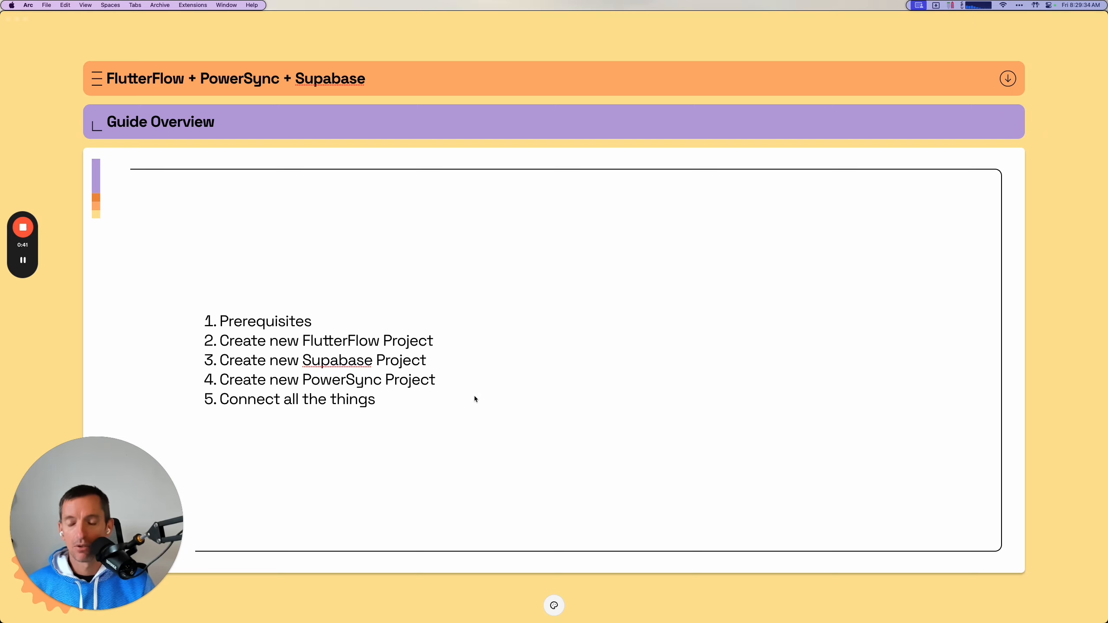
# Switch to the Arc browser, load flutterflow.io in a new tab and view its Desktop Apps download page.
pyautogui.press('super+Tab')
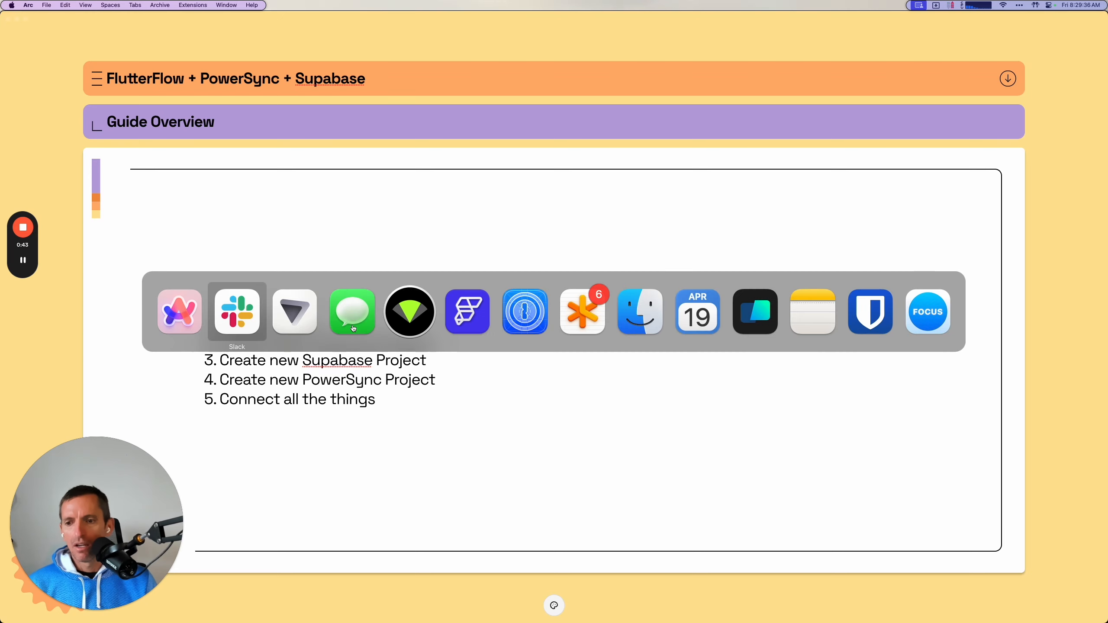
pyautogui.click(185, 318)
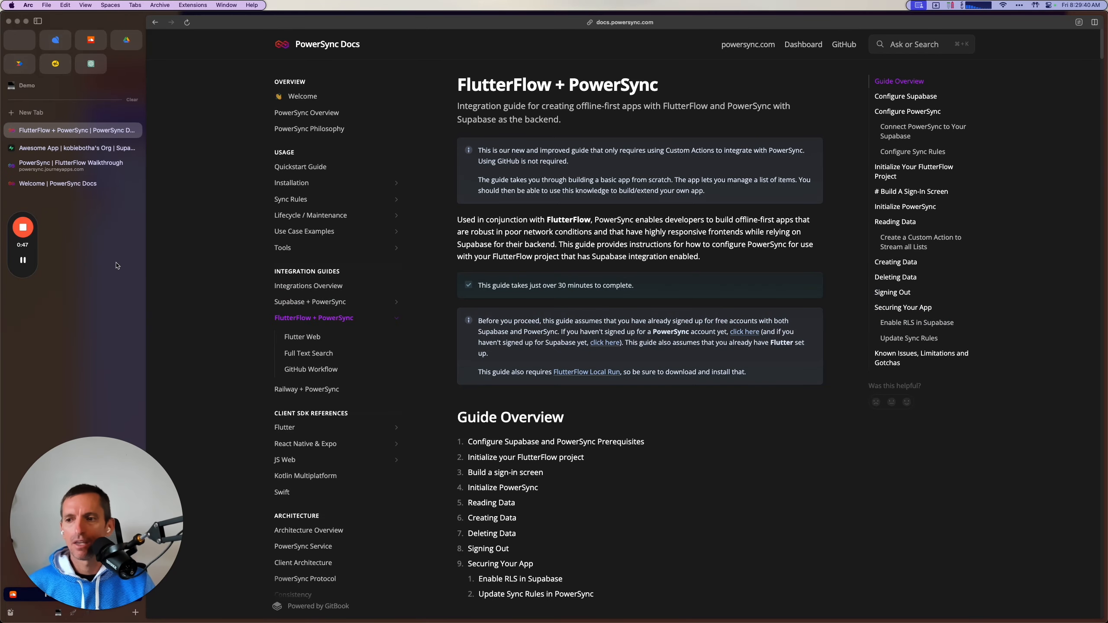
pyautogui.press('cmd+t')
pyautogui.write('flutterflow.com')
pyautogui.press('Return')
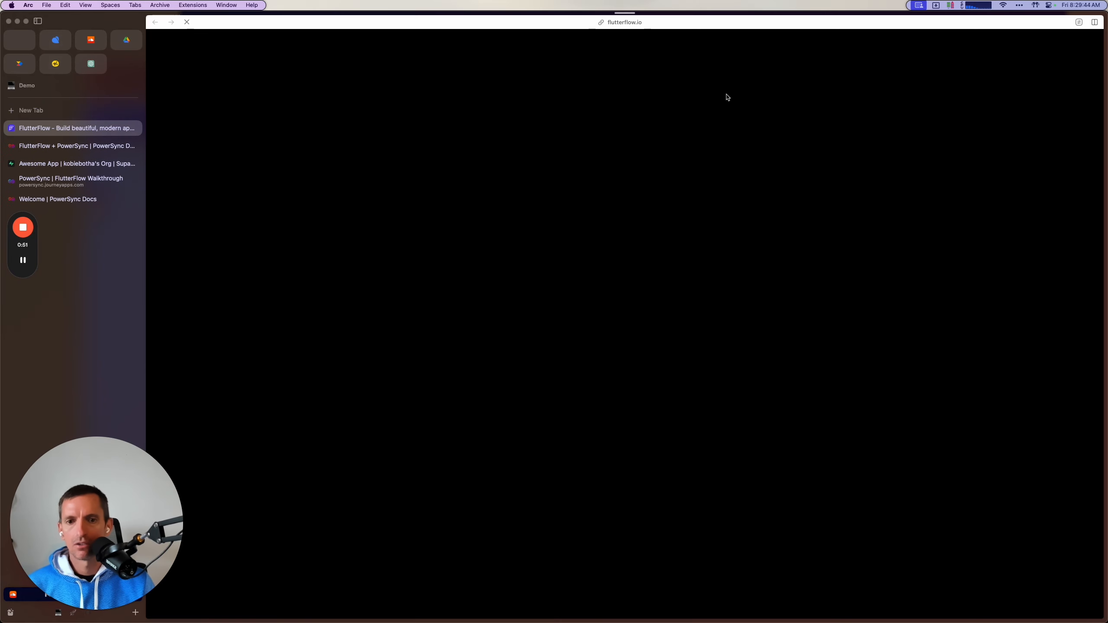
pyautogui.scroll(-20, 487, 429)
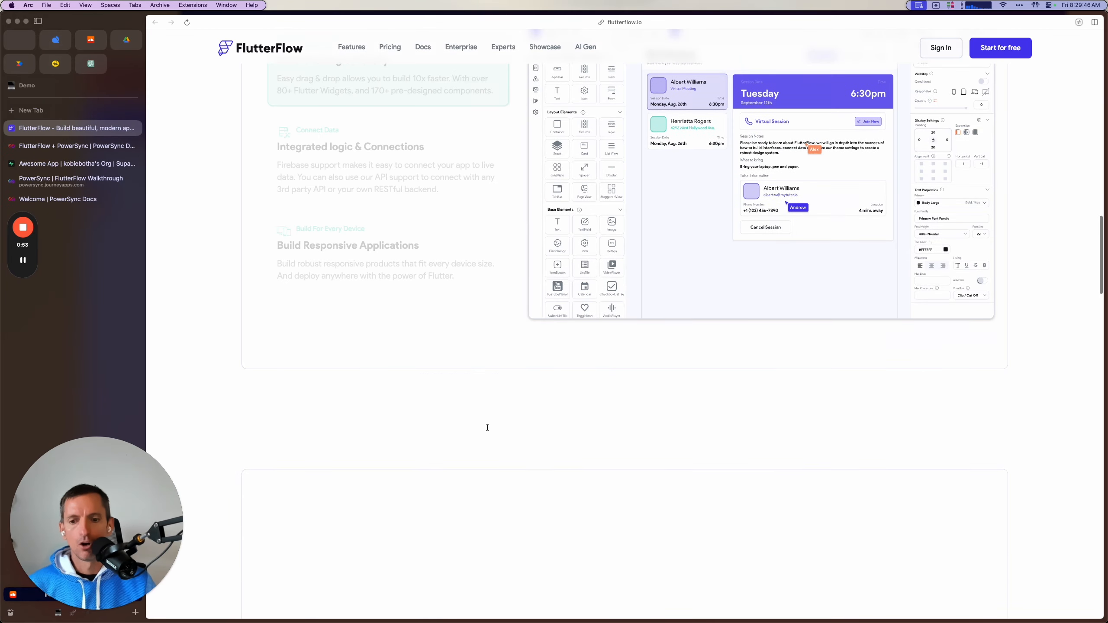
pyautogui.scroll(-6, 488, 430)
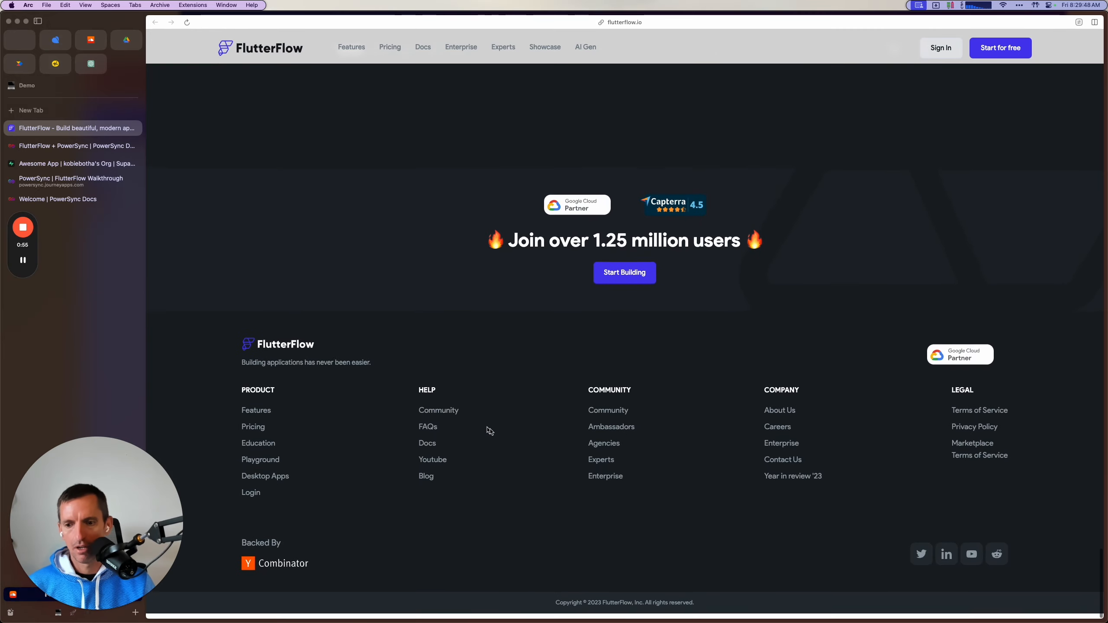
pyautogui.click(259, 482)
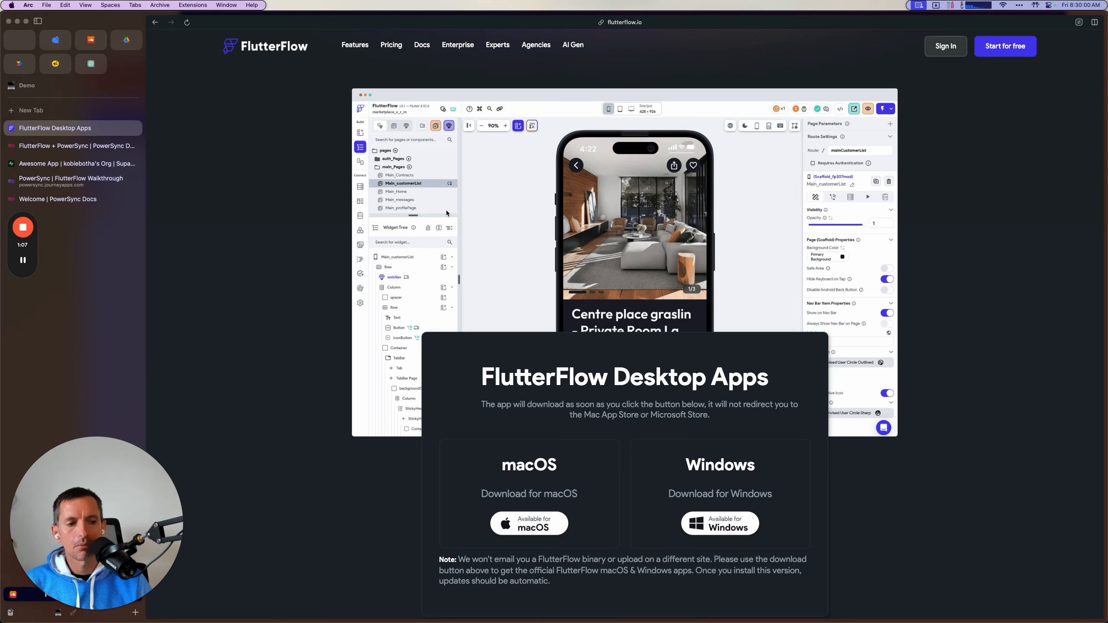
# Open FlutterFlow's pricing page and review the plans and their feature comparison.
pyautogui.click(391, 45)
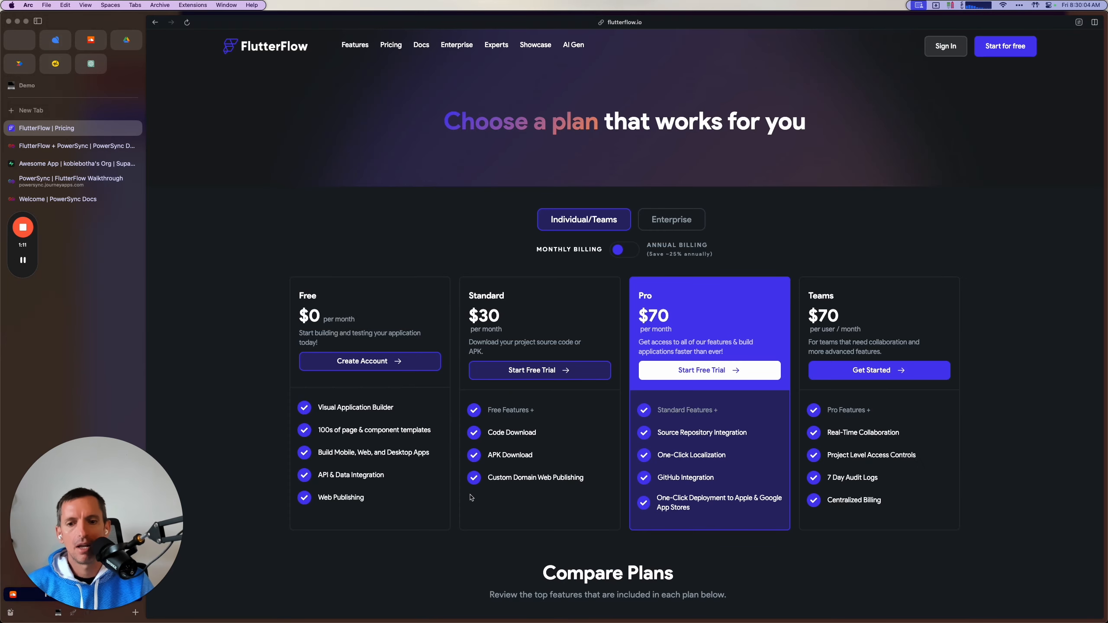
pyautogui.scroll(-15, 472, 529)
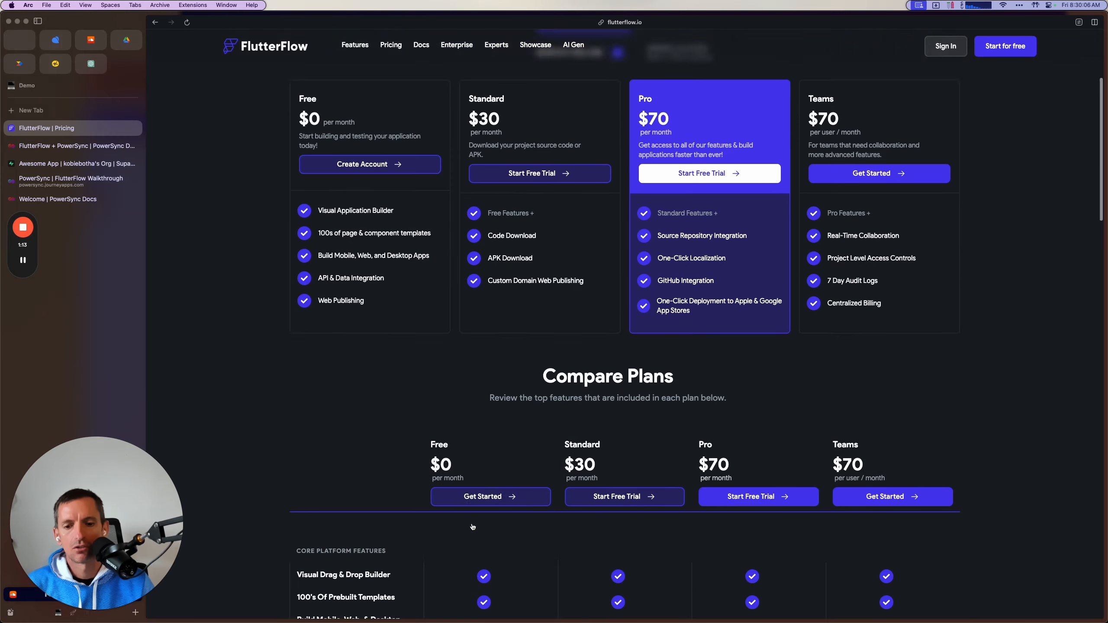
pyautogui.scroll(-15, 473, 516)
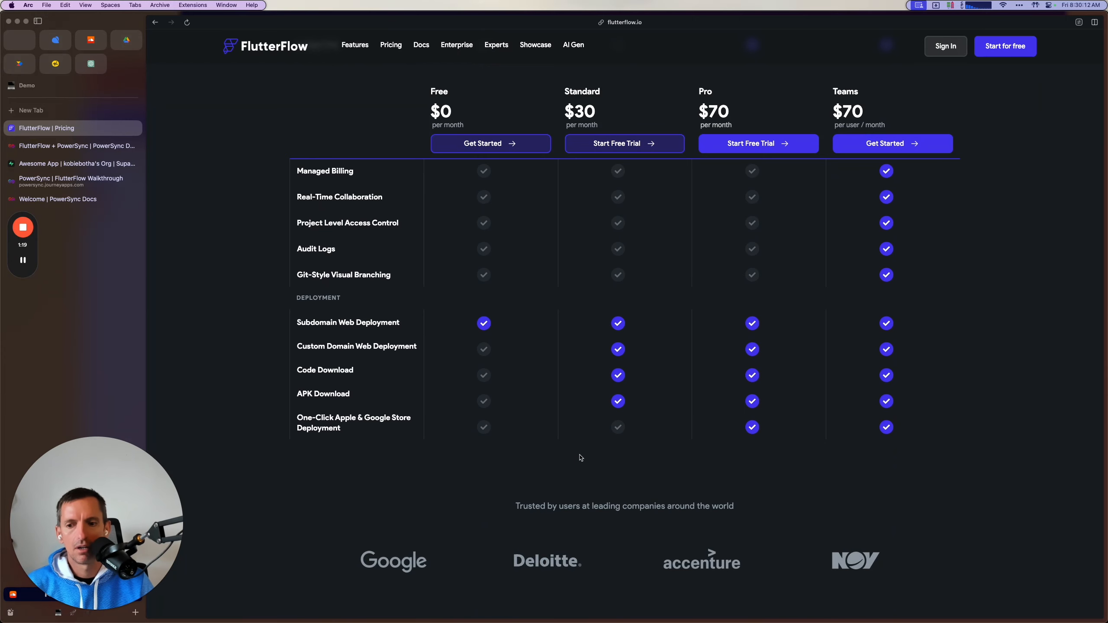
pyautogui.scroll(20, 580, 457)
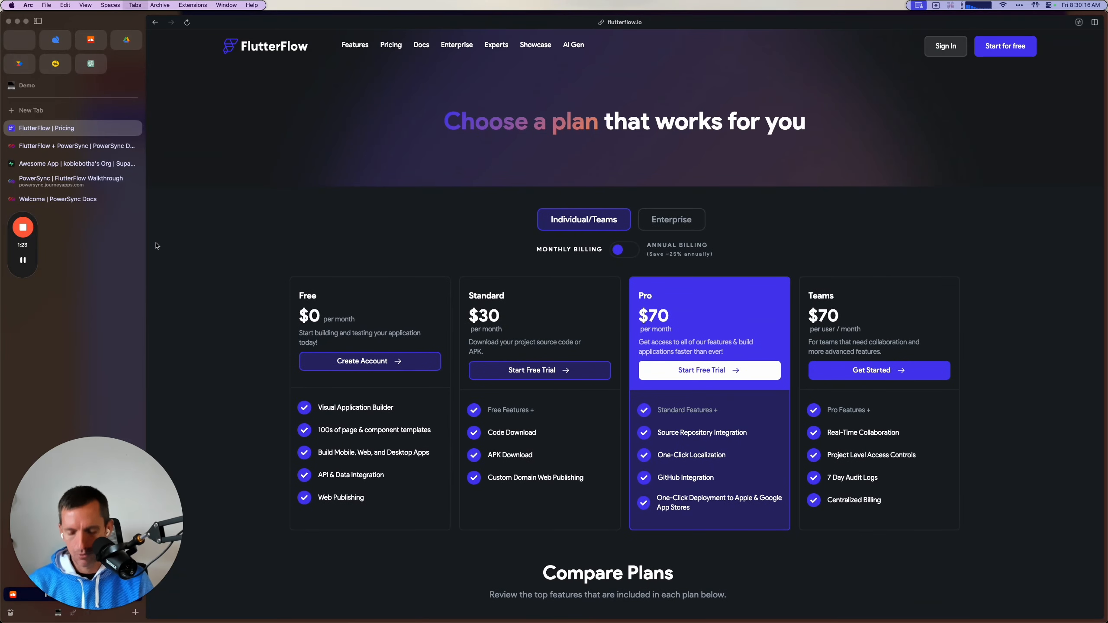
# Open the PowerSync pricing page on powersync.com in a new tab.
pyautogui.press('super+t')
pyautogui.write('power')
pyautogui.write('sync.com/p')
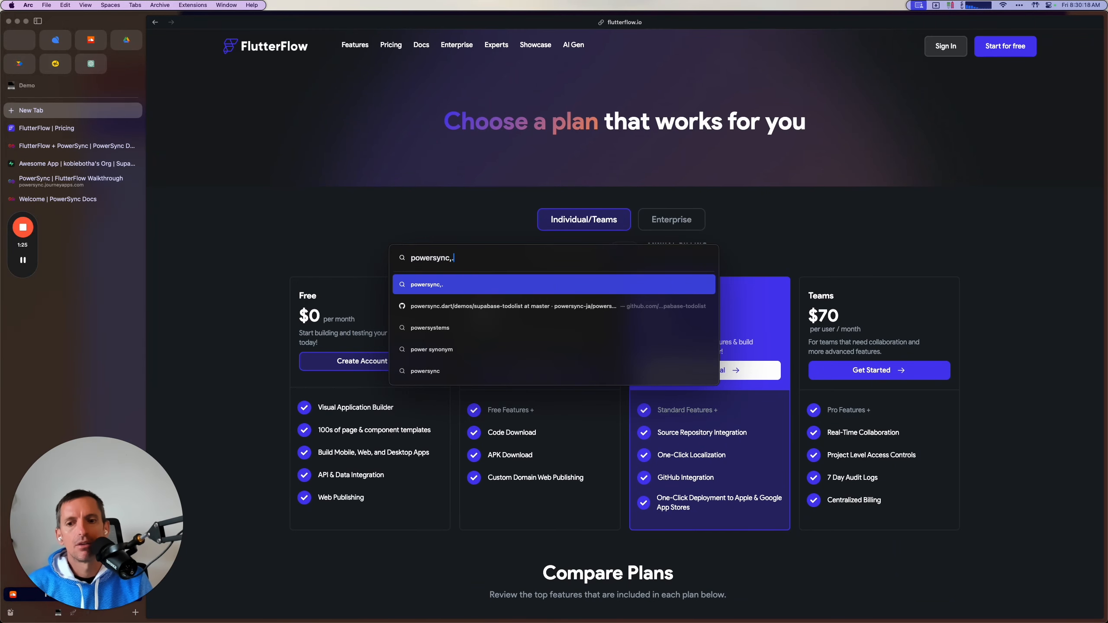
pyautogui.write('r')
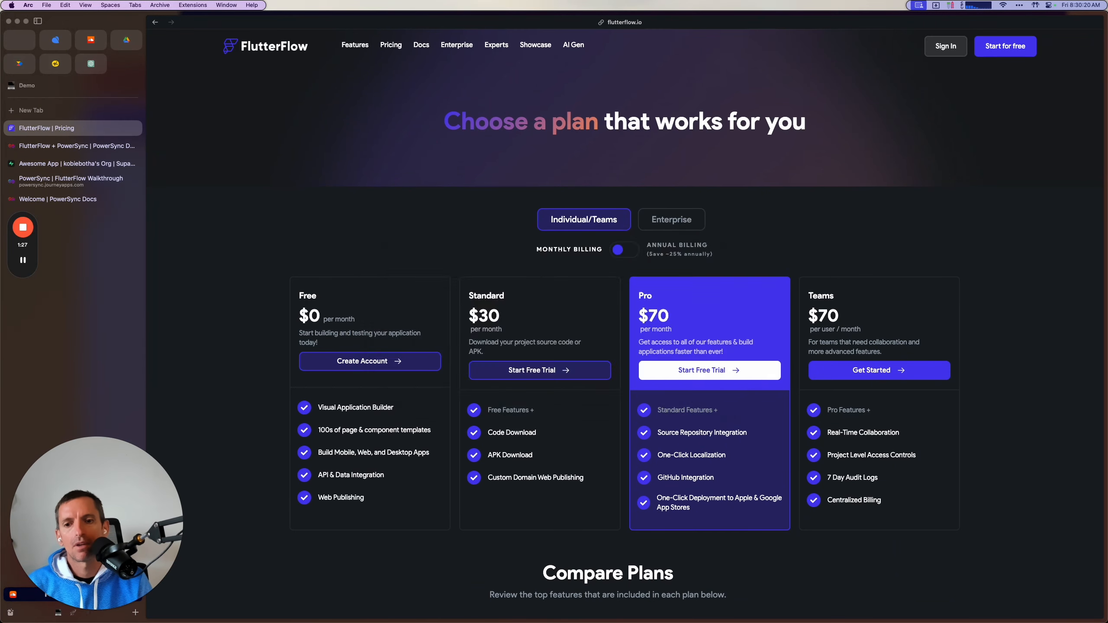
pyautogui.press('Return')
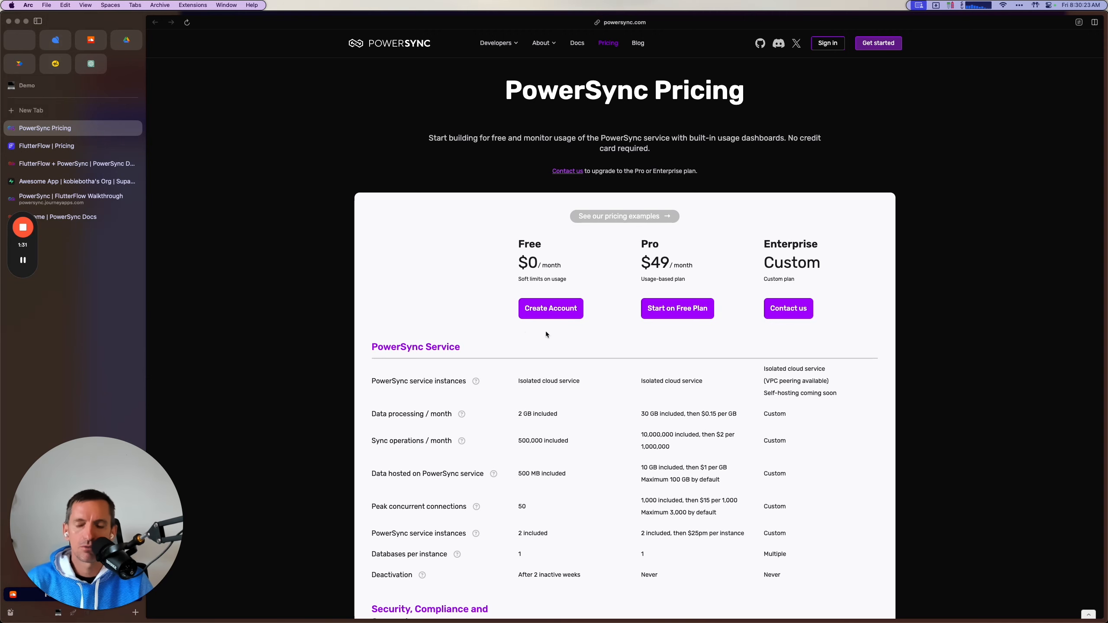
# Switch to the FlutterFlow desktop app and open the Create Project dialog.
pyautogui.click(91, 150)
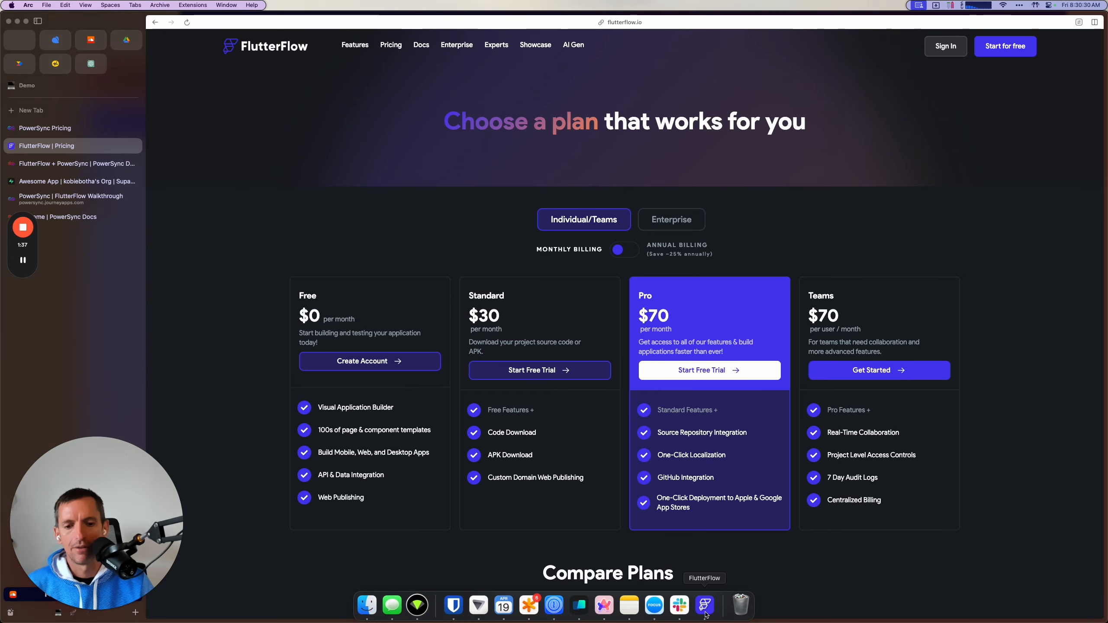
pyautogui.click(706, 606)
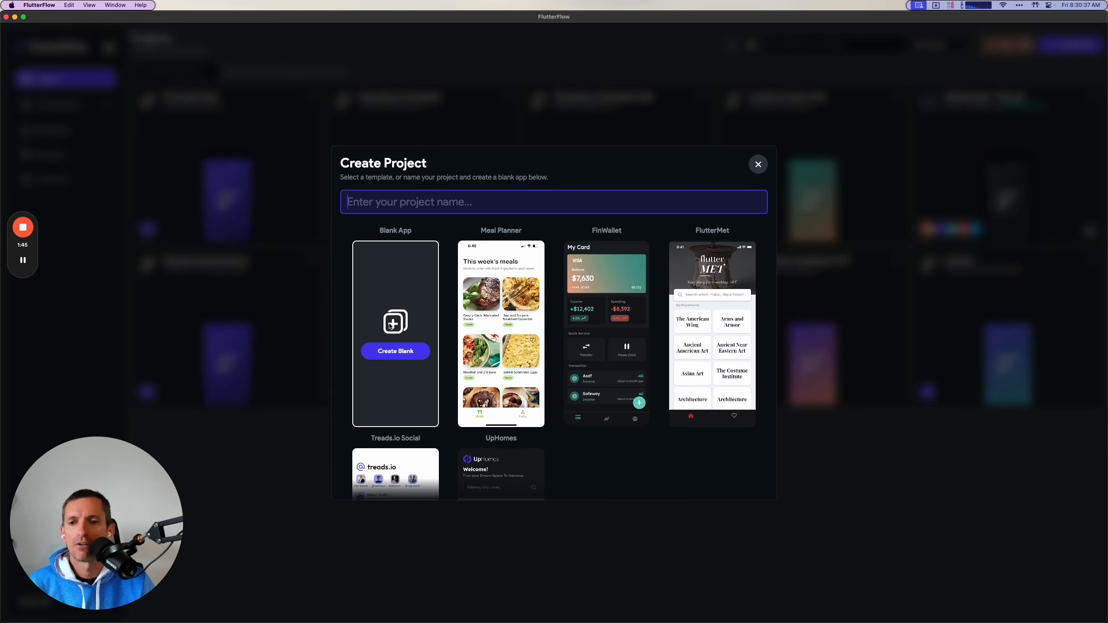
# Switch back to Arc and close the FlutterFlow and PowerSync pricing tabs.
pyautogui.press('super+Tab')
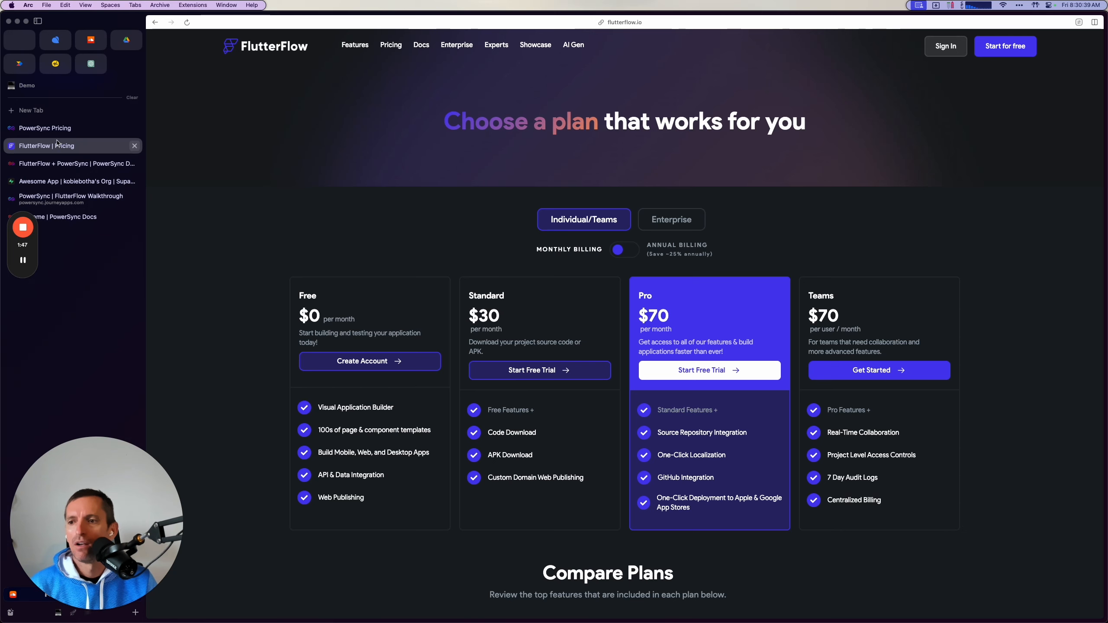
pyautogui.click(134, 146)
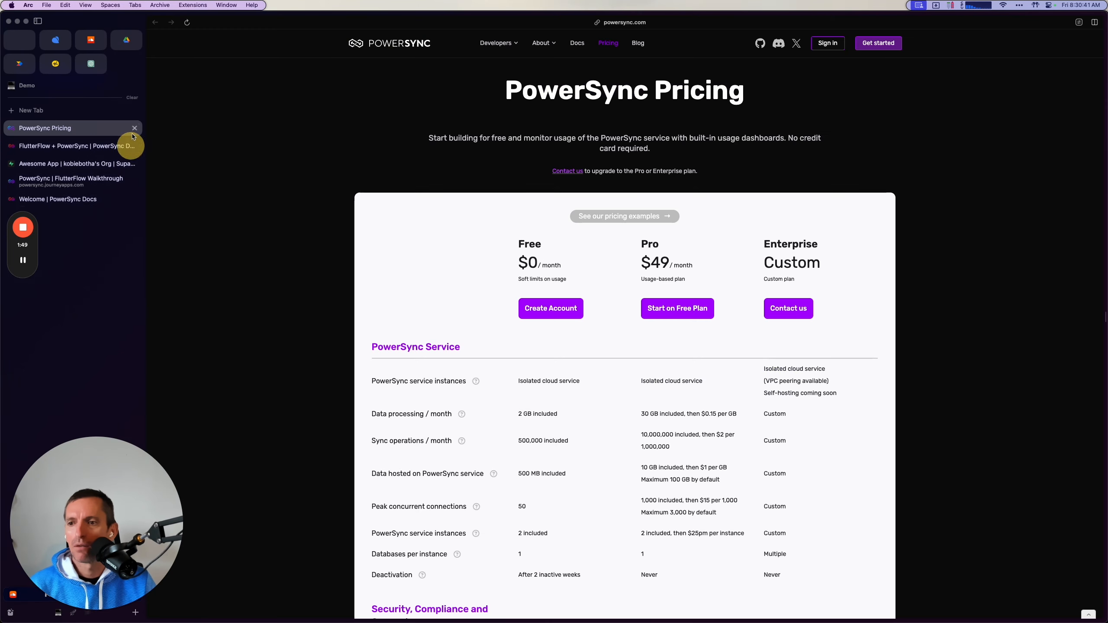
pyautogui.click(135, 128)
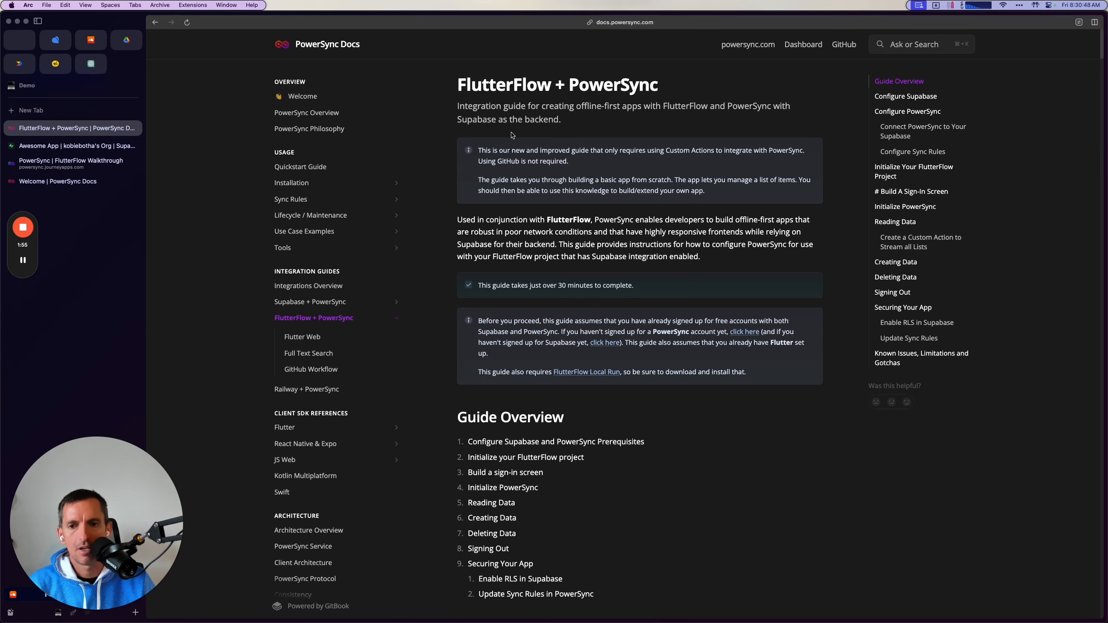
# Skim the FlutterFlow + PowerSync integration guide, including its overview, Supabase and PowerSync configuration sections.
pyautogui.scroll(-10, 534, 399)
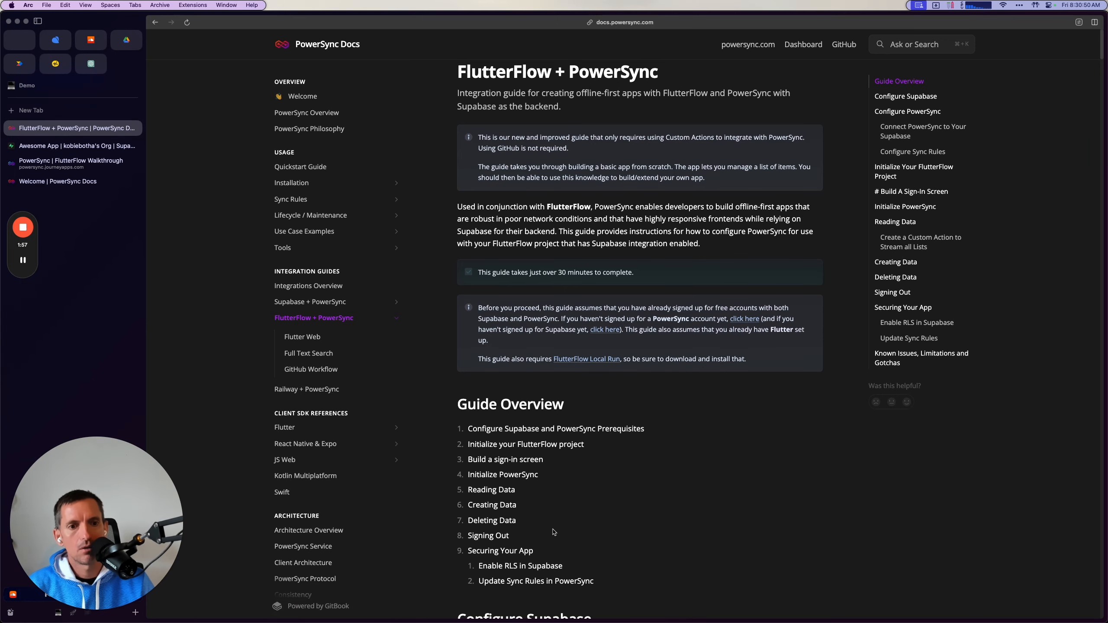
pyautogui.scroll(-11, 553, 532)
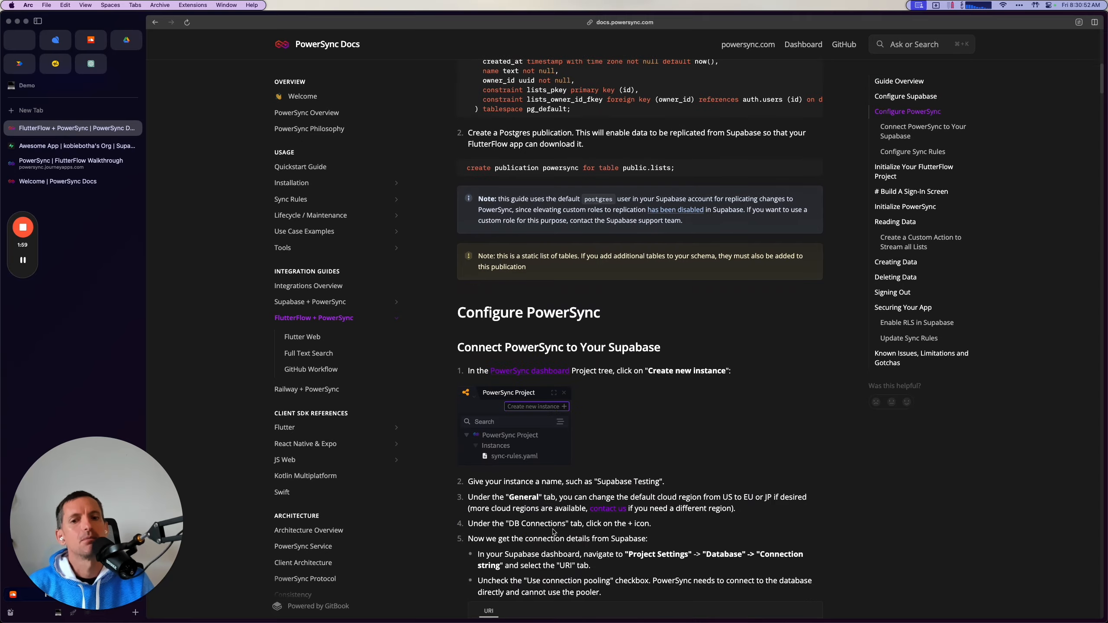
pyautogui.scroll(15, 553, 532)
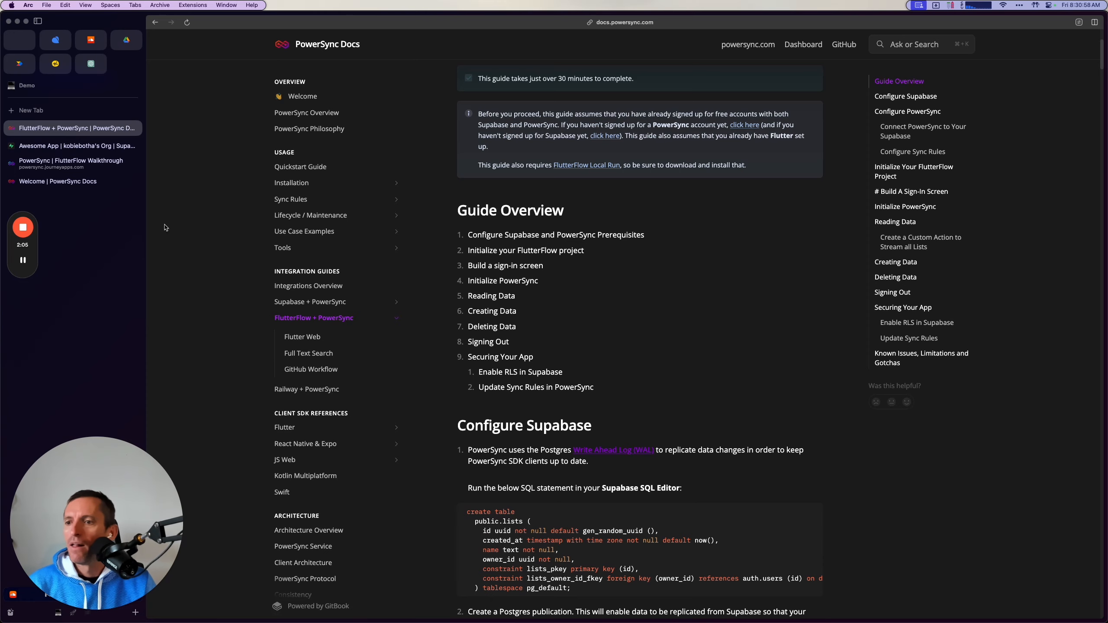
# View the Supabase Awesome App project and the PowerSync setup wizard, and return to the integration guide.
pyautogui.click(98, 147)
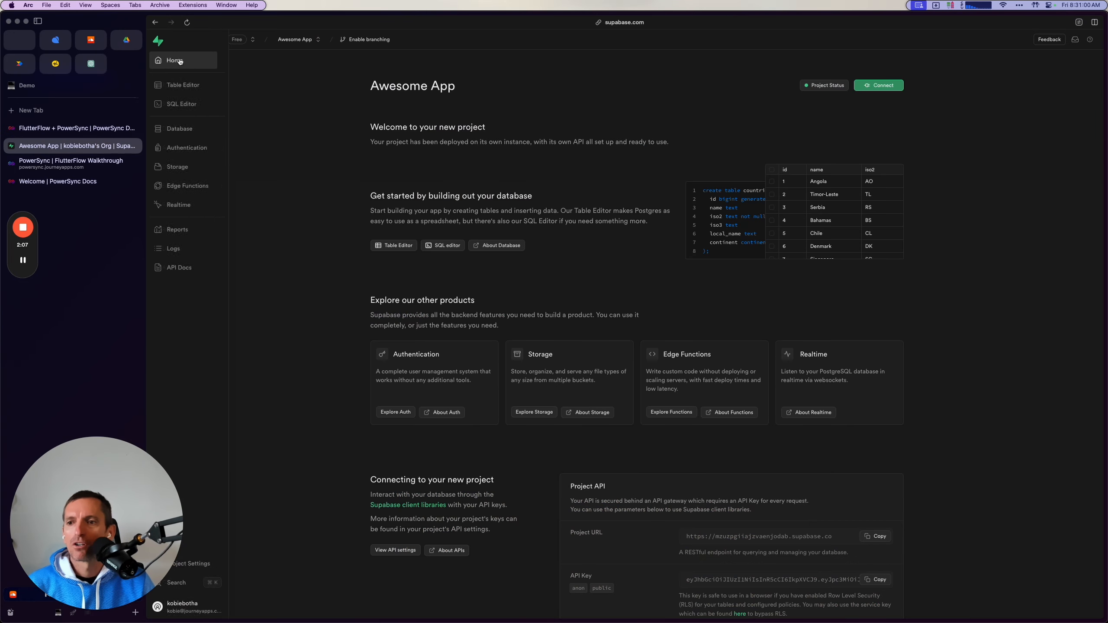
pyautogui.click(78, 162)
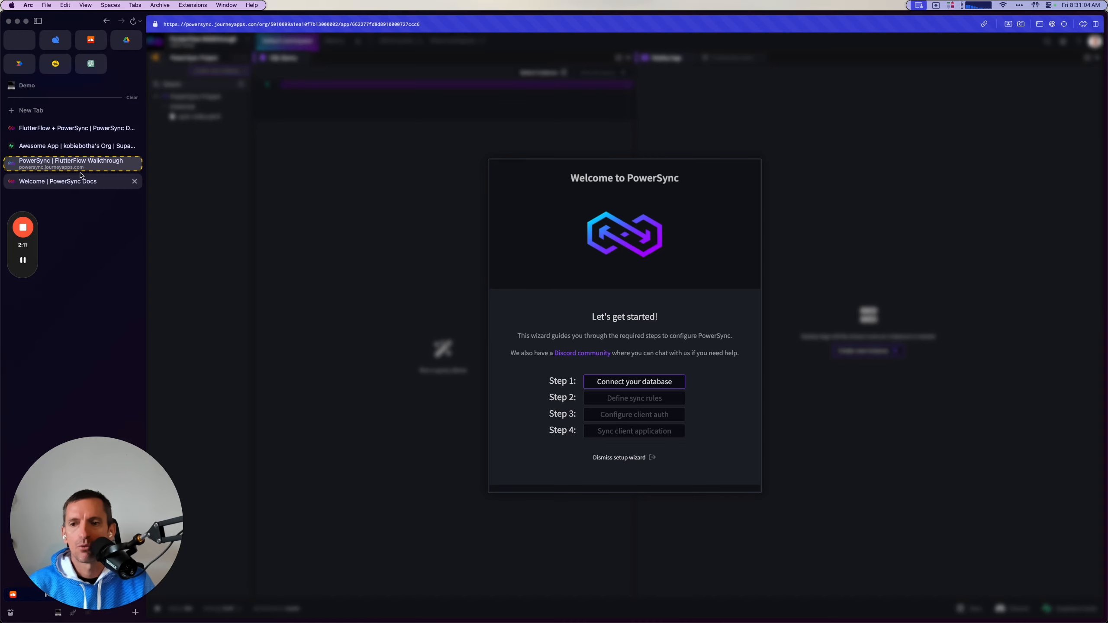
pyautogui.click(72, 128)
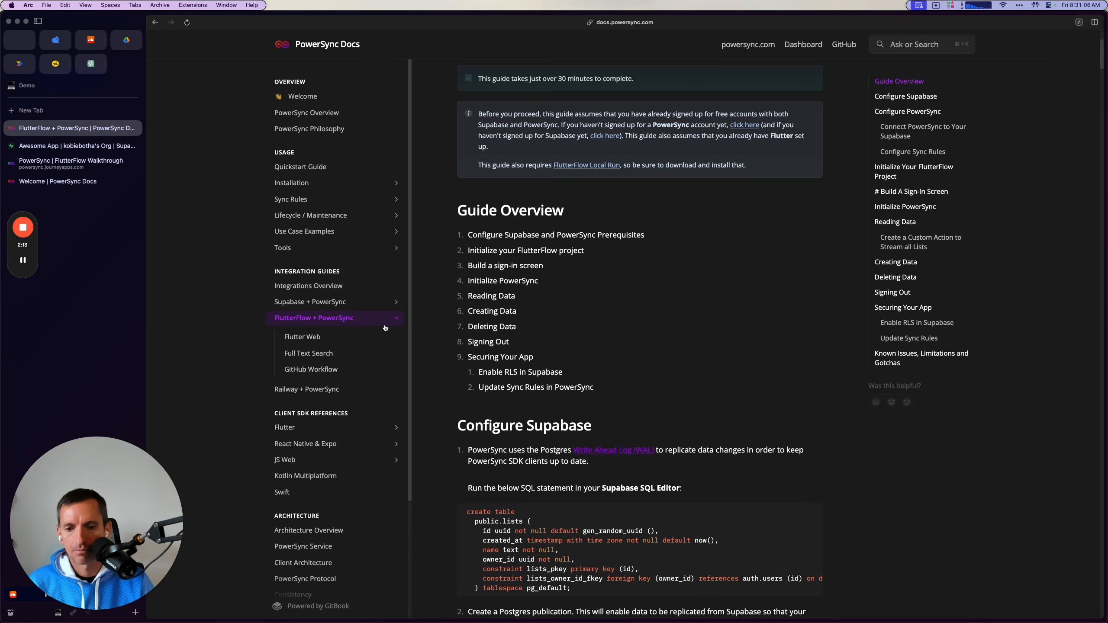
pyautogui.press('super+Tab')
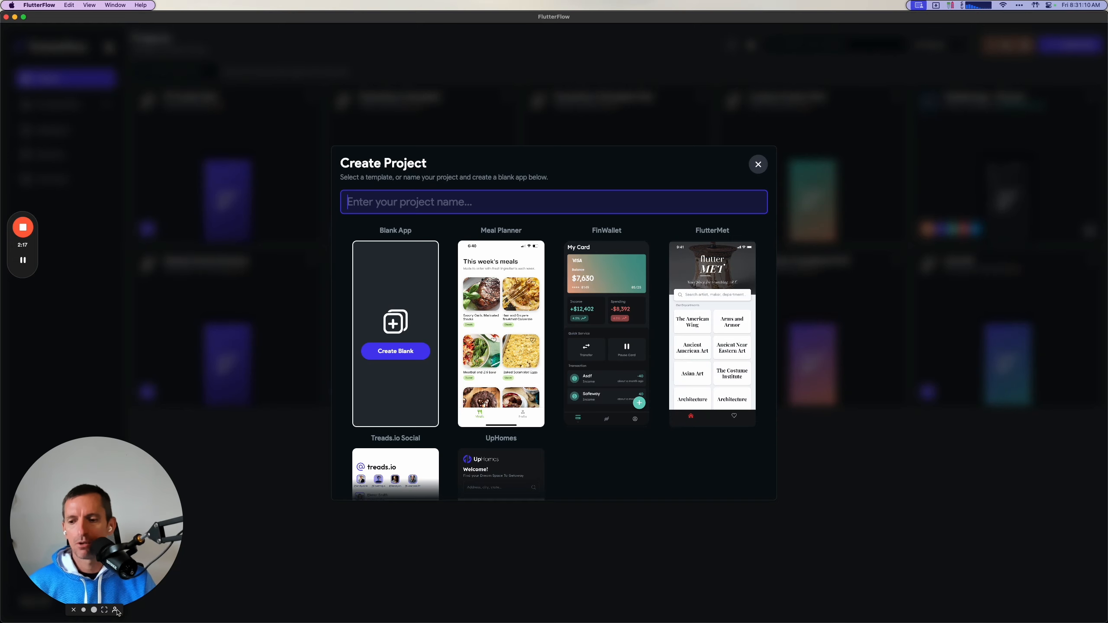
pyautogui.click(116, 611)
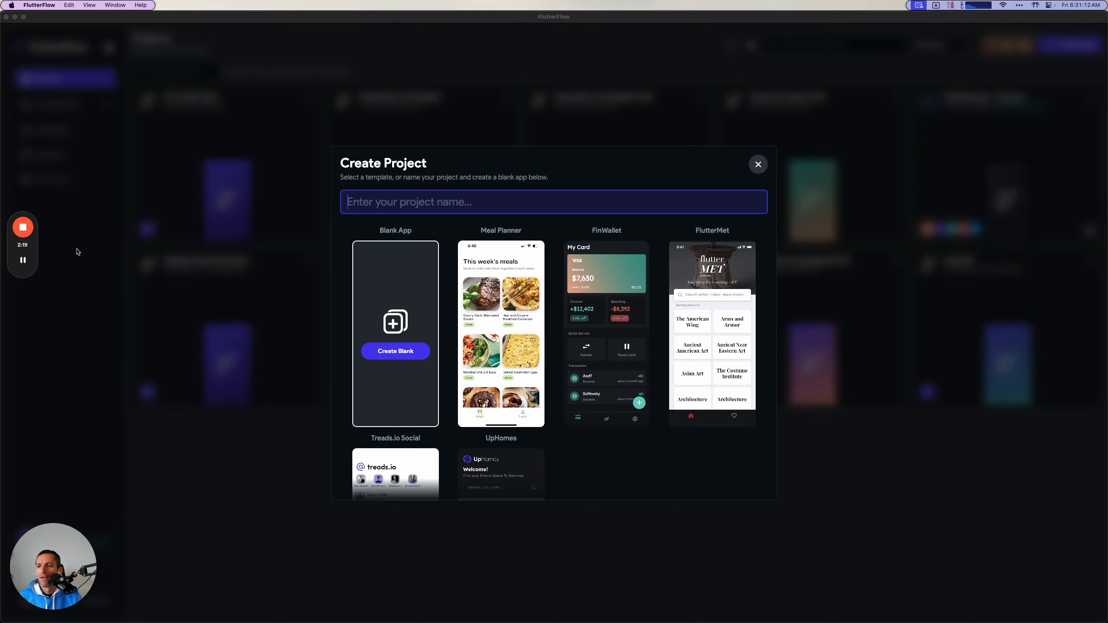
pyautogui.press('super+Tab')
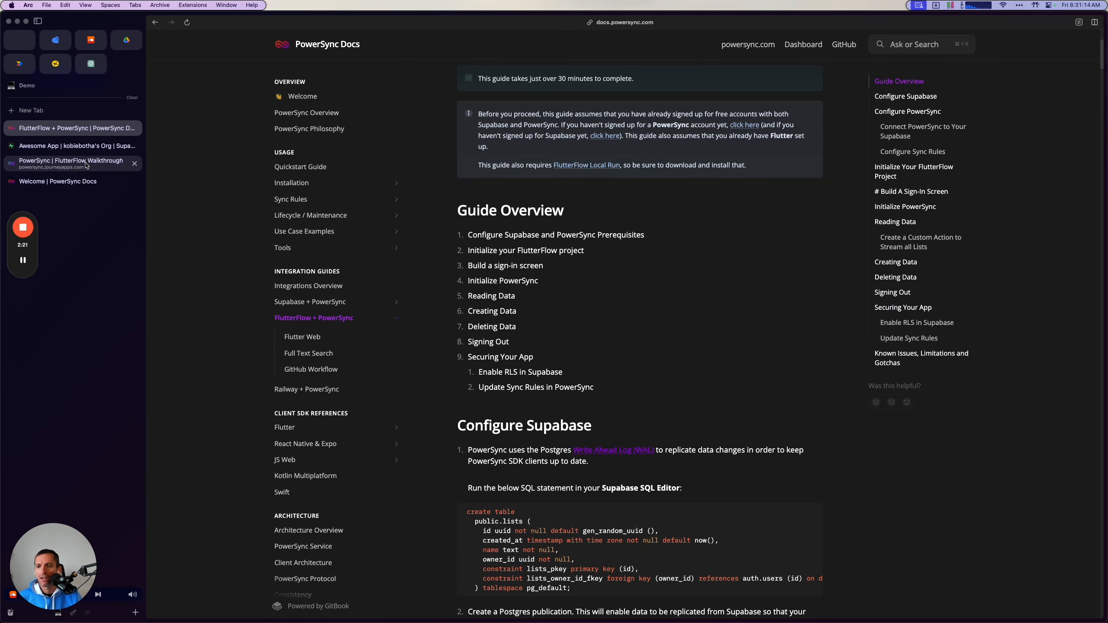
# Review the Configure Supabase section of the FlutterFlow + PowerSync guide, with its table and publication SQL.
pyautogui.scroll(3, 530, 345)
pyautogui.scroll(-9, 530, 345)
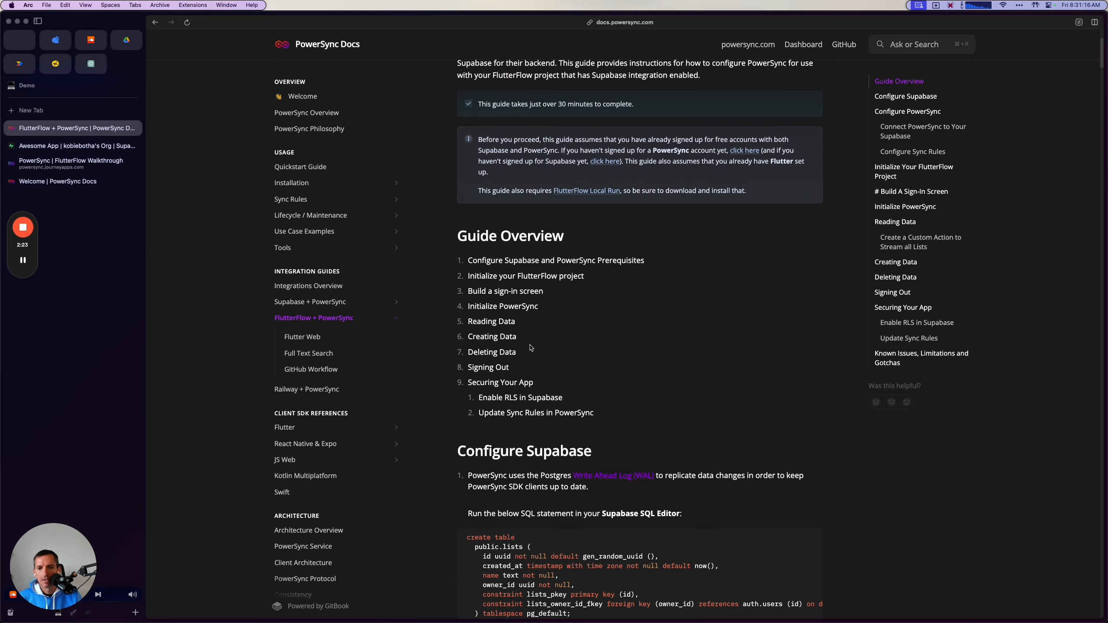
pyautogui.scroll(-2, 529, 345)
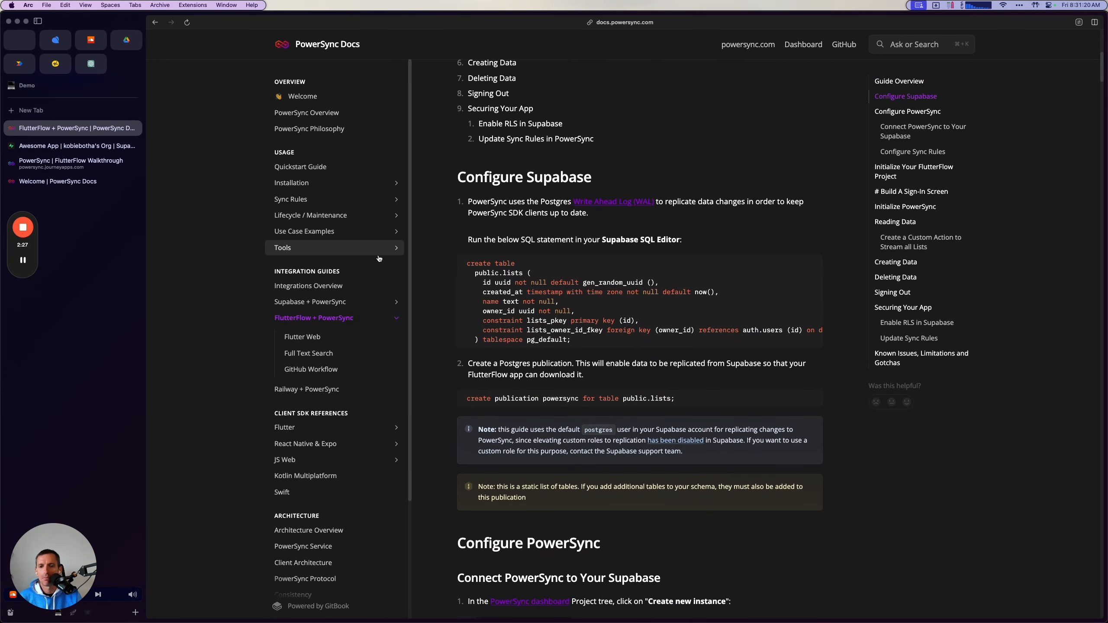
# Check the public schema in the Awesome App project's Supabase Table Editor and return to the guide.
pyautogui.click(80, 146)
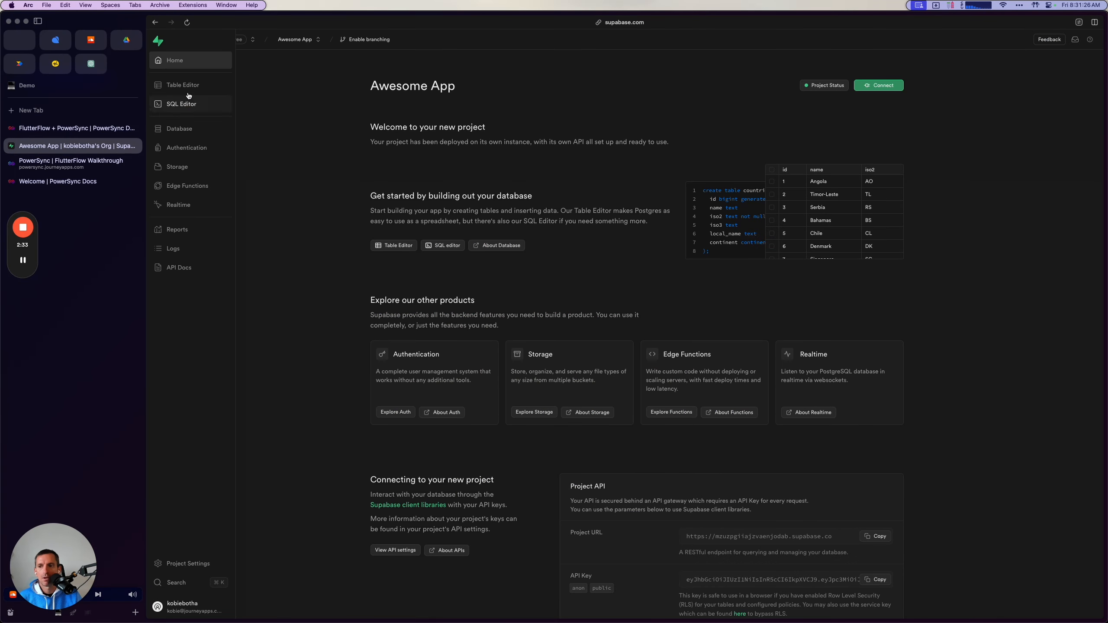
pyautogui.click(163, 86)
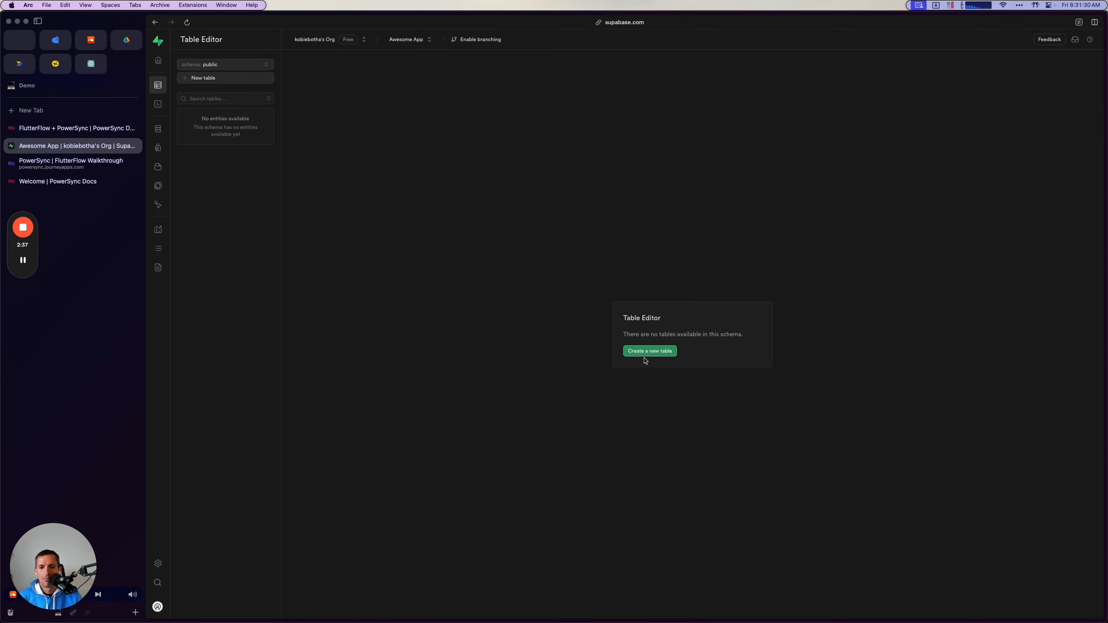
pyautogui.click(84, 128)
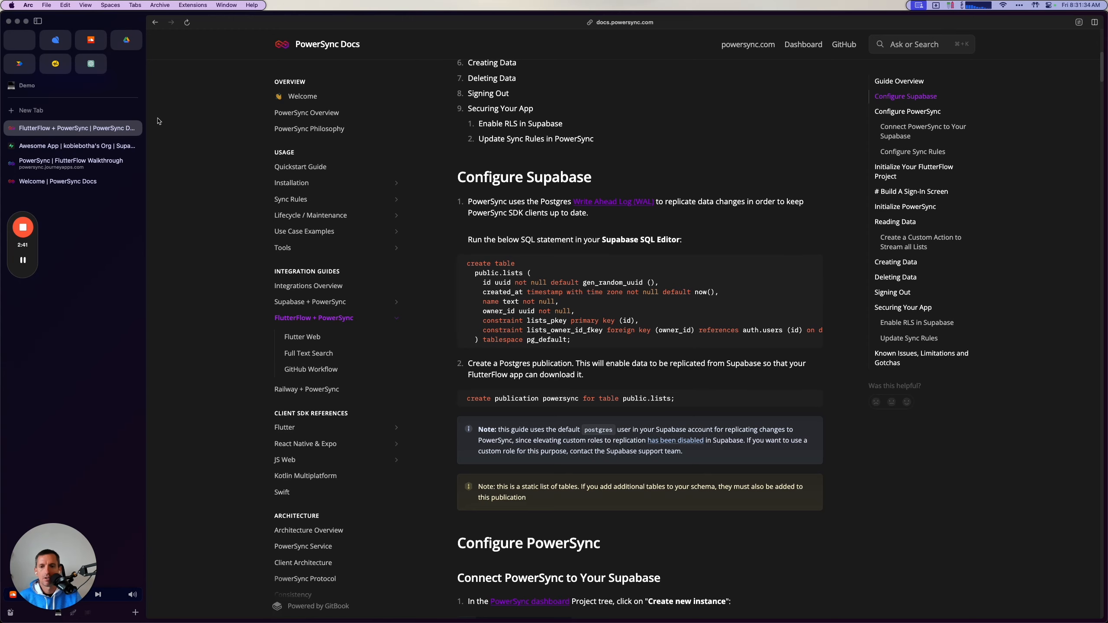
# Run the guide's create table statement for public.lists in the Awesome App project's Supabase SQL Editor.
pyautogui.click(115, 146)
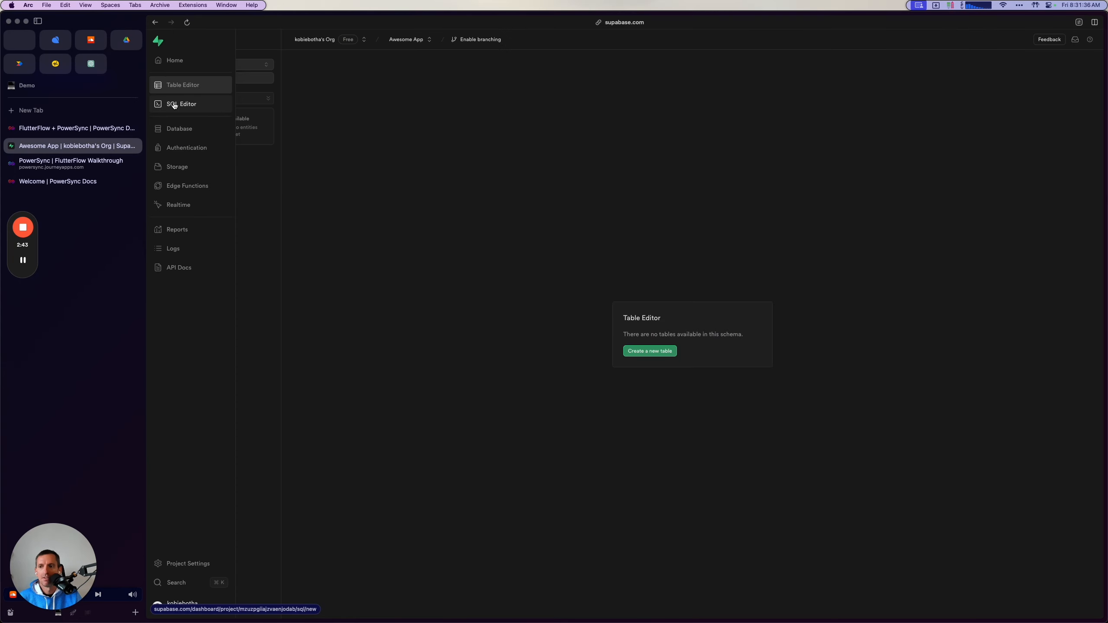
pyautogui.click(174, 106)
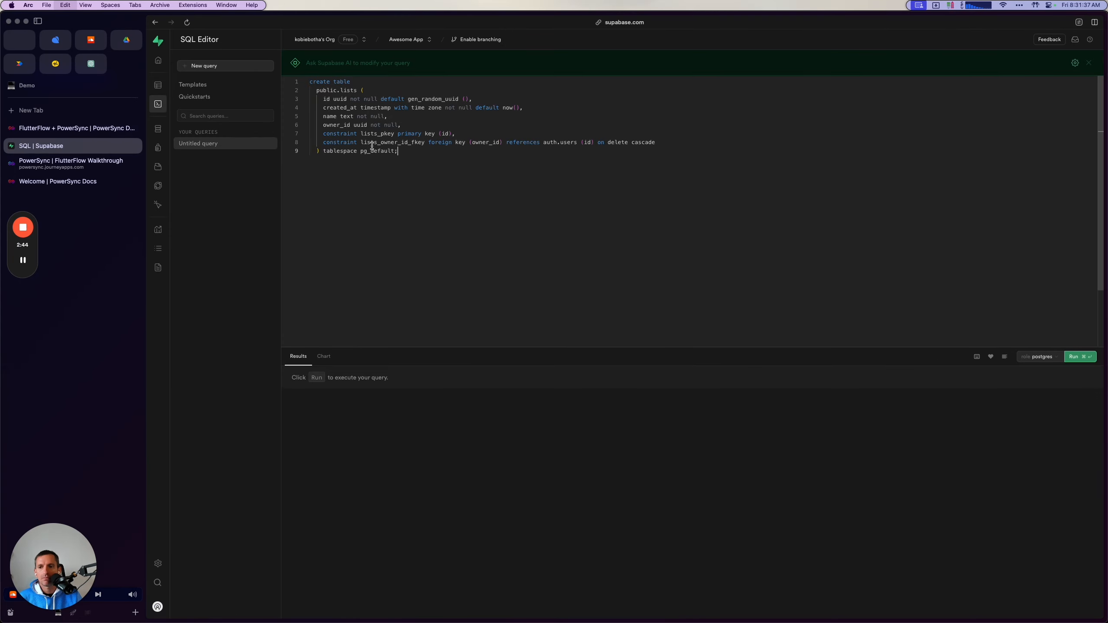
pyautogui.press('super+Return')
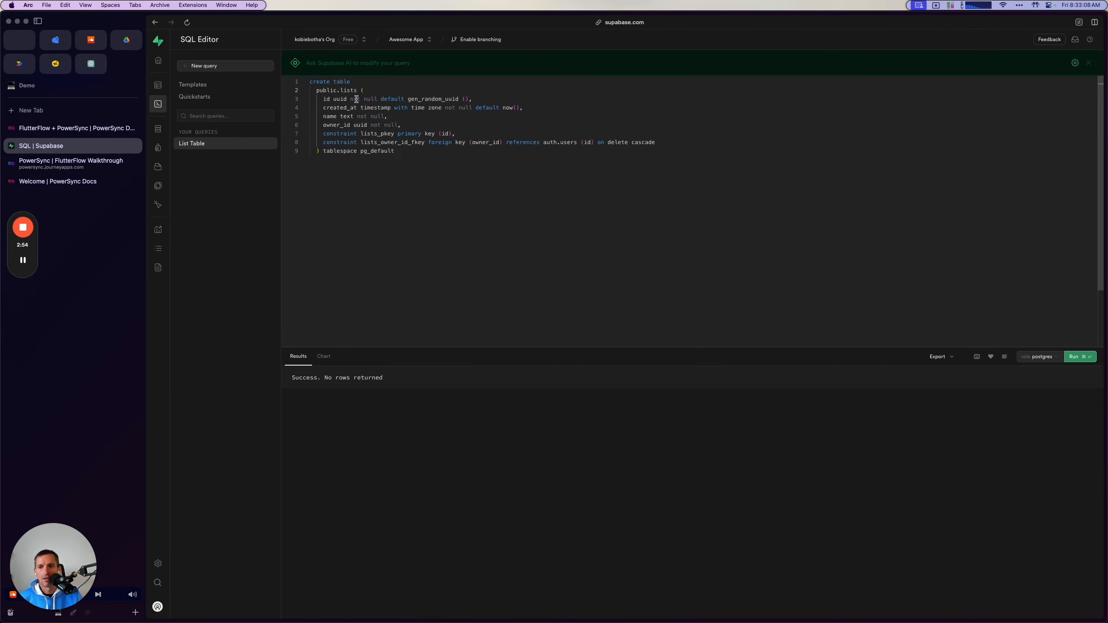
pyautogui.click(409, 145)
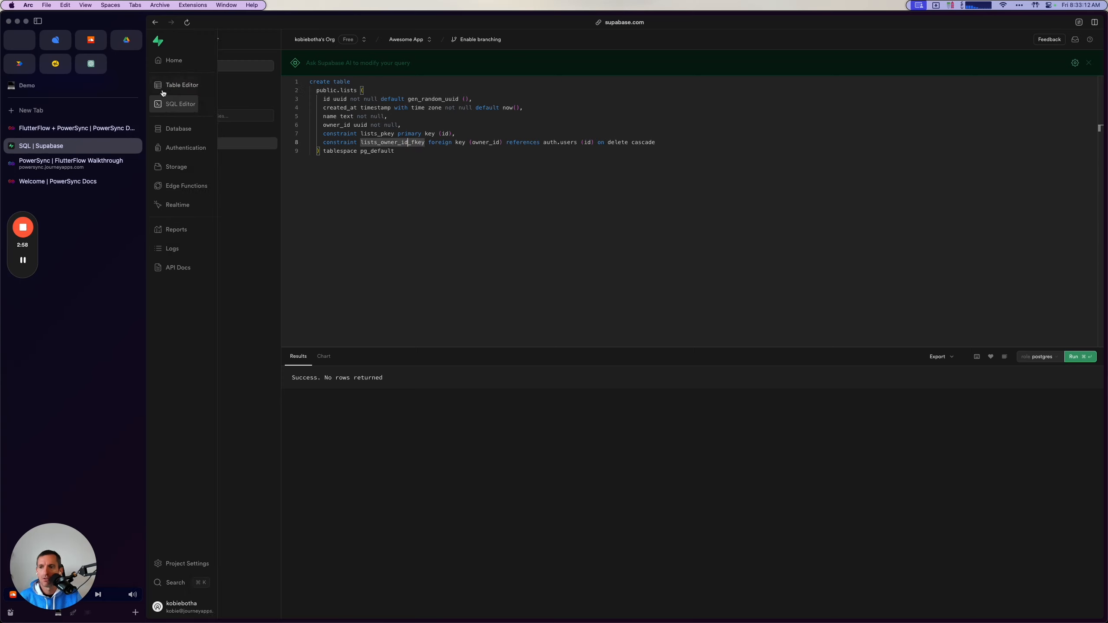
# Check the lists table's columns in the Supabase Table Editor and view the project's Authentication users.
pyautogui.click(191, 86)
pyautogui.click(198, 114)
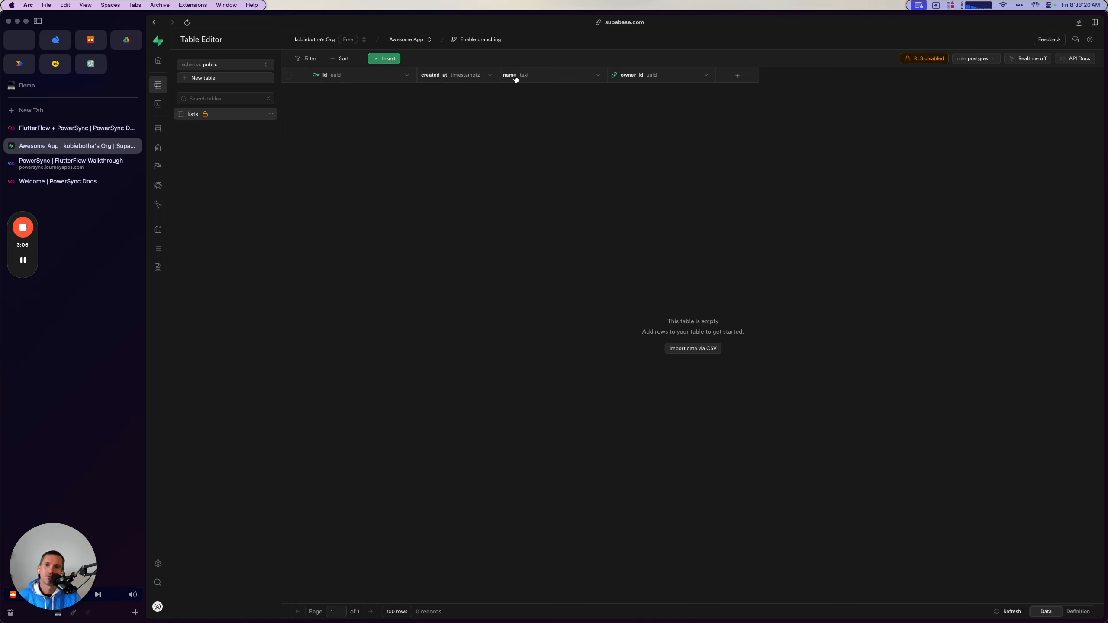
pyautogui.click(636, 81)
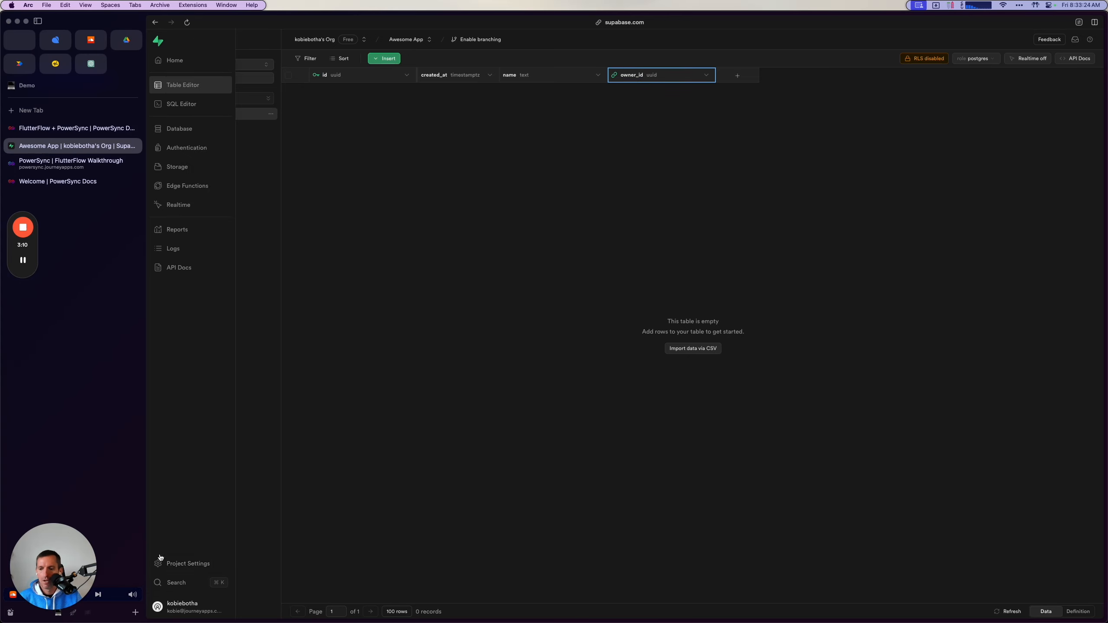
pyautogui.click(191, 150)
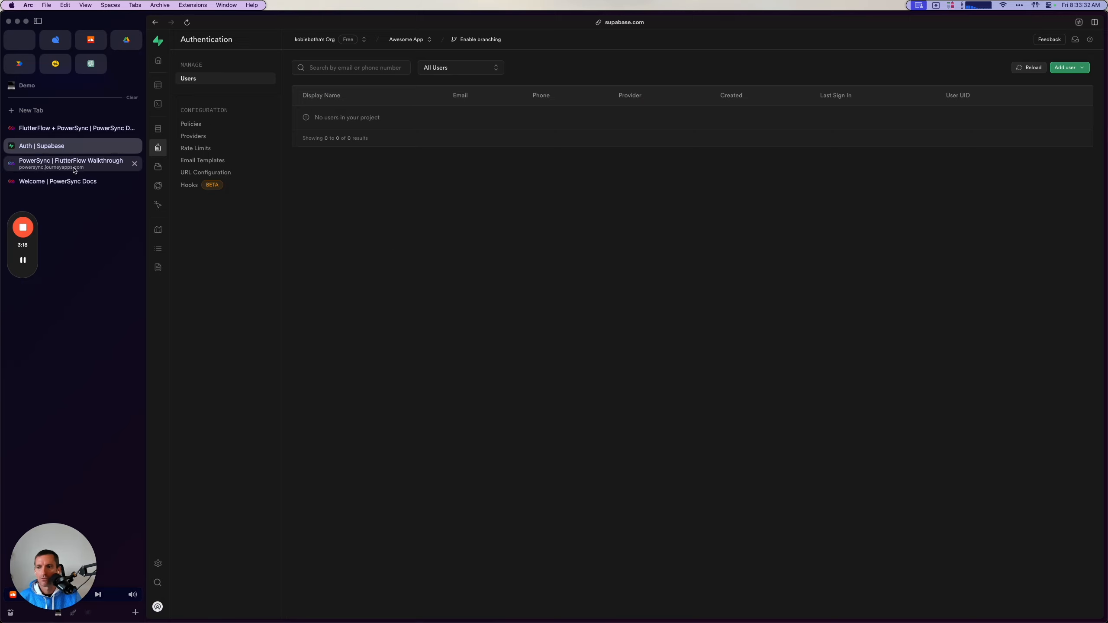
# Copy the create publication statement from the guide's Configure Supabase section.
pyautogui.click(74, 127)
pyautogui.scroll(-3, 580, 416)
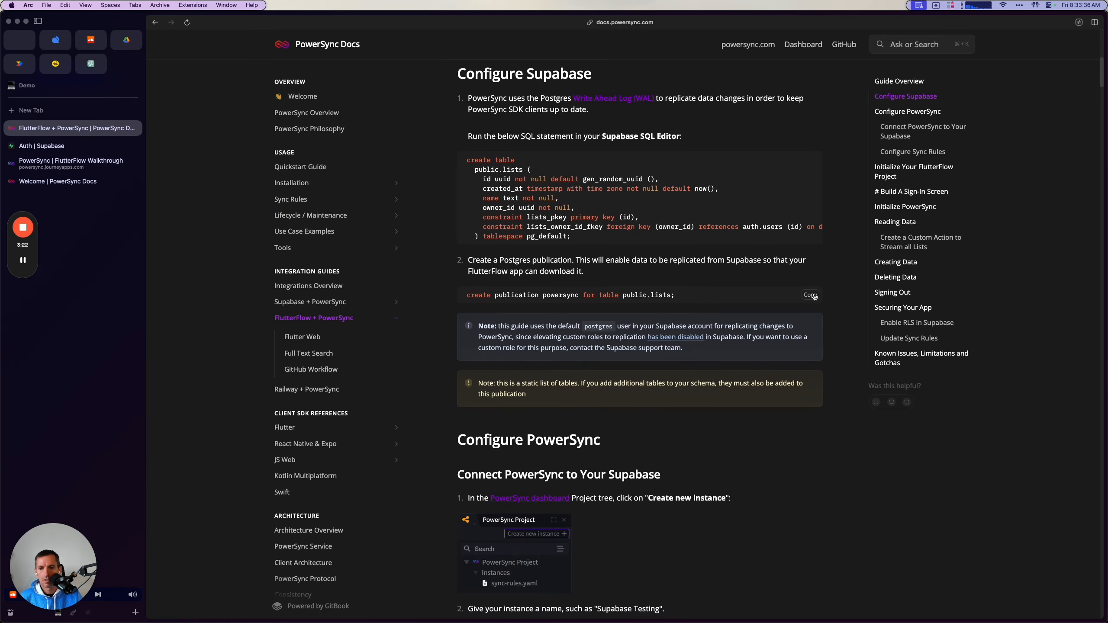
pyautogui.click(812, 296)
pyautogui.scroll(-2, 565, 371)
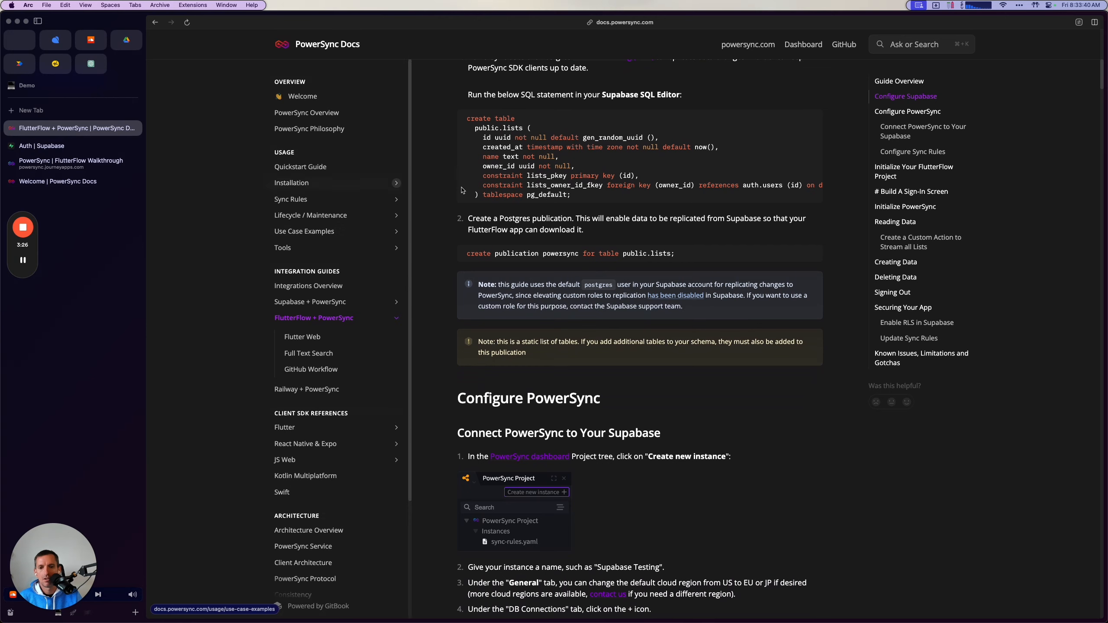
# Run "create publication powersync for table public.lists;" as a new query in the Supabase SQL Editor.
pyautogui.click(41, 146)
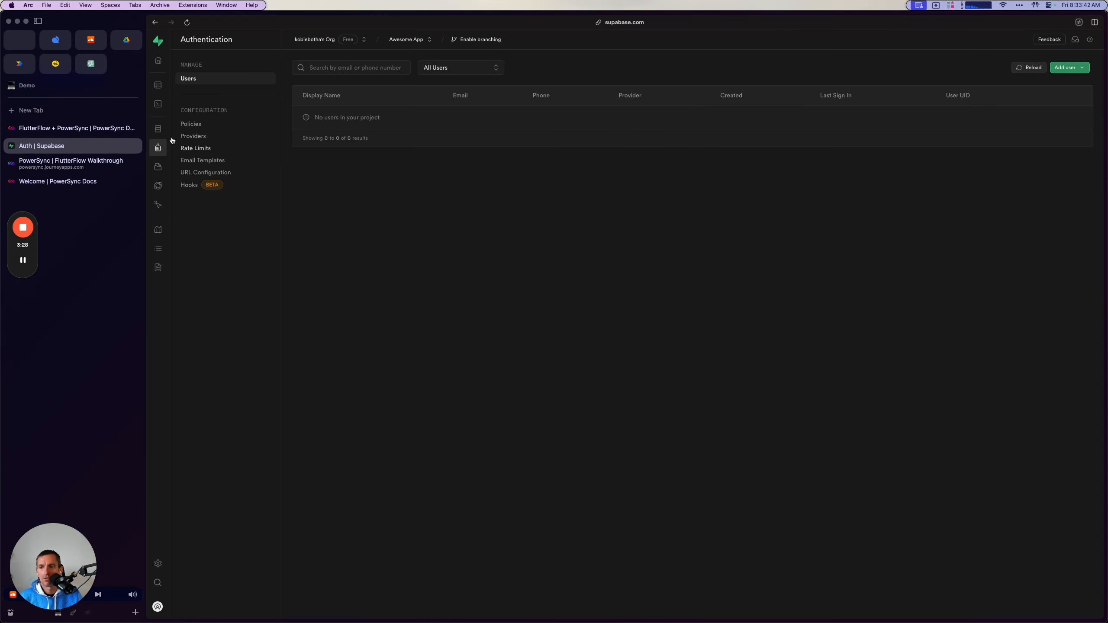
pyautogui.click(163, 104)
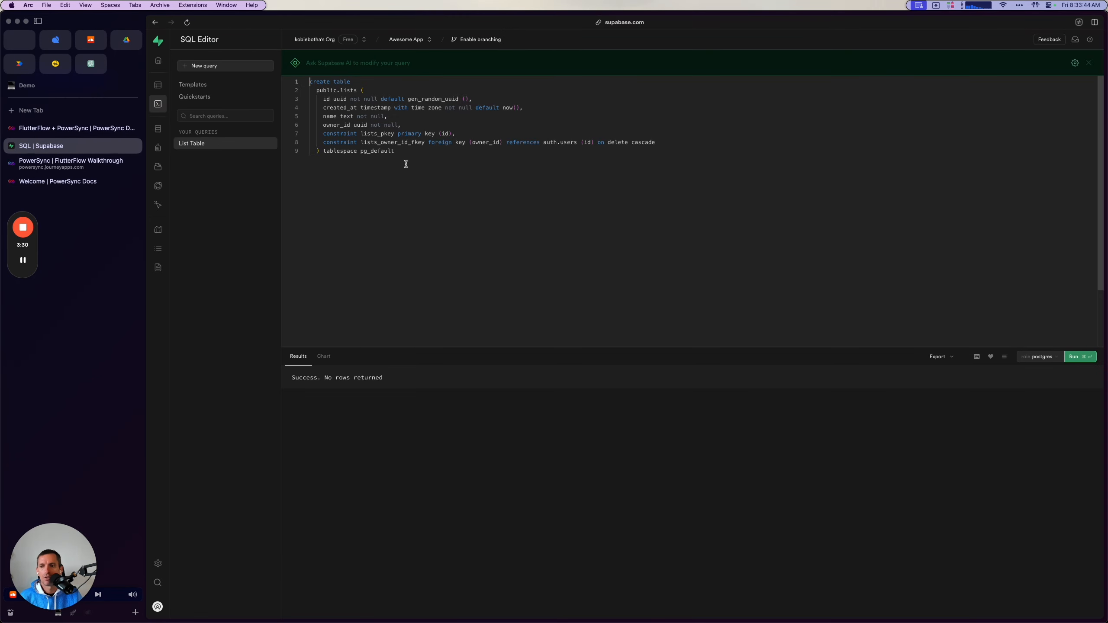
pyautogui.click(229, 66)
pyautogui.press('super+v')
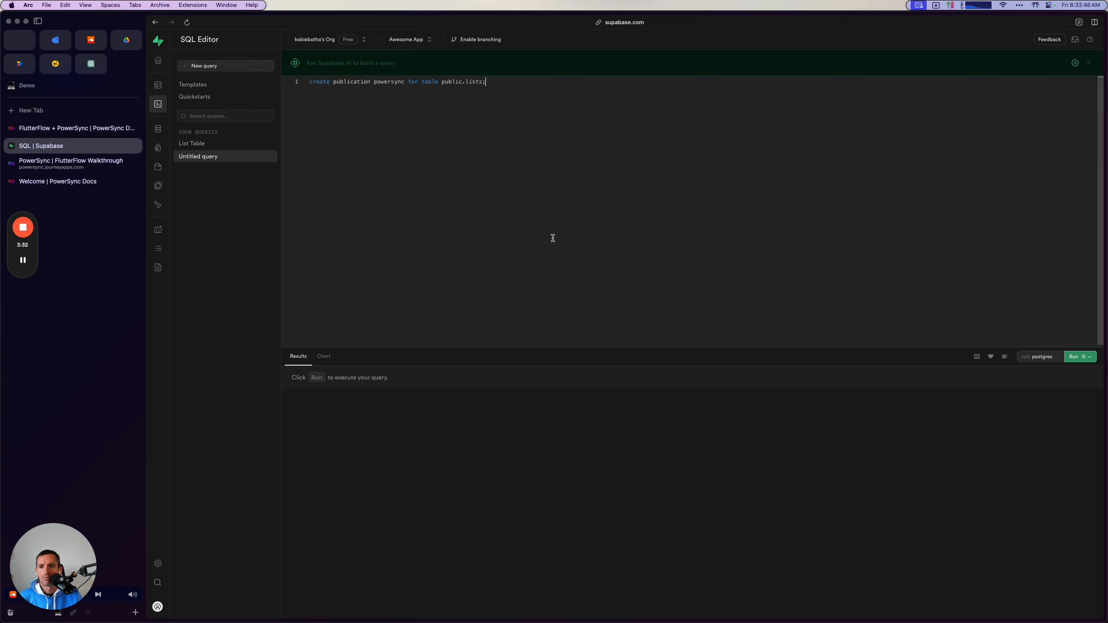
pyautogui.click(1081, 357)
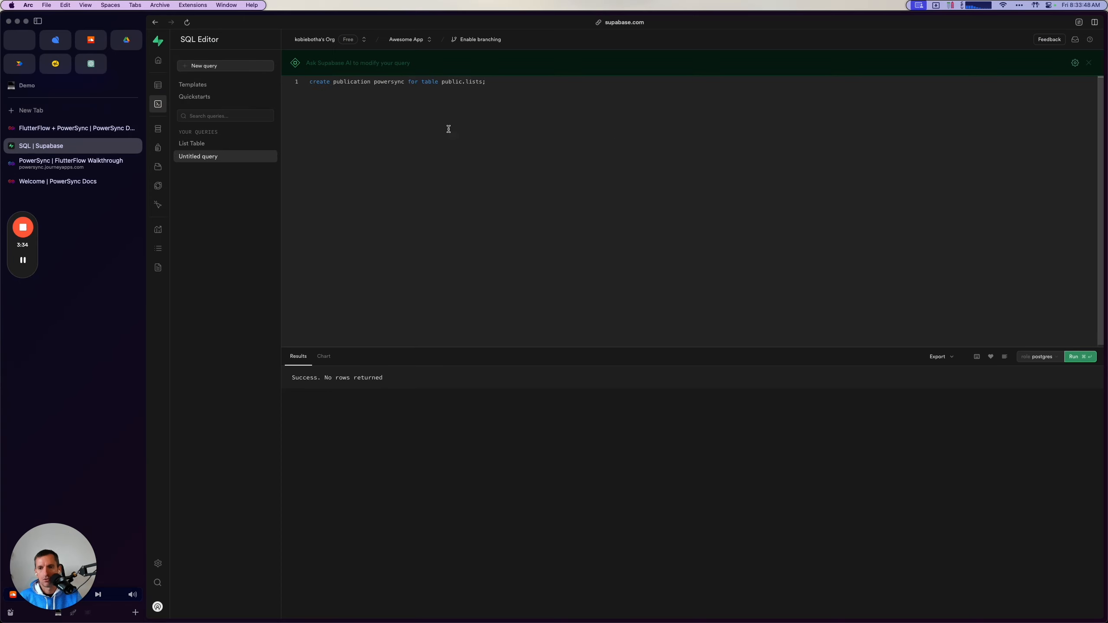
pyautogui.click(424, 82)
pyautogui.moveTo(440, 82); pyautogui.dragTo(497, 82)
pyautogui.click(510, 83)
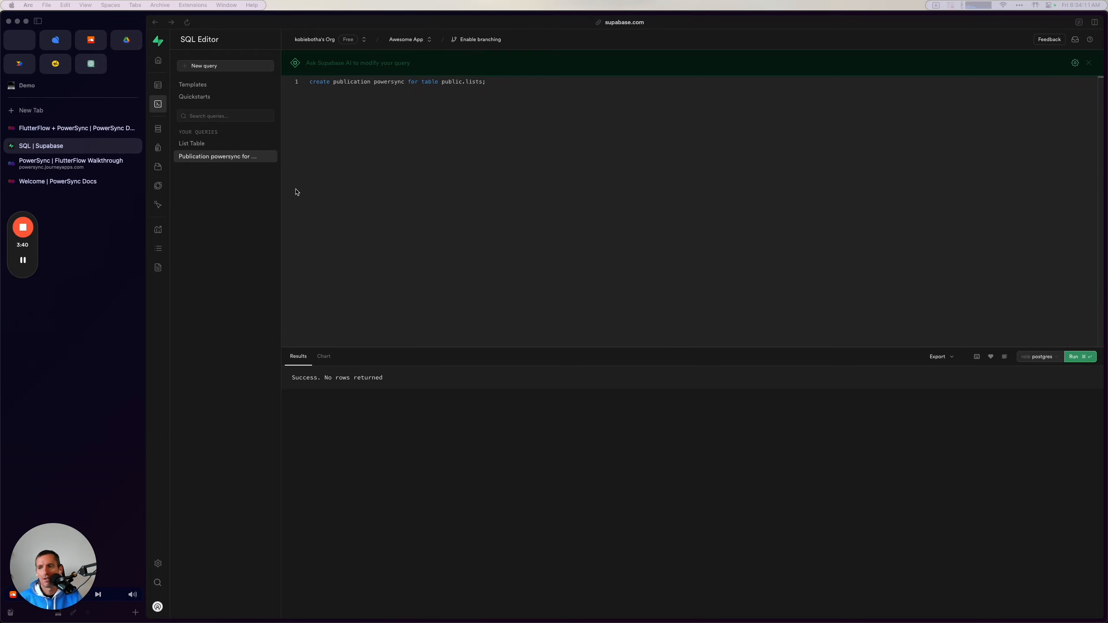
# Review the guide's Connect PowerSync to Your Supabase instructions.
pyautogui.click(88, 127)
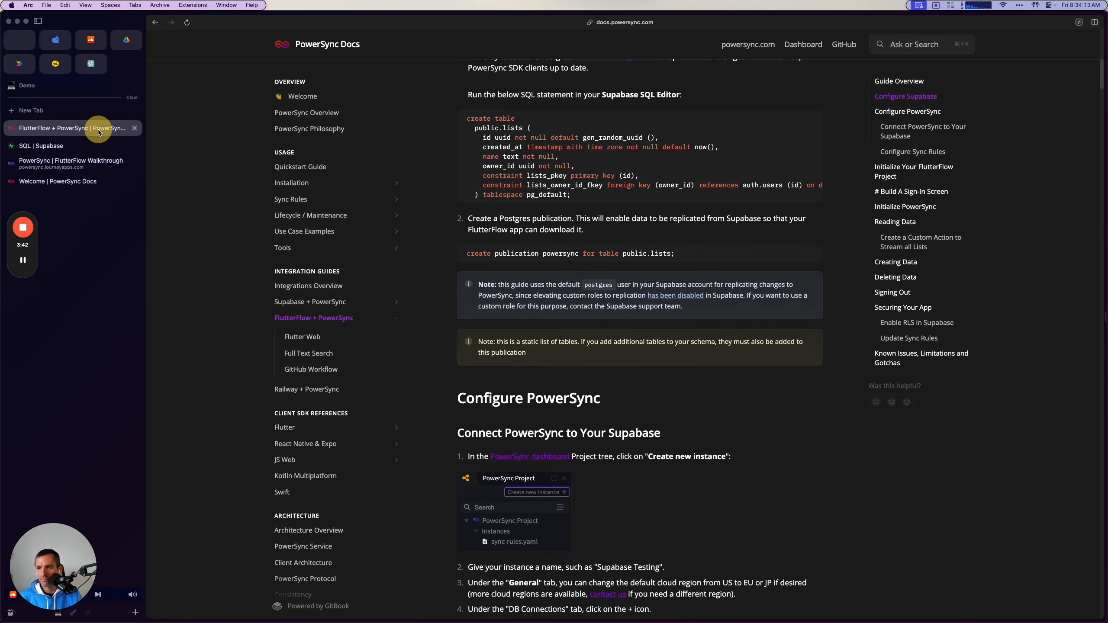
pyautogui.scroll(-5, 551, 367)
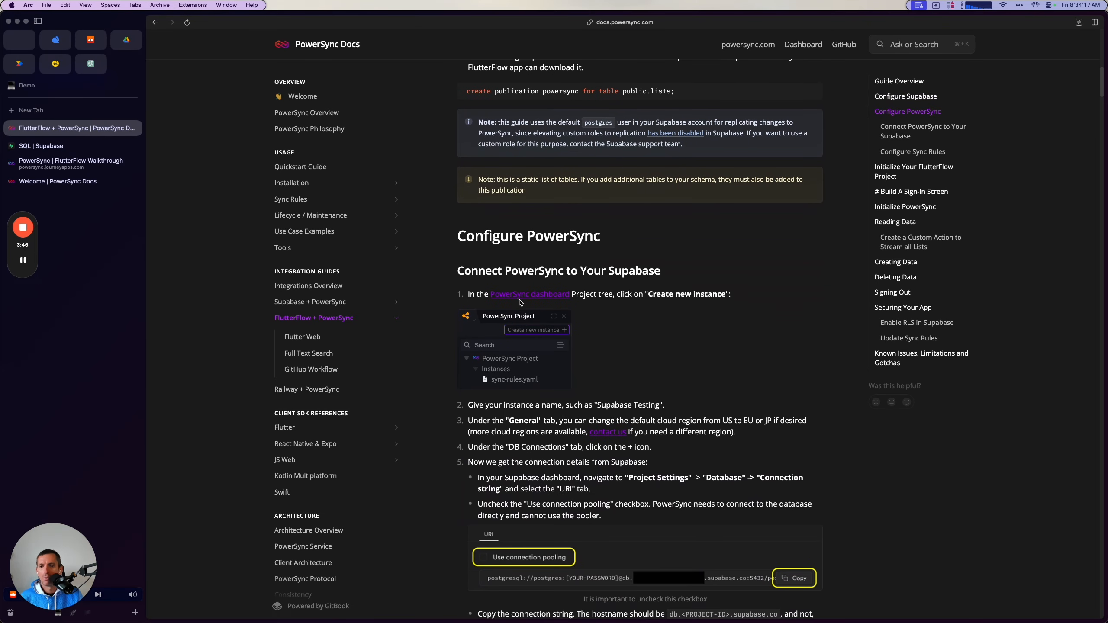
pyautogui.scroll(-3, 541, 262)
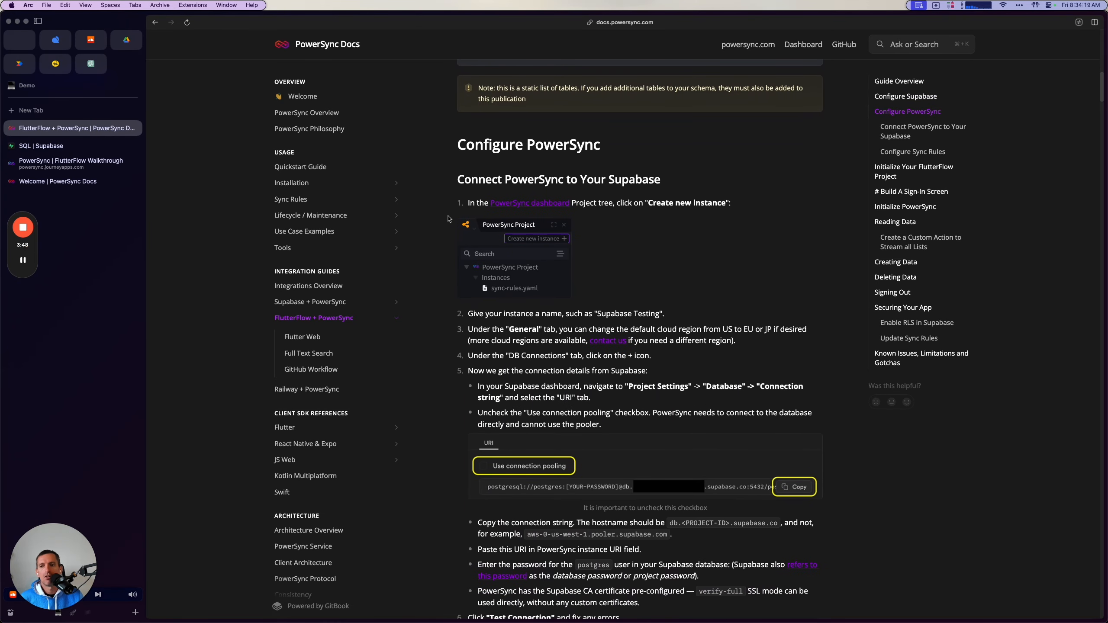
# Create a PowerSync instance named "Supabase Testing" through the setup wizard and add a database connection to it.
pyautogui.click(69, 162)
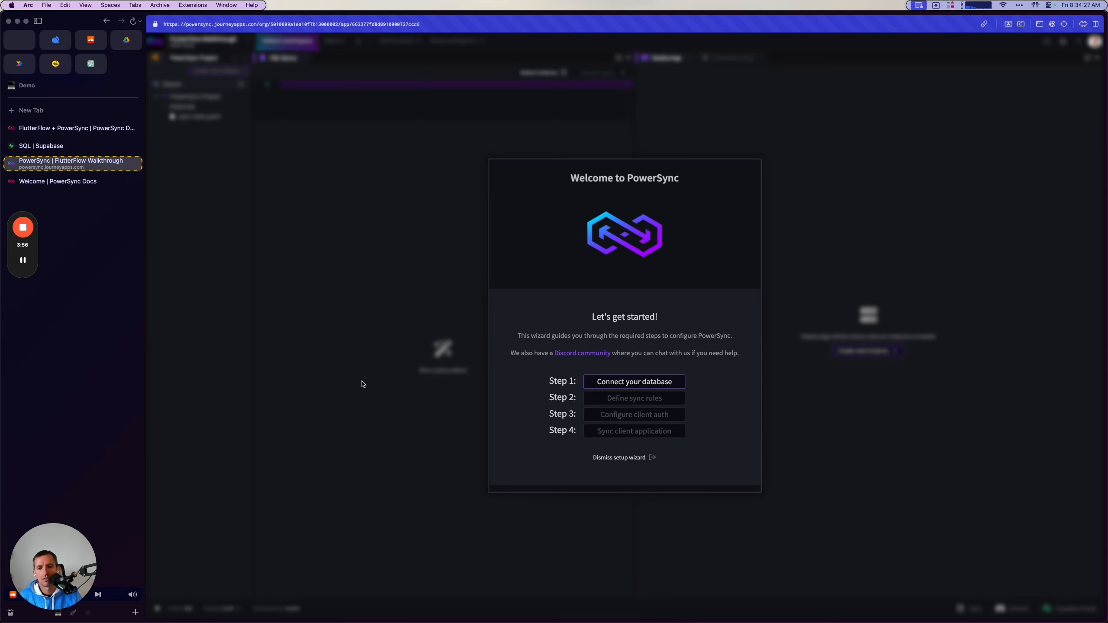
pyautogui.click(621, 387)
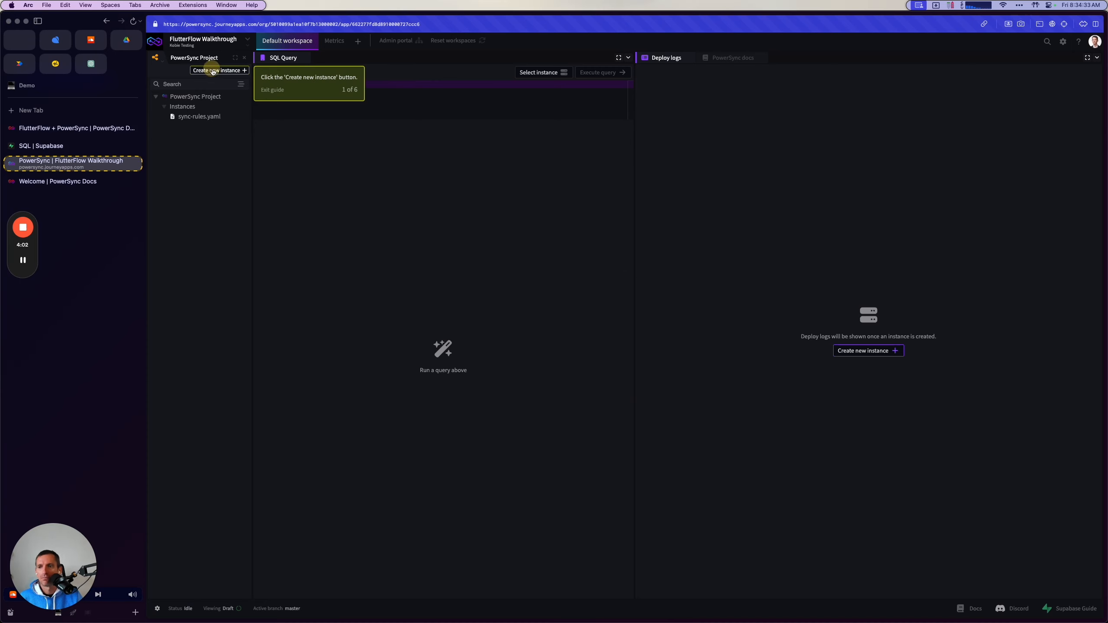
pyautogui.click(218, 70)
pyautogui.write('Supabase Testing')
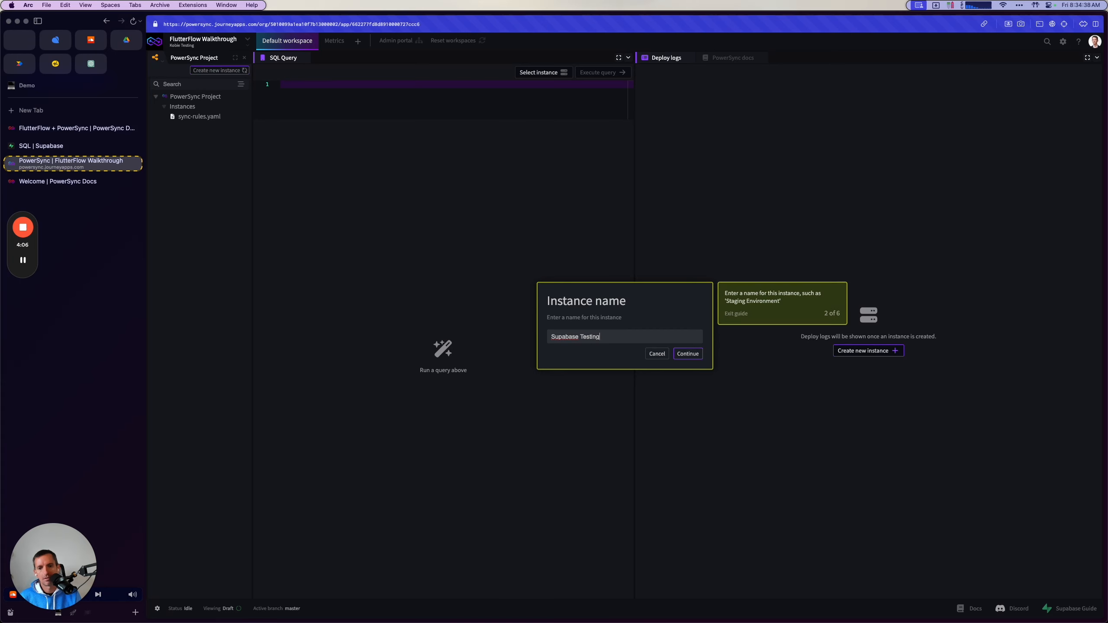
pyautogui.press('Return')
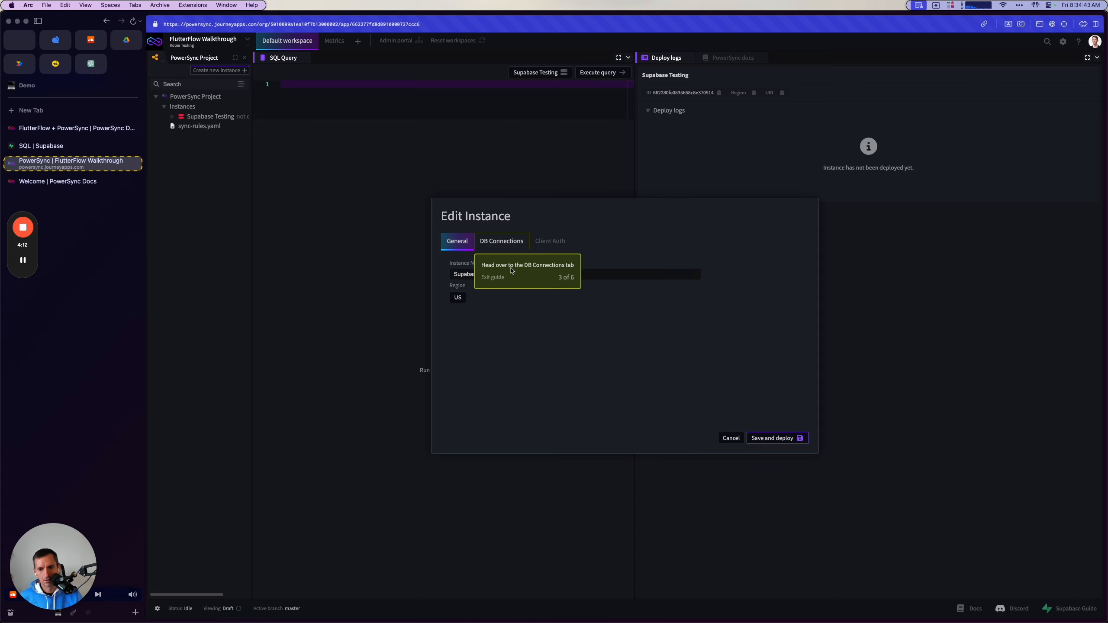
pyautogui.click(499, 244)
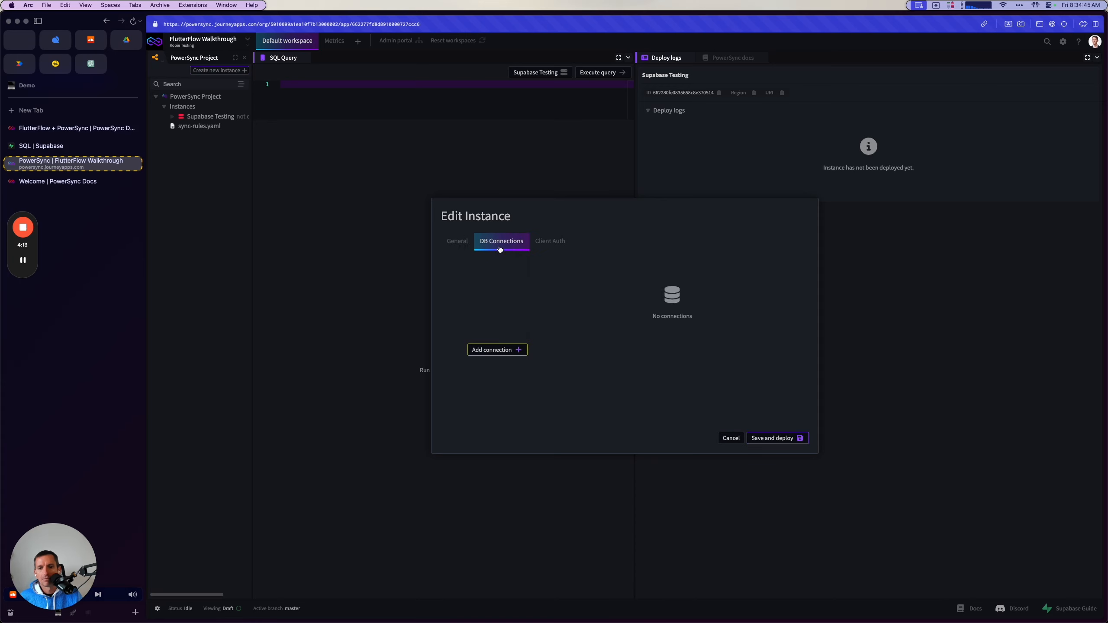
pyautogui.click(495, 350)
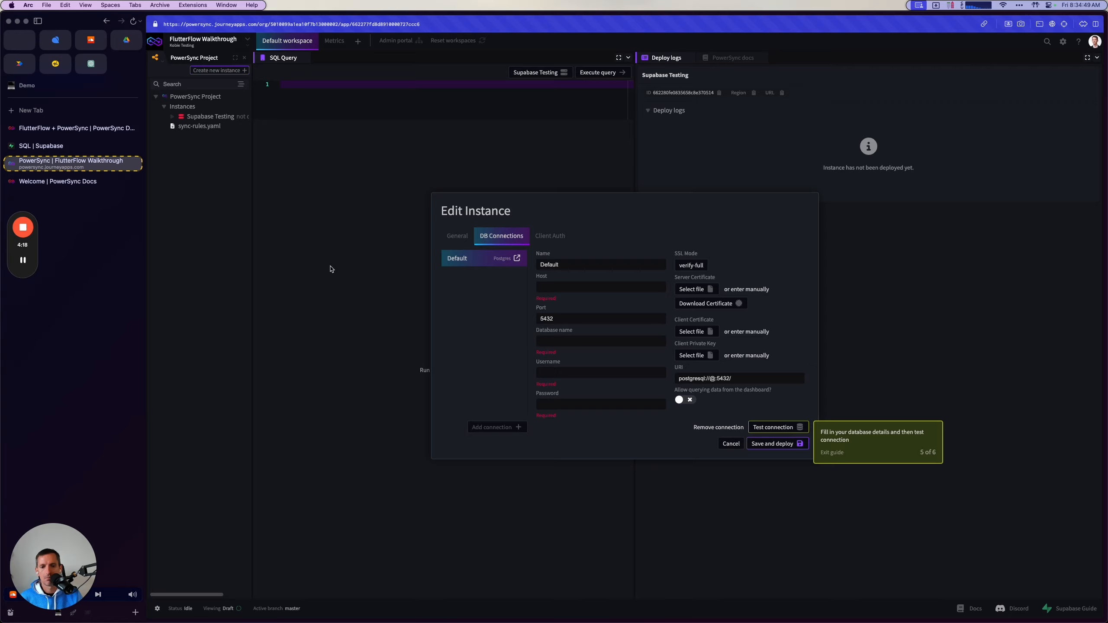
# Disable connection pooling for the URI connection string in Supabase's Database Settings and copy the direct connection string.
pyautogui.hotkey('ctrl', 'Tab')
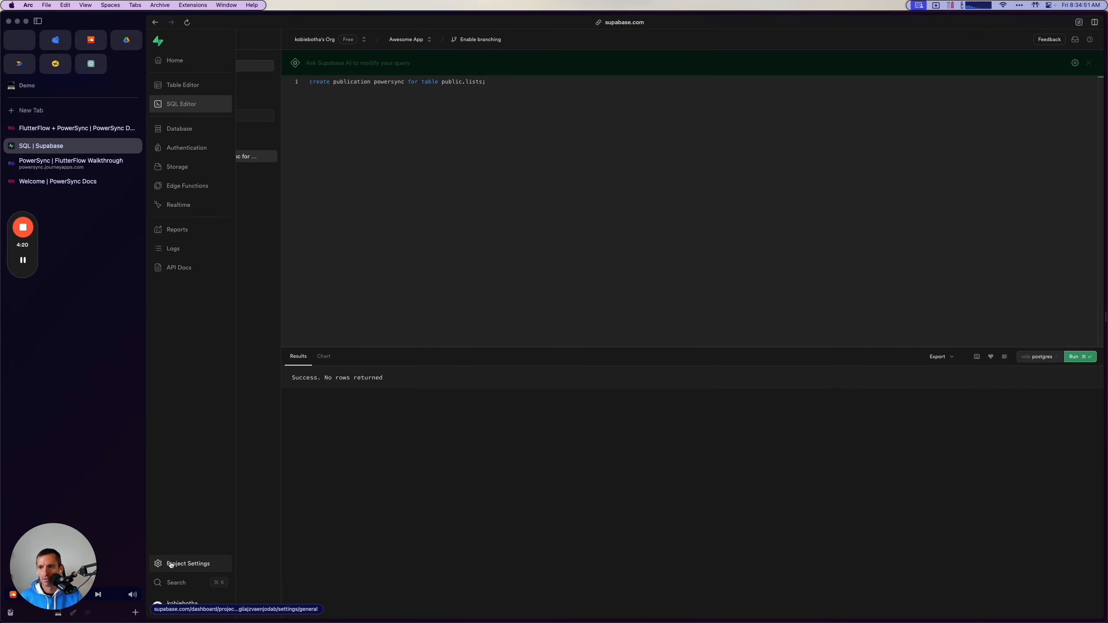
pyautogui.click(171, 564)
pyautogui.click(199, 175)
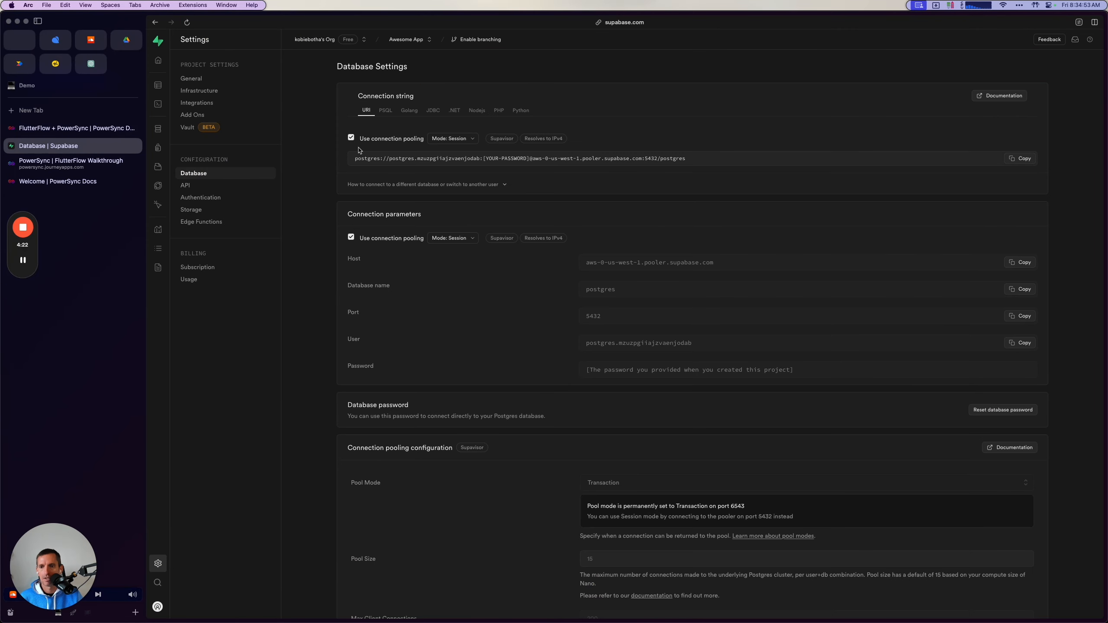
pyautogui.click(351, 138)
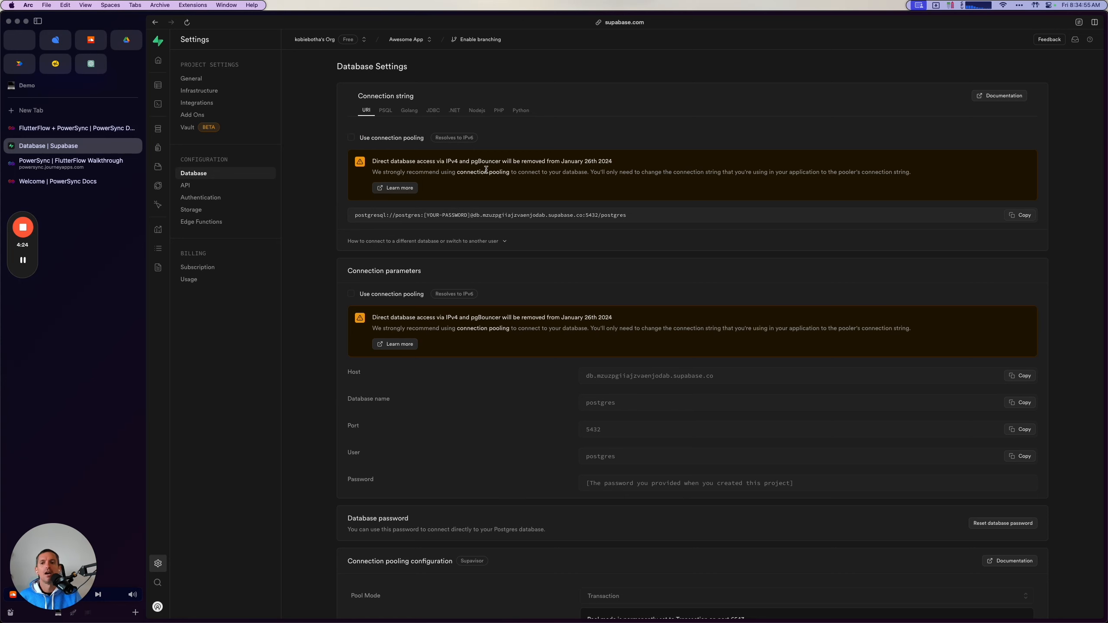
pyautogui.click(1020, 215)
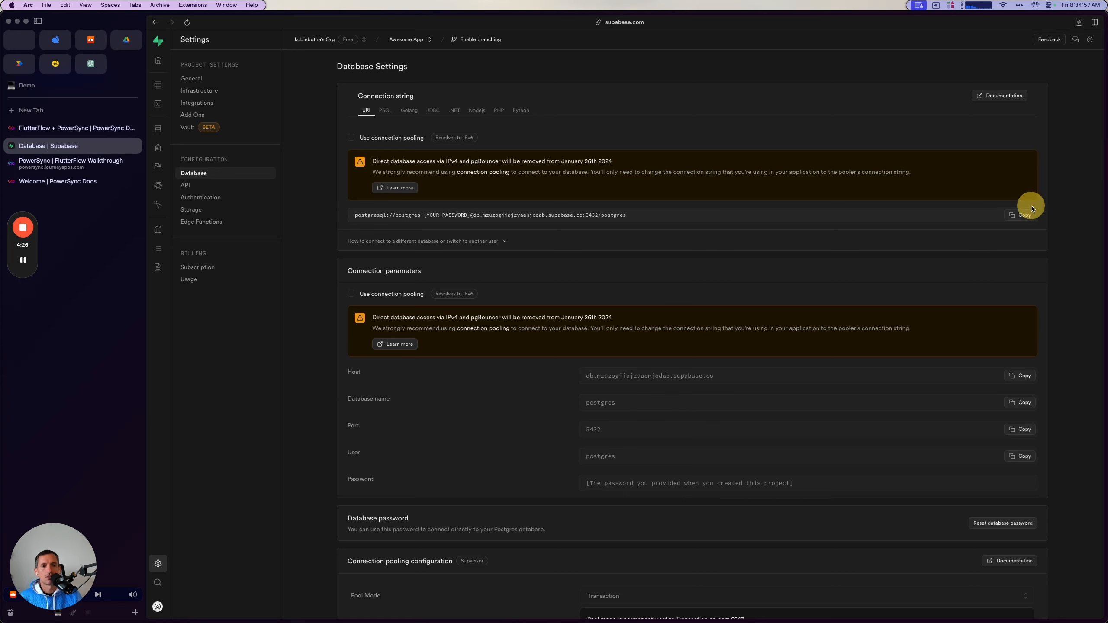
# Fill in the PowerSync instance's Default connection details from the copied Supabase URI.
pyautogui.click(66, 166)
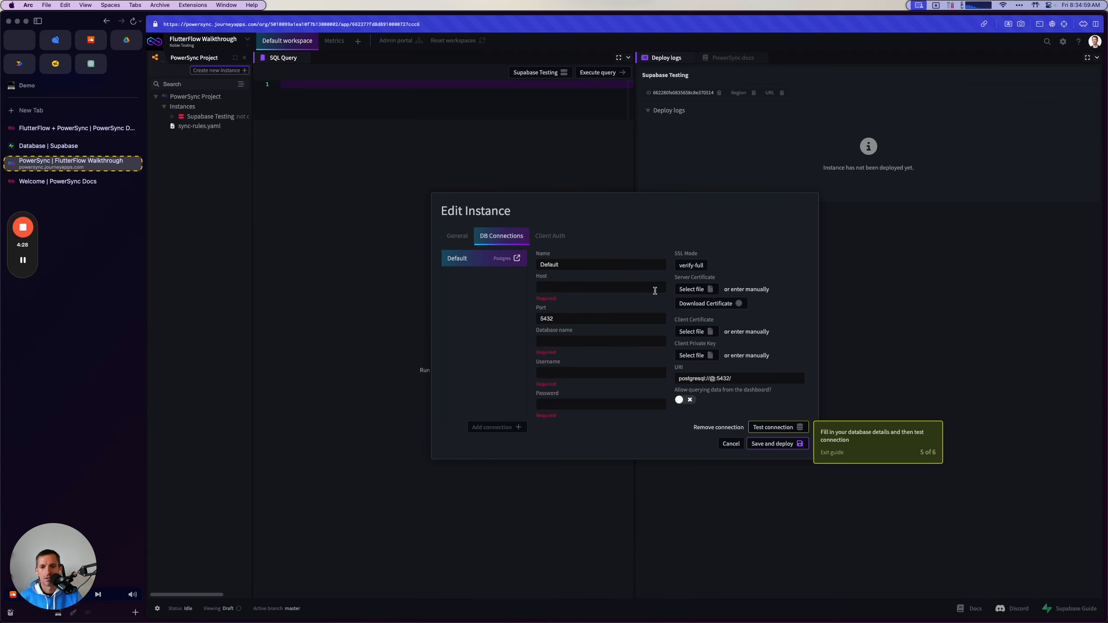
pyautogui.tripleClick(719, 375)
pyautogui.press('super+v')
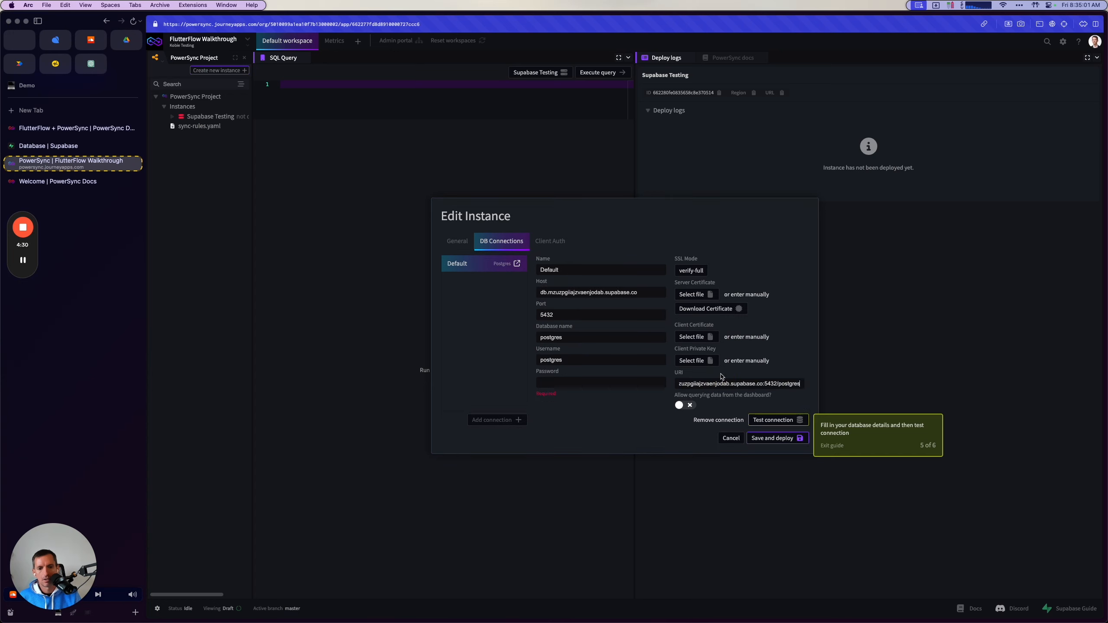
# Complete the Default connection with the database password and dashboard querying allowed, and test the connection.
pyautogui.press('super+Tab')
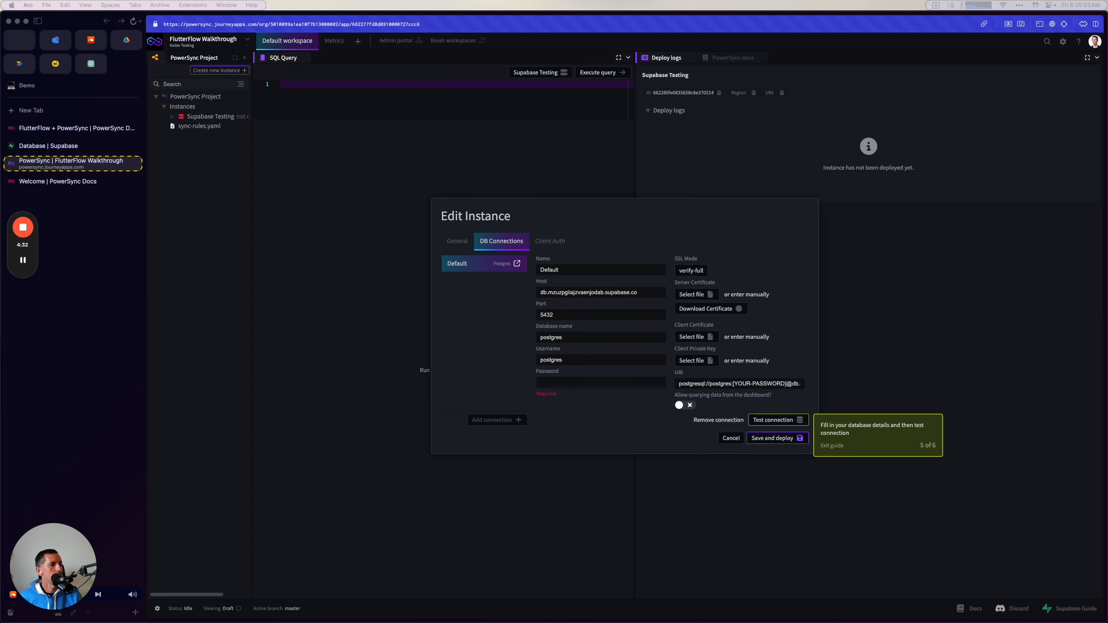
pyautogui.click(616, 383)
pyautogui.press('super+v')
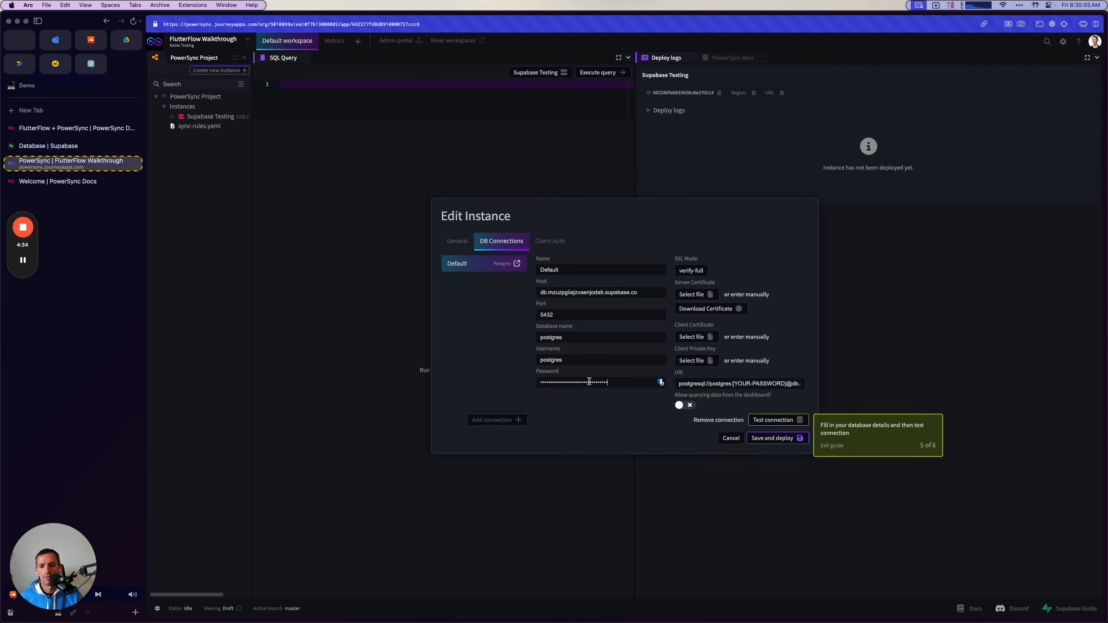
pyautogui.click(685, 405)
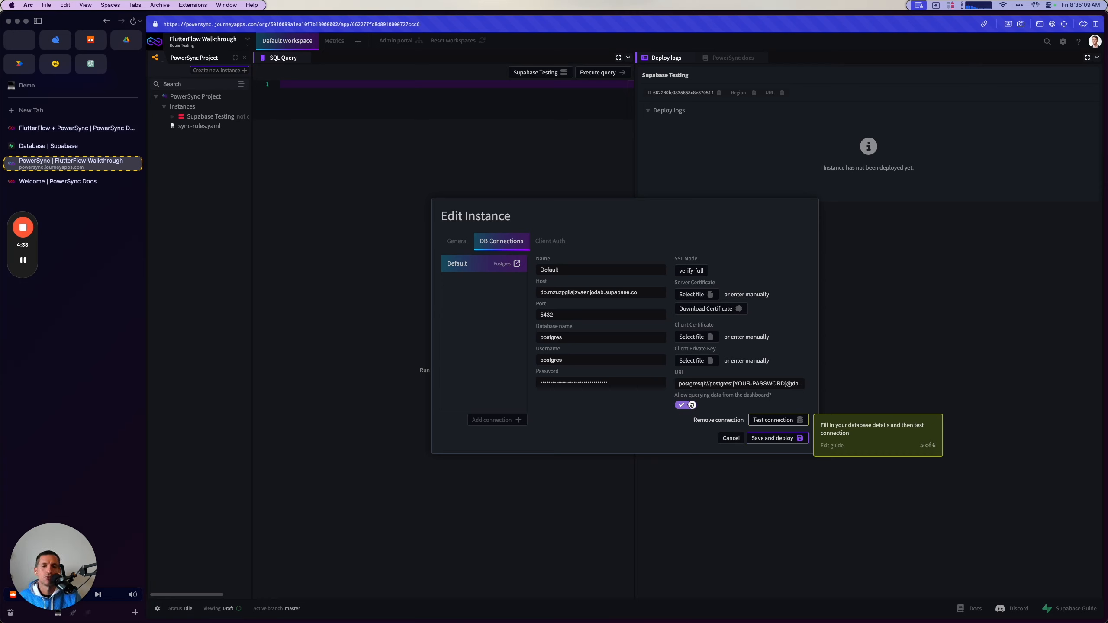
pyautogui.click(773, 421)
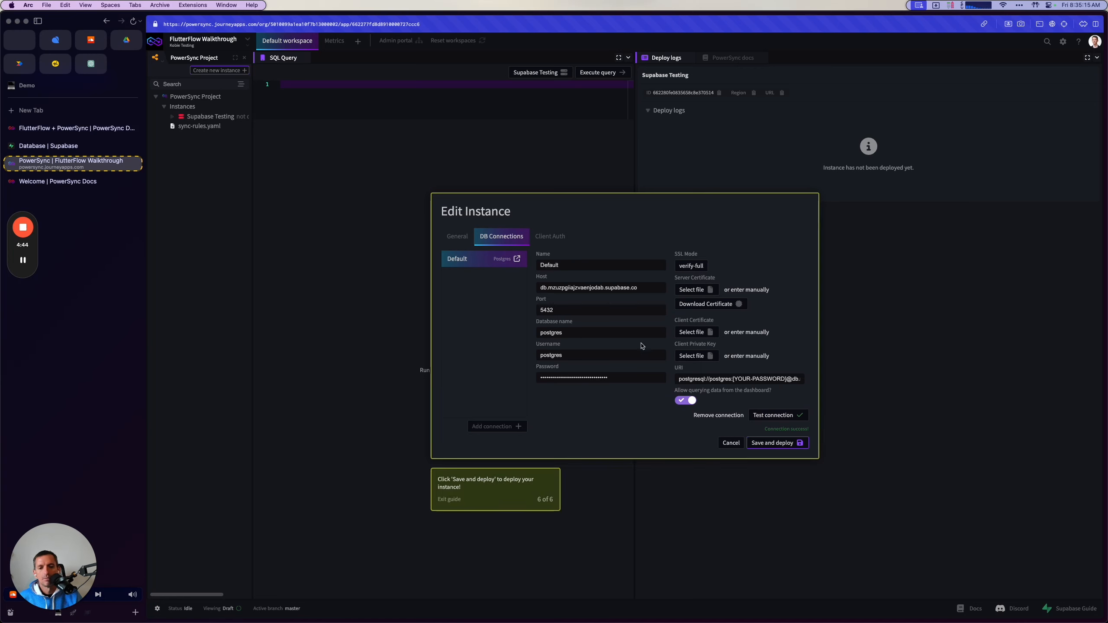
# Enable Use Supabase Auth for the instance's client authentication, and save and deploy the instance.
pyautogui.click(550, 236)
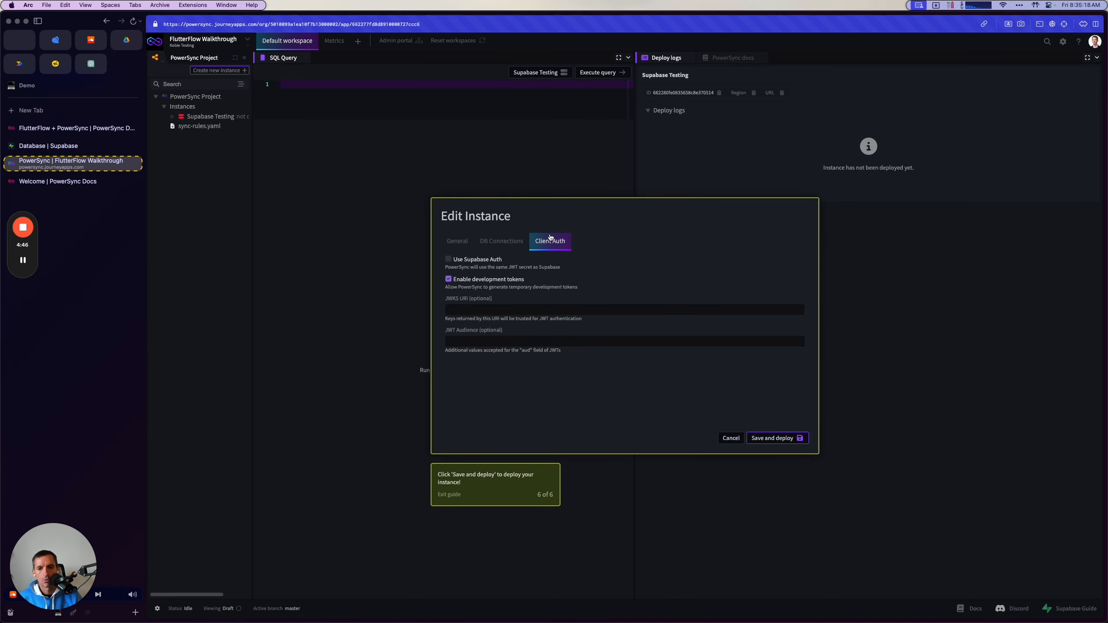
pyautogui.click(449, 260)
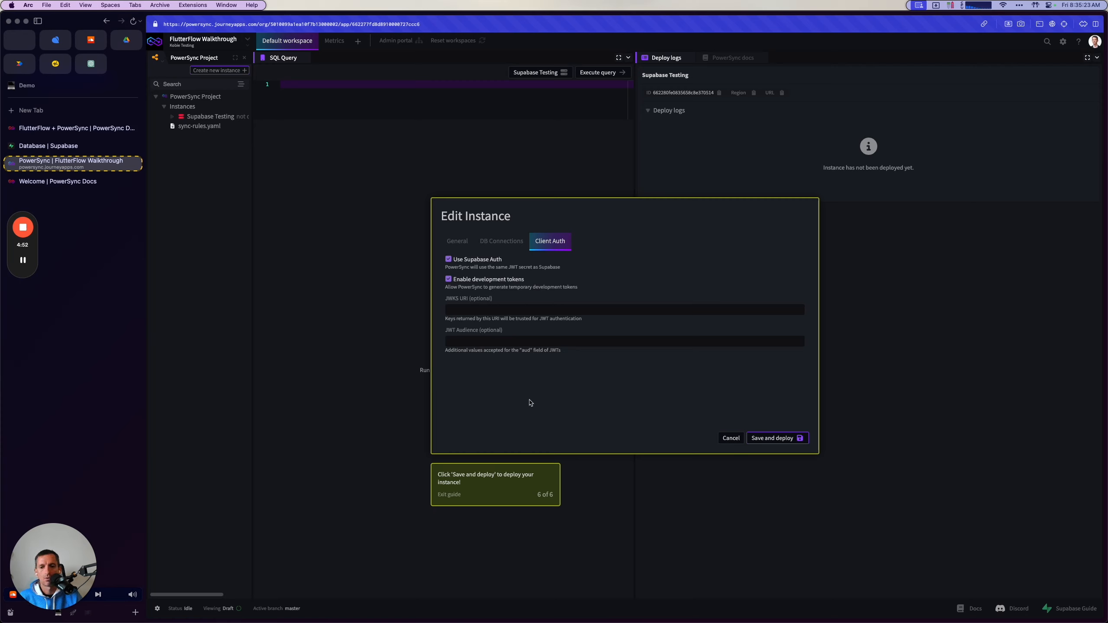
pyautogui.click(786, 439)
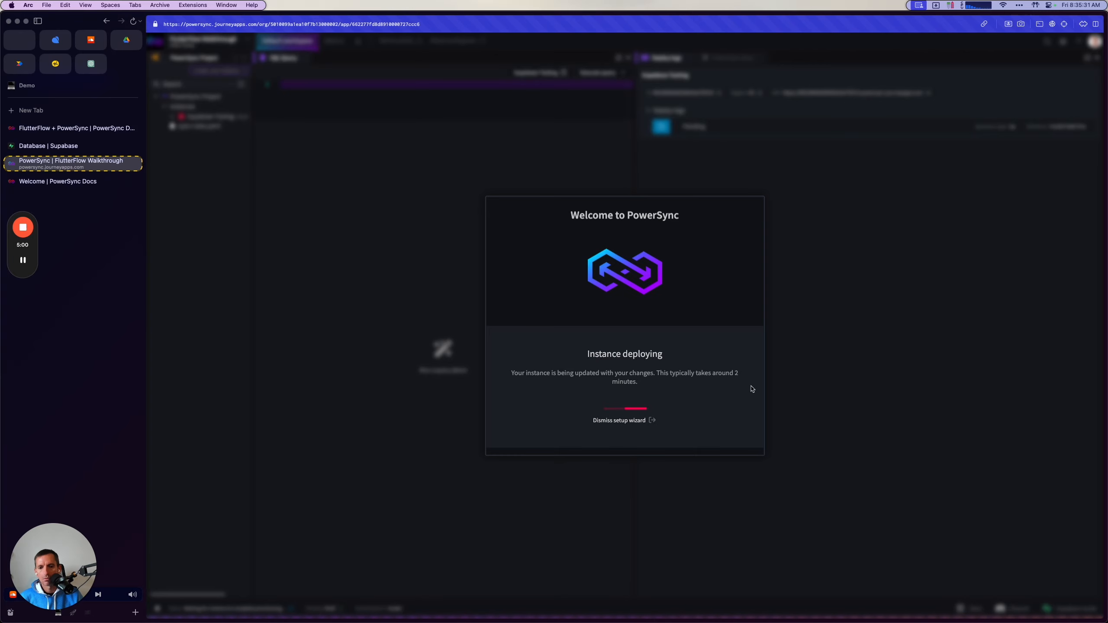
# Review the guide's Configure Sync Rules section, including the replacement contents for sync-rules.yaml.
pyautogui.click(71, 127)
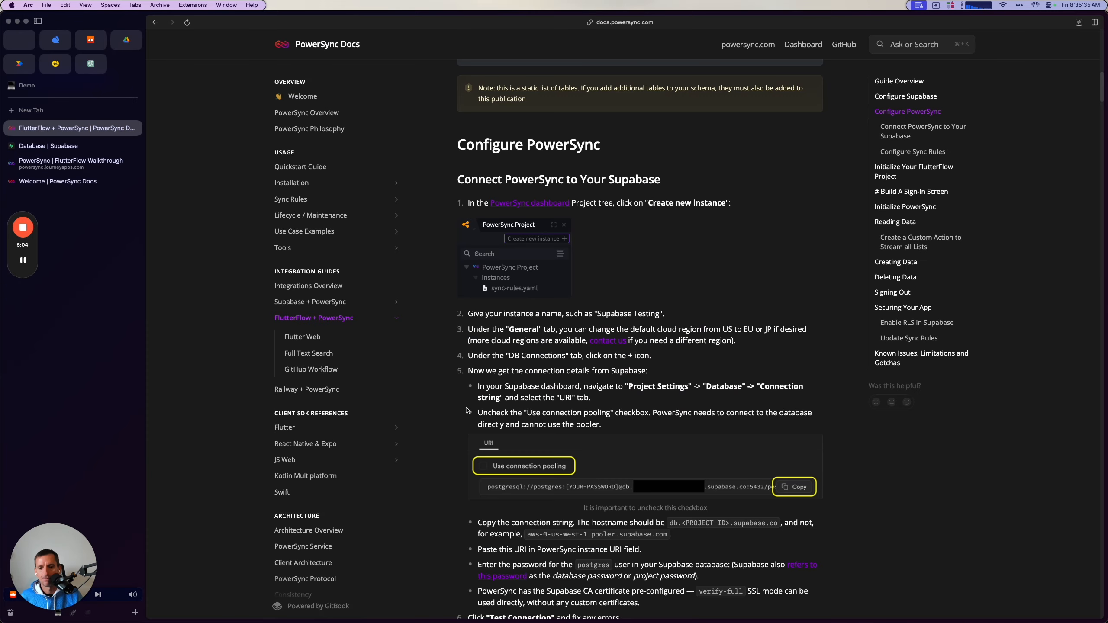
pyautogui.scroll(-5, 467, 410)
pyautogui.scroll(-10, 474, 380)
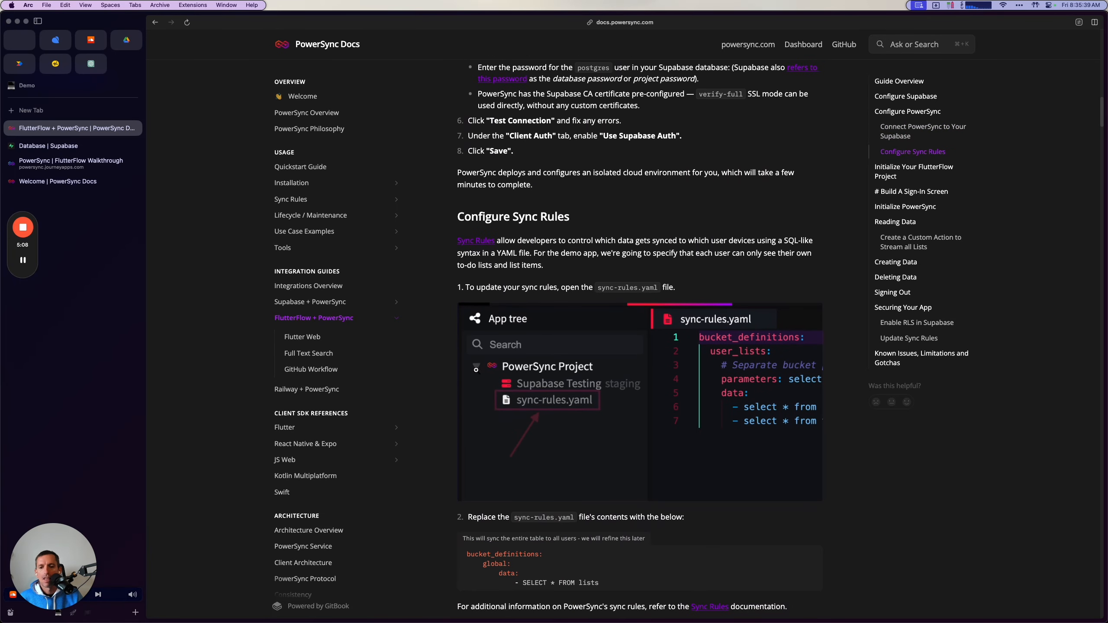
pyautogui.scroll(-1, 476, 370)
pyautogui.scroll(-2, 558, 311)
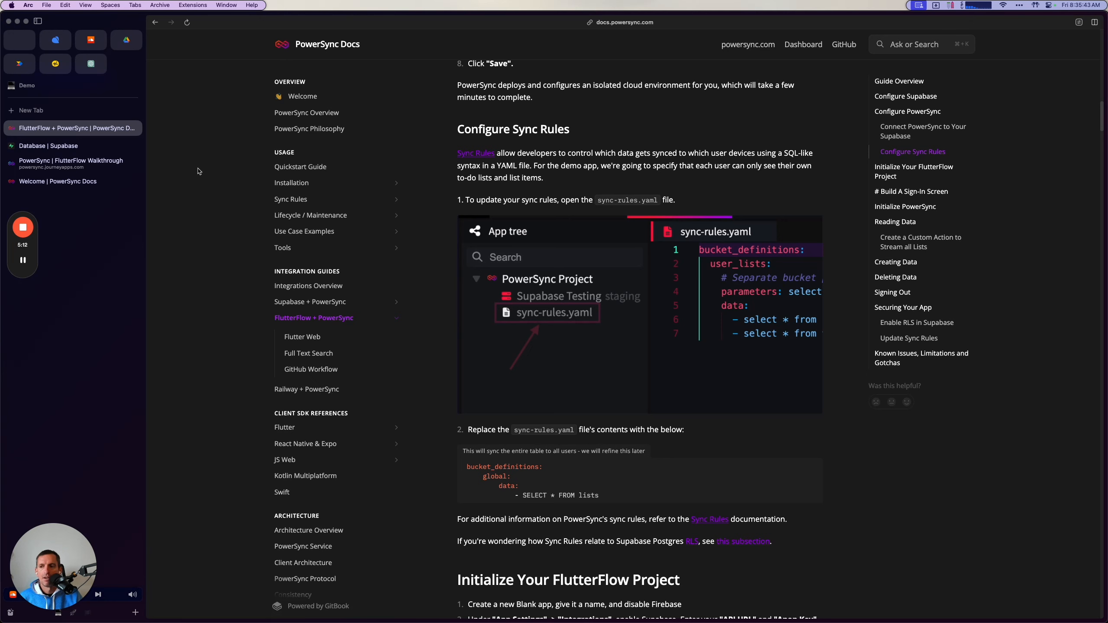
# Dismiss the setup wizard in the PowerSync dashboard and open the project's sync-rules.yaml file.
pyautogui.click(80, 149)
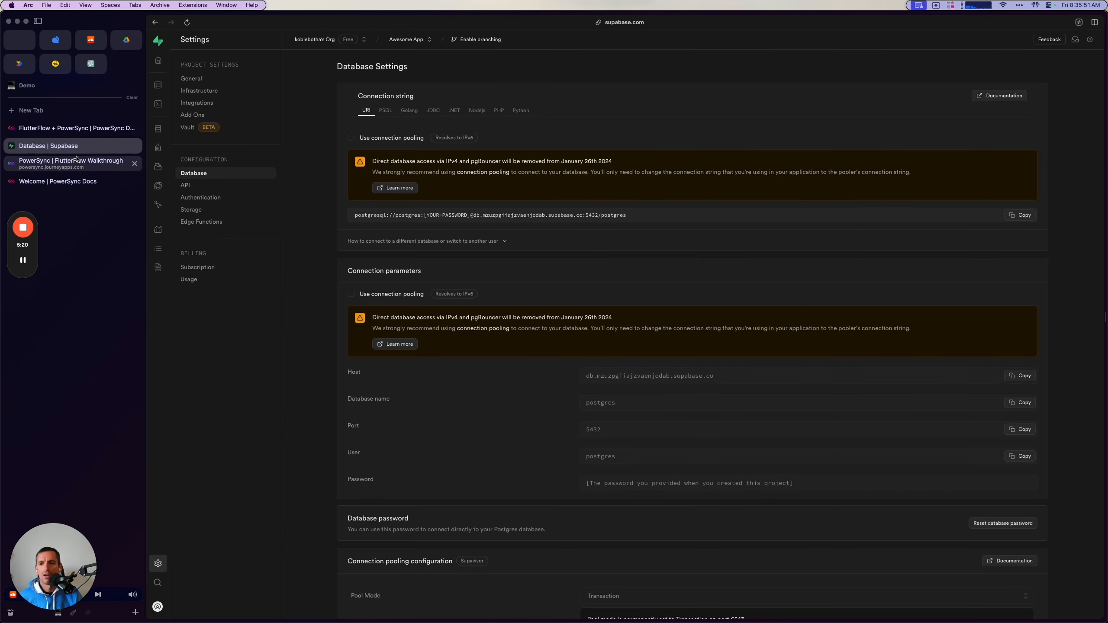
pyautogui.click(76, 160)
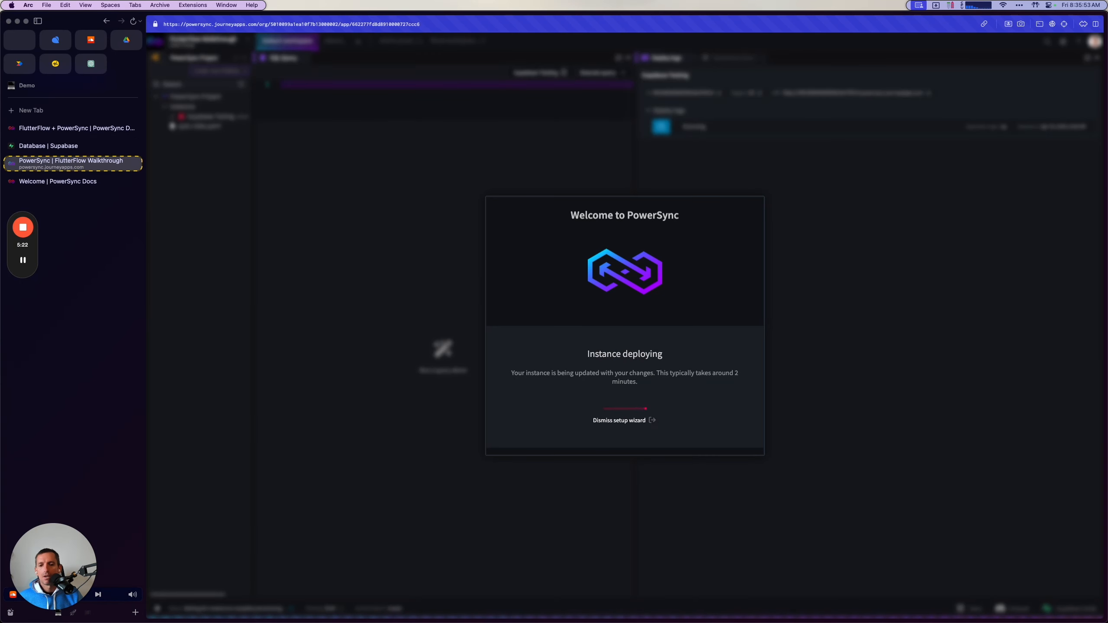
pyautogui.click(624, 421)
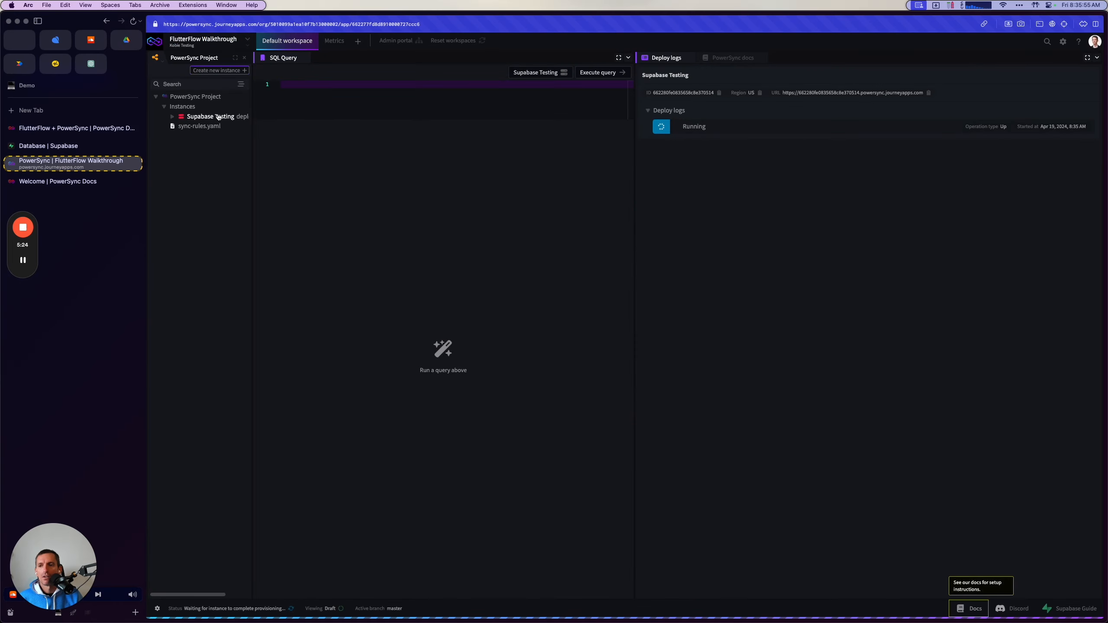
pyautogui.click(212, 127)
# Replace the contents of sync-rules.yaml with the guide's global bucket definition using SELECT * FROM lists.
pyautogui.moveTo(512, 171); pyautogui.dragTo(349, 106)
pyautogui.press('BackSpace')
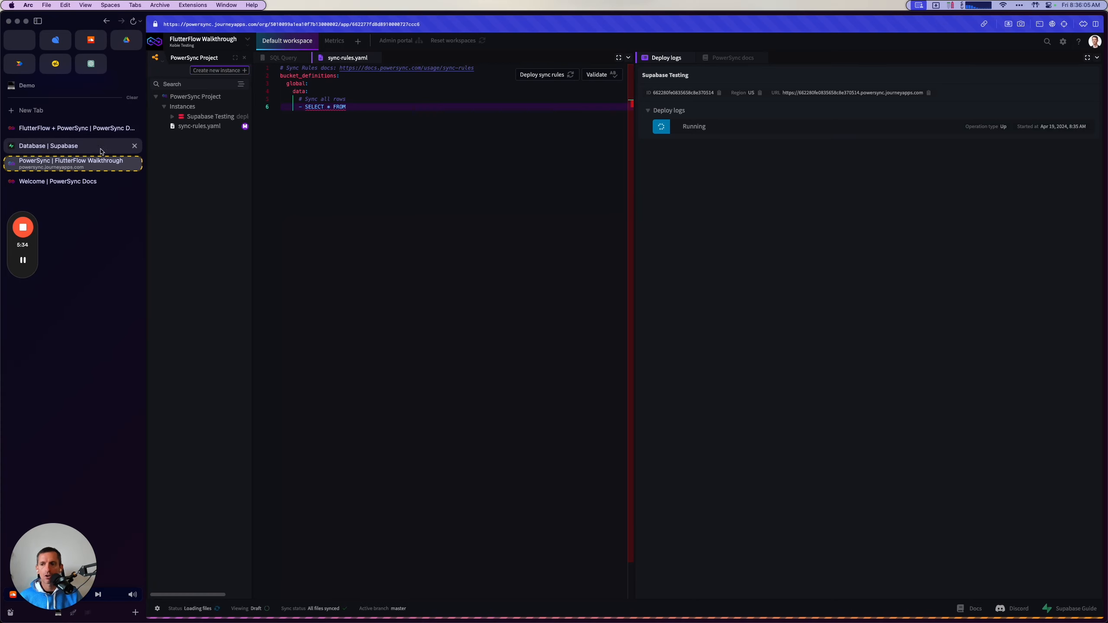
pyautogui.click(94, 128)
pyautogui.click(809, 467)
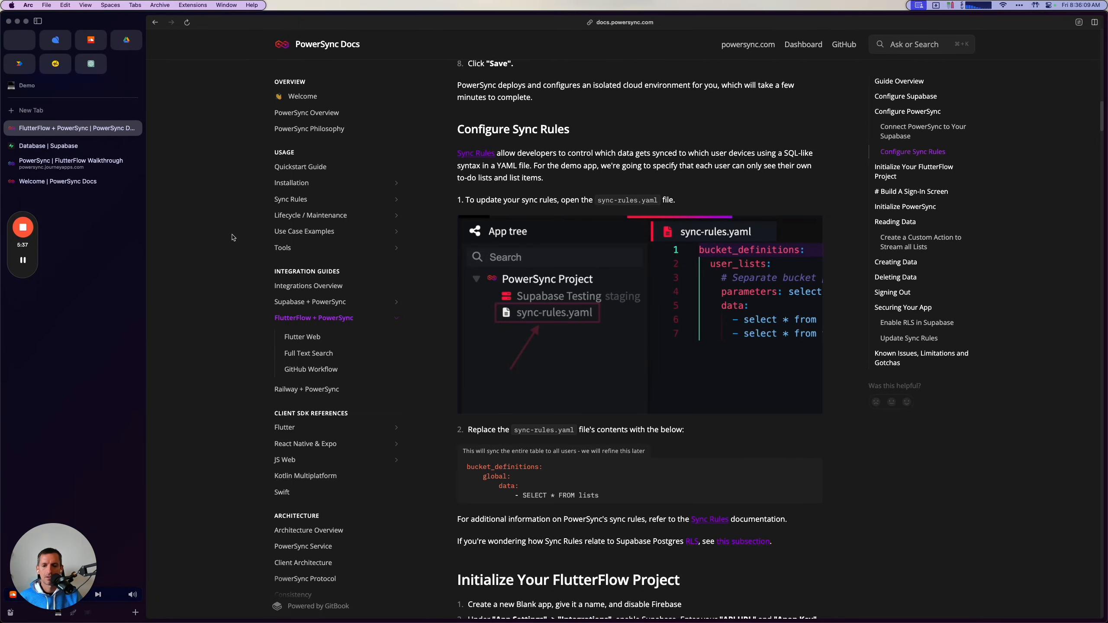
pyautogui.click(93, 163)
pyautogui.press('super+a')
pyautogui.press('super+v')
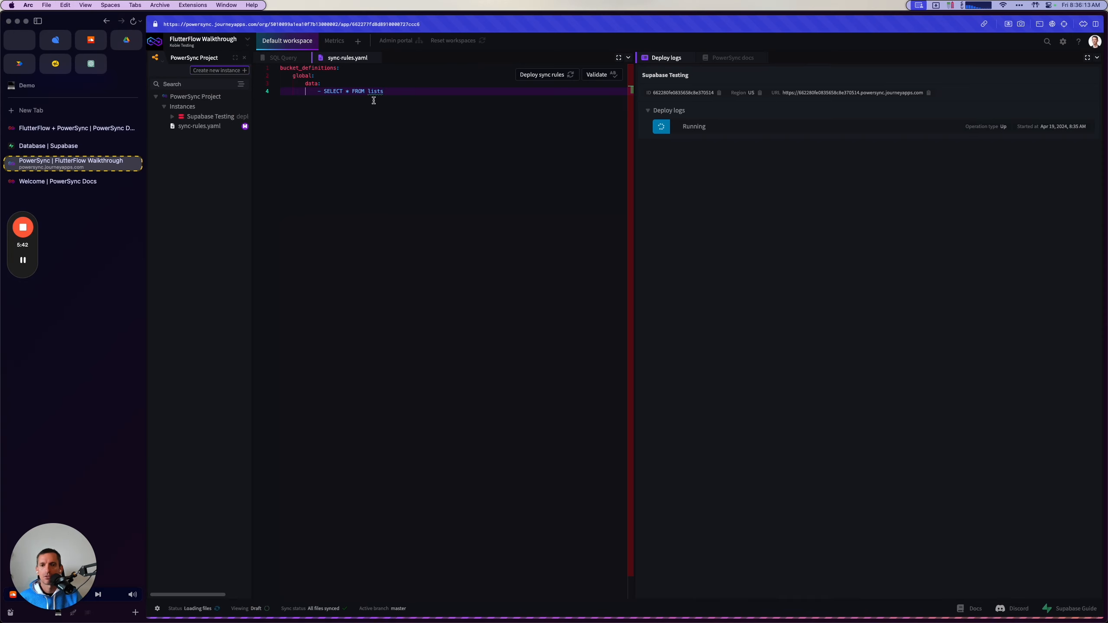
# Expand the Supabase Testing instance and its default Postgres connection in the project tree to view the available tables.
pyautogui.click(172, 116)
pyautogui.click(178, 127)
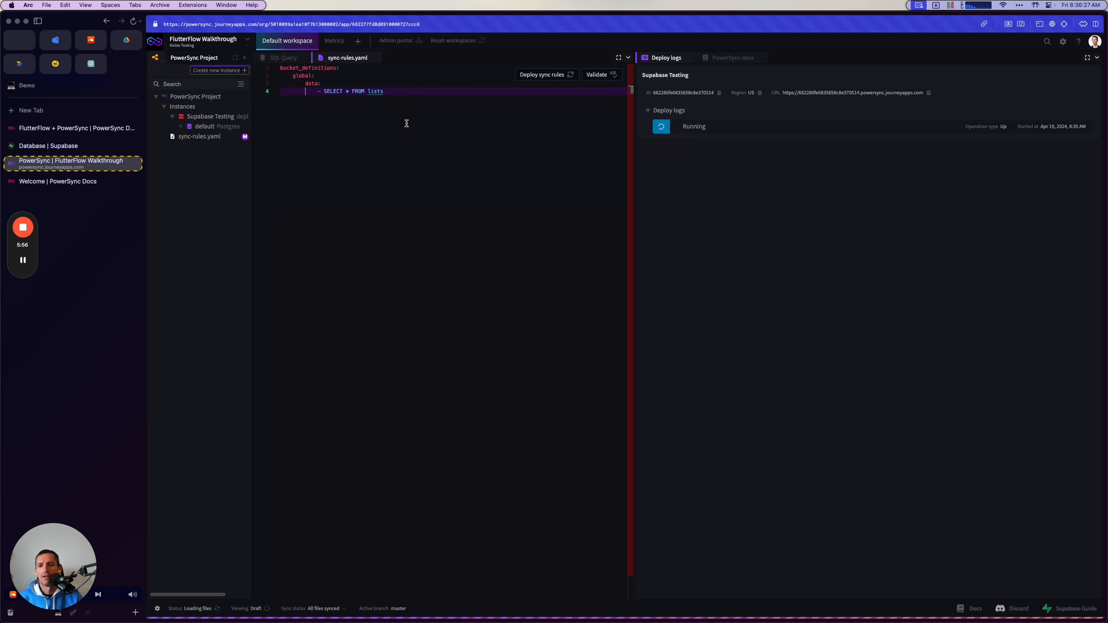
pyautogui.click(106, 131)
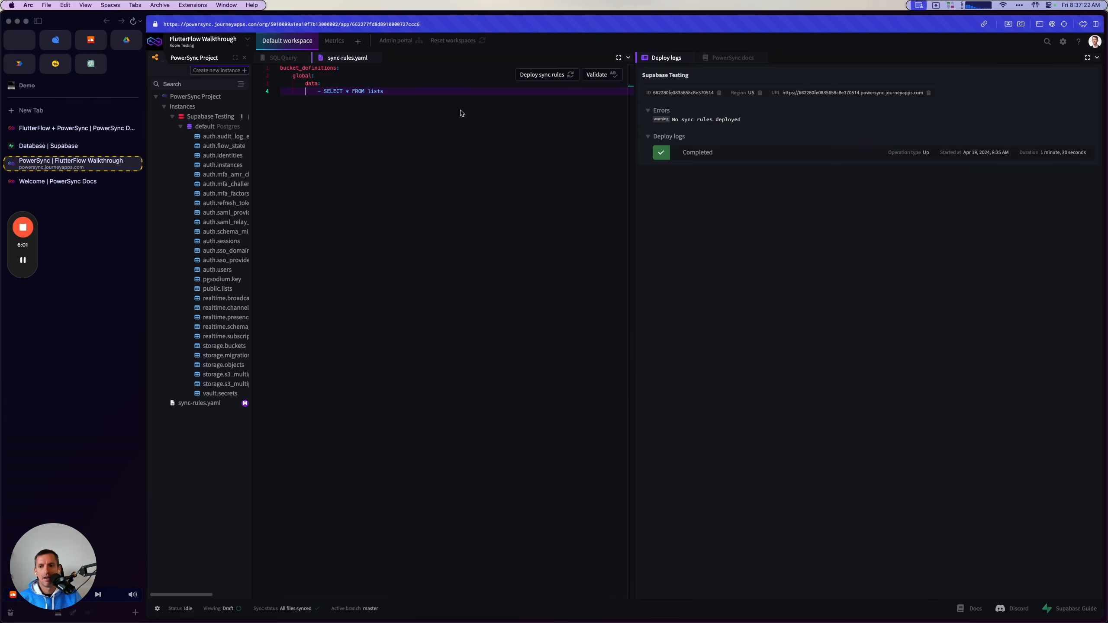
# Validate the sync rules against the Supabase Testing instance and dismiss the validation dialog.
pyautogui.click(598, 73)
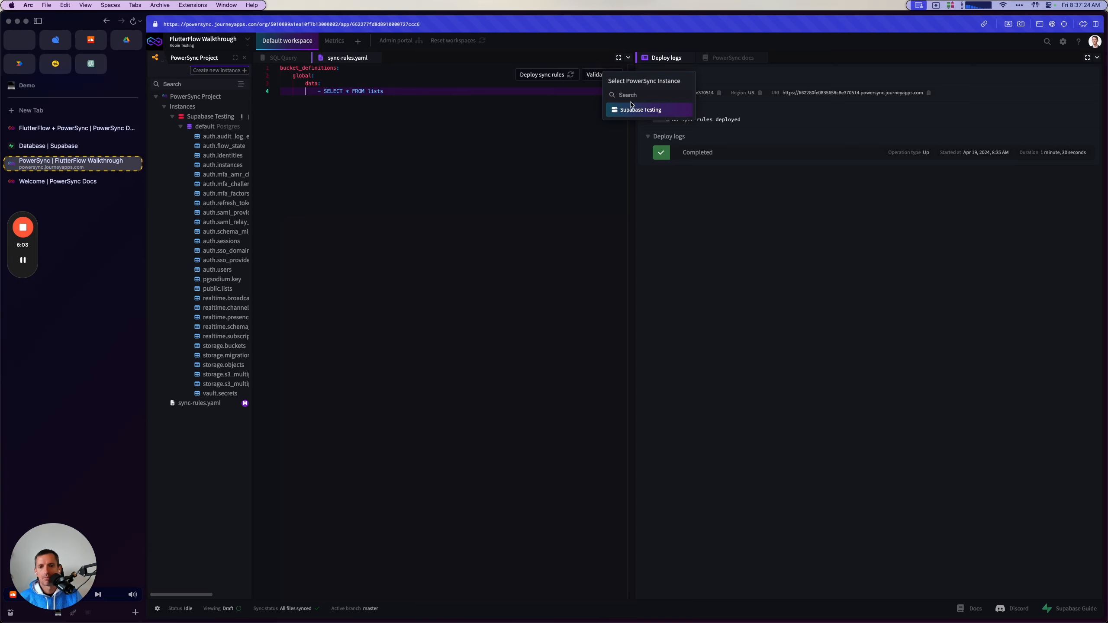
pyautogui.click(487, 106)
pyautogui.click(596, 74)
pyautogui.click(617, 117)
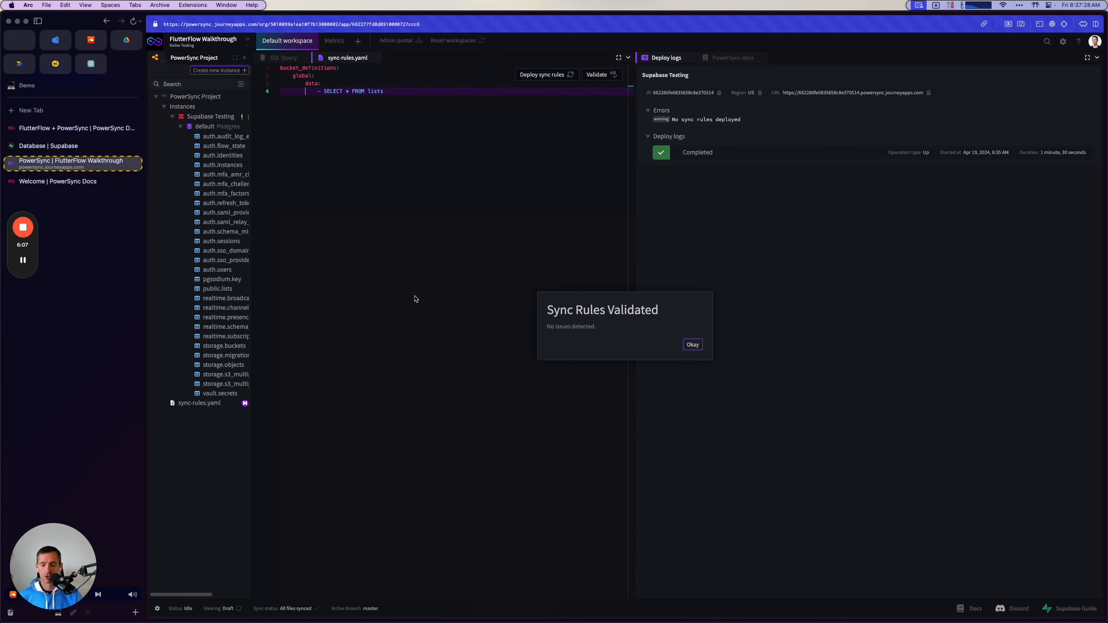
pyautogui.click(691, 345)
# Deploy the sync rules to the Supabase Testing instance.
pyautogui.click(542, 74)
pyautogui.click(574, 116)
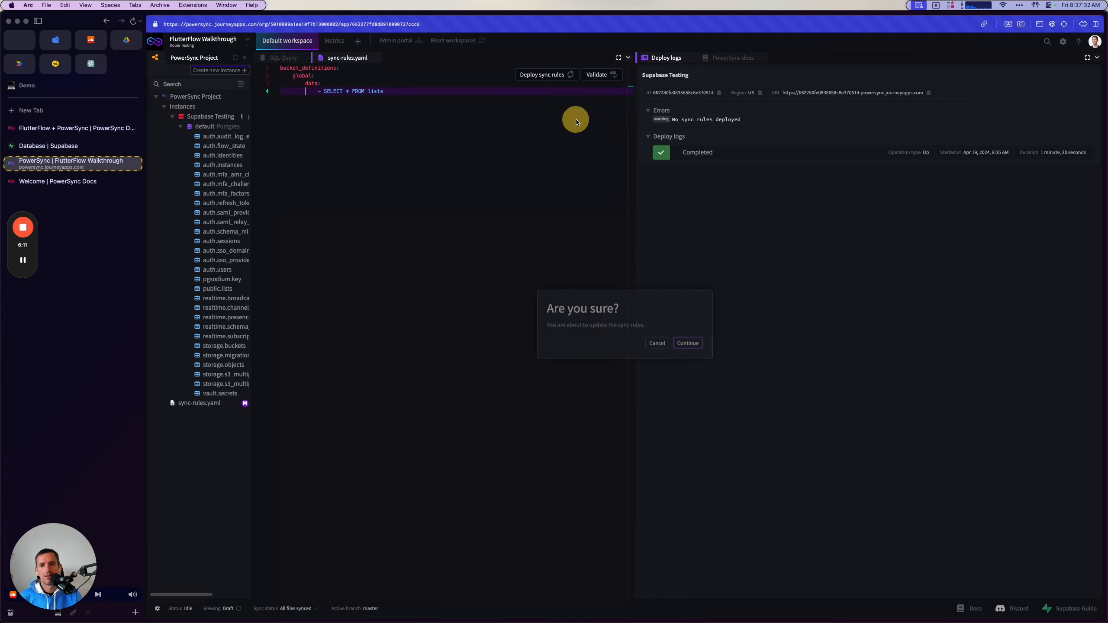
pyautogui.click(684, 345)
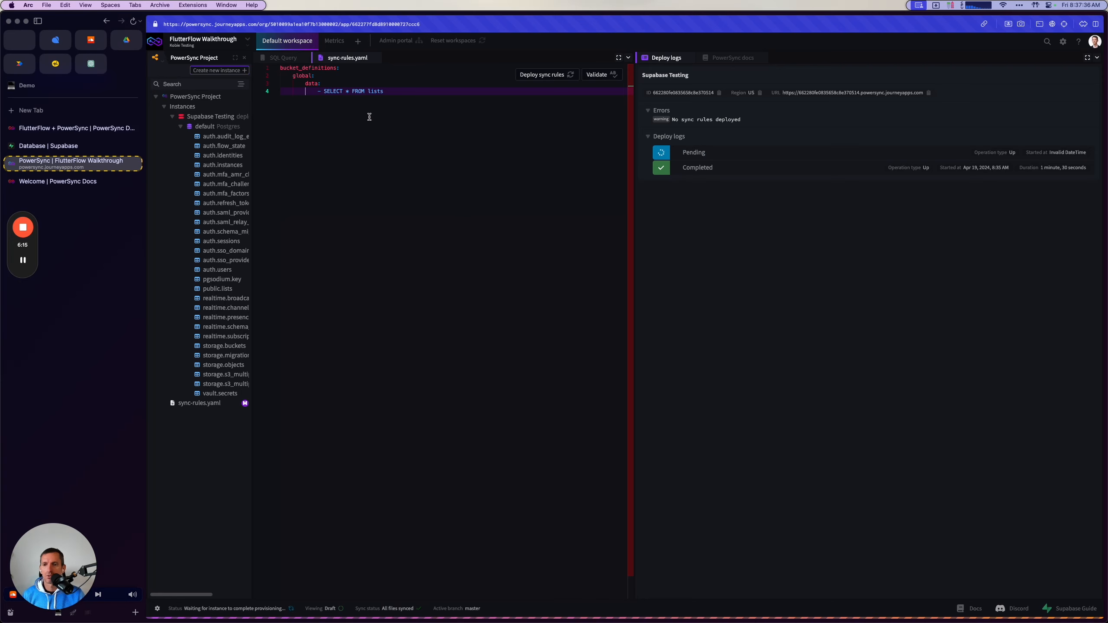
pyautogui.moveTo(321, 93); pyautogui.dragTo(396, 92)
pyautogui.click(397, 92)
pyautogui.doubleClick(397, 92)
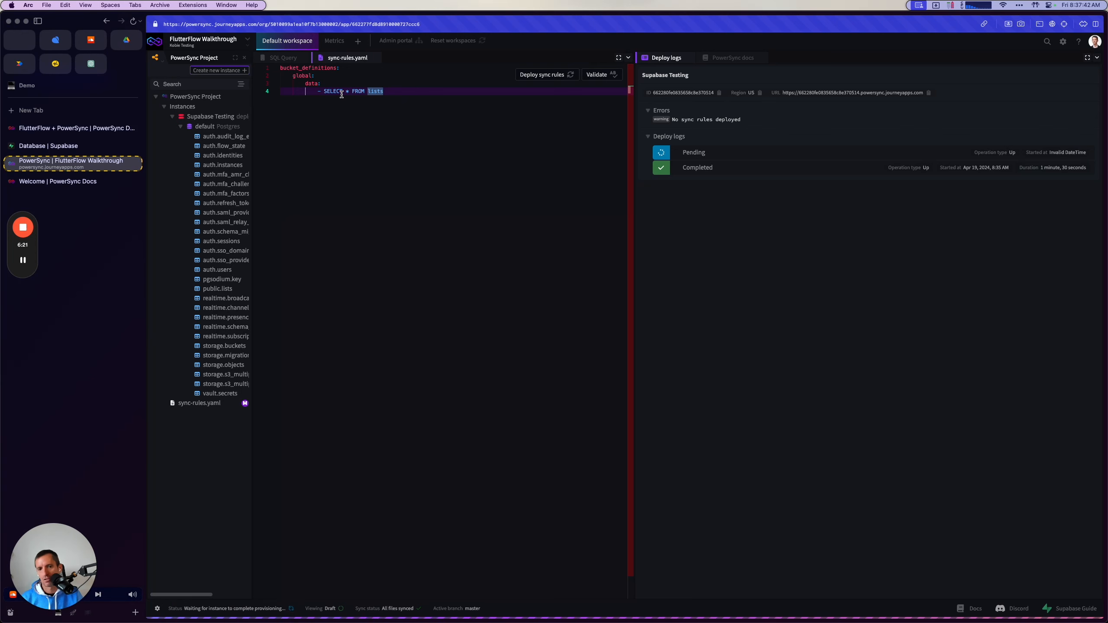
# Read the guide's Initialize Your FlutterFlow Project section.
pyautogui.click(91, 130)
pyautogui.scroll(-10, 534, 359)
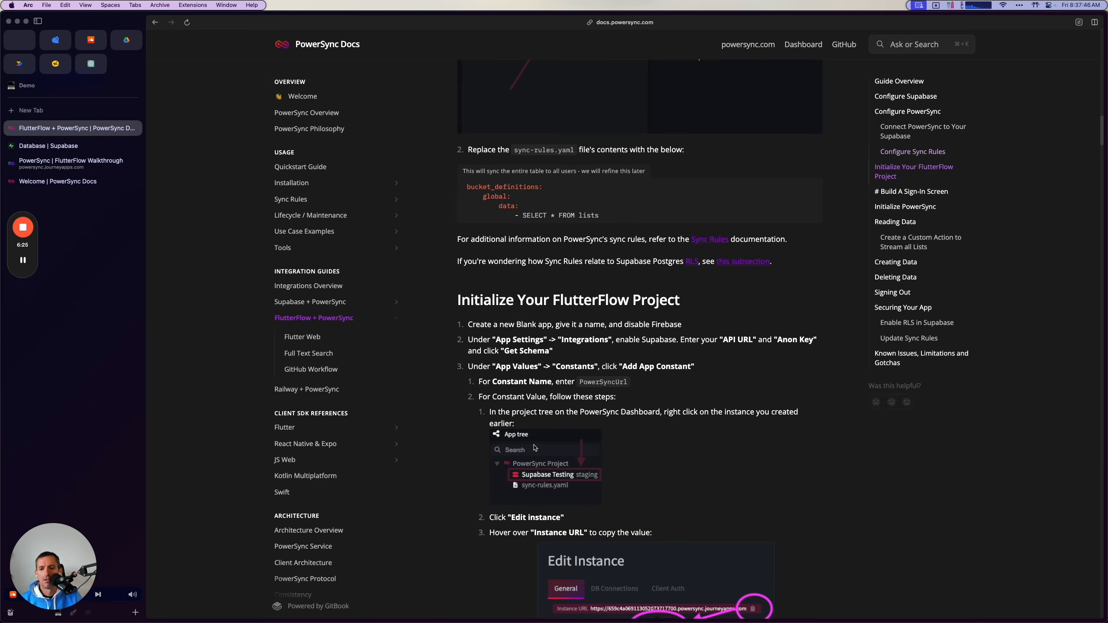
pyautogui.scroll(-1, 534, 448)
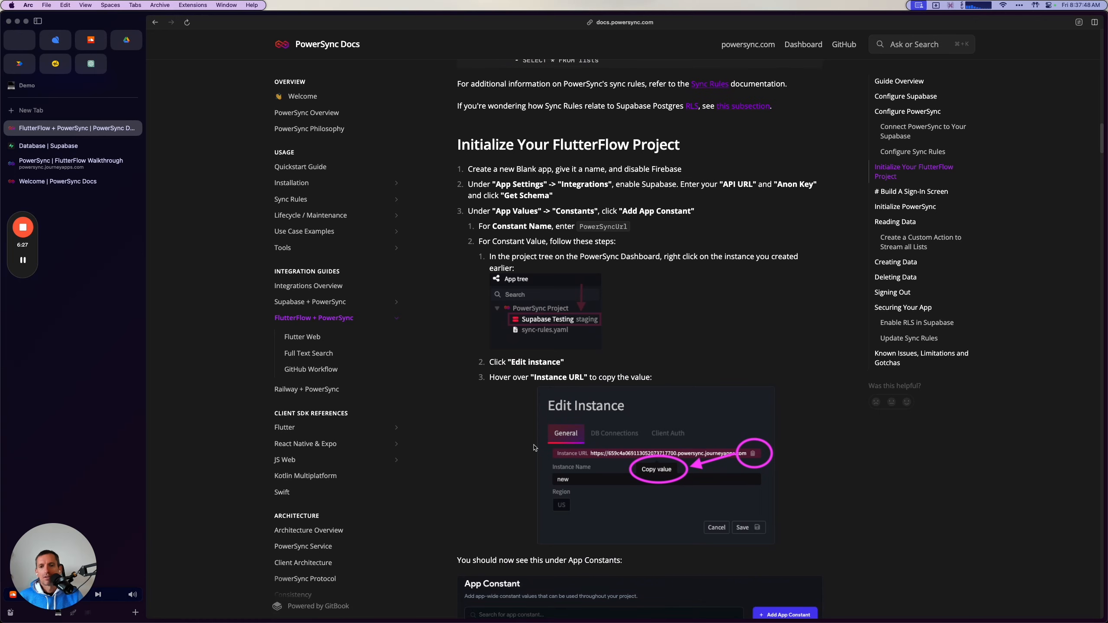
# Switch to FlutterFlow and create a blank project named PowerSync Guide with Firebase setup disabled.
pyautogui.moveTo(721, 619)
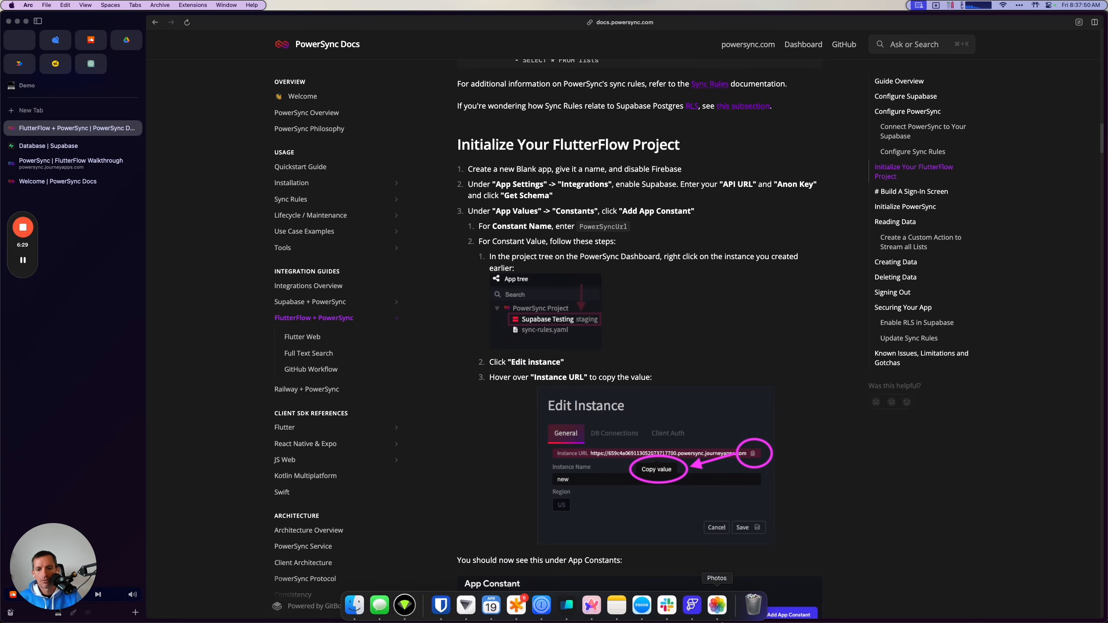
pyautogui.click(692, 606)
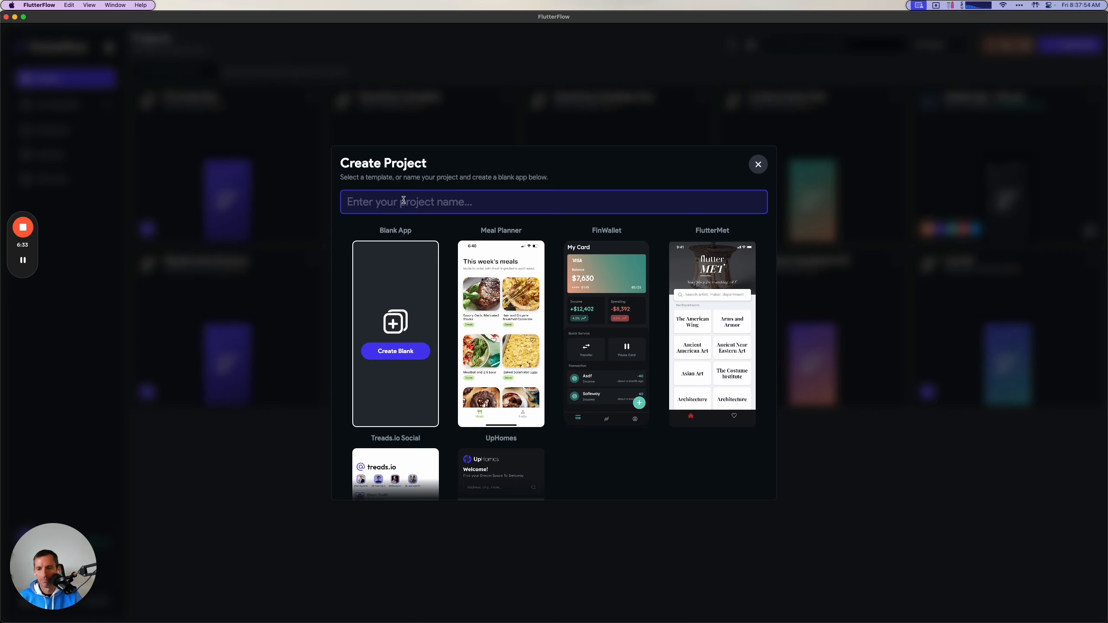
pyautogui.write('PowerS')
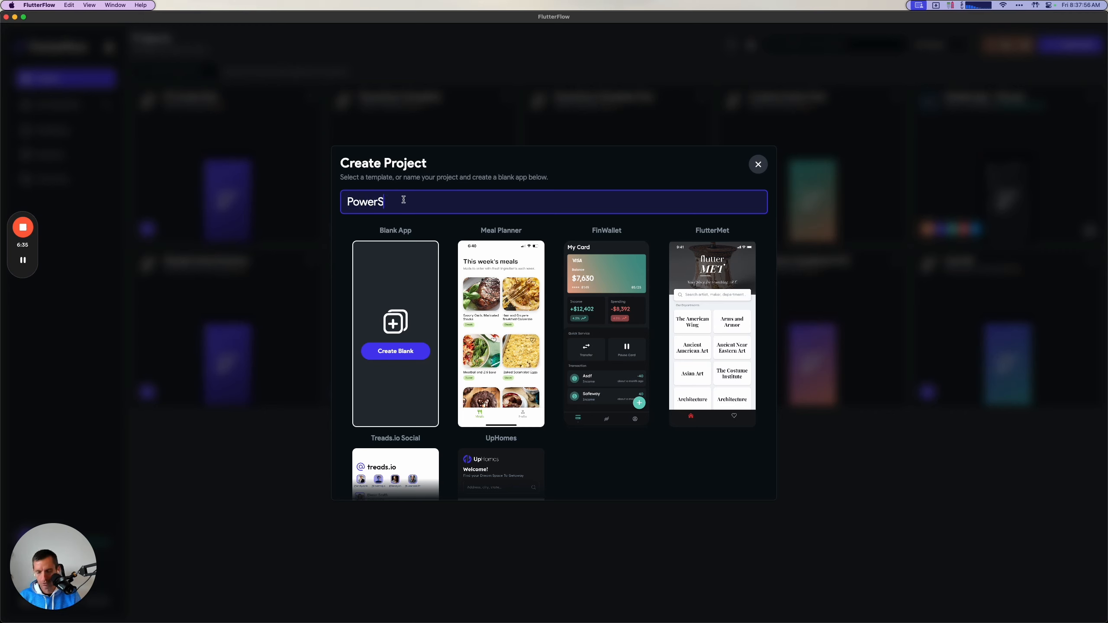
pyautogui.write('yncGiu')
pyautogui.press('BackSpace')
pyautogui.press('BackSpace')
pyautogui.write('uide')
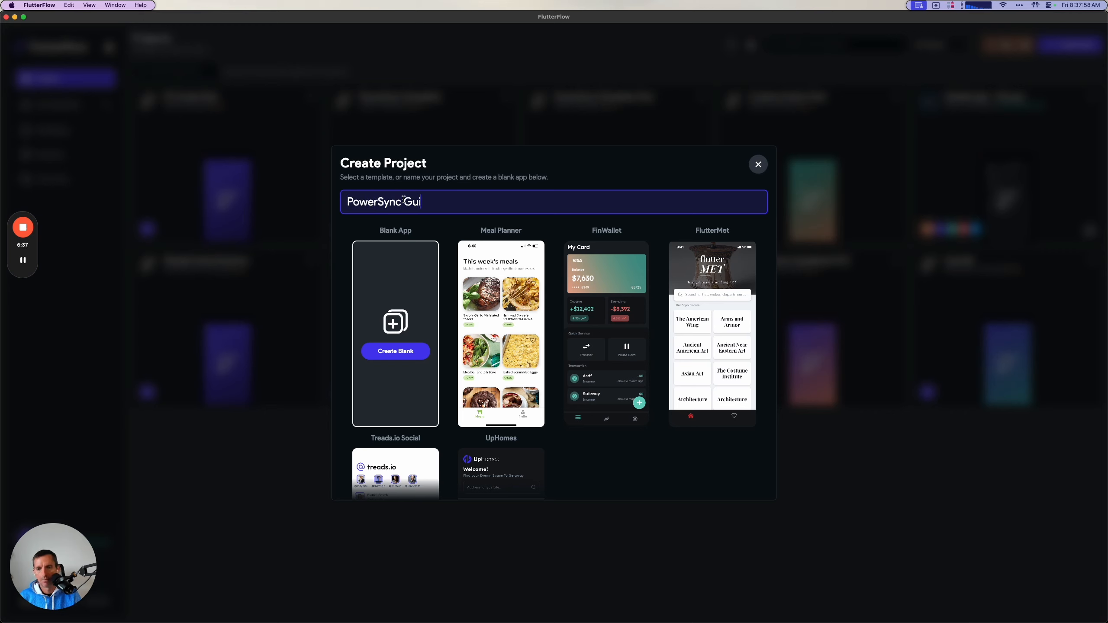
pyautogui.click(402, 350)
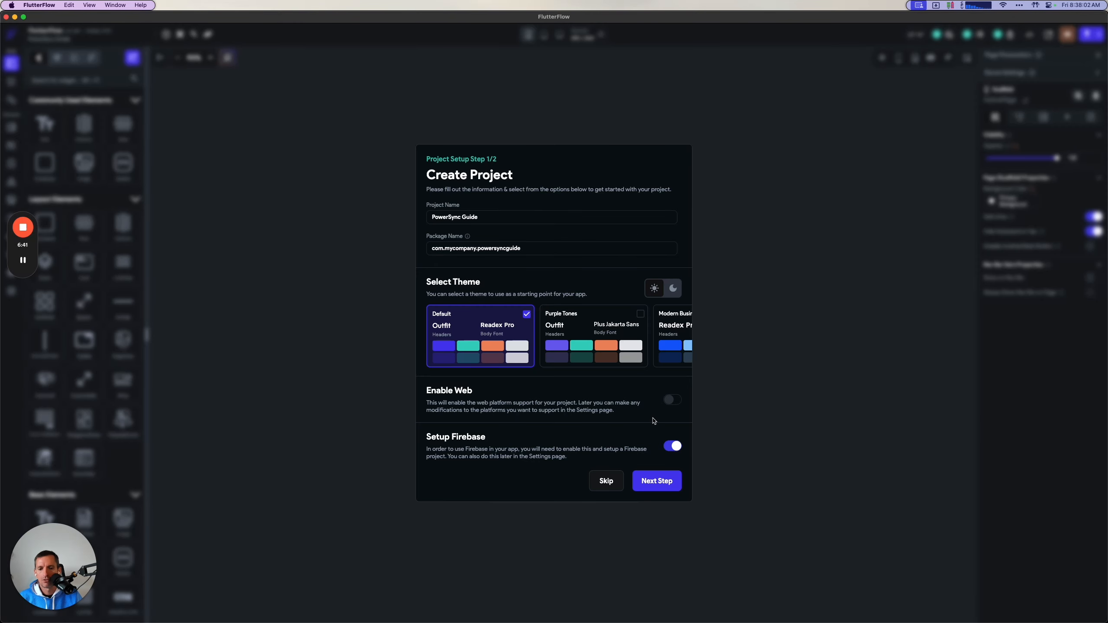
pyautogui.click(672, 446)
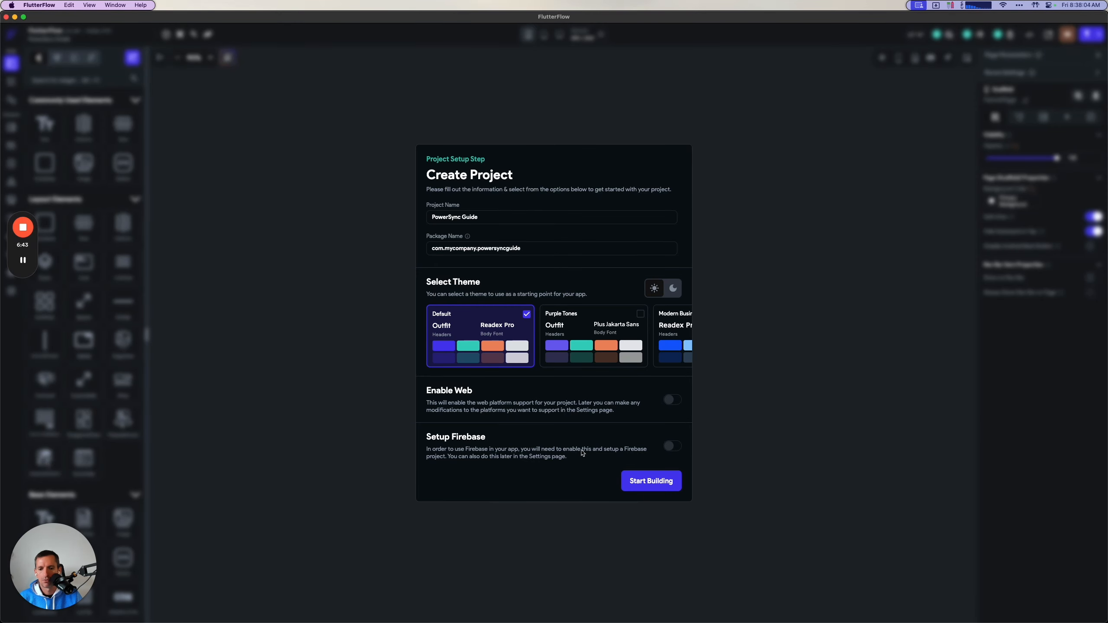
pyautogui.click(640, 482)
# Check the guide's integration instructions and enable Supabase in the FlutterFlow project's app settings.
pyautogui.press('super+Tab')
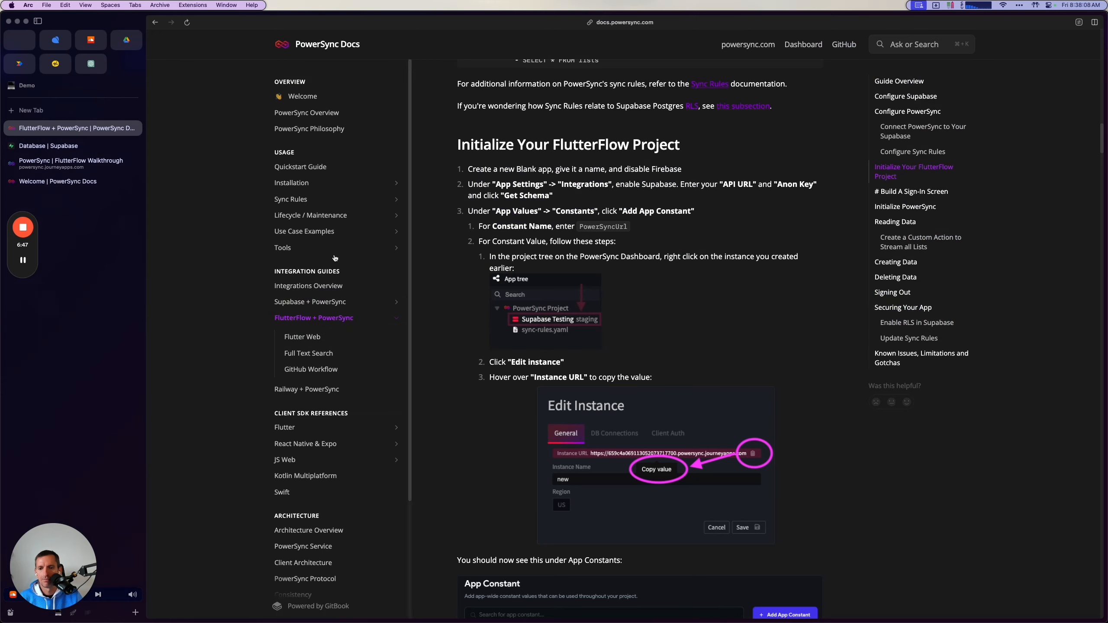
pyautogui.scroll(-1, 696, 244)
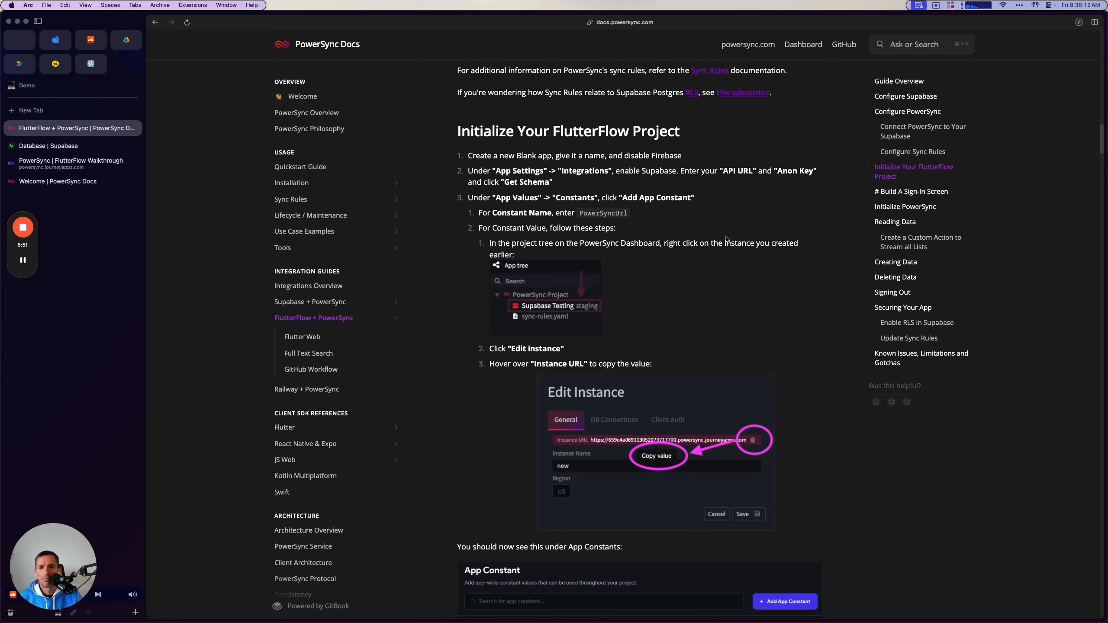
pyautogui.tripleClick(538, 184)
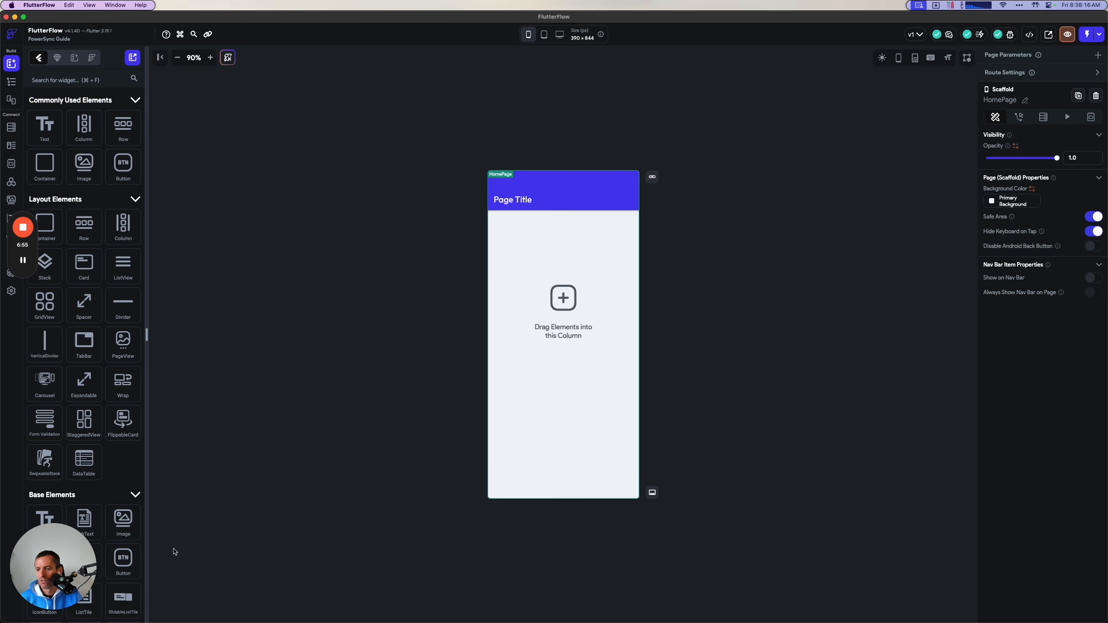
pyautogui.click(11, 292)
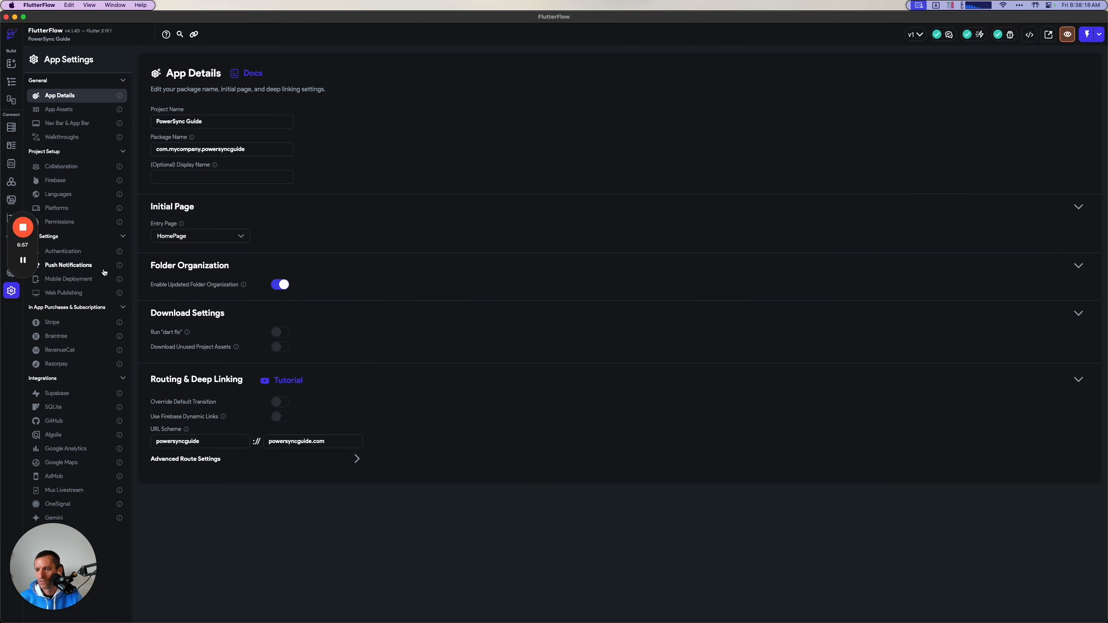
pyautogui.click(84, 396)
pyautogui.click(223, 108)
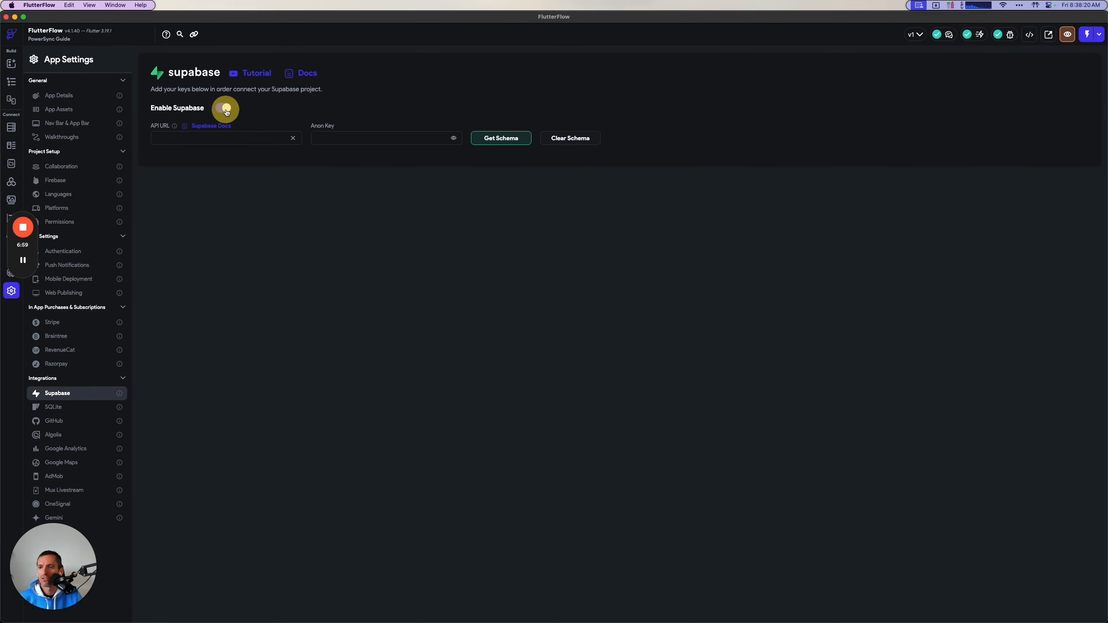
# Copy the project URL from Supabase's API settings into the API URL of FlutterFlow's Supabase integration.
pyautogui.press('super+Tab')
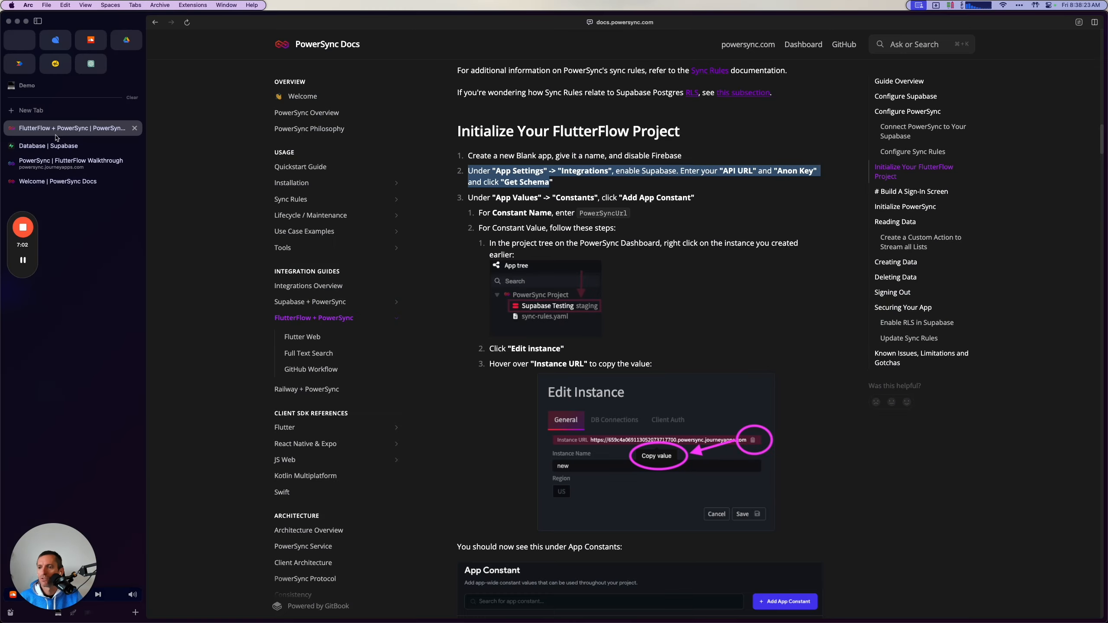
pyautogui.click(61, 147)
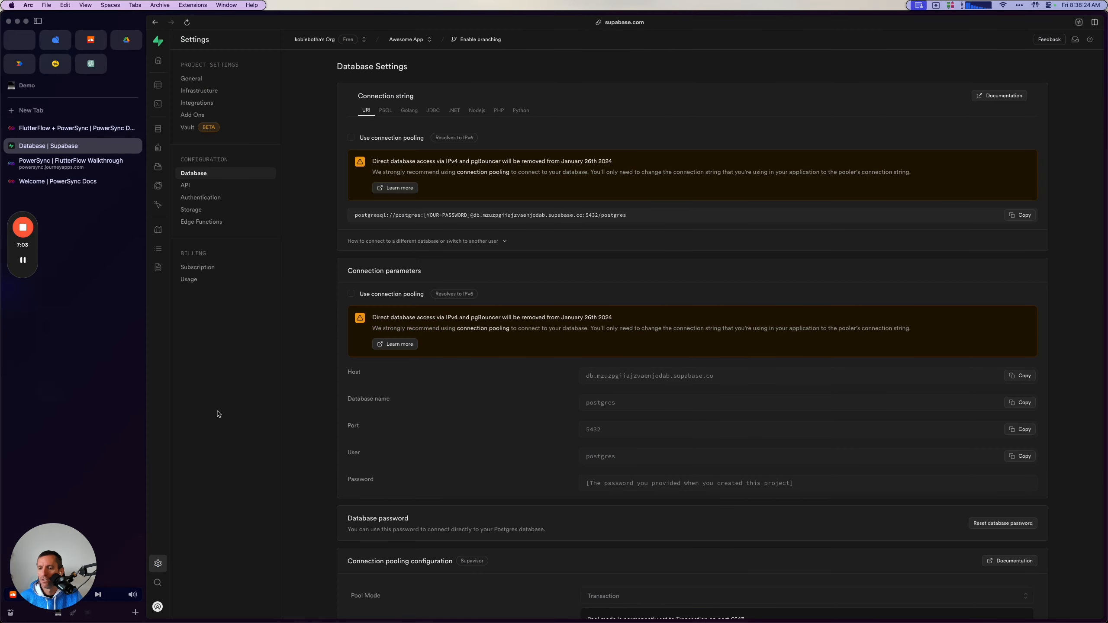
pyautogui.click(205, 186)
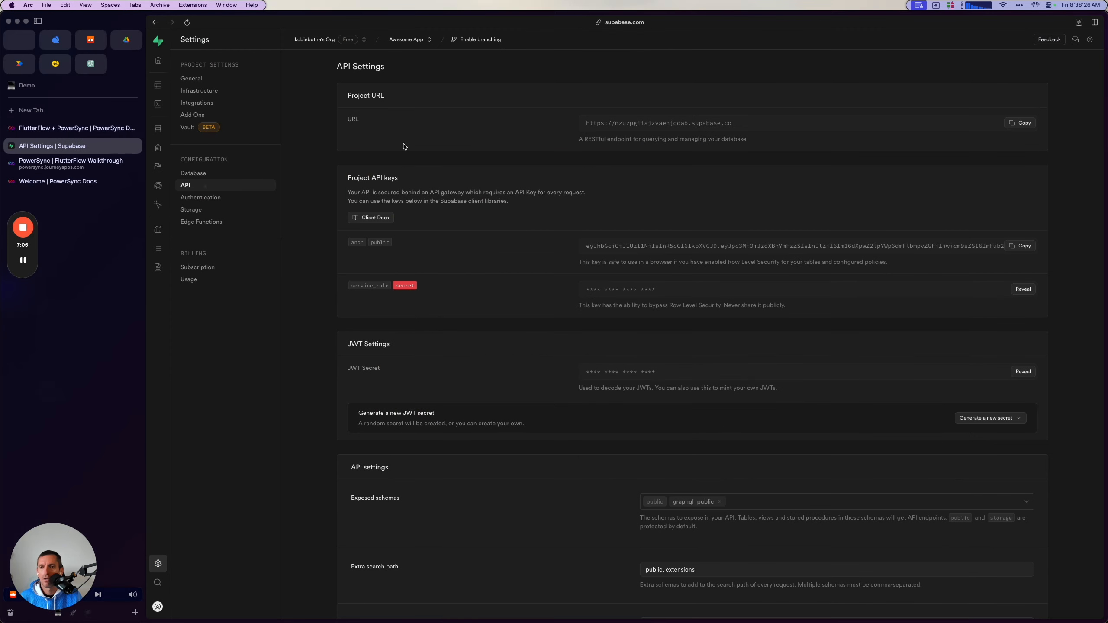
pyautogui.click(1015, 125)
pyautogui.press('super+Tab')
pyautogui.click(253, 133)
pyautogui.press('super+v')
# Copy the anon public API key from Supabase into FlutterFlow's Anon Key field and retrieve the schema.
pyautogui.press('super+Tab')
pyautogui.click(1011, 245)
pyautogui.press('super+Tab')
pyautogui.press('super+v')
pyautogui.click(499, 138)
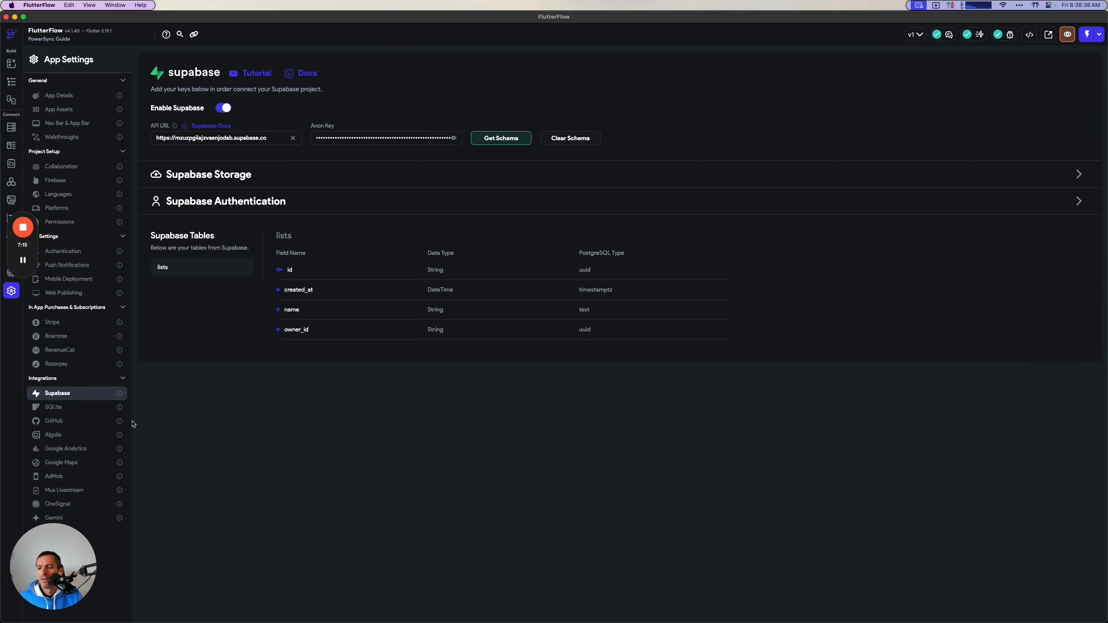
# Switch to the PowerSync guide in Arc and copy the constant name PowerSyncUrl from the app constant instructions.
pyautogui.press('super+Tab')
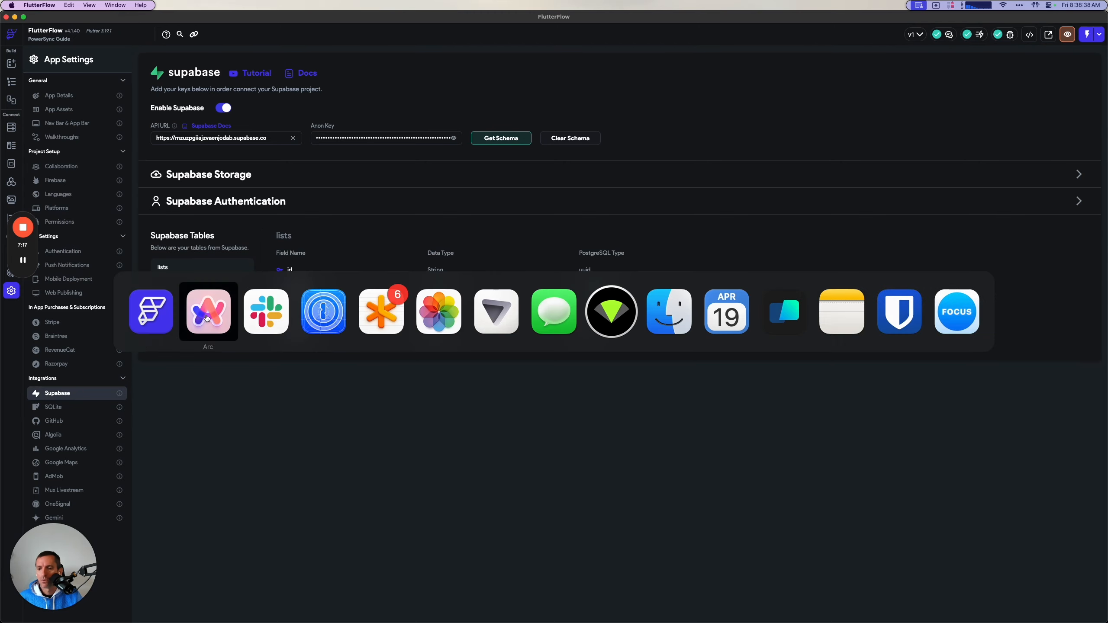
pyautogui.click(87, 128)
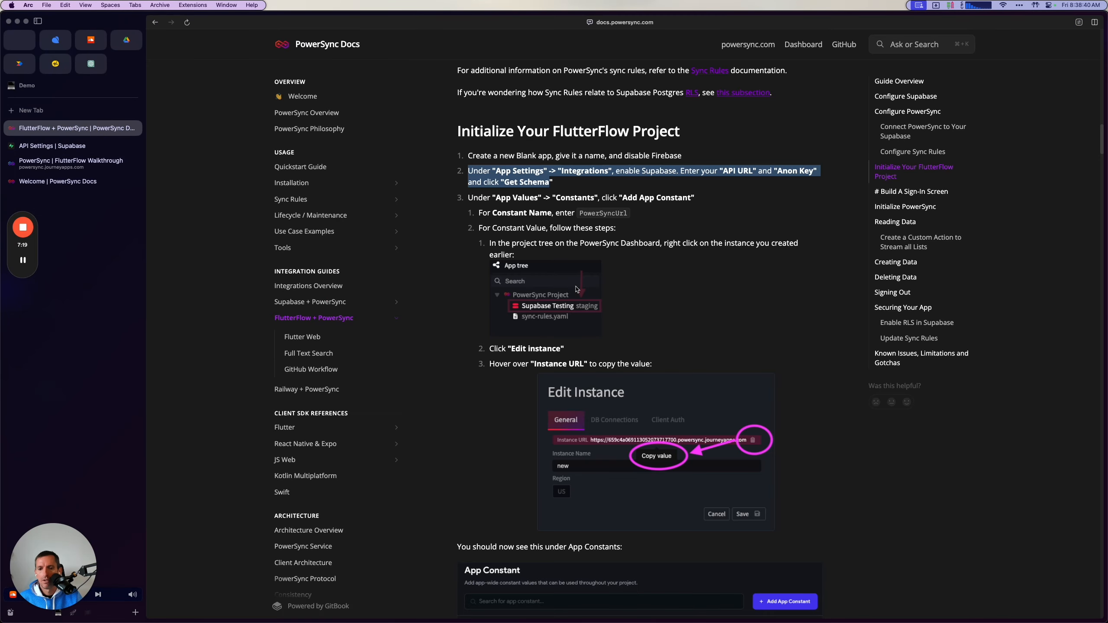
pyautogui.moveTo(467, 198); pyautogui.dragTo(688, 195)
pyautogui.click(599, 214)
pyautogui.doubleClick(599, 213)
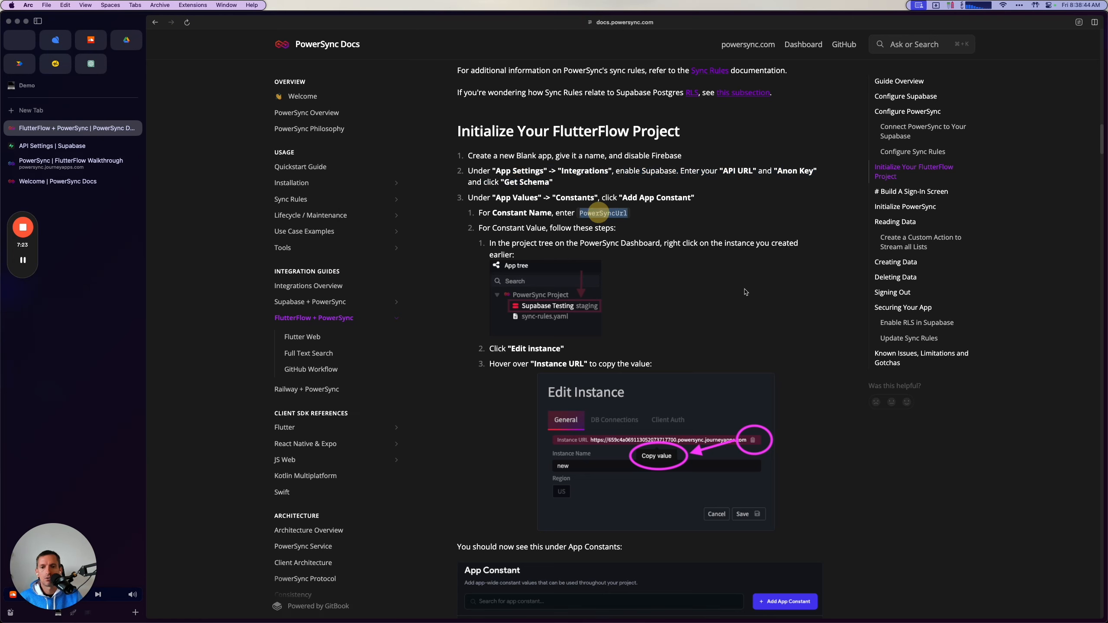
# Return to FlutterFlow and create a String app constant named PowerSyncUrl.
pyautogui.press('super+Tab')
pyautogui.press('super+Tab')
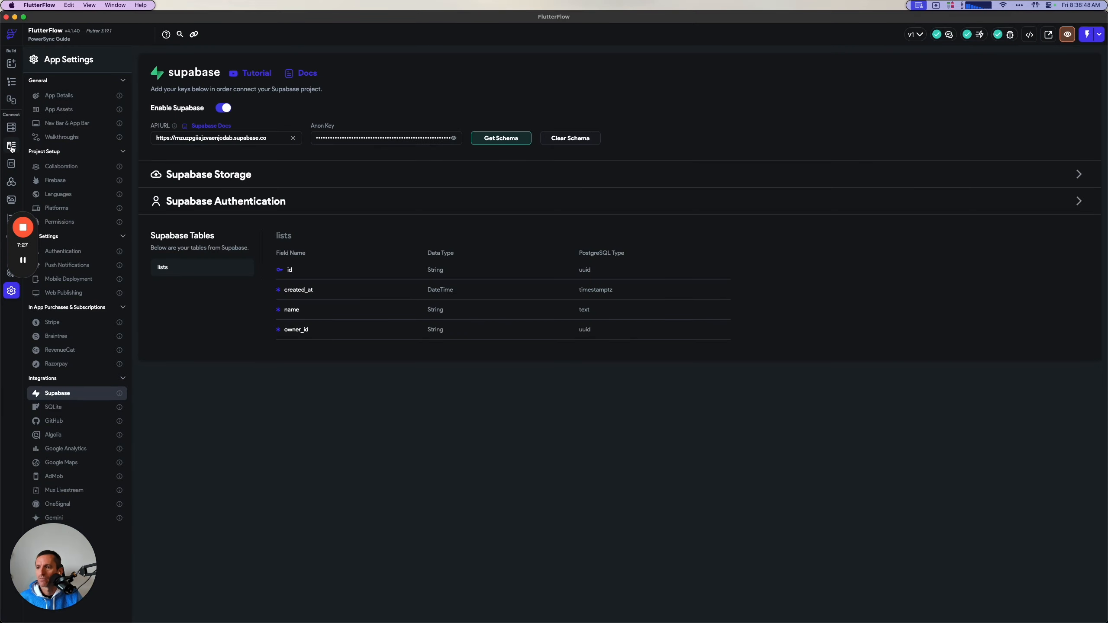
pyautogui.click(11, 164)
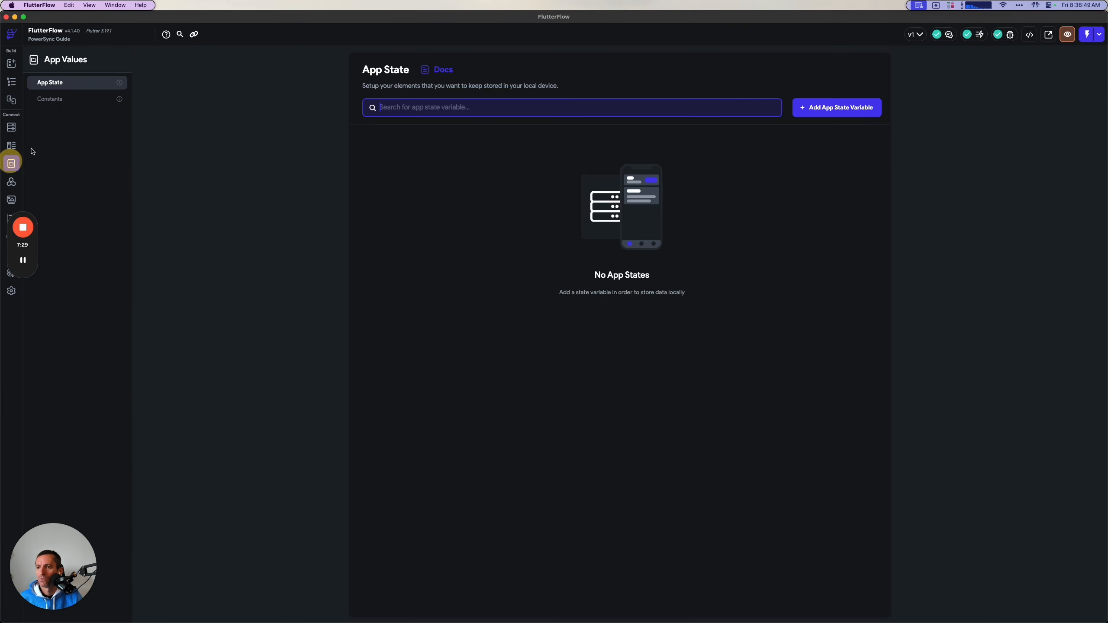
pyautogui.click(73, 101)
pyautogui.click(882, 105)
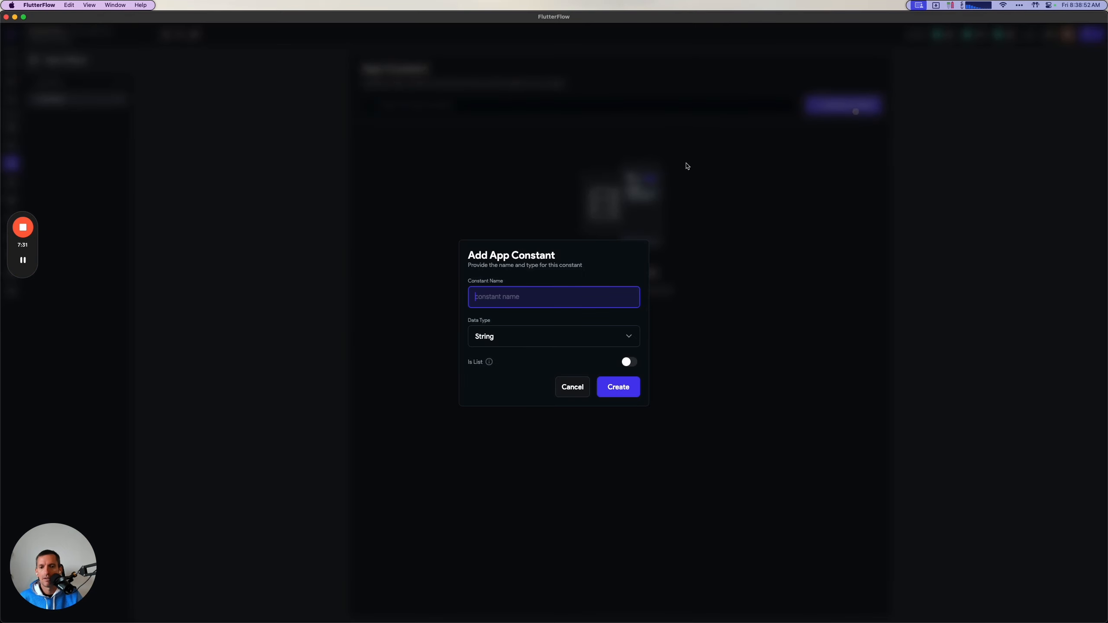
pyautogui.write('F')
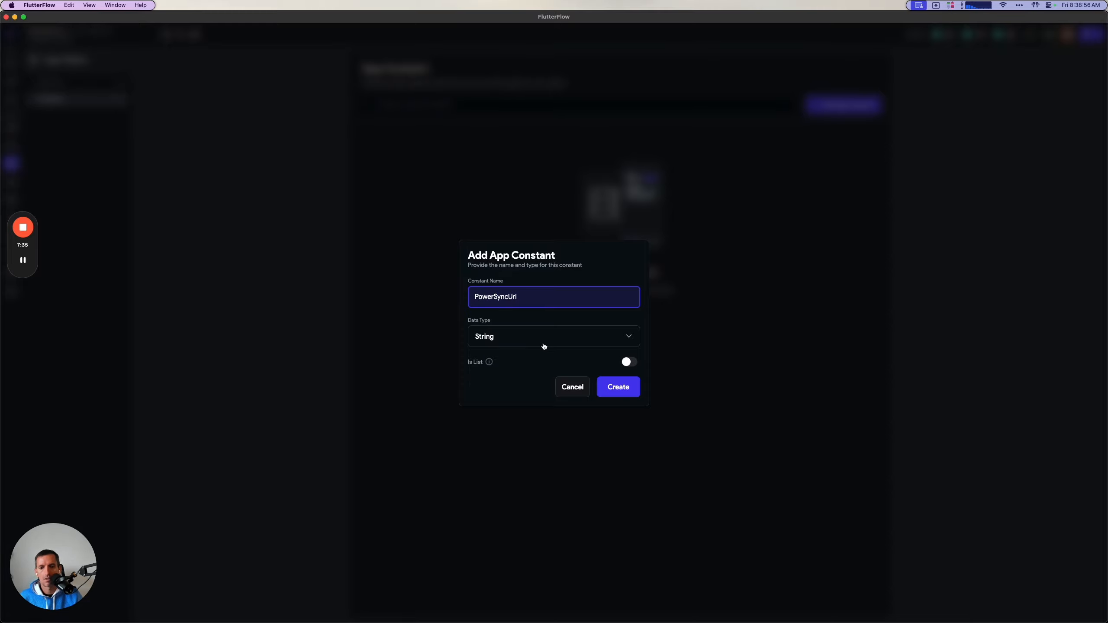
pyautogui.click(628, 390)
# Copy the Supabase Testing instance URL from the PowerSync dashboard into the value of FlutterFlow's PowerSyncUrl constant.
pyautogui.click(631, 165)
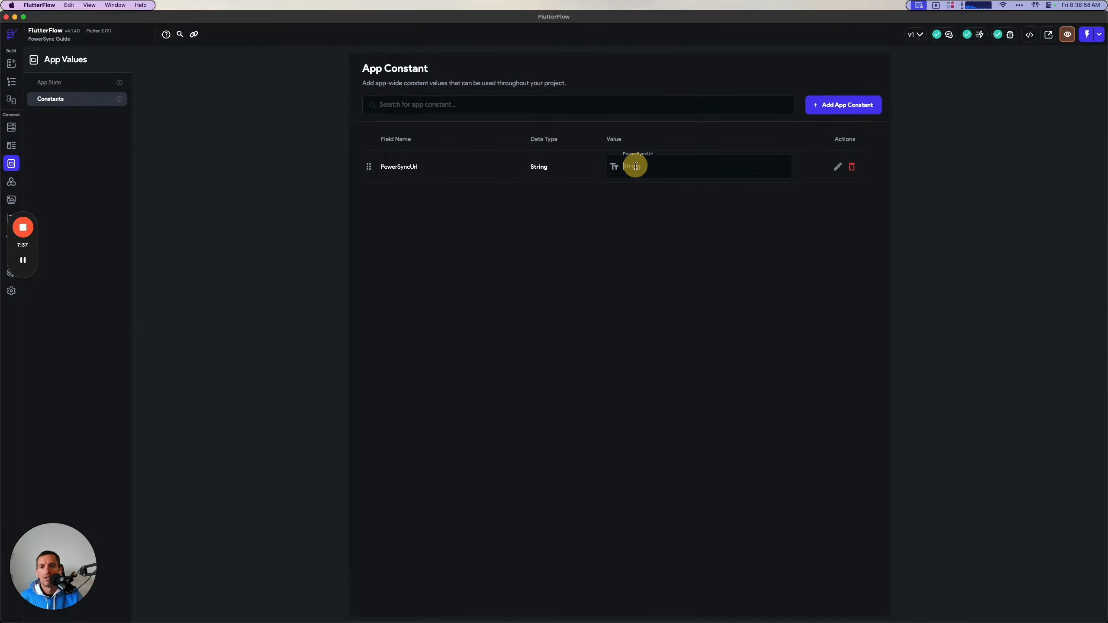
pyautogui.press('super+Tab')
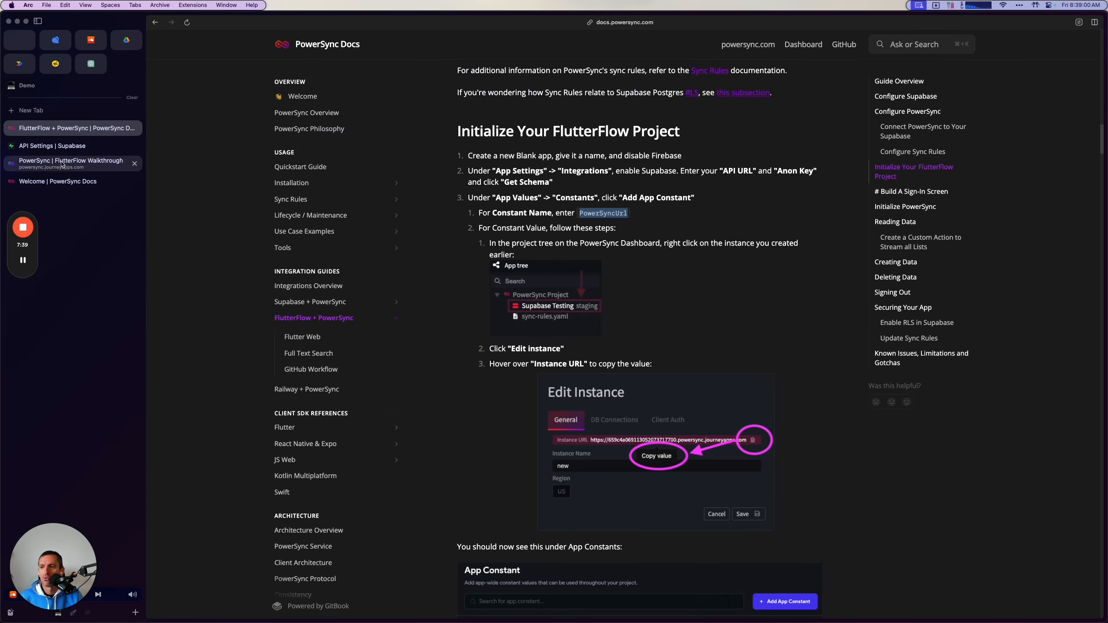
pyautogui.click(65, 162)
pyautogui.rightClick(217, 117)
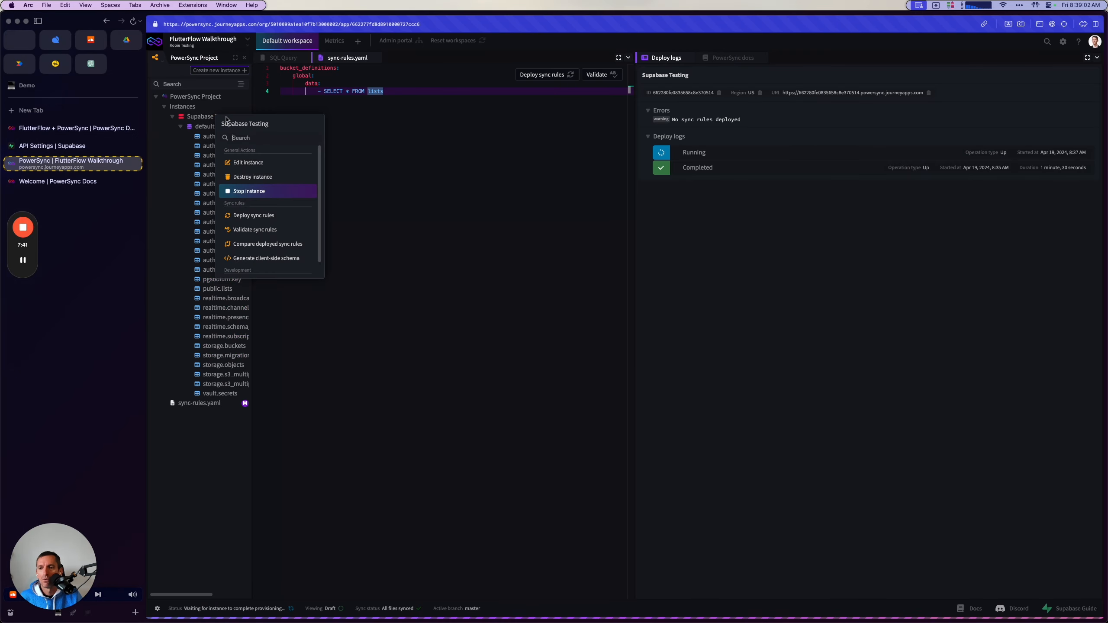
pyautogui.click(256, 165)
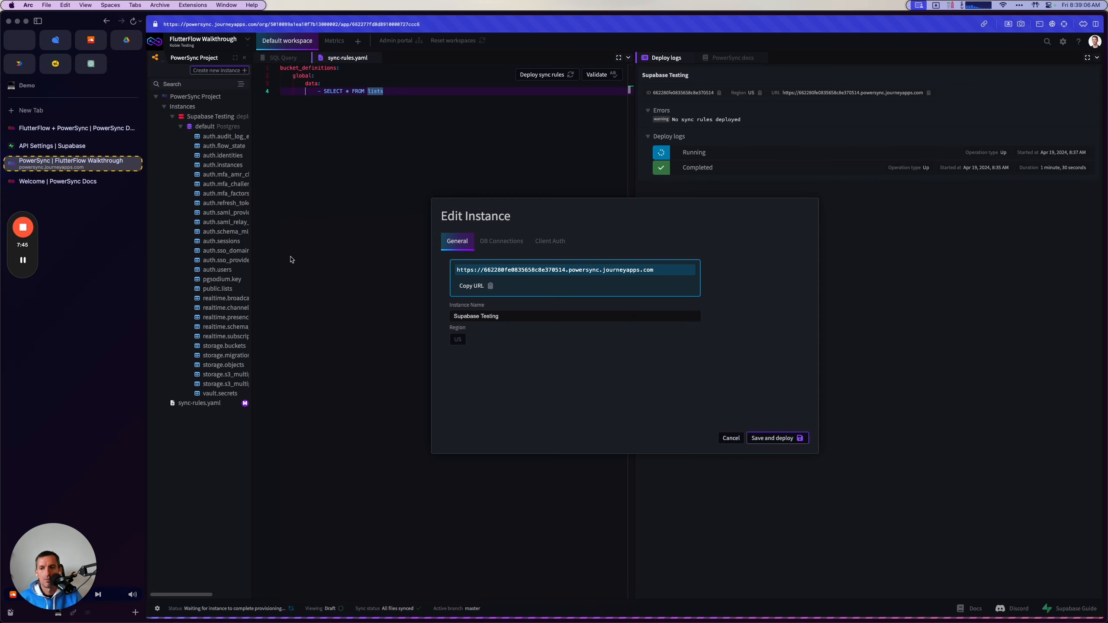
pyautogui.press('super+Tab')
pyautogui.click(673, 169)
pyautogui.press('super+v')
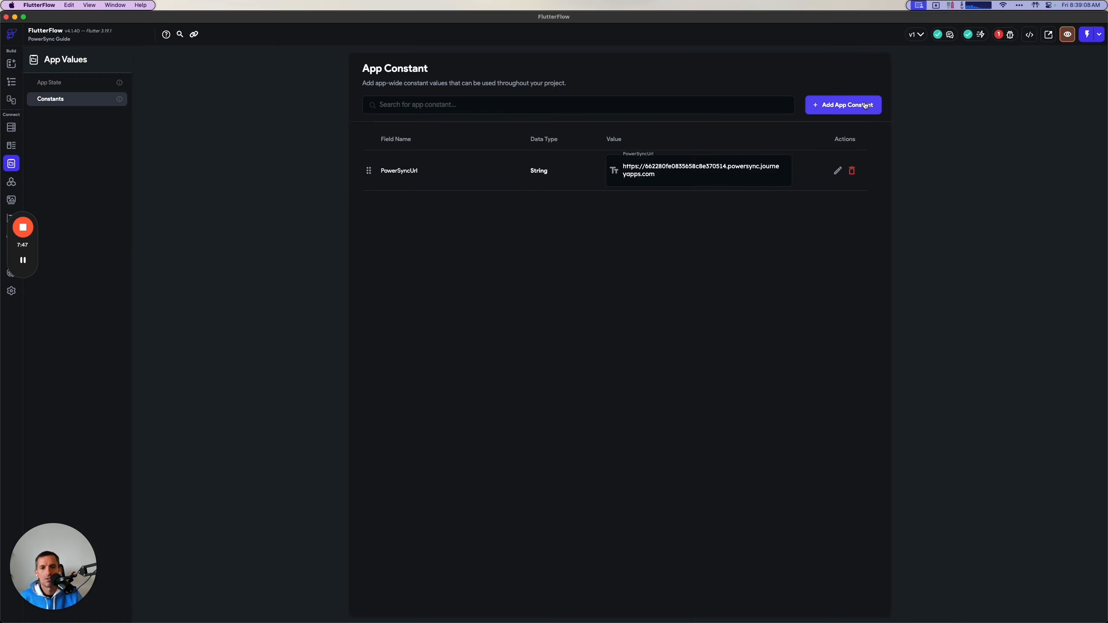
# Check the guide's sign-in screen instructions and create a FlutterFlow page named Login from the Auth 1 template.
pyautogui.press('super+Tab')
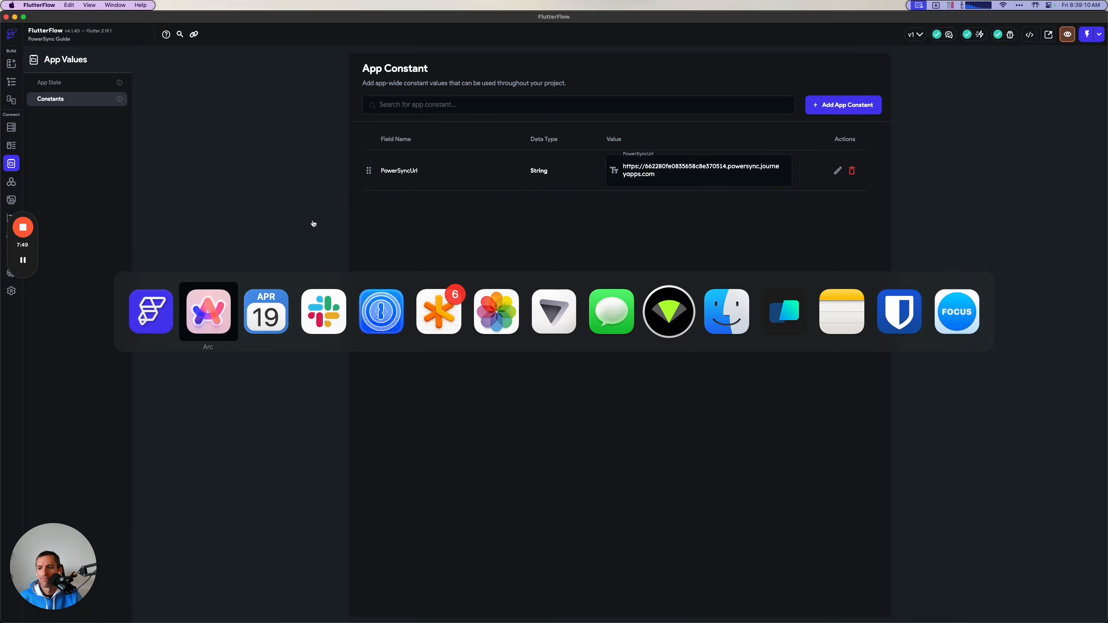
pyautogui.click(62, 126)
pyautogui.scroll(-2, 553, 373)
pyautogui.scroll(-8, 553, 373)
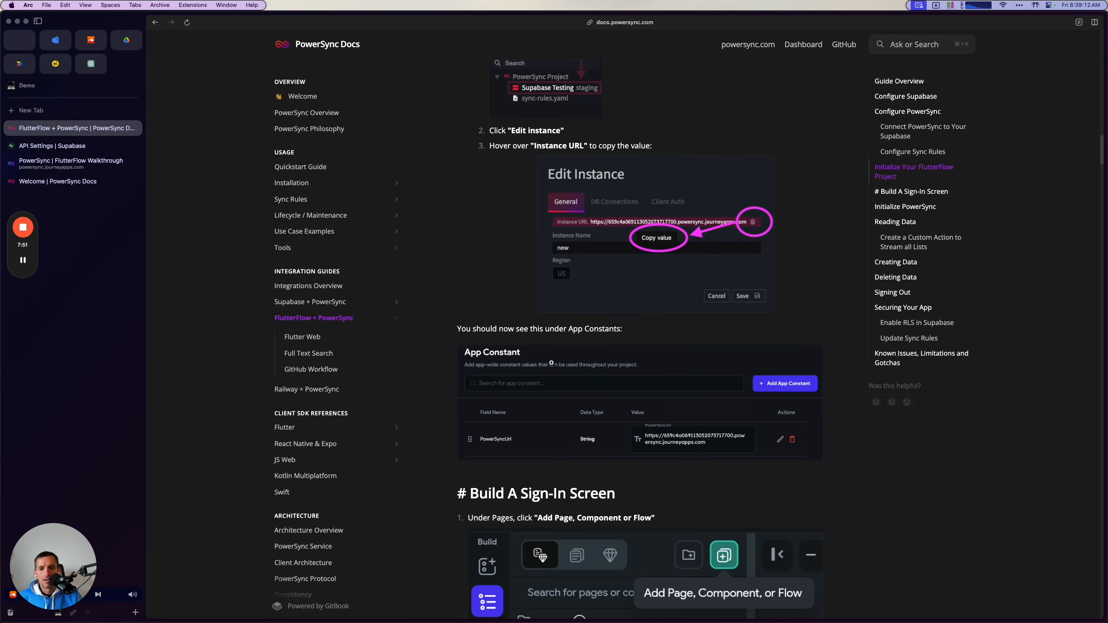
pyautogui.scroll(-3, 552, 337)
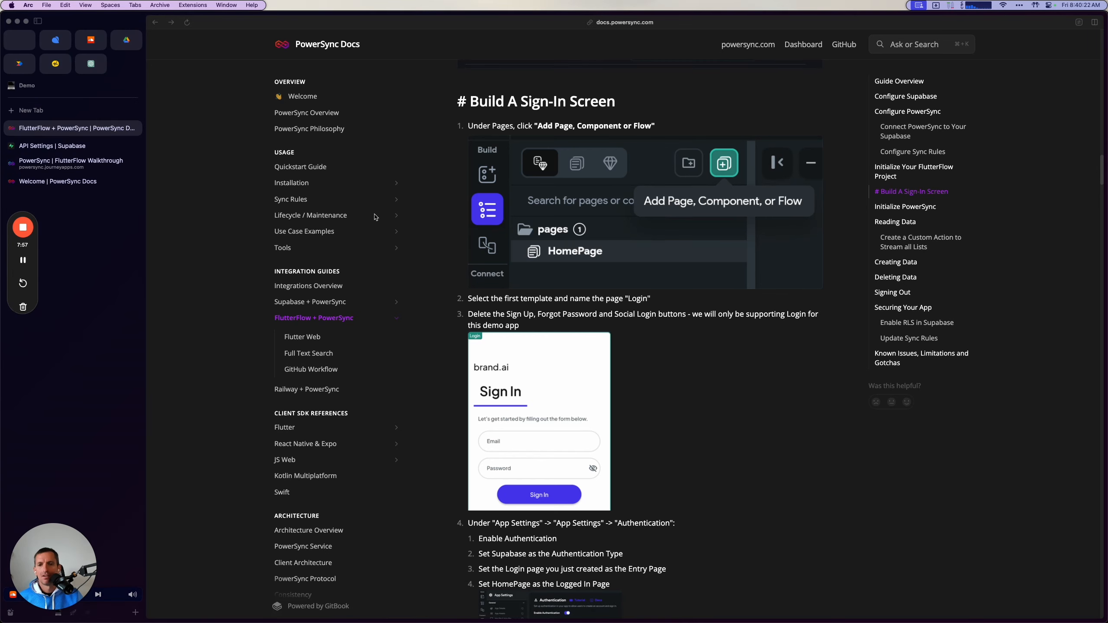
pyautogui.press('super+Tab')
pyautogui.press('super+Tab')
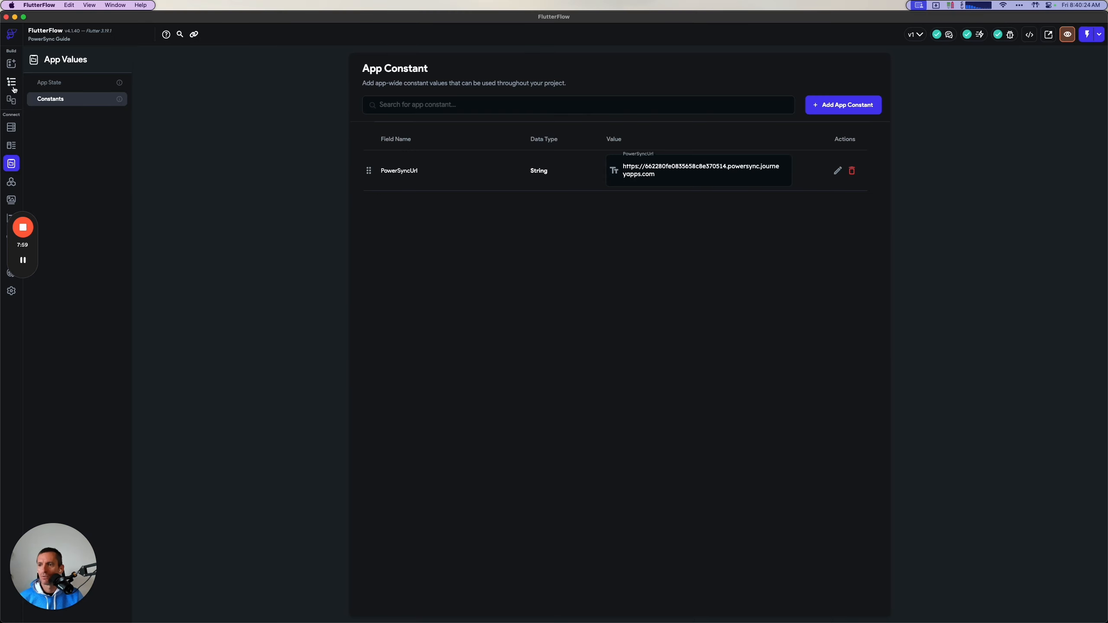
pyautogui.click(12, 83)
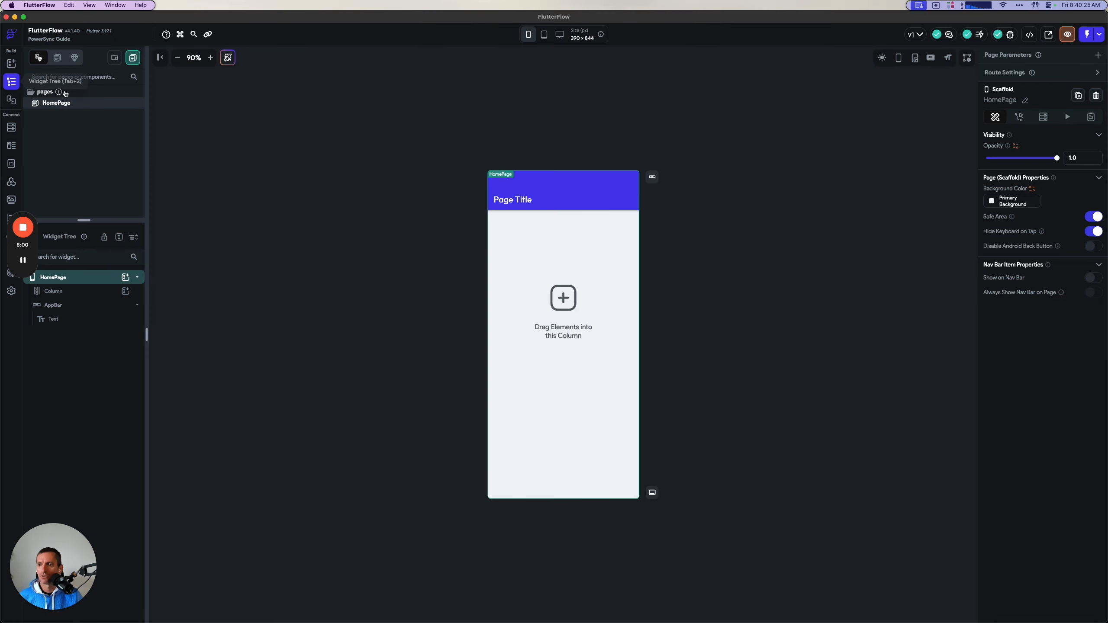
pyautogui.click(135, 61)
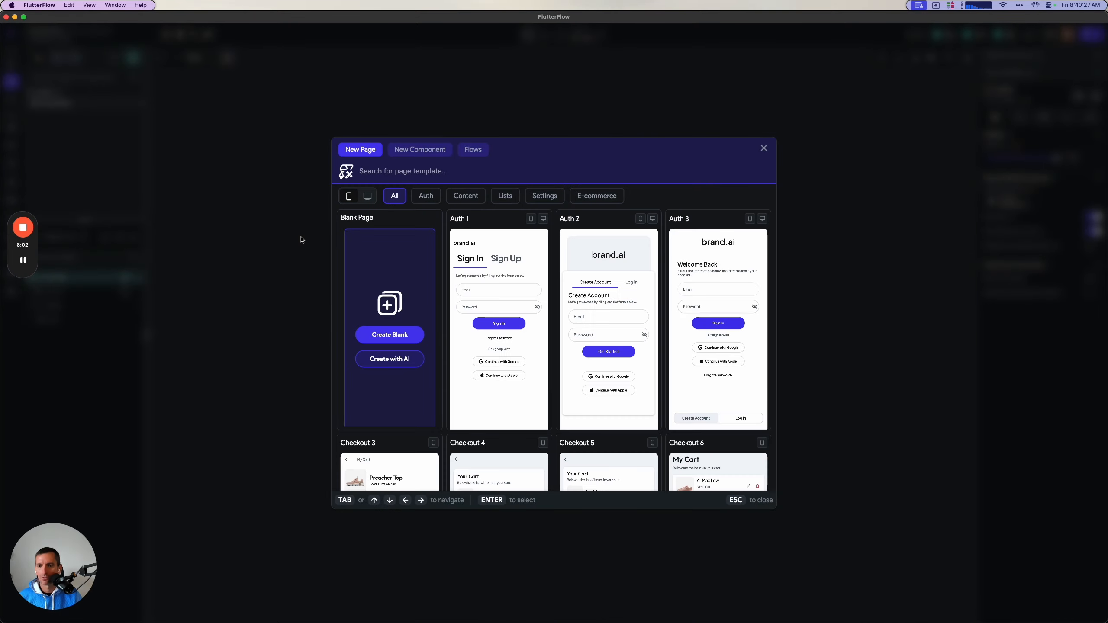
pyautogui.click(518, 352)
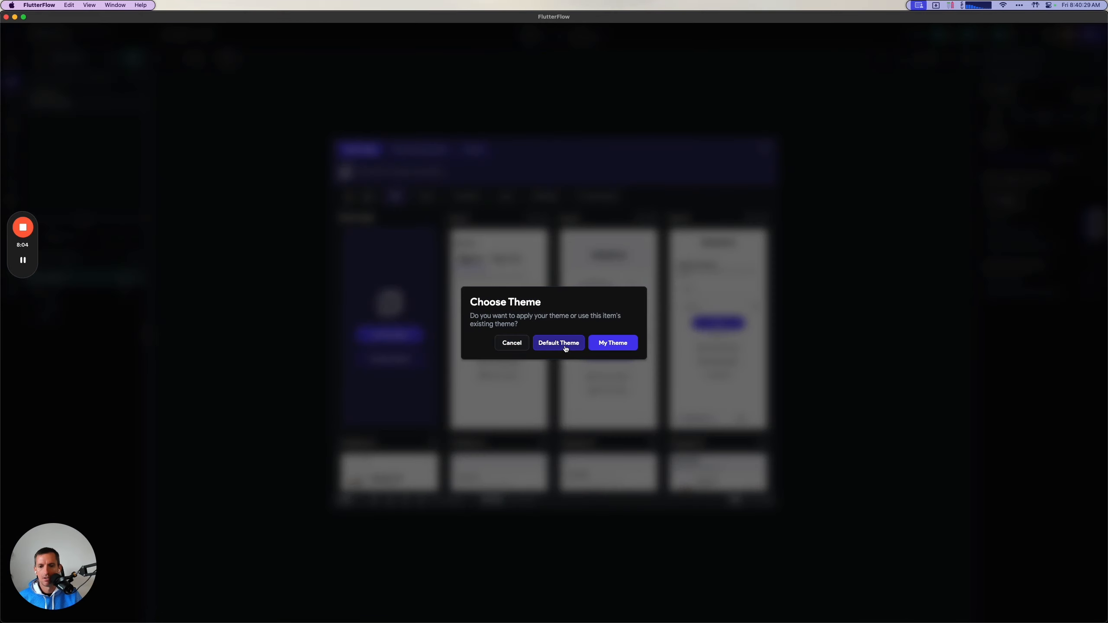
pyautogui.click(596, 345)
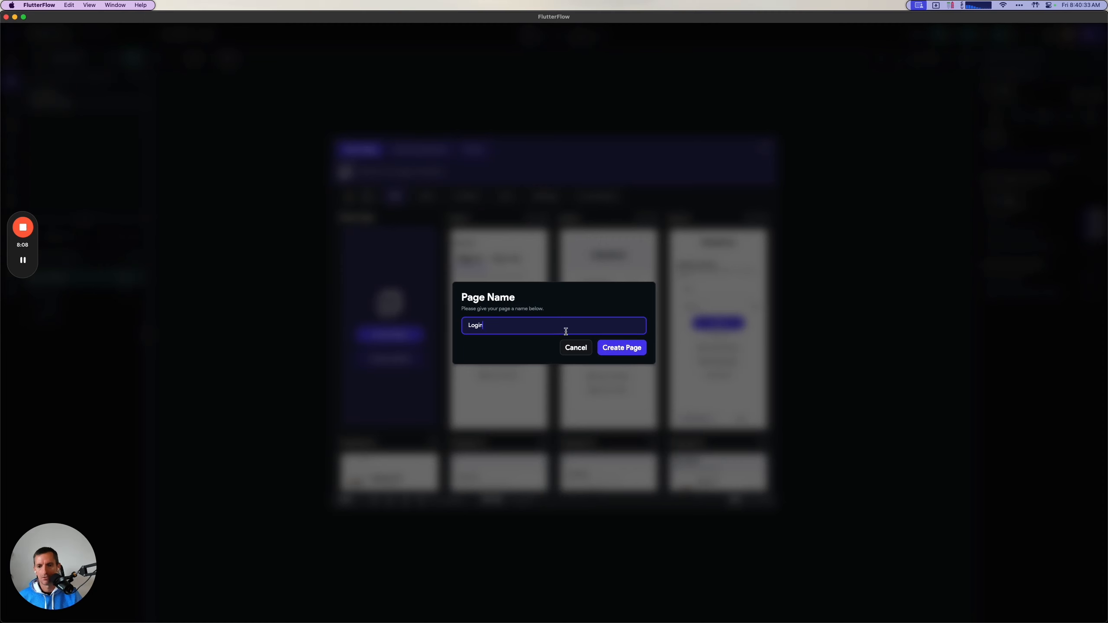
pyautogui.press('super+Tab')
pyautogui.press('super+Tab')
pyautogui.click(619, 347)
# Delete the Sign Up tab, the Forgot Password button and the social logins from the Login page.
pyautogui.click(579, 241)
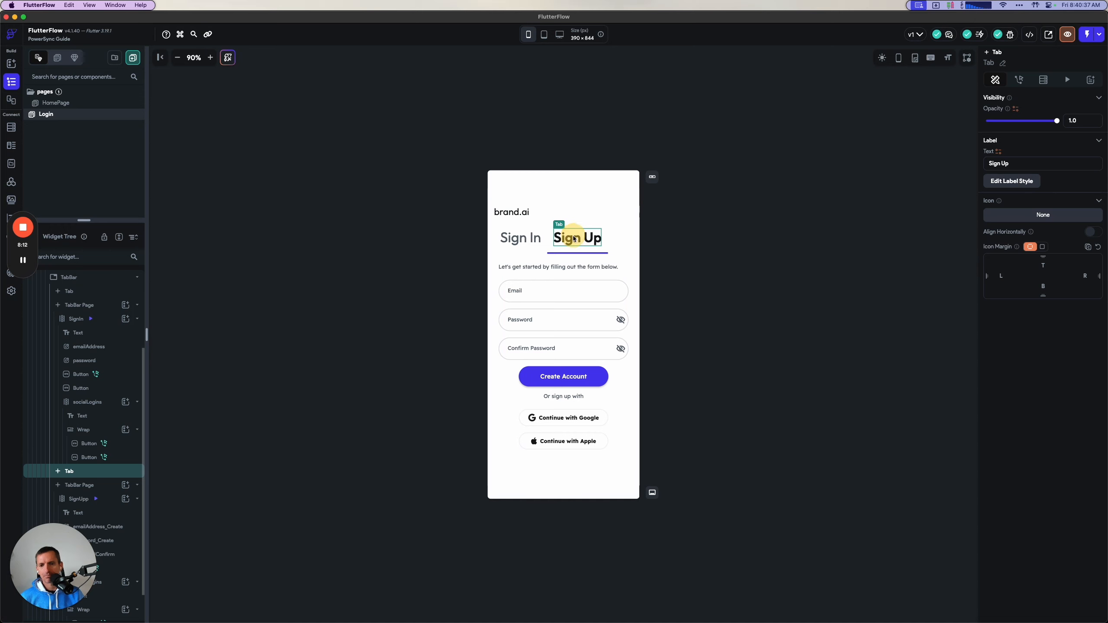
pyautogui.click(622, 371)
pyautogui.click(563, 412)
pyautogui.press('Delete')
pyautogui.click(551, 372)
pyautogui.press('Delete')
pyautogui.click(551, 380)
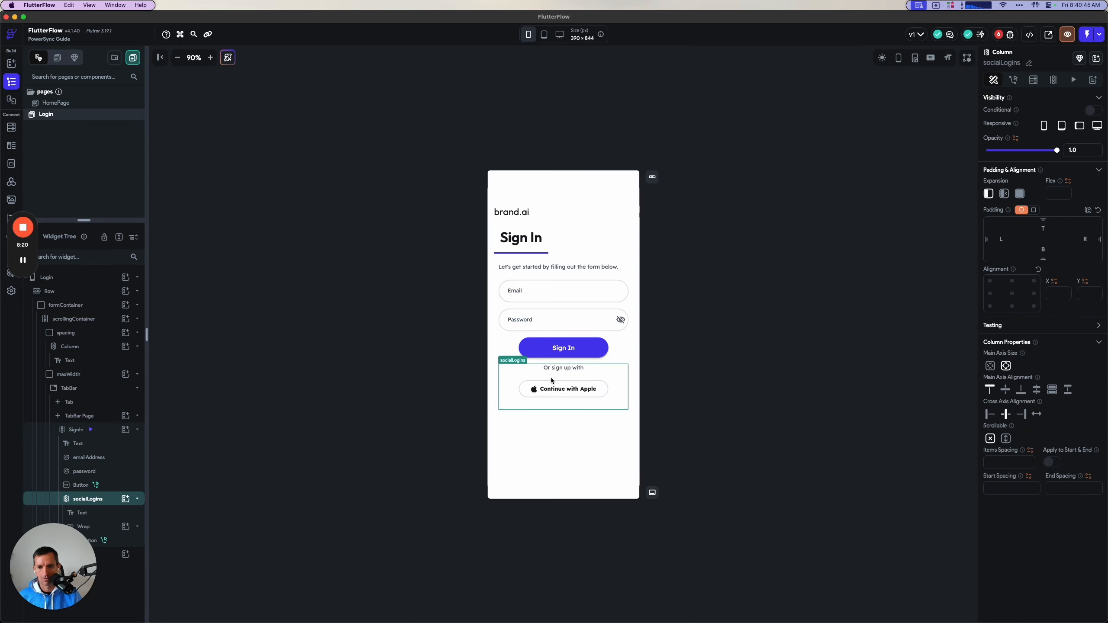
pyautogui.press('Delete')
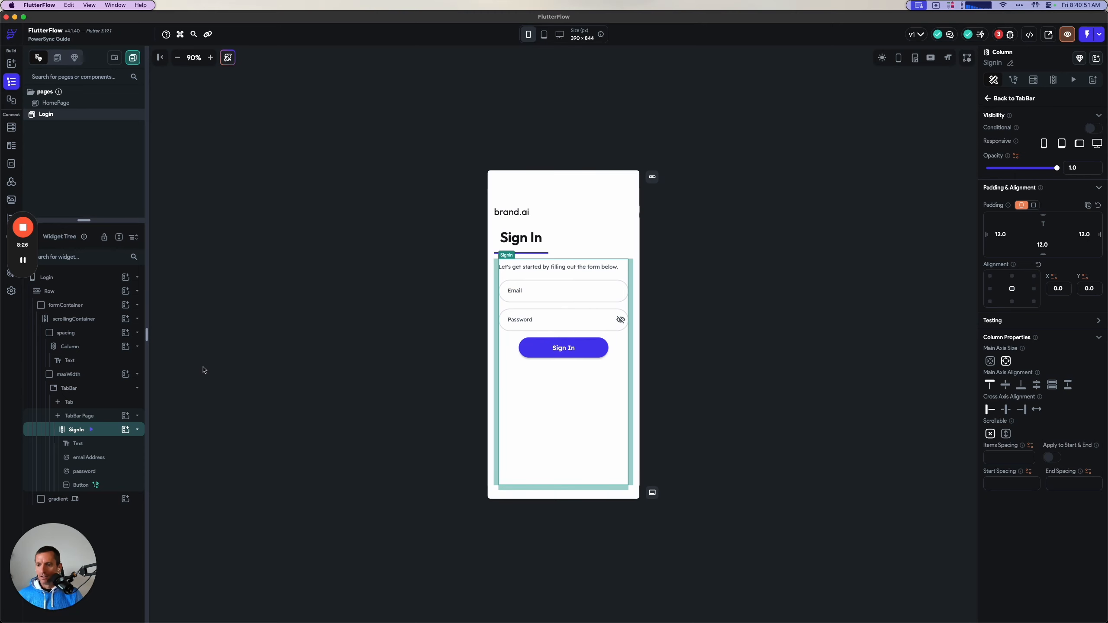
# Enable authentication in the app settings with Supabase as type, Login as entry page and HomePage as logged-in page.
pyautogui.click(11, 291)
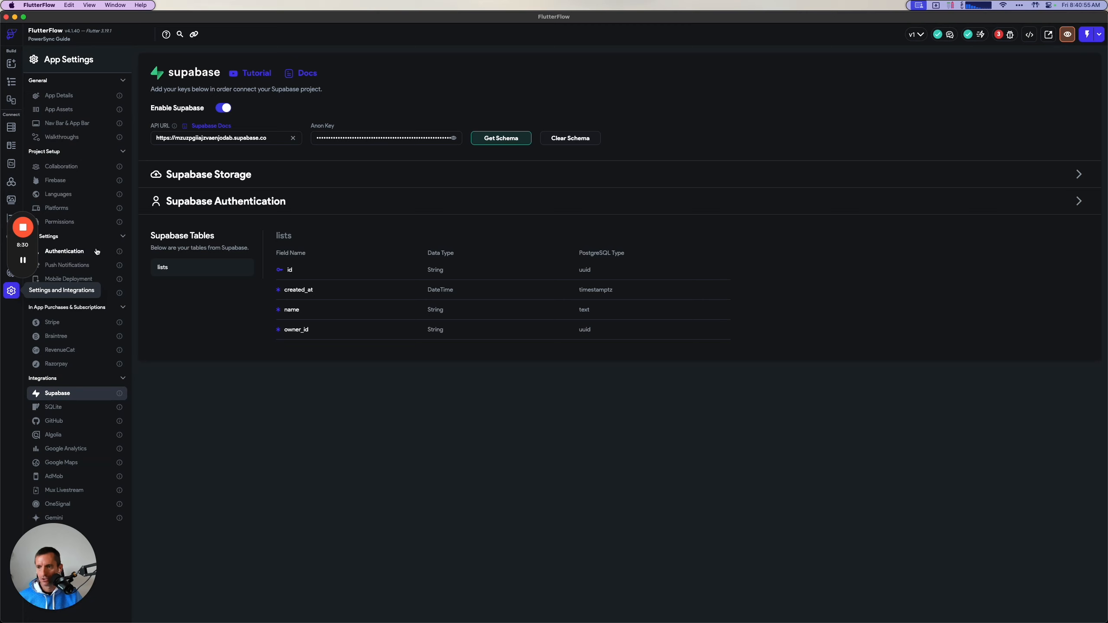
pyautogui.click(78, 253)
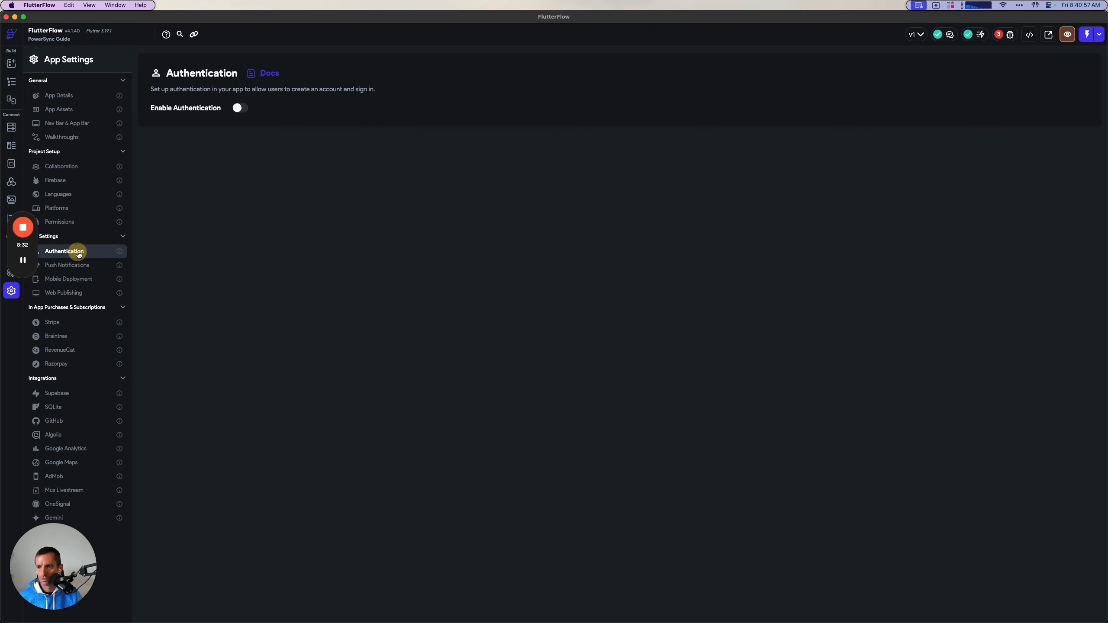
pyautogui.click(241, 108)
pyautogui.click(205, 137)
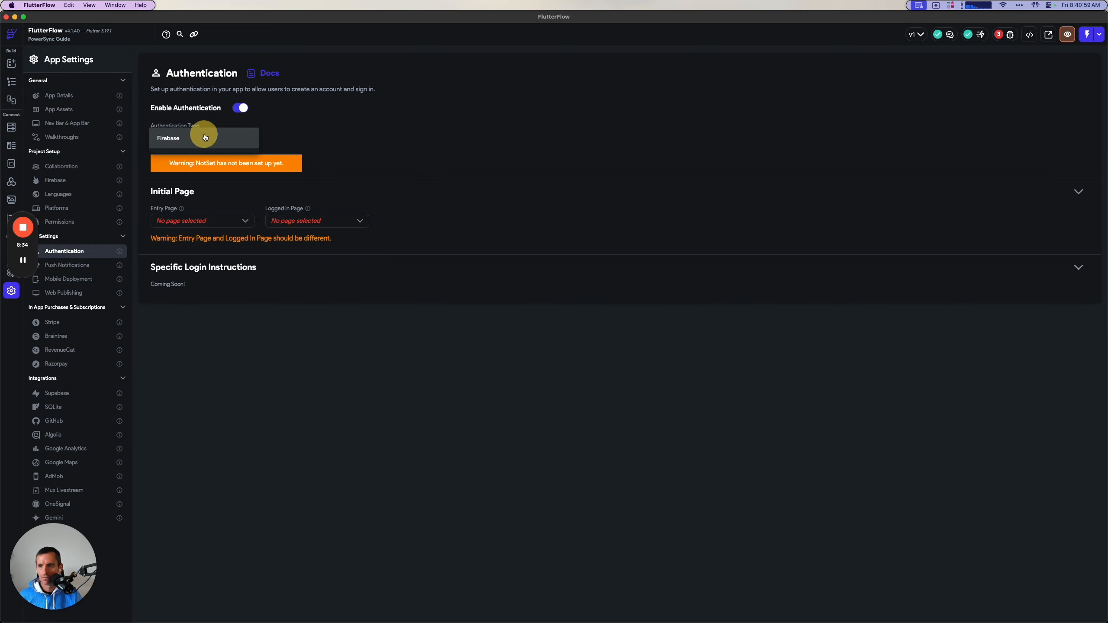
pyautogui.click(193, 155)
pyautogui.click(209, 196)
pyautogui.click(194, 218)
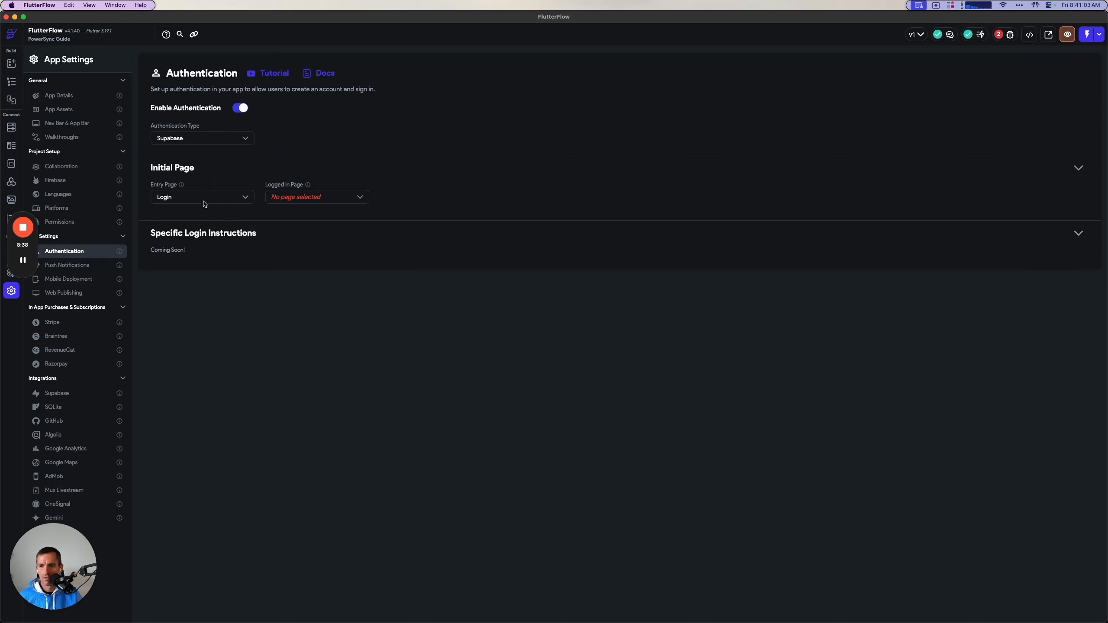
pyautogui.click(315, 200)
pyautogui.click(311, 204)
# Check the guide's test user instructions and create an auto-confirmed user in Supabase Authentication, entering the user's email and password.
pyautogui.press('super+Tab')
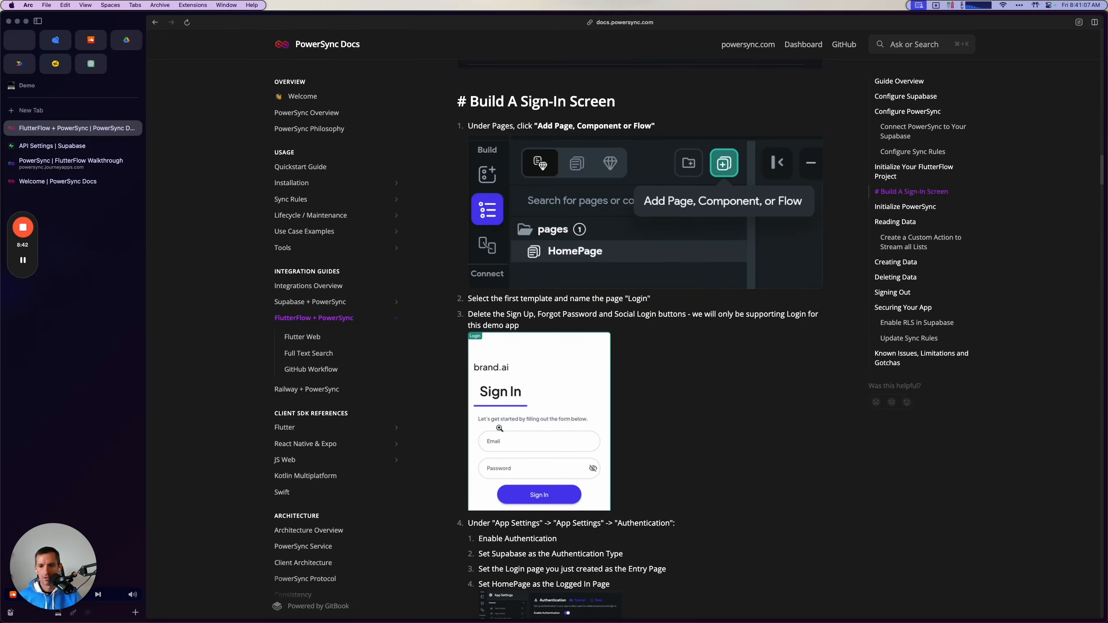
pyautogui.scroll(-8, 488, 301)
pyautogui.scroll(-10, 488, 302)
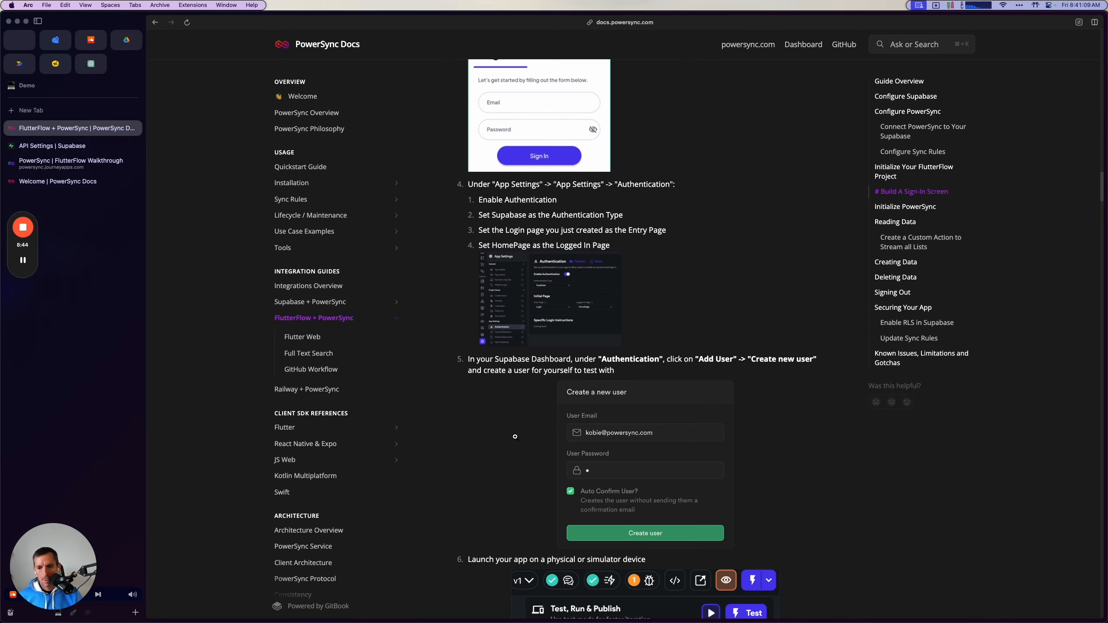
pyautogui.scroll(-2, 516, 424)
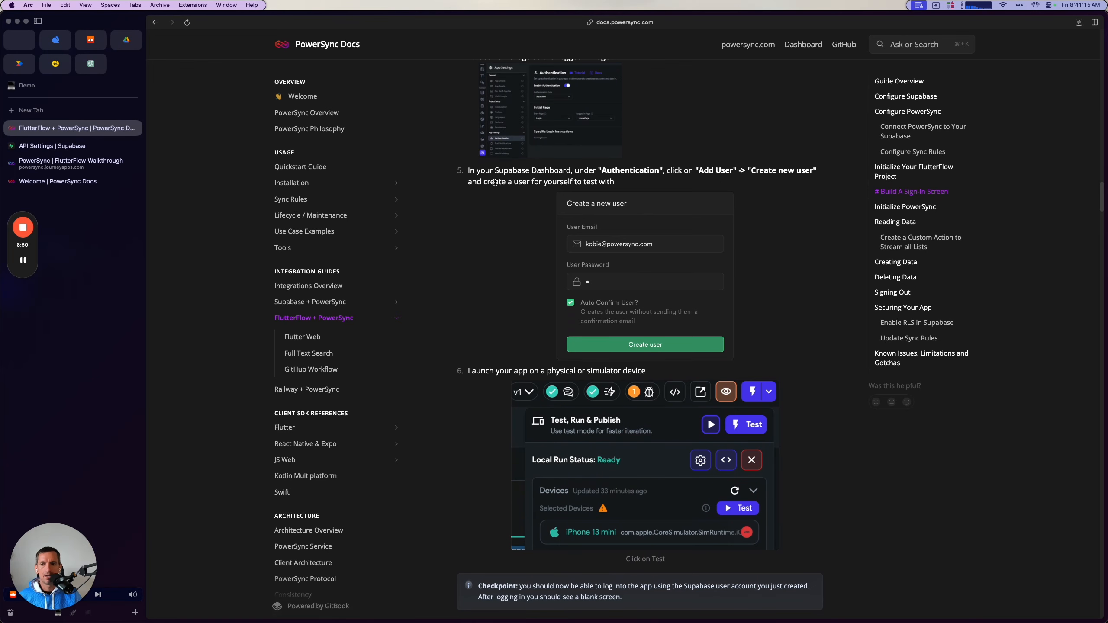
pyautogui.click(88, 144)
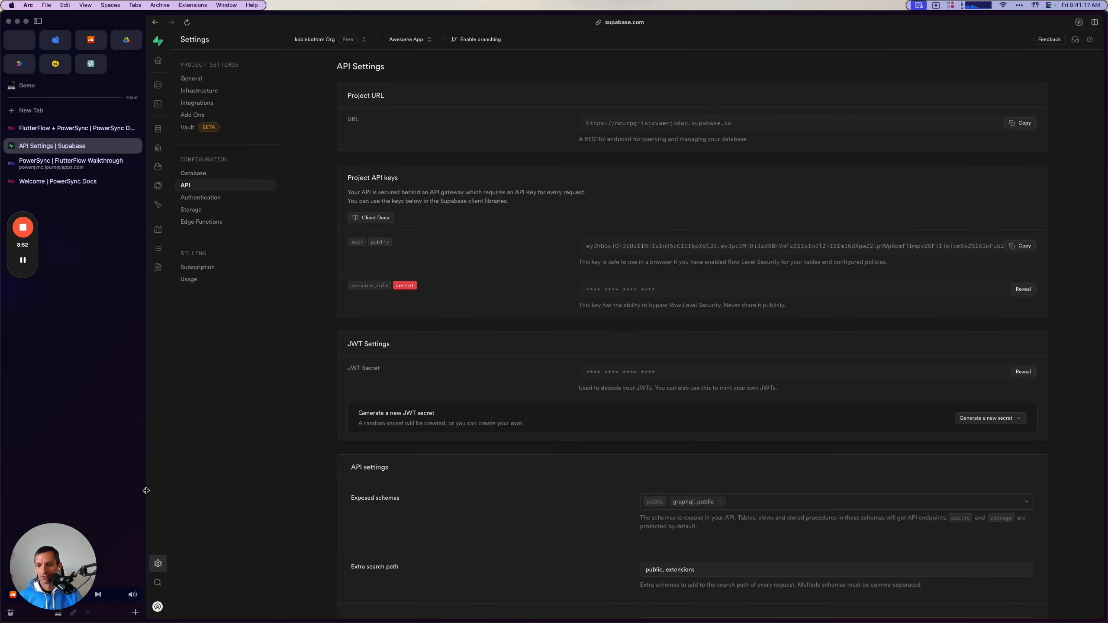
pyautogui.click(158, 152)
pyautogui.click(1065, 67)
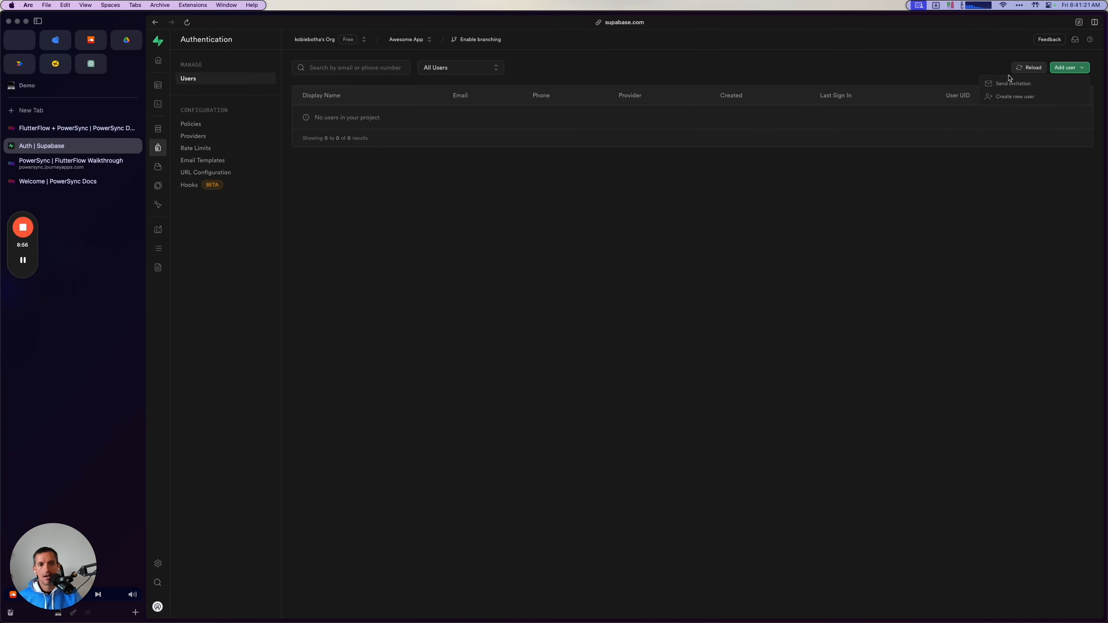
pyautogui.click(1004, 96)
pyautogui.press('Tab')
pyautogui.write('•')
pyautogui.click(575, 351)
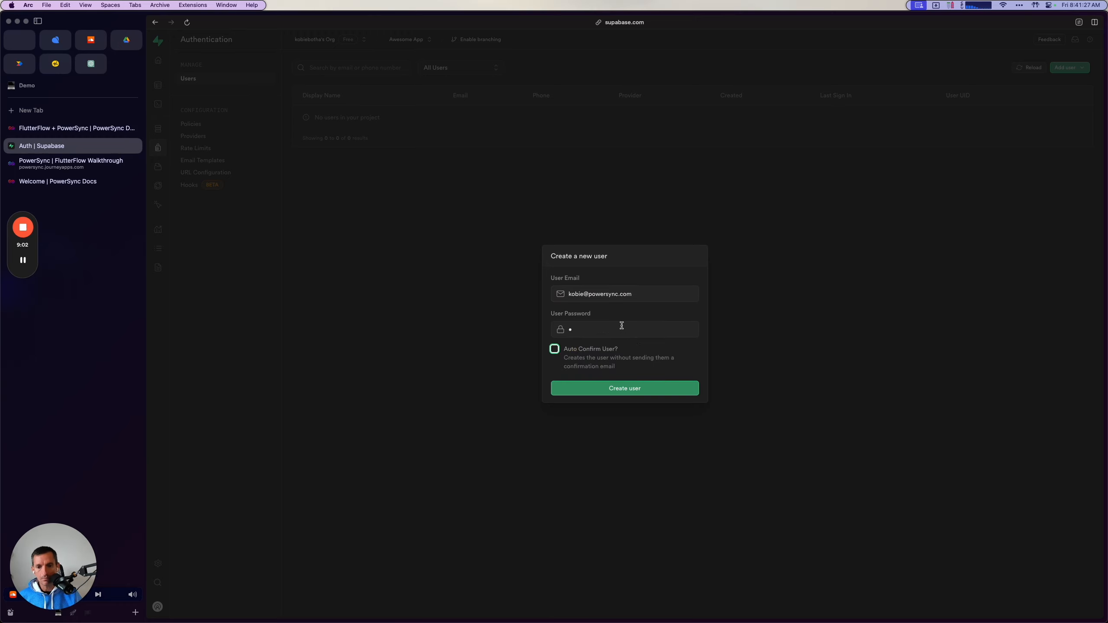
pyautogui.click(583, 349)
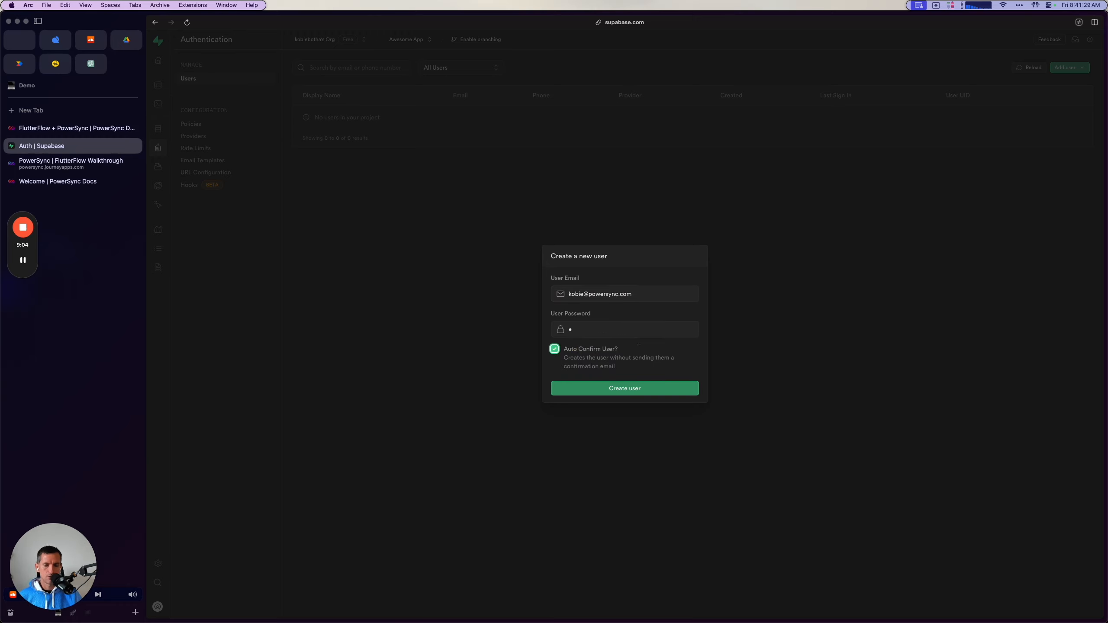
pyautogui.click(605, 388)
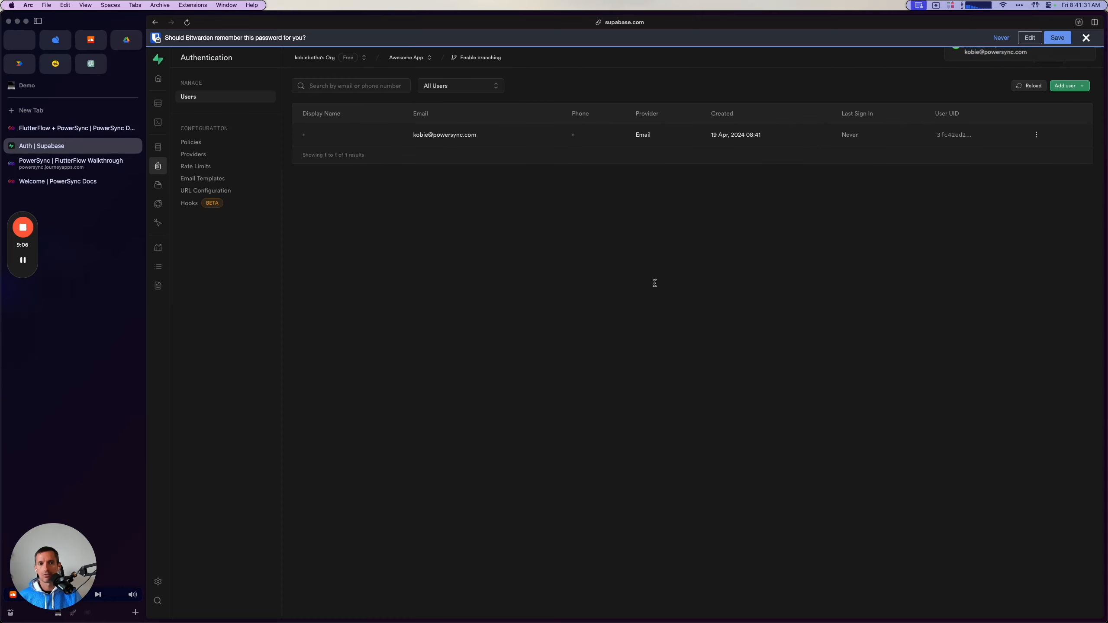
# Decline saving the password in Bitwarden and check the guide's instructions for launching the app on a device.
pyautogui.click(1001, 37)
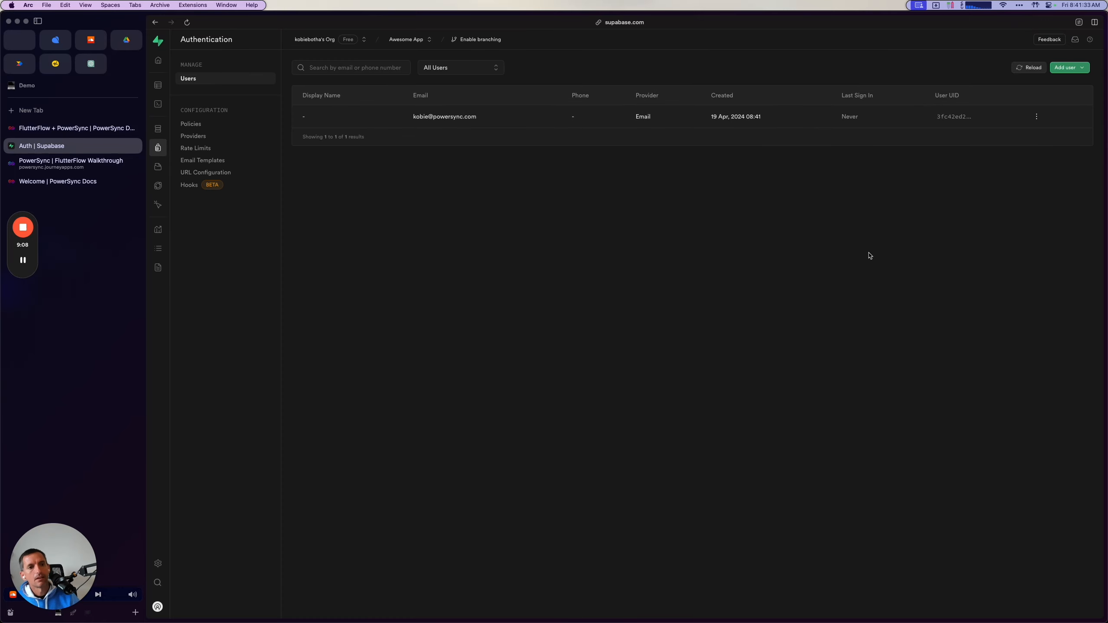
pyautogui.click(79, 128)
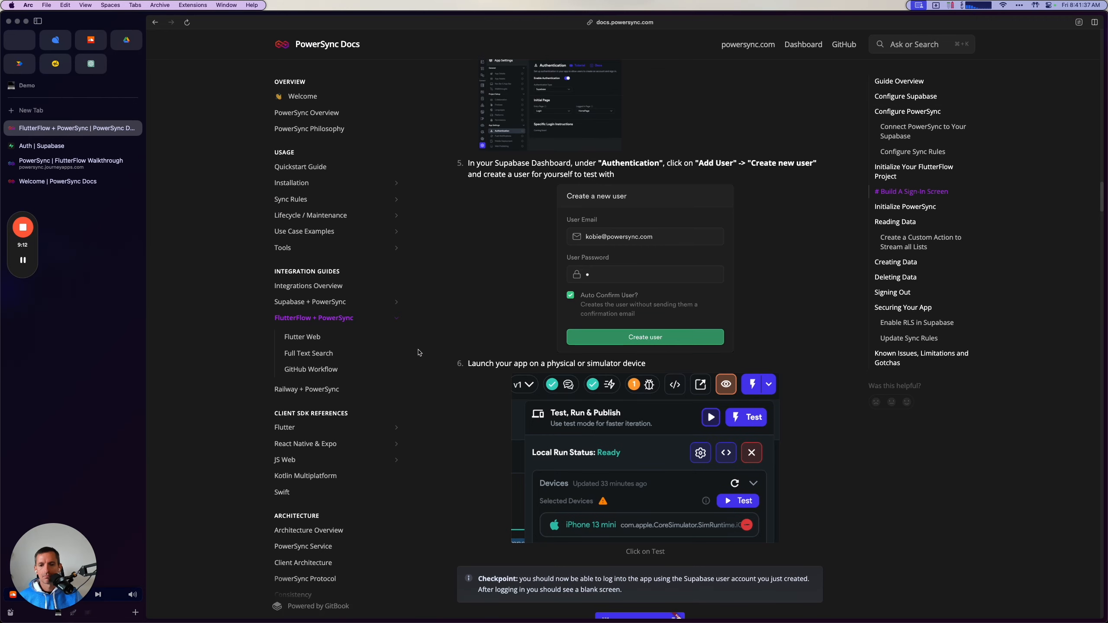
pyautogui.scroll(-5, 420, 356)
pyautogui.scroll(-3, 489, 439)
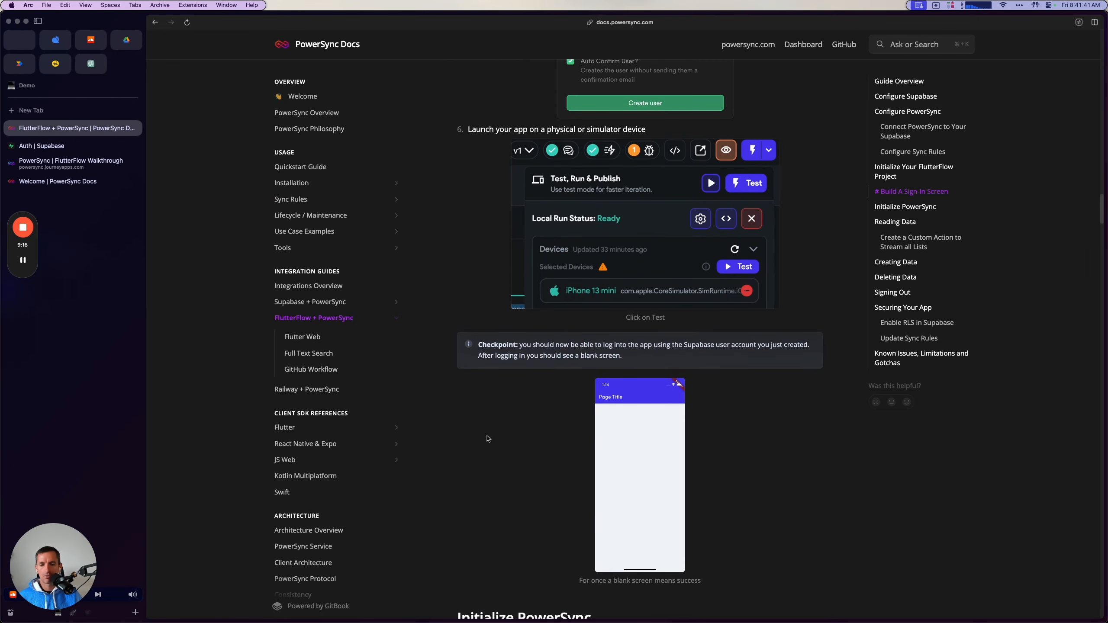
# Bring up the iPhone 13 mini simulator and fetch FlutterFlow's local run devices, dismissing the SpringBoard crash report.
pyautogui.press('super+Tab')
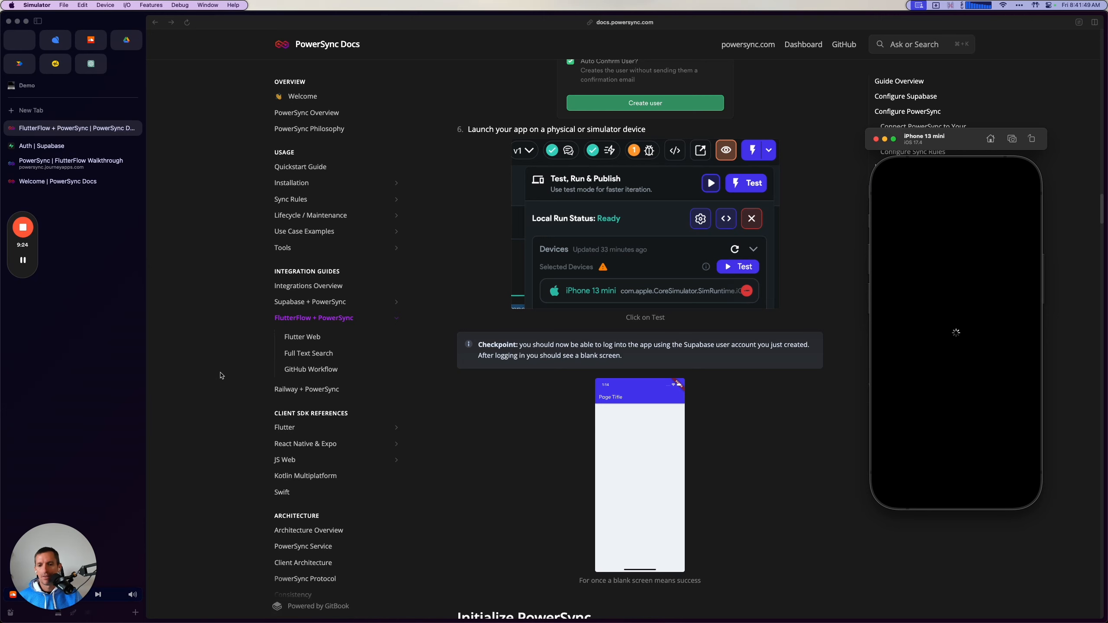
pyautogui.press('super+Tab')
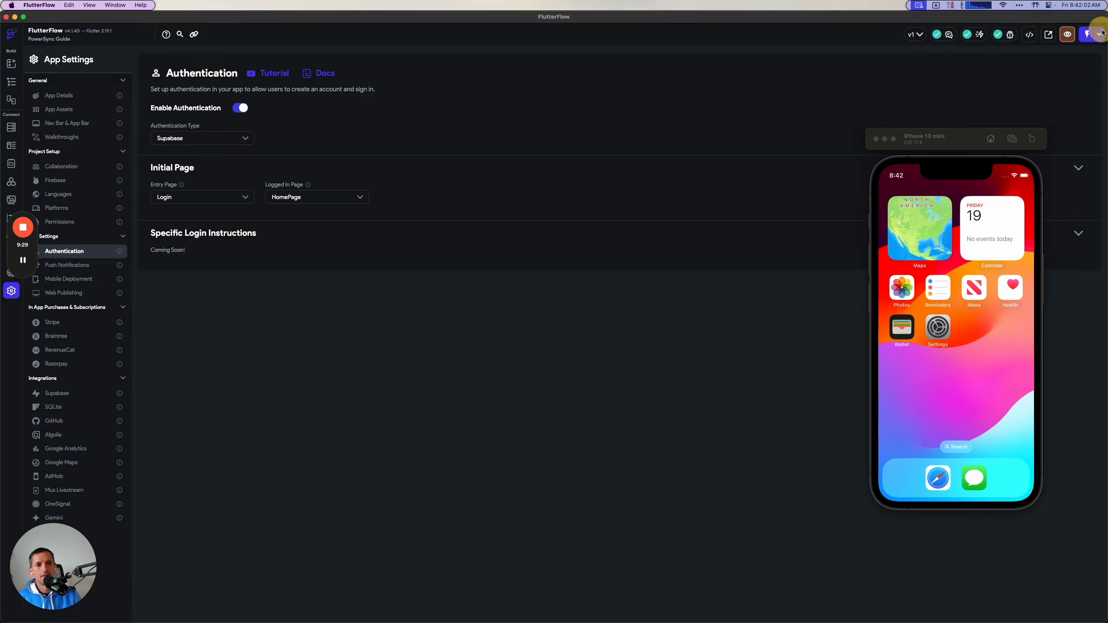
pyautogui.click(1086, 34)
pyautogui.moveTo(963, 139); pyautogui.dragTo(788, 139)
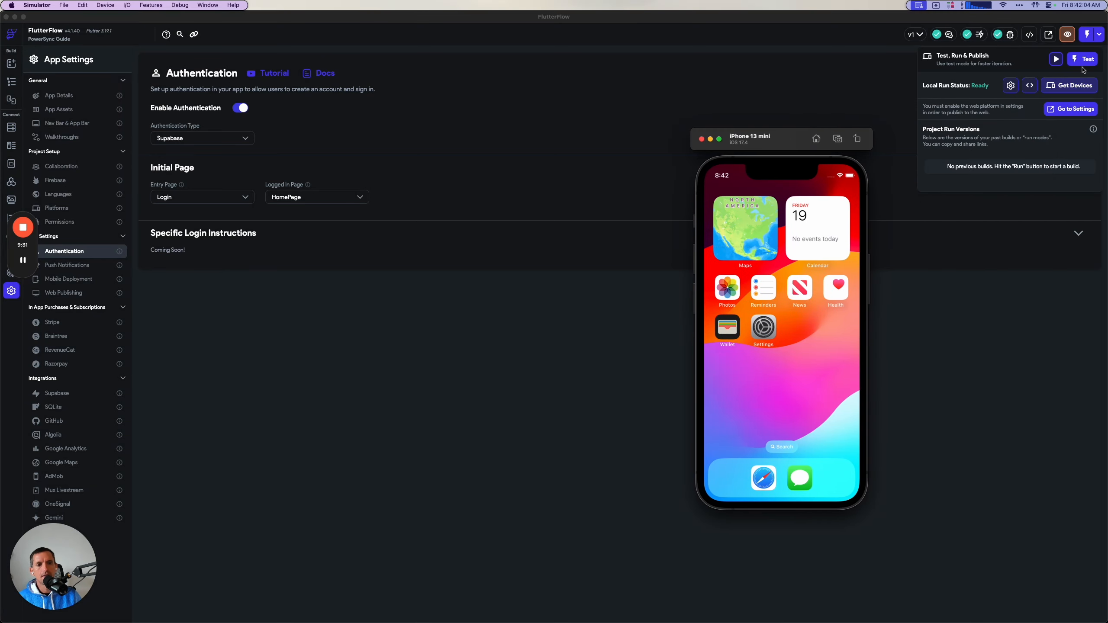
pyautogui.click(1070, 85)
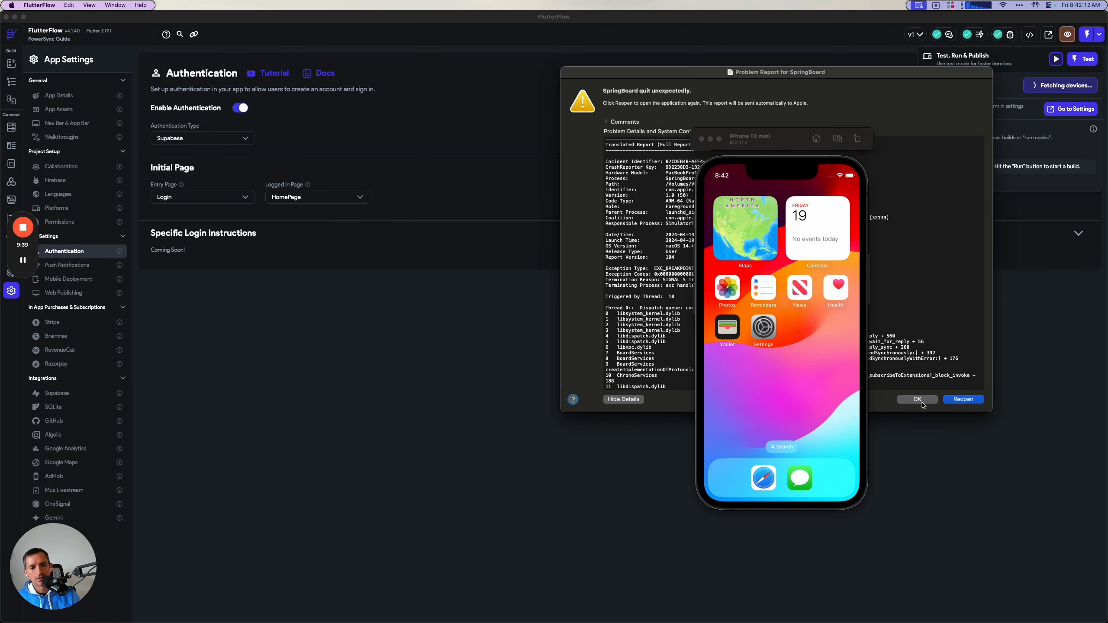
pyautogui.click(918, 399)
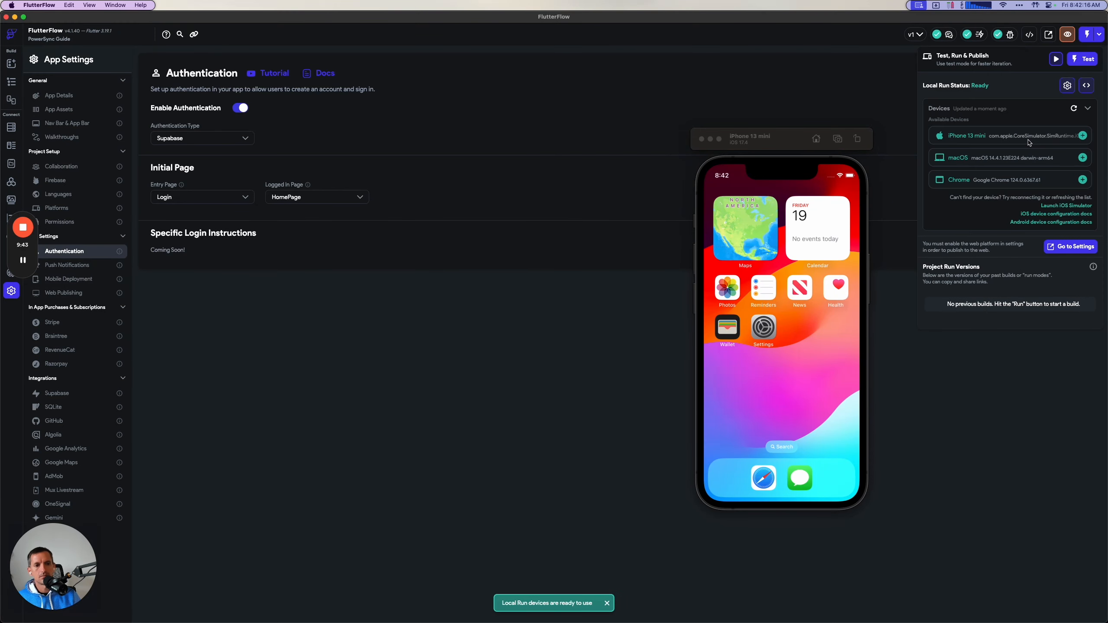
# Select iPhone 13 mini as the run device, start the test run, and show the device logs beside the simulator.
pyautogui.click(1083, 136)
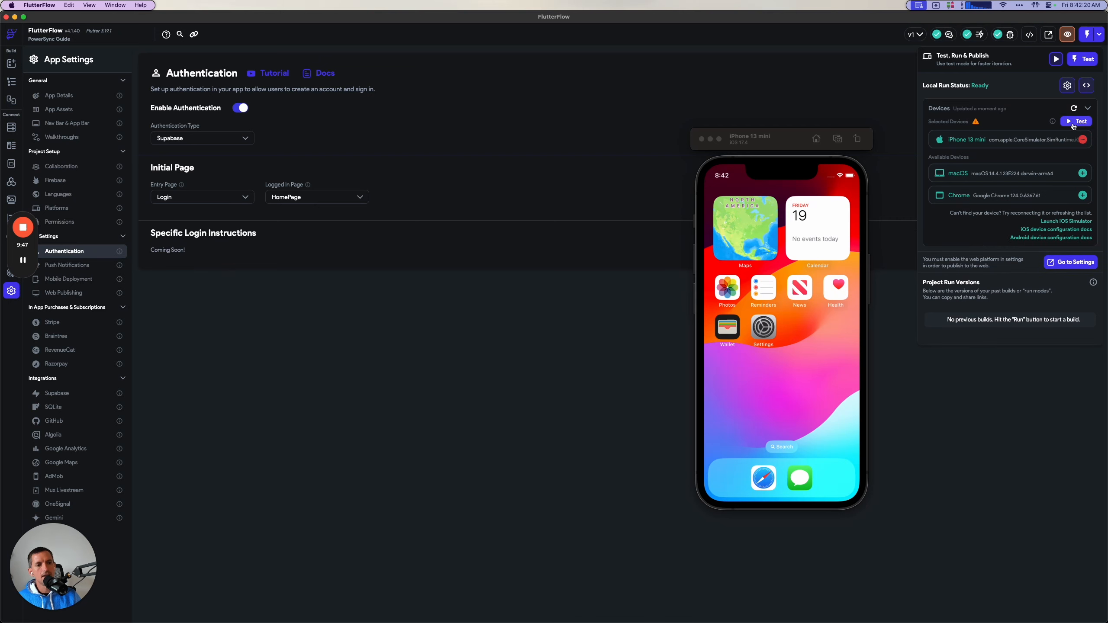
pyautogui.click(1073, 124)
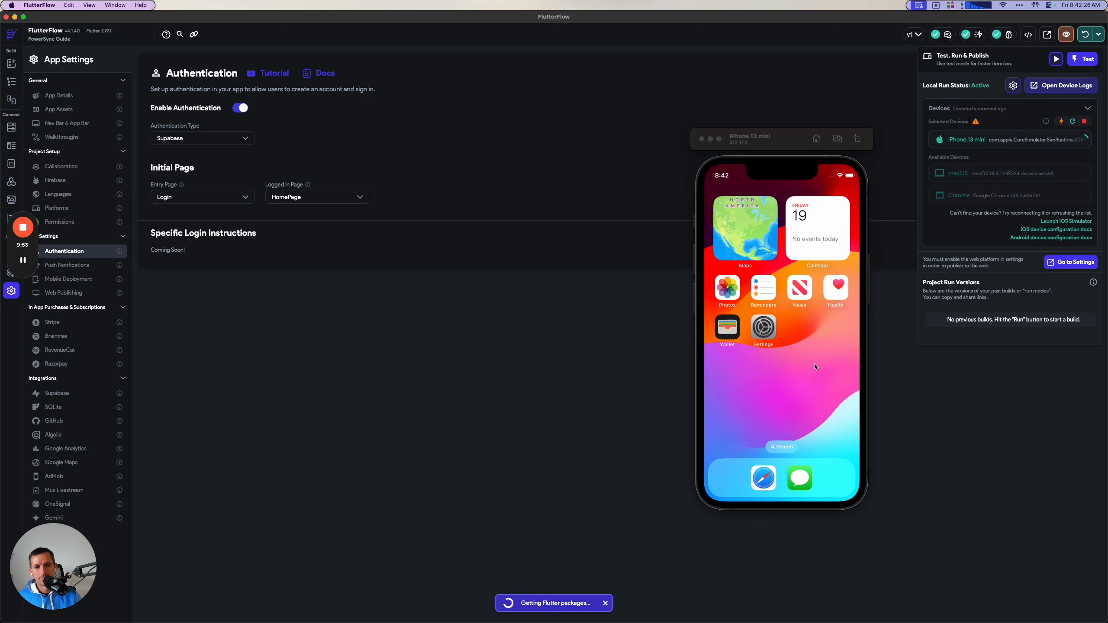
pyautogui.click(1058, 84)
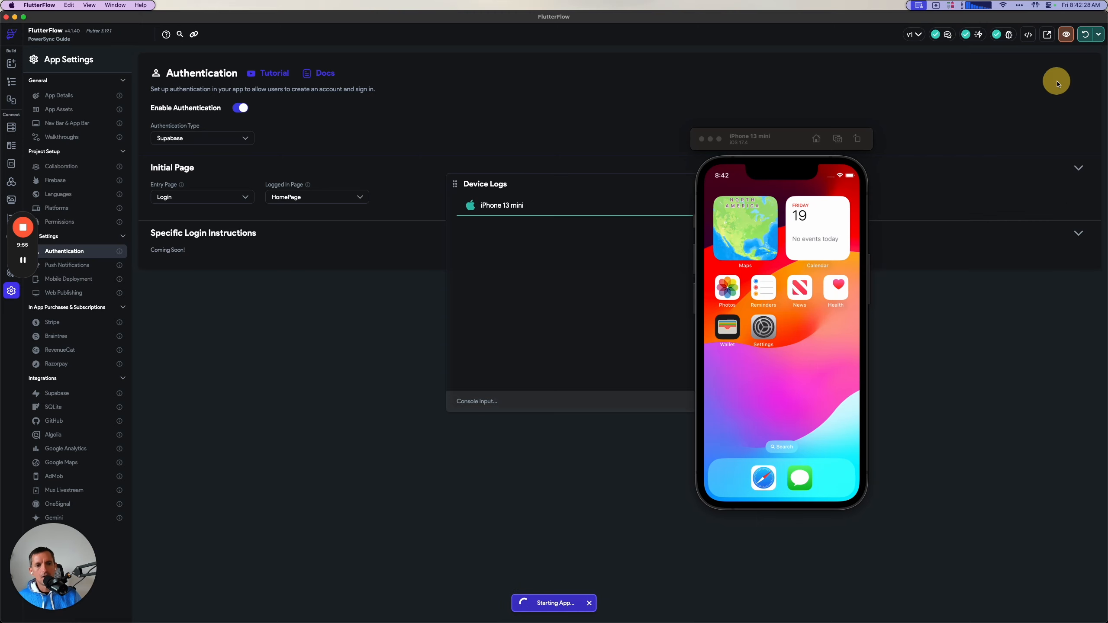
pyautogui.click(788, 141)
pyautogui.moveTo(787, 141); pyautogui.dragTo(304, 158)
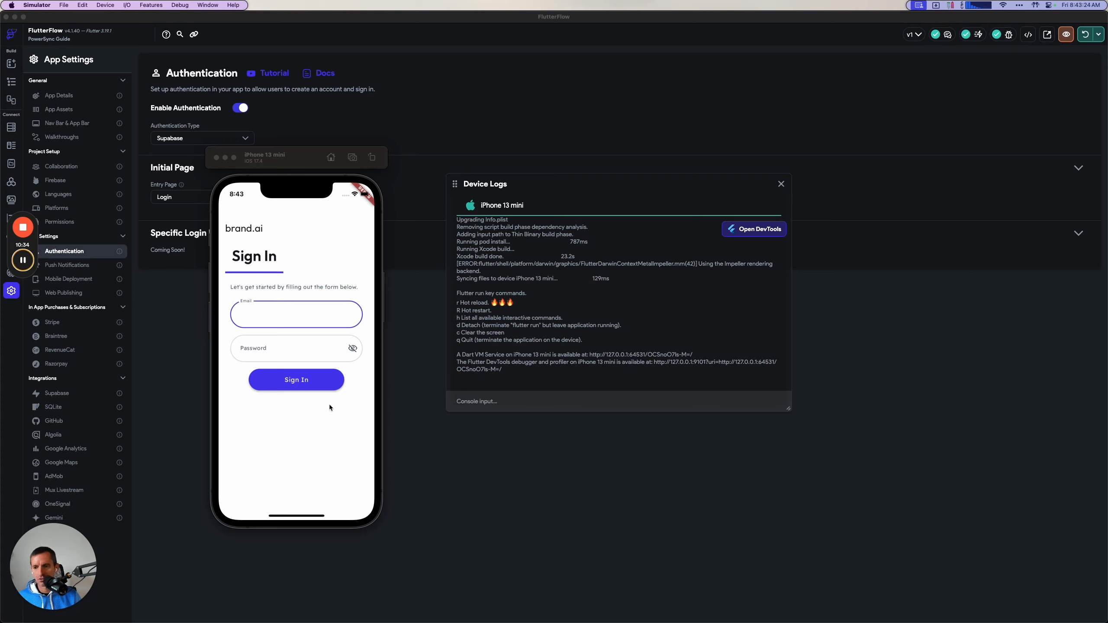
# Sign in to the app in the simulator with the test user's email and password, re-entering the password.
pyautogui.moveTo(31, 258)
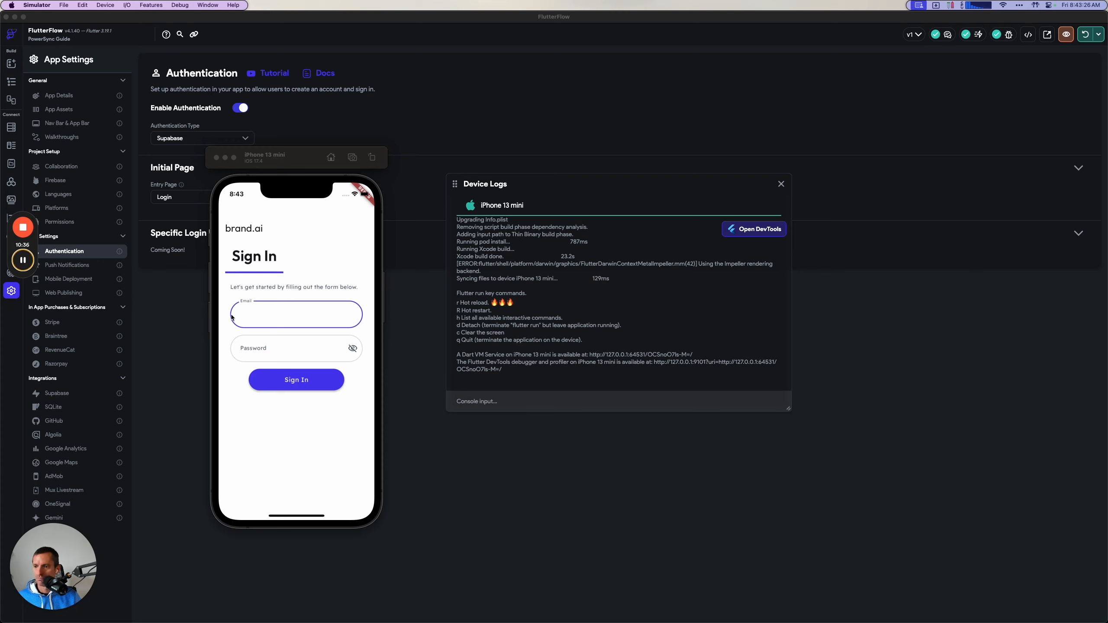
pyautogui.click(265, 306)
pyautogui.click(279, 308)
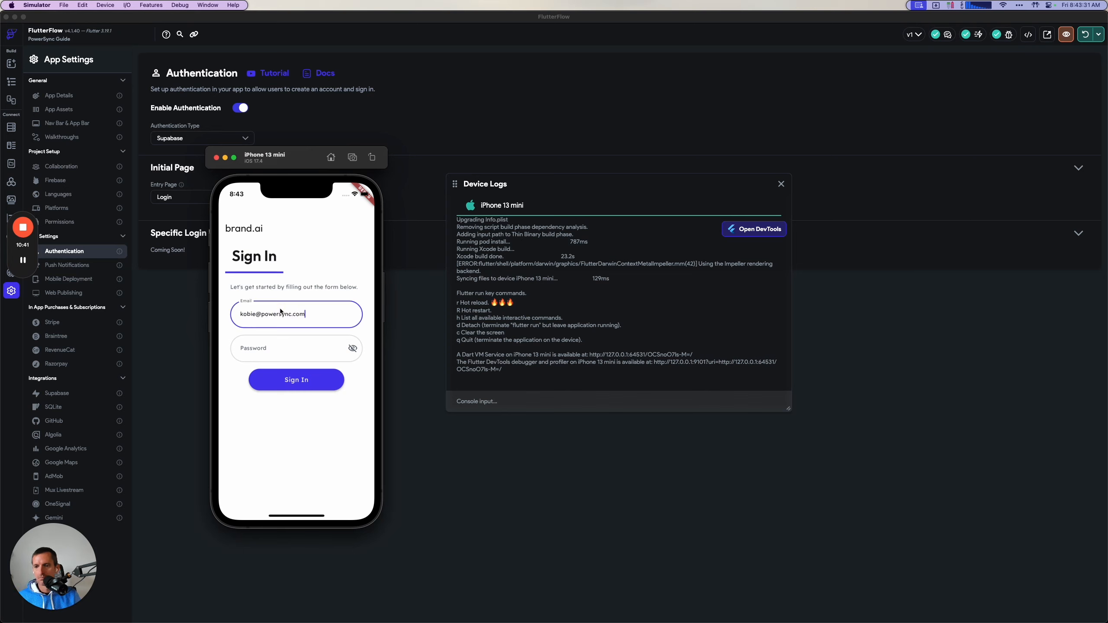
pyautogui.press('Tab')
pyautogui.write('••••••')
pyautogui.click(296, 380)
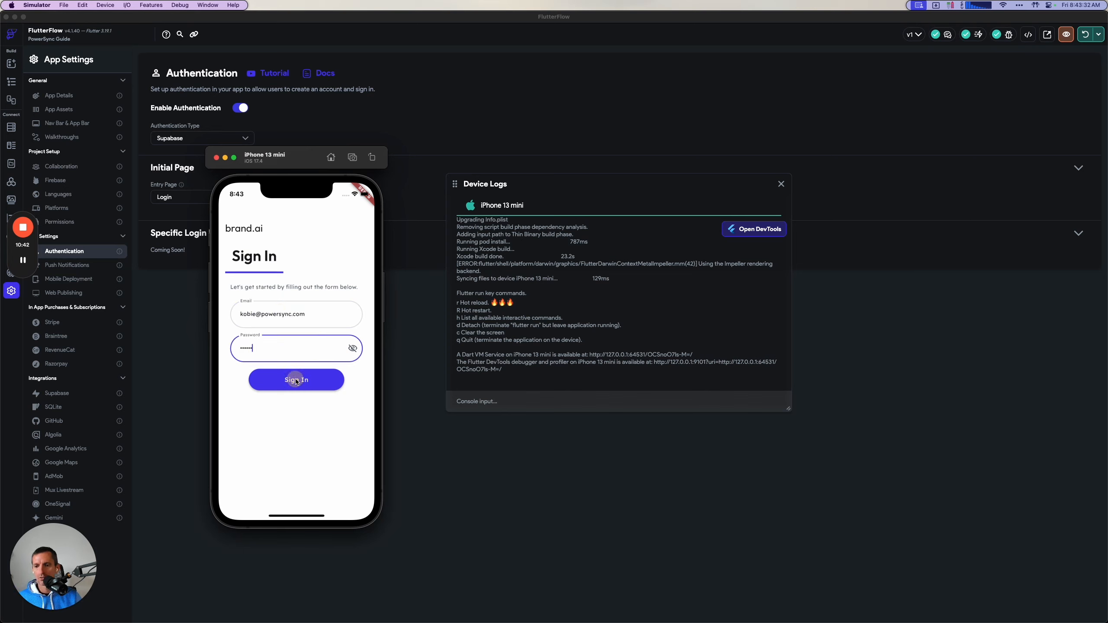
pyautogui.doubleClick(283, 350)
pyautogui.press('BackSpace')
pyautogui.write('•')
pyautogui.click(292, 378)
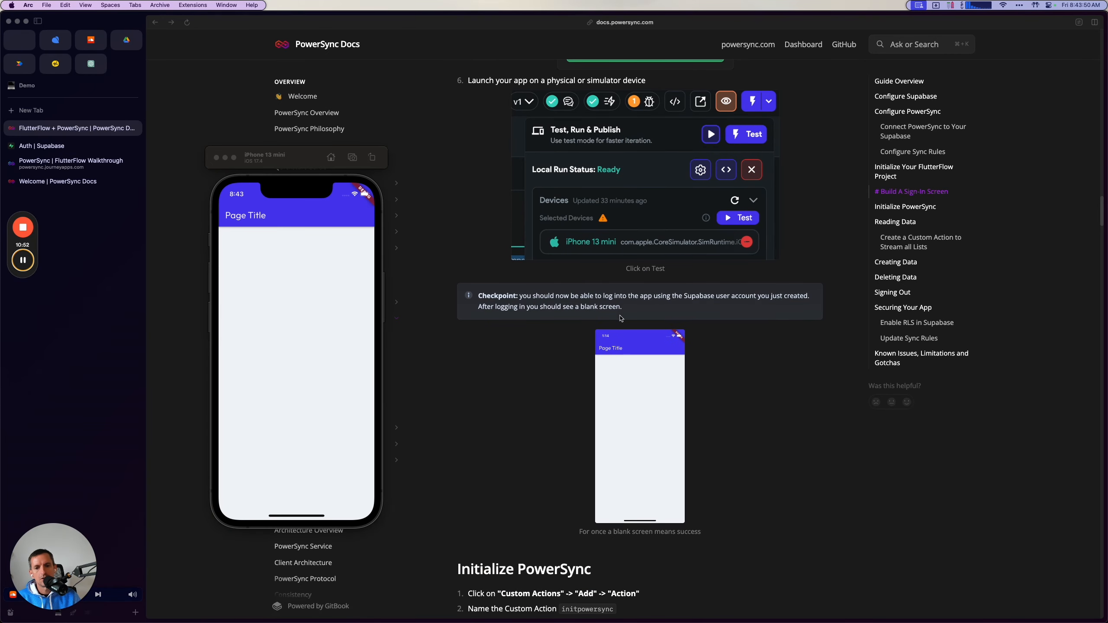
# Check the guide's Initialize PowerSync section, then open FlutterFlow's Custom Code page and close the device logs.
pyautogui.scroll(-10, 580, 419)
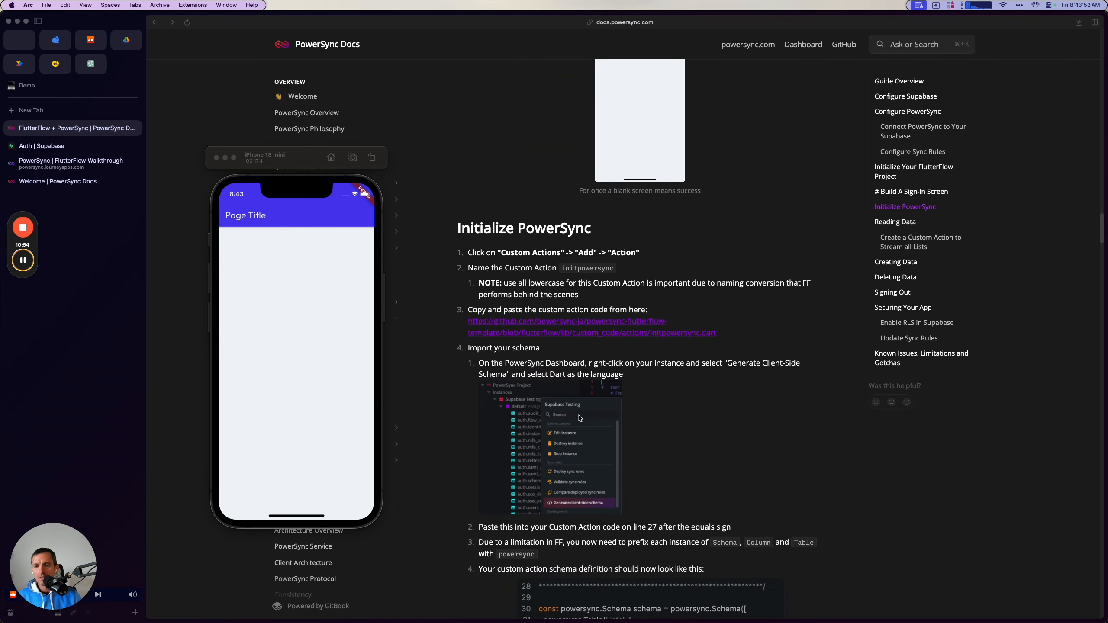
pyautogui.scroll(-2, 580, 418)
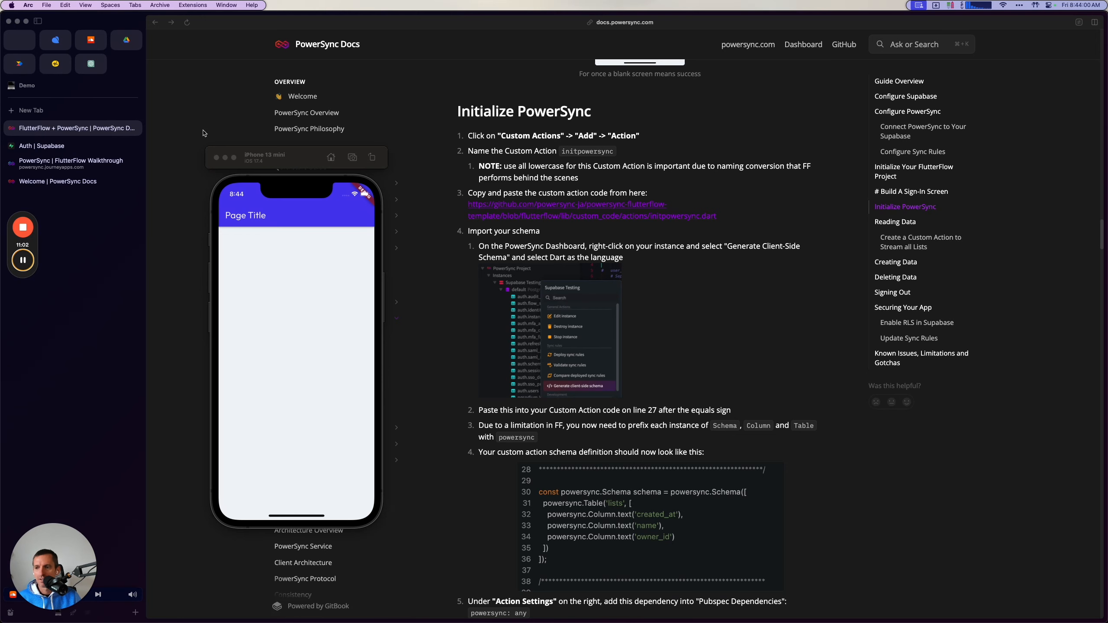
pyautogui.press('super+Tab')
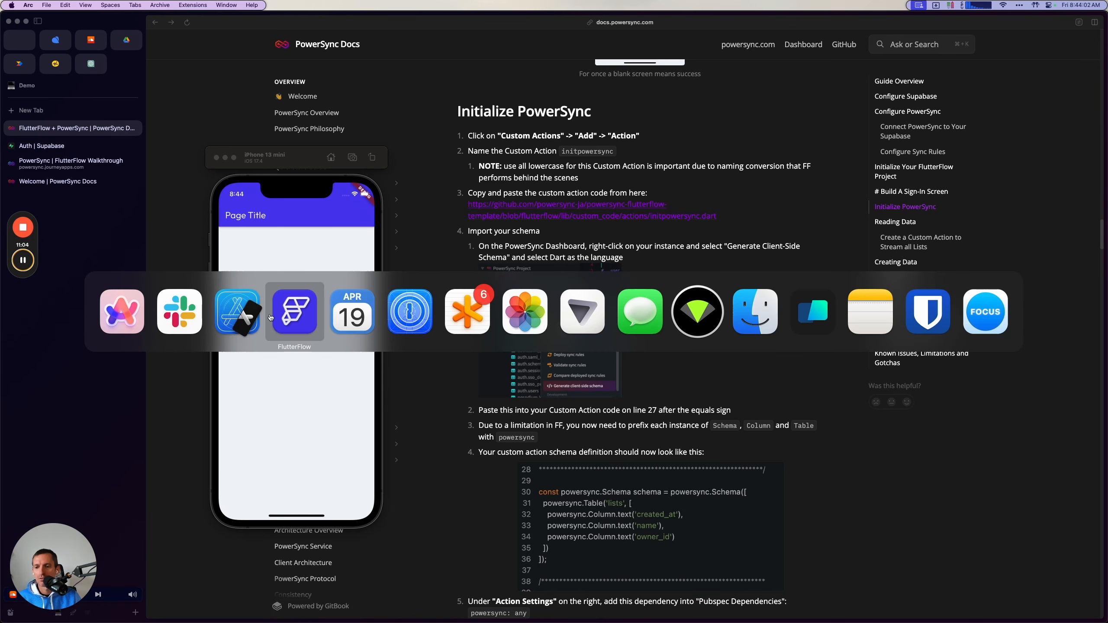
pyautogui.click(299, 315)
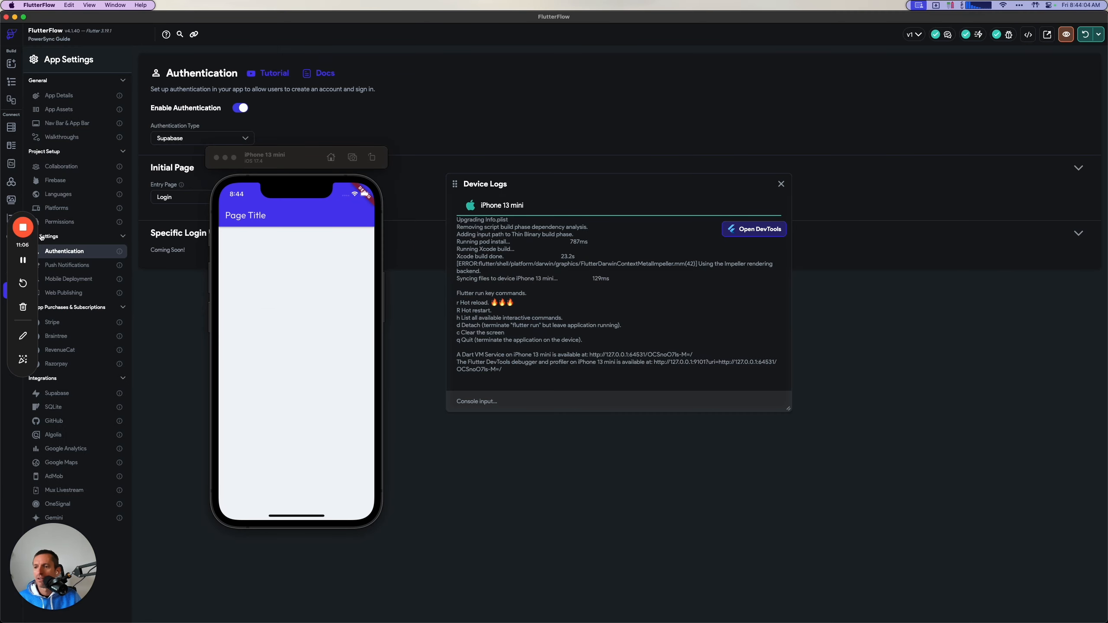
pyautogui.moveTo(36, 245); pyautogui.dragTo(35, 283)
pyautogui.click(11, 217)
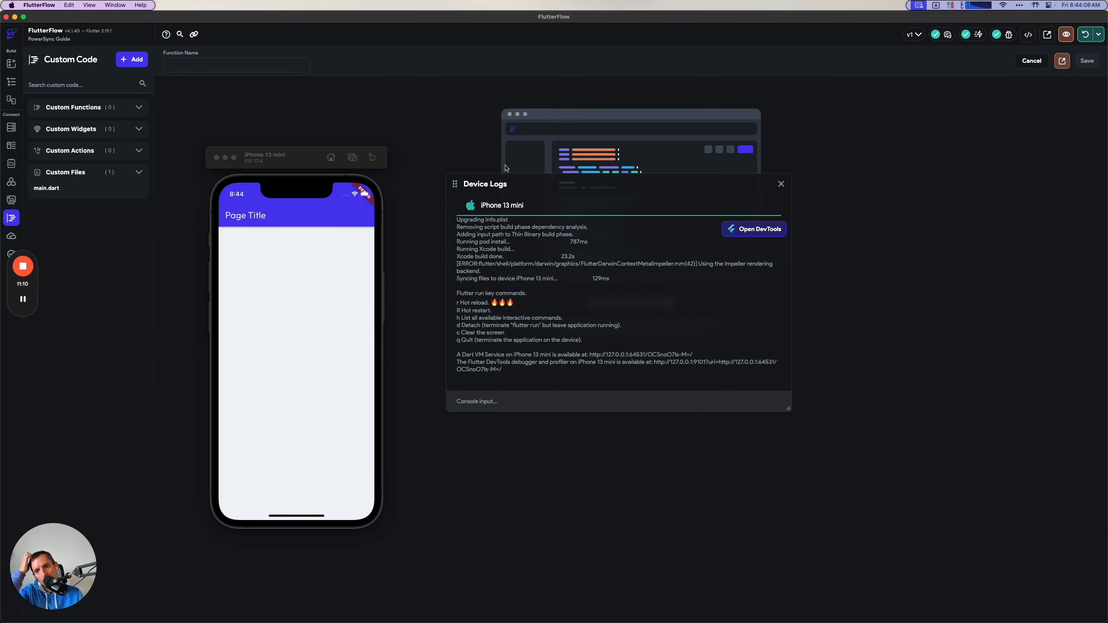
pyautogui.moveTo(503, 195); pyautogui.dragTo(520, 316)
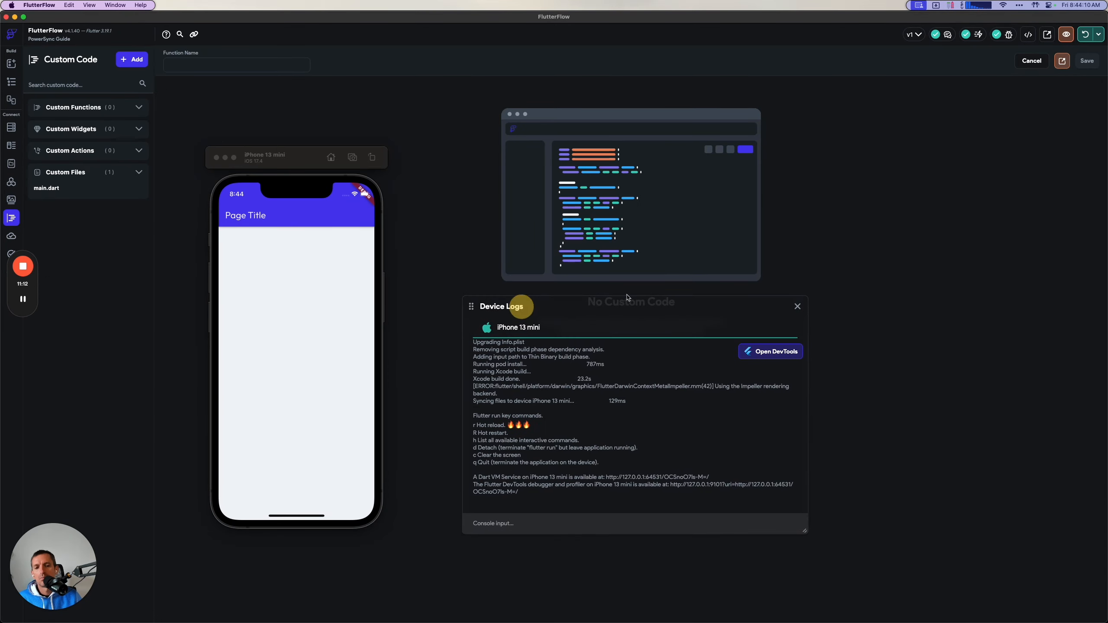
pyautogui.click(797, 309)
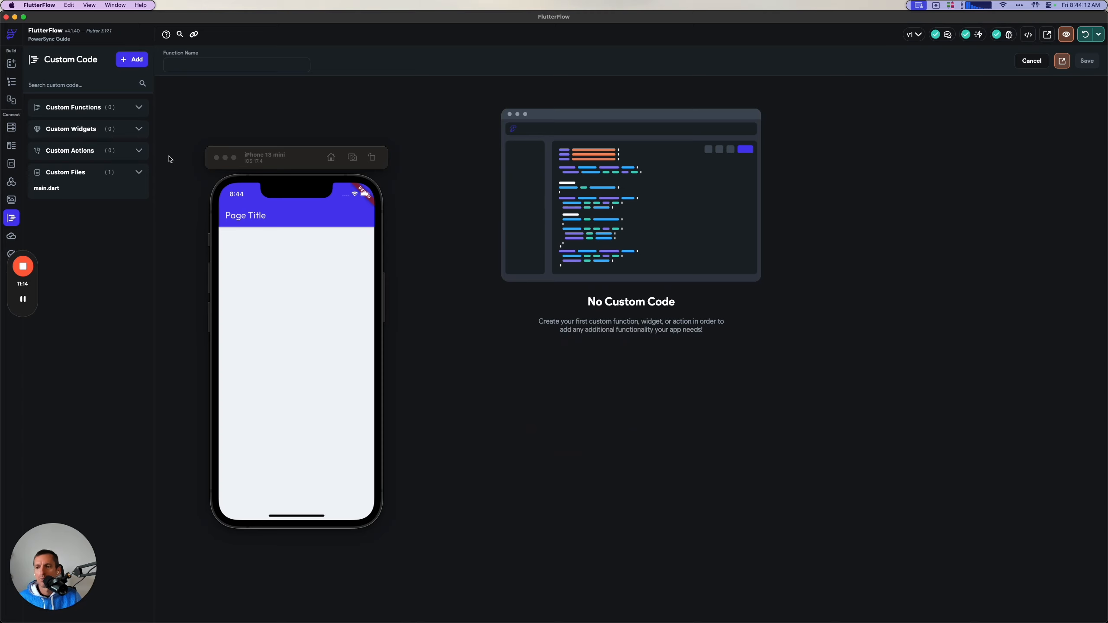
# Recheck the guide's custom action instruction and add a FlutterFlow custom action named initpowersync.
pyautogui.press('super+Tab')
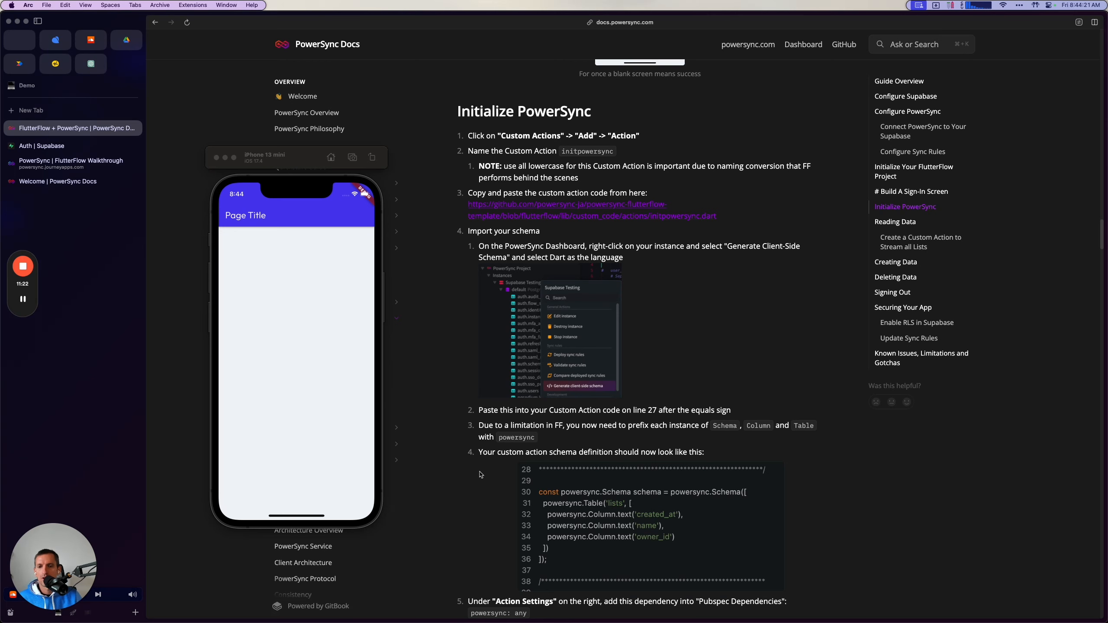
pyautogui.moveTo(477, 135); pyautogui.dragTo(697, 136)
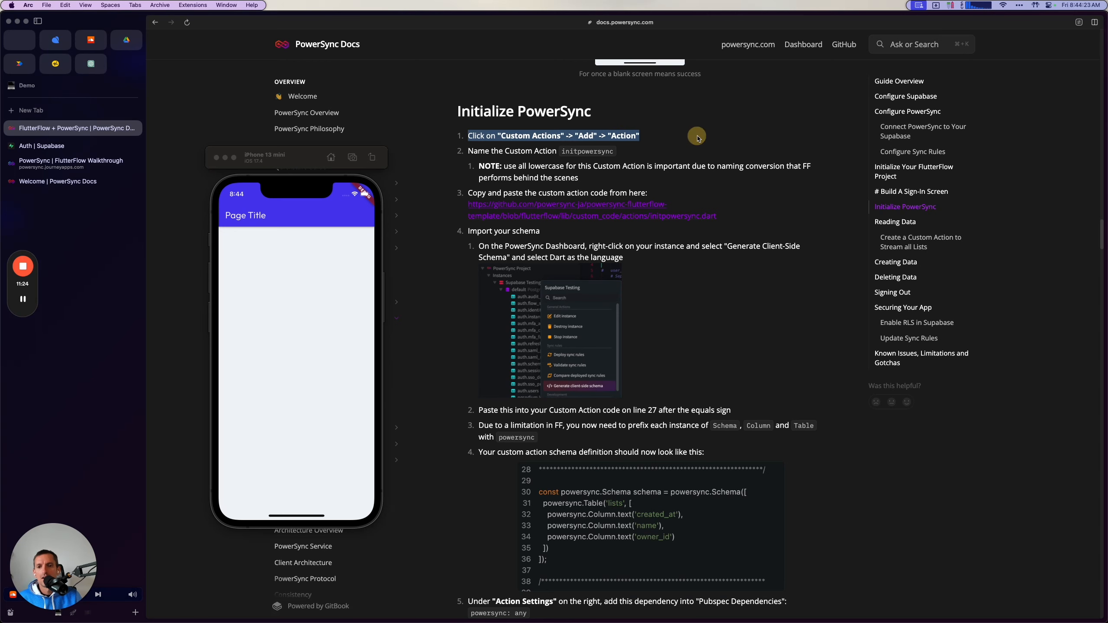
pyautogui.press('super+Tab')
pyautogui.click(131, 60)
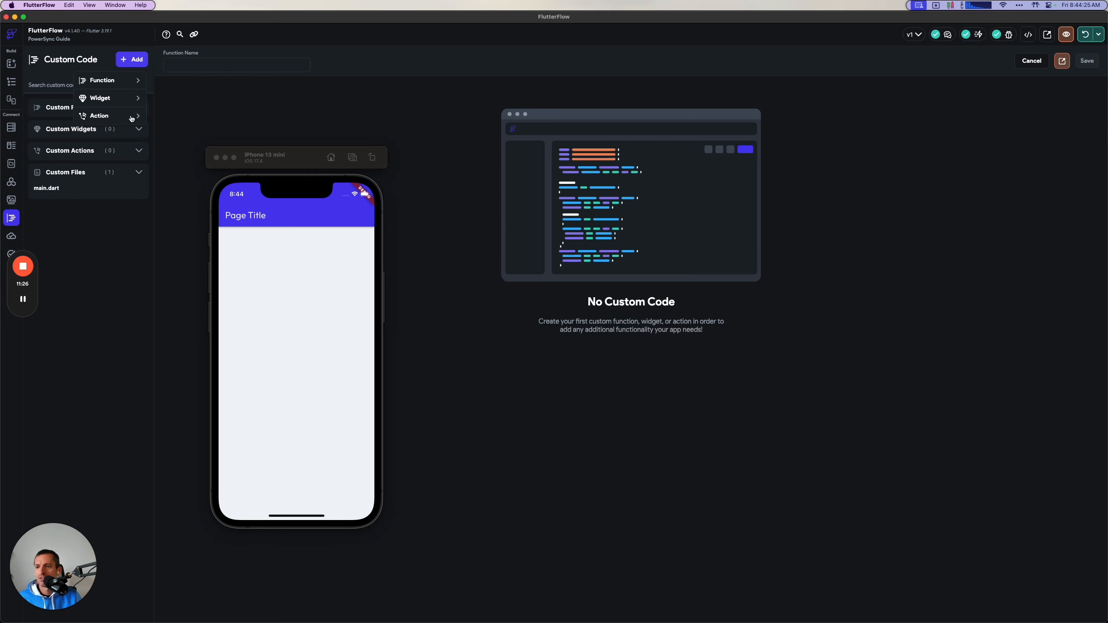
pyautogui.click(109, 115)
pyautogui.doubleClick(218, 67)
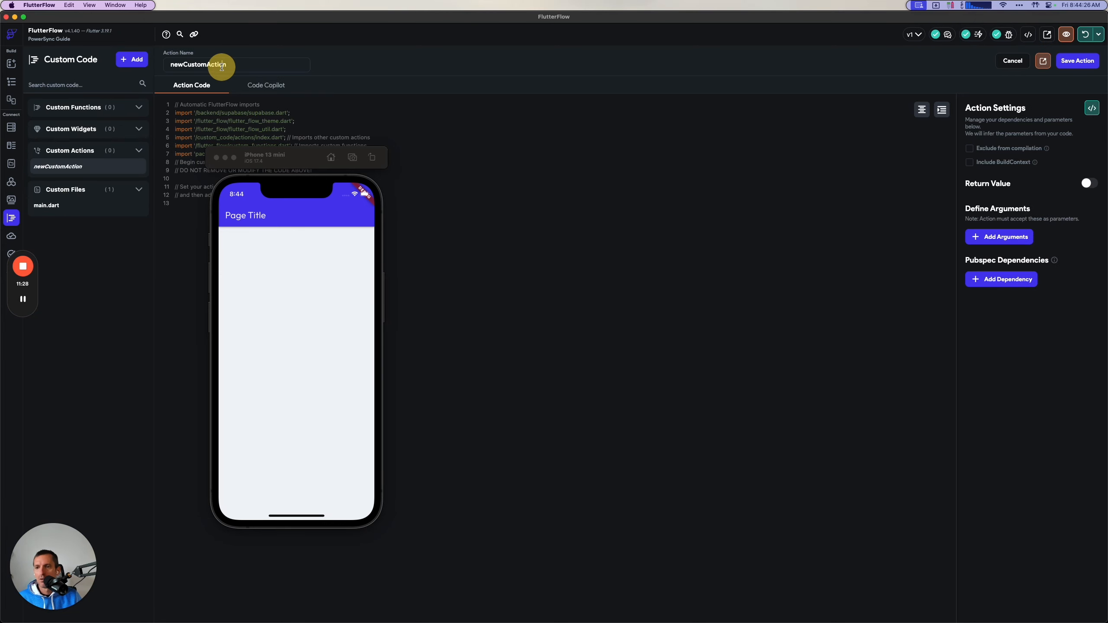
pyautogui.write('ir')
pyautogui.write('itpowersync')
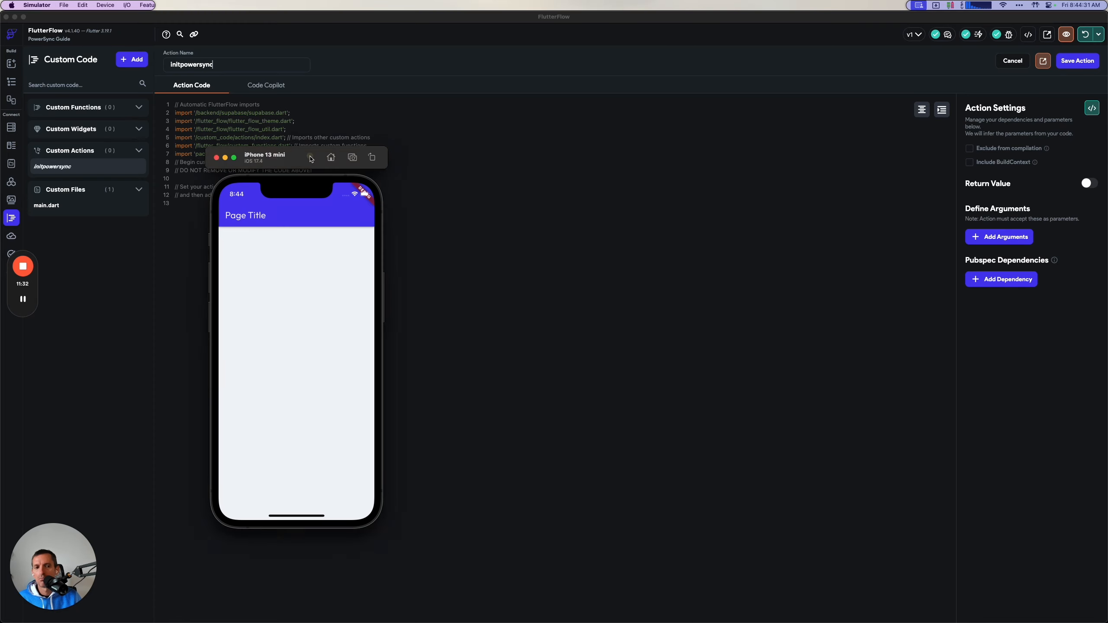
# Move the simulator aside, open the initpowersync.dart file linked in the guide on GitHub, and copy its full code.
pyautogui.moveTo(311, 159); pyautogui.dragTo(648, 192)
pyautogui.press('super+Tab')
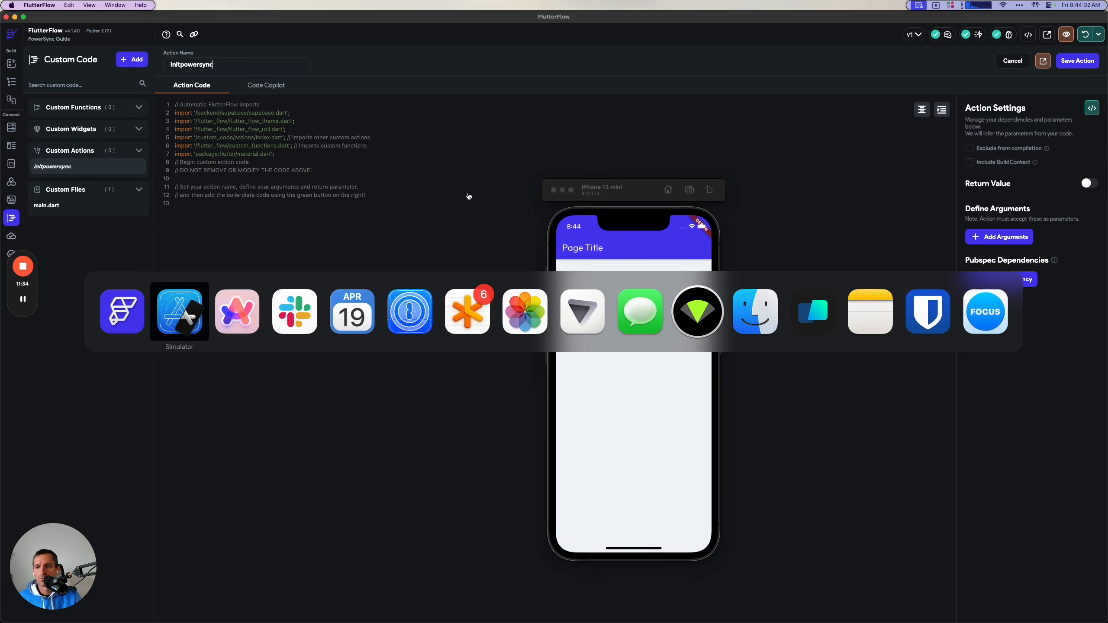
pyautogui.press('super+Tab')
pyautogui.moveTo(640, 192); pyautogui.dragTo(1107, 159)
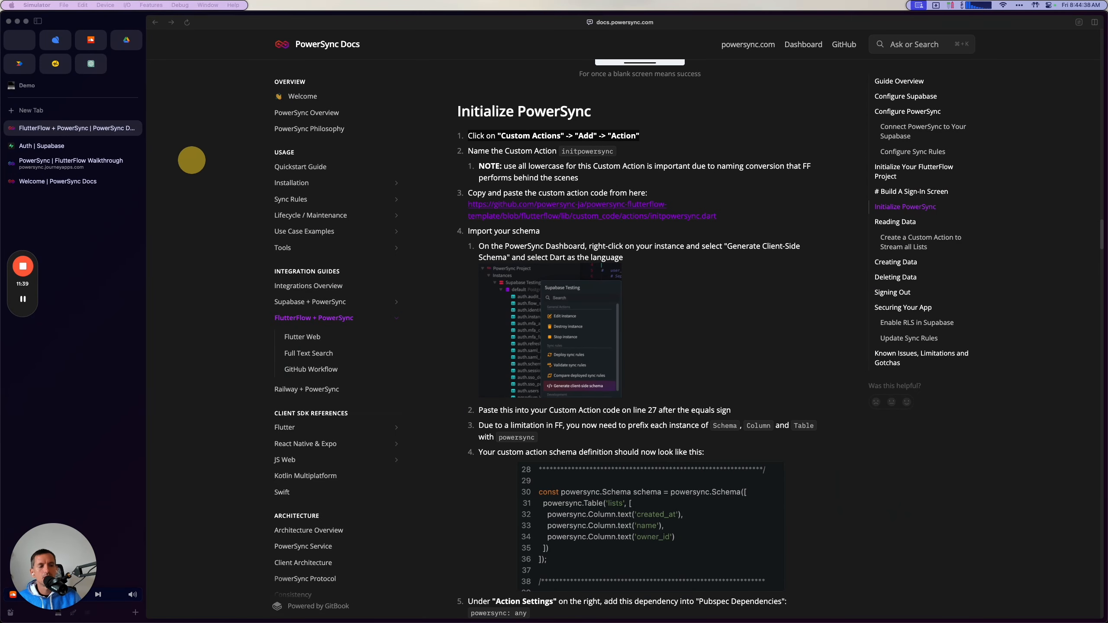
pyautogui.click(552, 175)
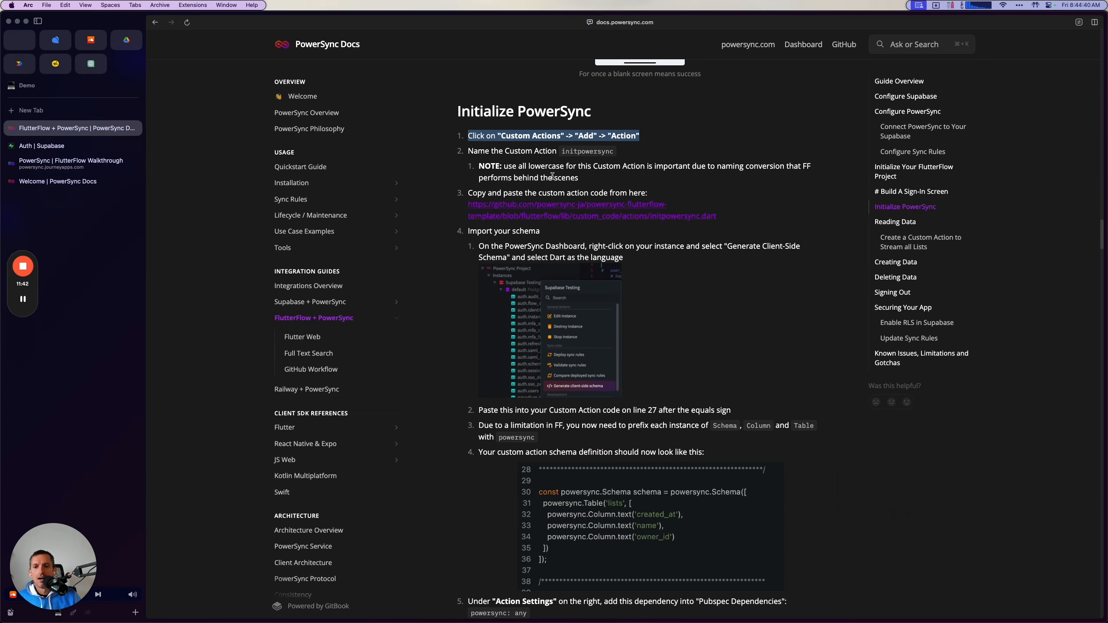
pyautogui.keyDown('super'); pyautogui.click(515, 206); pyautogui.keyUp('super')
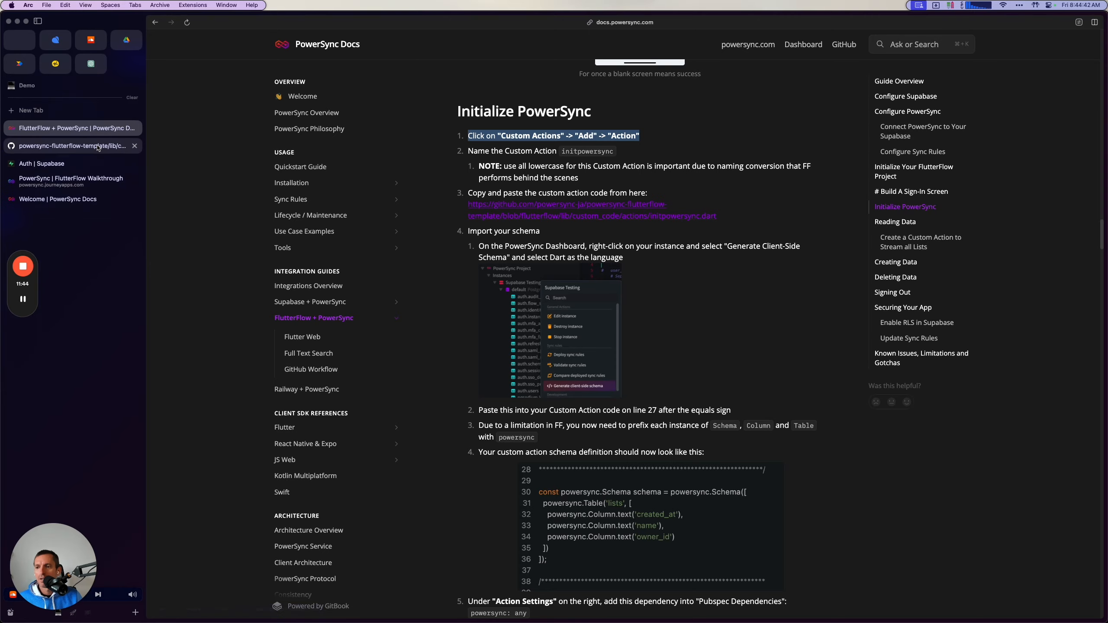
pyautogui.click(98, 147)
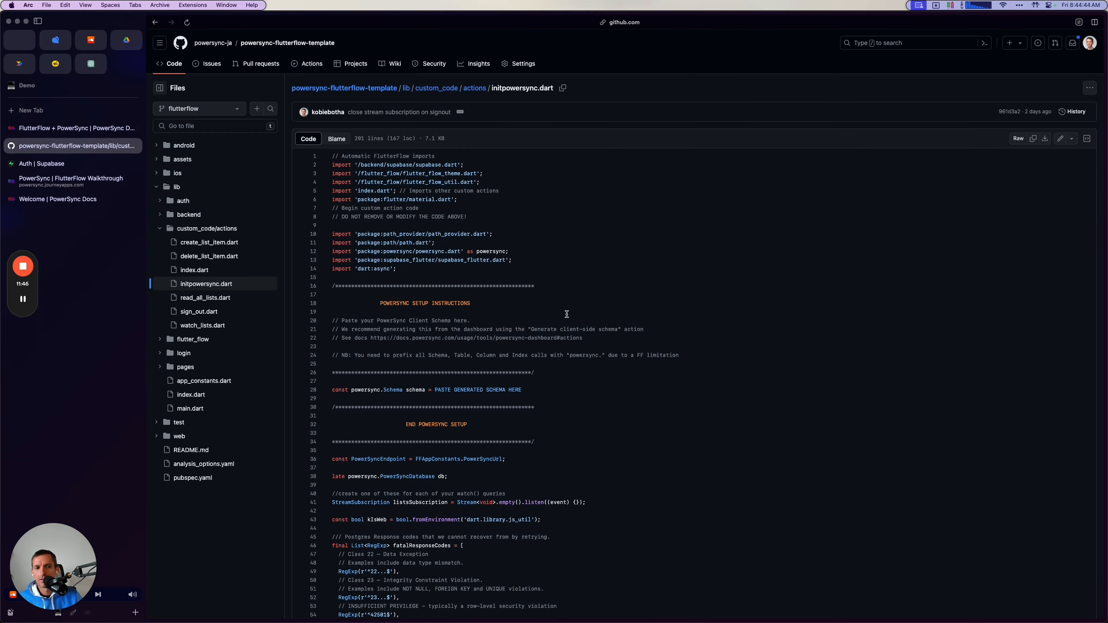
pyautogui.scroll(-20, 567, 314)
pyautogui.scroll(20, 567, 314)
pyautogui.click(1033, 139)
# Switch to FlutterFlow and replace the initpowersync action's entire code with the copied initpowersync.dart code.
pyautogui.press('super+Tab')
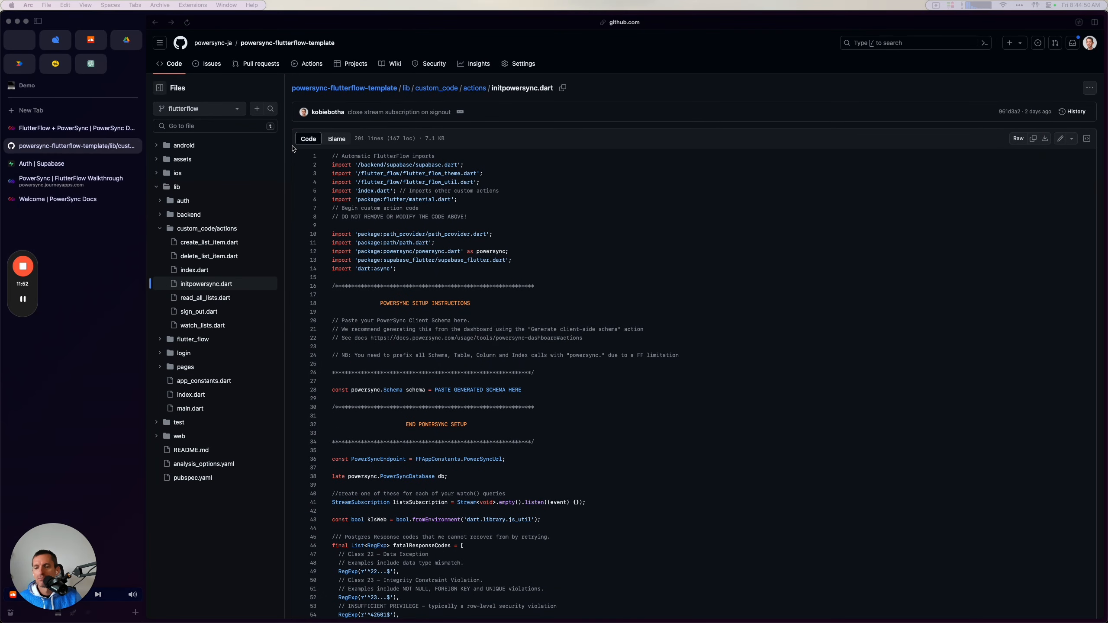
pyautogui.press('super+Tab')
pyautogui.press('super+a')
pyautogui.press('super+v')
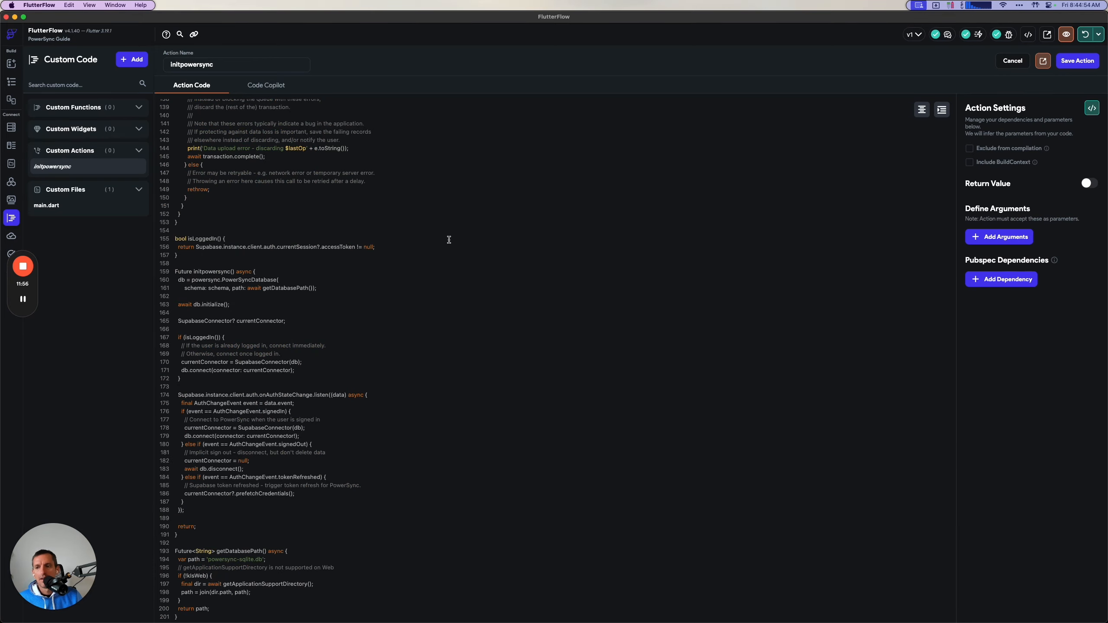
# Switch to the browser and read the guide's Import your schema instruction on generating the client-side schema in Dart.
pyautogui.press('super+Tab')
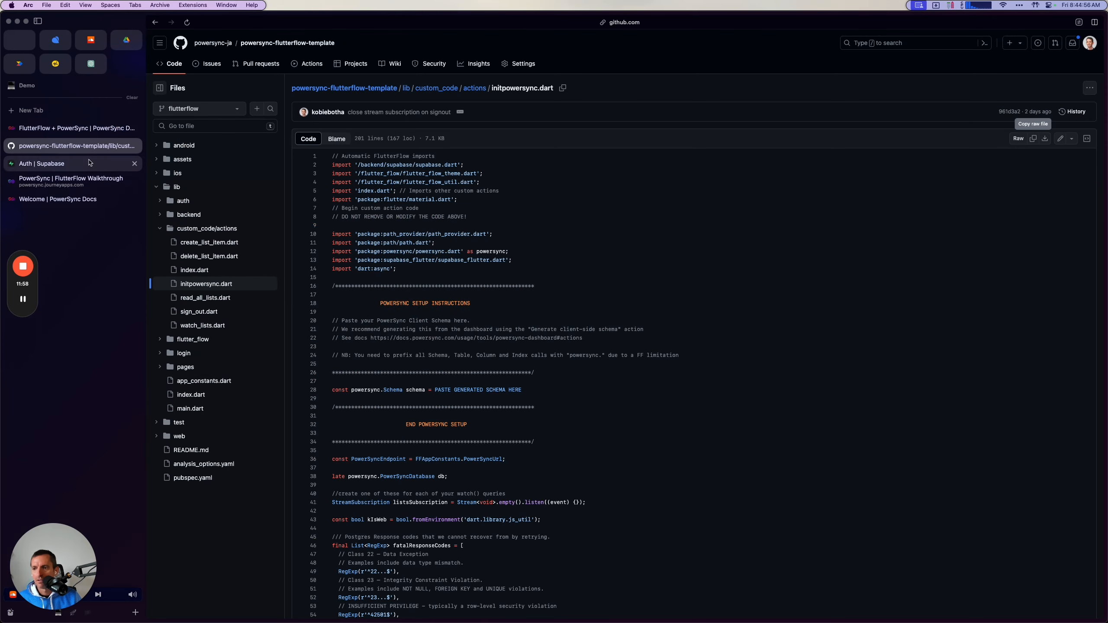
pyautogui.click(90, 131)
pyautogui.scroll(-2, 553, 431)
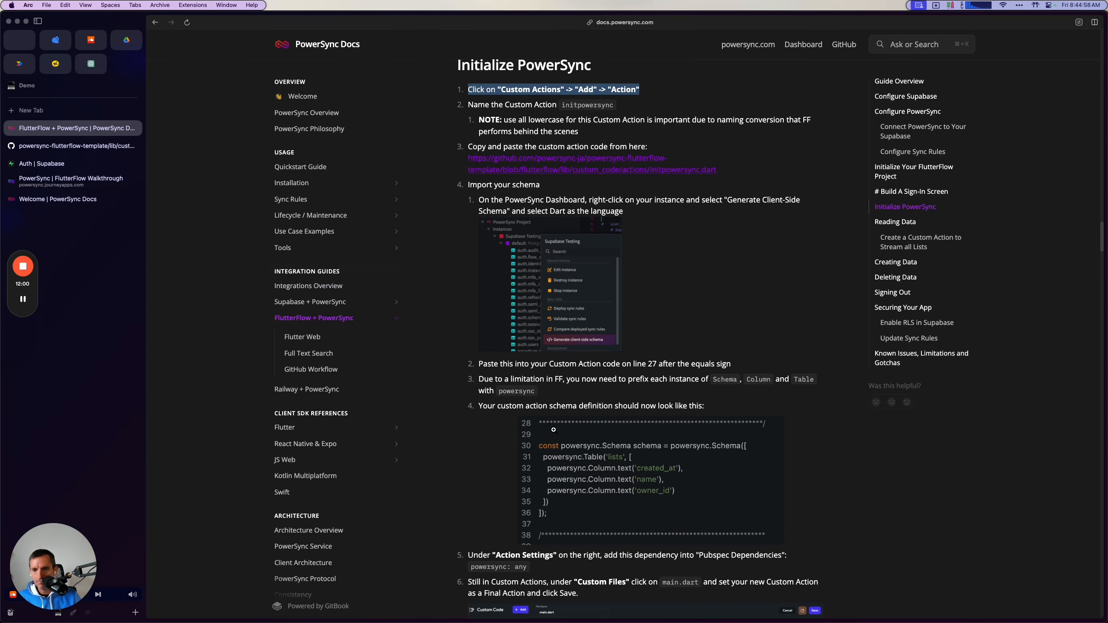
pyautogui.moveTo(468, 188); pyautogui.dragTo(543, 186)
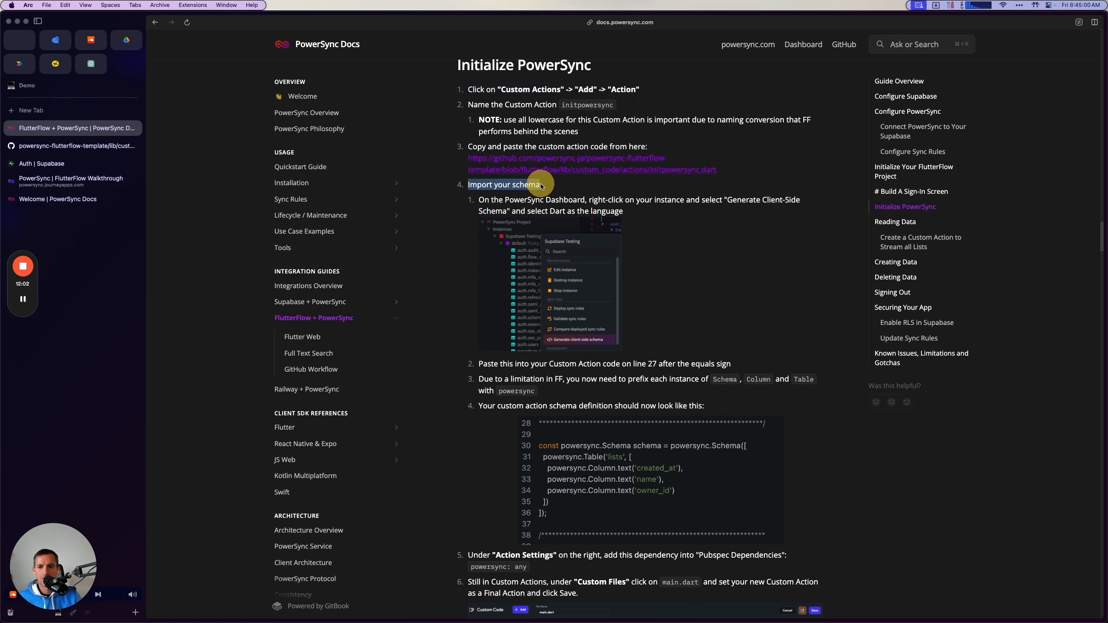
pyautogui.moveTo(474, 198); pyautogui.dragTo(642, 218)
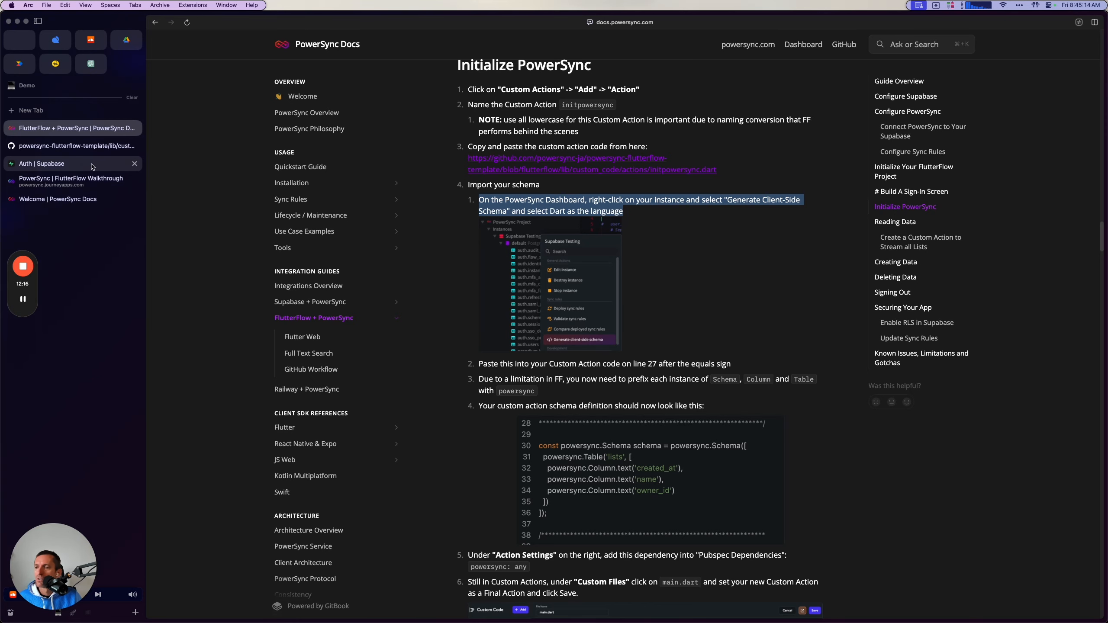
# In the PowerSync dashboard, close the Edit Instance dialog, generate the Supabase Testing instance's client-side schema for Dart, and copy all of it.
pyautogui.click(87, 180)
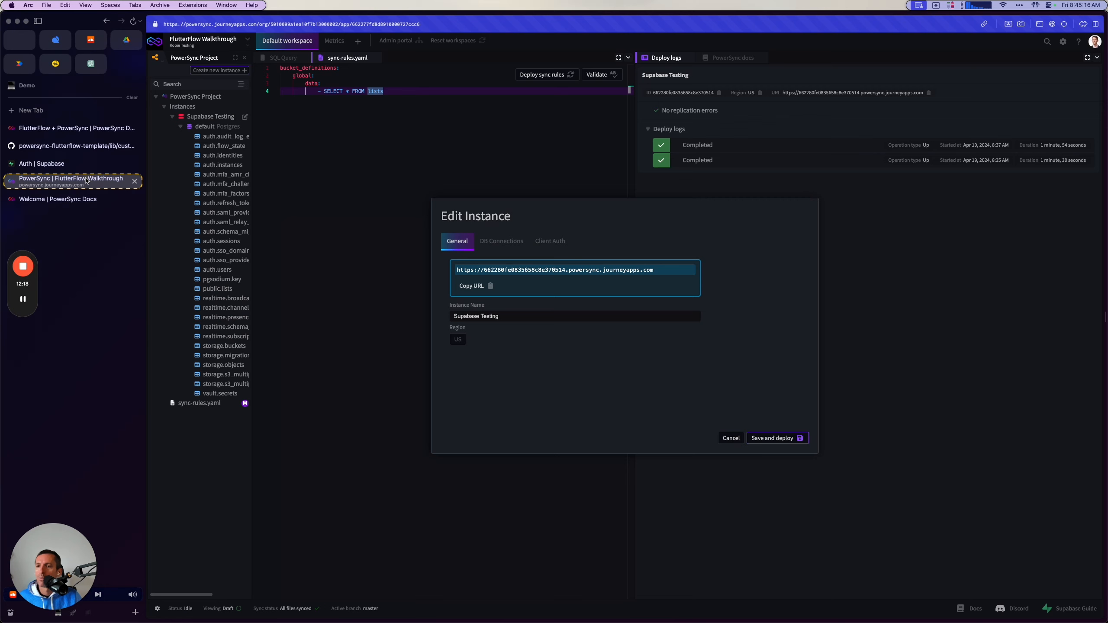
pyautogui.click(731, 438)
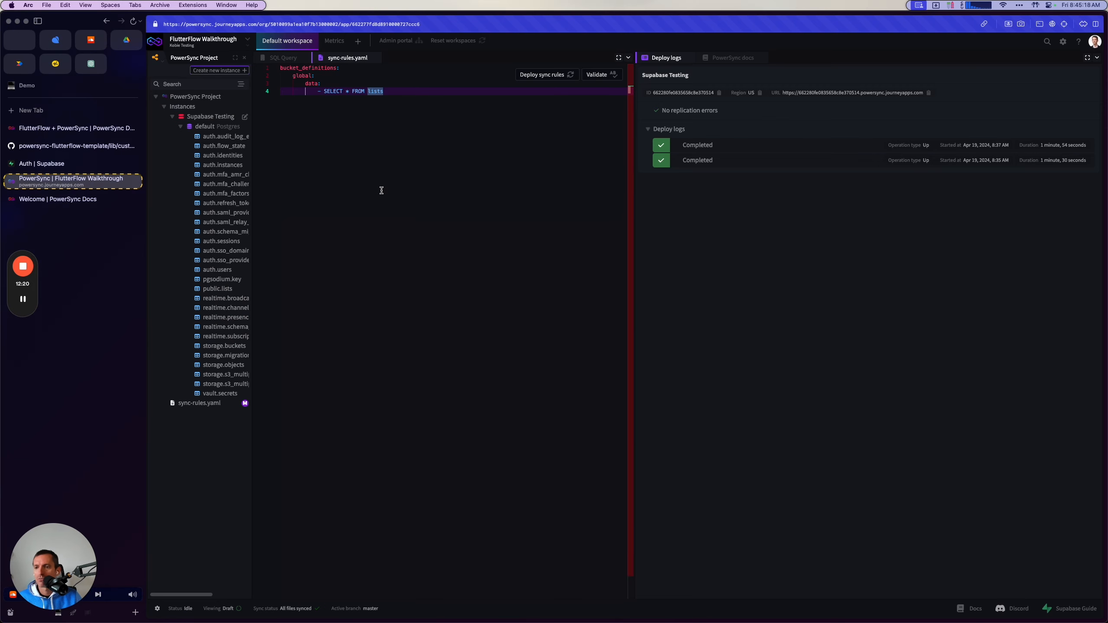
pyautogui.rightClick(225, 117)
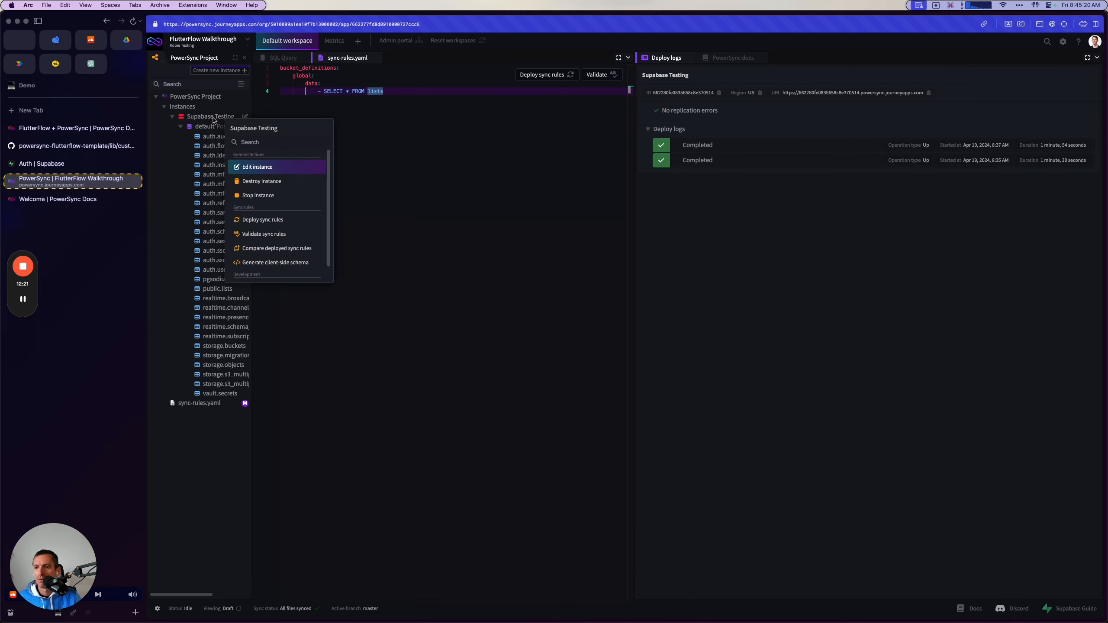
pyautogui.click(213, 120)
pyautogui.rightClick(212, 120)
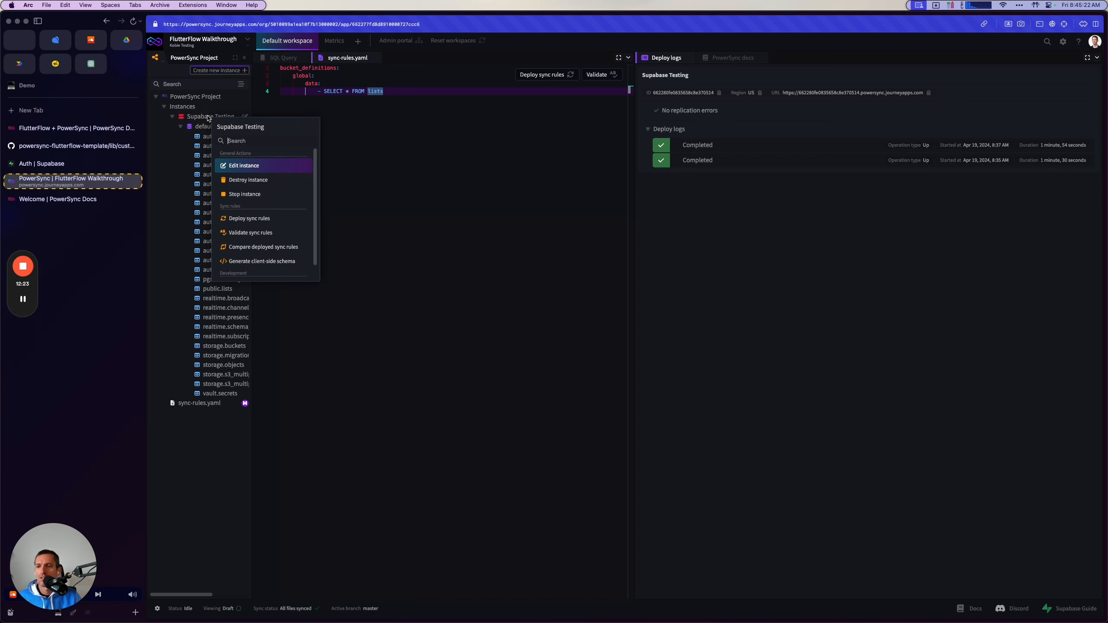
pyautogui.scroll(-1, 281, 236)
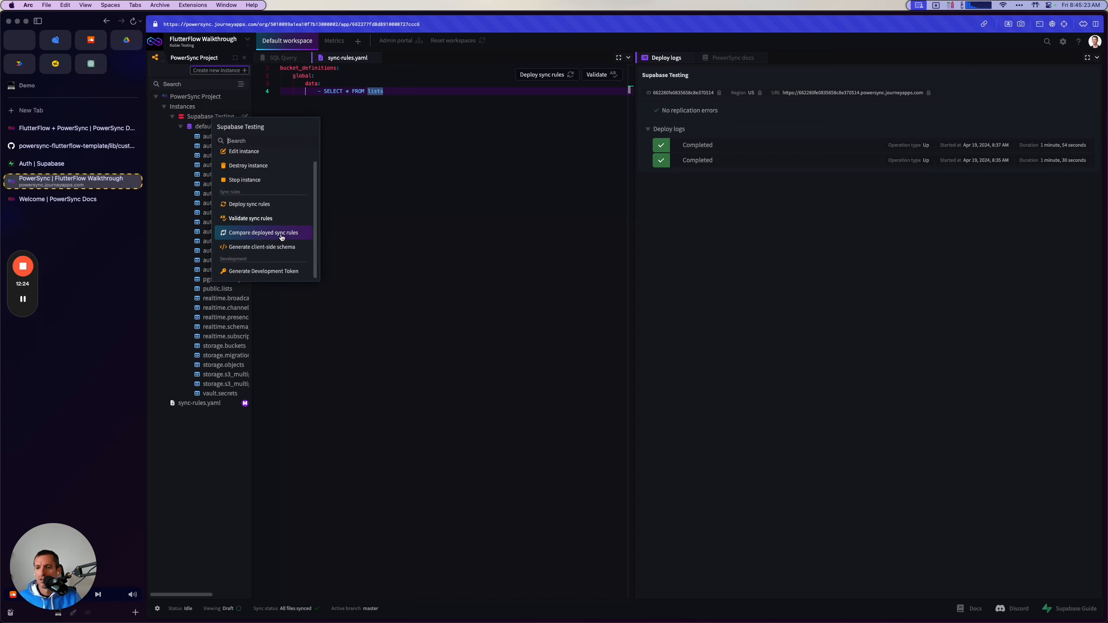
pyautogui.click(242, 247)
pyautogui.click(645, 369)
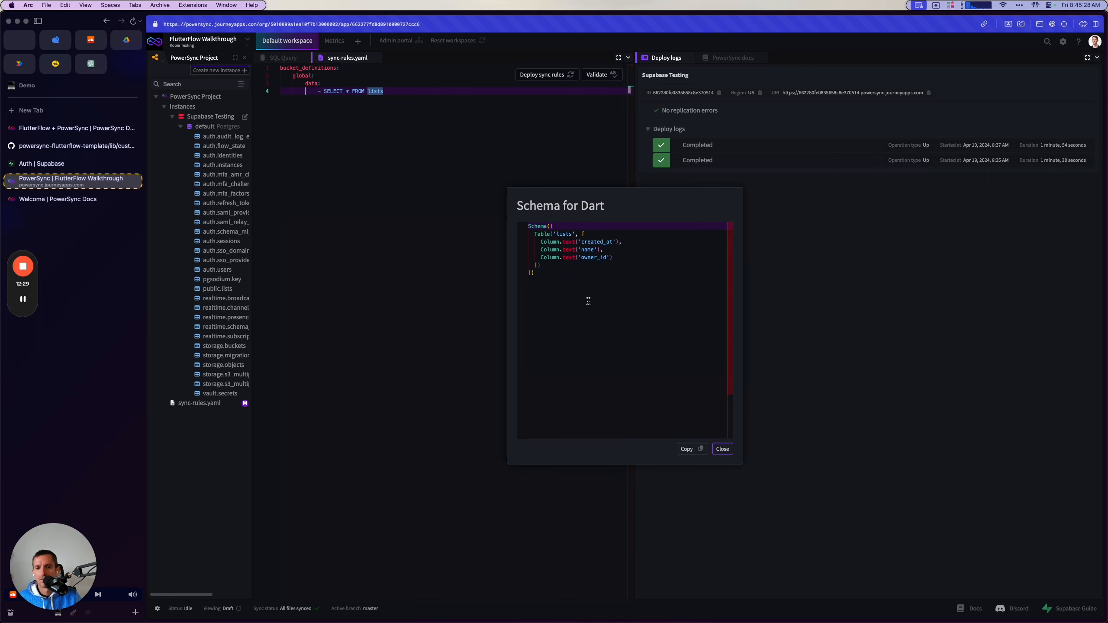
pyautogui.moveTo(590, 301); pyautogui.dragTo(480, 209)
pyautogui.press('super+c')
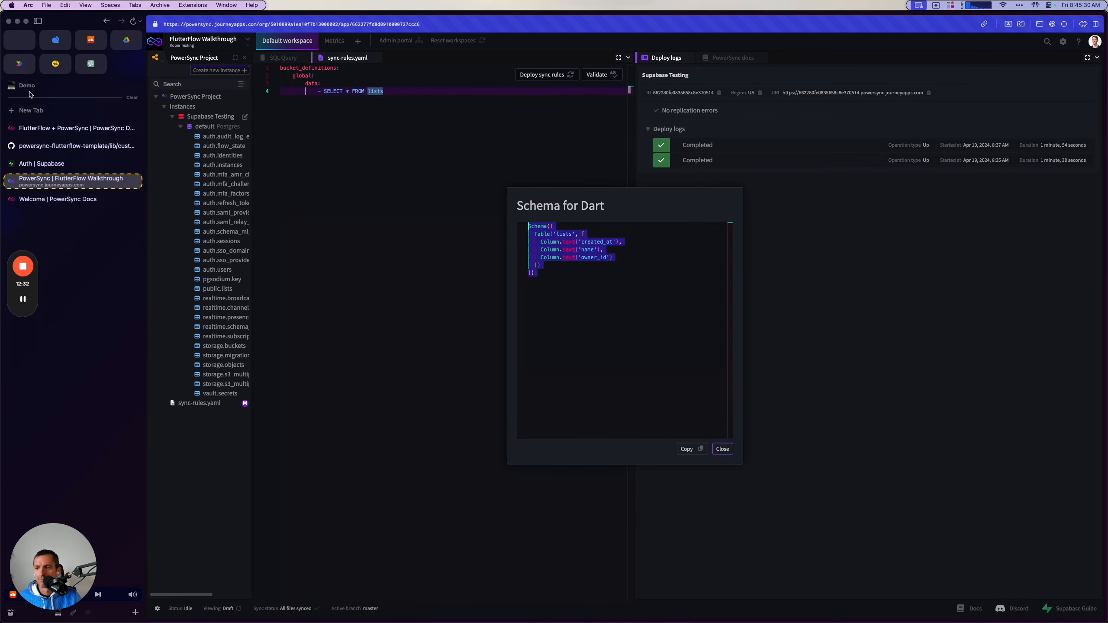
# Switch to FlutterFlow and replace the PASTE GENERATED SCHEMA HERE placeholder with the copied schema, removing the extra blank line after it.
pyautogui.press('super+Tab')
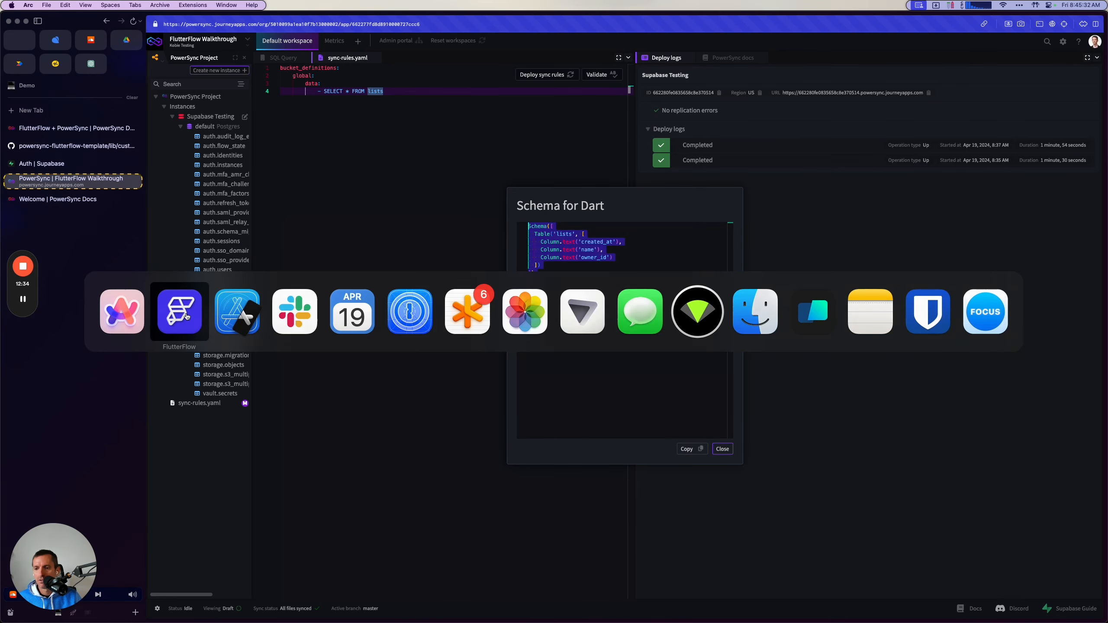
pyautogui.scroll(20, 264, 252)
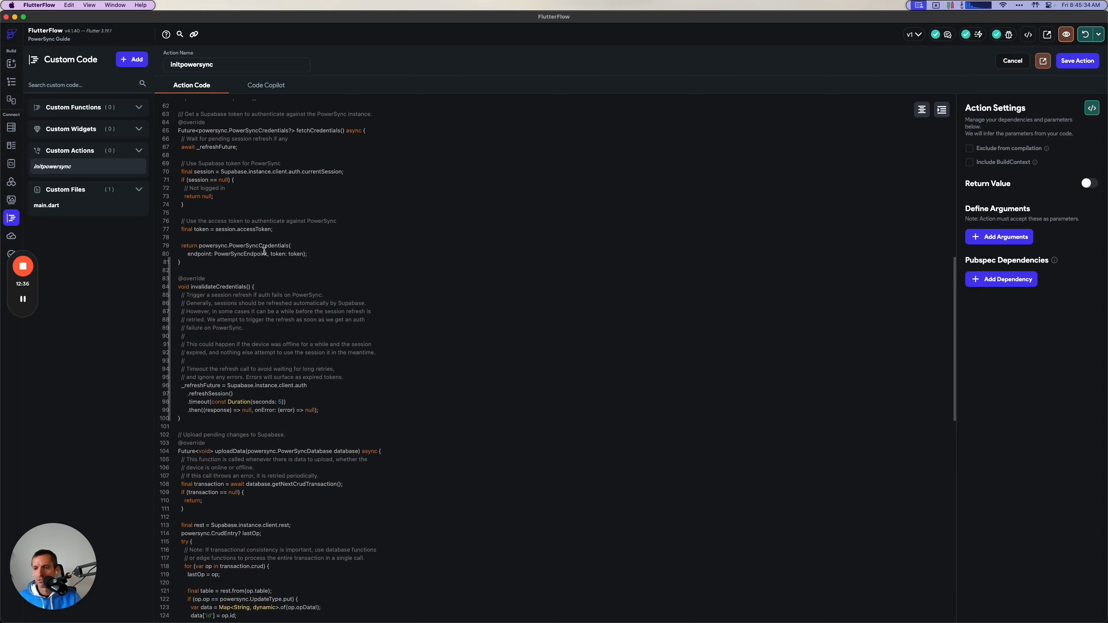
pyautogui.scroll(-2, 264, 355)
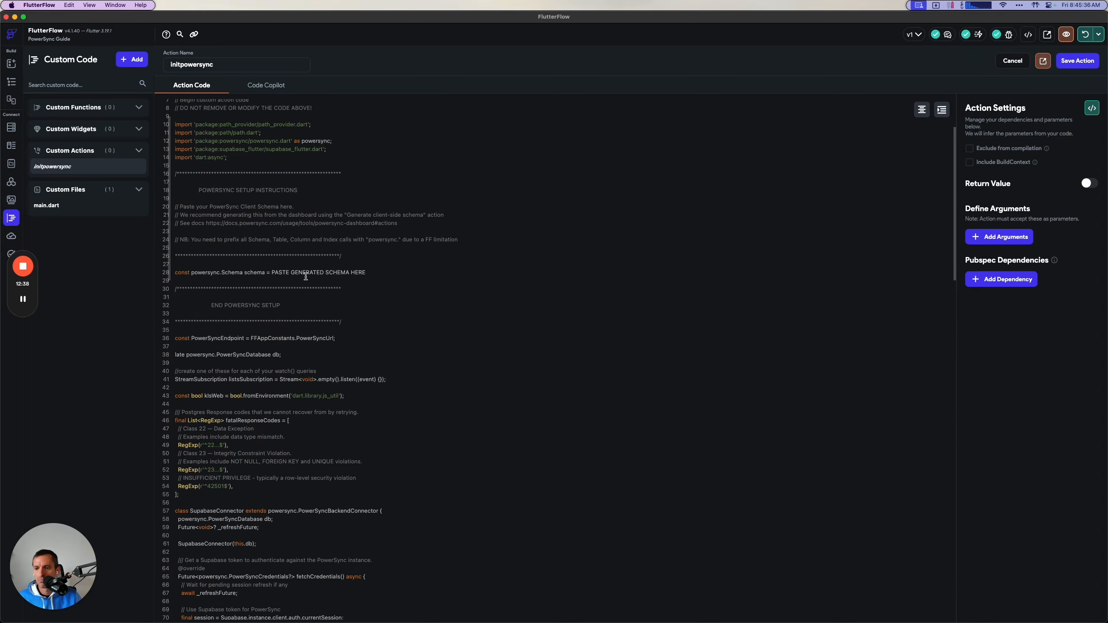
pyautogui.moveTo(271, 272); pyautogui.dragTo(396, 268)
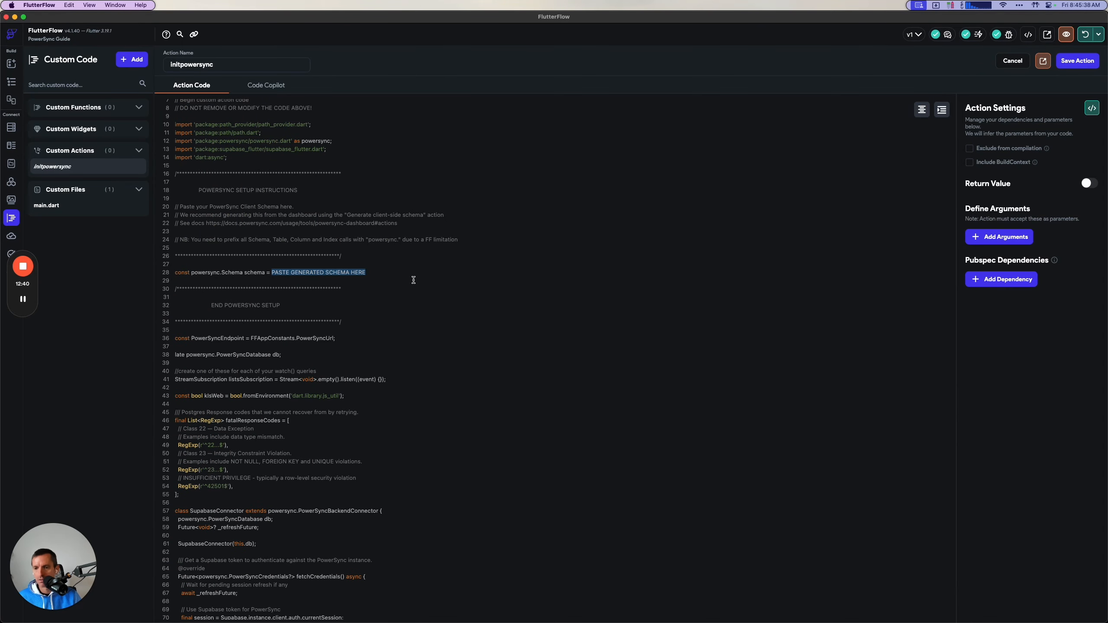
pyautogui.press('super+v')
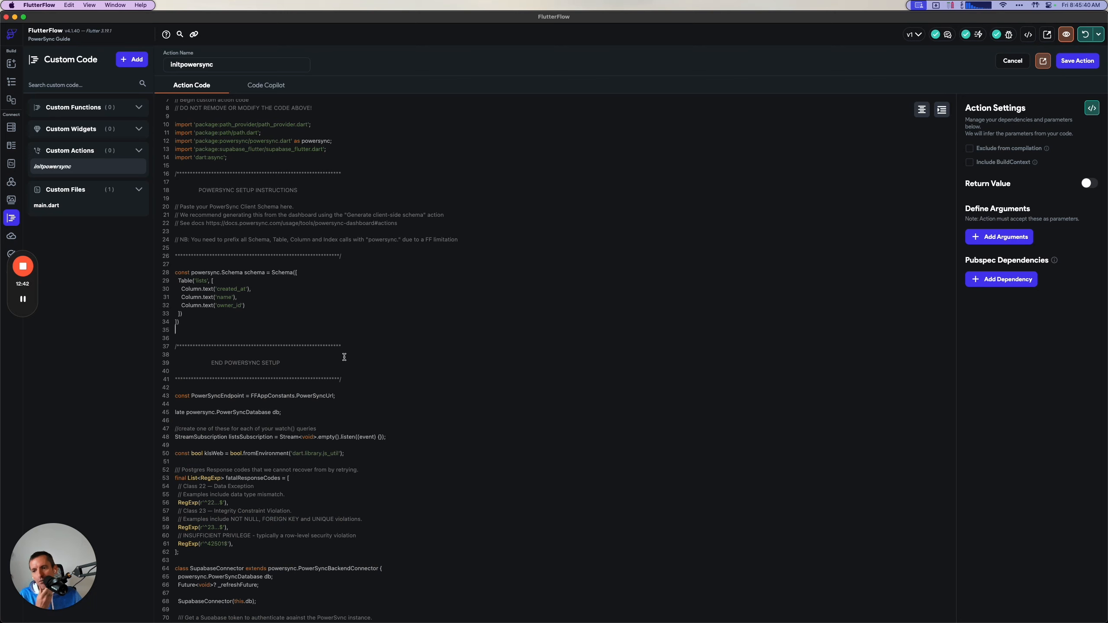
pyautogui.press('BackSpace')
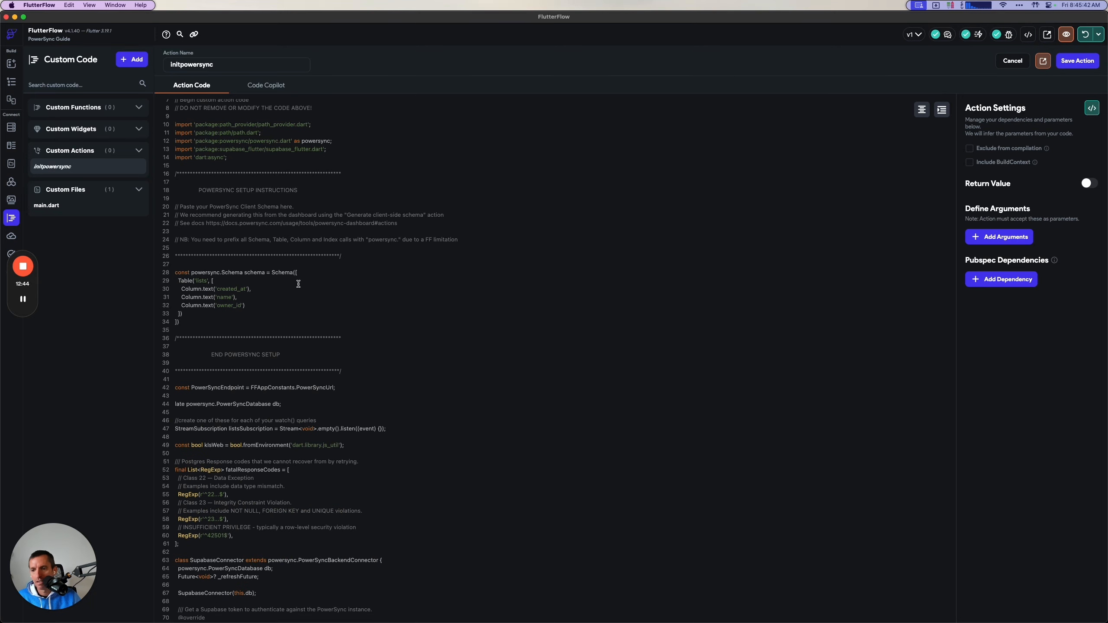
# Prefix the Schema, Table and all three Column calls in the schema definition with "powersync.".
pyautogui.click(271, 273)
pyautogui.write('powersync')
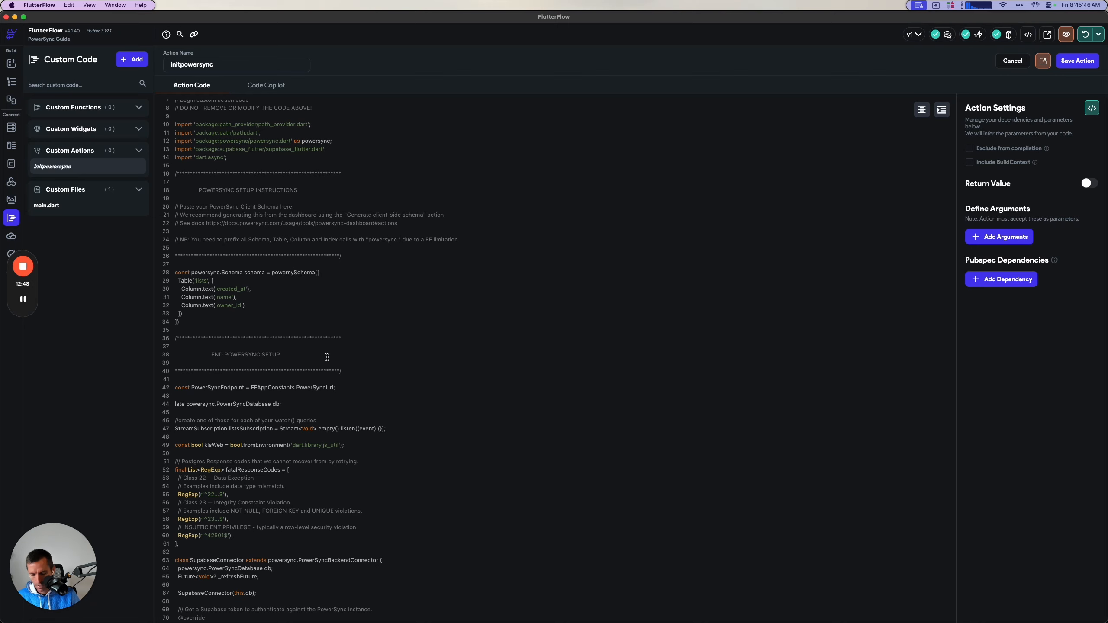
pyautogui.write('.')
pyautogui.moveTo(271, 273); pyautogui.dragTo(302, 273)
pyautogui.press('super+c')
pyautogui.click(179, 284)
pyautogui.click(310, 272)
pyautogui.click(178, 280)
pyautogui.press('super+v')
pyautogui.click(182, 289)
pyautogui.press('super+v')
pyautogui.click(181, 298)
pyautogui.press('super+v')
pyautogui.click(181, 305)
pyautogui.press('super+v')
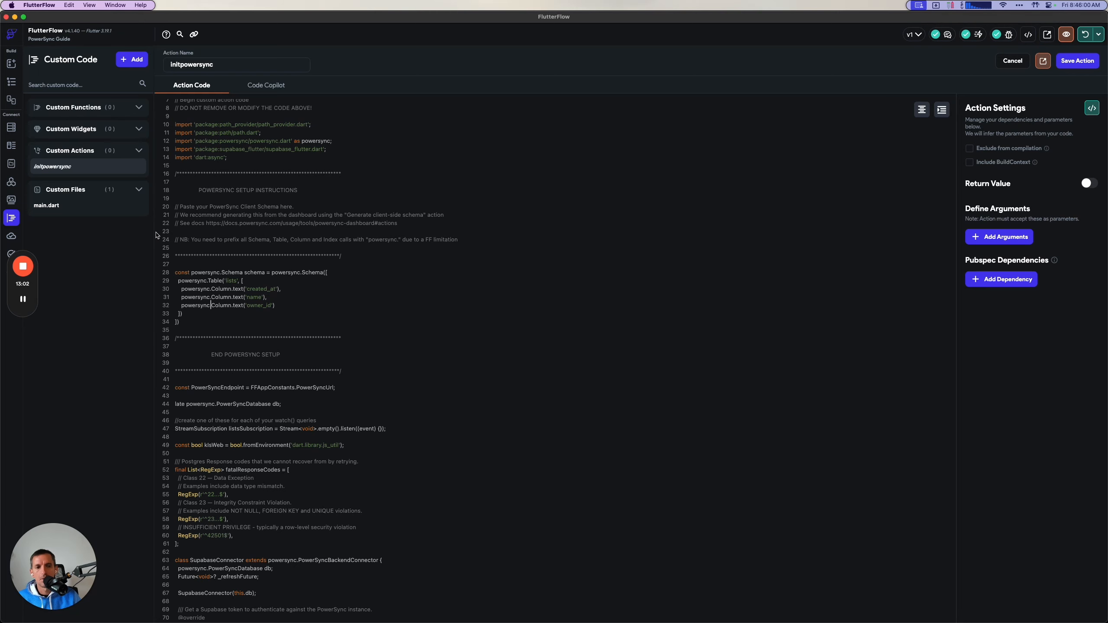
# Return to the guide in the browser and review the schema example, the Pubspec dependency and main.dart instructions, and the checkpoint.
pyautogui.press('super+Tab')
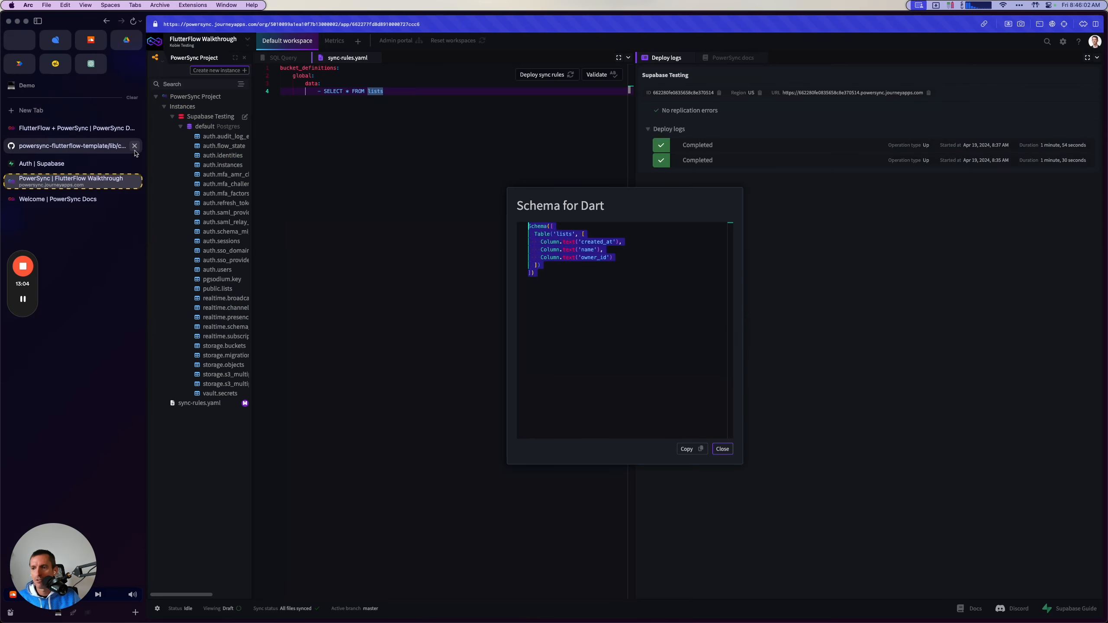
pyautogui.click(86, 129)
pyautogui.scroll(-5, 560, 459)
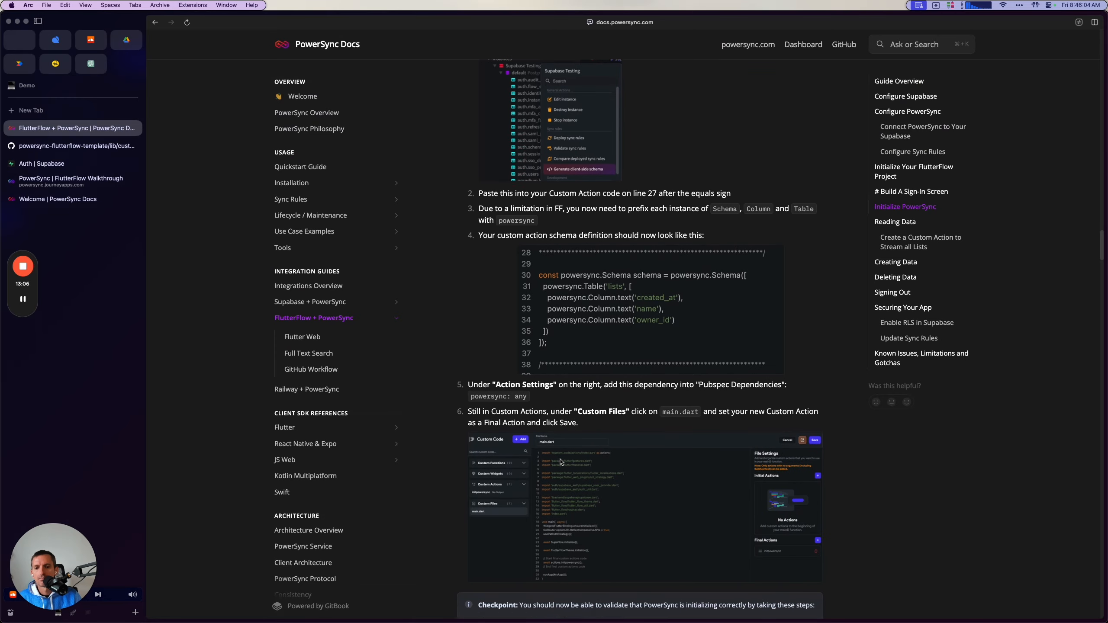
pyautogui.scroll(-4, 560, 459)
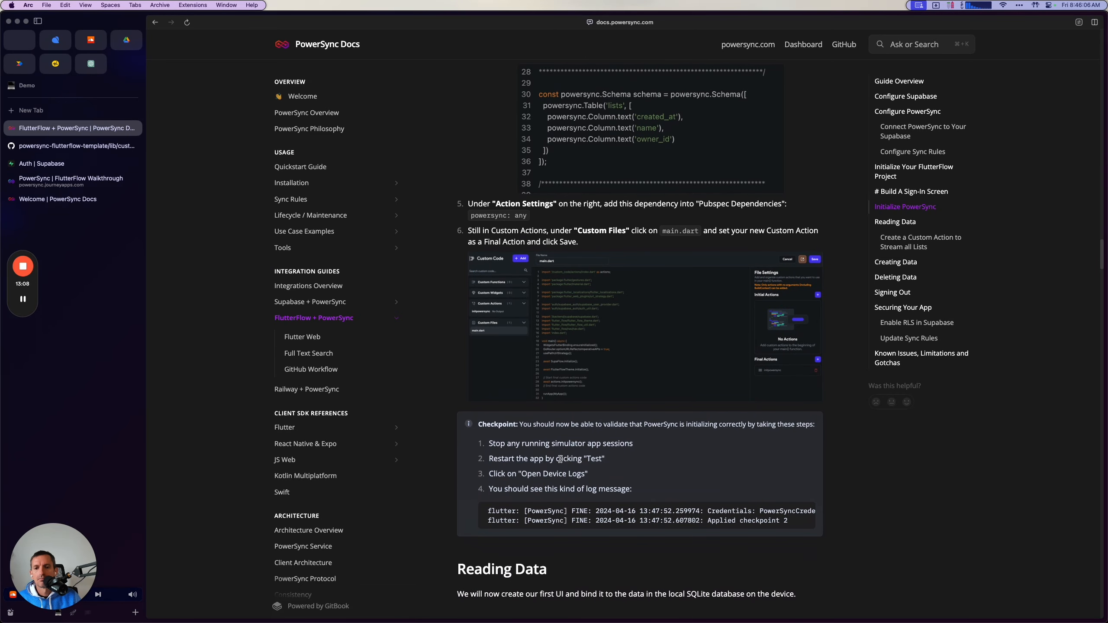
pyautogui.scroll(-1, 561, 459)
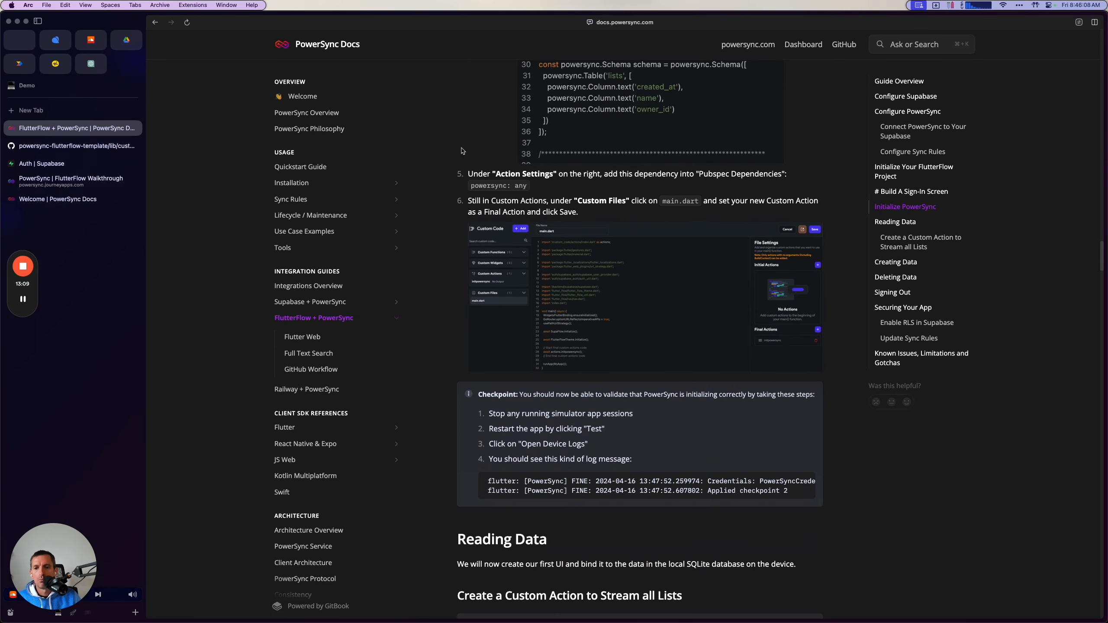
pyautogui.scroll(11, 454, 188)
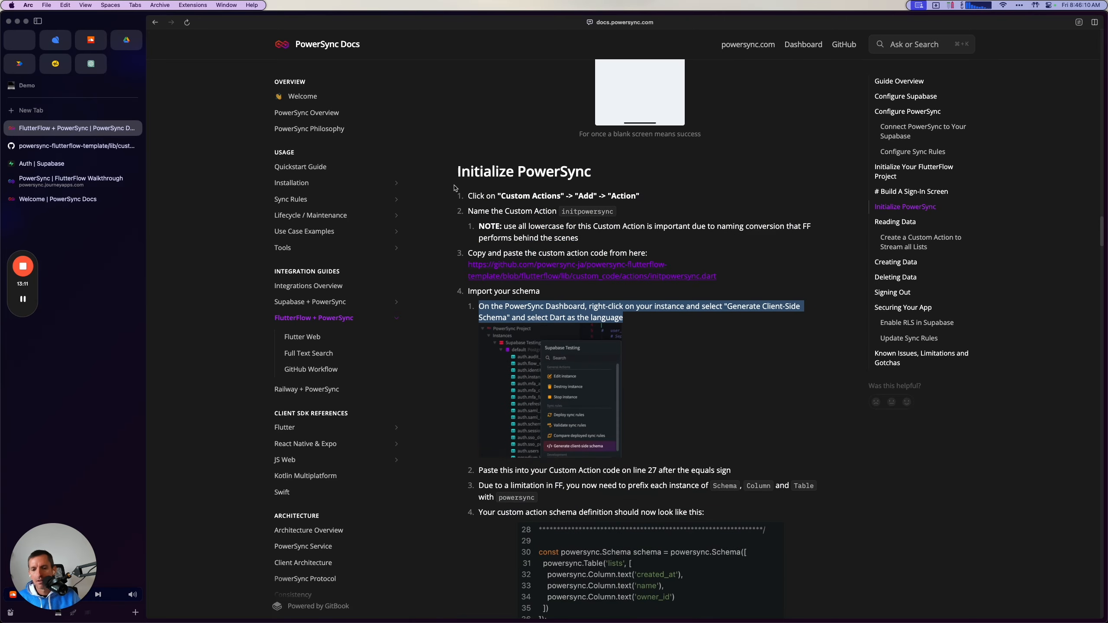
pyautogui.click(23, 299)
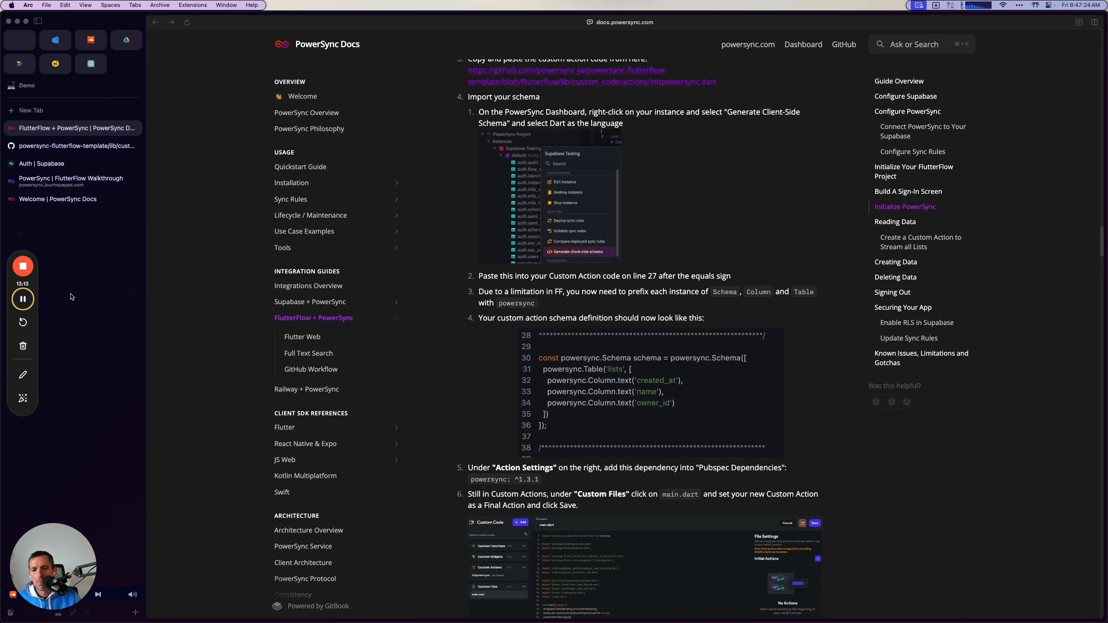
# Add a pubspec dependency to the initpowersync action in FlutterFlow, using powersync: ^1.3.1 copied from the guide.
pyautogui.press('super+Tab')
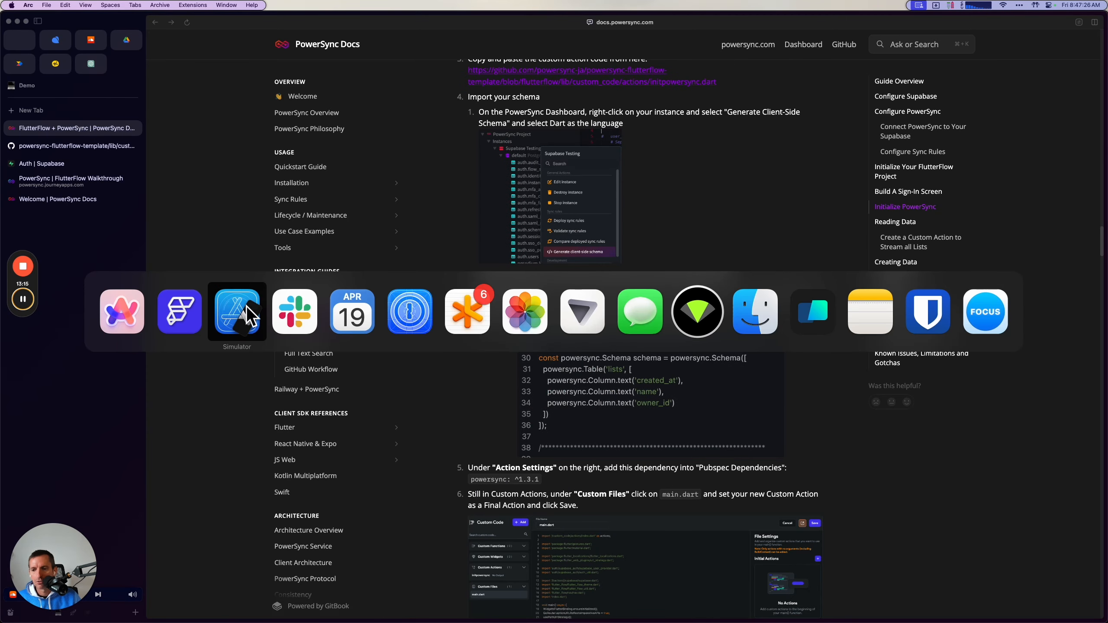
pyautogui.press('super+Tab')
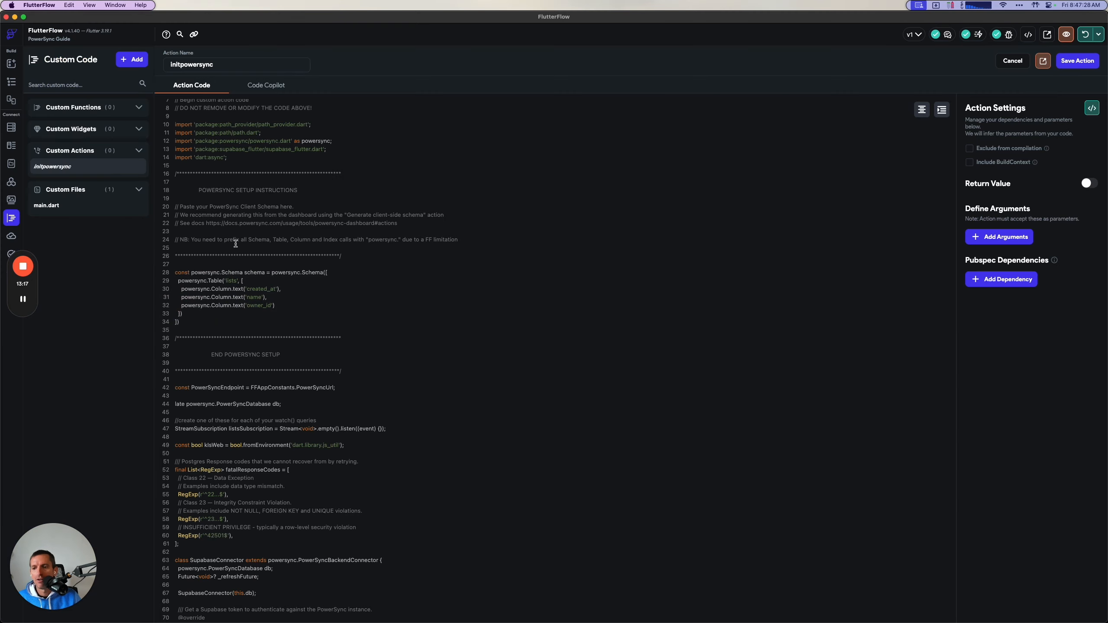
pyautogui.click(989, 288)
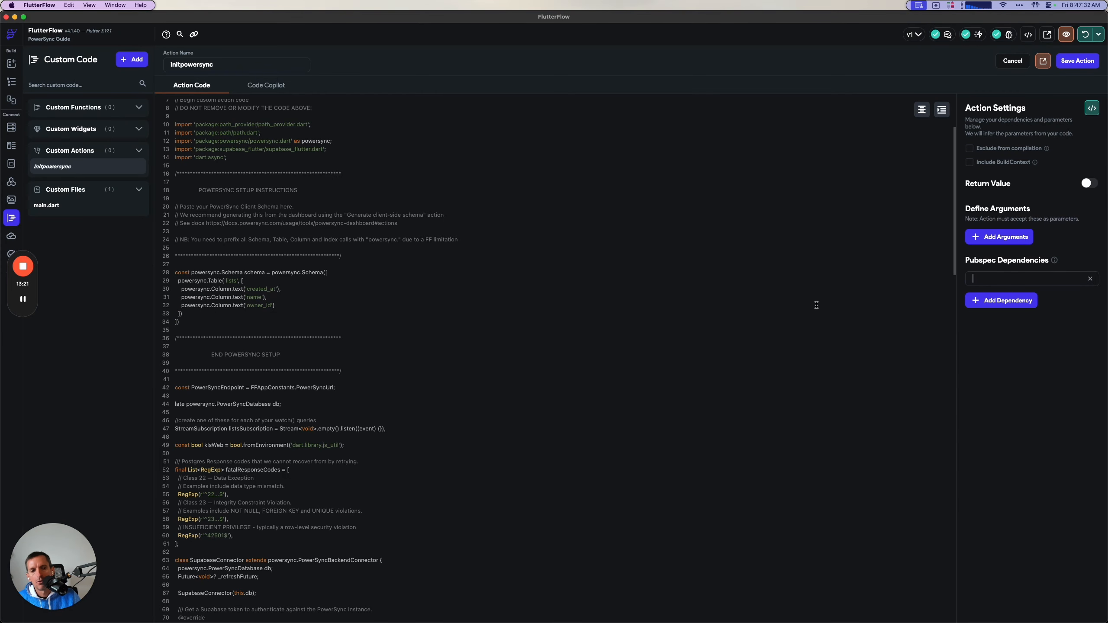
pyautogui.press('super+Tab')
pyautogui.press('super+Tab')
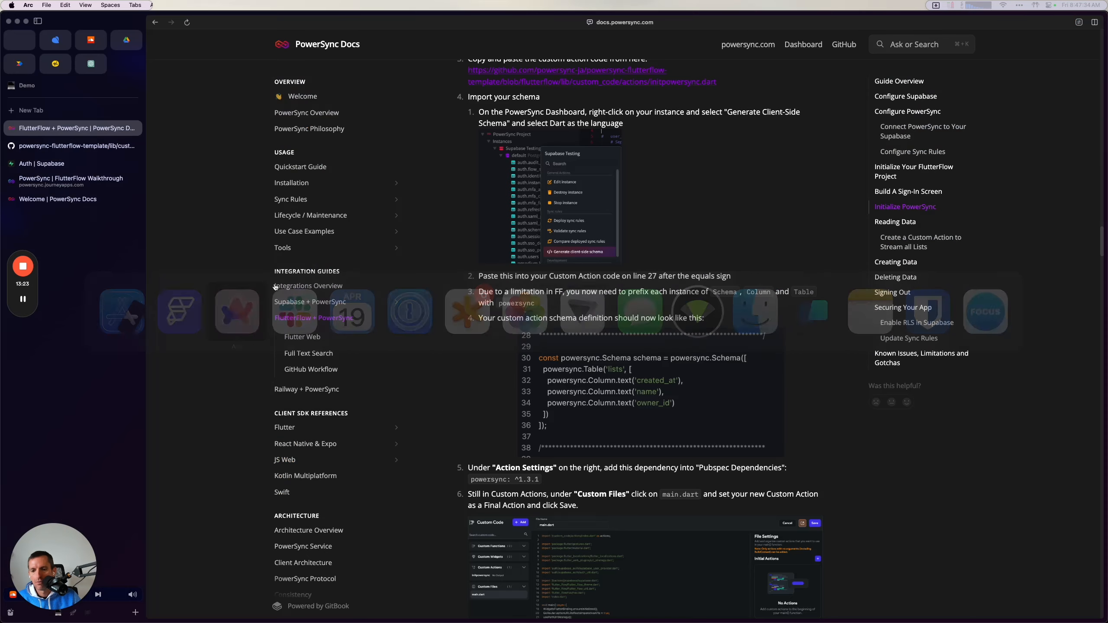
pyautogui.moveTo(476, 480); pyautogui.dragTo(541, 480)
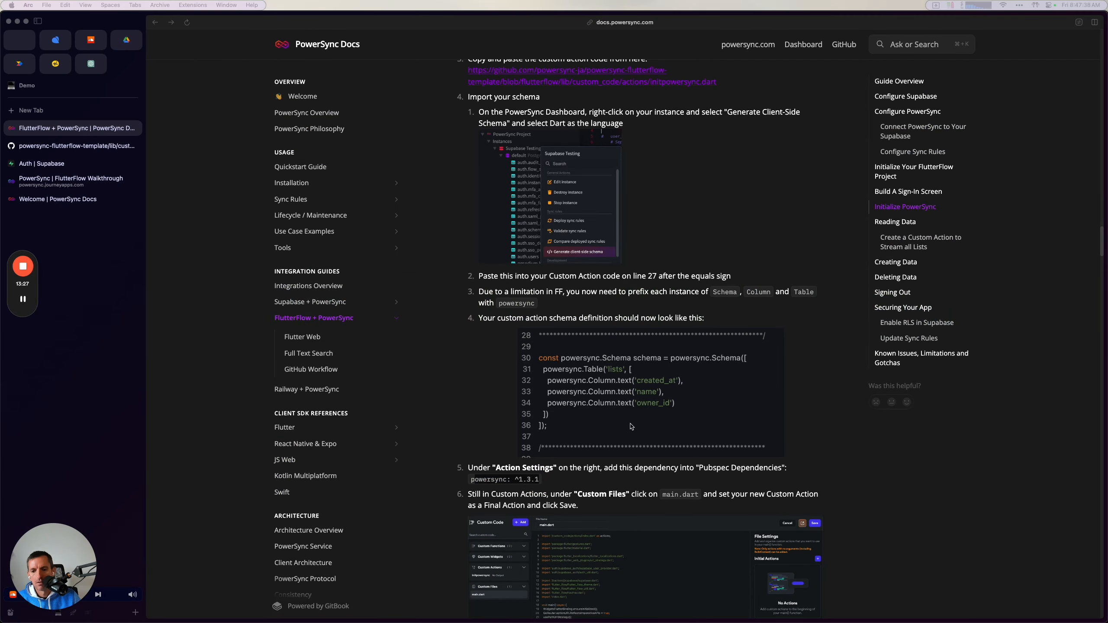
pyautogui.press('super+Tab')
pyautogui.click(999, 275)
pyautogui.write('powersync: ^1.3.1')
# Switch to the browser, search pub.dev for powersync in a new tab, and open the powersync package page to check its version.
pyautogui.press('super+Tab')
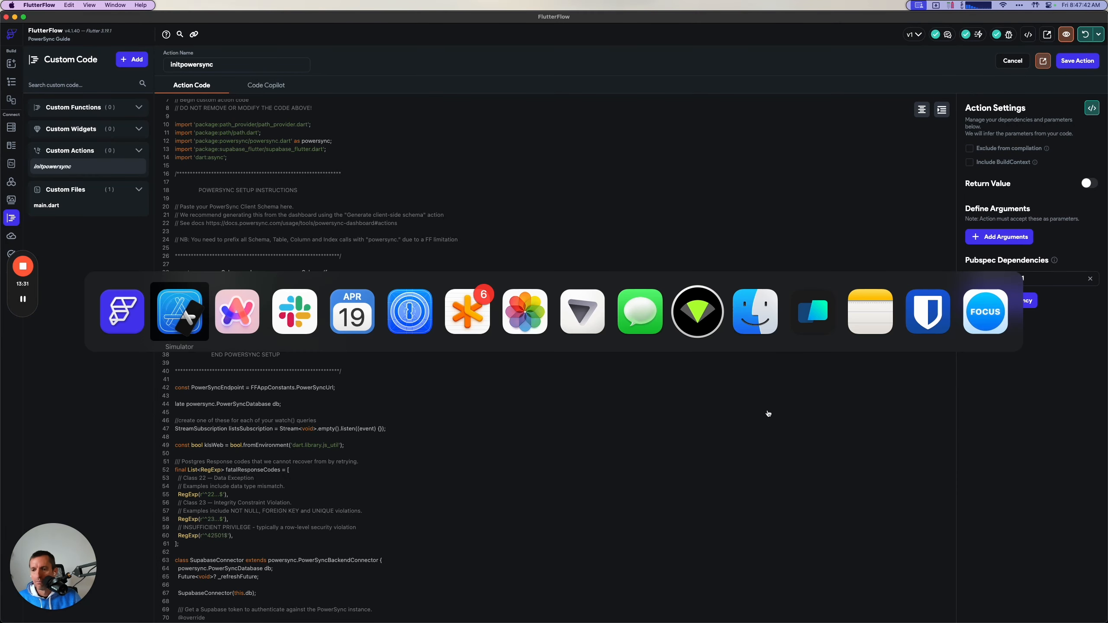
pyautogui.press('super+t')
pyautogui.write('pub.dev')
pyautogui.press('Return')
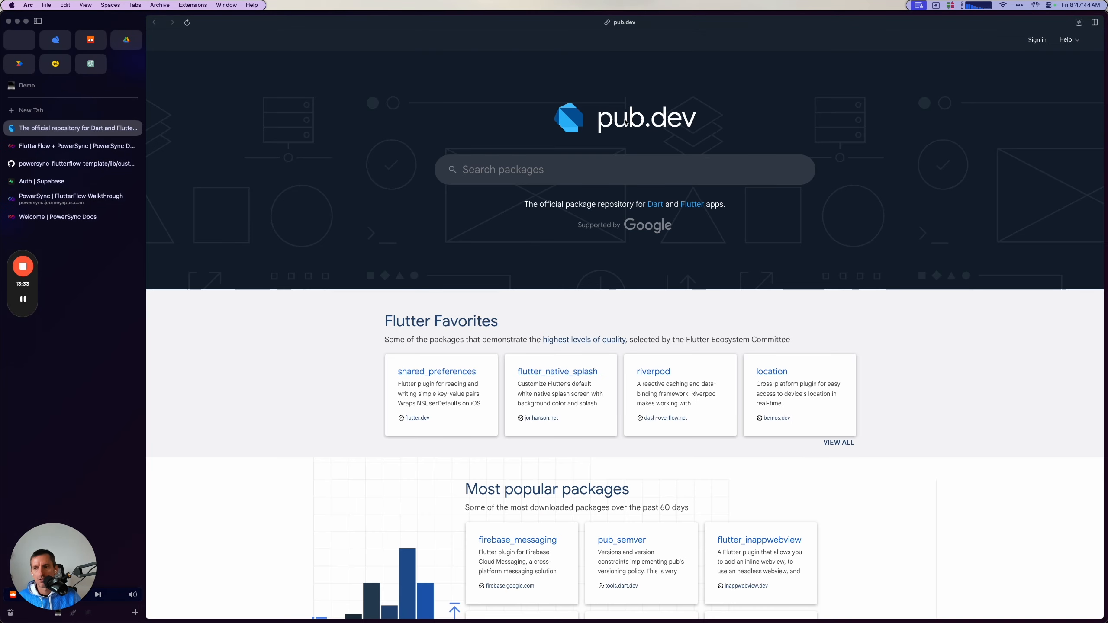
pyautogui.click(568, 169)
pyautogui.write('powersync')
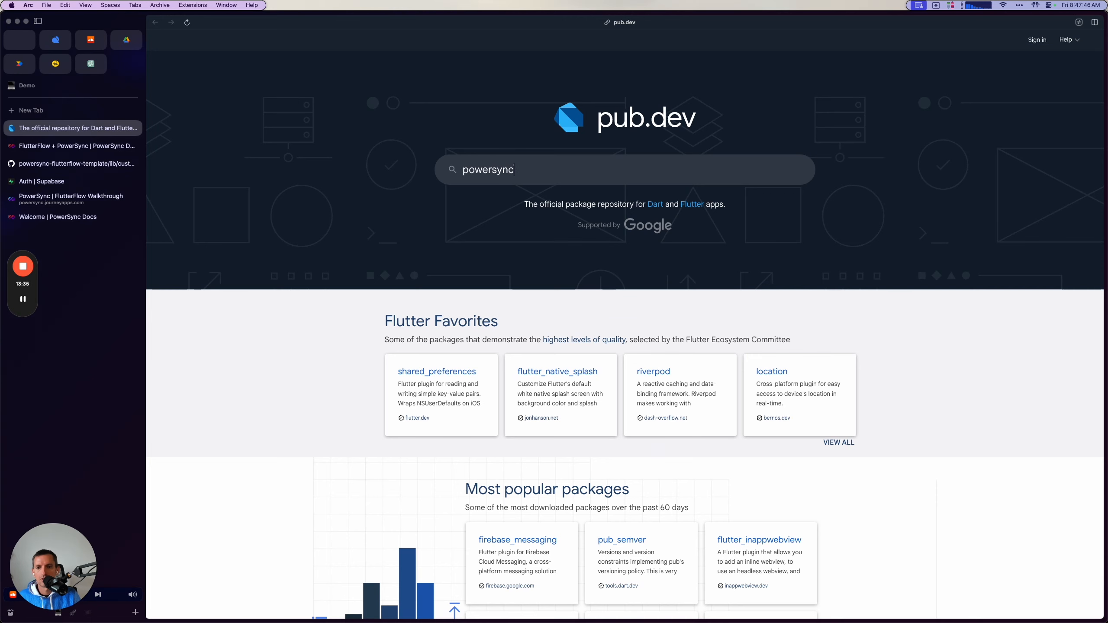
pyautogui.press('Return')
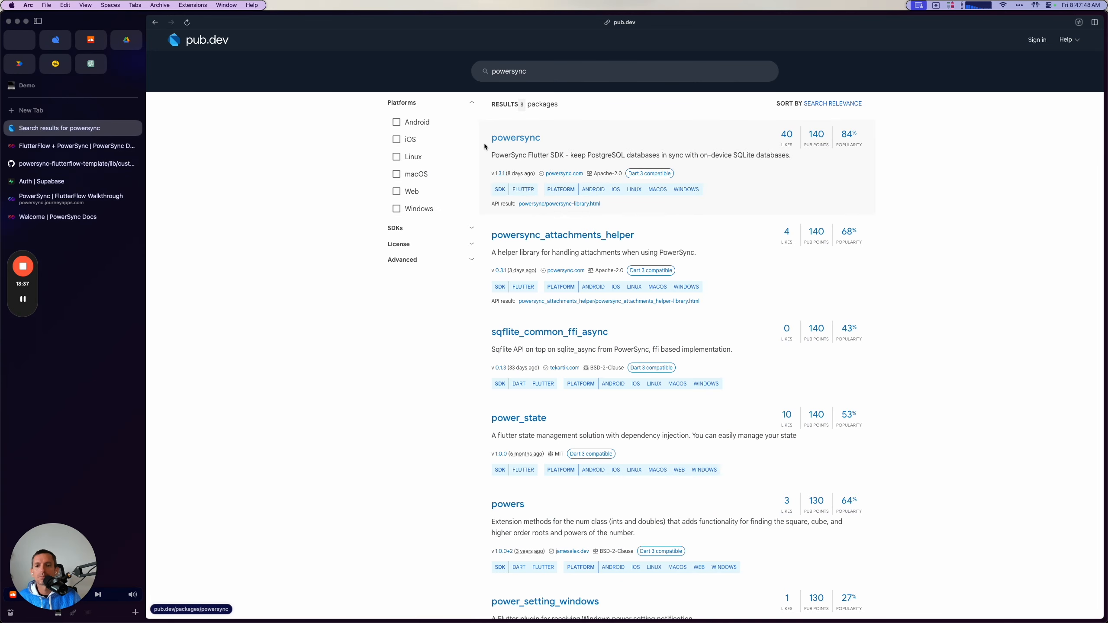
pyautogui.click(502, 139)
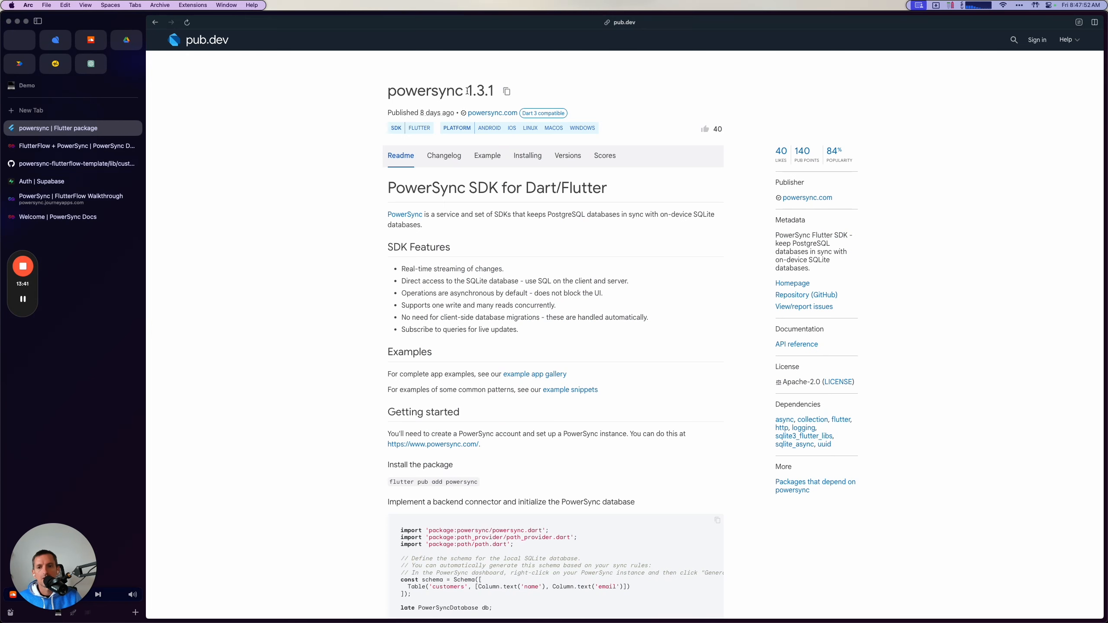
# Check the guide's main.dart Final Action instruction in the browser and return to the initpowersync action in FlutterFlow.
pyautogui.press('super+Tab')
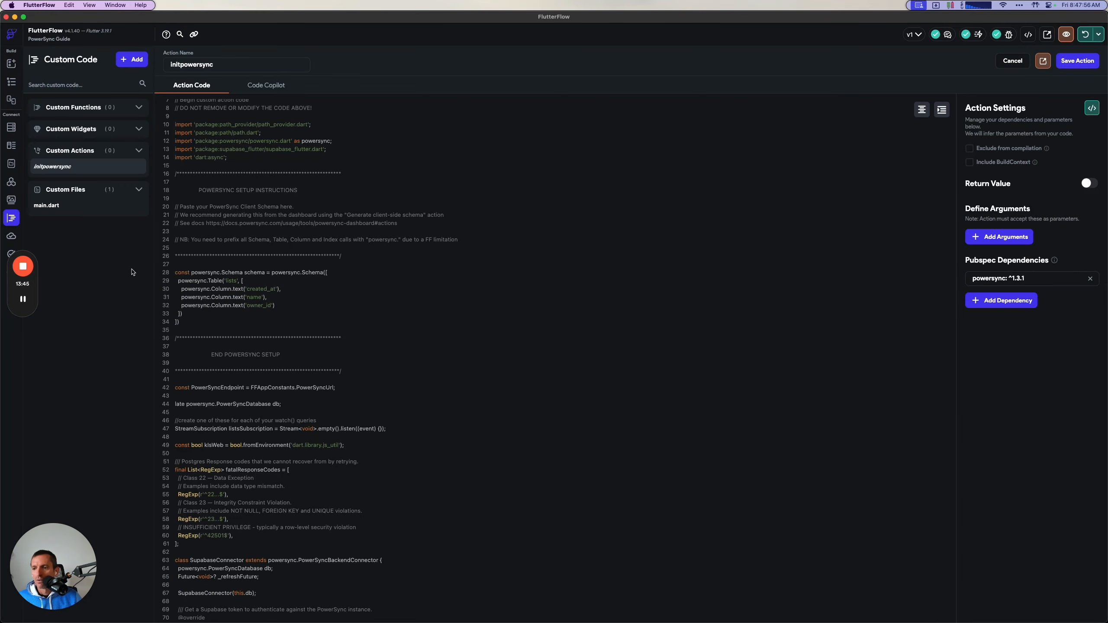
pyautogui.press('super+Tab')
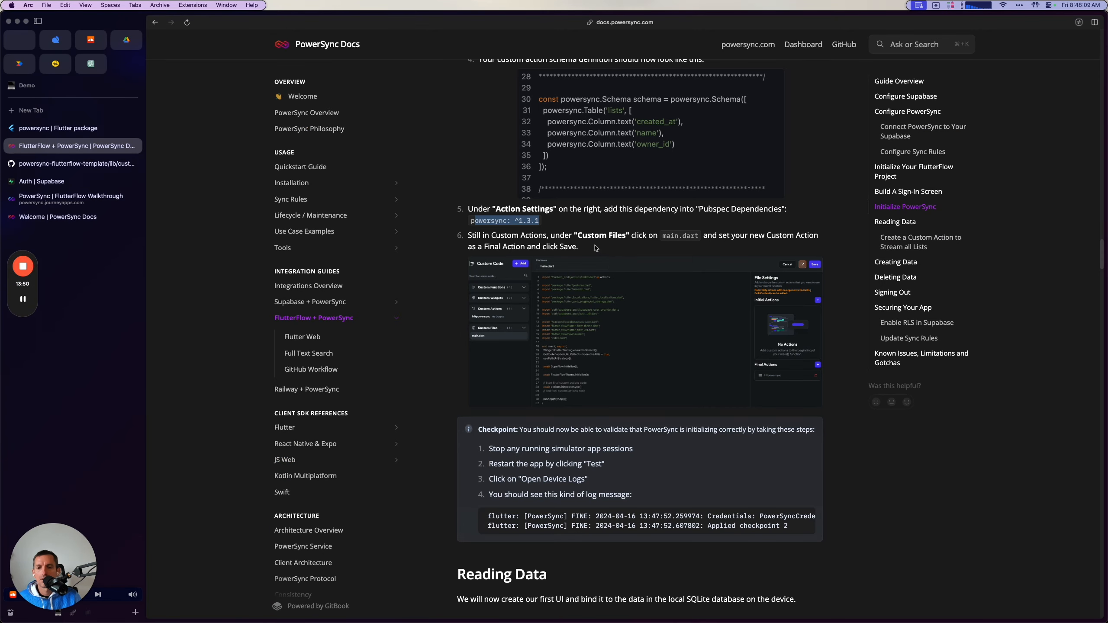
pyautogui.press('super+Tab')
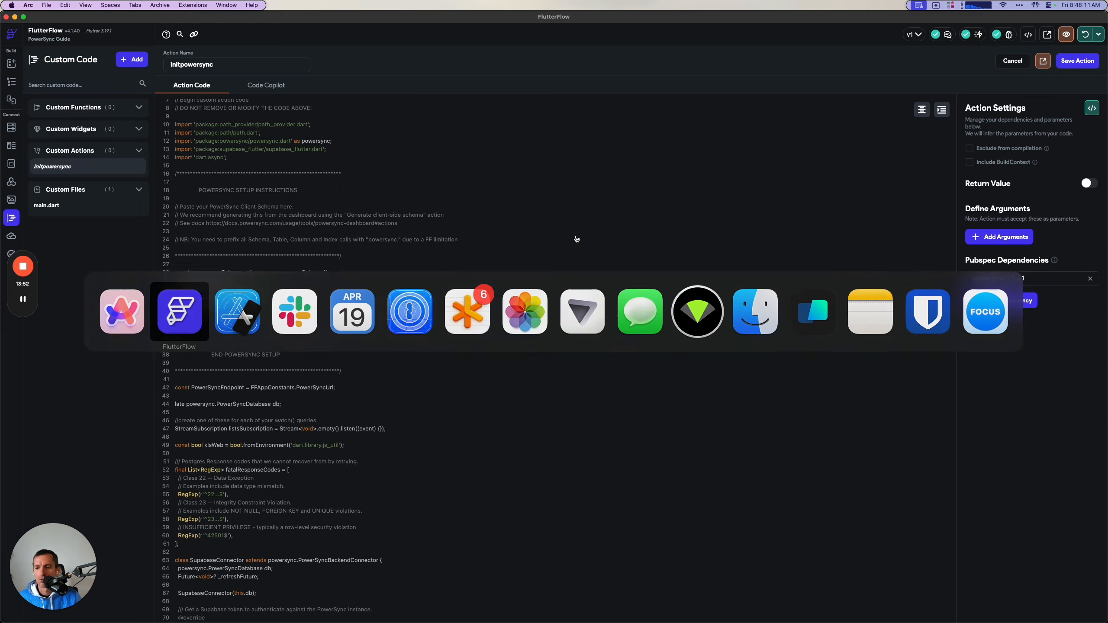
pyautogui.click(52, 210)
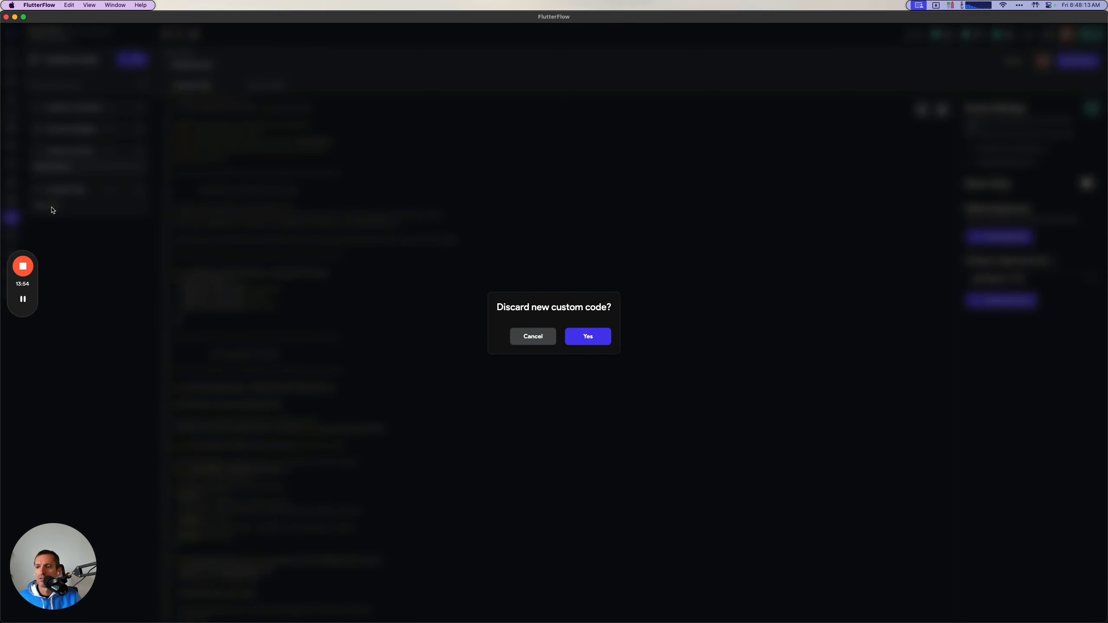
pyautogui.click(532, 336)
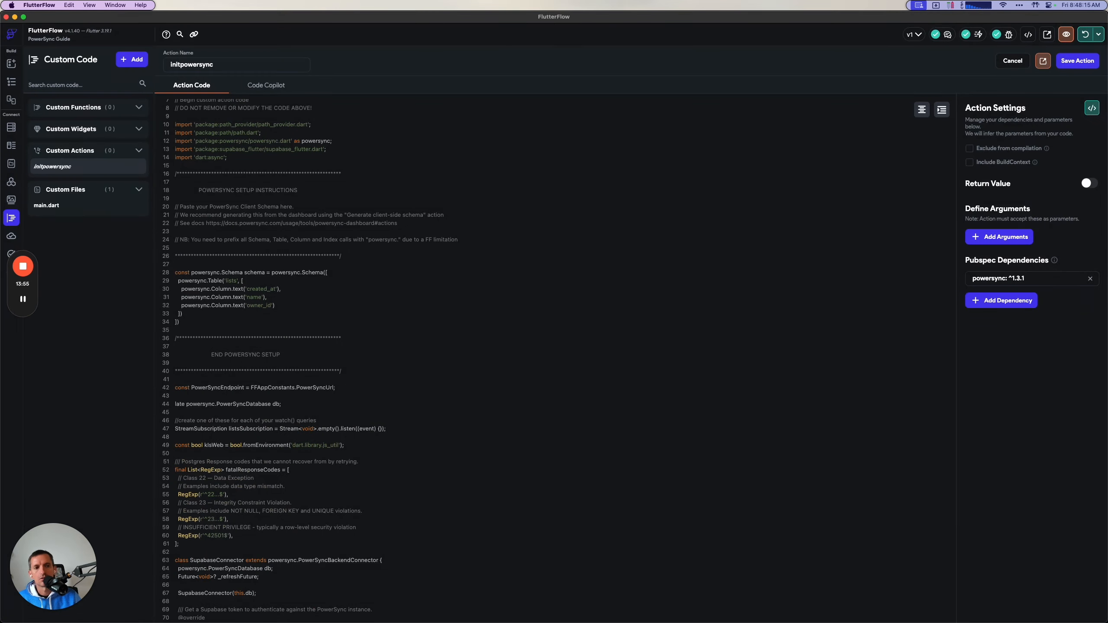
pyautogui.click(1066, 57)
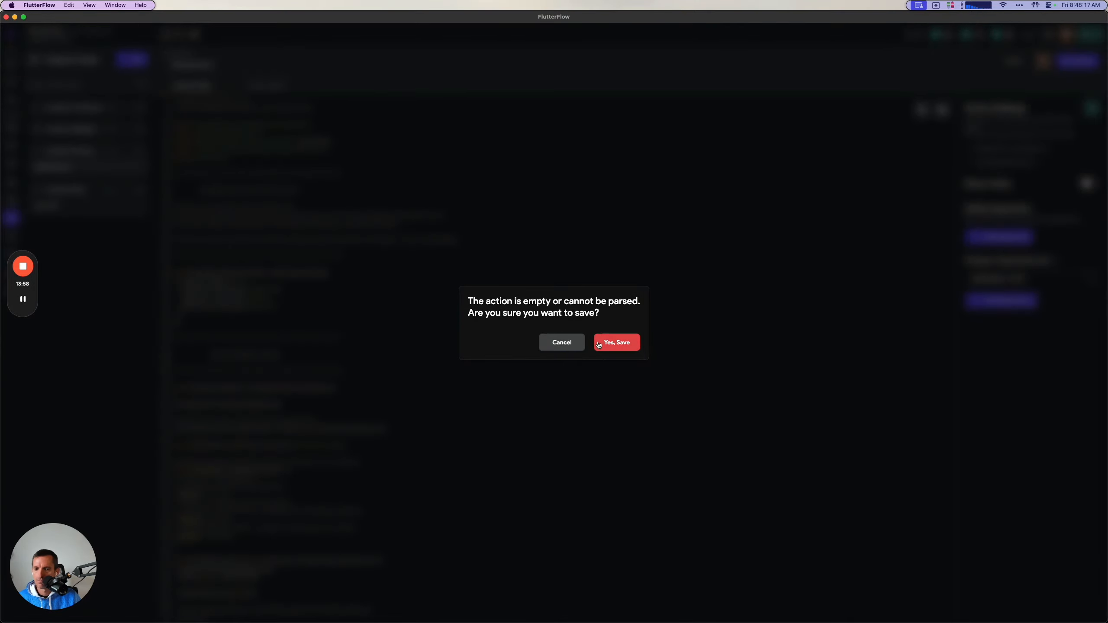
pyautogui.click(563, 345)
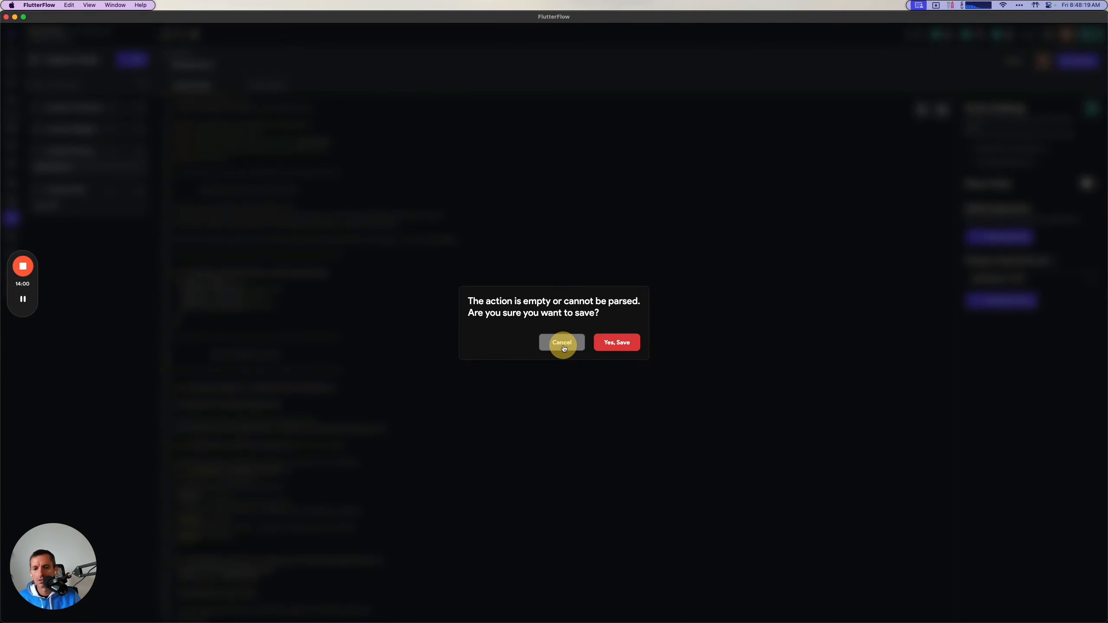
pyautogui.click(562, 345)
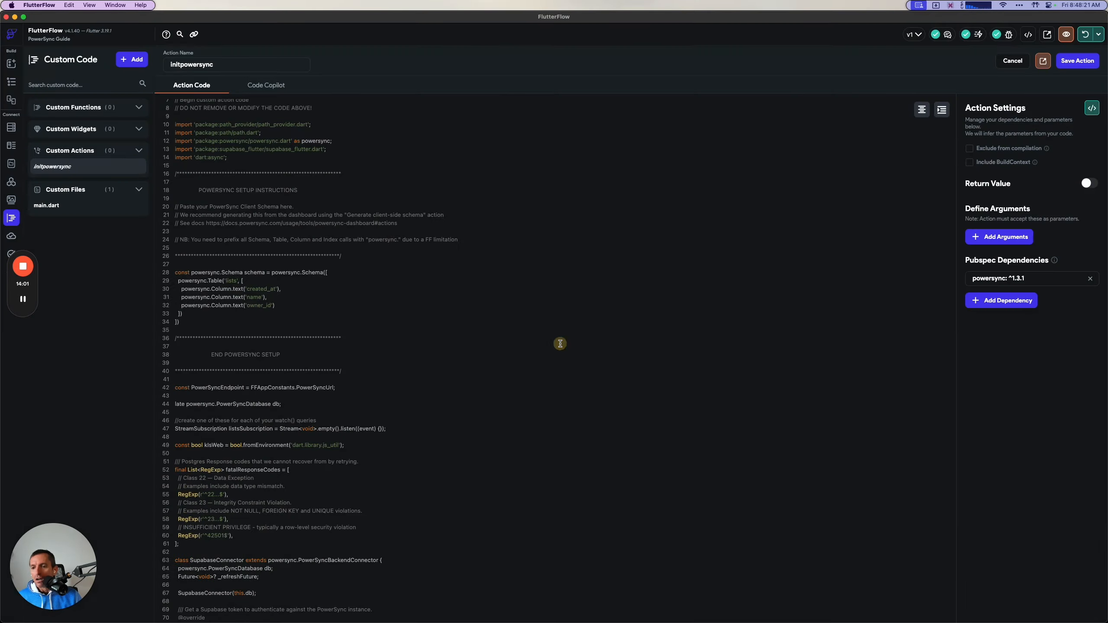
# Add the missing semicolon after the schema definition's closing bracket and save the initpowersync action.
pyautogui.click(267, 313)
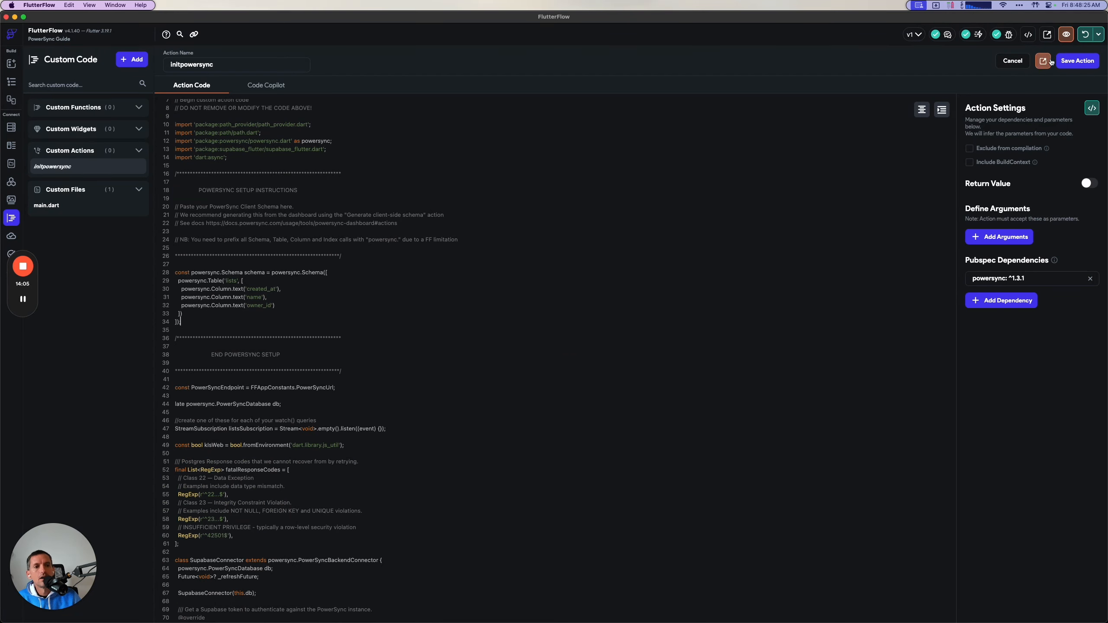
pyautogui.click(1067, 61)
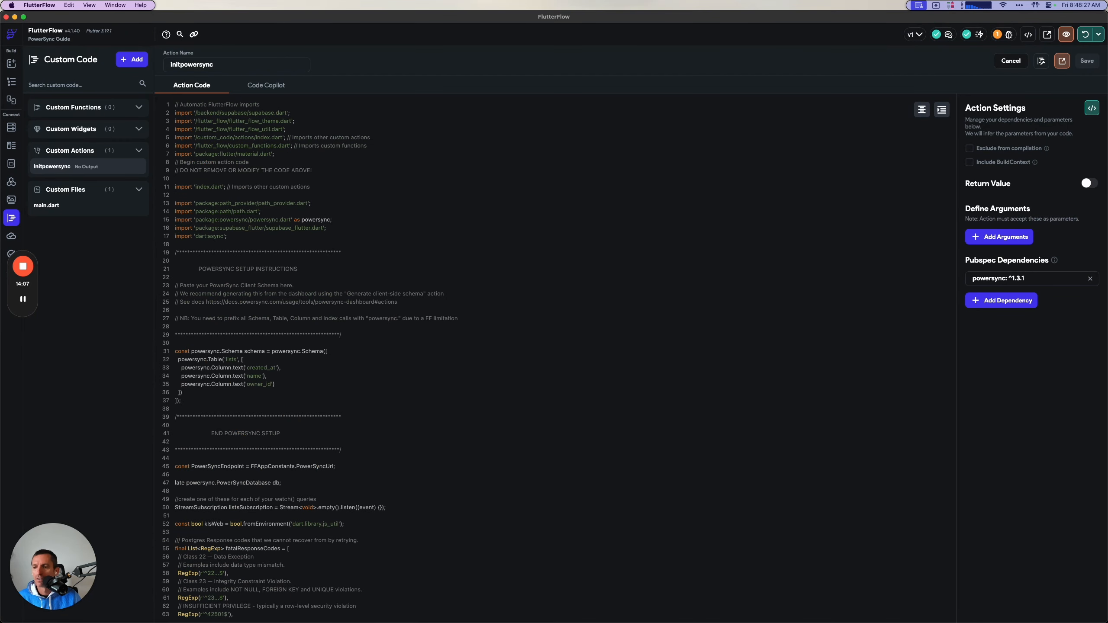
# Add initpowersync as a Final Action in the main.dart custom file, check the generated code, and save the file.
pyautogui.click(71, 208)
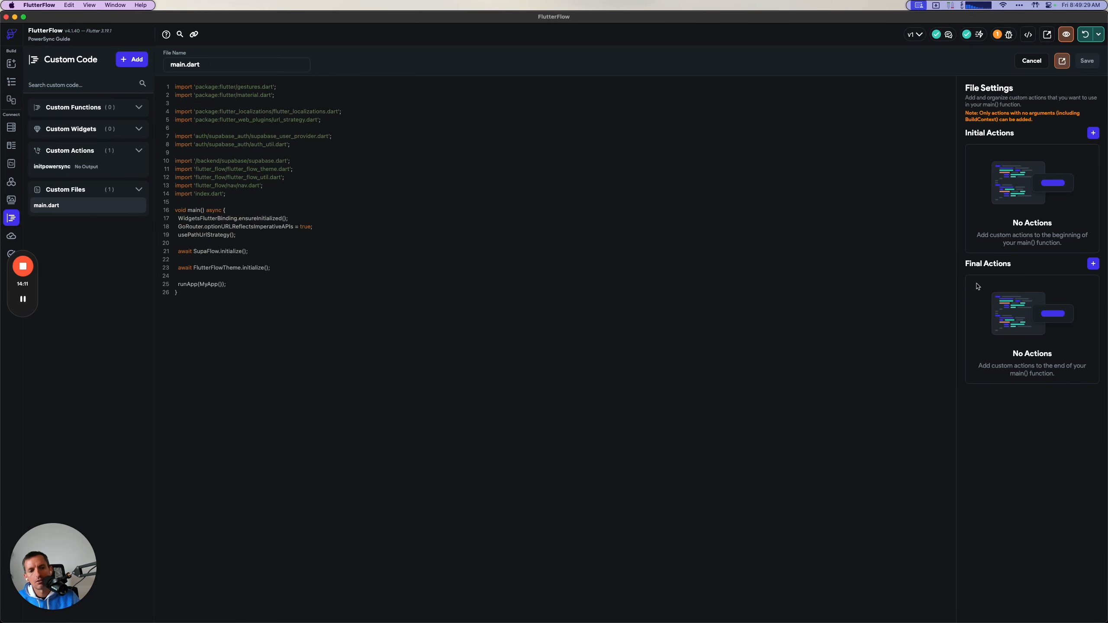
pyautogui.click(1094, 264)
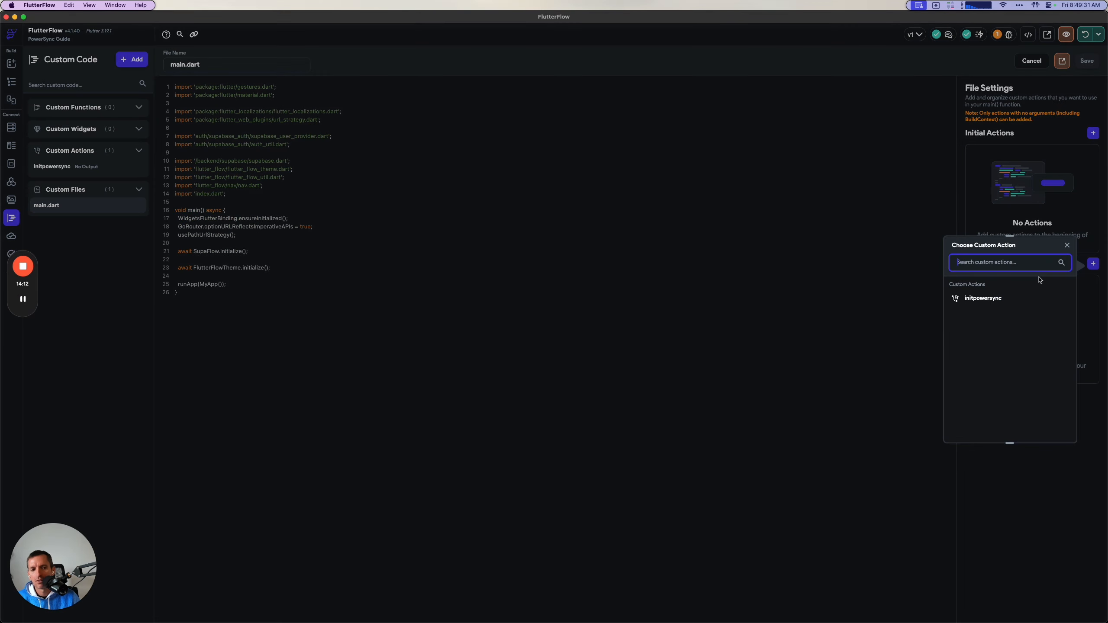
pyautogui.click(994, 298)
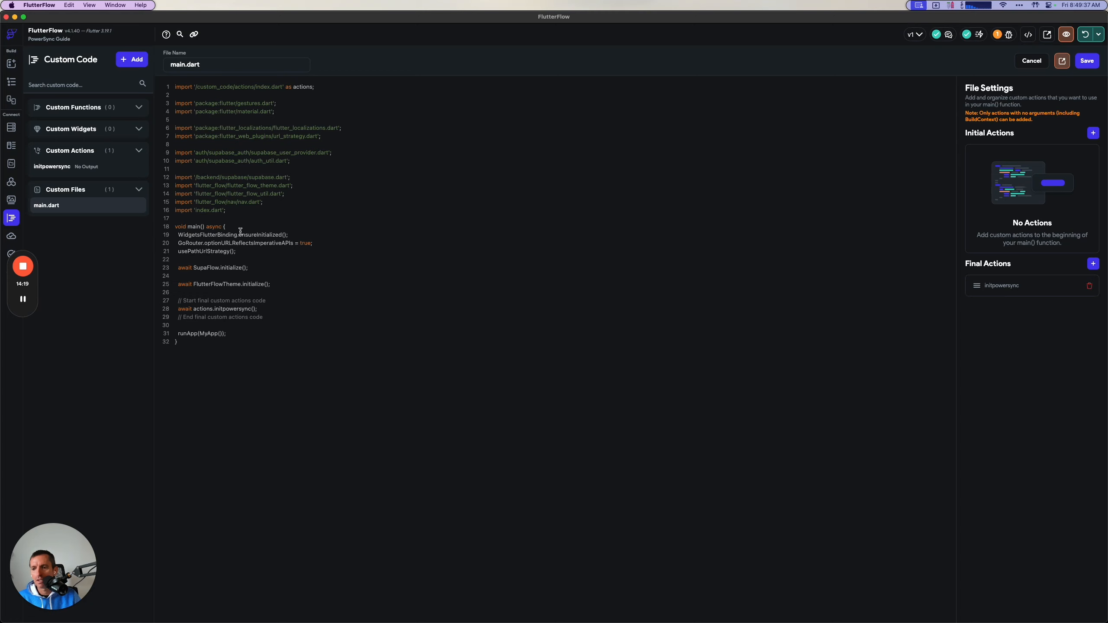
pyautogui.moveTo(260, 266); pyautogui.dragTo(146, 265)
pyautogui.moveTo(274, 308); pyautogui.dragTo(151, 306)
pyautogui.click(308, 310)
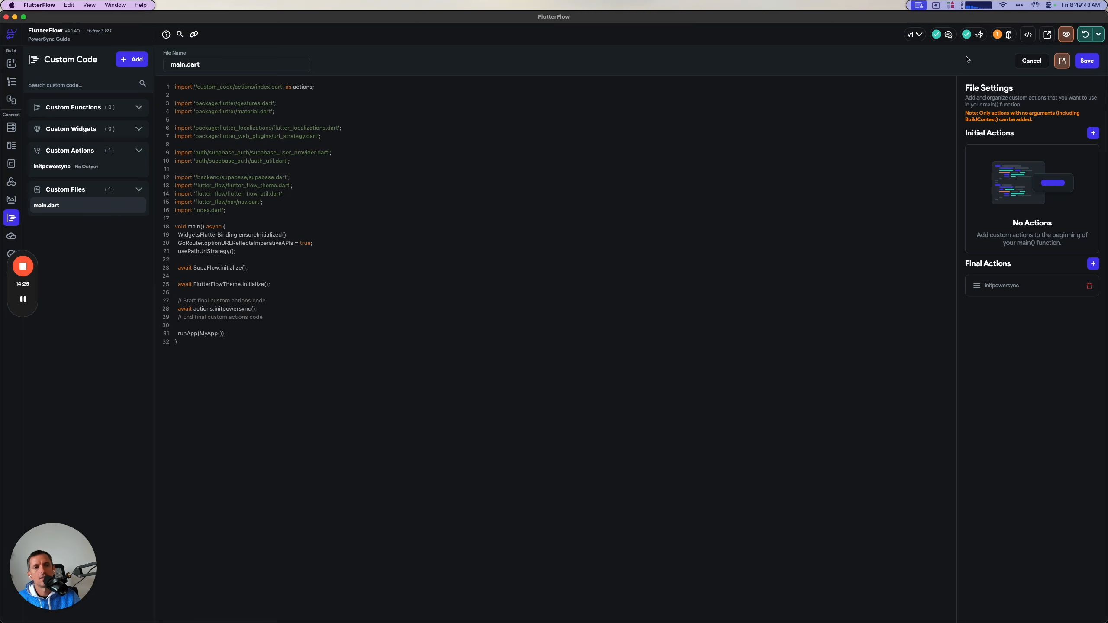
pyautogui.click(1089, 62)
# Switch to the guide in the browser and review the checkpoint steps for validating PowerSync initialization.
pyautogui.press('super+Tab')
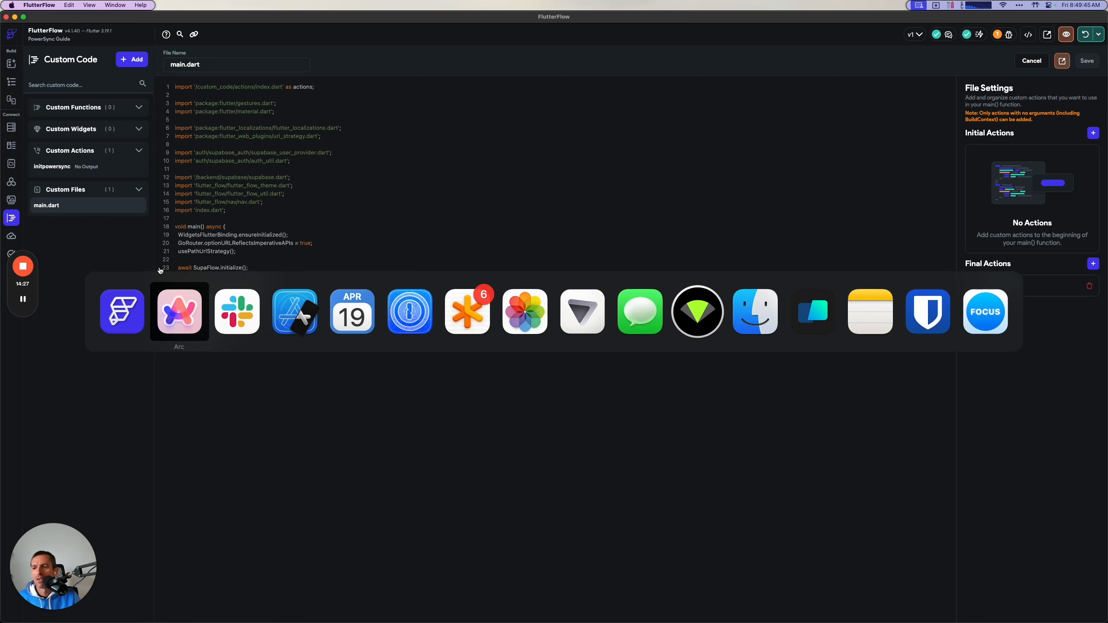
pyautogui.click(49, 145)
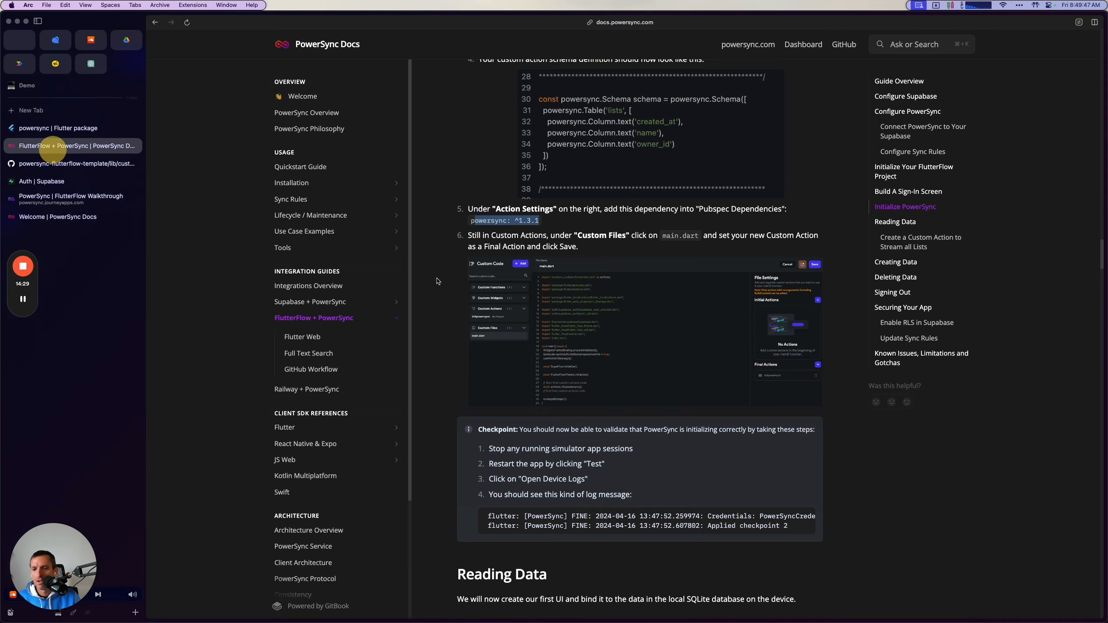
pyautogui.scroll(1, 573, 438)
pyautogui.scroll(-1, 573, 438)
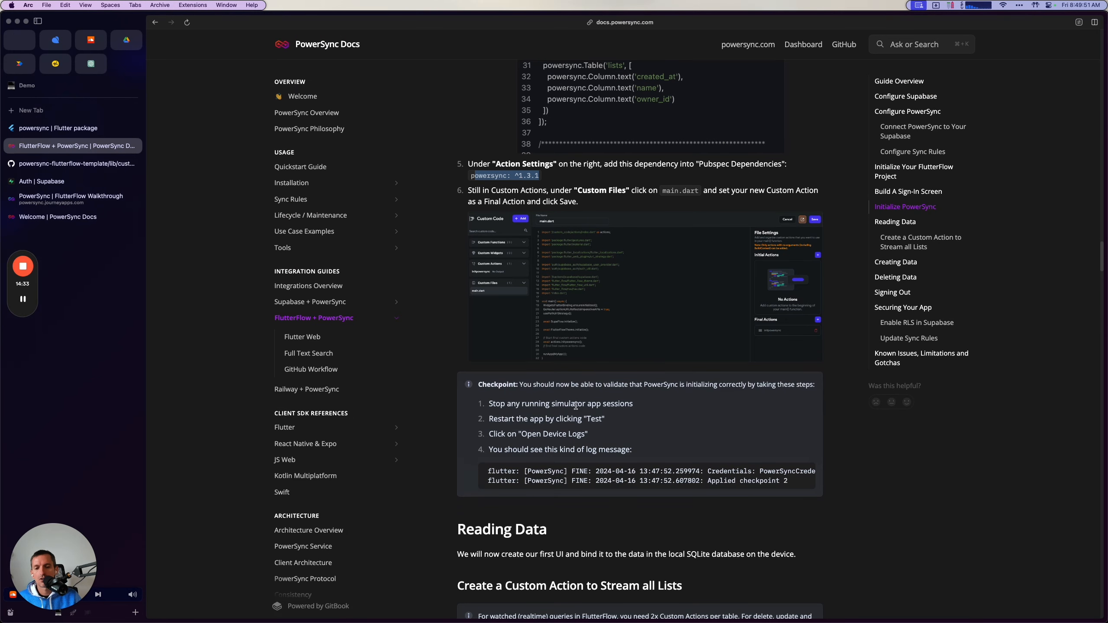
# Stop the running iPhone 13 mini session in FlutterFlow, bring the simulator into view, and restart the app in test mode.
pyautogui.press('super+Tab')
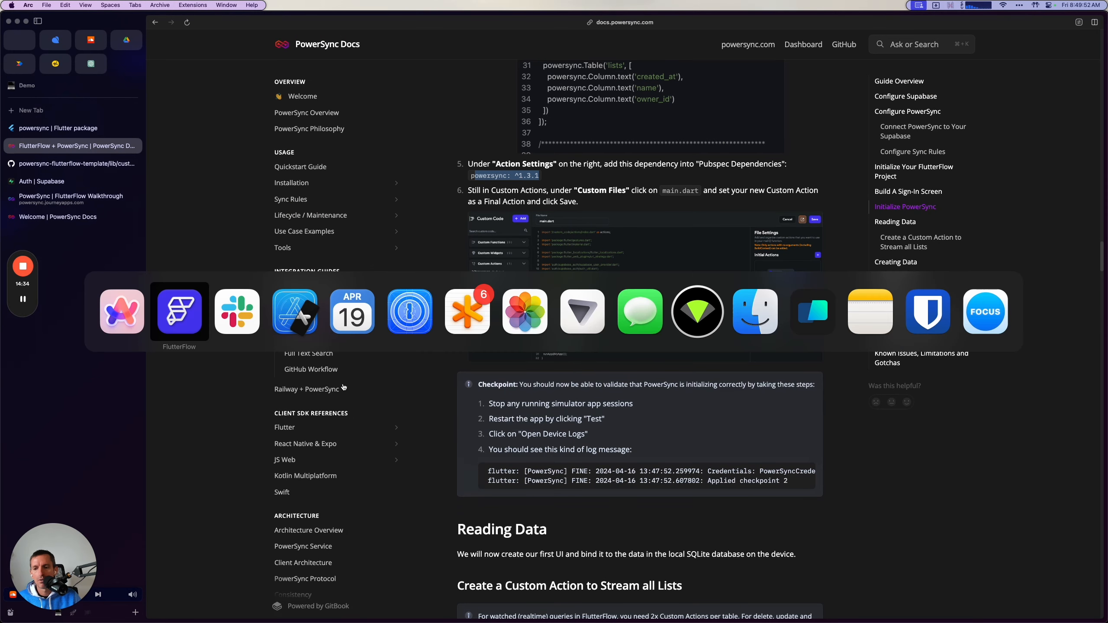
pyautogui.click(282, 315)
pyautogui.press('super+Tab')
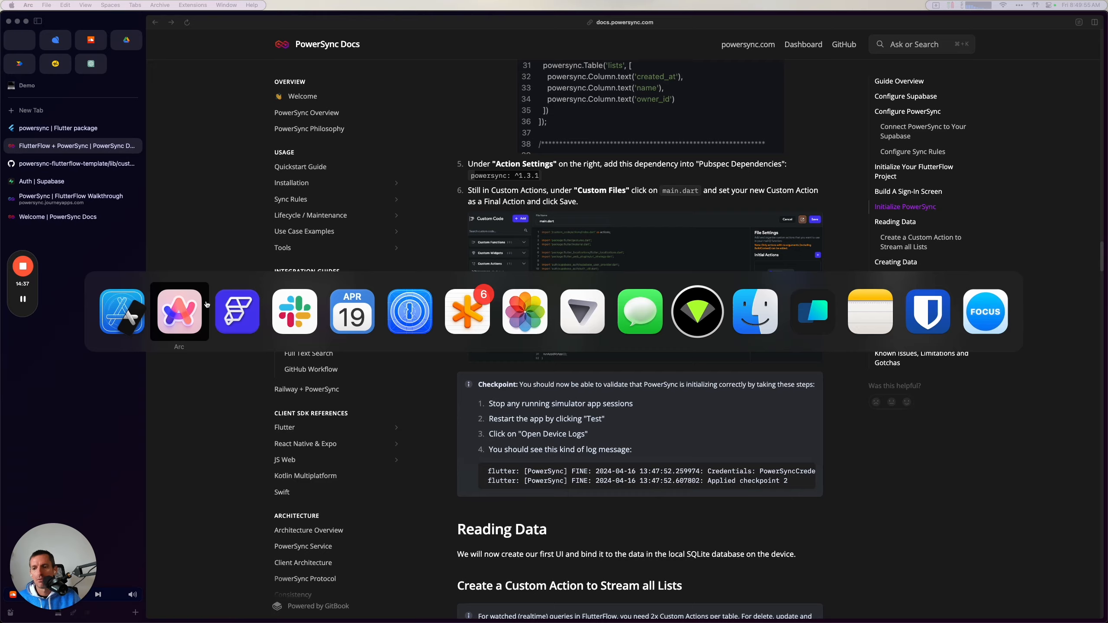
pyautogui.click(1097, 36)
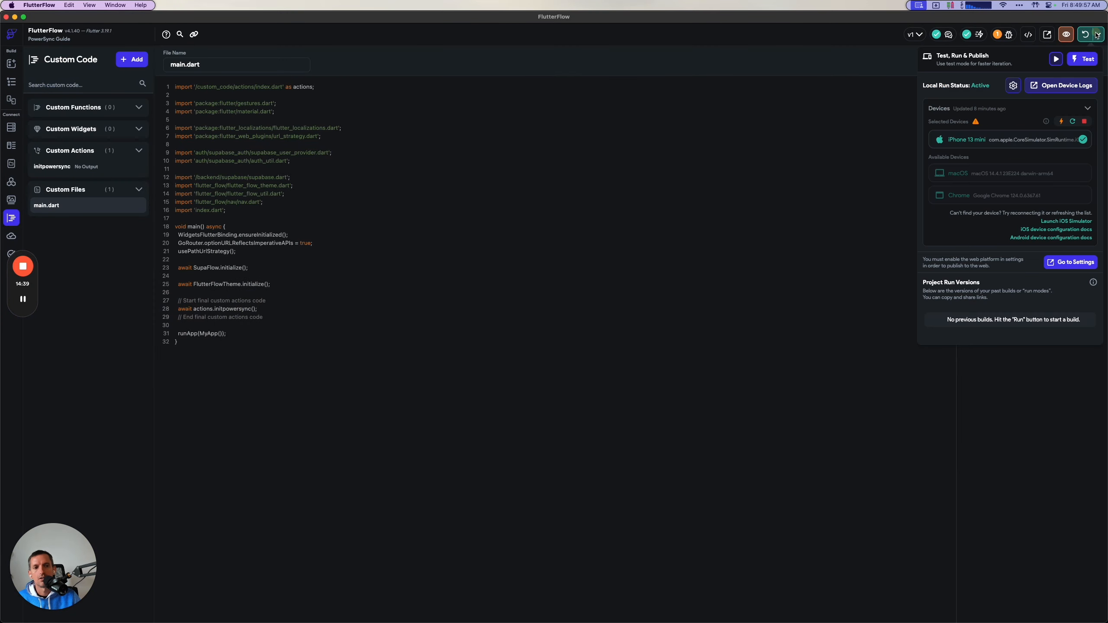
pyautogui.click(1085, 122)
pyautogui.moveTo(1107, 166); pyautogui.dragTo(742, 164)
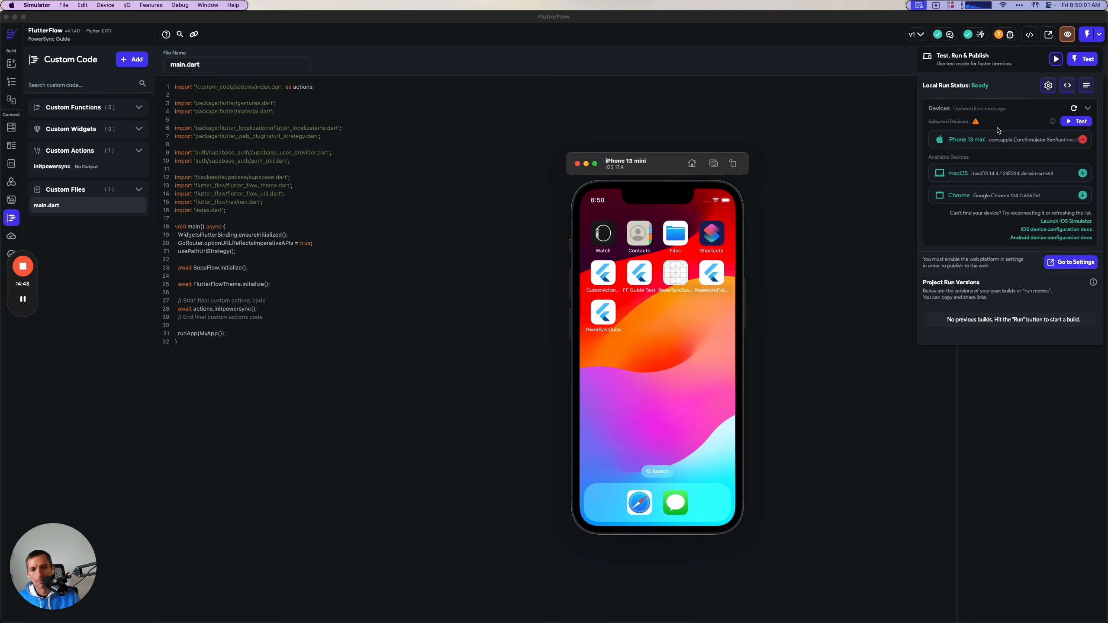
pyautogui.click(1076, 121)
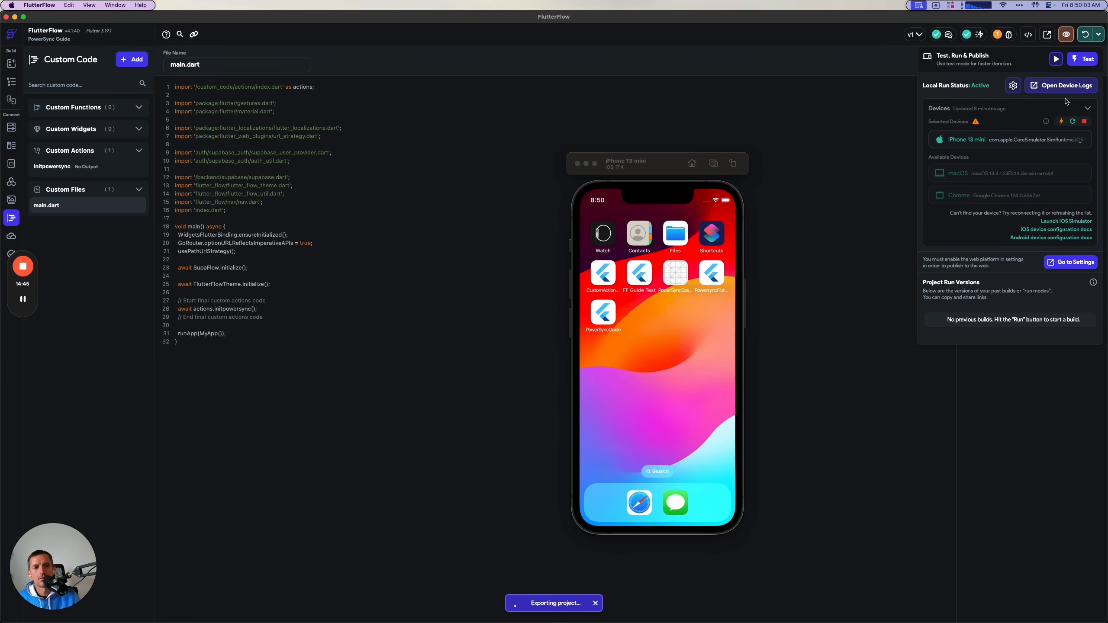
# Open the device logs for the iPhone 13 mini and move the log window clear of the simulator.
pyautogui.click(1060, 86)
pyautogui.click(547, 191)
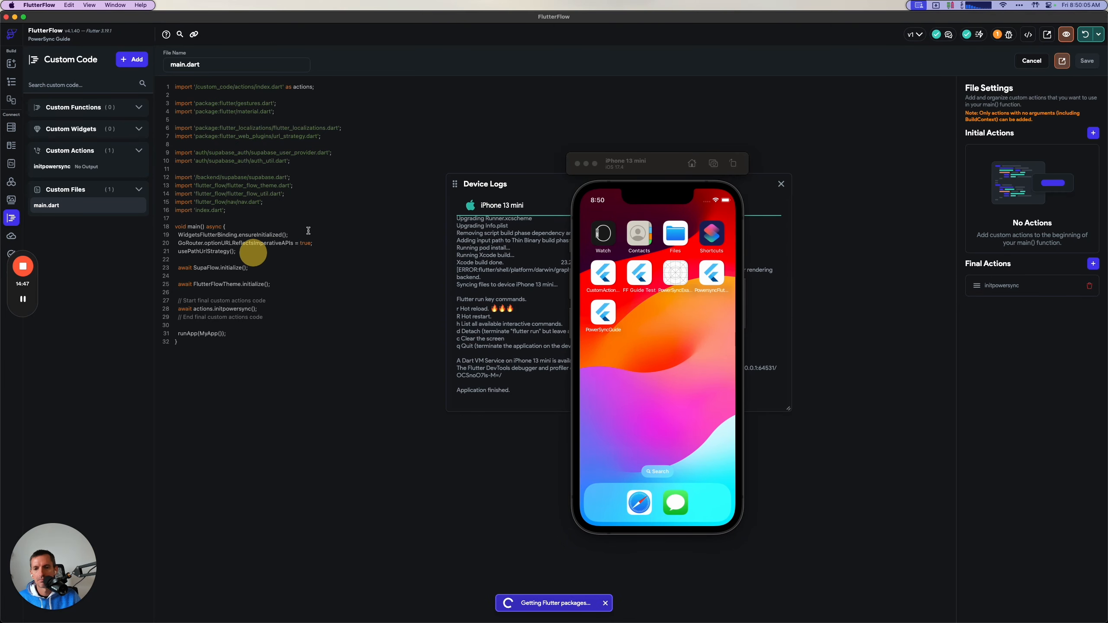
pyautogui.moveTo(529, 184); pyautogui.dragTo(309, 261)
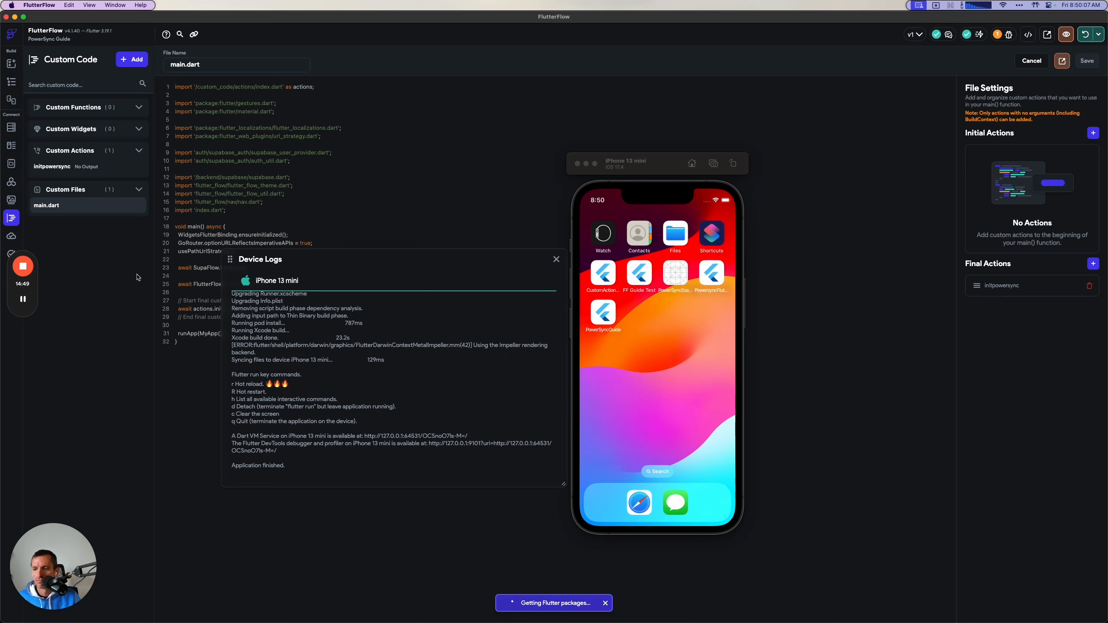
pyautogui.click(23, 299)
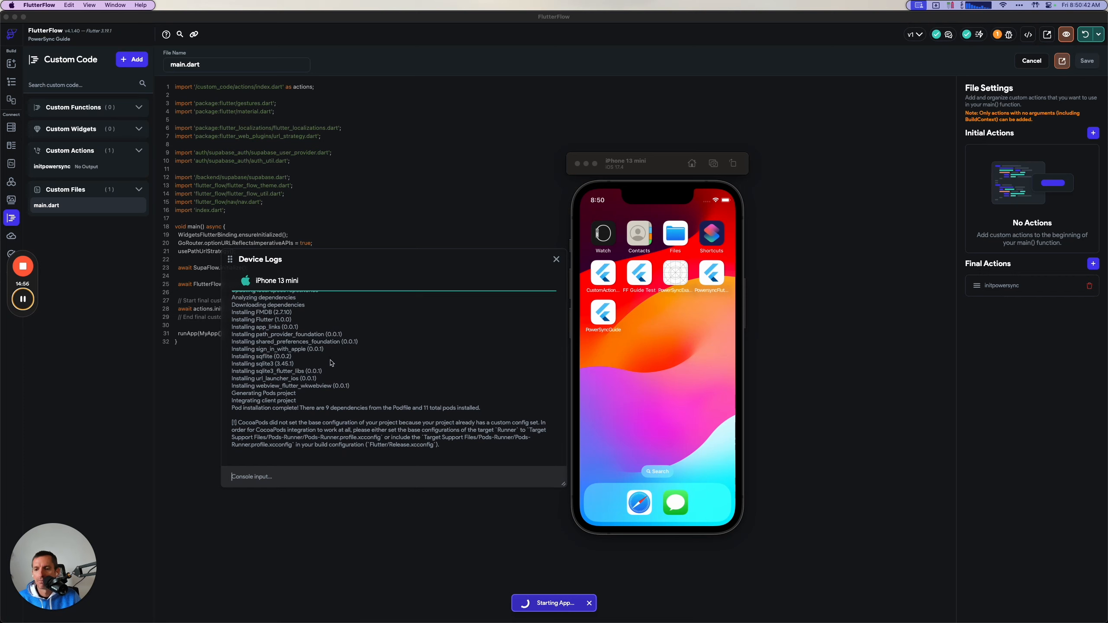
pyautogui.moveTo(23, 301)
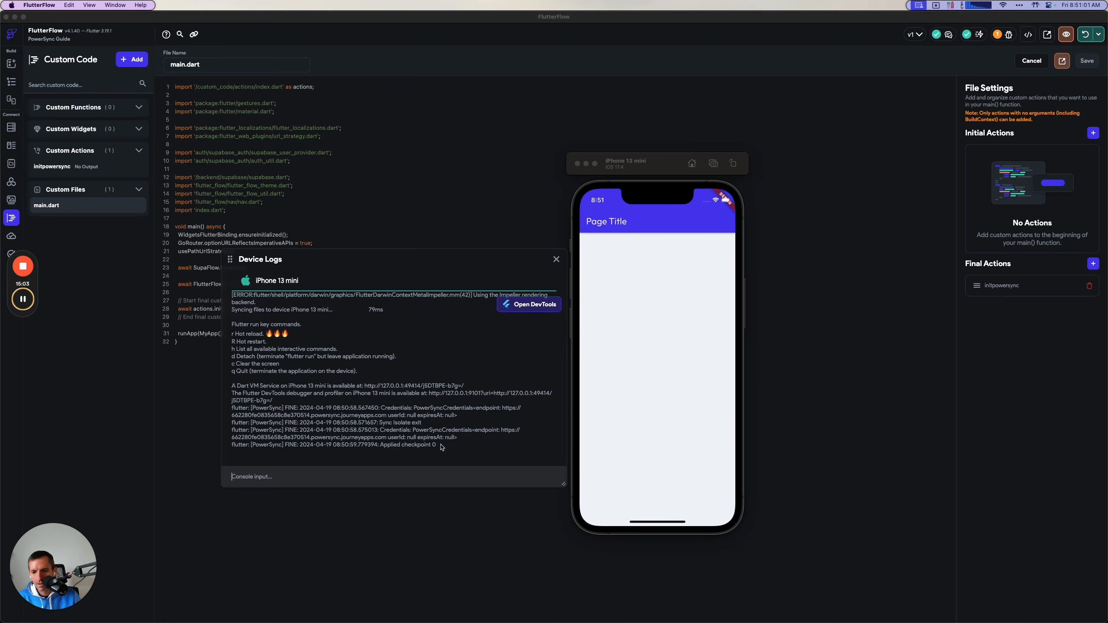
# Examine the PowerSync credentials and checkpoint messages in the device logs.
pyautogui.moveTo(442, 446); pyautogui.dragTo(222, 448)
pyautogui.click(263, 443)
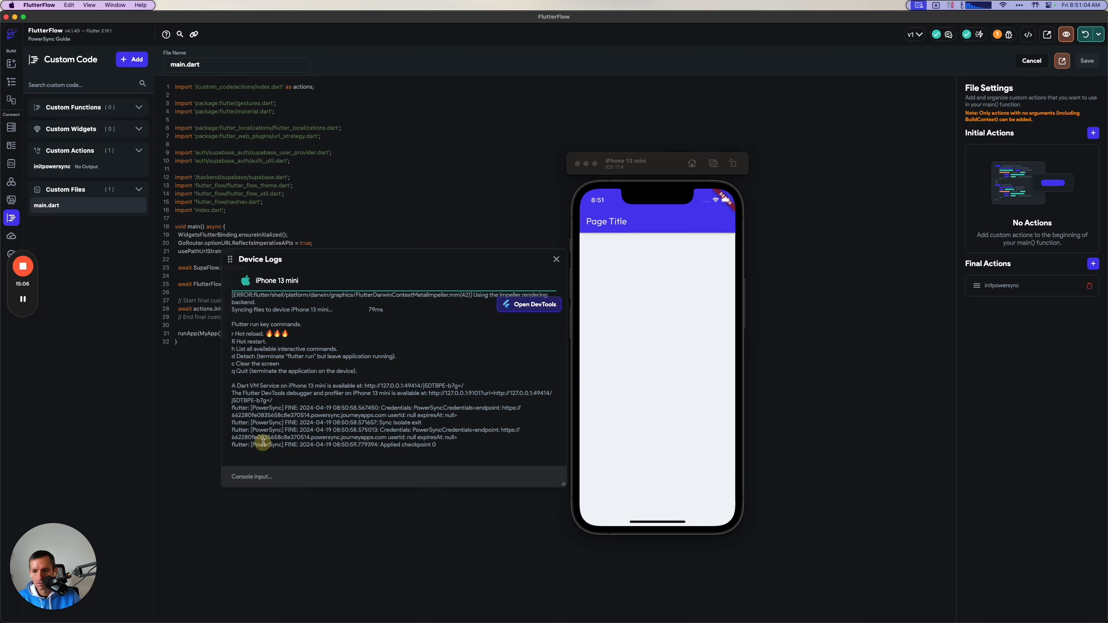
pyautogui.click(441, 445)
pyautogui.moveTo(378, 446); pyautogui.dragTo(436, 446)
pyautogui.click(449, 444)
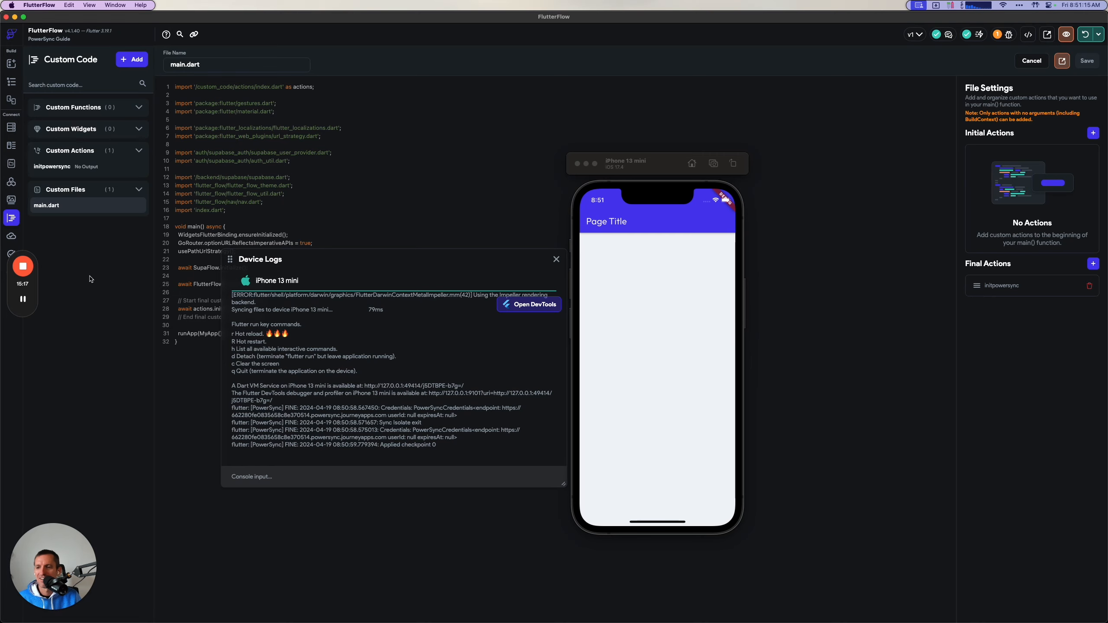
pyautogui.click(22, 299)
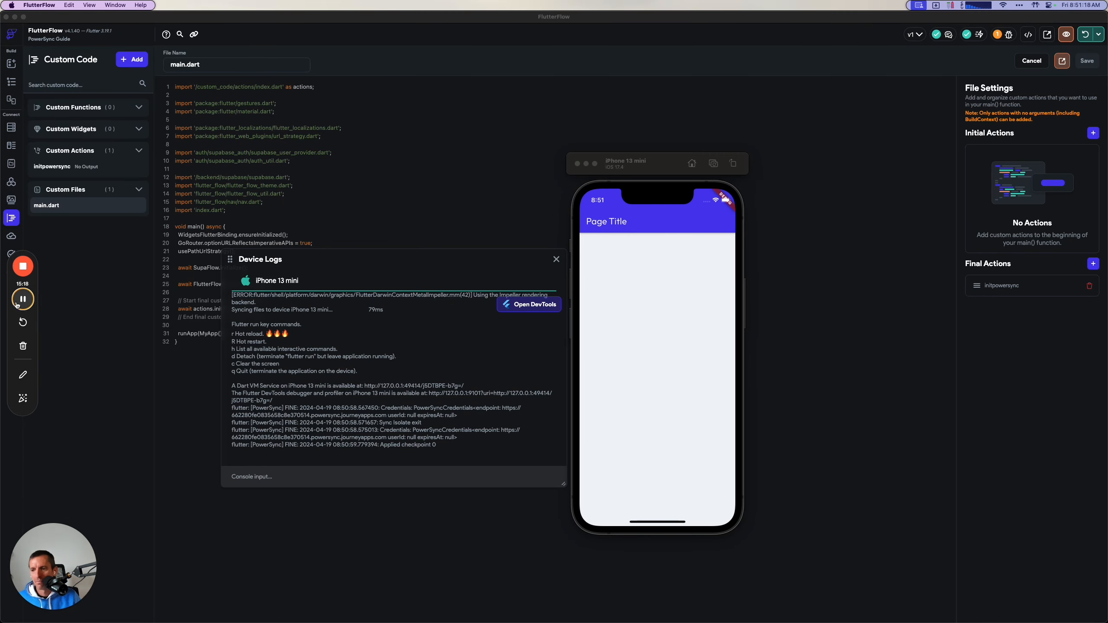
# Switch to Supabase in the browser and open the lists table in the table editor to check its records.
pyautogui.press('super+Tab')
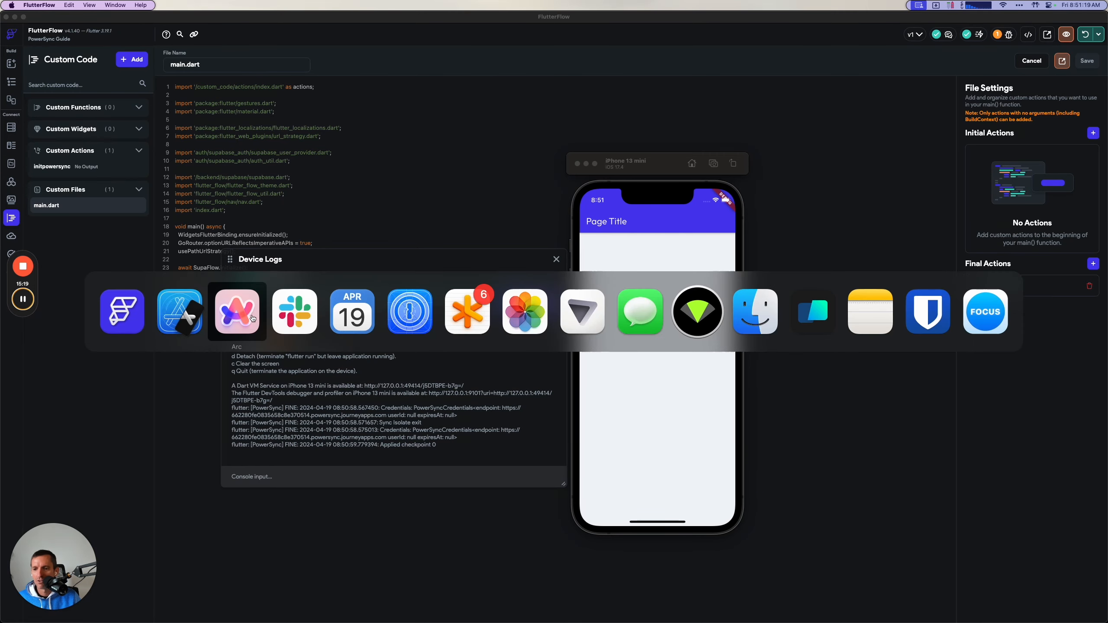
pyautogui.click(253, 318)
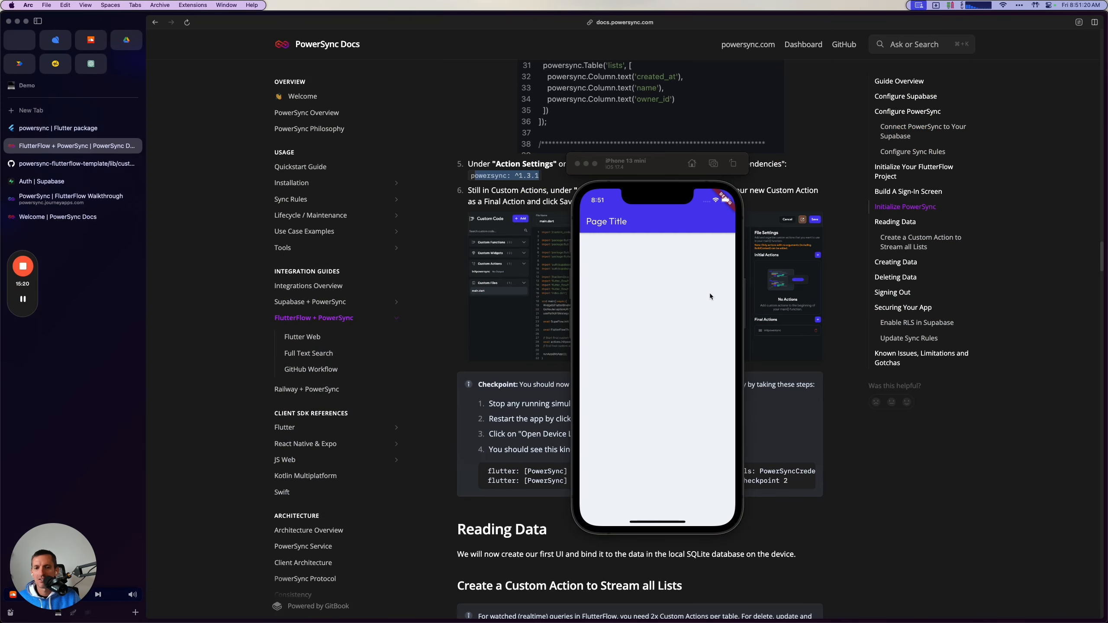
pyautogui.click(93, 184)
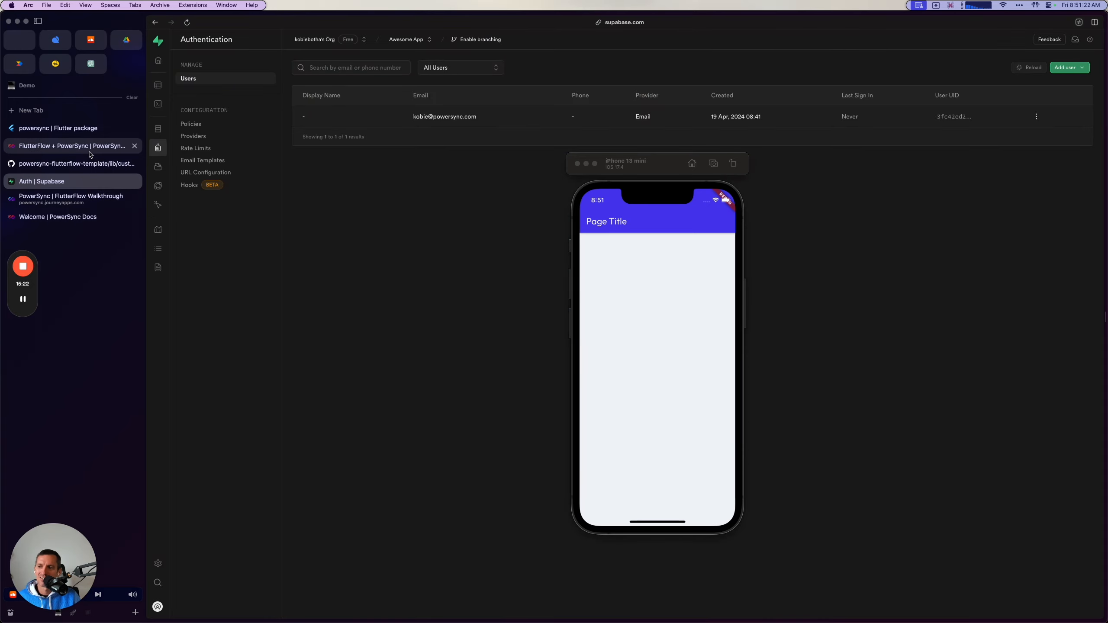
pyautogui.click(158, 85)
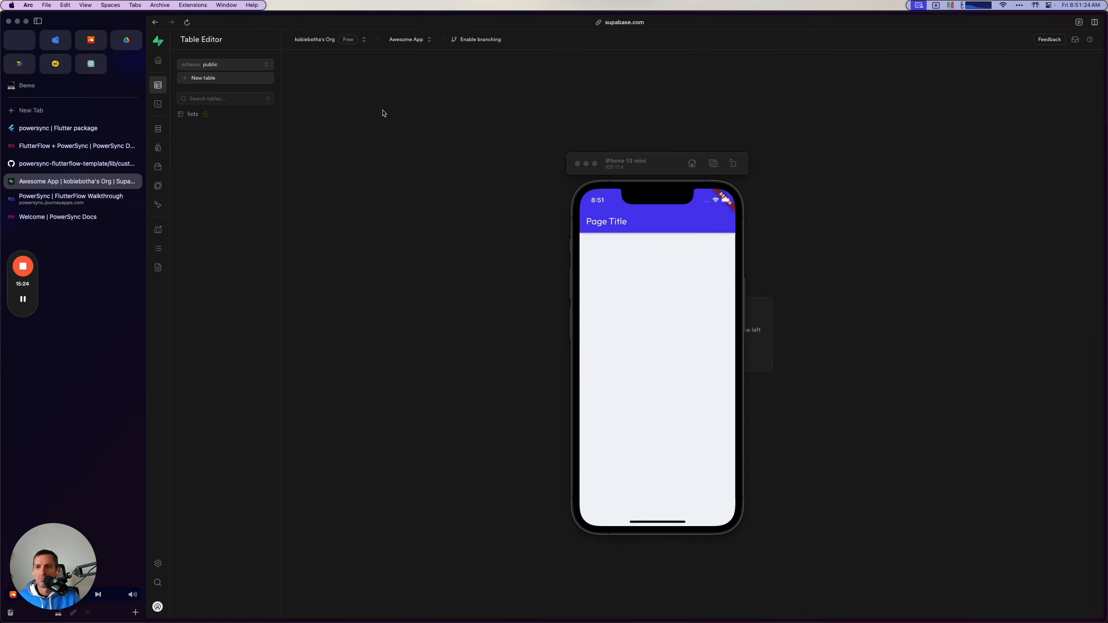
pyautogui.click(193, 114)
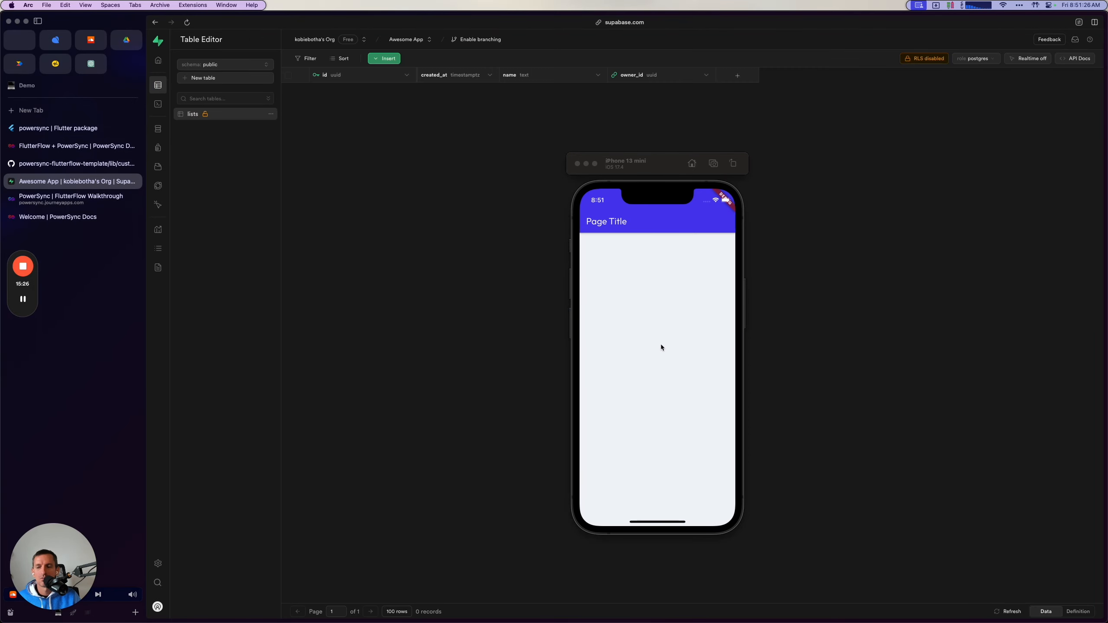
# Return to the guide, move the simulator aside, and read the Reading Data instructions for creating the watchLists custom action.
pyautogui.click(77, 146)
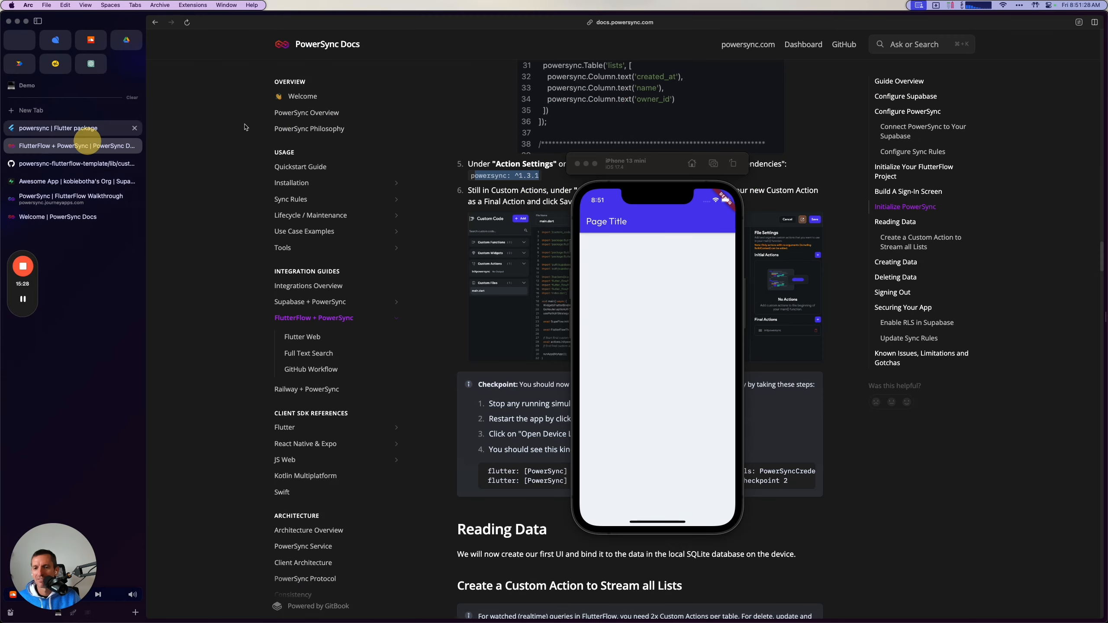
pyautogui.scroll(-4, 503, 471)
pyautogui.moveTo(653, 173); pyautogui.dragTo(997, 220)
pyautogui.scroll(-3, 640, 488)
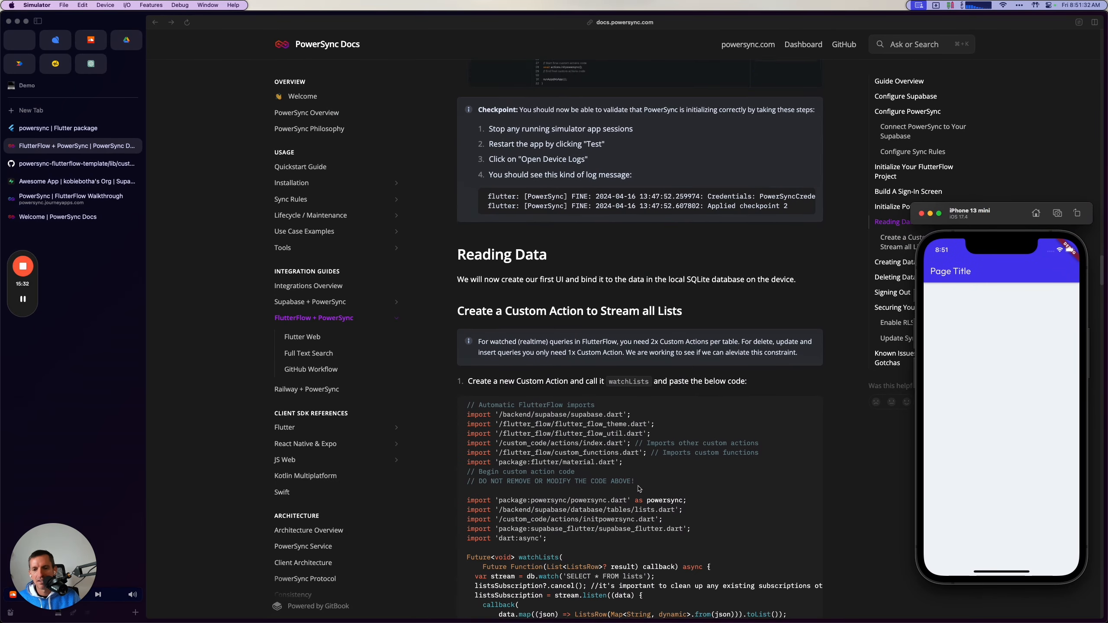
pyautogui.scroll(-3, 640, 489)
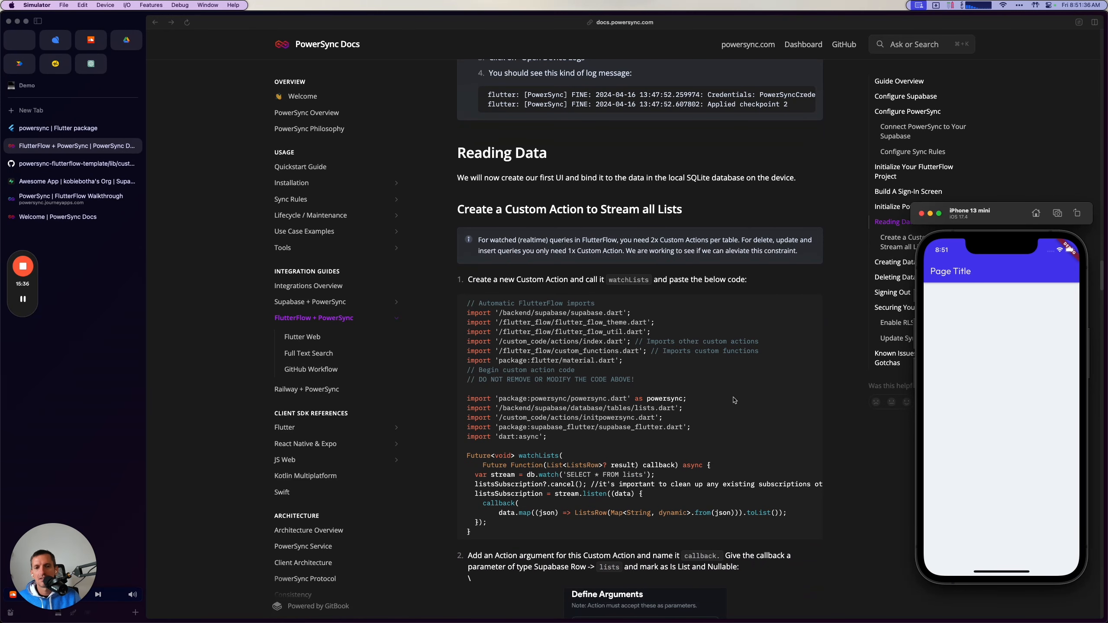
pyautogui.scroll(-3, 734, 400)
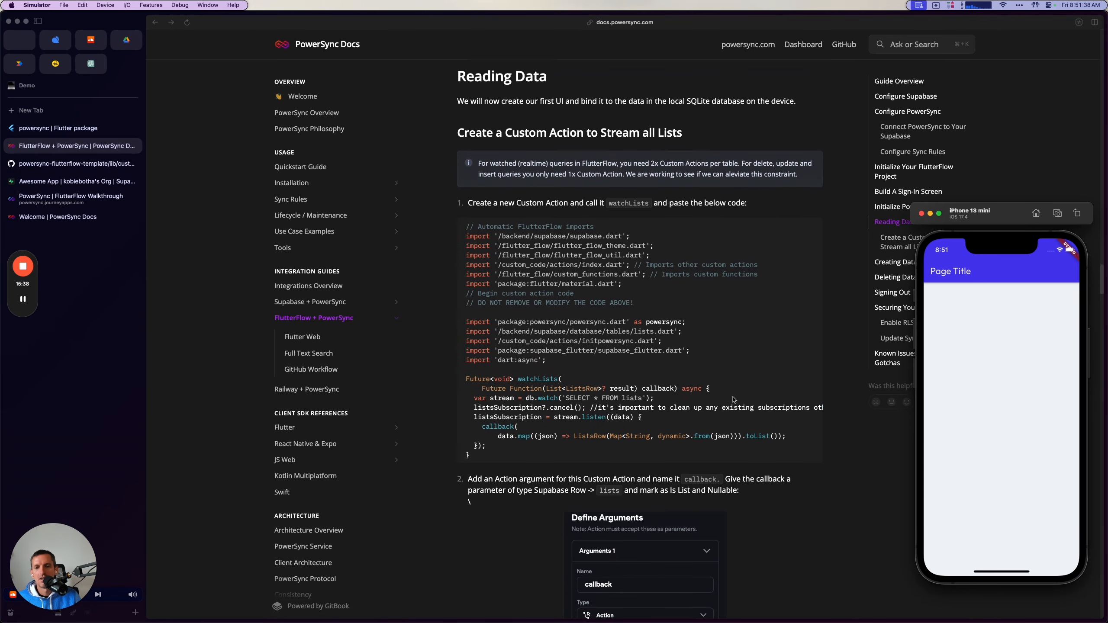
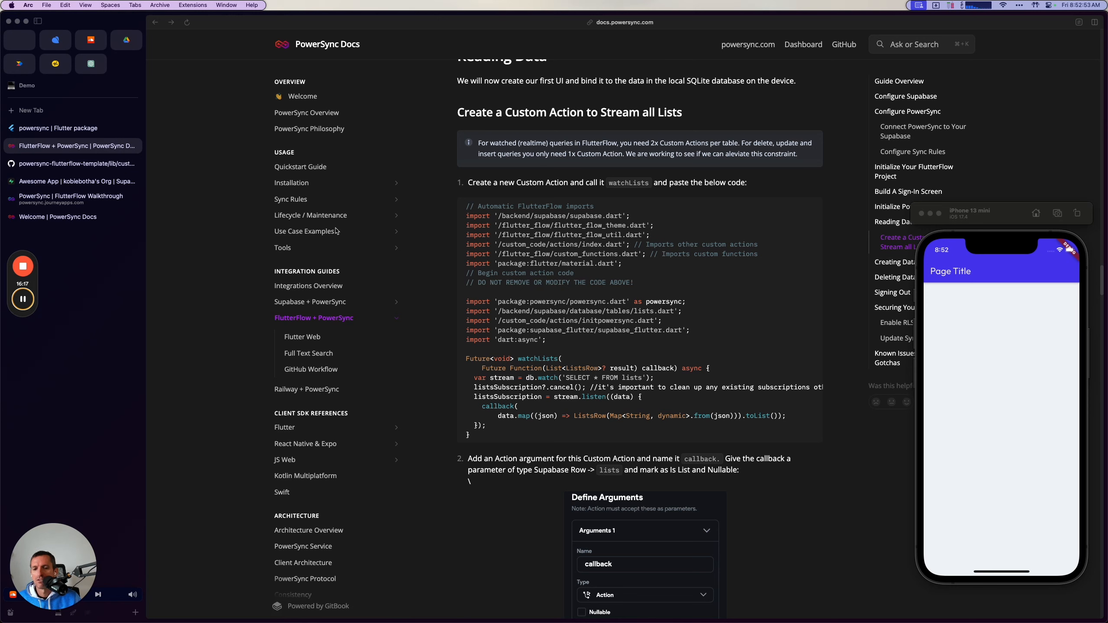
# Switch to FlutterFlow, add a new custom action and name it watchLists.
pyautogui.click(470, 183)
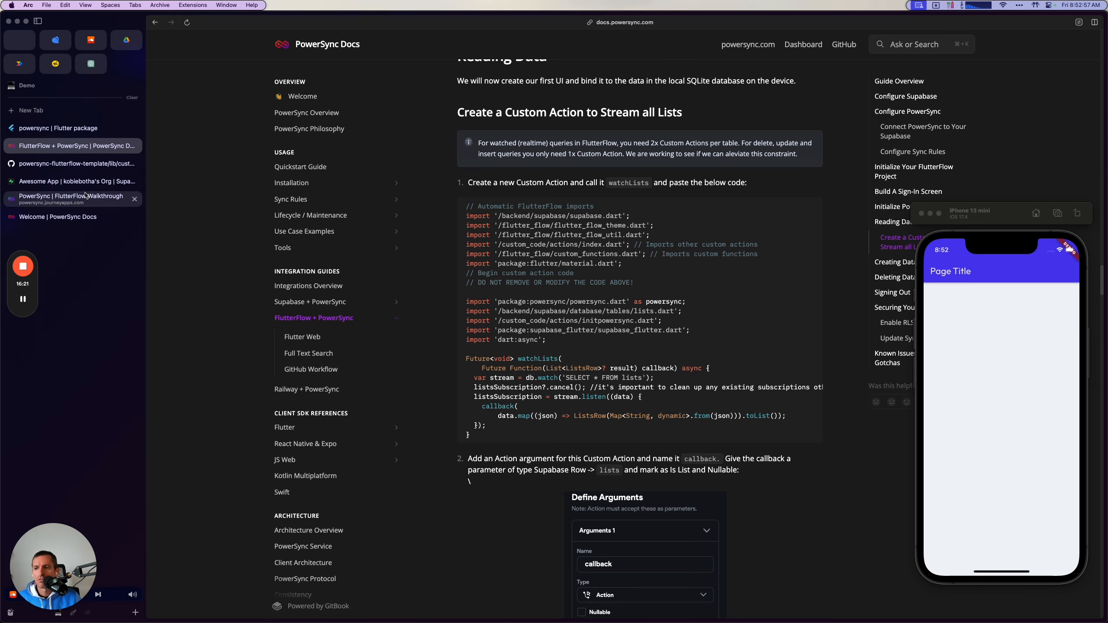
pyautogui.press('super+Tab')
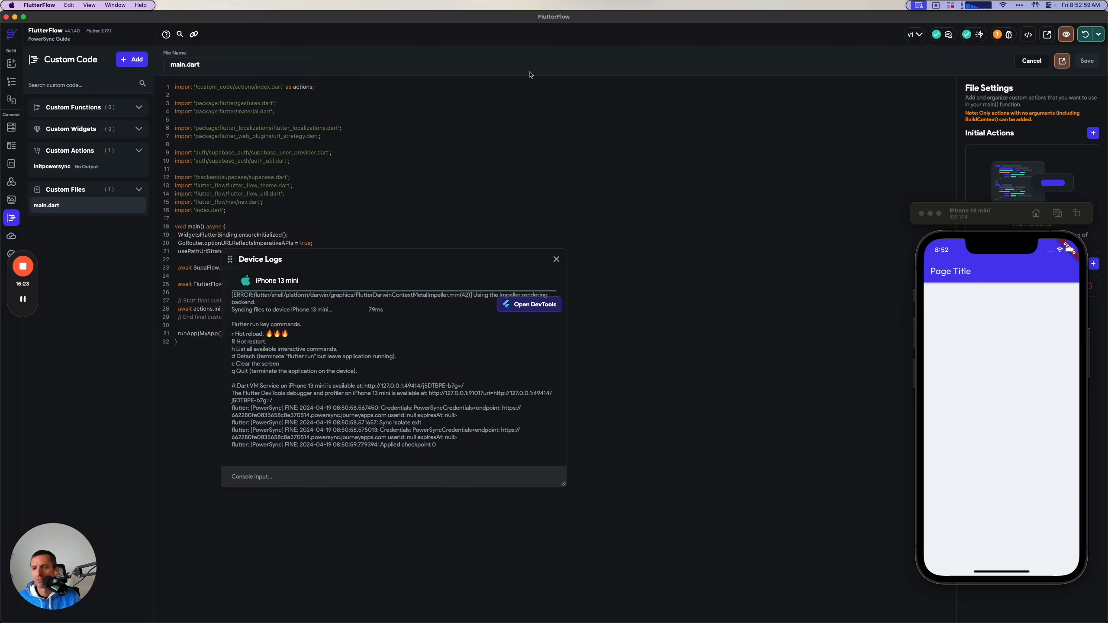
pyautogui.click(127, 65)
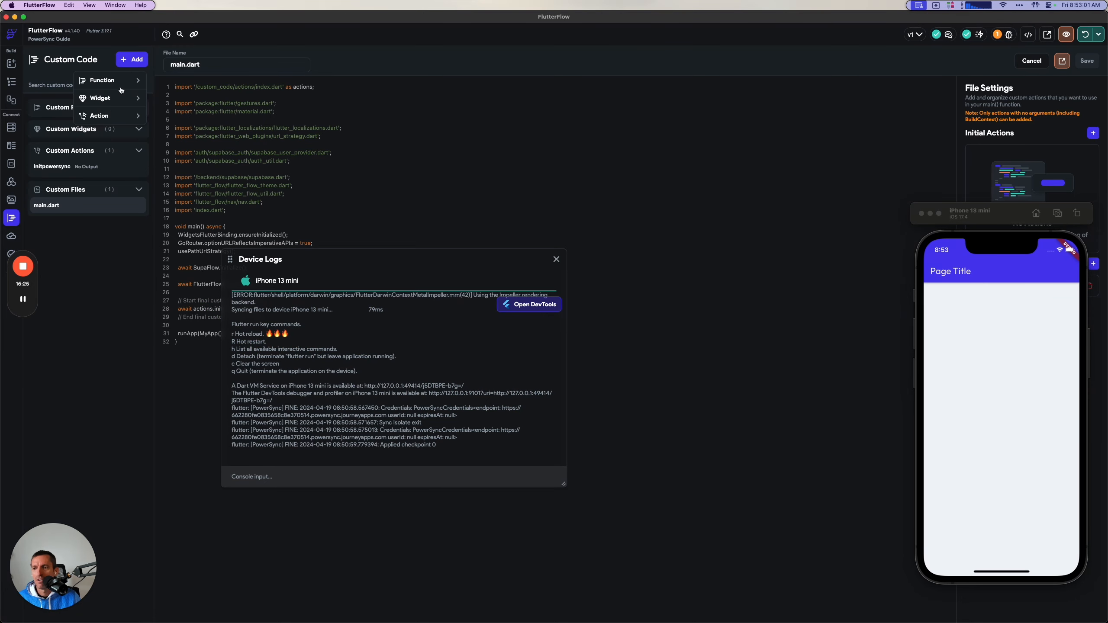
pyautogui.click(116, 116)
pyautogui.click(238, 63)
pyautogui.press('super+a')
pyautogui.write('w')
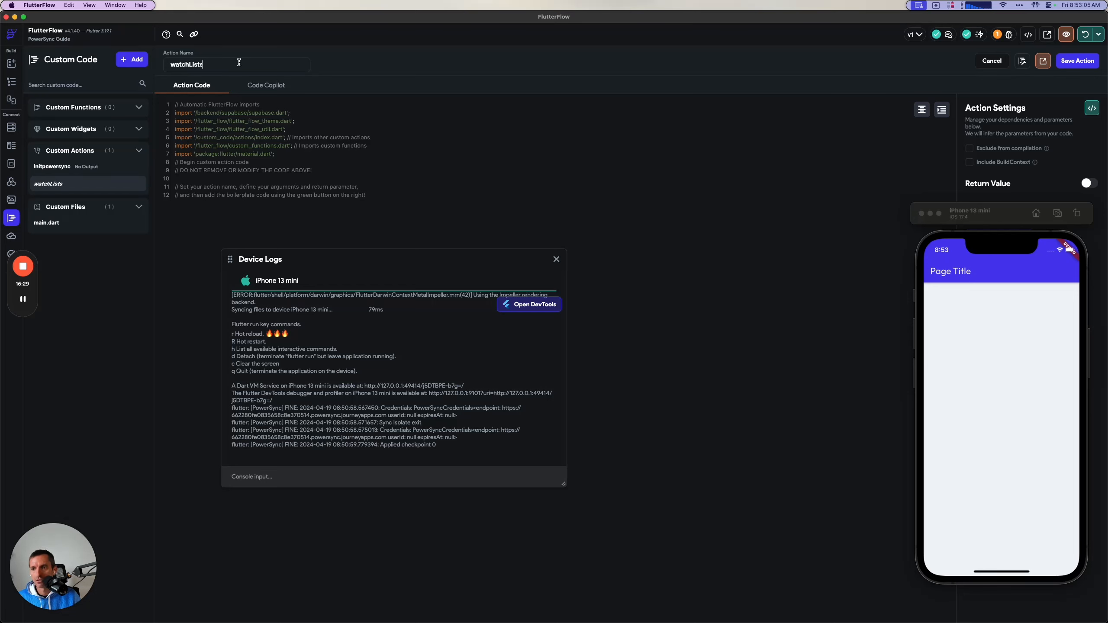
# Copy the guide's watchLists code into the action and save it, accepting replacement of the settings parameters with those in the code.
pyautogui.press('super+Tab')
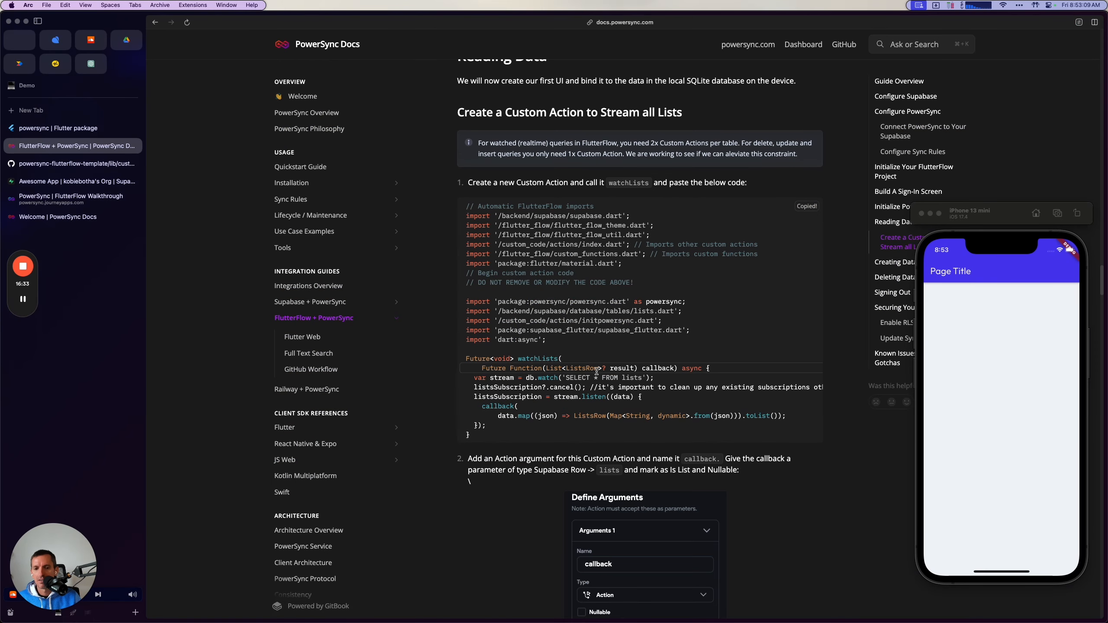
pyautogui.click(23, 299)
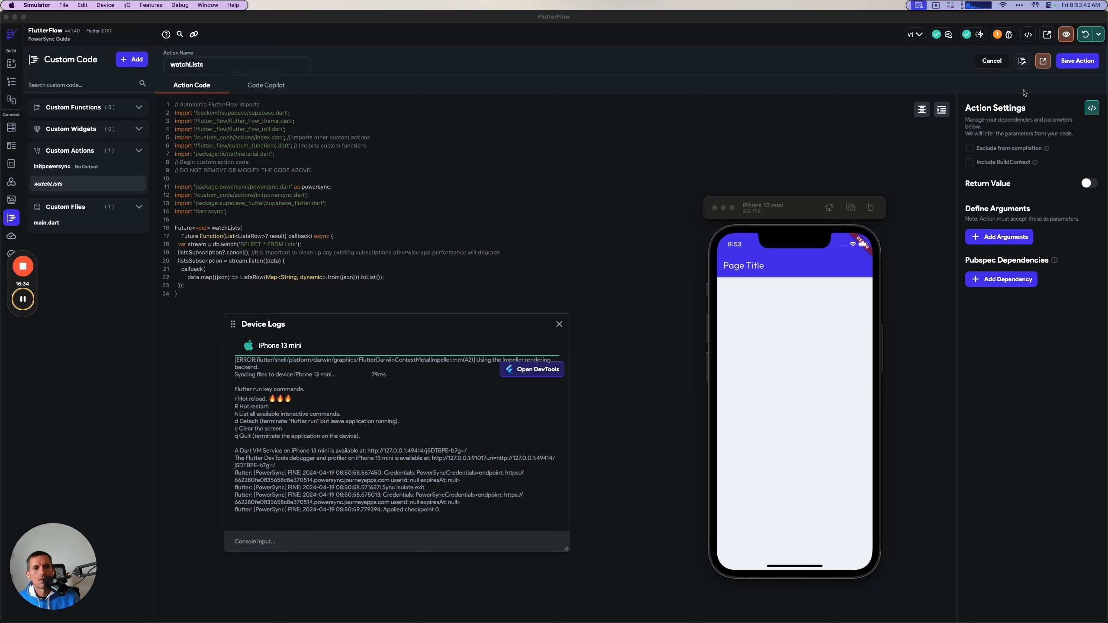
pyautogui.click(1078, 62)
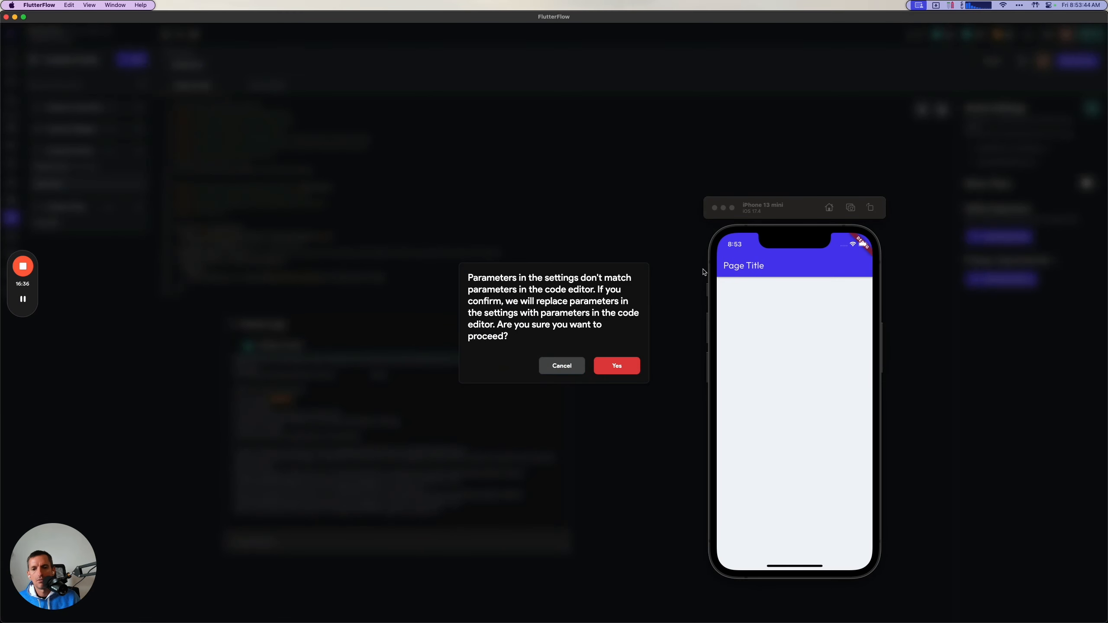
pyautogui.click(619, 368)
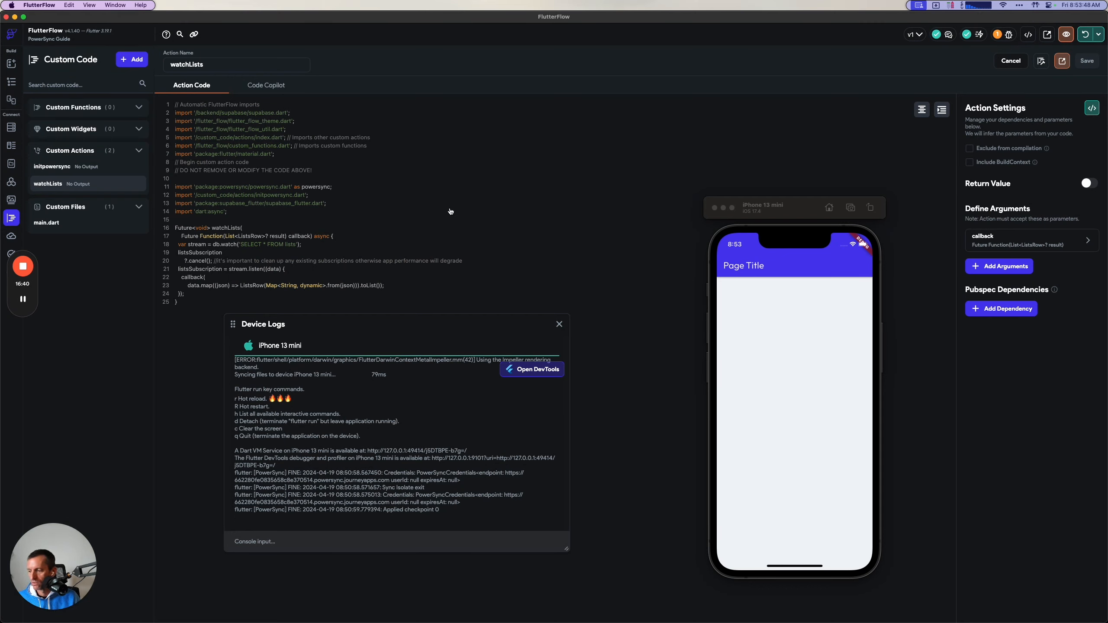
# Compare the watchLists callback argument settings with the guide, moving the simulator clear of both.
pyautogui.press('super+Tab')
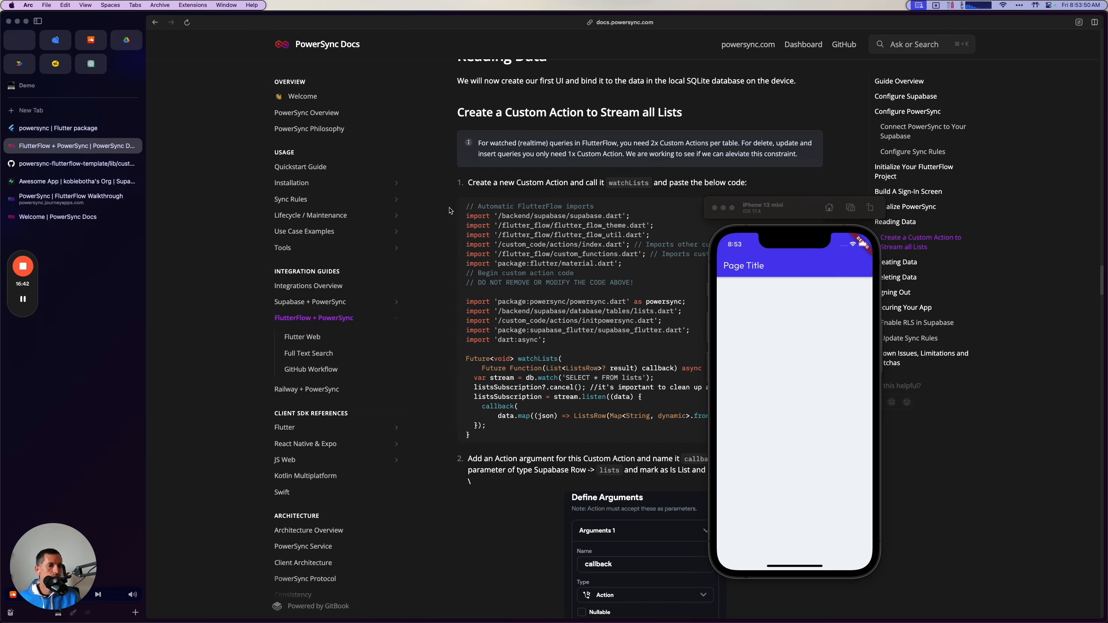
pyautogui.scroll(-2, 601, 239)
pyautogui.scroll(-5, 602, 239)
pyautogui.moveTo(793, 217); pyautogui.dragTo(968, 231)
pyautogui.scroll(-3, 623, 391)
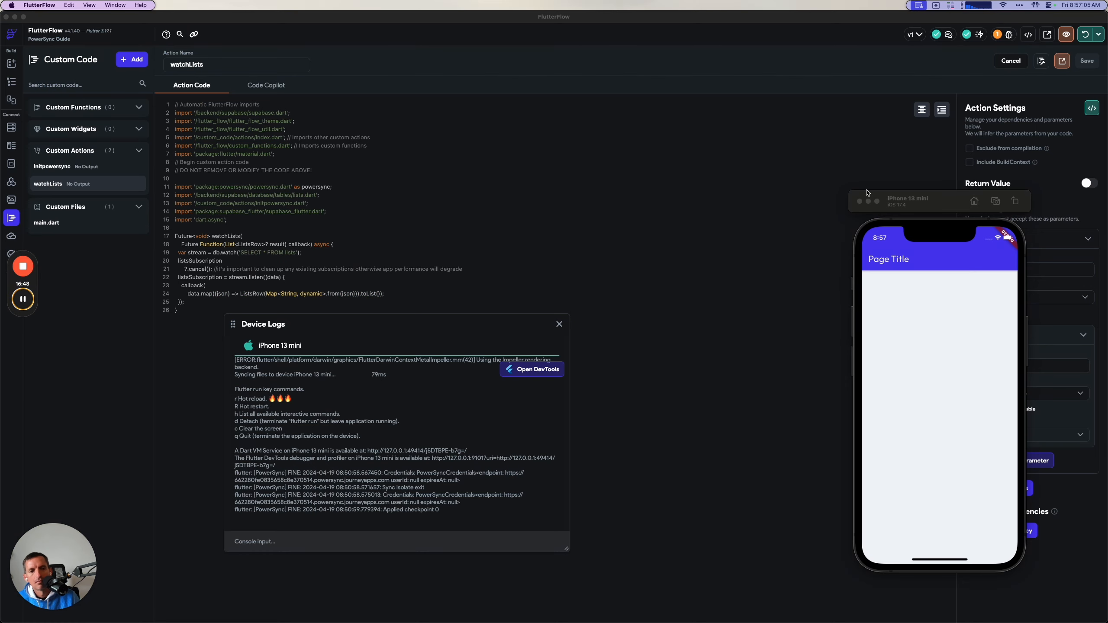
pyautogui.moveTo(934, 208); pyautogui.dragTo(824, 208)
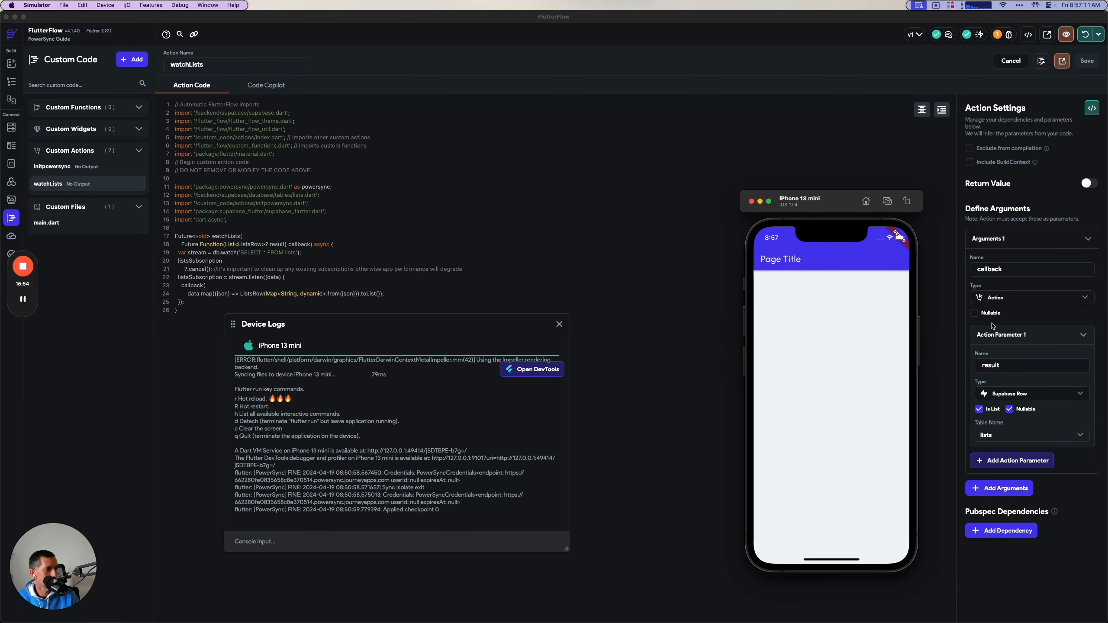
pyautogui.click(23, 299)
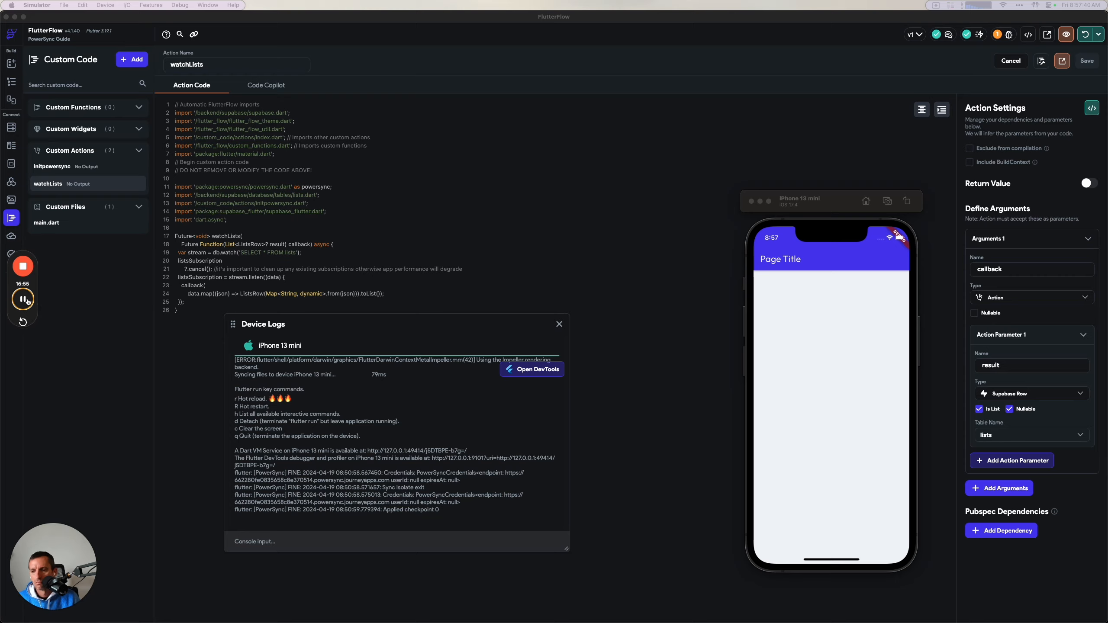
# Return to the guide, move the simulator aside and copy the code for the second custom action, getLists.
pyautogui.press('super+Tab')
pyautogui.scroll(-10, 457, 341)
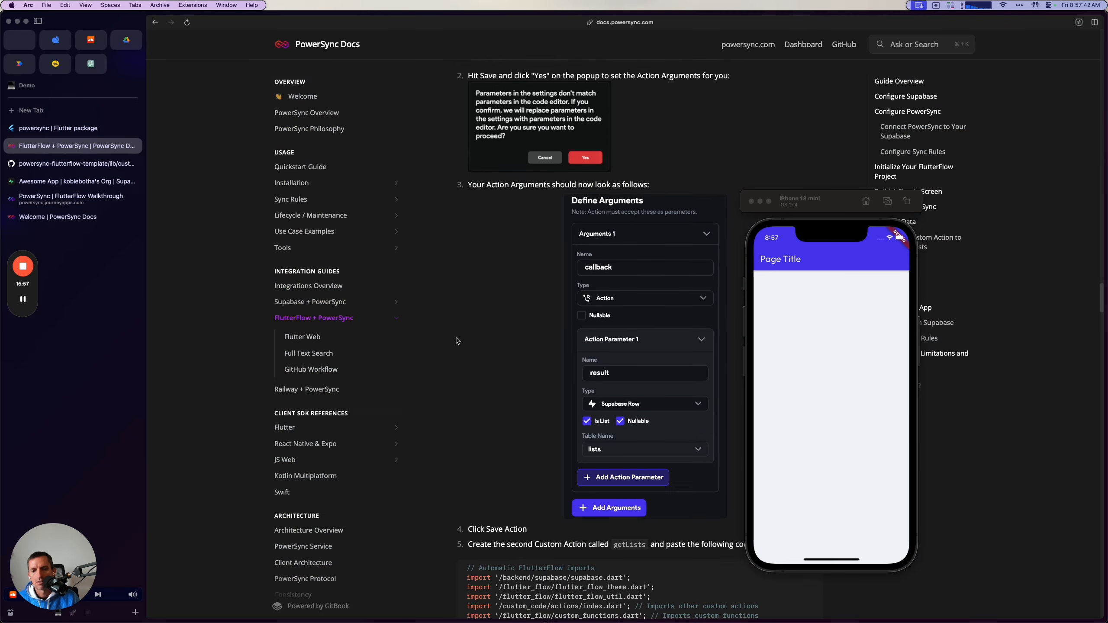
pyautogui.scroll(-5, 456, 341)
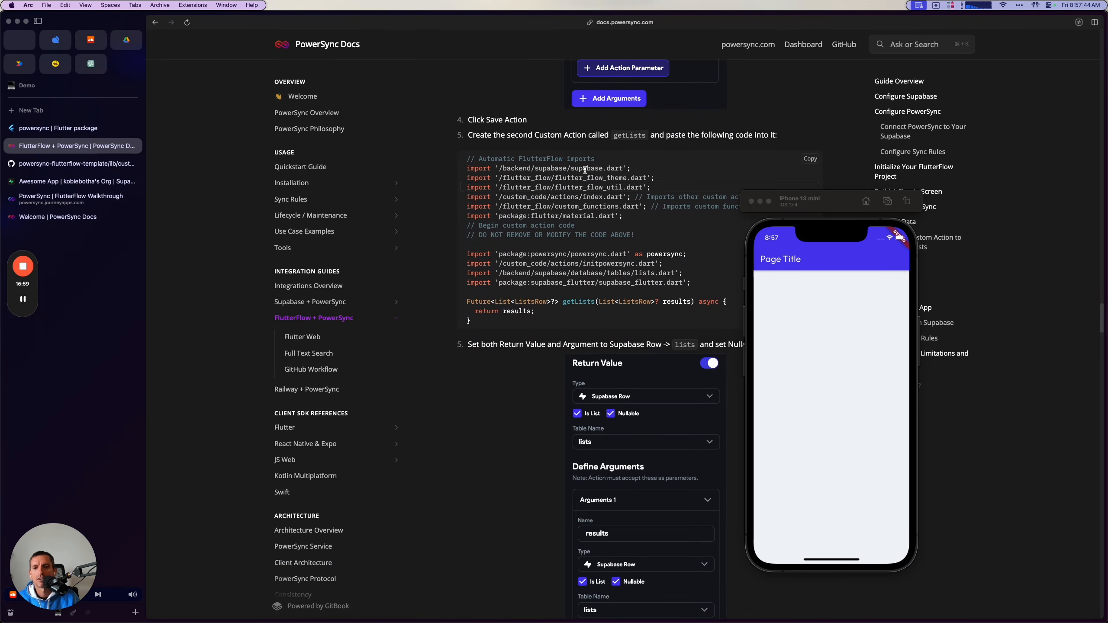
pyautogui.moveTo(840, 212); pyautogui.dragTo(975, 247)
pyautogui.click(691, 179)
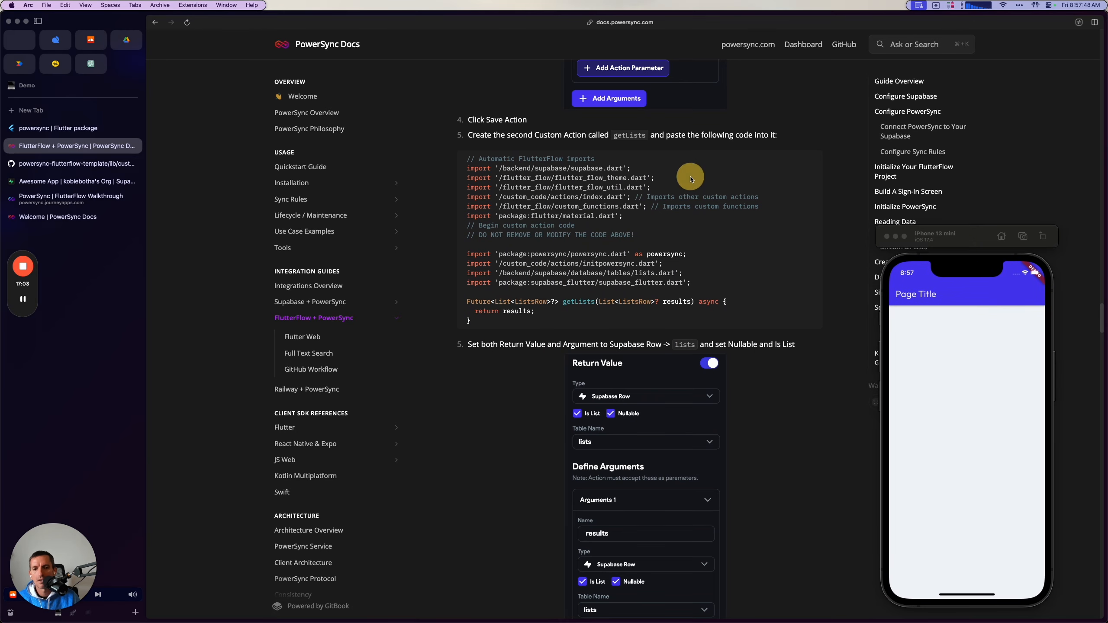
pyautogui.click(807, 160)
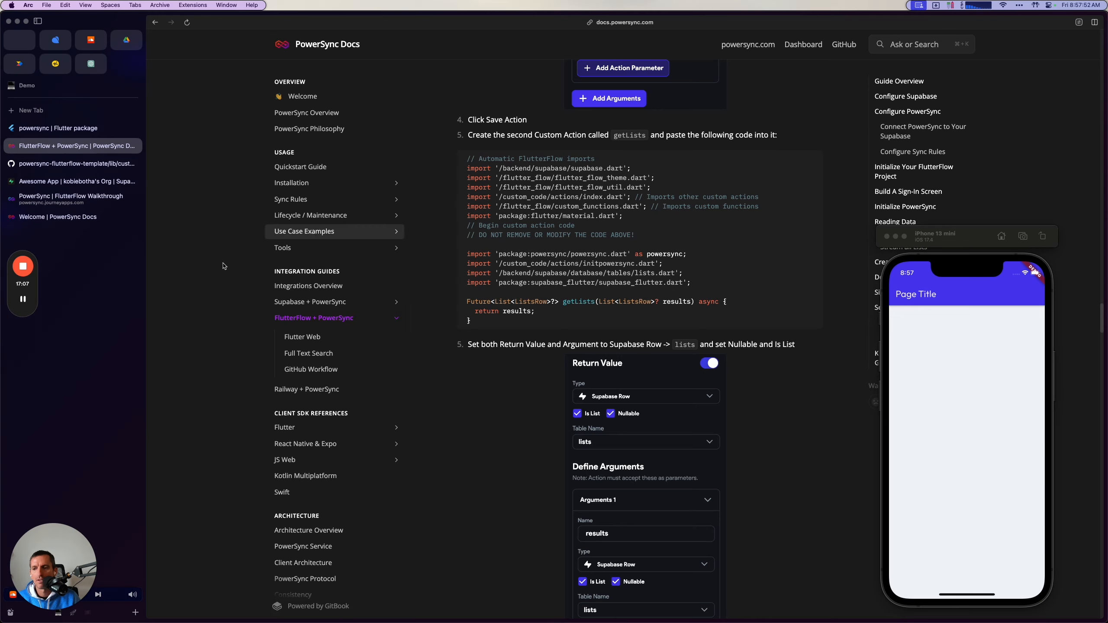
pyautogui.moveTo(24, 305)
pyautogui.click(23, 300)
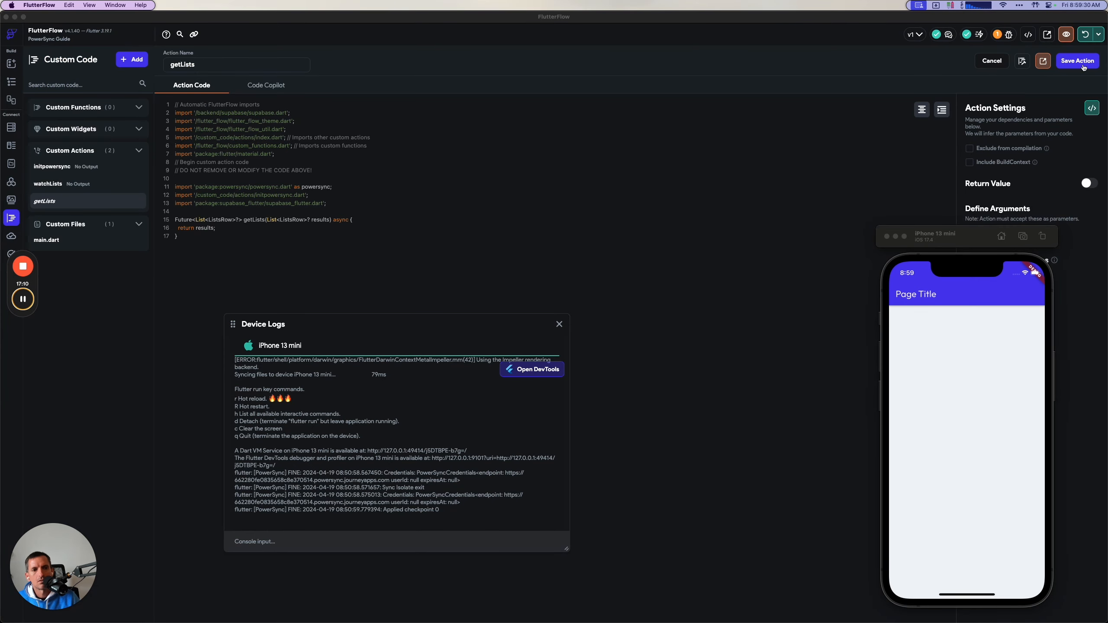
# Save the getLists custom action with its parameters taken from the code, and move the simulator off the action settings.
pyautogui.click(1077, 61)
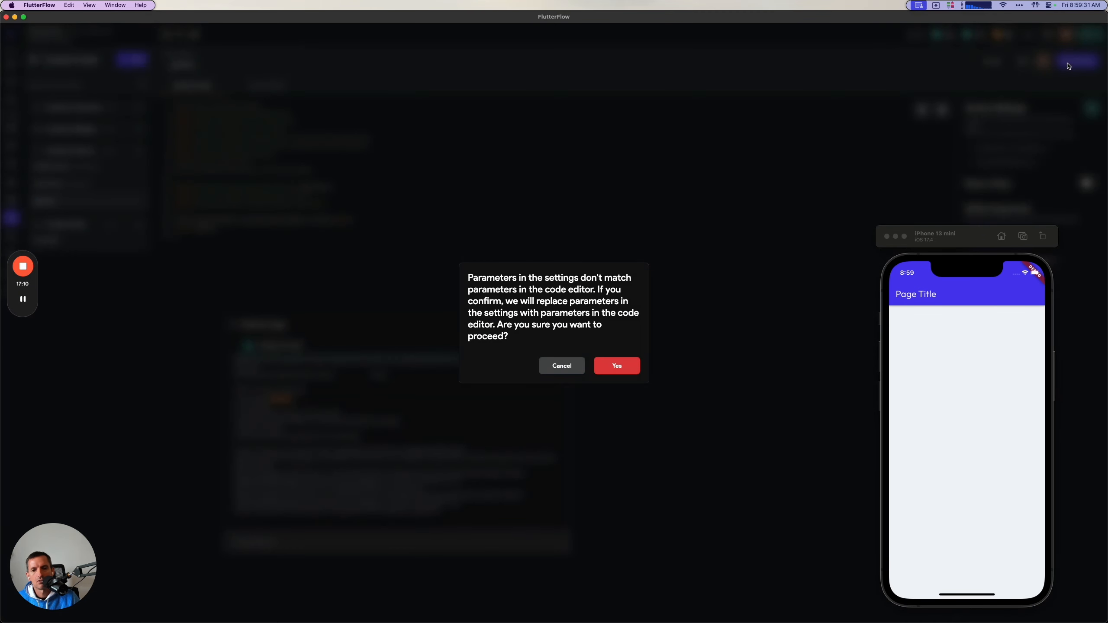
pyautogui.press('super+shift+4')
pyautogui.click(617, 365)
pyautogui.moveTo(978, 235); pyautogui.dragTo(827, 226)
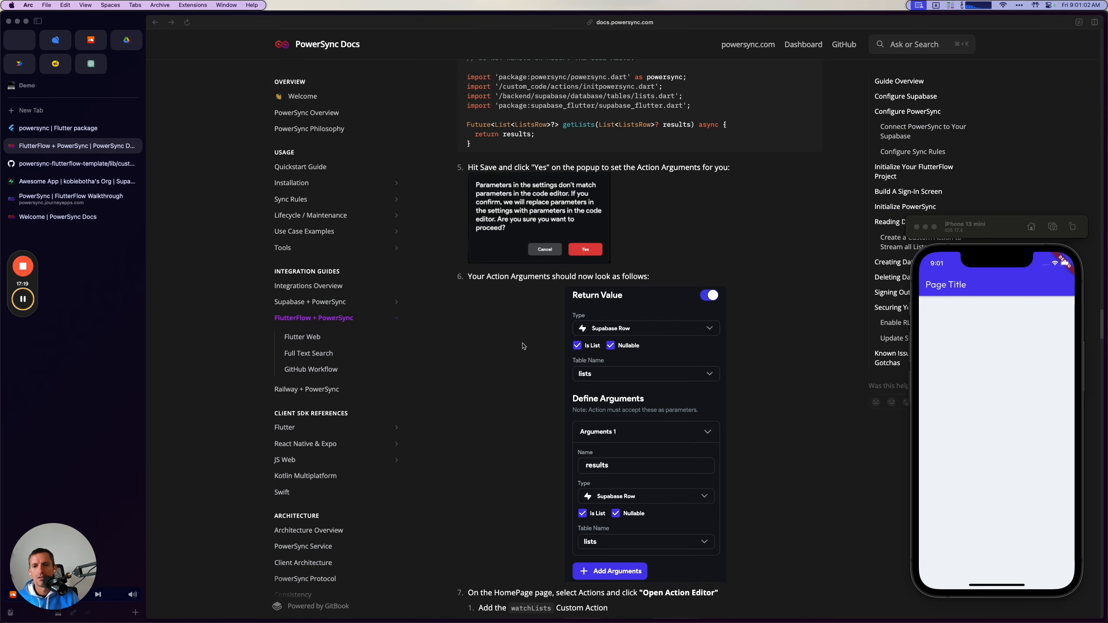
# Check the guide's next instructions, then select HomePage in FlutterFlow and open its action editor.
pyautogui.scroll(3, 523, 346)
pyautogui.scroll(-5, 528, 380)
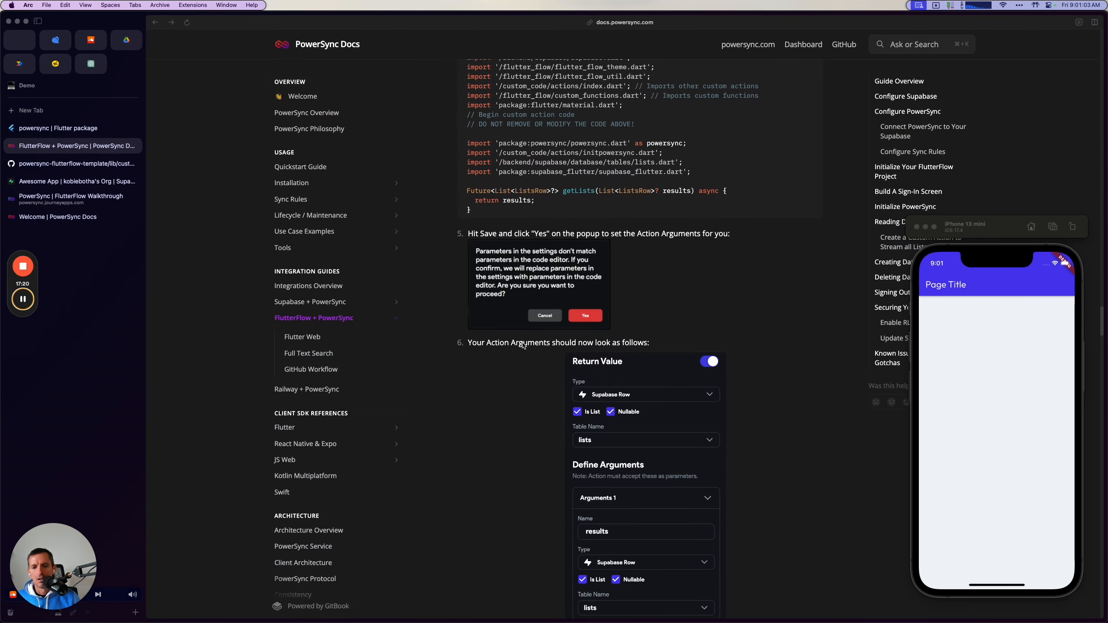
pyautogui.scroll(-5, 534, 414)
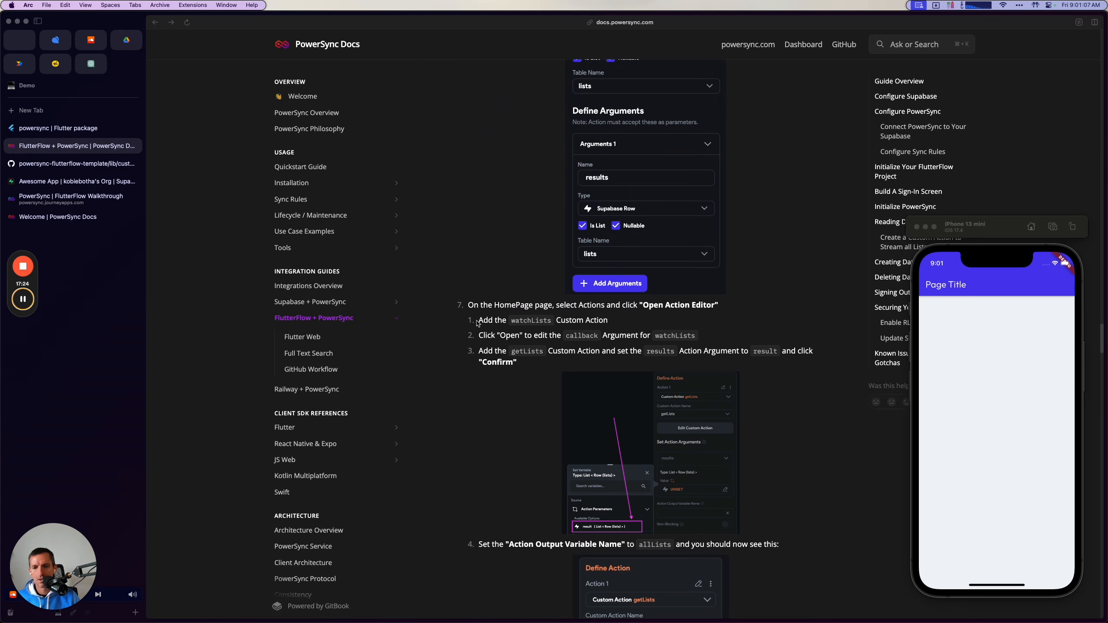
pyautogui.scroll(-1, 521, 396)
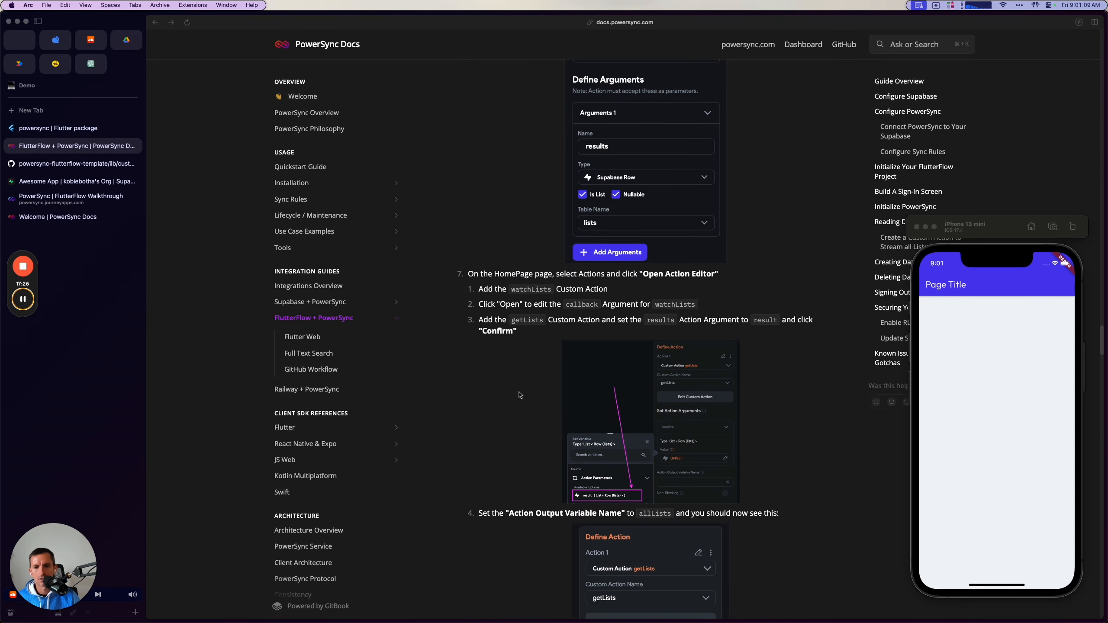
pyautogui.scroll(-1, 521, 397)
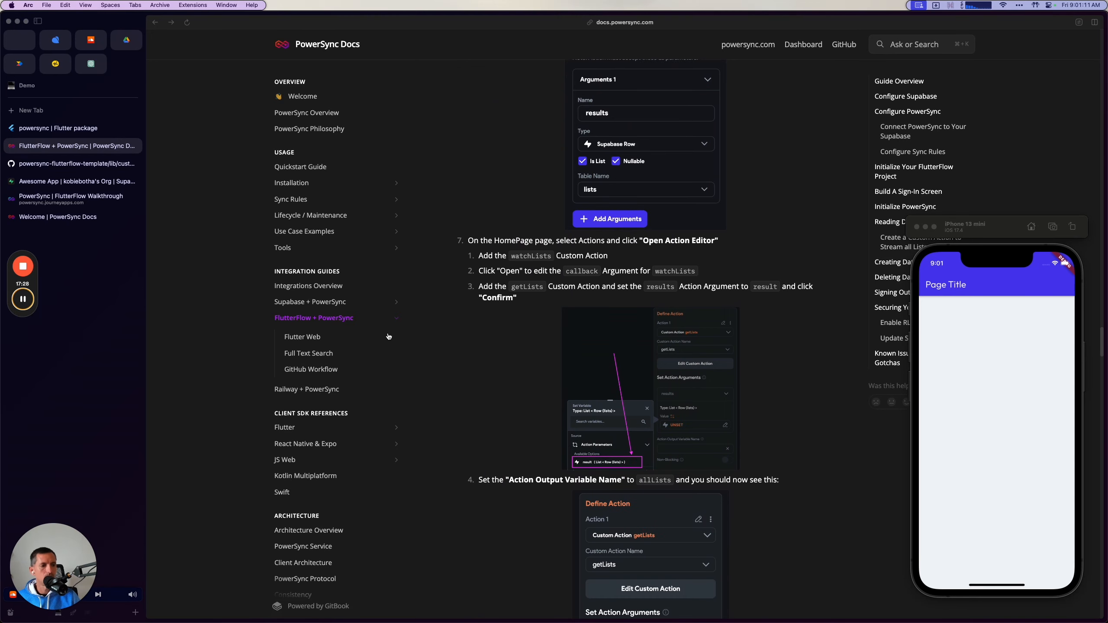
pyautogui.press('super+Tab')
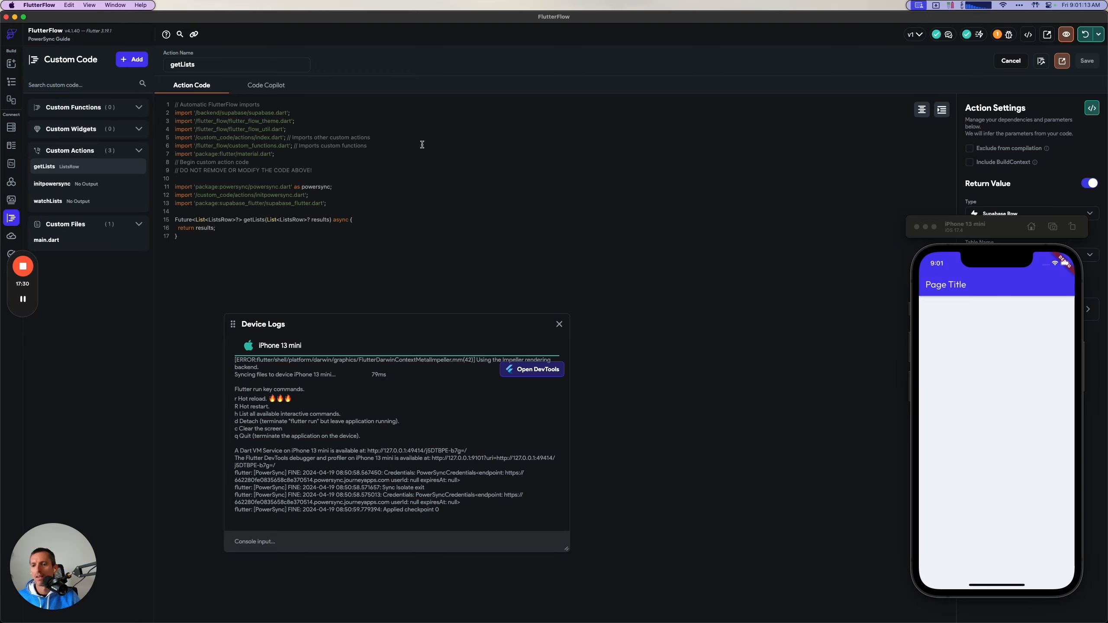
pyautogui.click(10, 82)
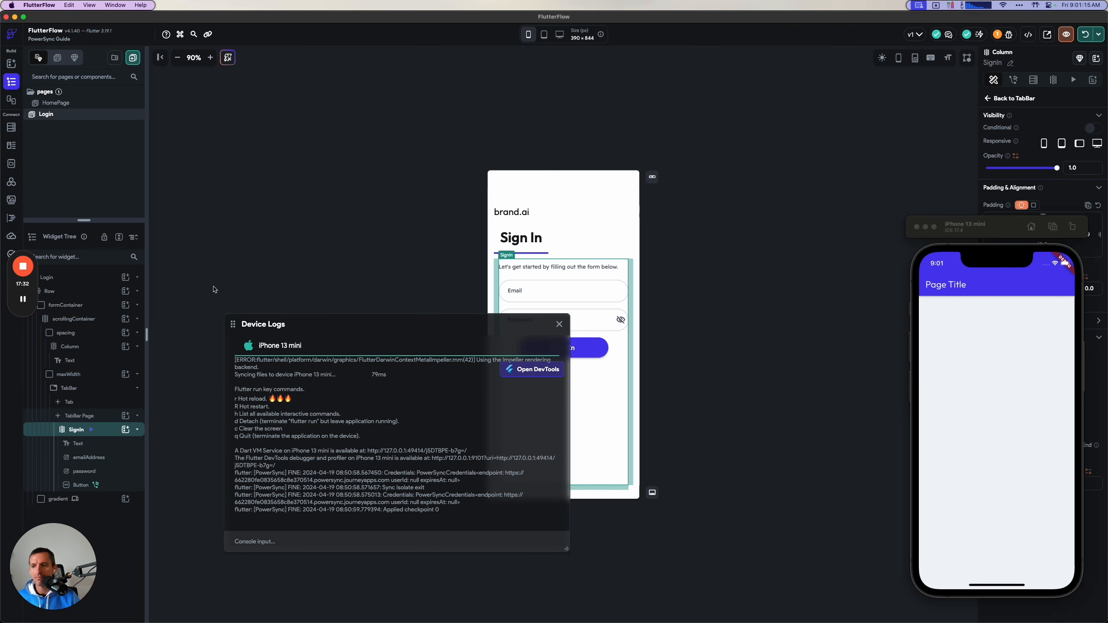
pyautogui.click(80, 105)
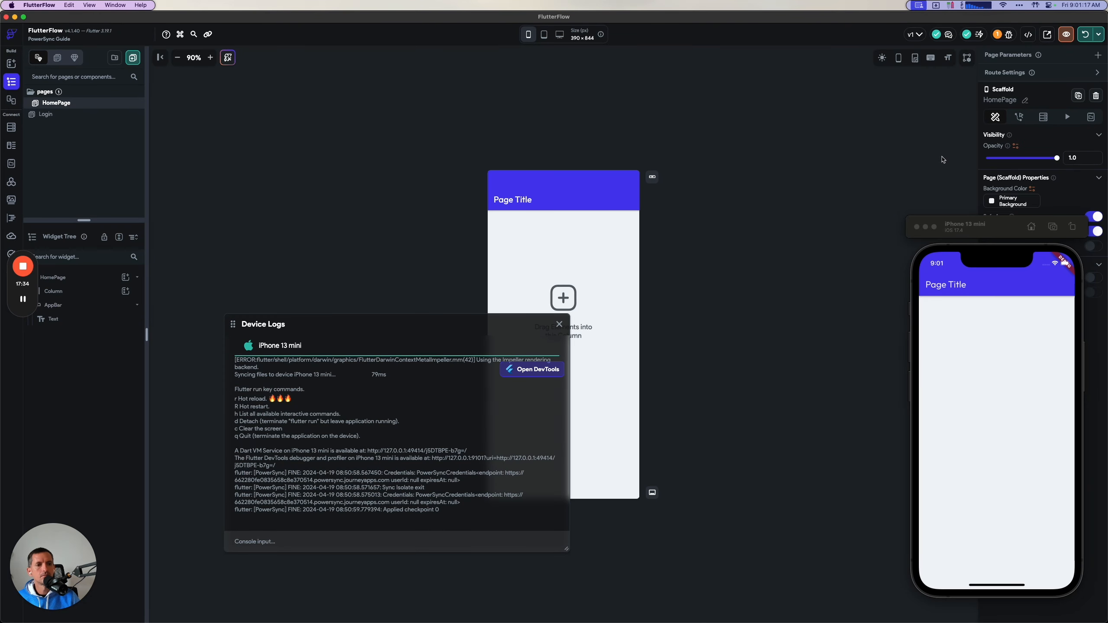
pyautogui.click(1018, 118)
pyautogui.click(1080, 164)
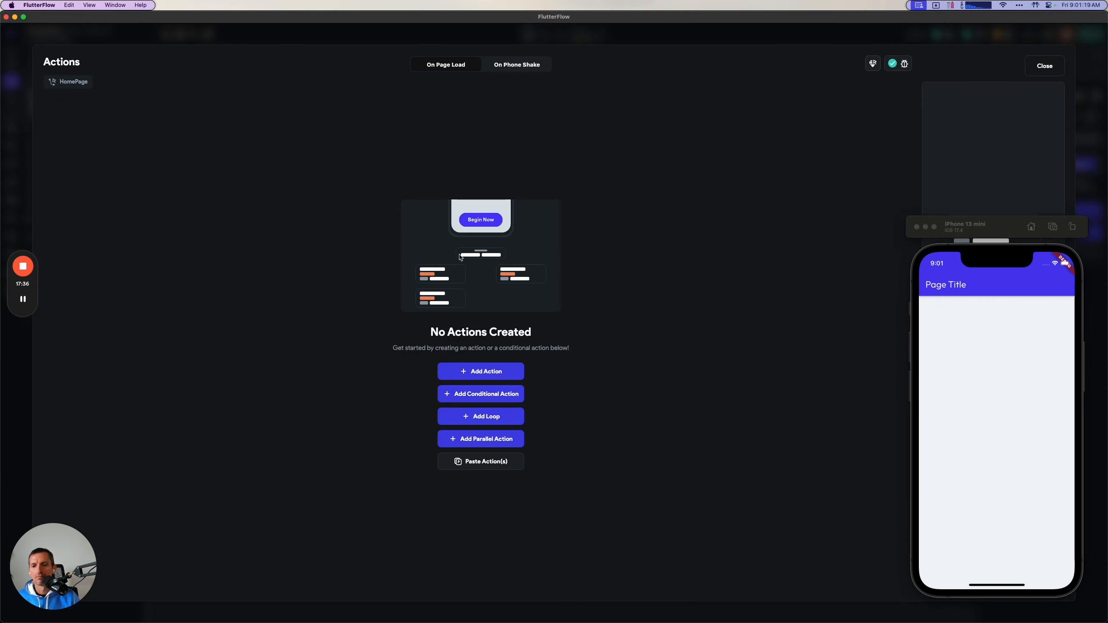
# Read the guide's instructions for adding watchLists, editing its callback and setting the getLists output variable.
pyautogui.press('super+Tab')
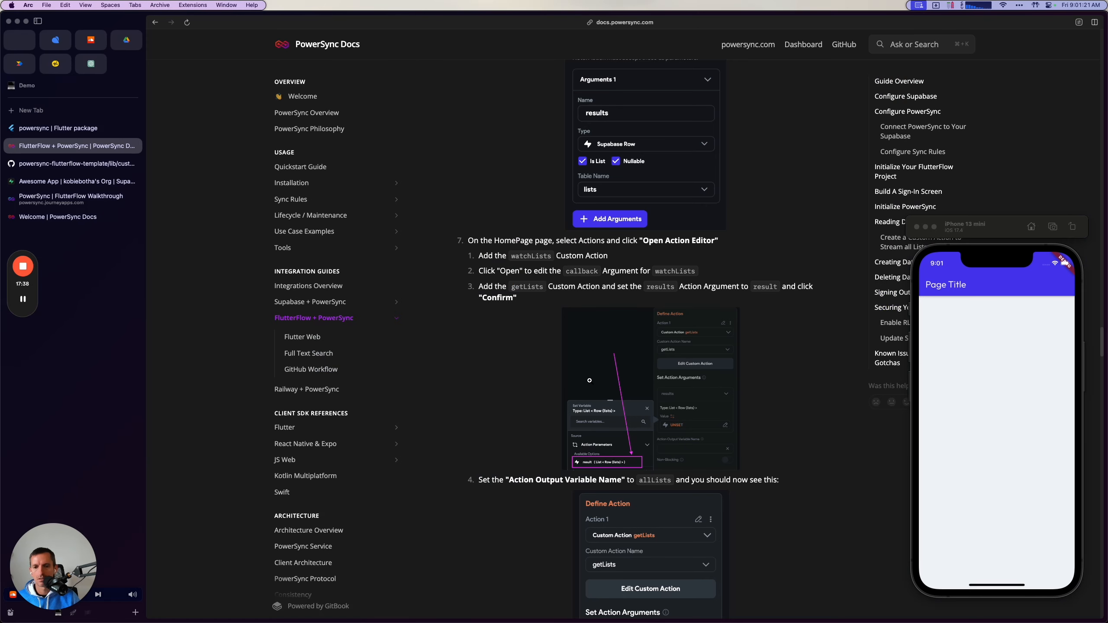
pyautogui.scroll(-2, 516, 268)
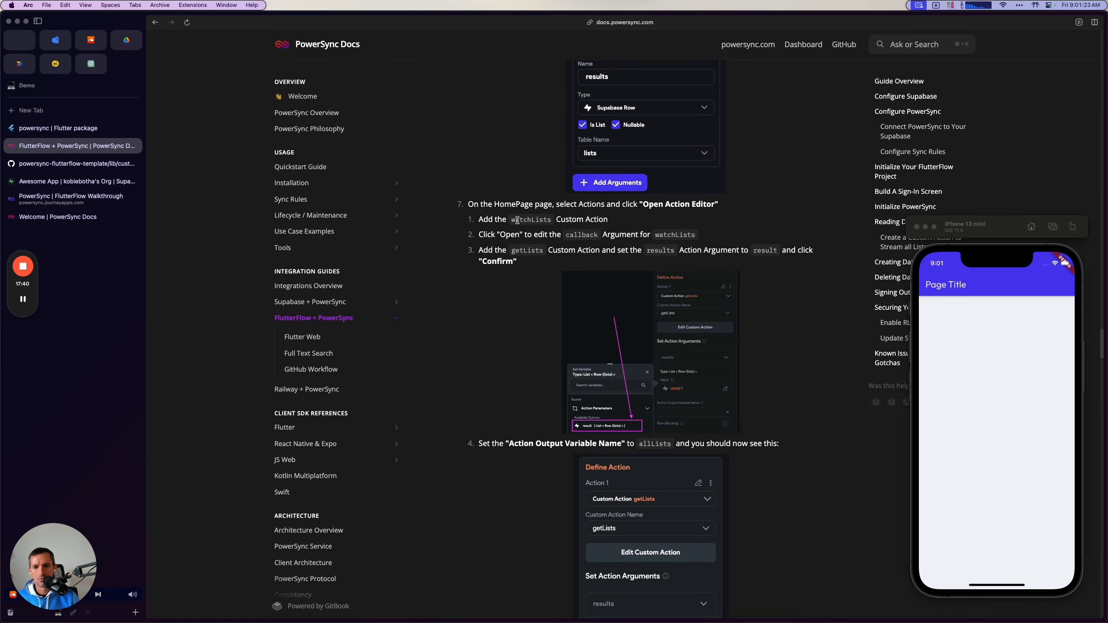
pyautogui.scroll(-2, 523, 266)
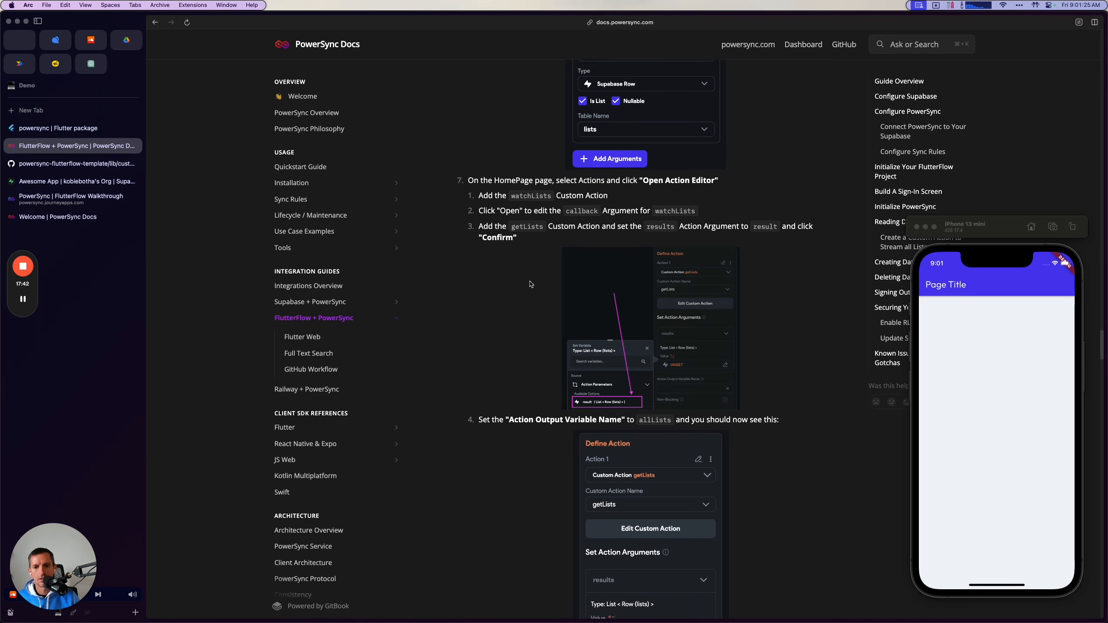
pyautogui.scroll(-1, 530, 284)
pyautogui.scroll(-2, 544, 258)
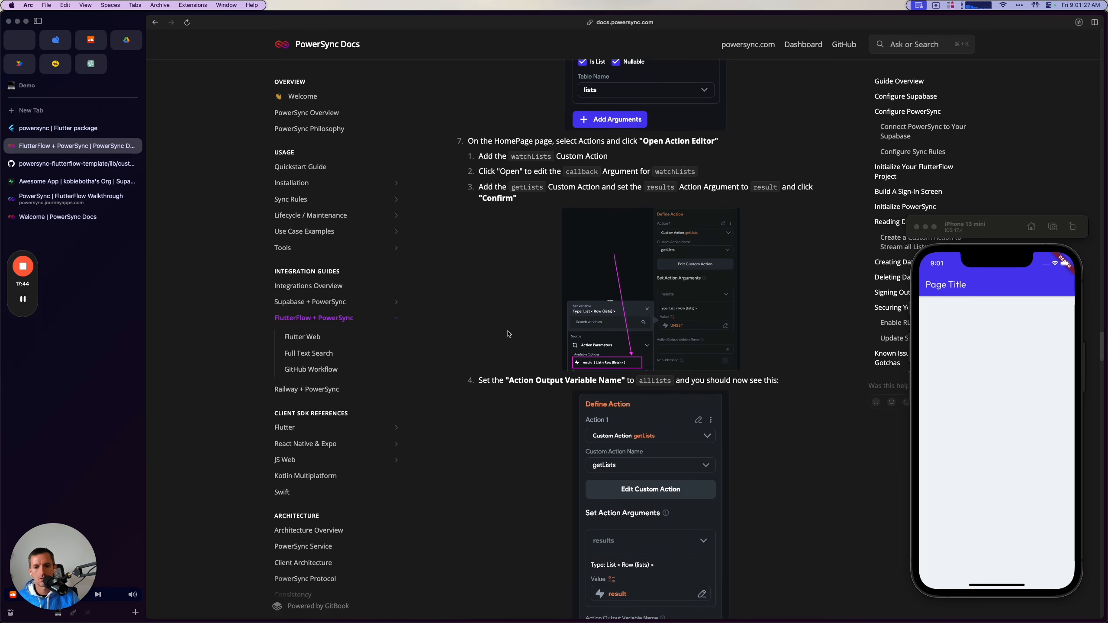
pyautogui.scroll(-1, 512, 328)
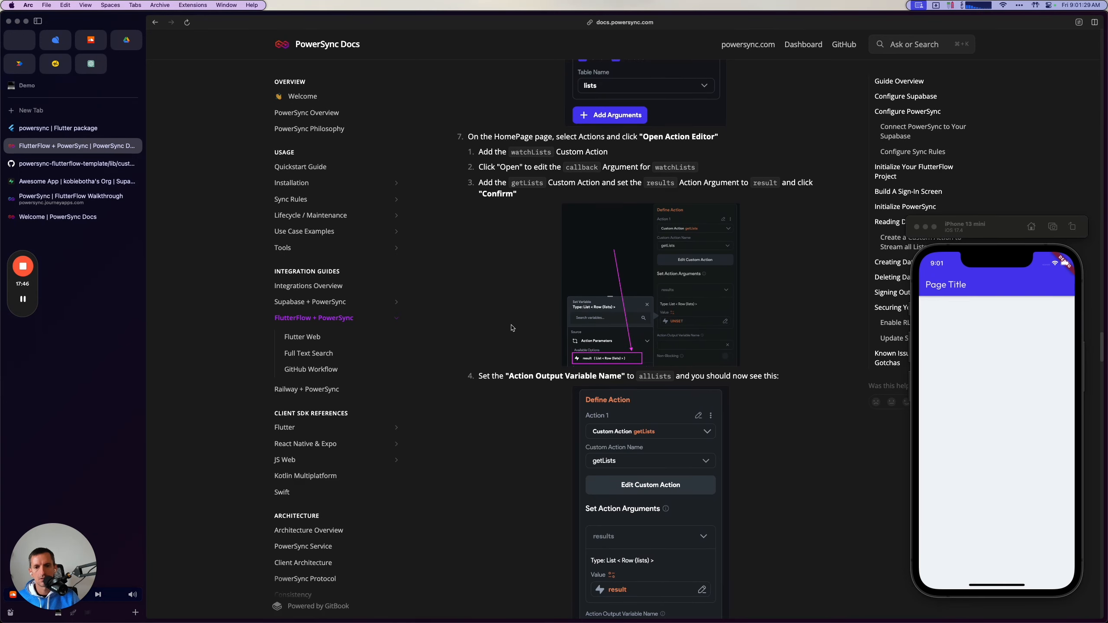
pyautogui.press('super+Tab')
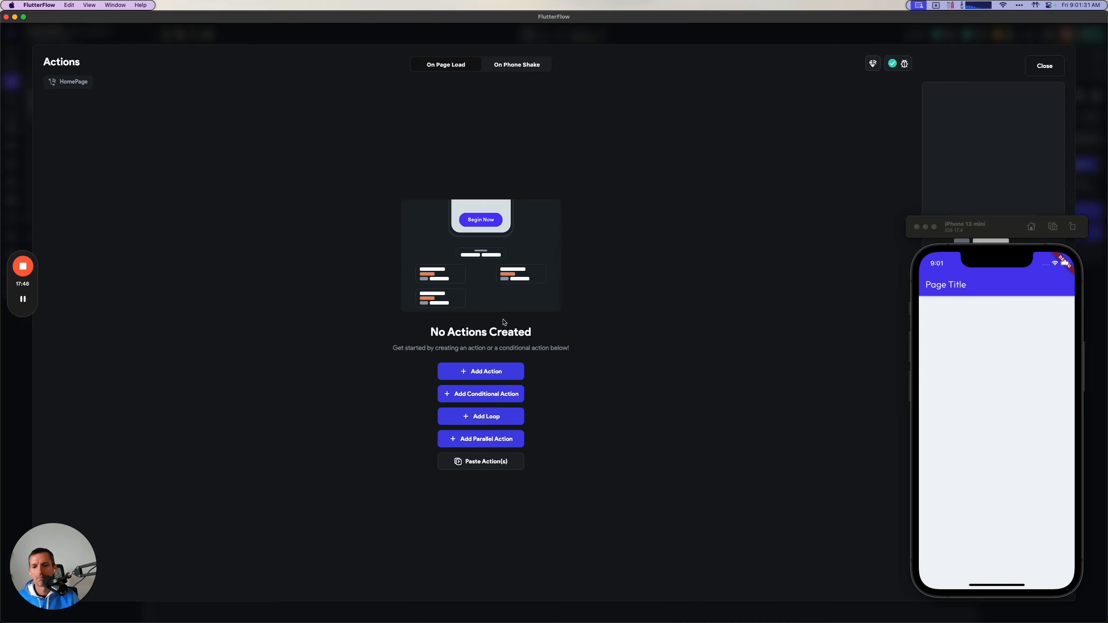
# Add the watchLists custom action to HomePage's On Page Load trigger, moving the simulator off the action settings.
pyautogui.click(478, 370)
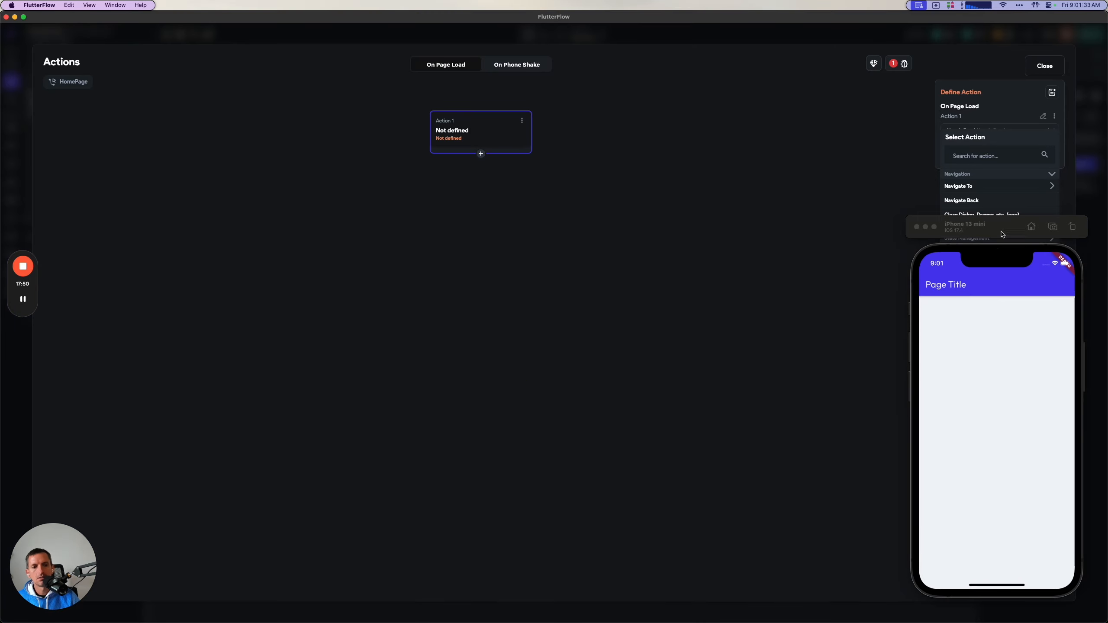
pyautogui.moveTo(999, 240); pyautogui.dragTo(819, 239)
pyautogui.click(977, 156)
pyautogui.write('wat')
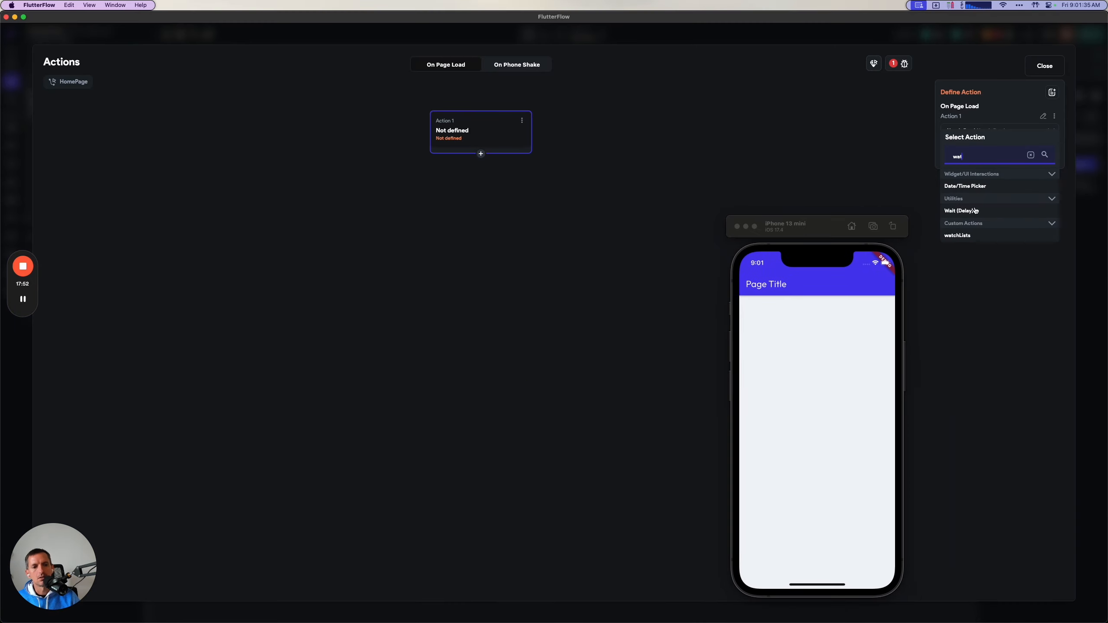
pyautogui.click(959, 236)
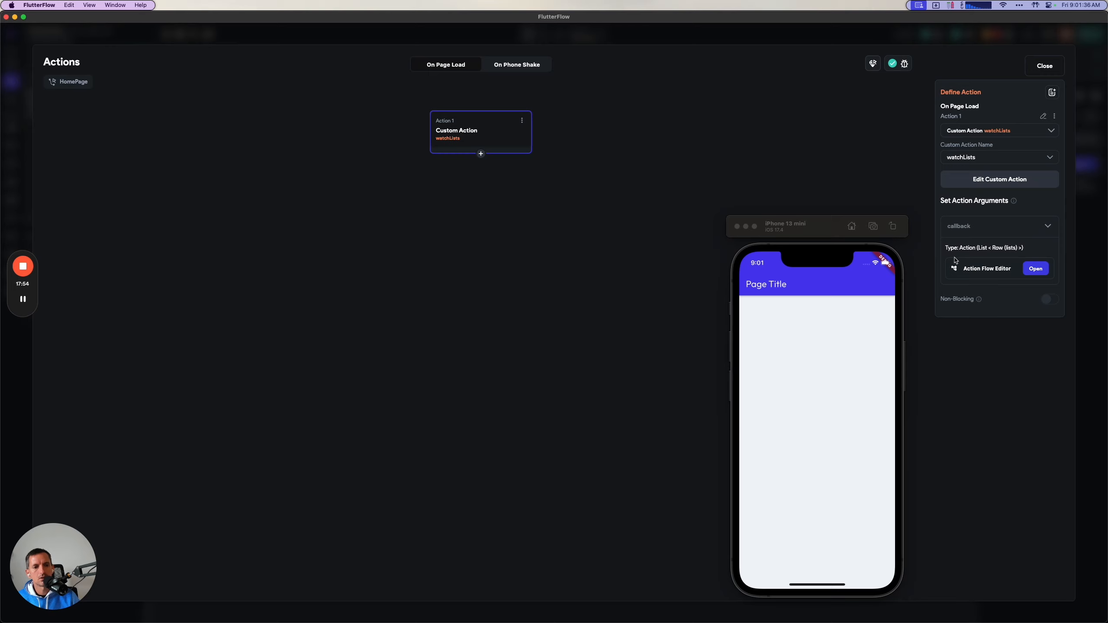
# Open the action flow for the watchLists callback argument and add the getLists custom action to it.
pyautogui.click(1035, 268)
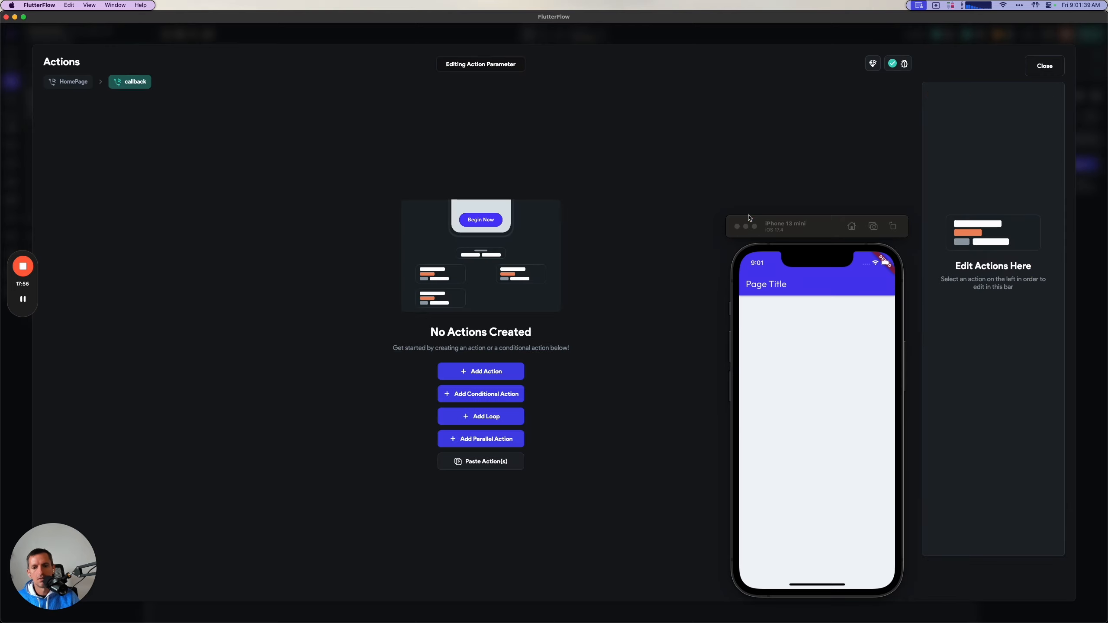
pyautogui.click(502, 371)
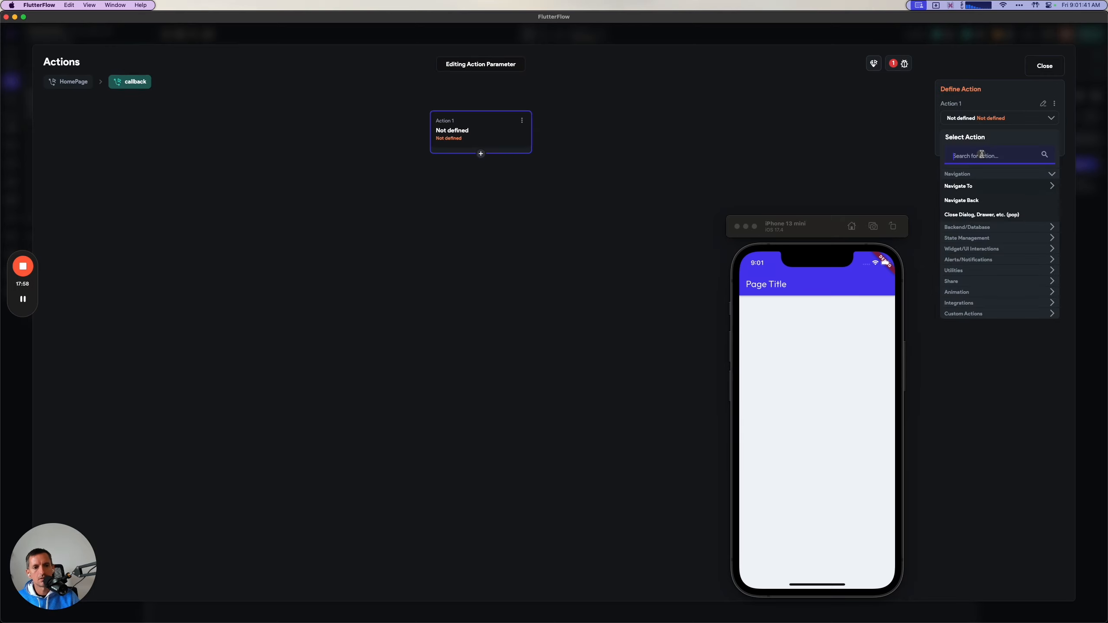
pyautogui.write('getlis')
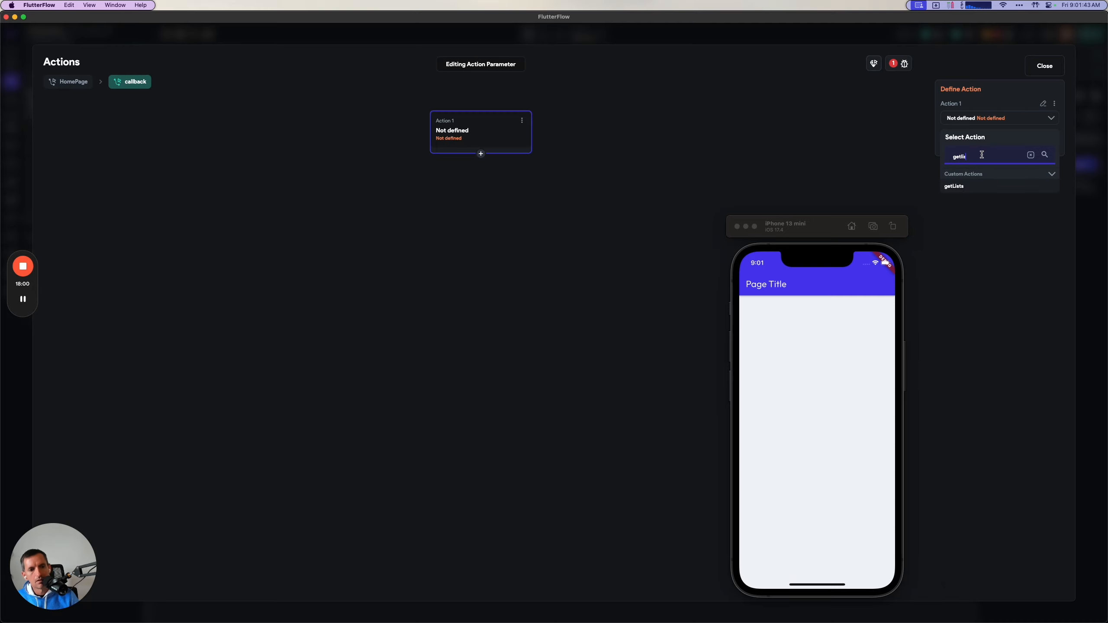
pyautogui.click(971, 189)
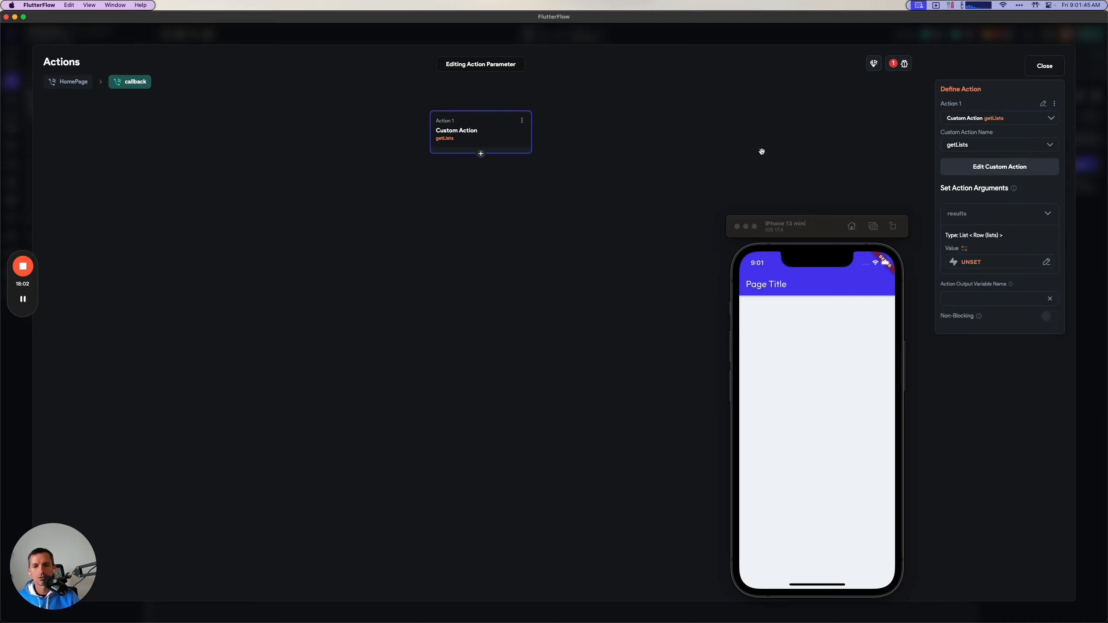
# Read the guide's instructions on the getLists results argument, the output variable name and the second callback action.
pyautogui.press('super+Tab')
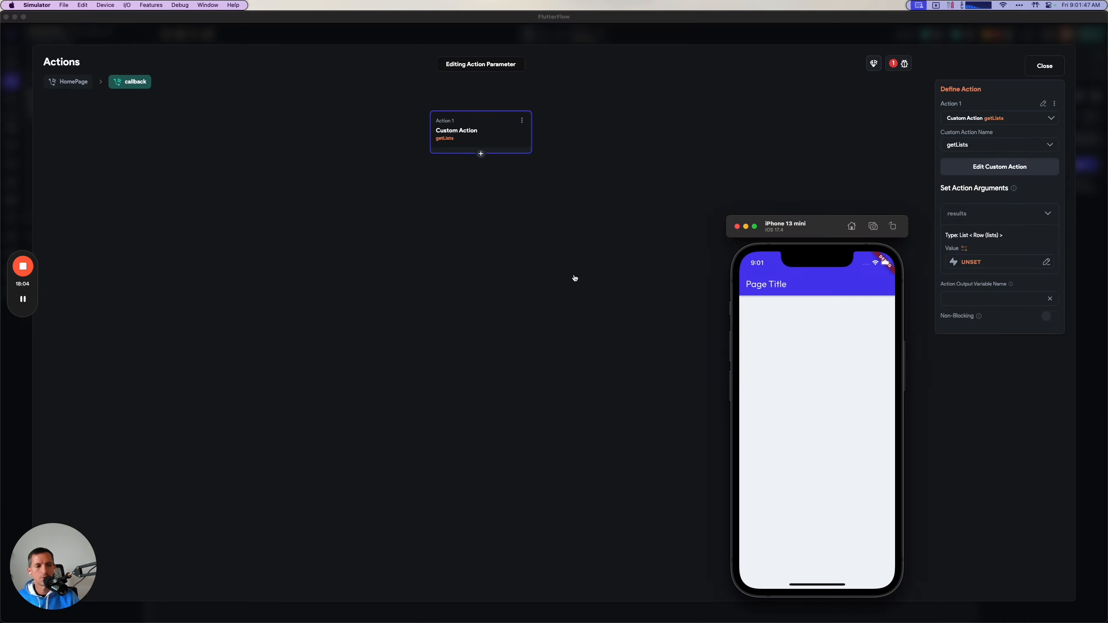
pyautogui.press('super+Tab')
pyautogui.scroll(-3, 589, 392)
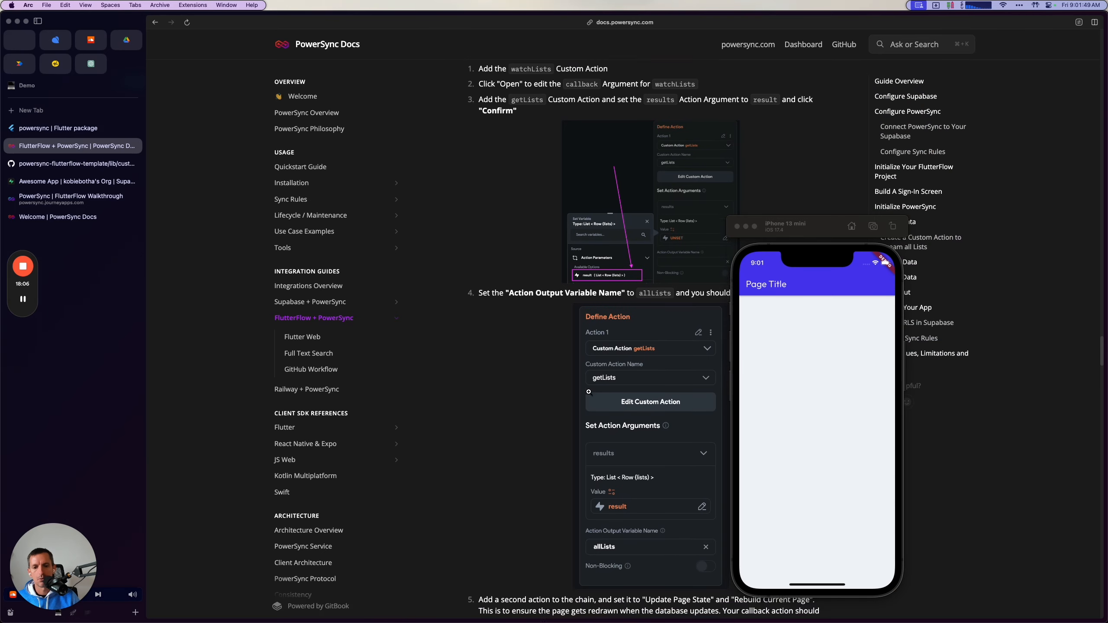
pyautogui.scroll(-1, 589, 392)
pyautogui.moveTo(812, 235); pyautogui.dragTo(944, 244)
pyautogui.scroll(-3, 719, 467)
pyautogui.scroll(-5, 719, 467)
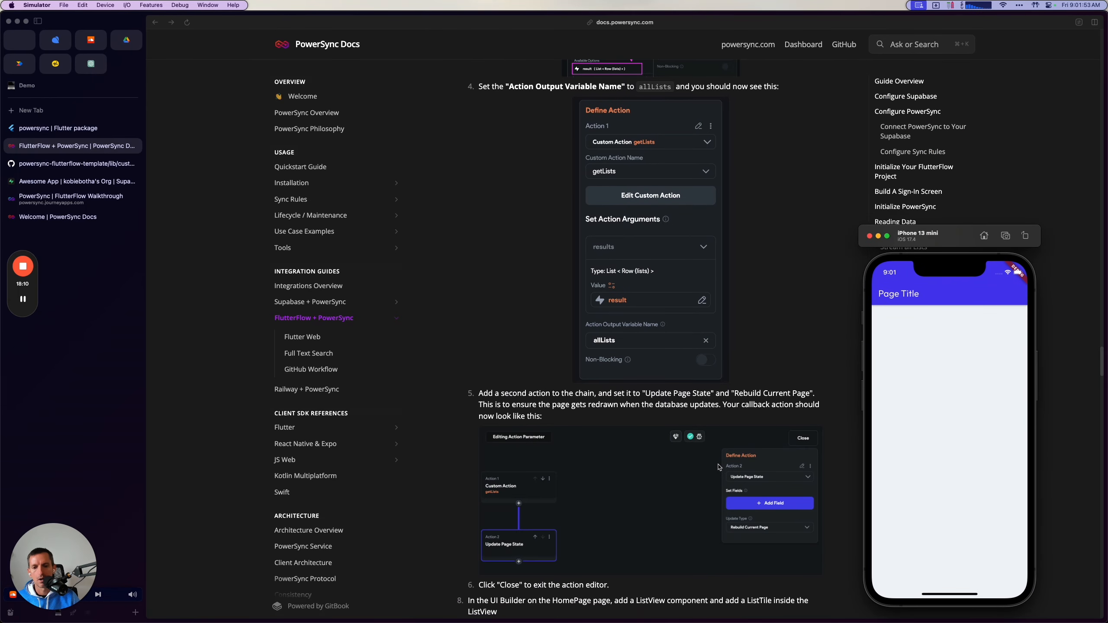
pyautogui.click(719, 467)
pyautogui.press('super+Tab')
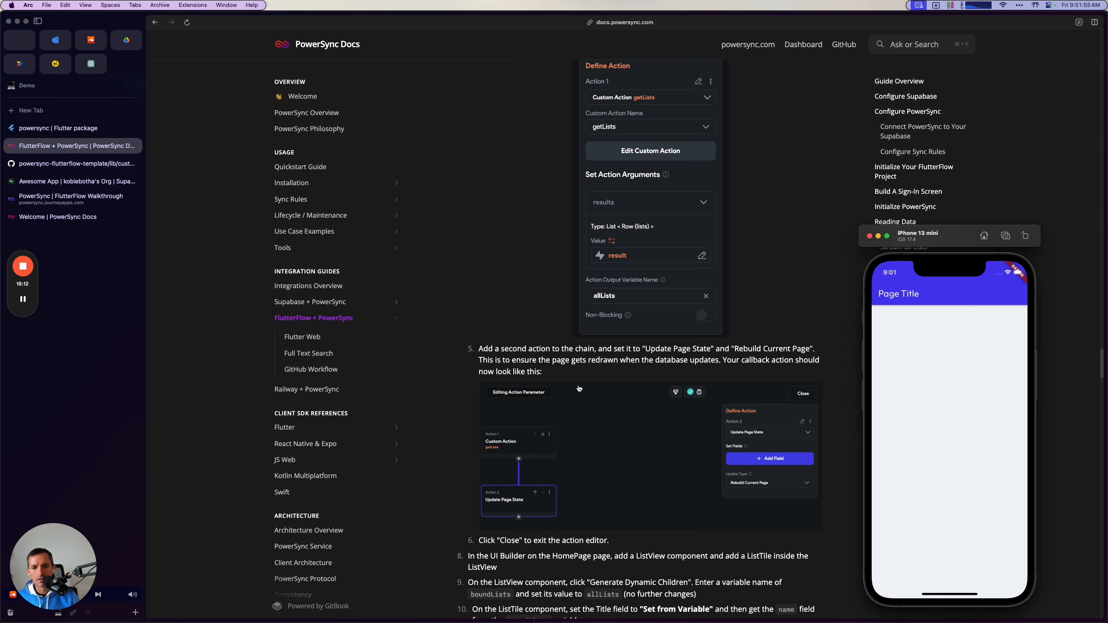
pyautogui.scroll(3, 579, 388)
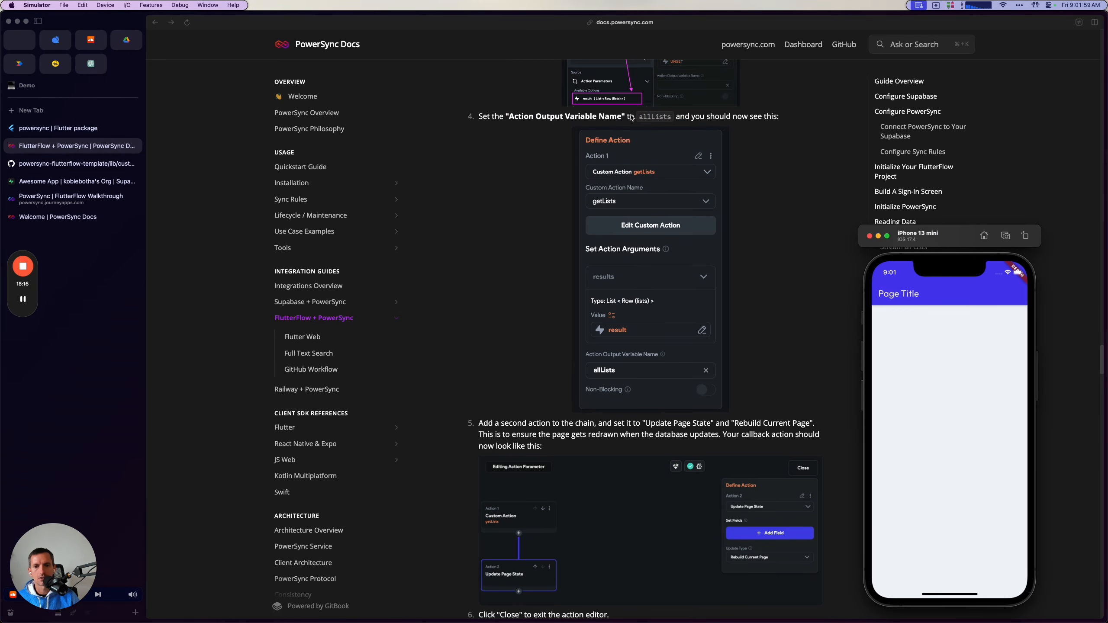
# Set the getLists action's output variable name to allLists as given in the guide, keeping the simulator clear of the settings.
pyautogui.doubleClick(653, 116)
pyautogui.press('super+Tab')
pyautogui.press('super+Tab')
pyautogui.moveTo(956, 234); pyautogui.dragTo(759, 232)
pyautogui.click(978, 262)
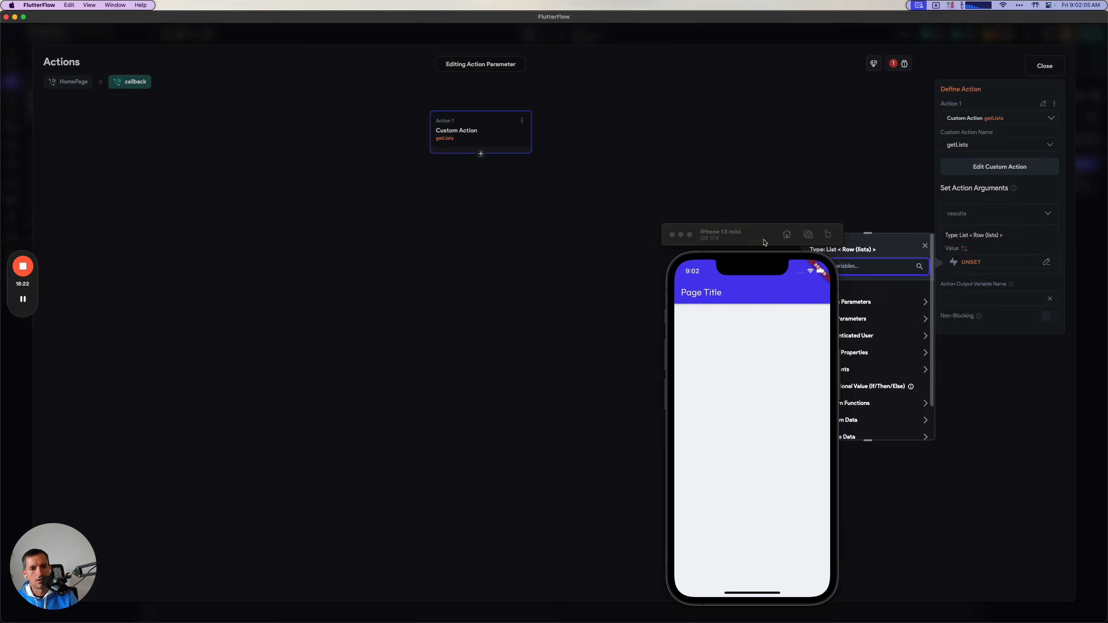
pyautogui.moveTo(764, 238); pyautogui.dragTo(684, 237)
pyautogui.click(979, 299)
pyautogui.write('allLists')
# Set the getLists results argument to the action parameter result with no further changes, checking the guide for the right source.
pyautogui.click(971, 267)
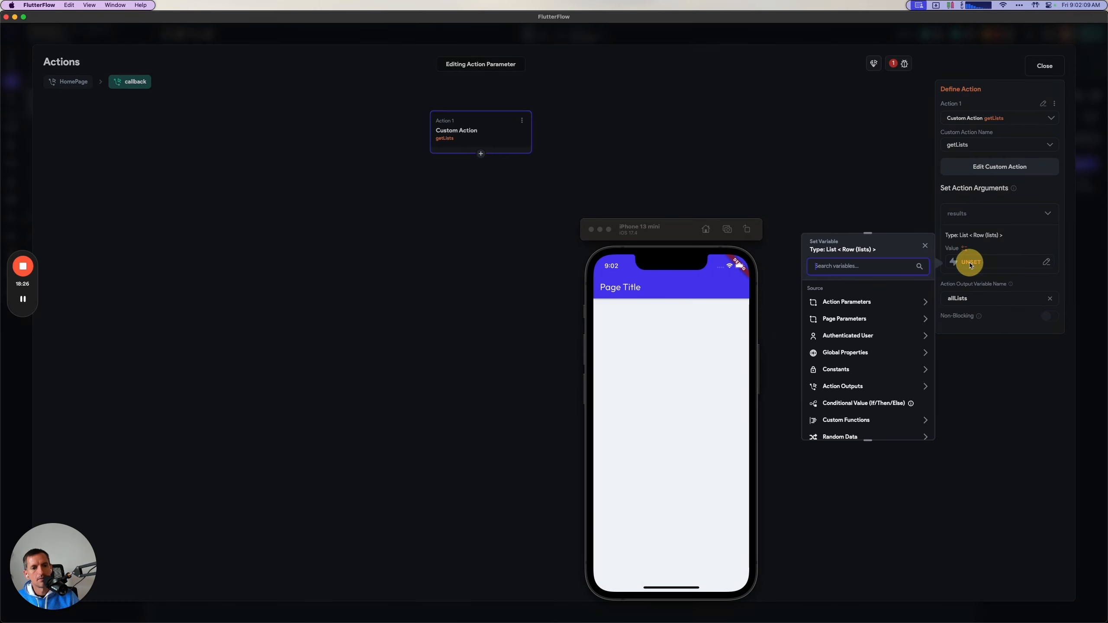
pyautogui.press('super+Tab')
pyautogui.press('super+Tab')
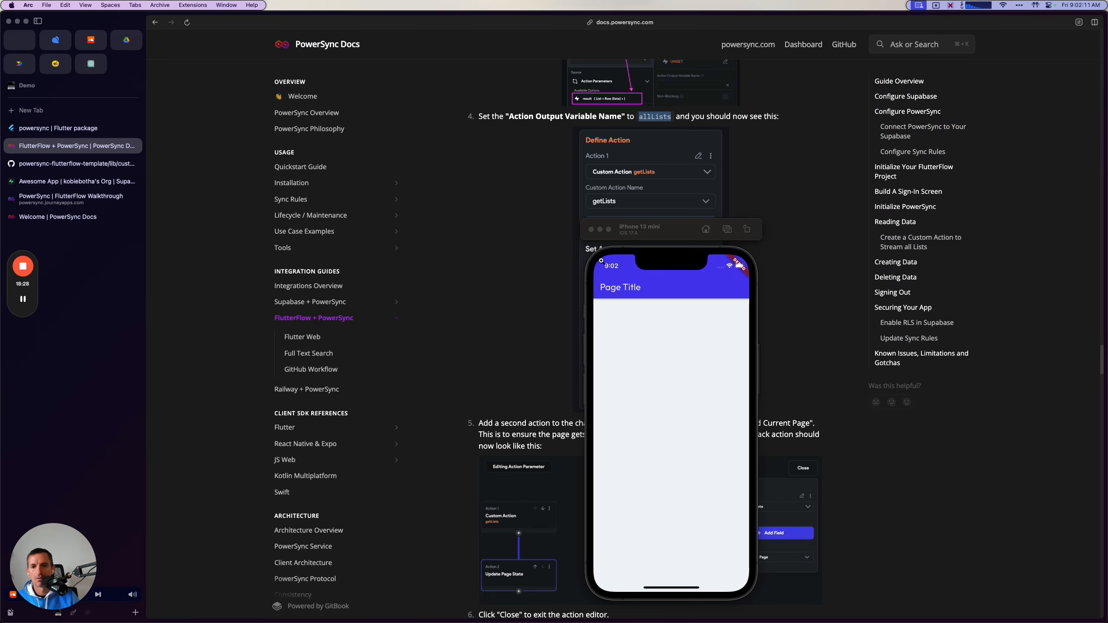
pyautogui.scroll(2, 514, 245)
pyautogui.scroll(-3, 515, 244)
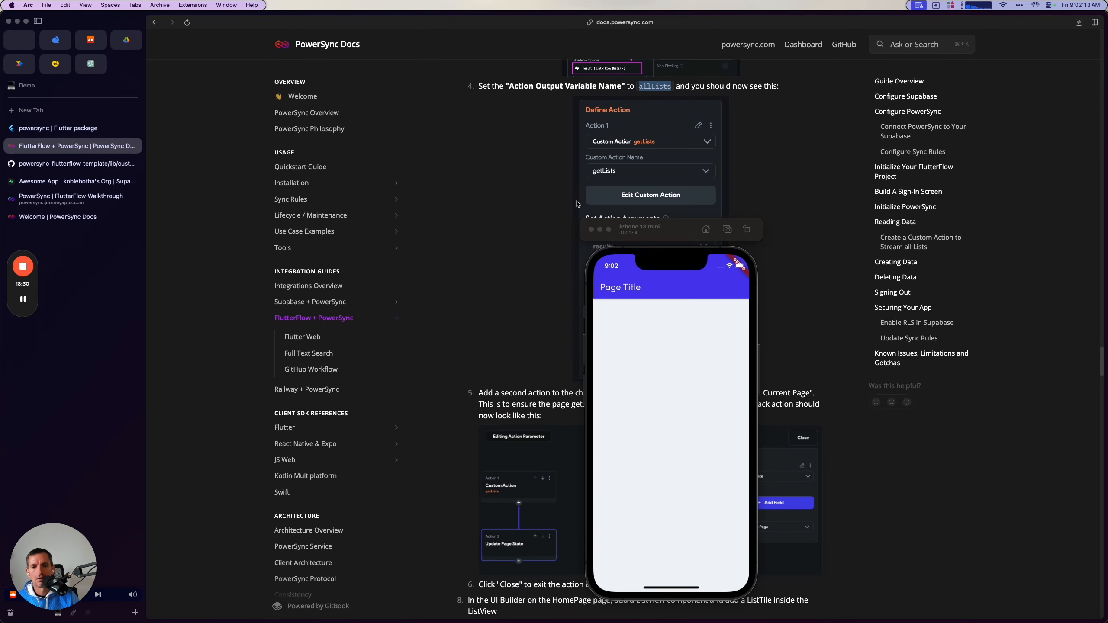
pyautogui.scroll(-7, 509, 255)
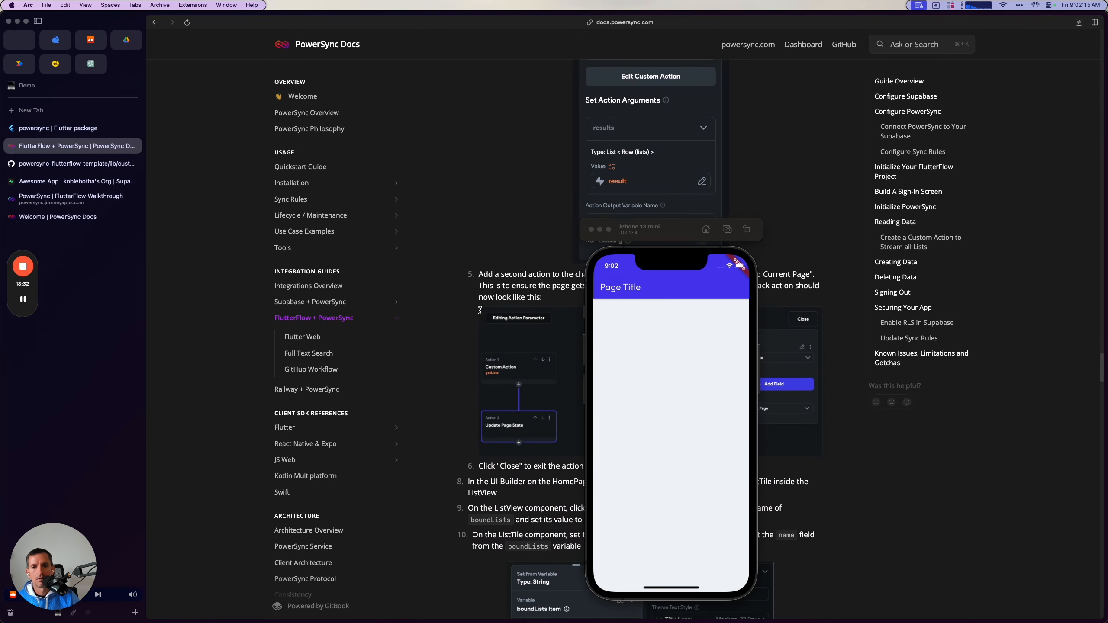
pyautogui.press('super+Tab')
pyautogui.press('super+Tab')
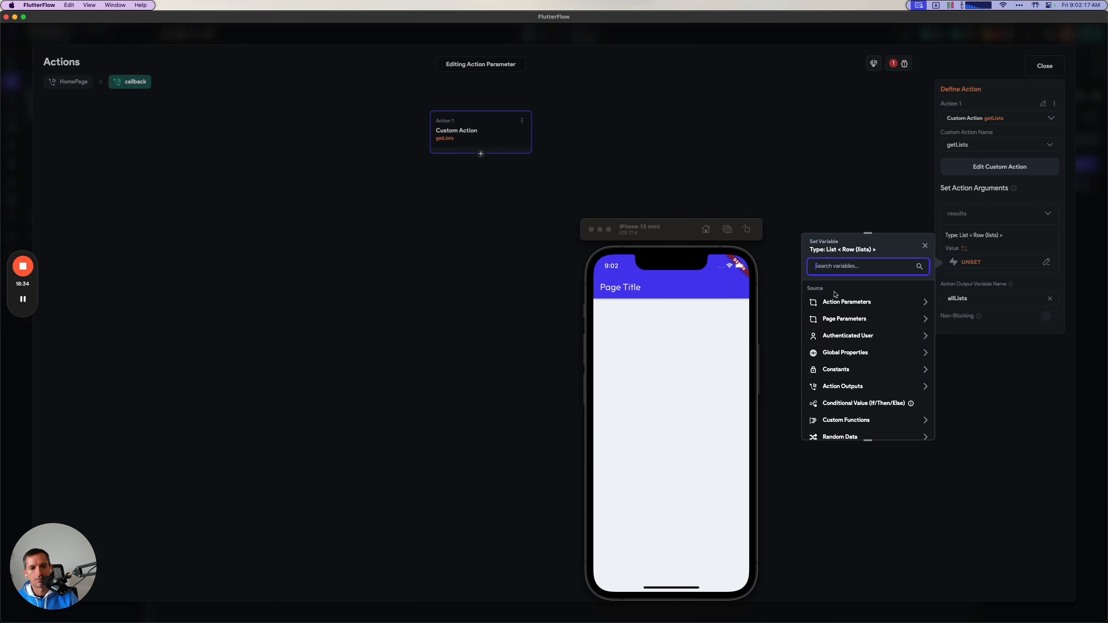
pyautogui.click(855, 302)
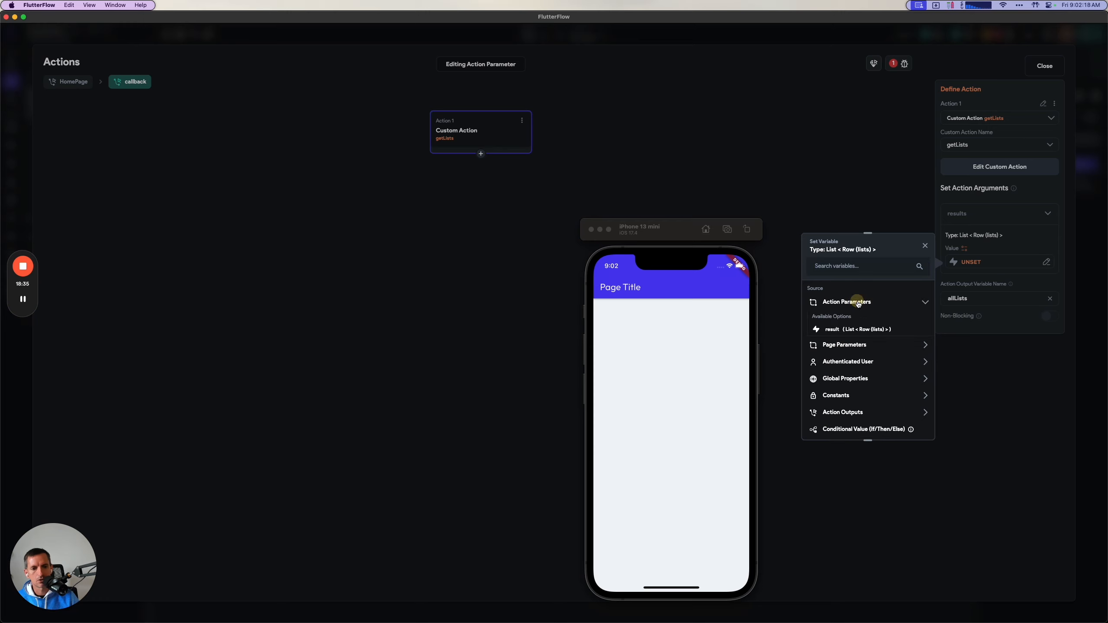
pyautogui.click(852, 330)
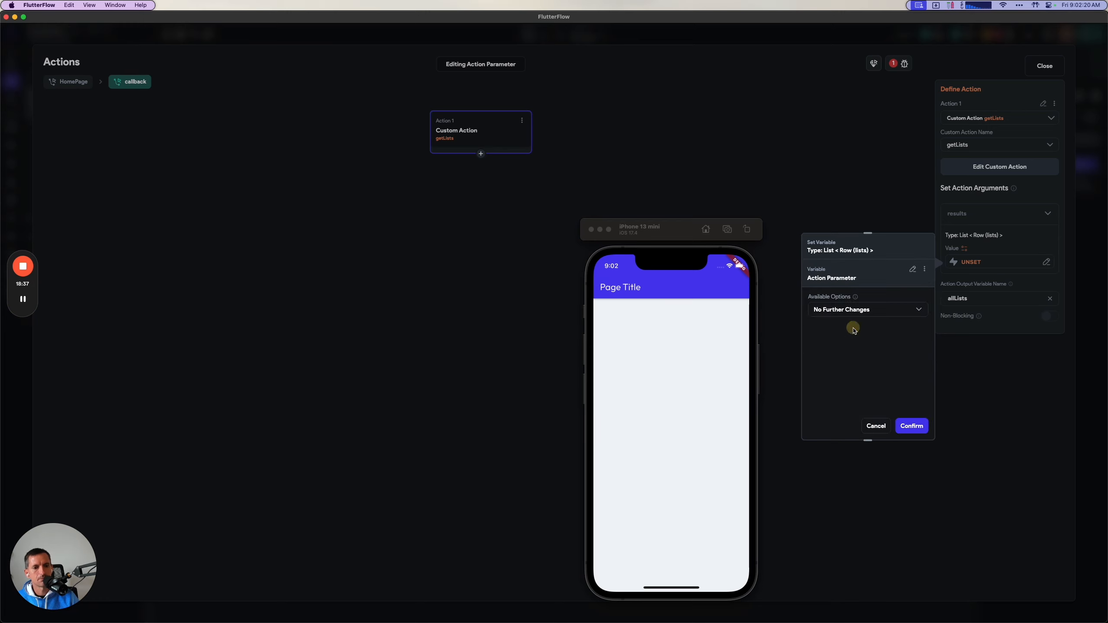
pyautogui.click(907, 426)
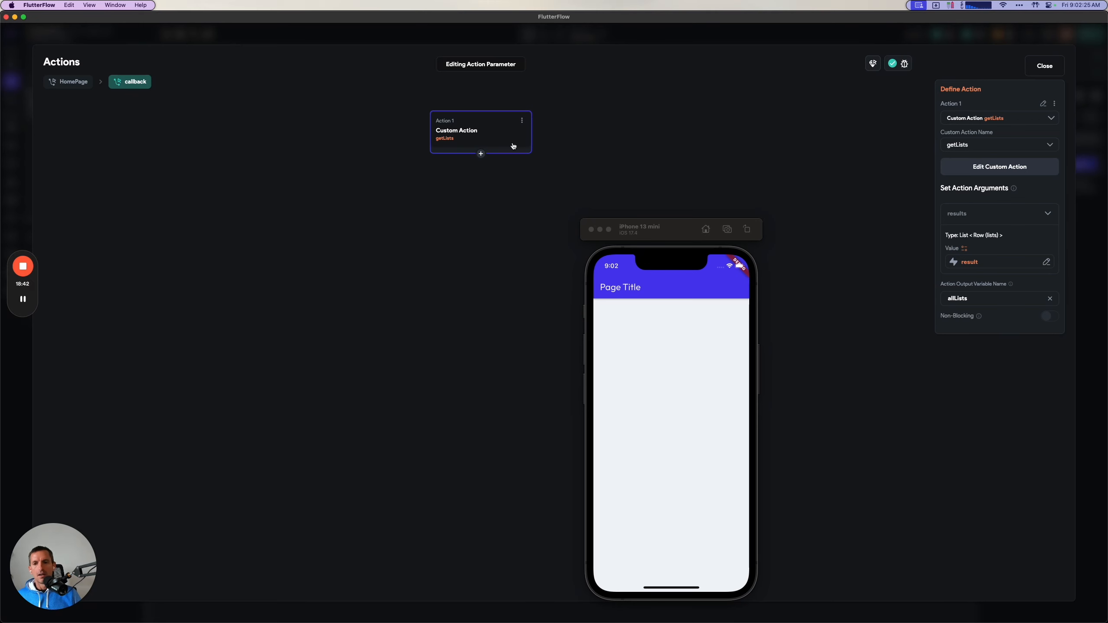
# Move the simulator out of the way and check the guide's instructions for the second action in the callback chain.
pyautogui.press('super+Tab')
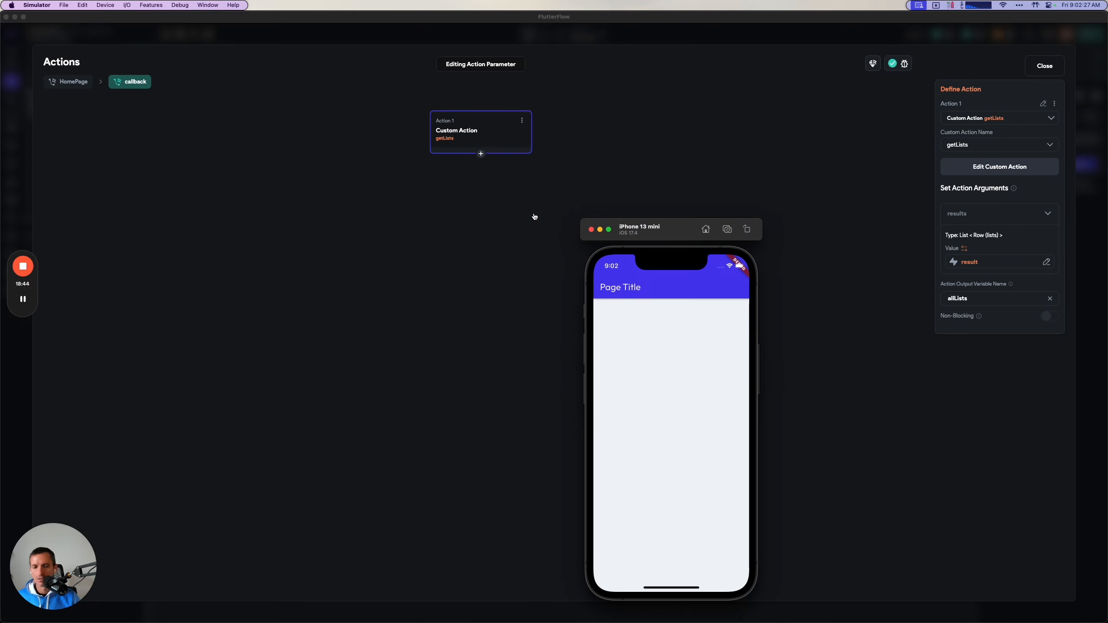
pyautogui.press('super+Tab')
pyautogui.scroll(-4, 663, 244)
pyautogui.moveTo(663, 244); pyautogui.dragTo(1106, 253)
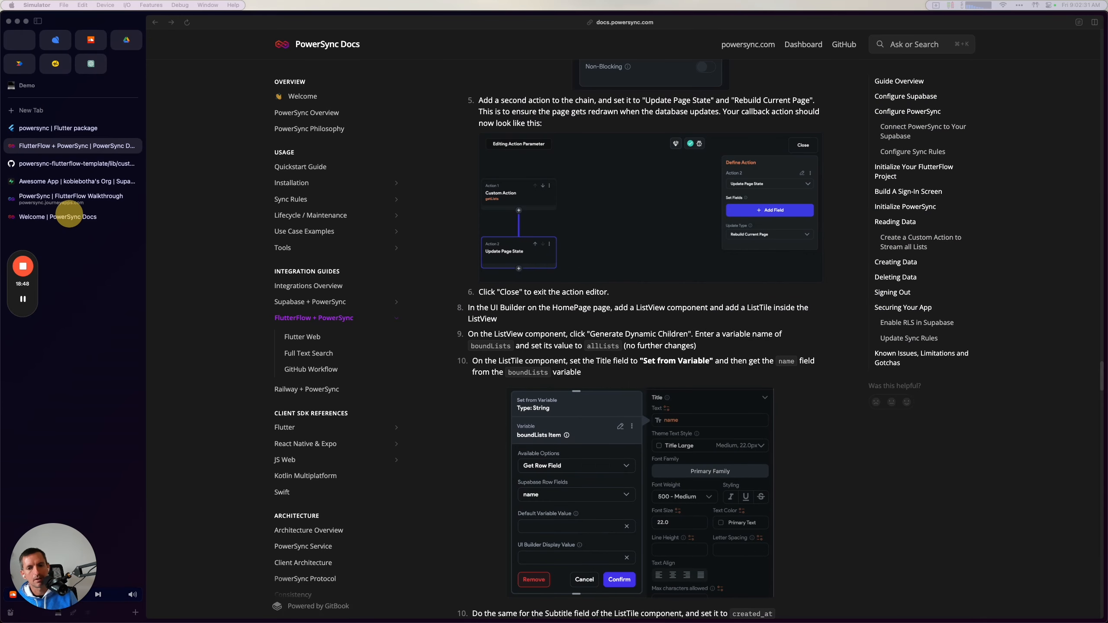
pyautogui.scroll(-1, 722, 423)
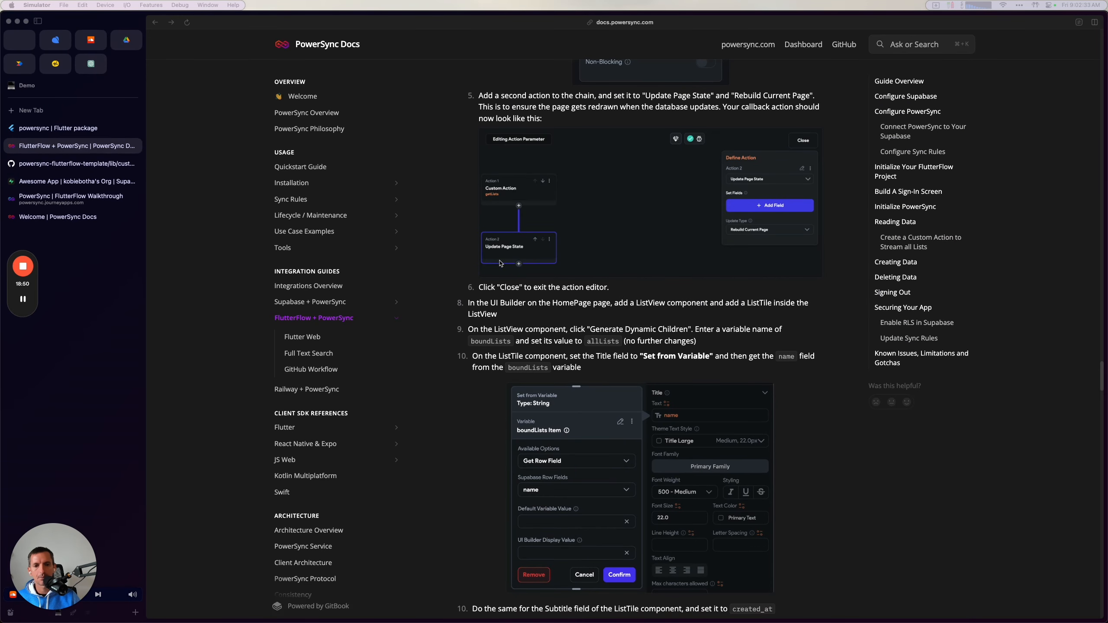
pyautogui.press('super+Tab')
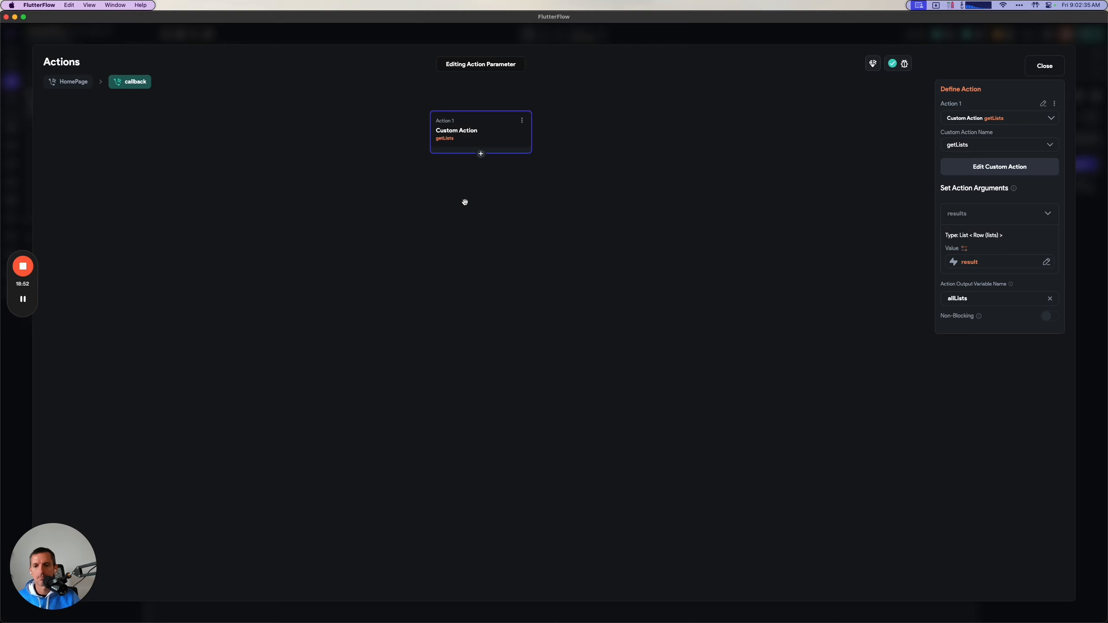
# Add a second action after getLists in the callback and try to set it to Update Page State.
pyautogui.click(480, 156)
pyautogui.click(482, 167)
pyautogui.click(975, 157)
pyautogui.write('update')
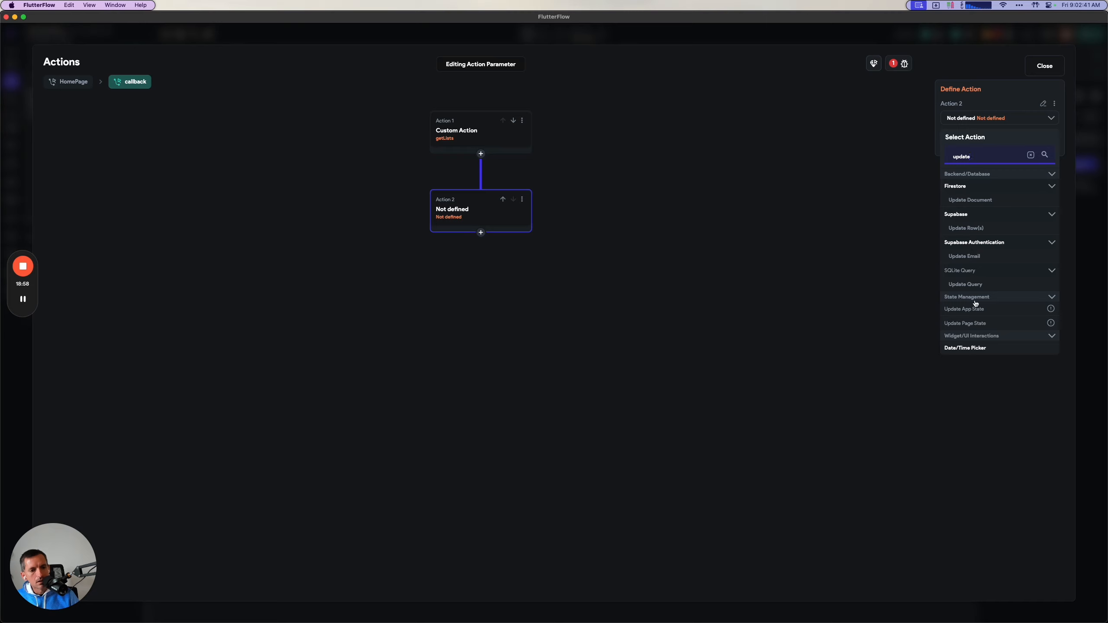
pyautogui.click(965, 323)
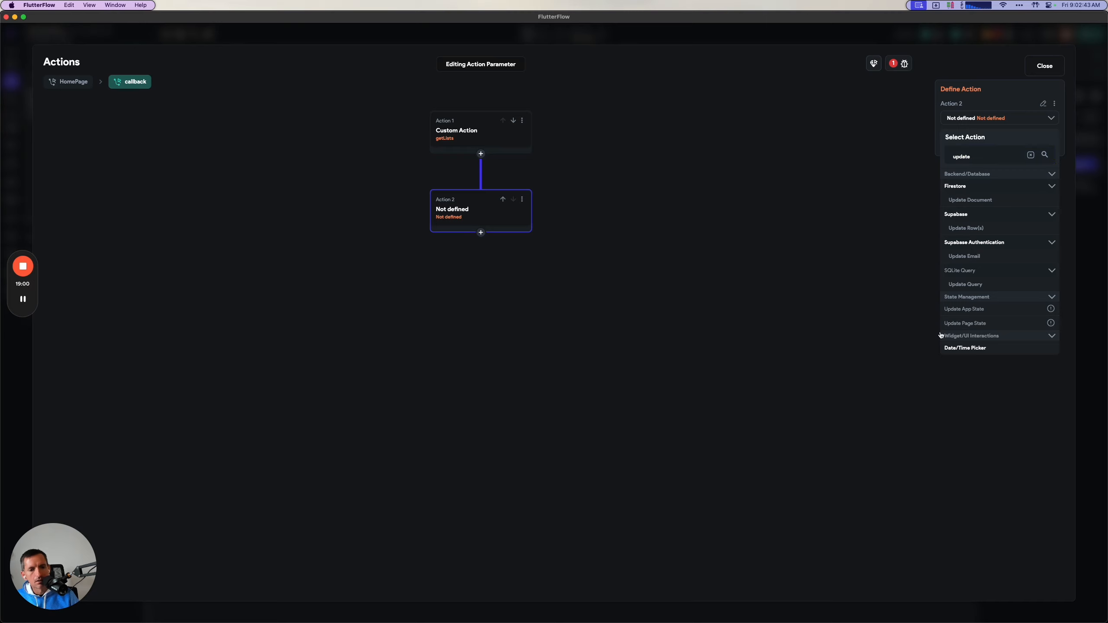
pyautogui.click(23, 299)
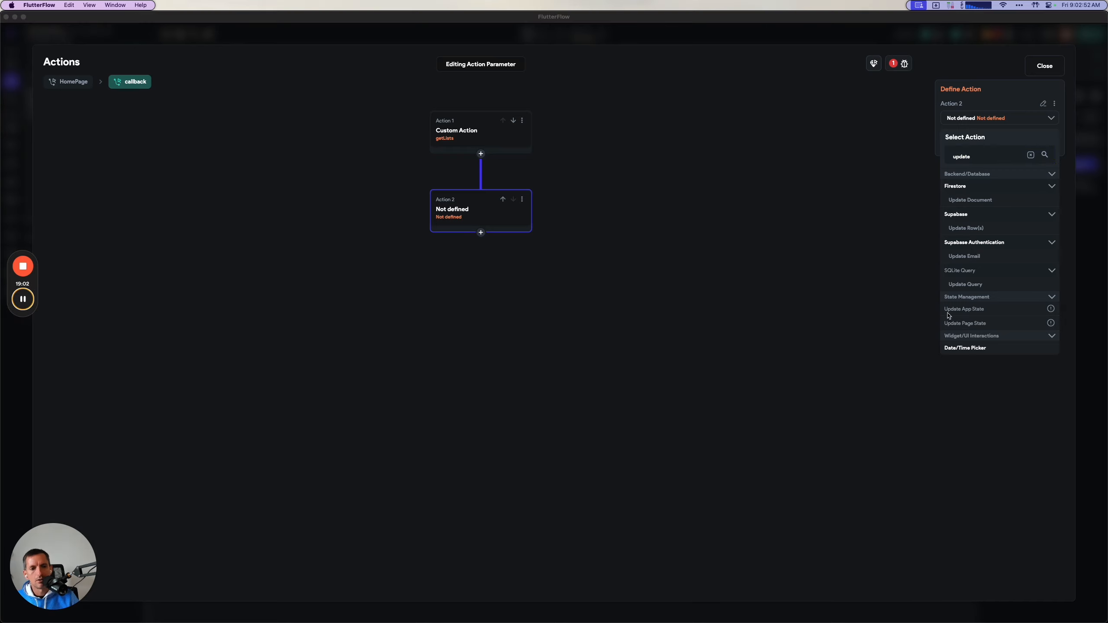
pyautogui.click(949, 315)
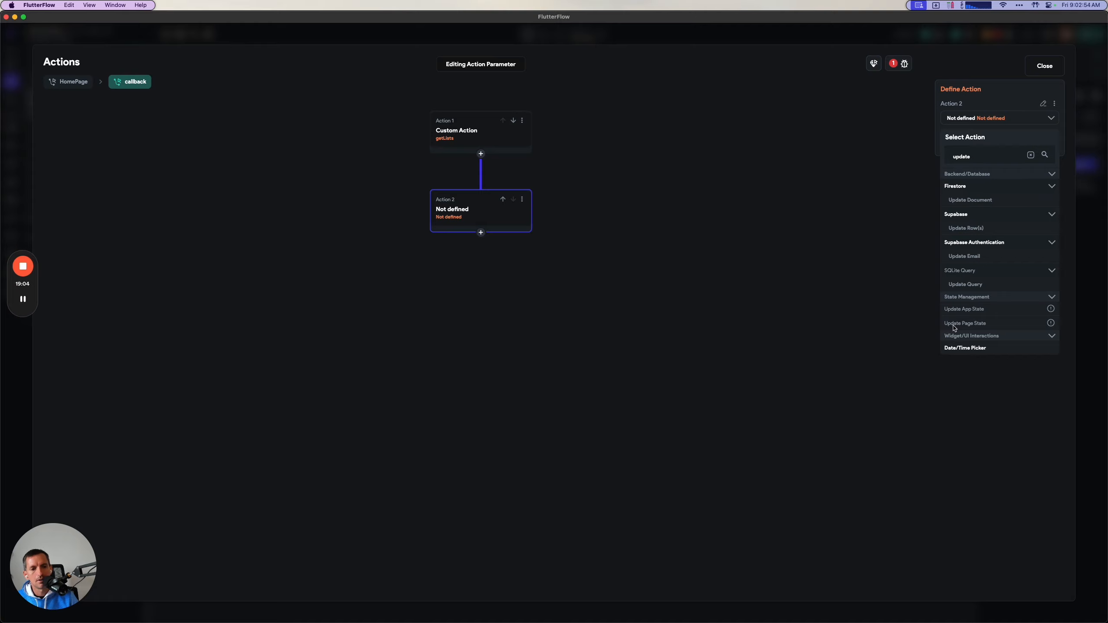
# Close the action editor and open HomePage's state management, with the device logs moved off the page preview.
pyautogui.click(1029, 63)
pyautogui.moveTo(439, 330); pyautogui.dragTo(324, 330)
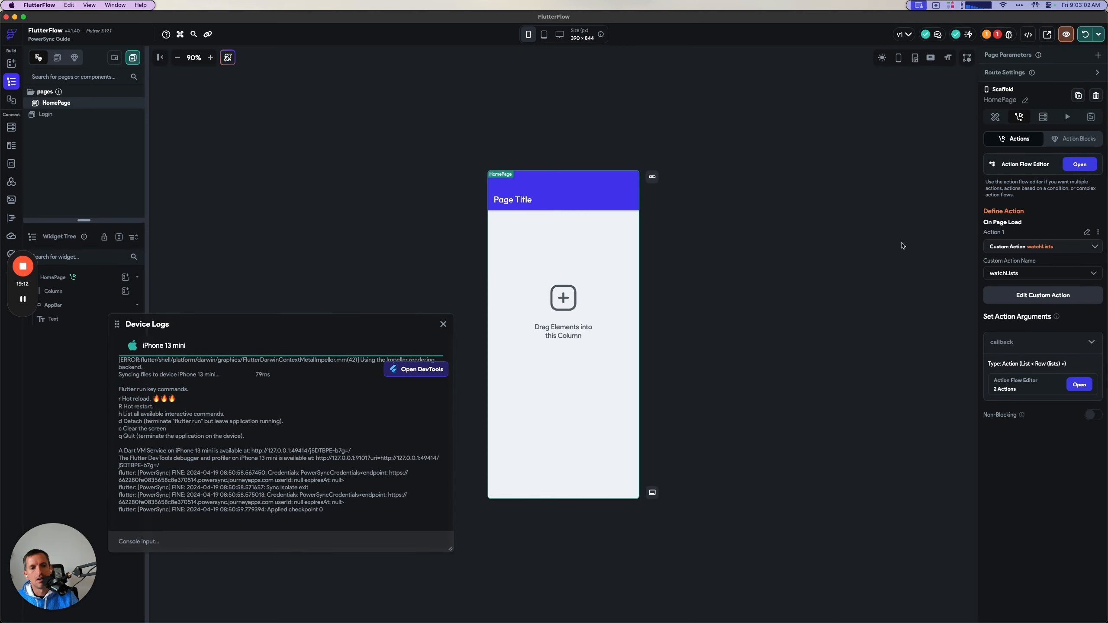
pyautogui.click(1092, 117)
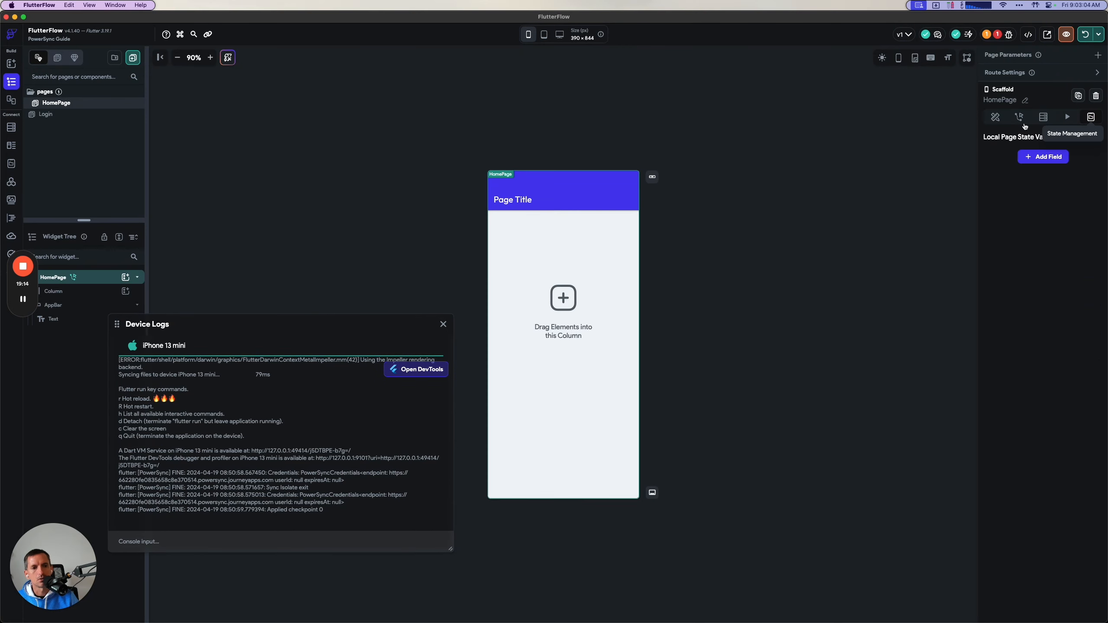
# Add a Boolean page state variable named fabClicked to HomePage with its initial value set to false.
pyautogui.click(1043, 158)
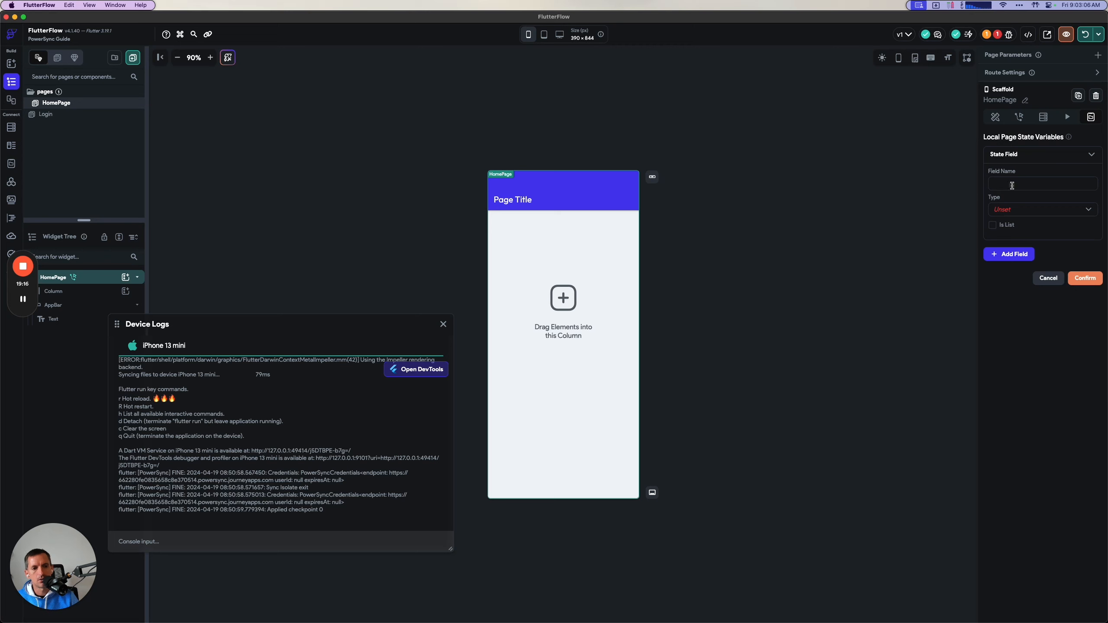
pyautogui.click(23, 300)
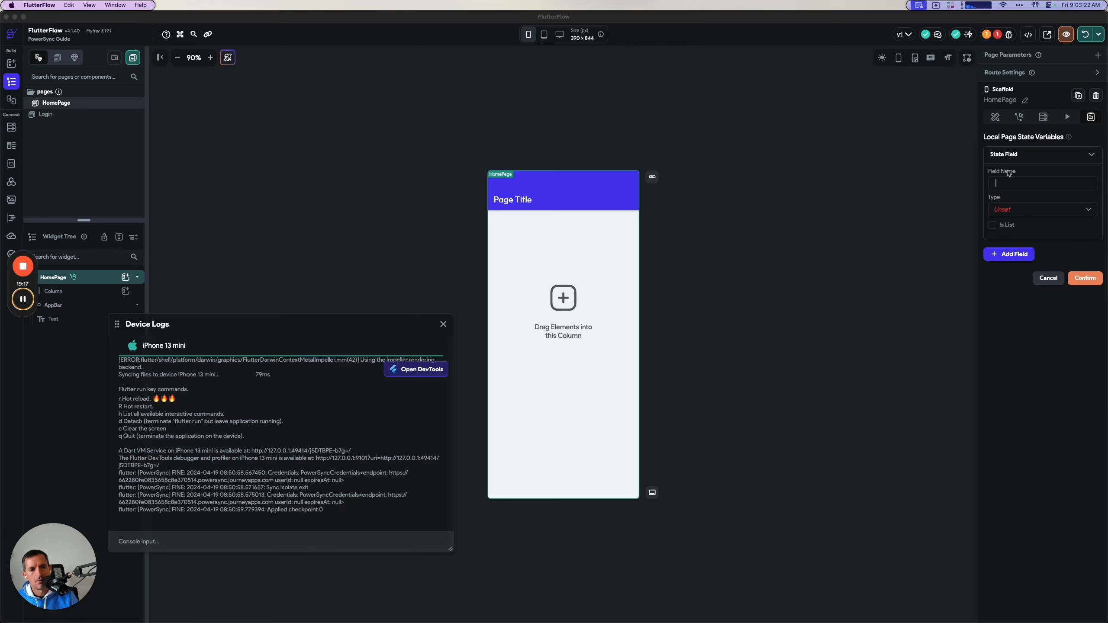
pyautogui.click(1015, 182)
pyautogui.write('fabClicked')
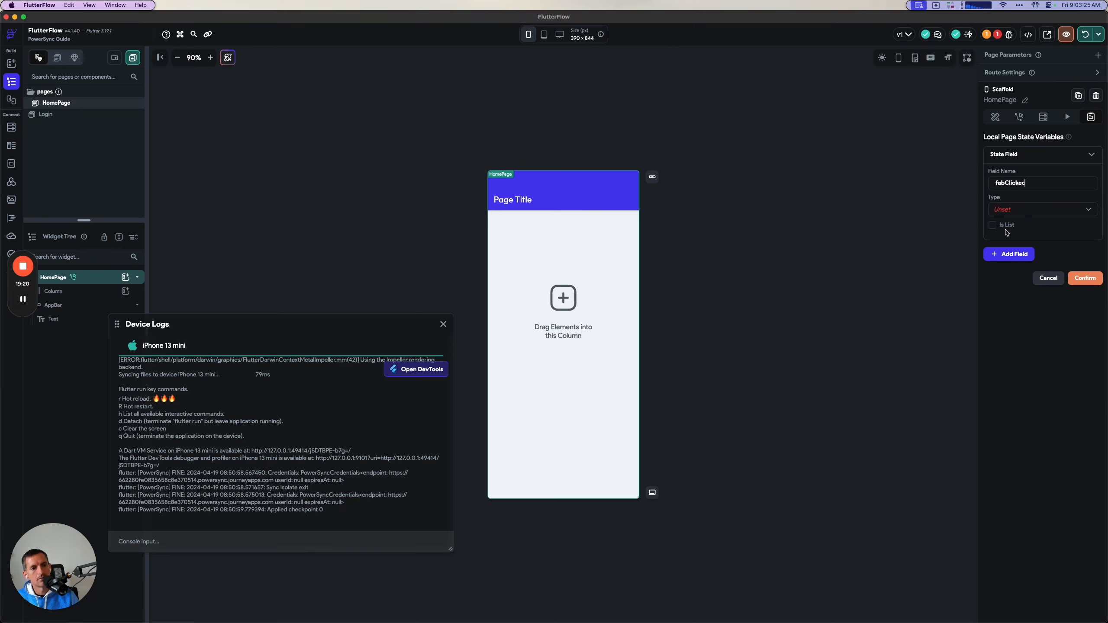
pyautogui.click(1006, 210)
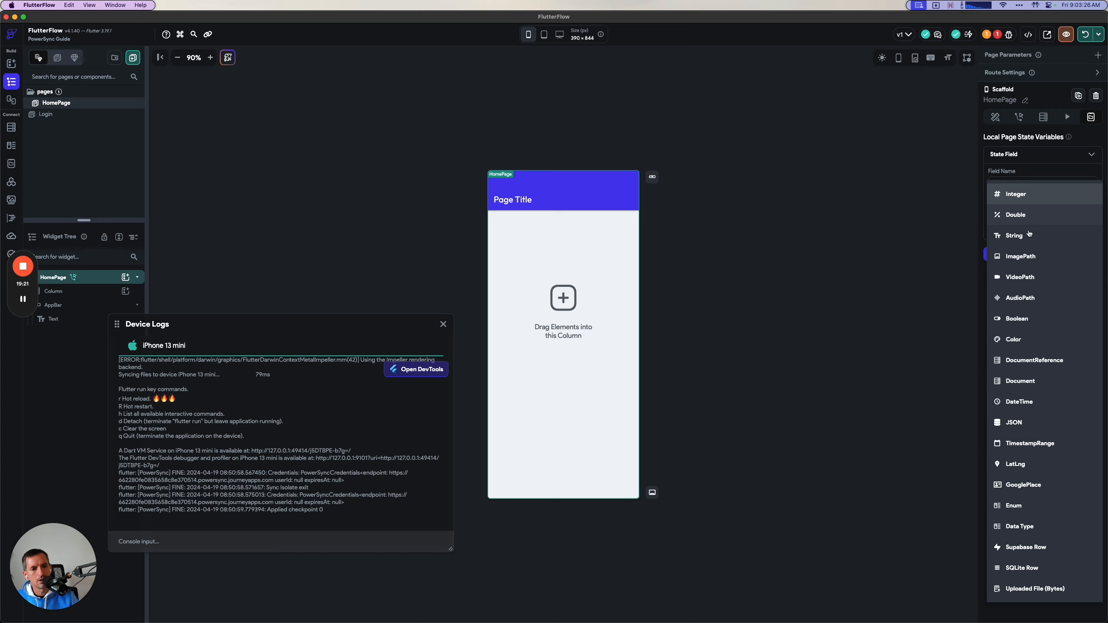
pyautogui.click(1020, 318)
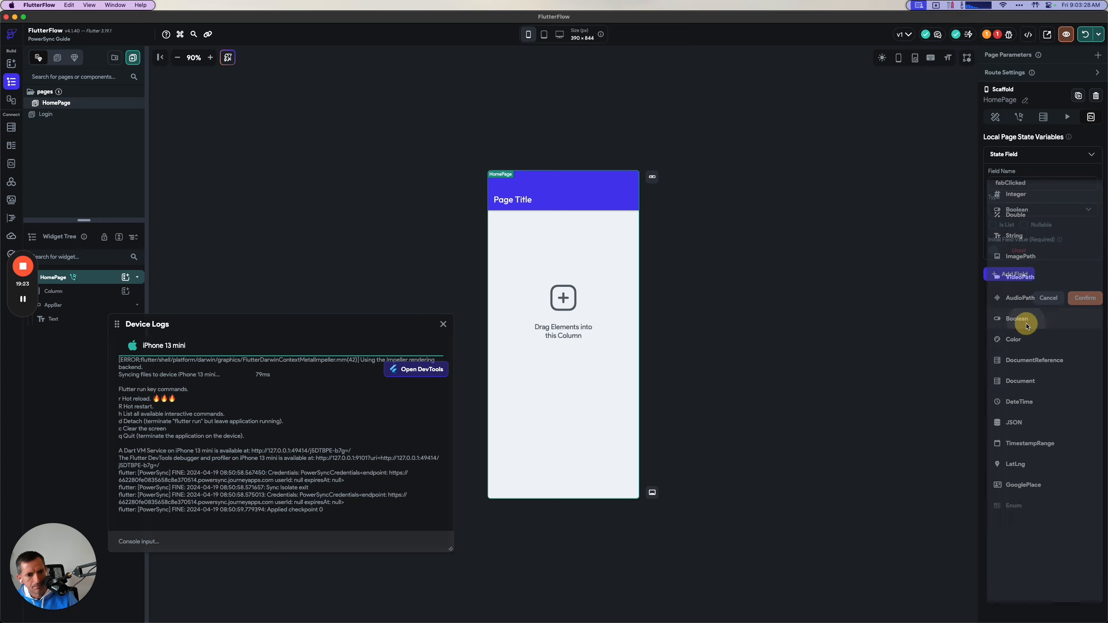
pyautogui.click(994, 250)
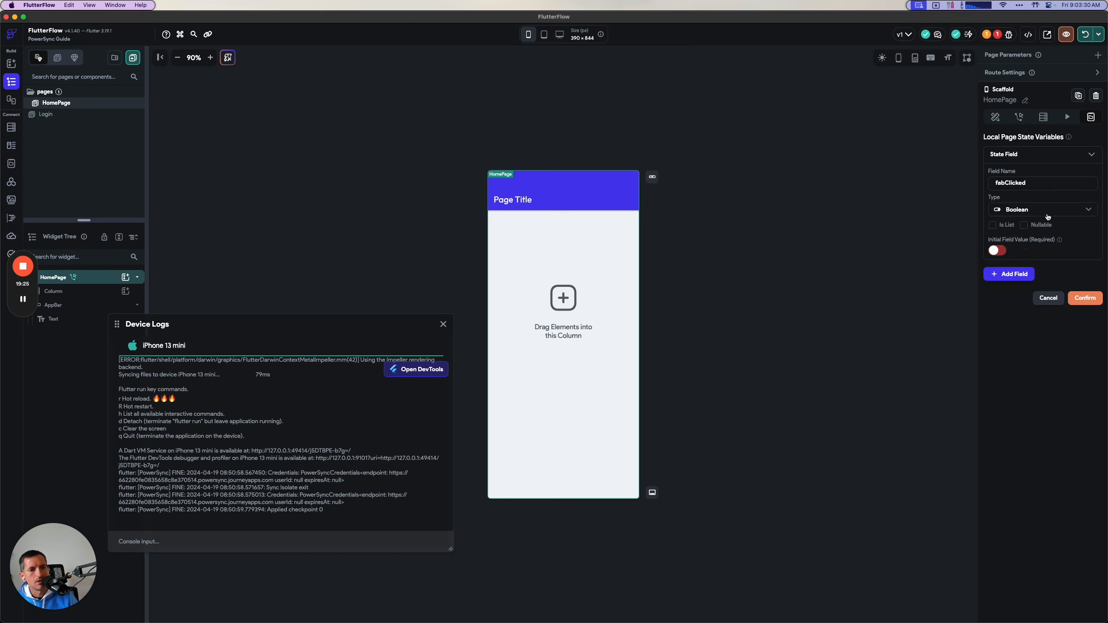
pyautogui.click(1086, 298)
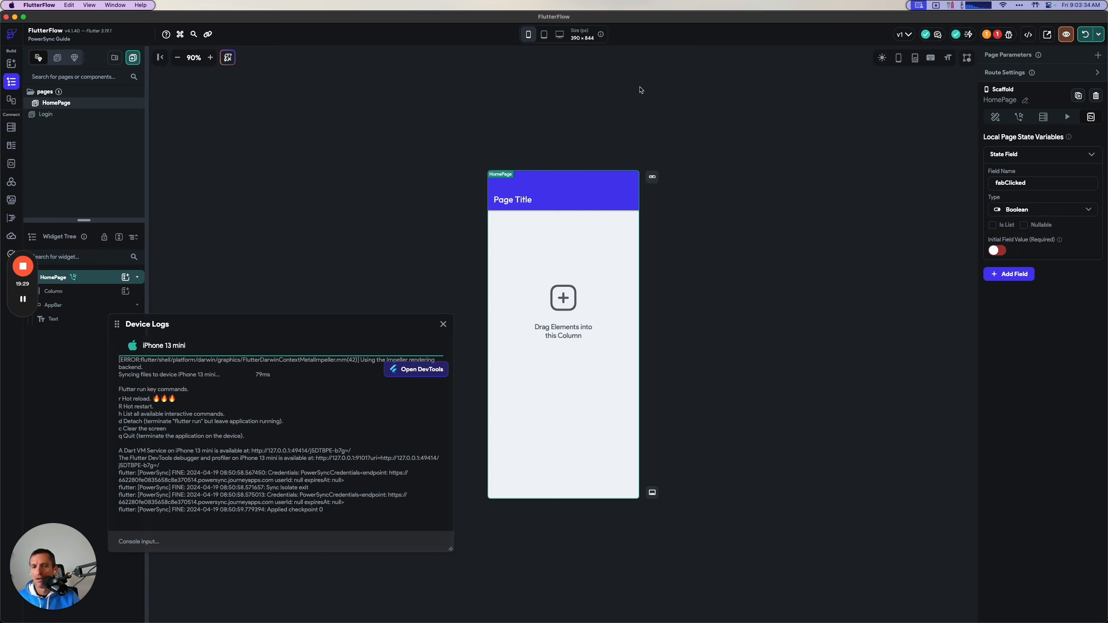
# Reopen the watchLists callback in HomePage's action flow and set its undefined second action to Update Page State.
pyautogui.click(1019, 117)
pyautogui.click(1091, 163)
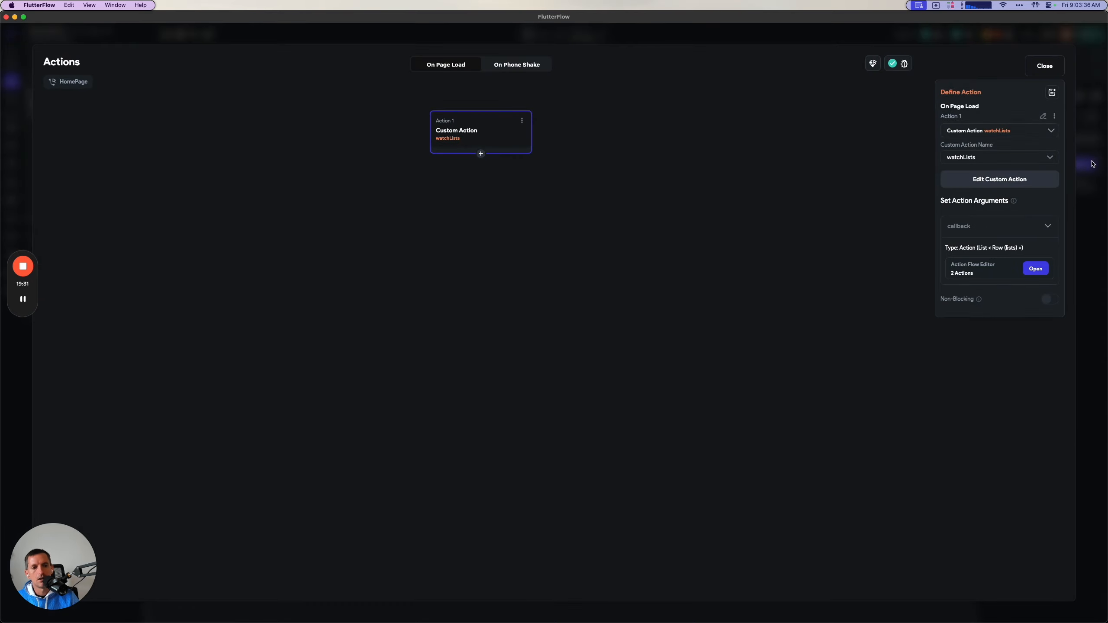
pyautogui.click(1036, 268)
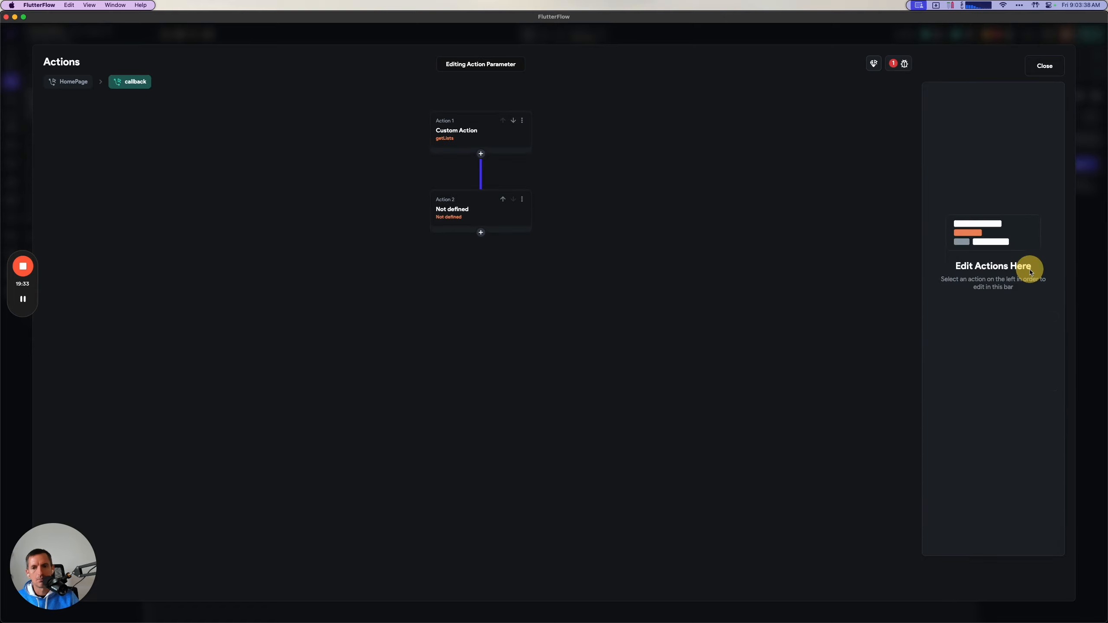
pyautogui.click(463, 218)
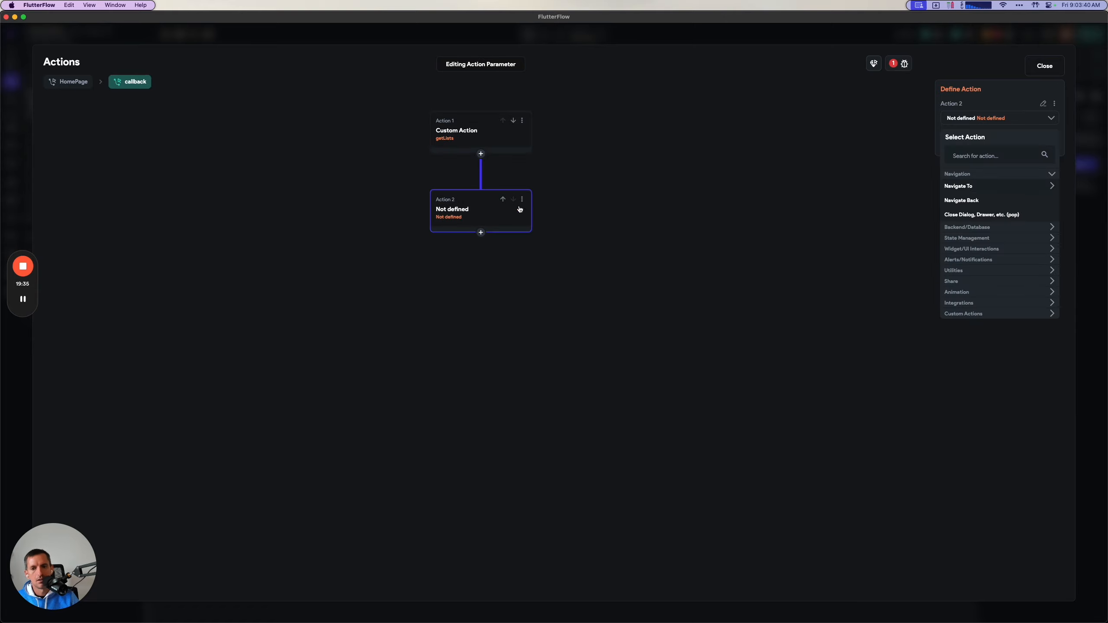
pyautogui.click(972, 156)
pyautogui.write('page')
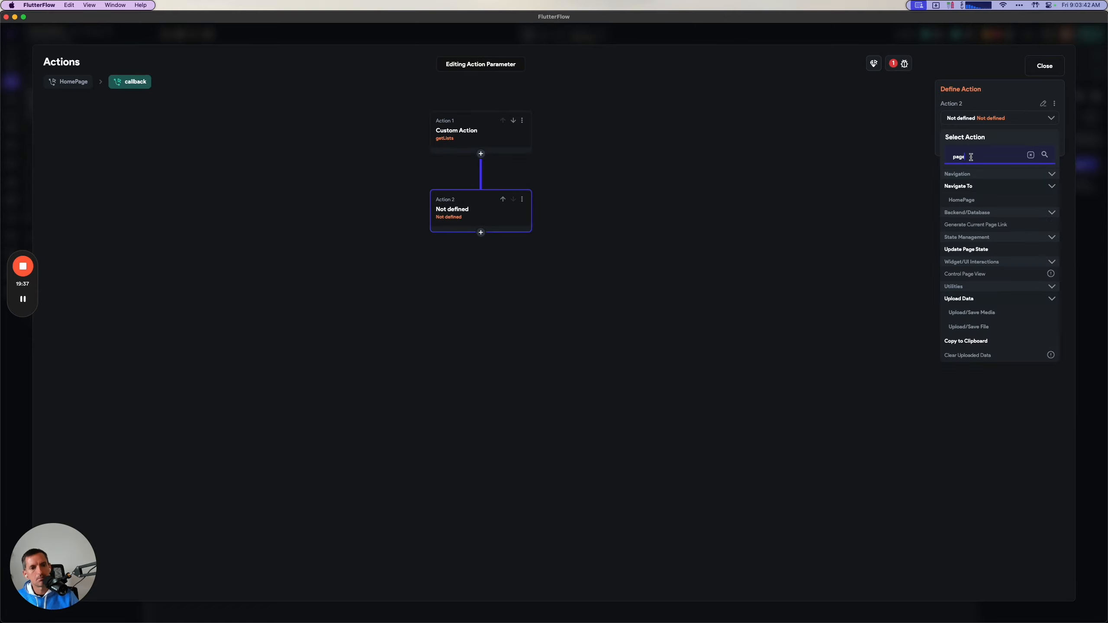
pyautogui.click(965, 248)
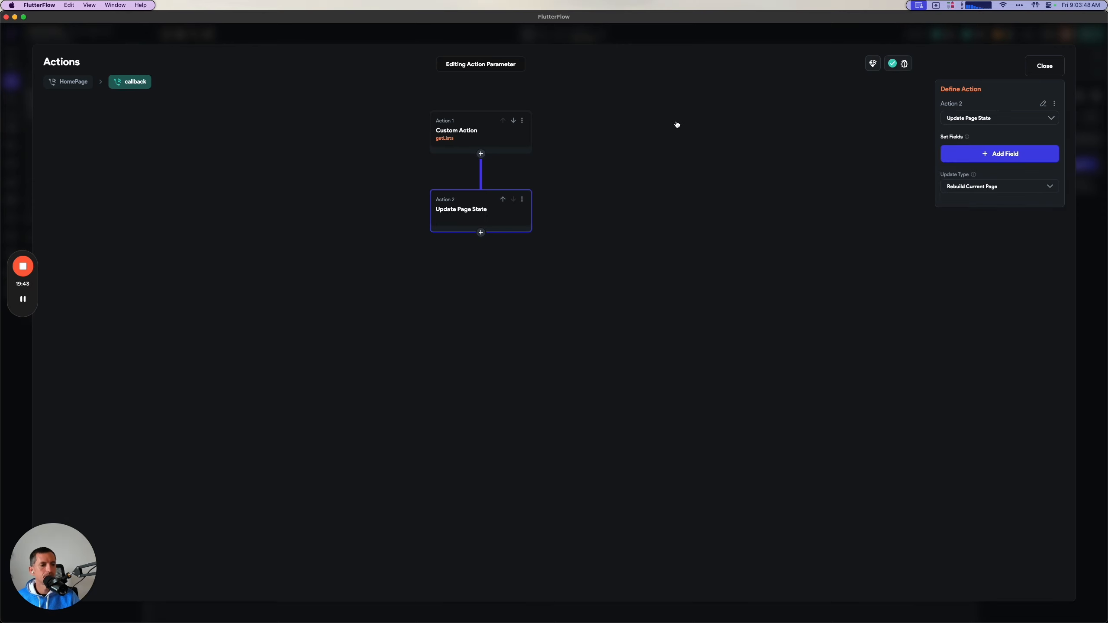
# Switch to the PowerSync guide in the browser and review the callback setup and the instructions for the ListView and ListTile.
pyautogui.press('super+Tab')
pyautogui.scroll(15, 678, 239)
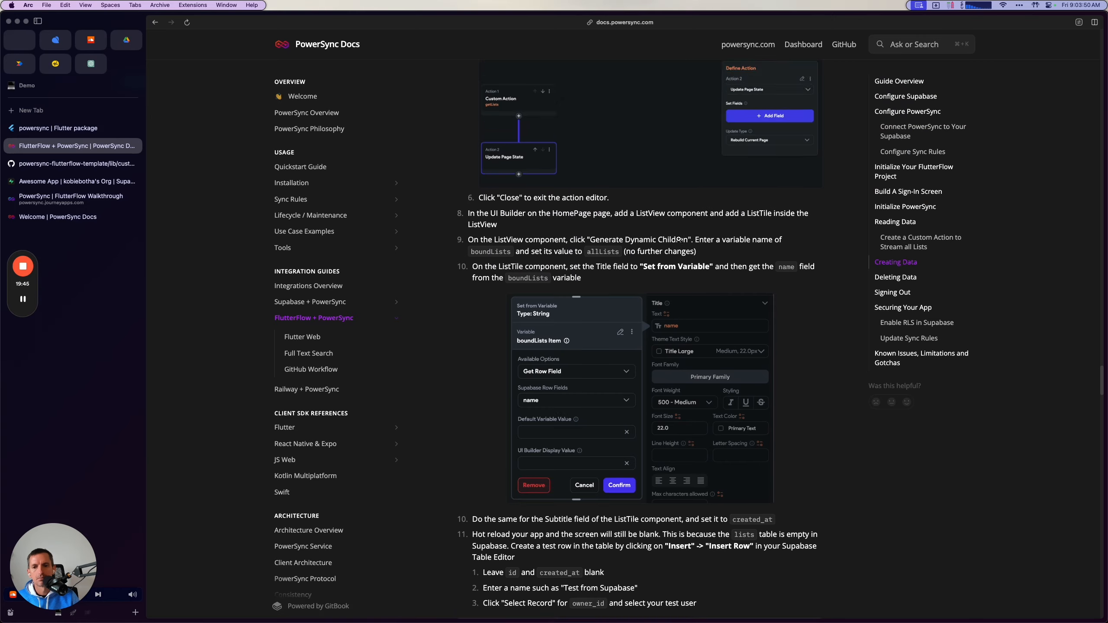
pyautogui.scroll(-6, 677, 239)
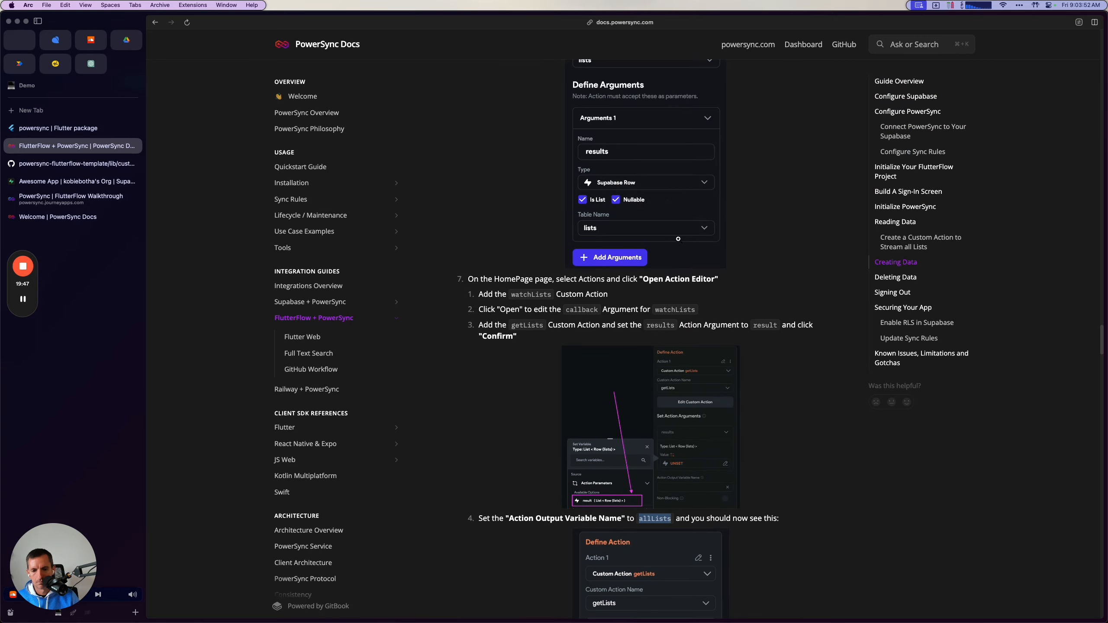
pyautogui.scroll(-15, 690, 192)
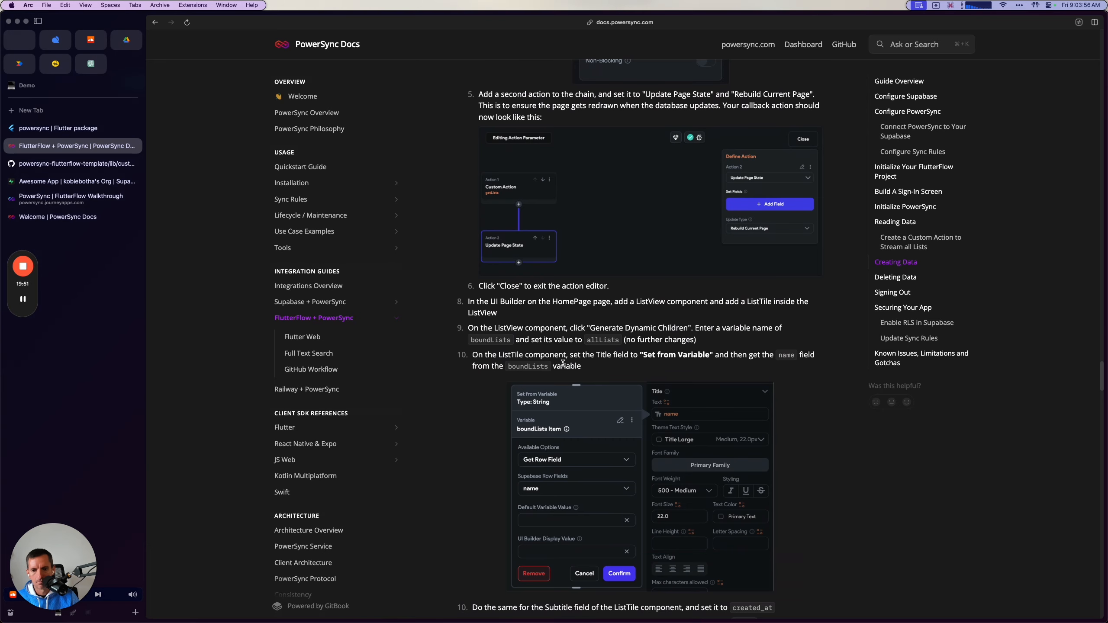
pyautogui.scroll(-3, 567, 356)
pyautogui.scroll(-1, 558, 369)
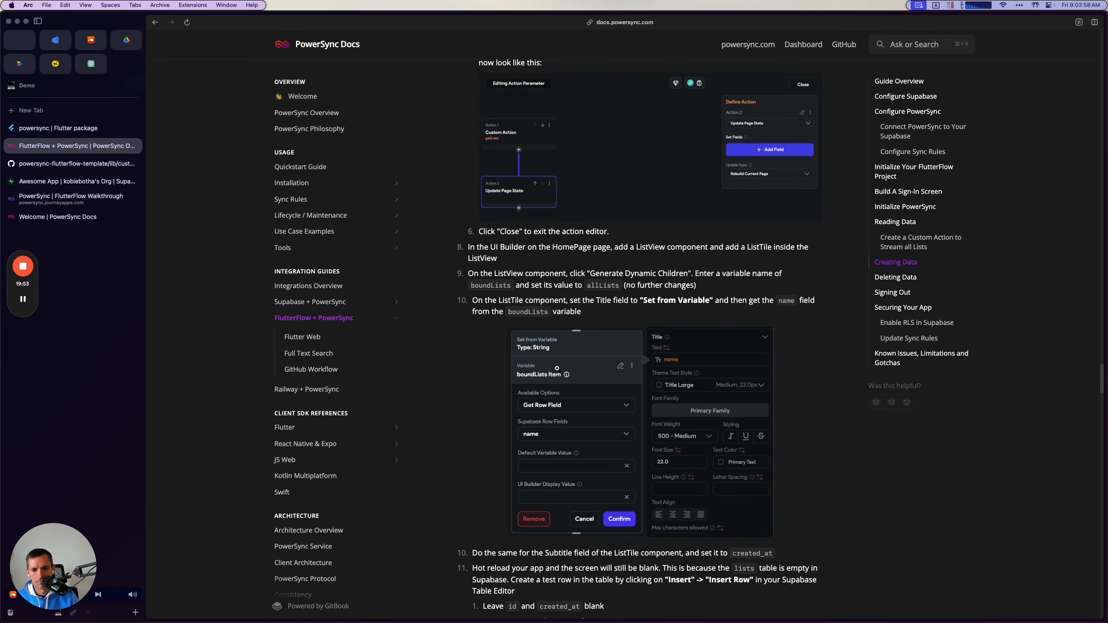
pyautogui.scroll(-3, 557, 368)
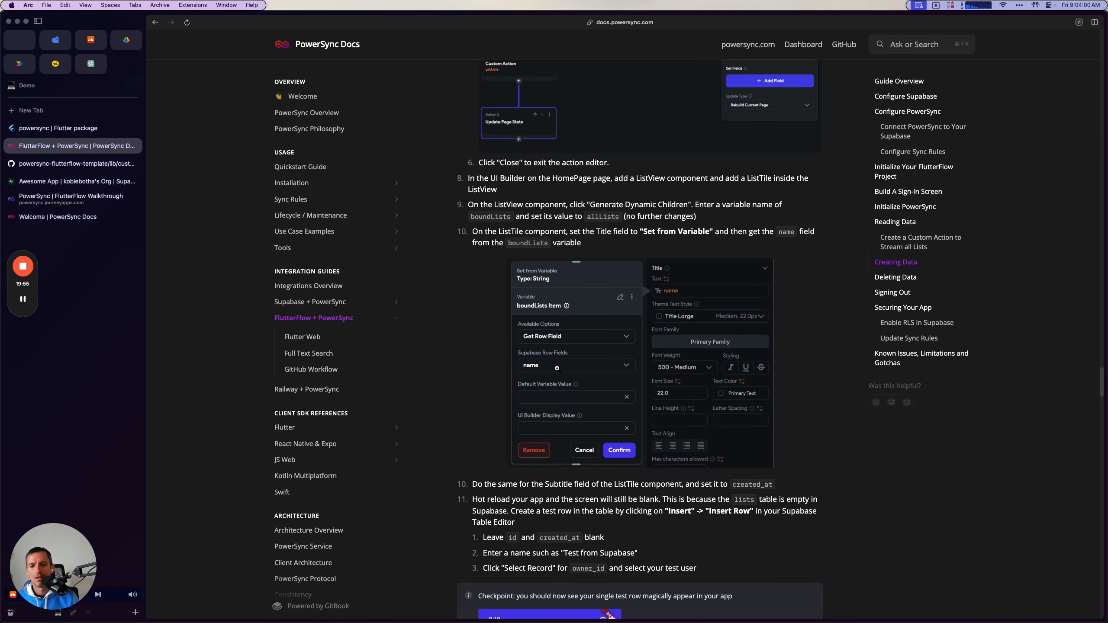
pyautogui.scroll(1, 531, 253)
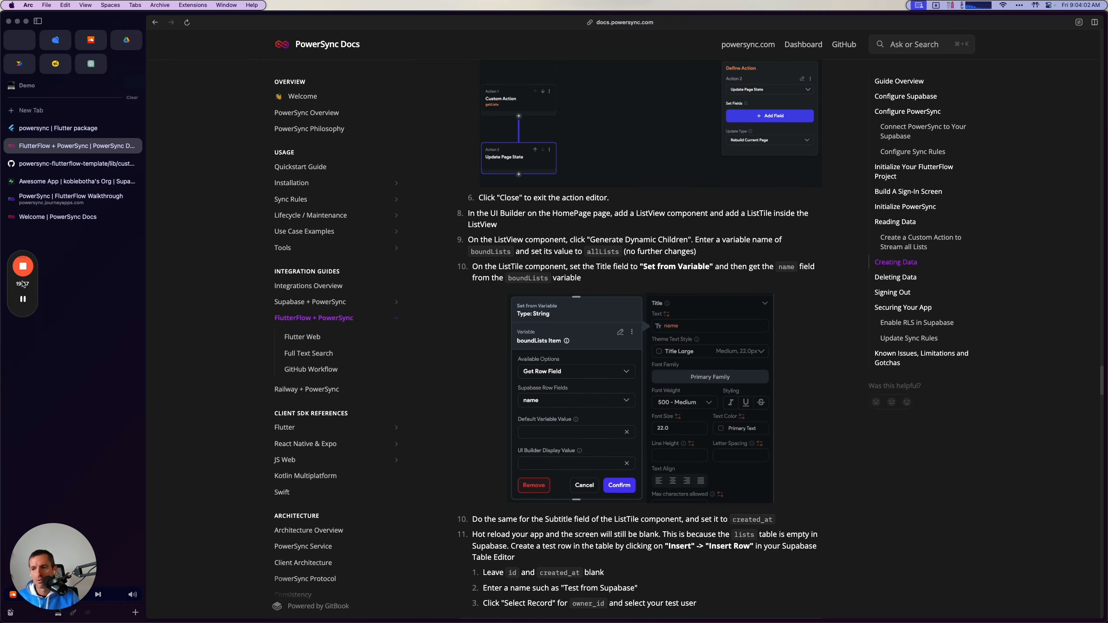
pyautogui.moveTo(22, 298)
# Return to FlutterFlow, close the action editor and add a ListView with a ListTile inside it to HomePage's Column.
pyautogui.press('super+Tab')
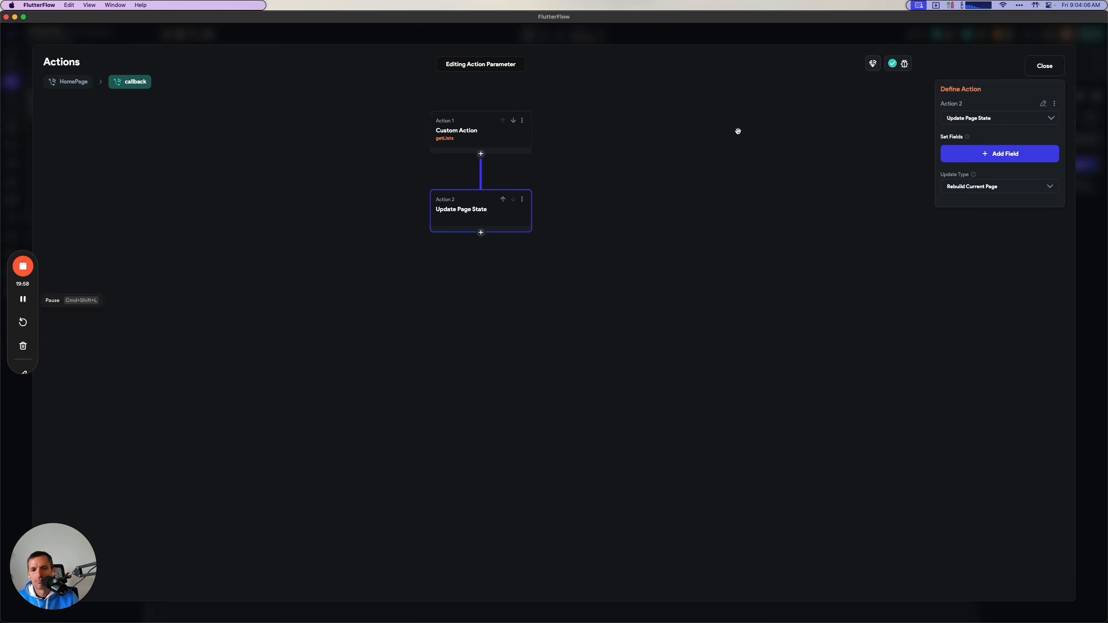
pyautogui.click(1047, 66)
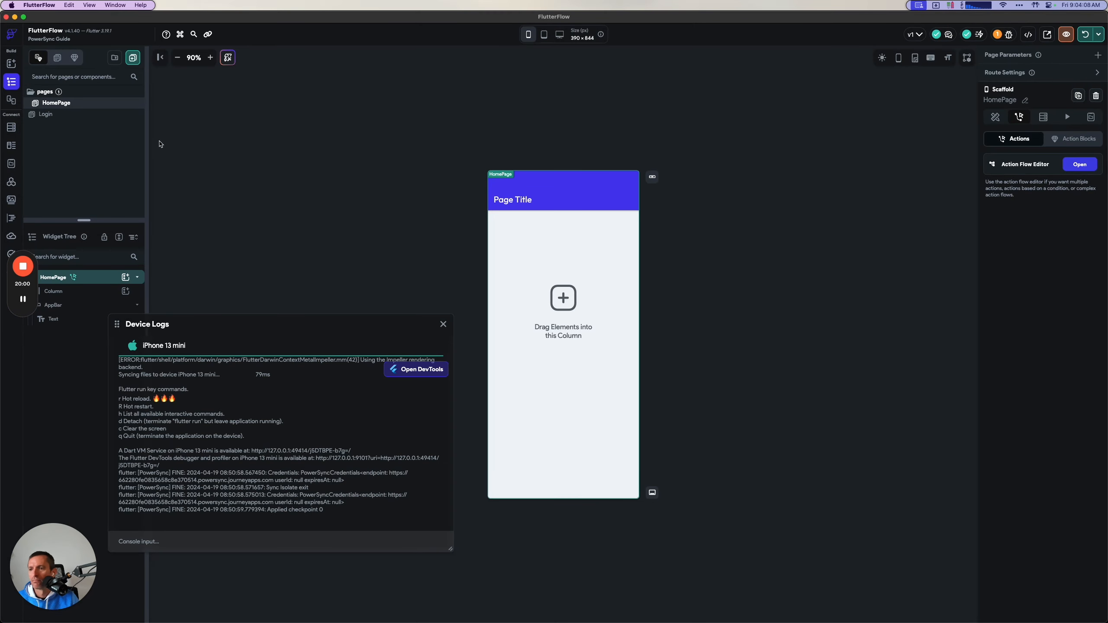
pyautogui.click(12, 63)
pyautogui.click(77, 81)
pyautogui.write('list')
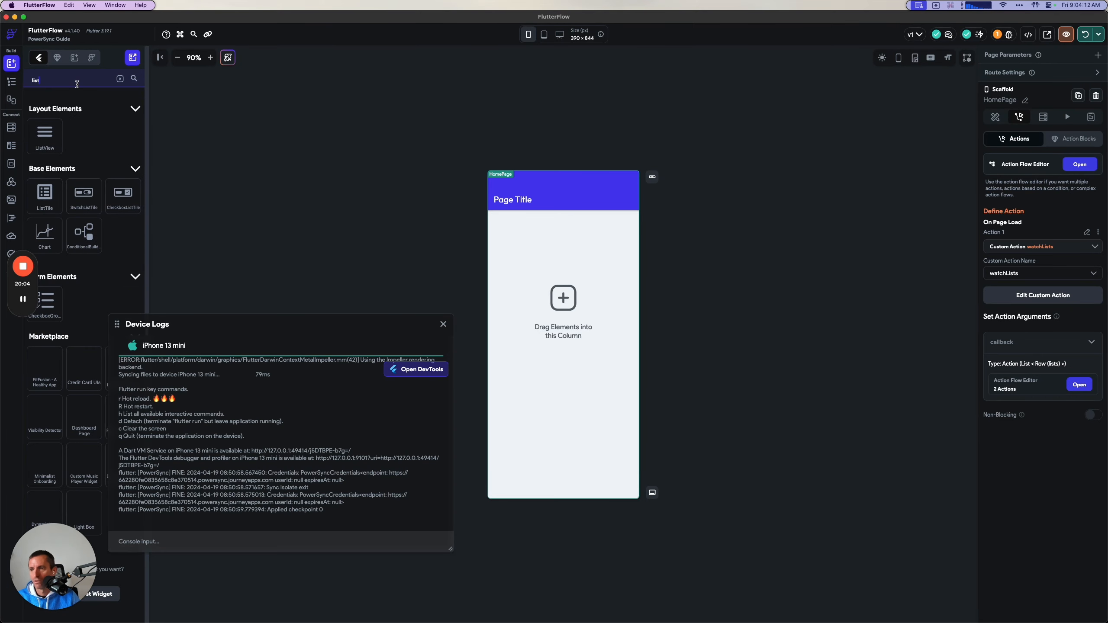
pyautogui.moveTo(51, 132); pyautogui.dragTo(565, 257)
pyautogui.moveTo(45, 192); pyautogui.dragTo(565, 222)
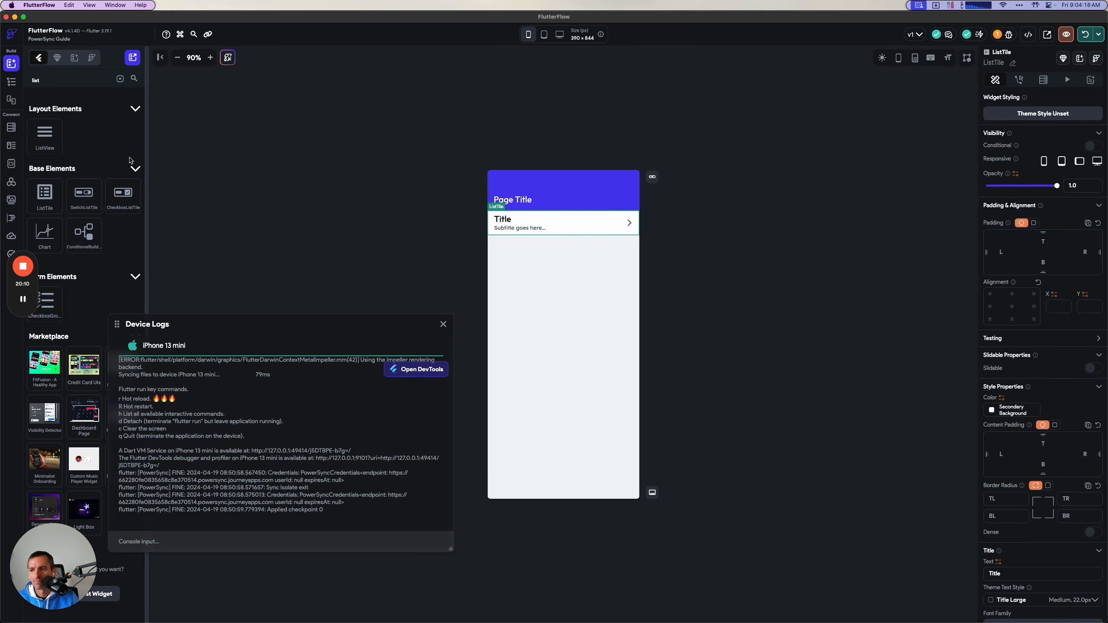
# Start generating dynamic children on the ListView with the variable name boundLists, following the guide.
pyautogui.press('super+Tab')
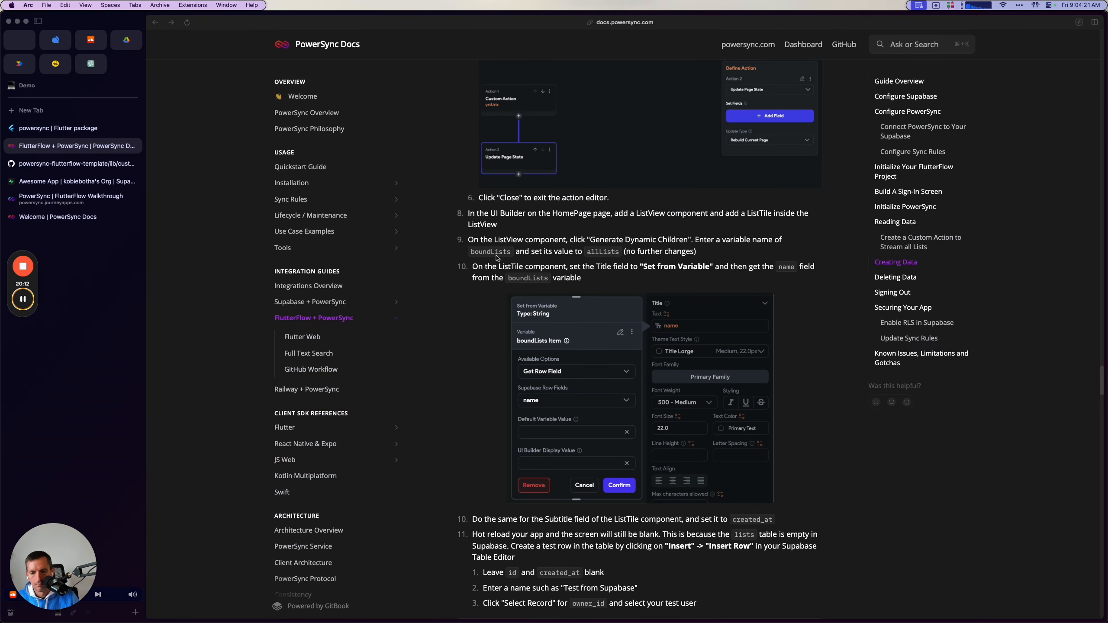
pyautogui.scroll(-1, 497, 258)
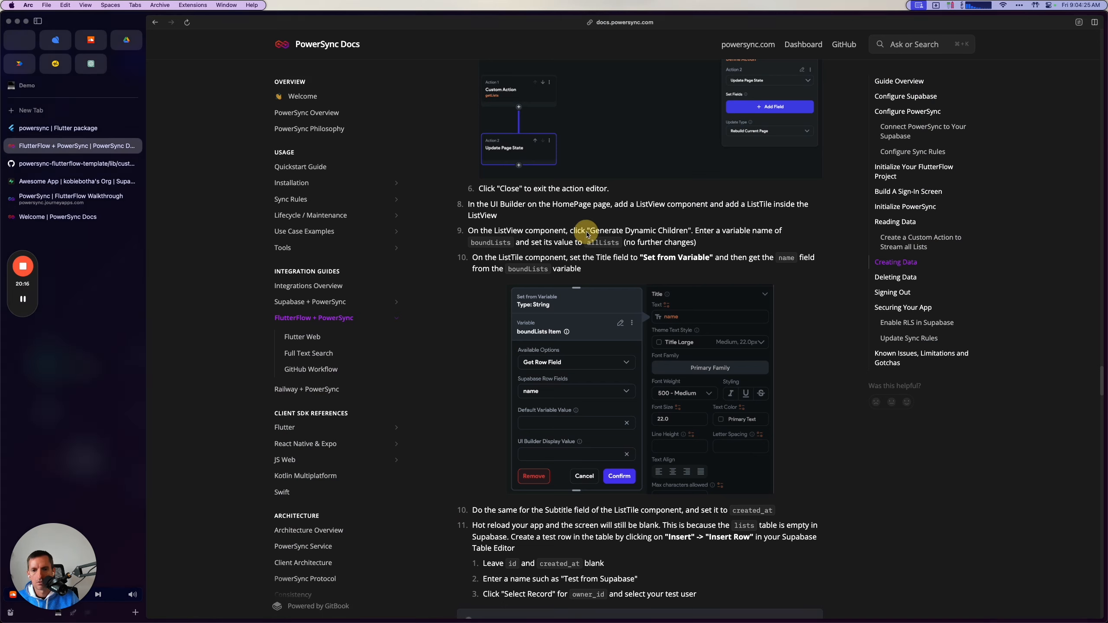
pyautogui.press('super+Tab')
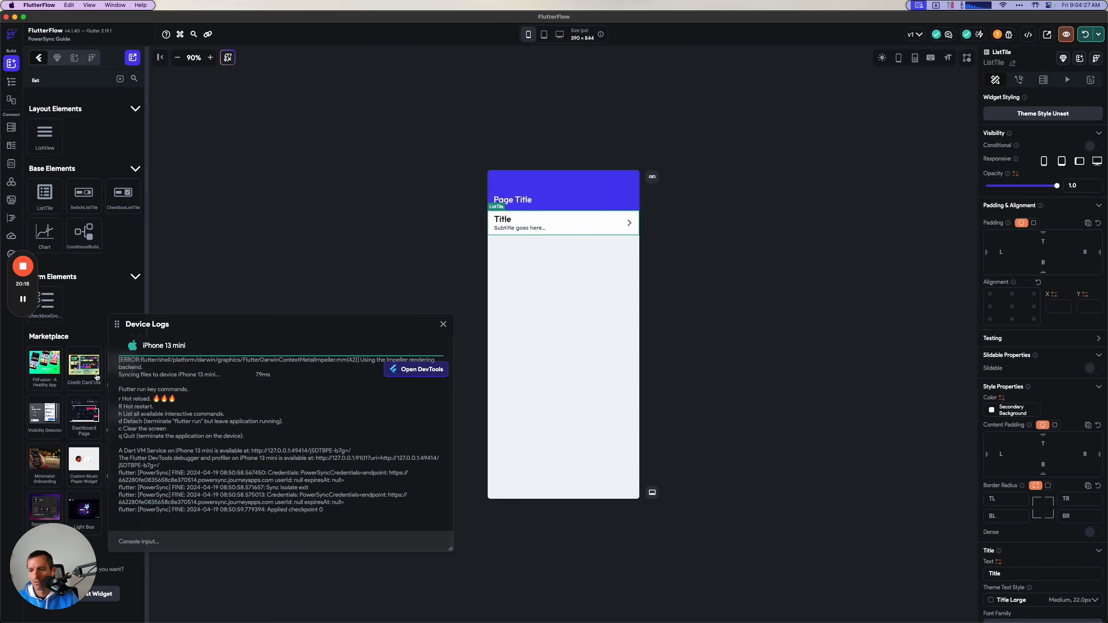
pyautogui.click(12, 81)
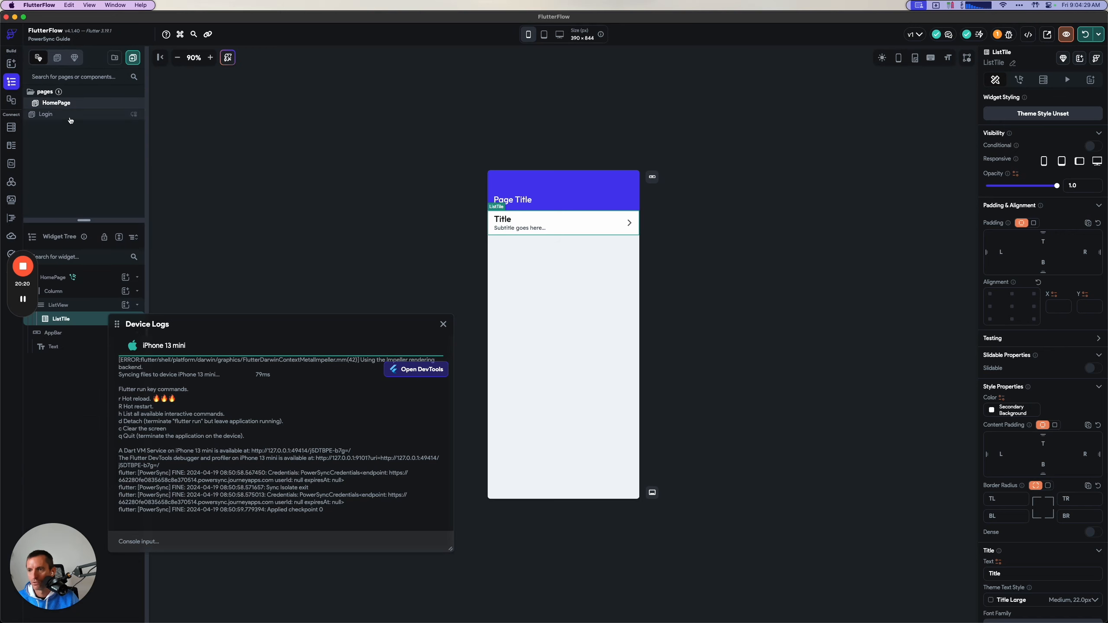
pyautogui.click(65, 304)
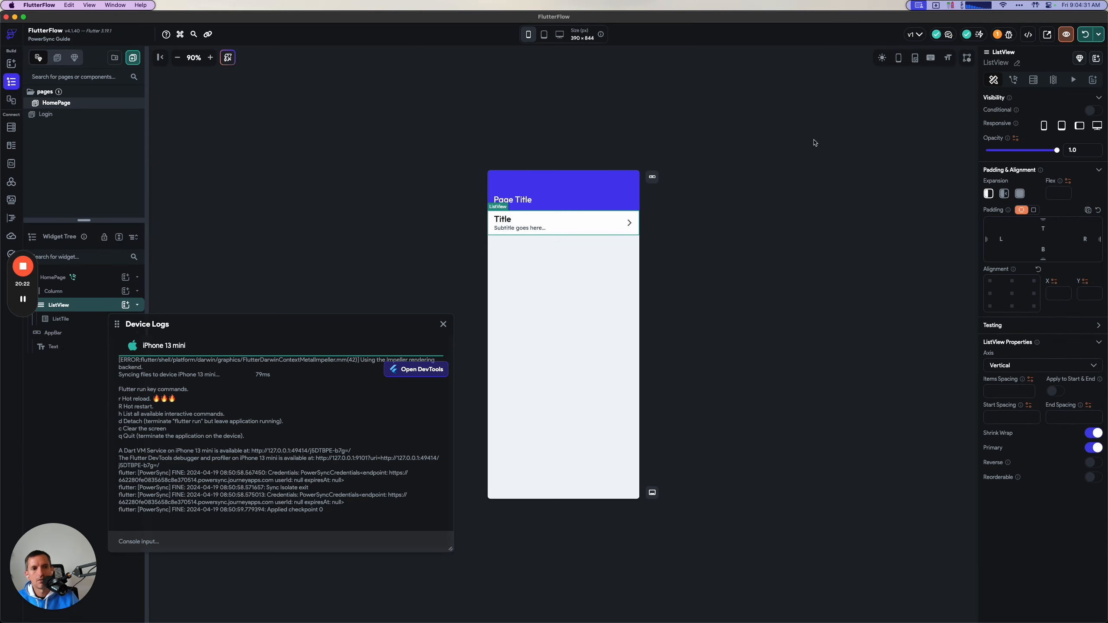
pyautogui.click(1053, 80)
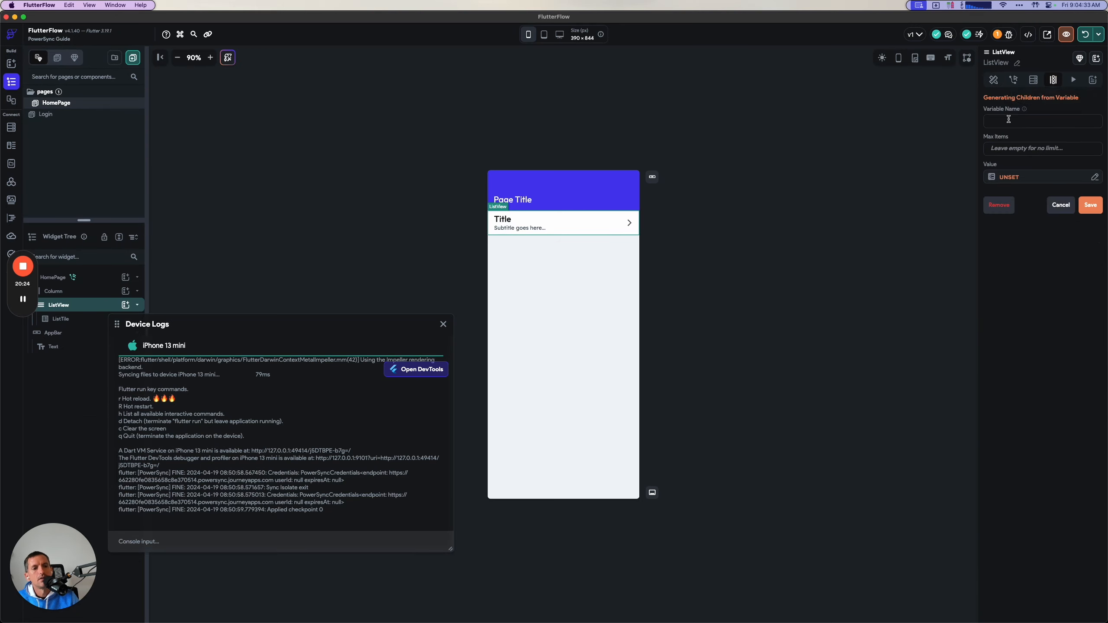
pyautogui.press('super+Tab')
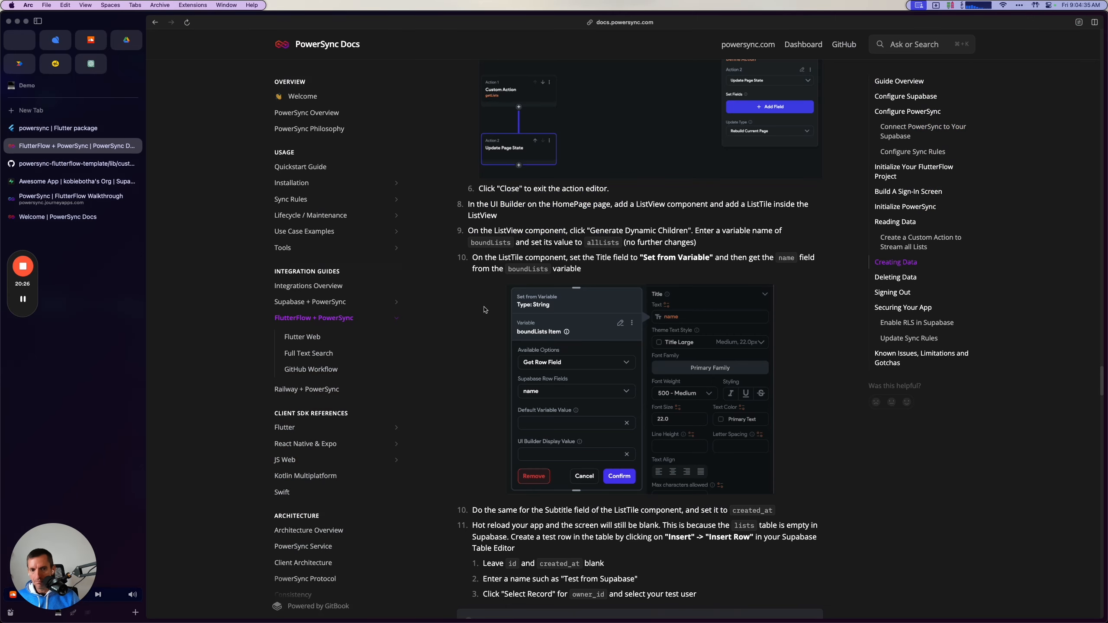
pyautogui.press('super+Tab')
pyautogui.click(1003, 123)
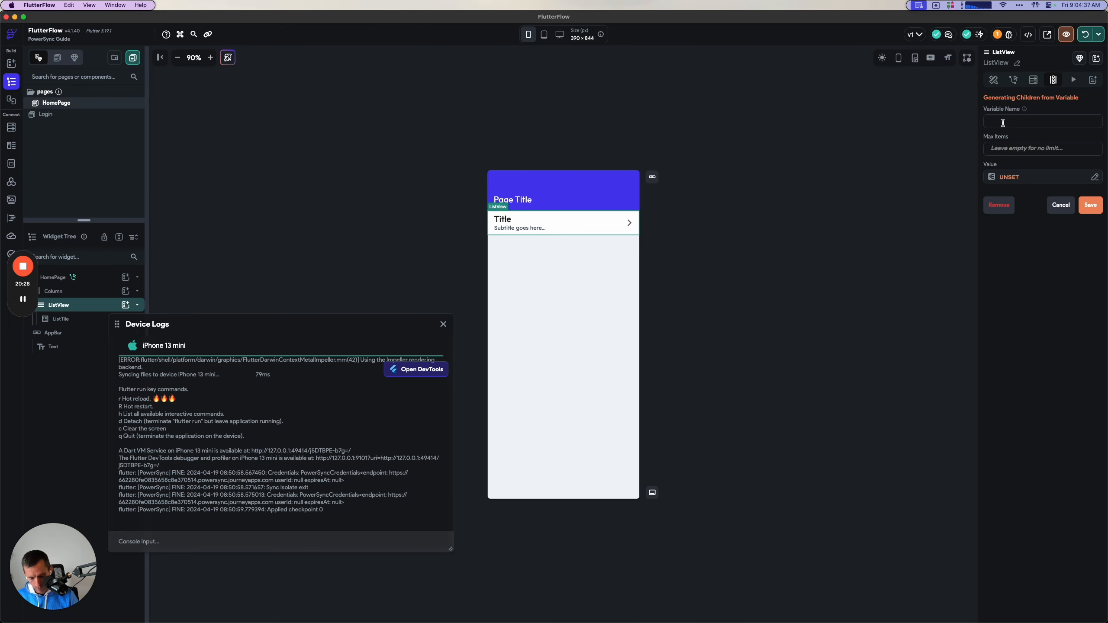
# Set the value of boundLists to the allLists action output with no further changes, checking it against the guide.
pyautogui.click(1016, 176)
pyautogui.write('all')
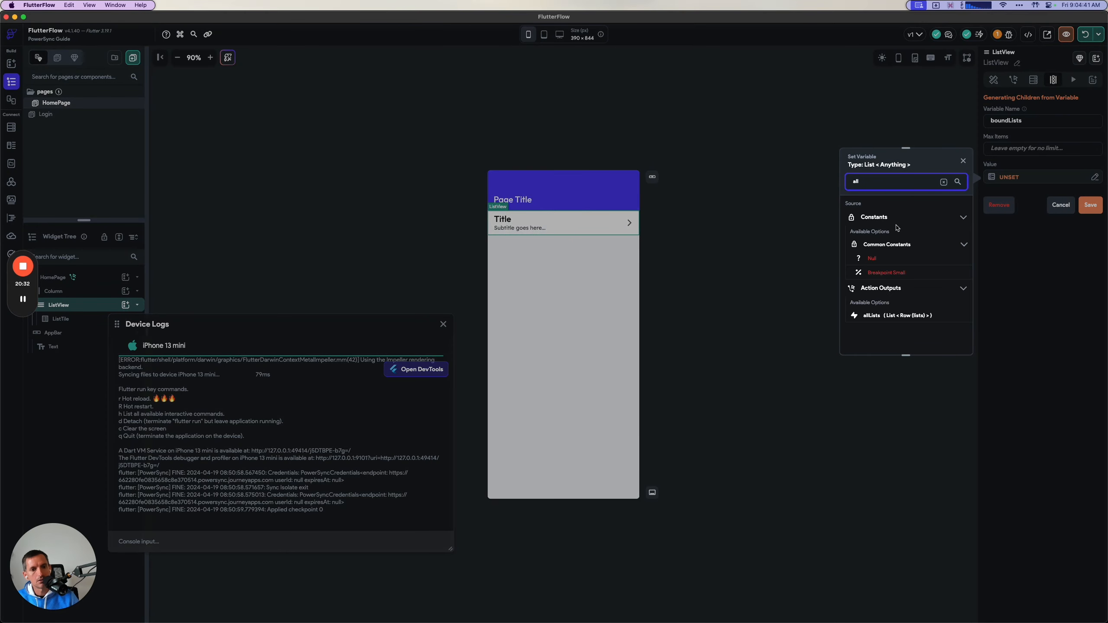
pyautogui.click(881, 315)
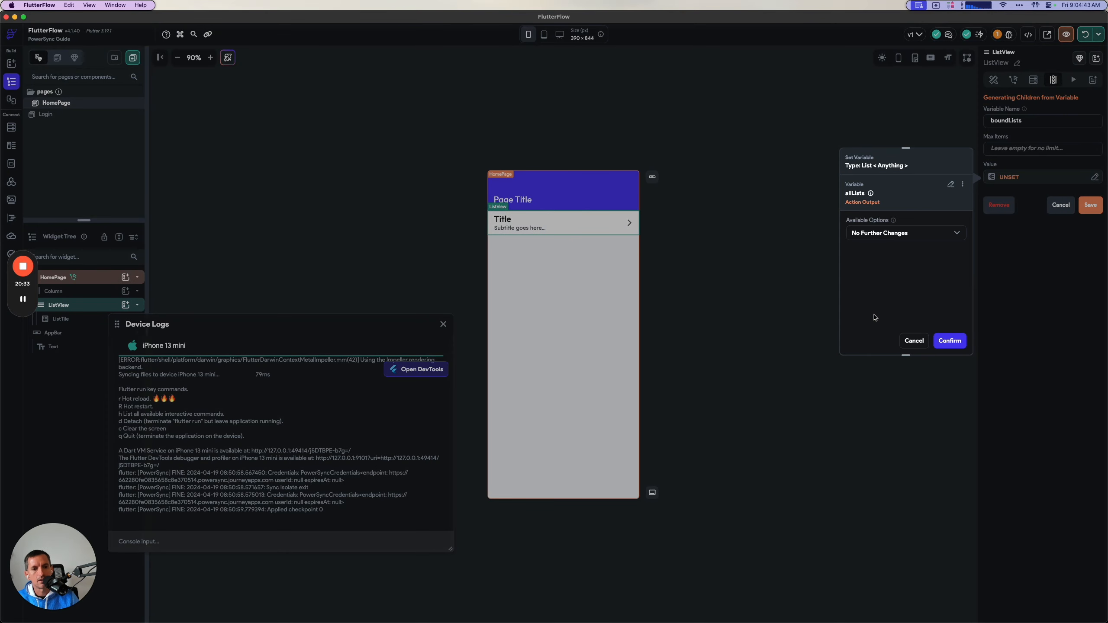
pyautogui.press('super+Tab')
pyautogui.scroll(-3, 631, 256)
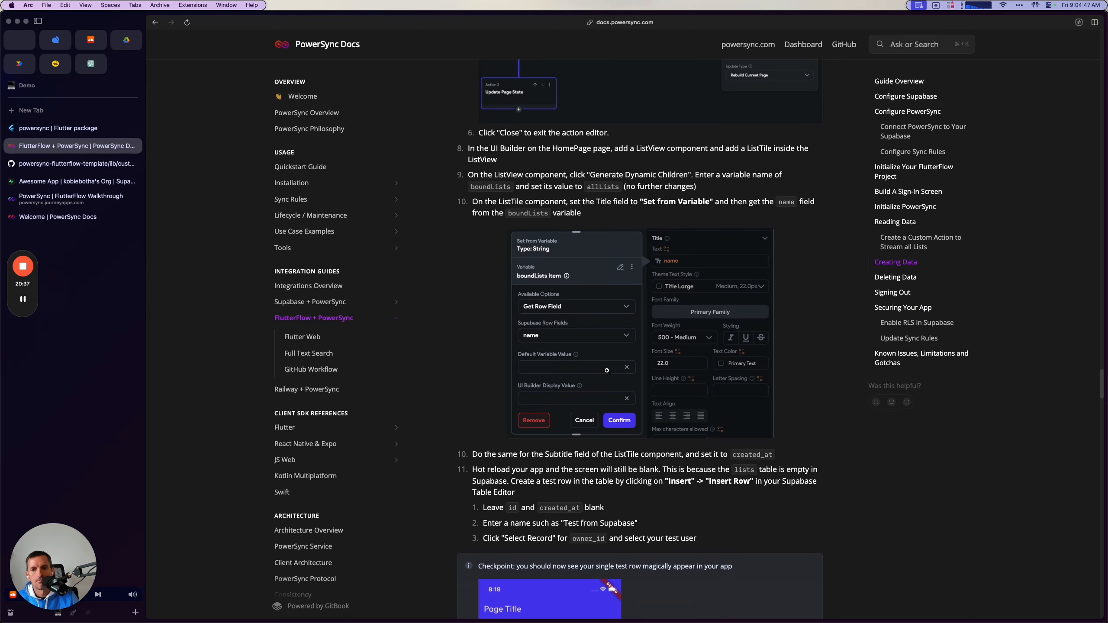
pyautogui.scroll(-3, 561, 362)
pyautogui.press('super+Tab')
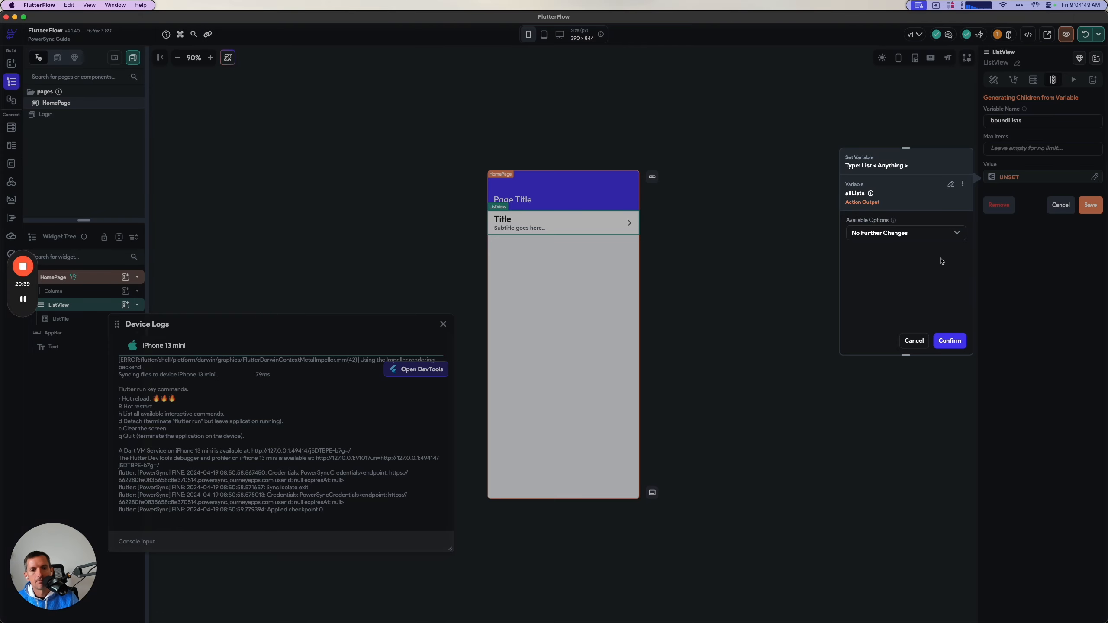
pyautogui.click(950, 341)
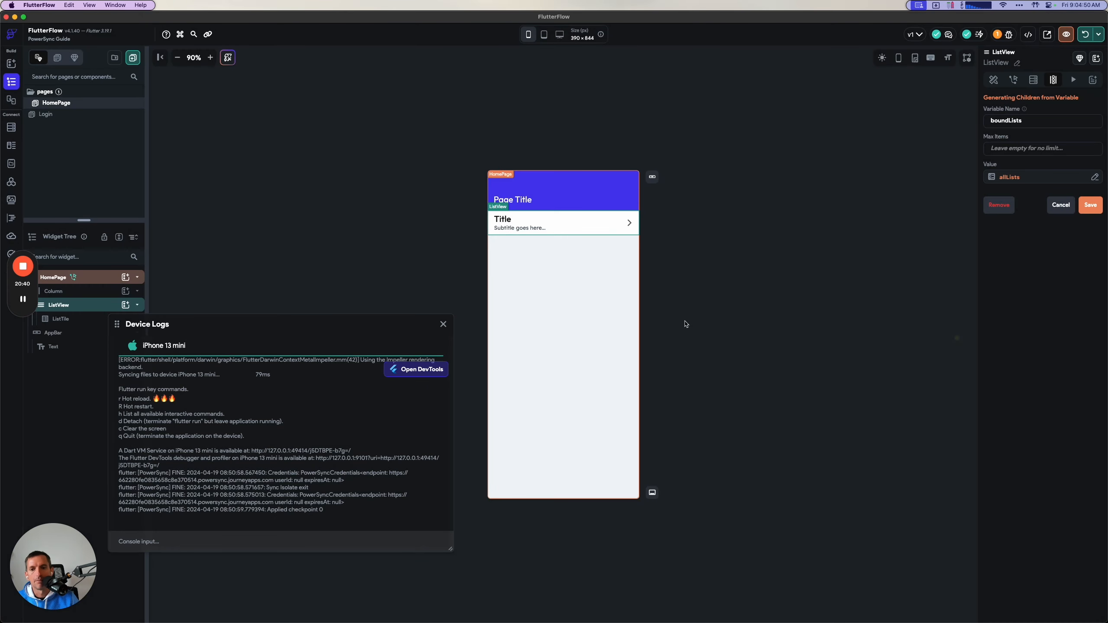
pyautogui.click(61, 319)
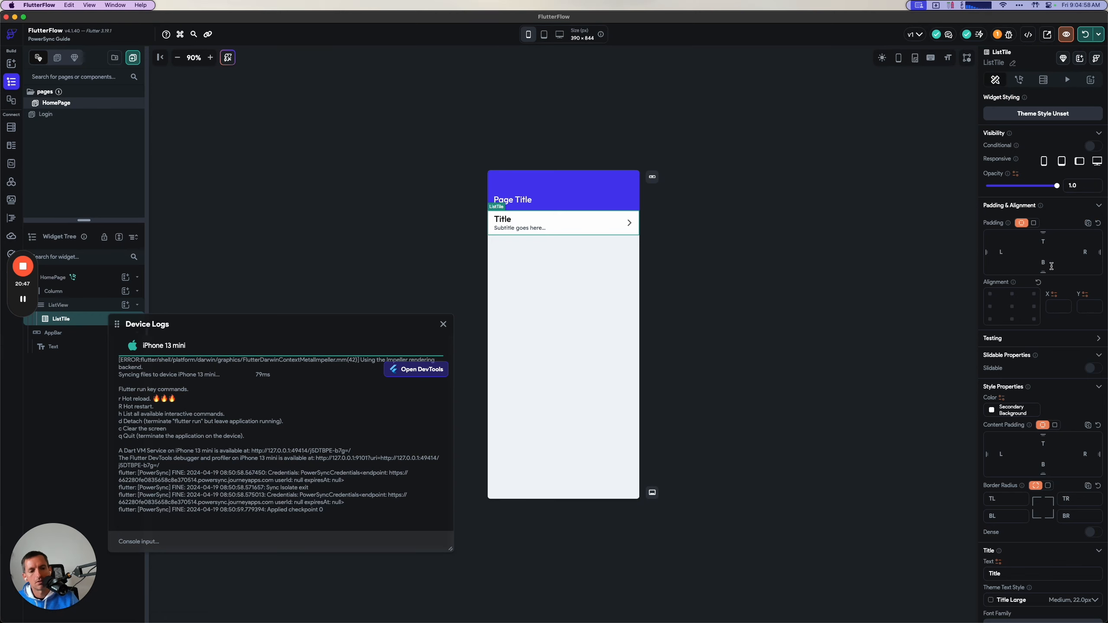
pyautogui.scroll(-5, 1054, 324)
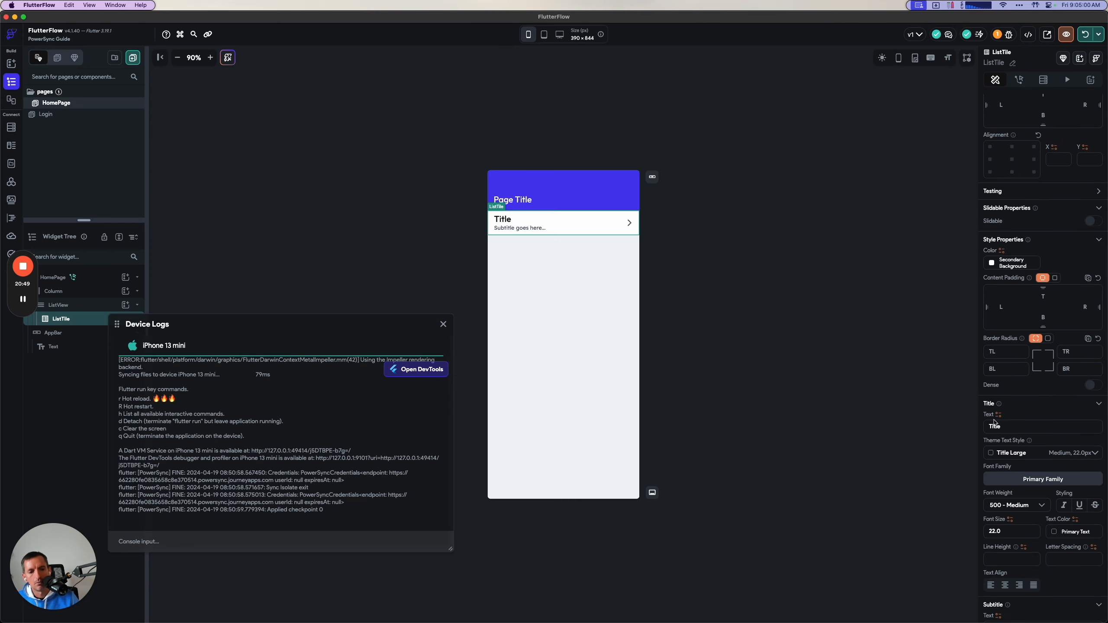
pyautogui.click(998, 414)
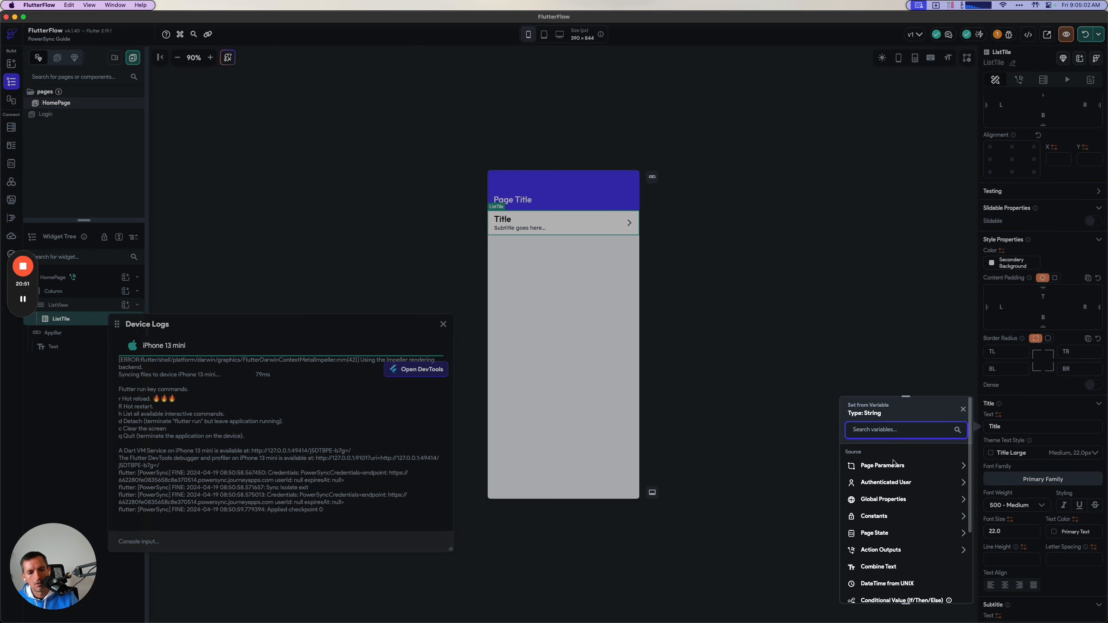
pyautogui.scroll(-2, 892, 460)
pyautogui.click(928, 424)
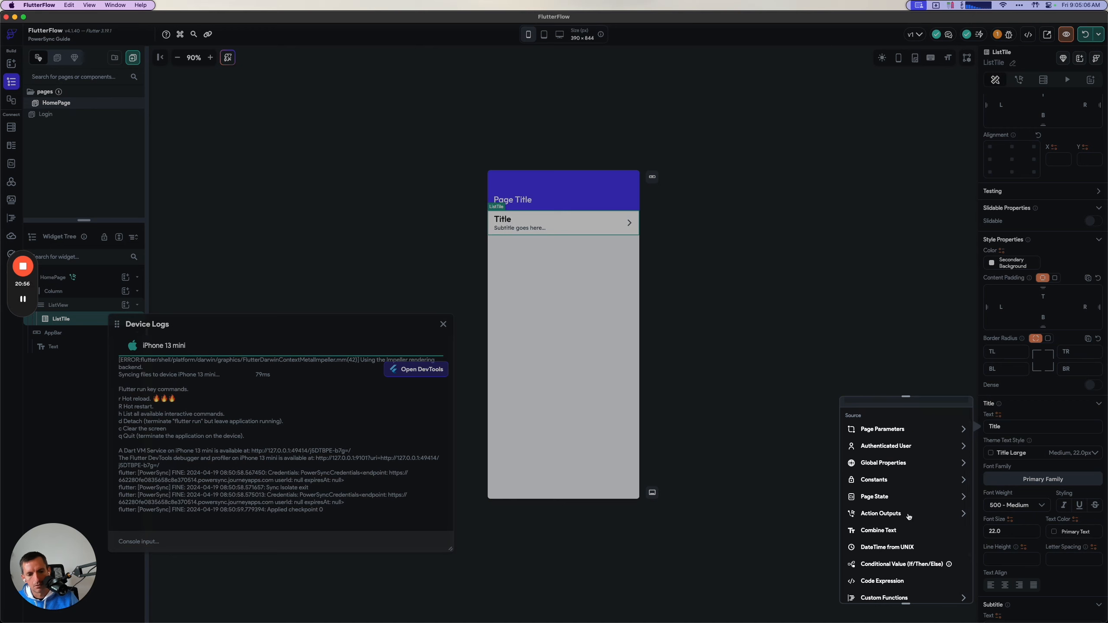
pyautogui.click(908, 514)
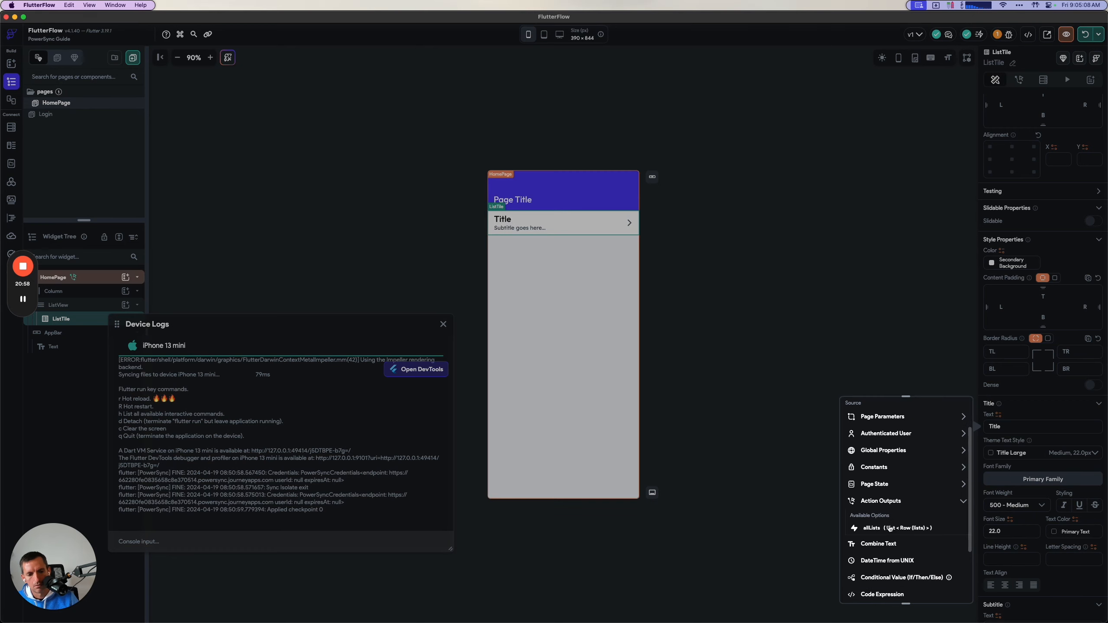
pyautogui.scroll(-1, 890, 529)
pyautogui.scroll(3, 892, 458)
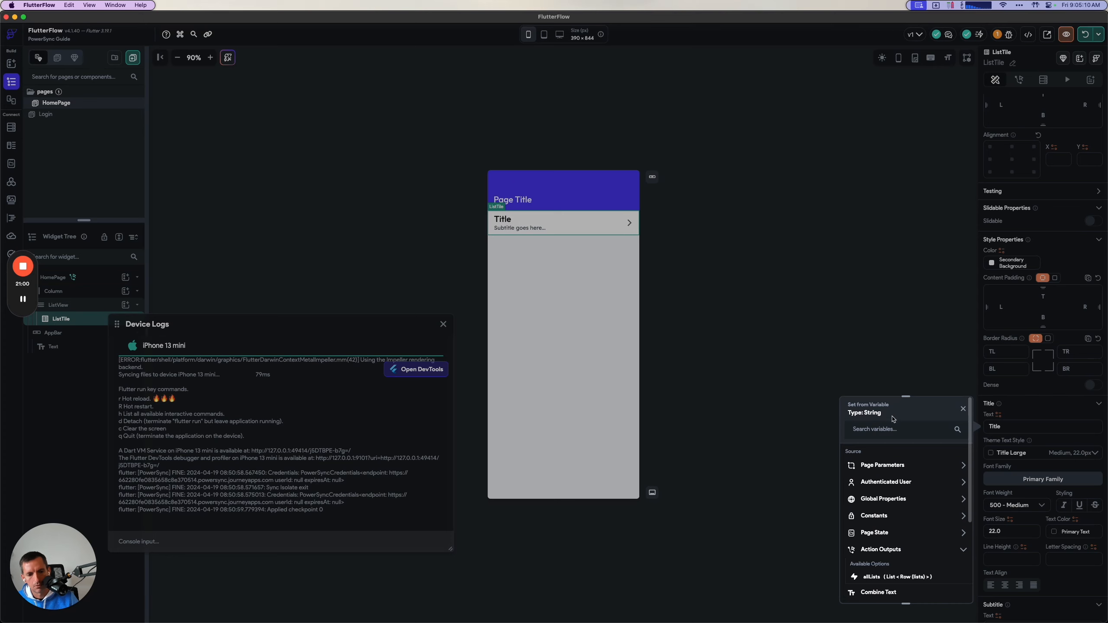
pyautogui.click(888, 423)
pyautogui.write('bound')
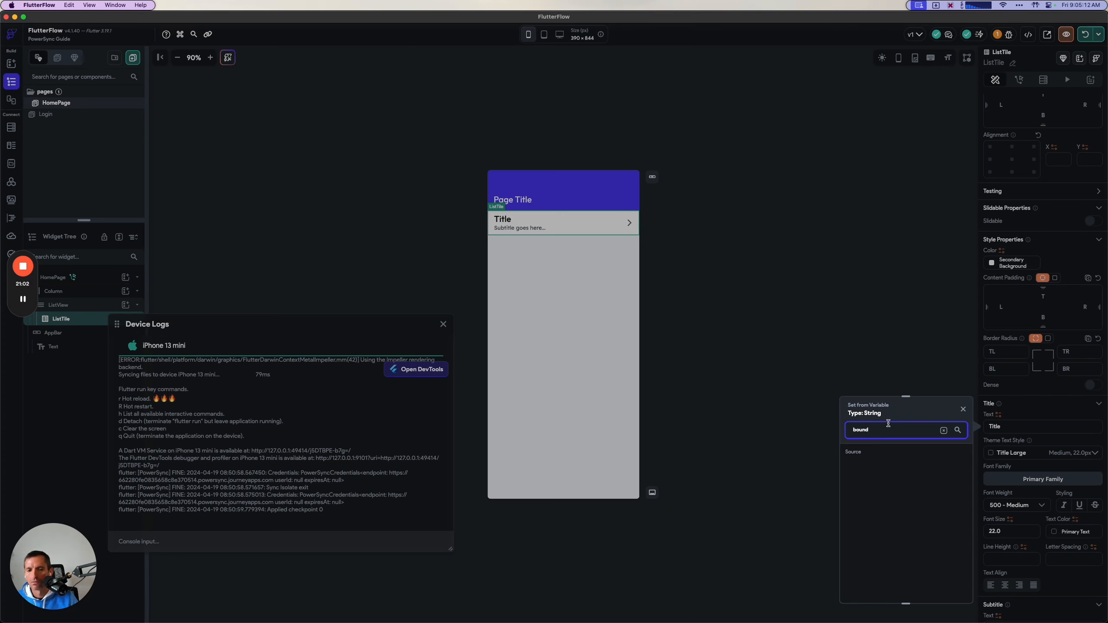
pyautogui.press('super+Tab')
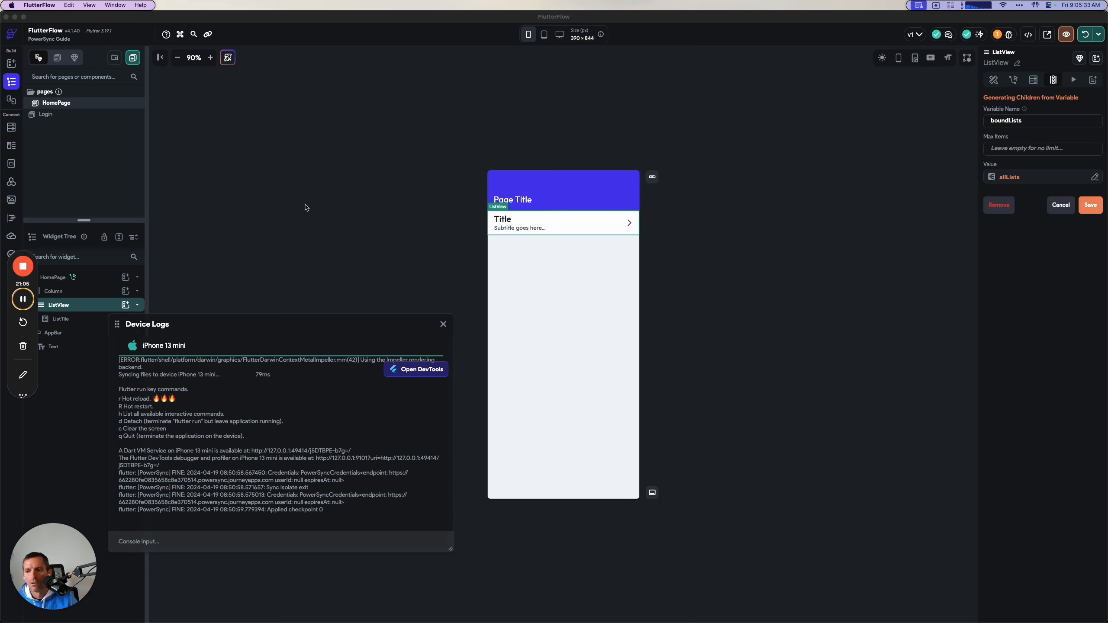
# Save the ListView's dynamic children setup, and bind the ListTile's title text to the name row field of the boundLists item.
pyautogui.click(1089, 205)
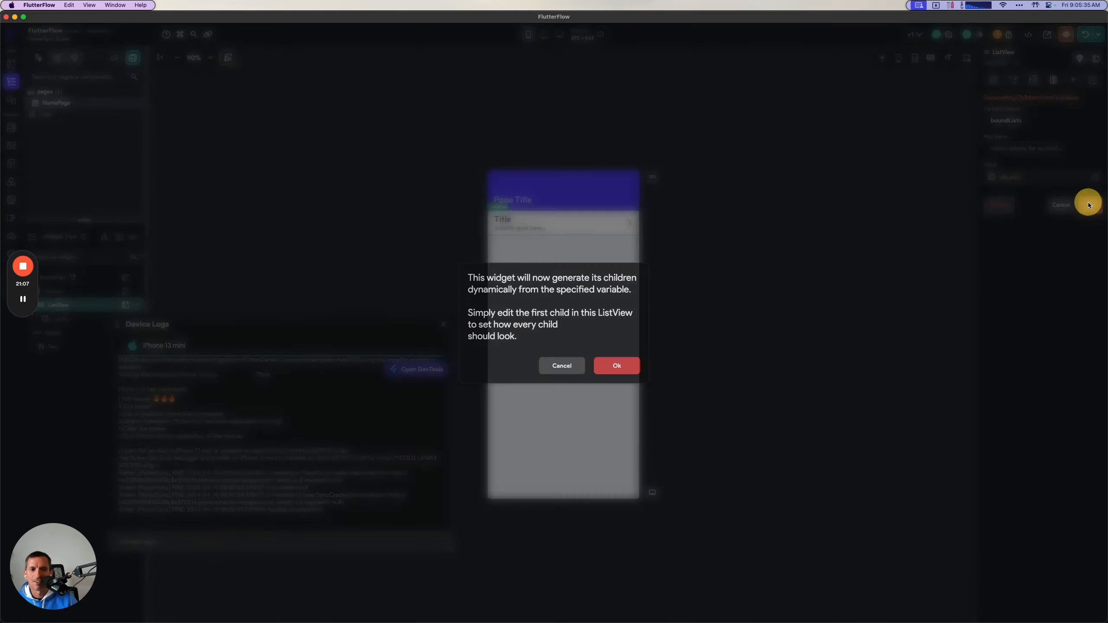
pyautogui.click(617, 366)
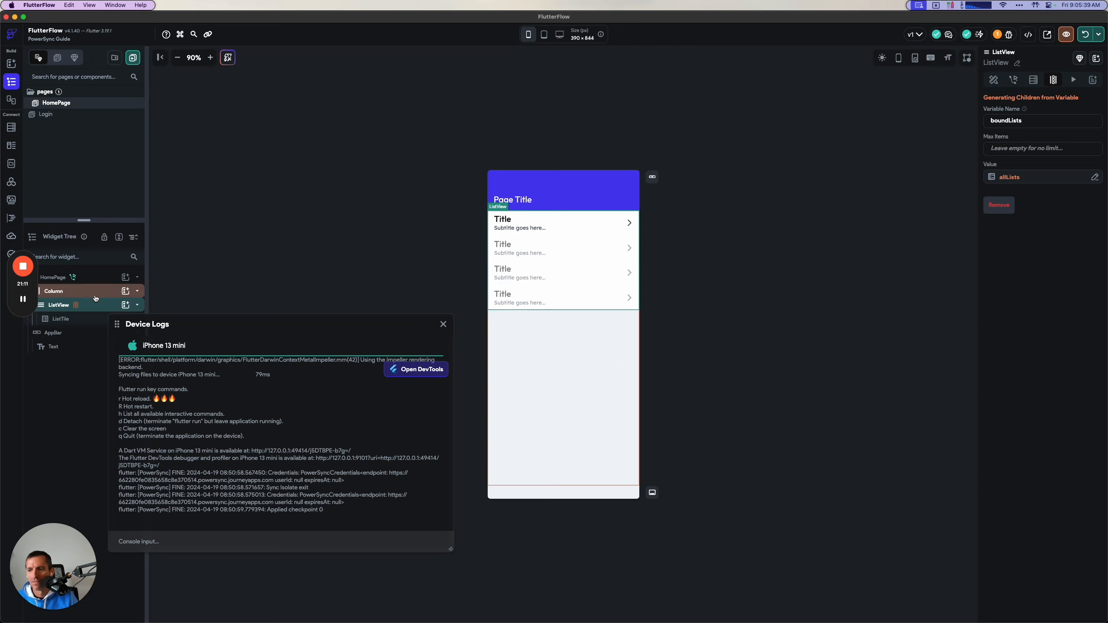
pyautogui.click(66, 319)
pyautogui.scroll(-5, 1028, 350)
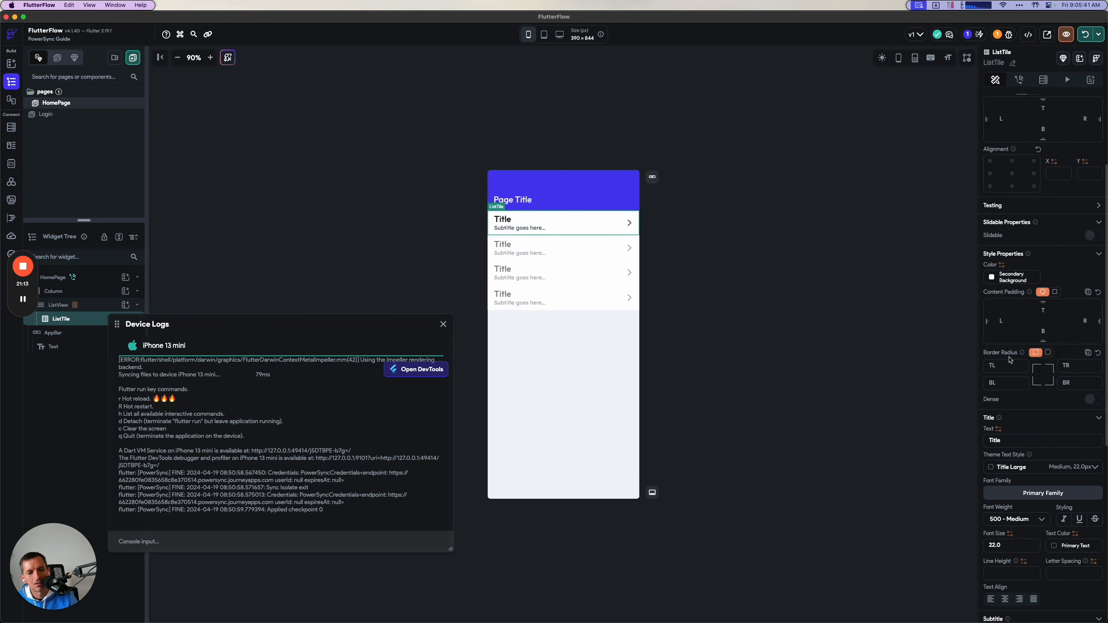
pyautogui.click(998, 392)
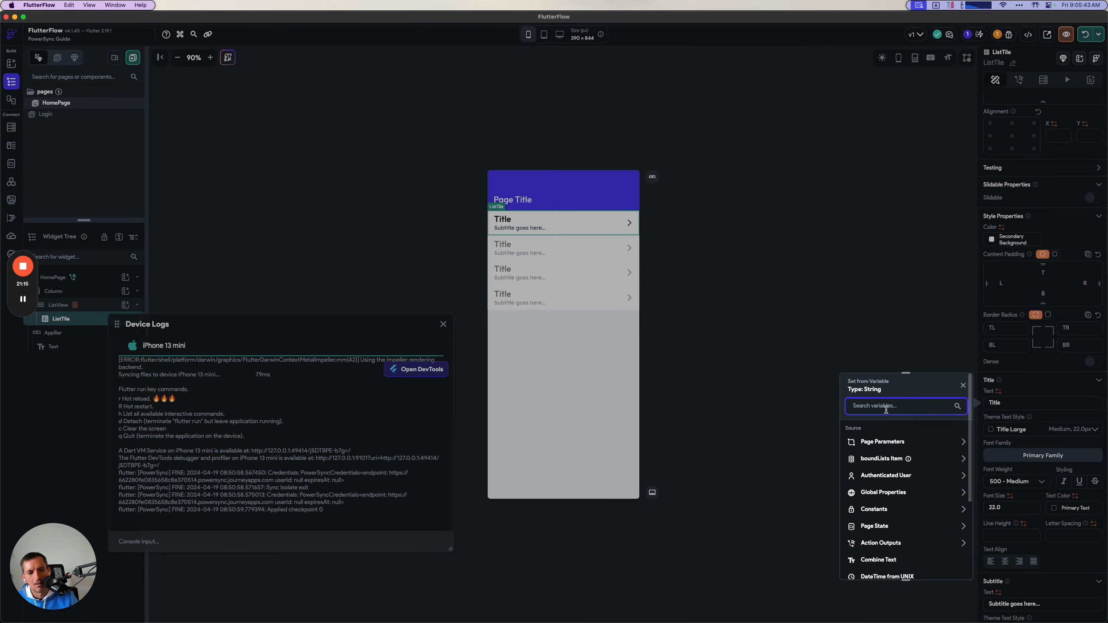
pyautogui.click(874, 458)
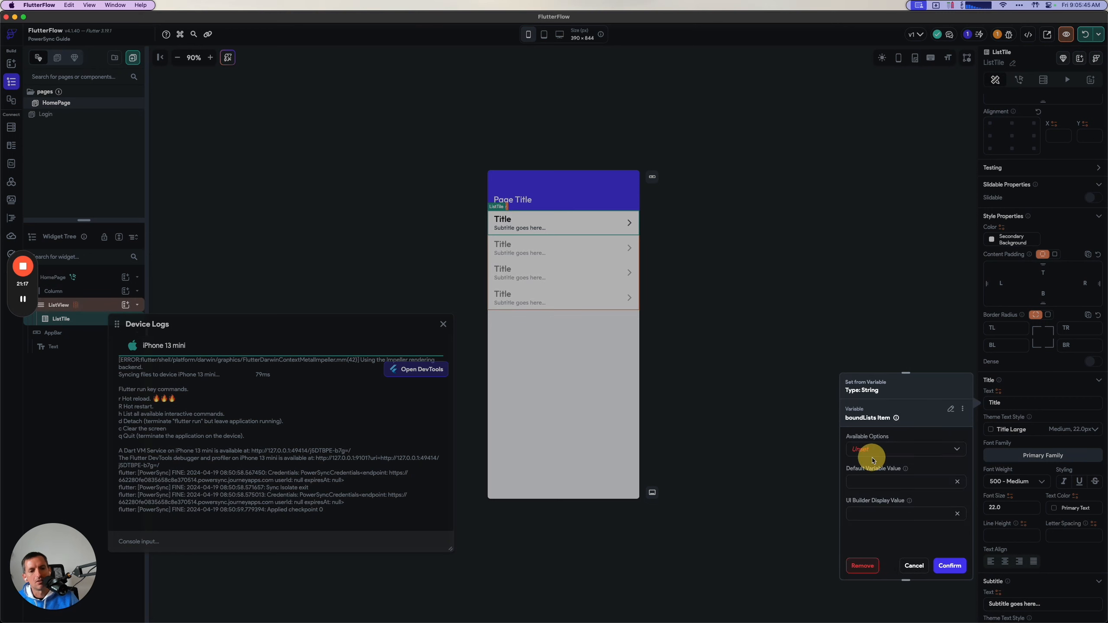
pyautogui.click(877, 461)
pyautogui.click(866, 474)
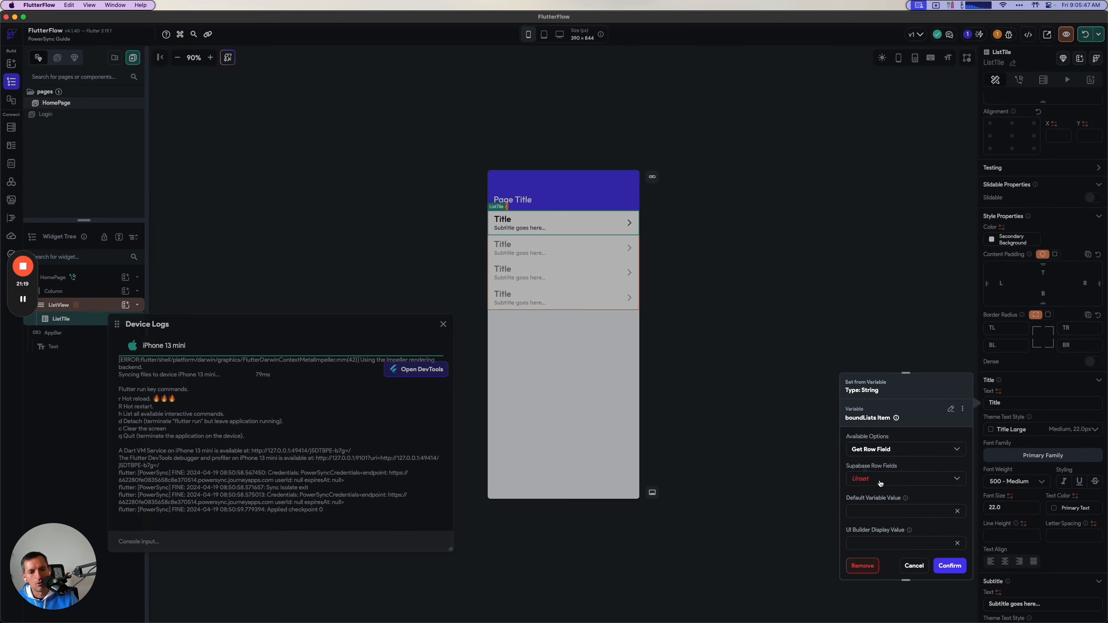
pyautogui.click(878, 482)
pyautogui.click(875, 520)
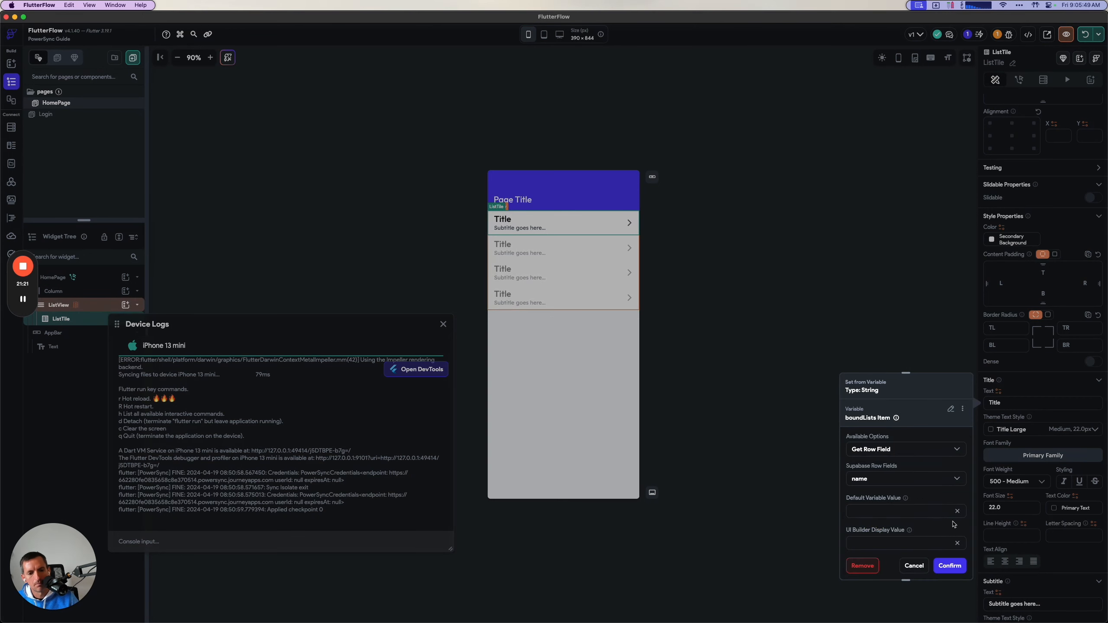
pyautogui.click(951, 565)
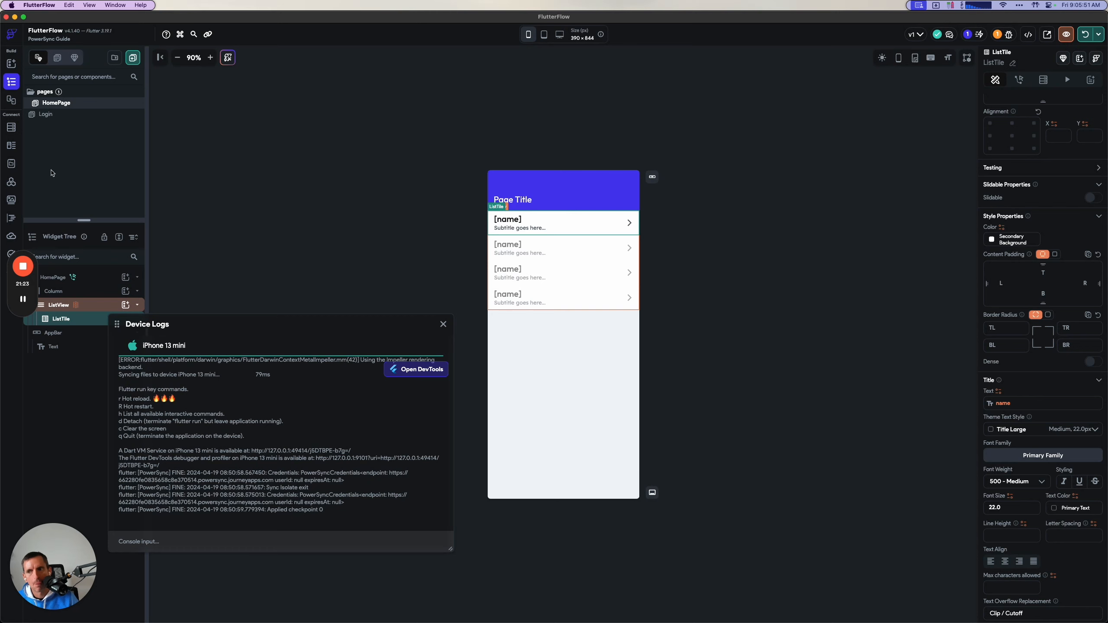
# Bind the ListTile's subtitle text to the created_at row field of the boundLists item with no further changes.
pyautogui.scroll(-1, 1015, 418)
pyautogui.scroll(-4, 1015, 419)
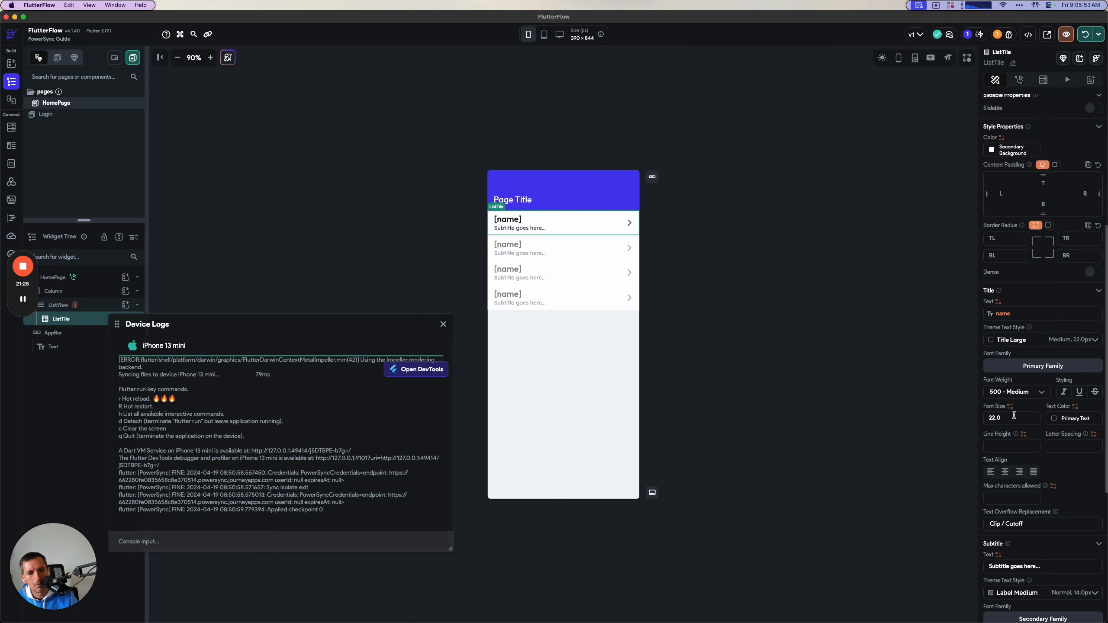
pyautogui.scroll(-10, 1011, 402)
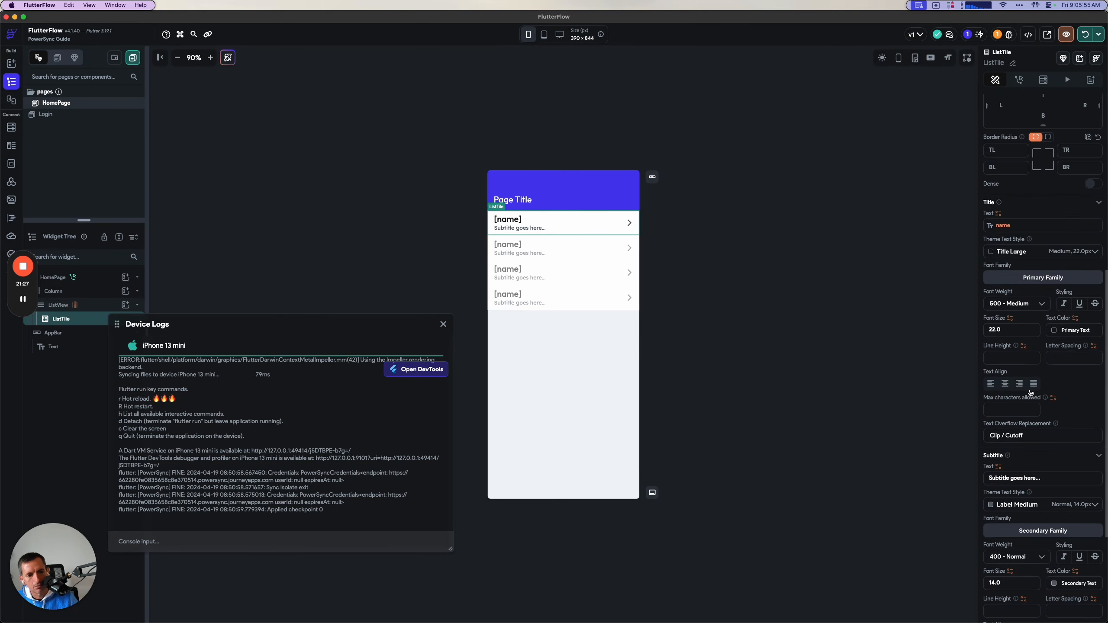
pyautogui.click(999, 351)
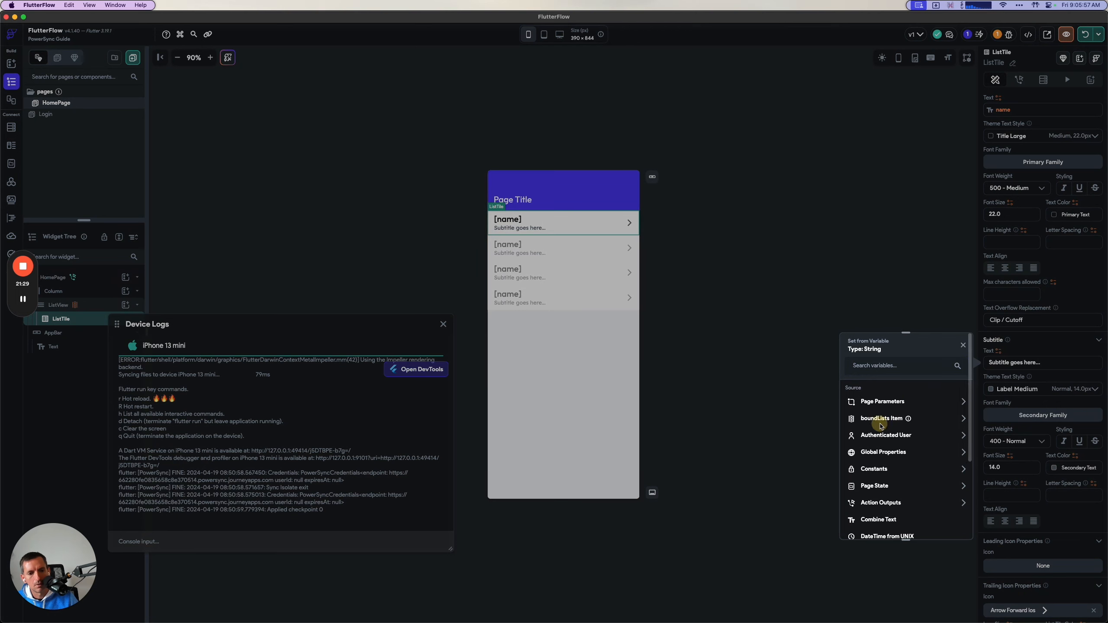
pyautogui.click(878, 421)
pyautogui.click(879, 410)
pyautogui.click(879, 425)
pyautogui.click(894, 438)
pyautogui.click(870, 460)
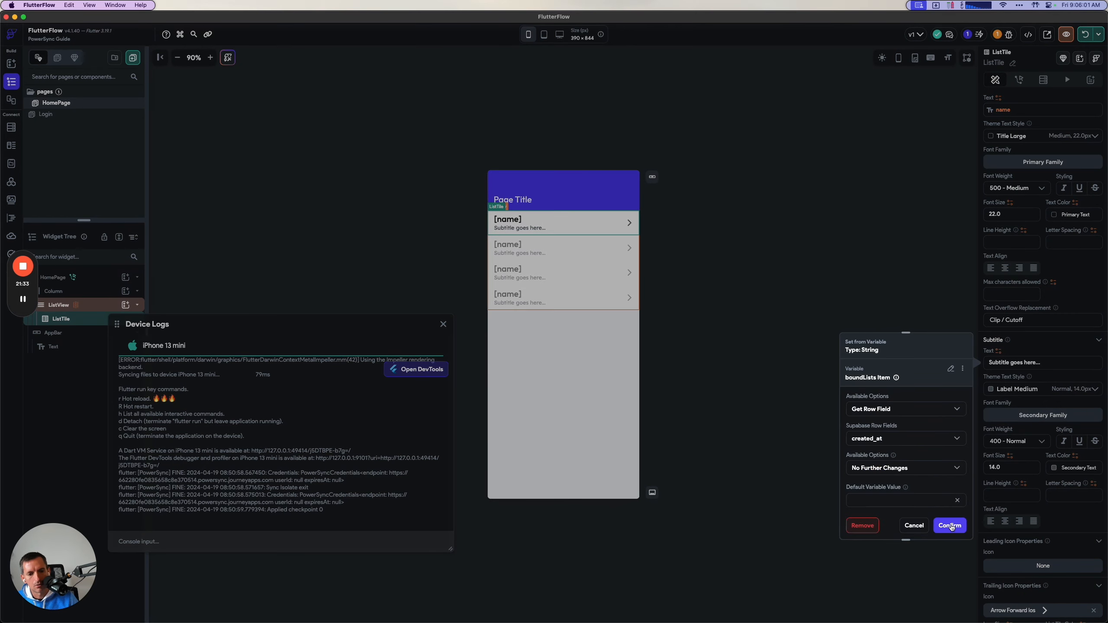
pyautogui.click(950, 525)
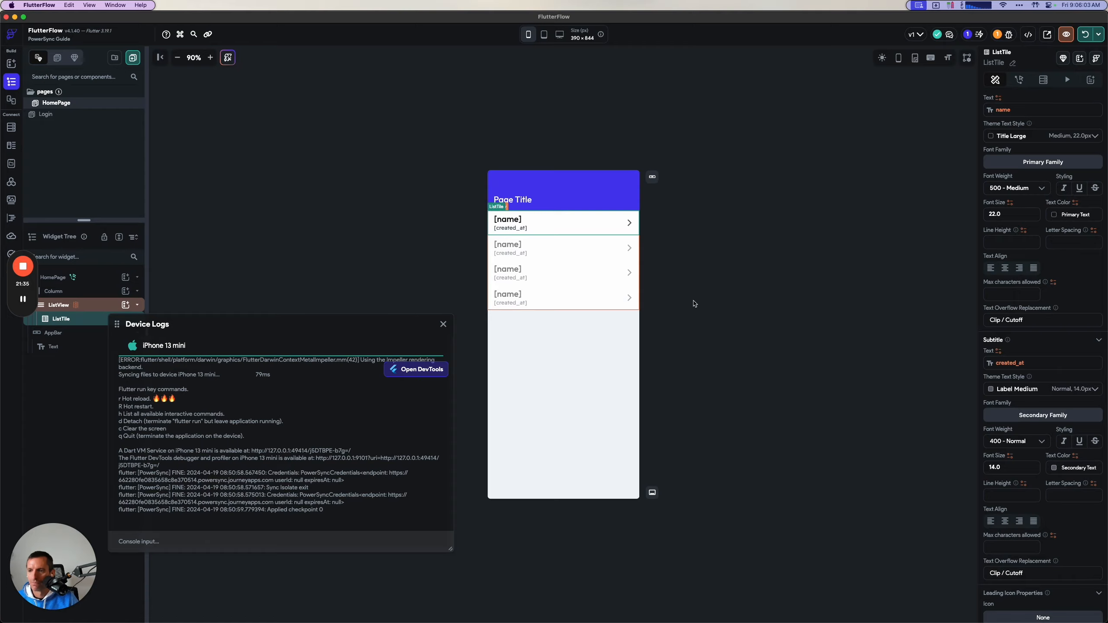
# Check the reload instruction in the PowerSync guide in the browser, return to FlutterFlow and hot restart the app on the iPhone 13 mini simulator.
pyautogui.press('super+Tab')
pyautogui.scroll(-5, 601, 439)
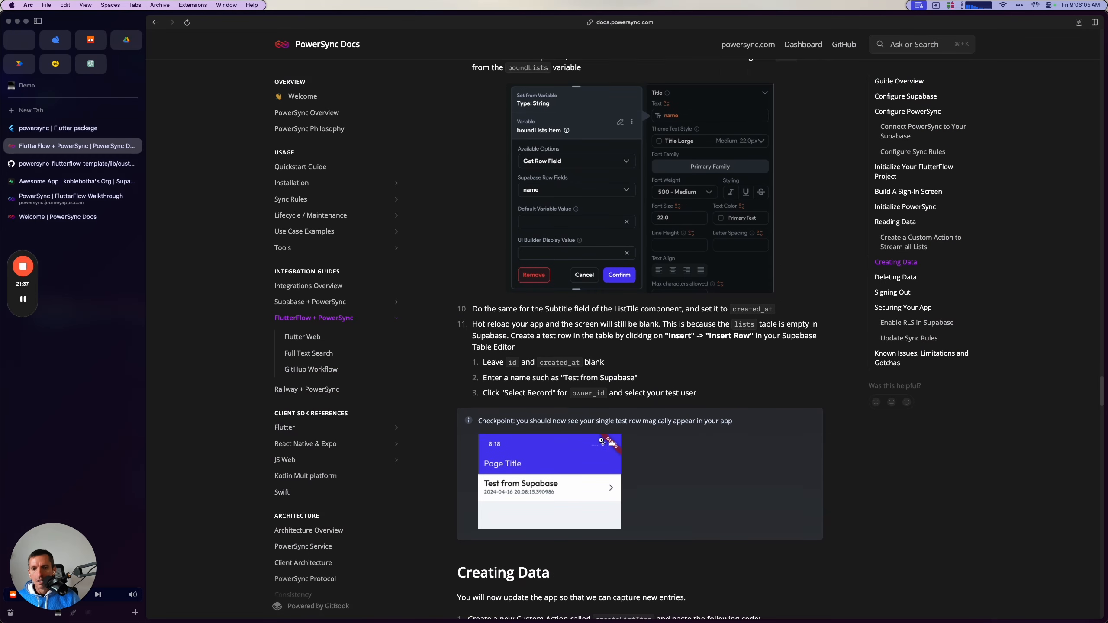
pyautogui.moveTo(473, 238); pyautogui.dragTo(732, 238)
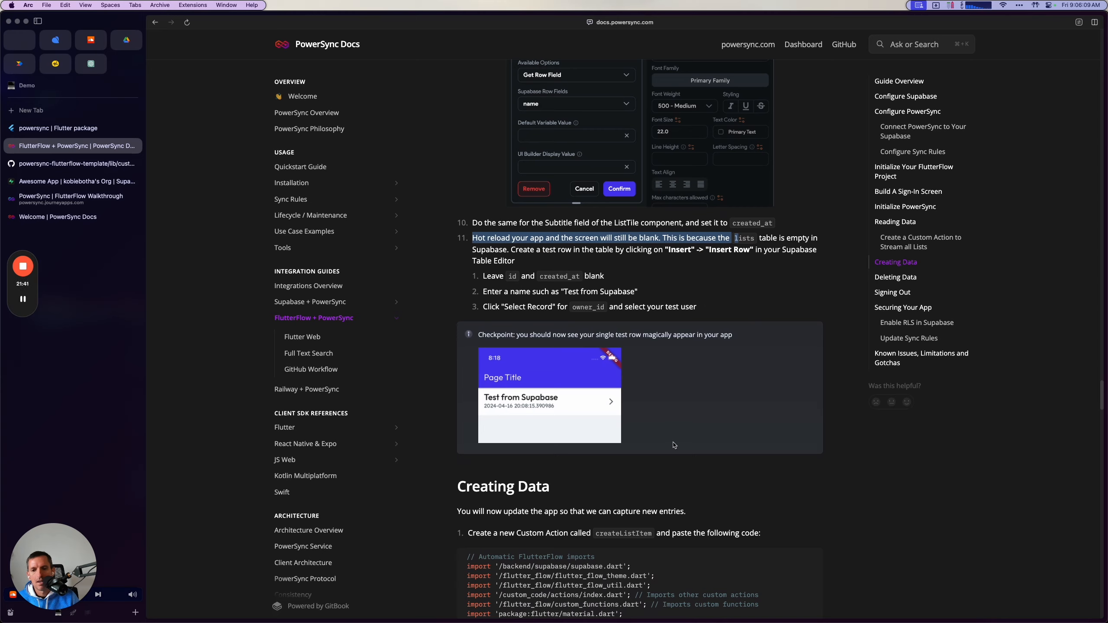
pyautogui.press('super+Tab')
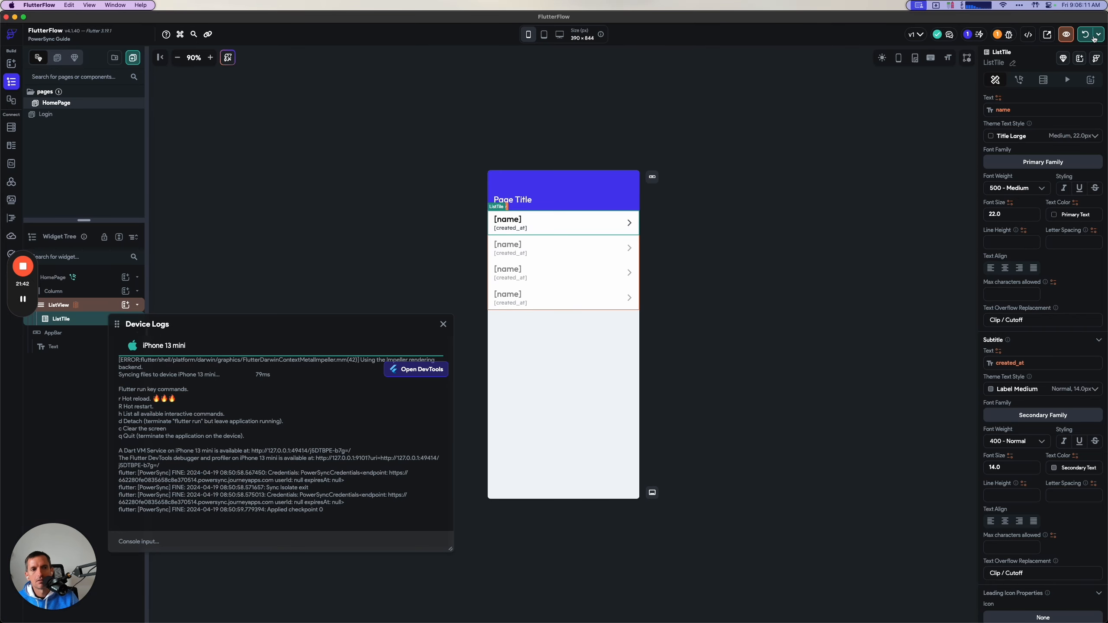
pyautogui.click(1095, 38)
pyautogui.press('super+Tab')
pyautogui.moveTo(811, 188); pyautogui.dragTo(741, 158)
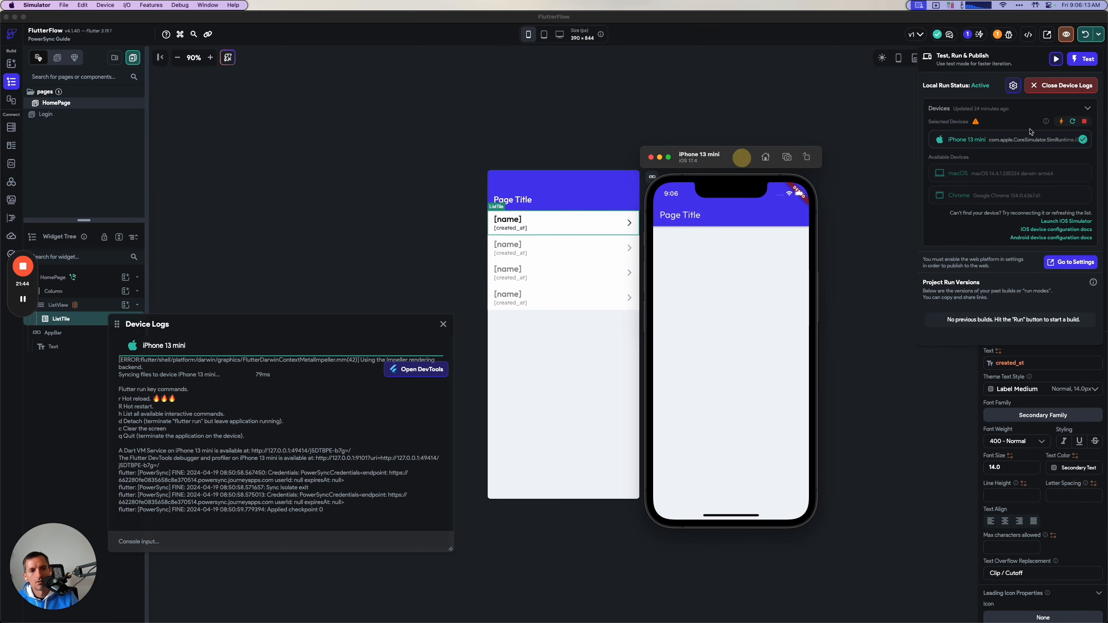
pyautogui.click(1072, 120)
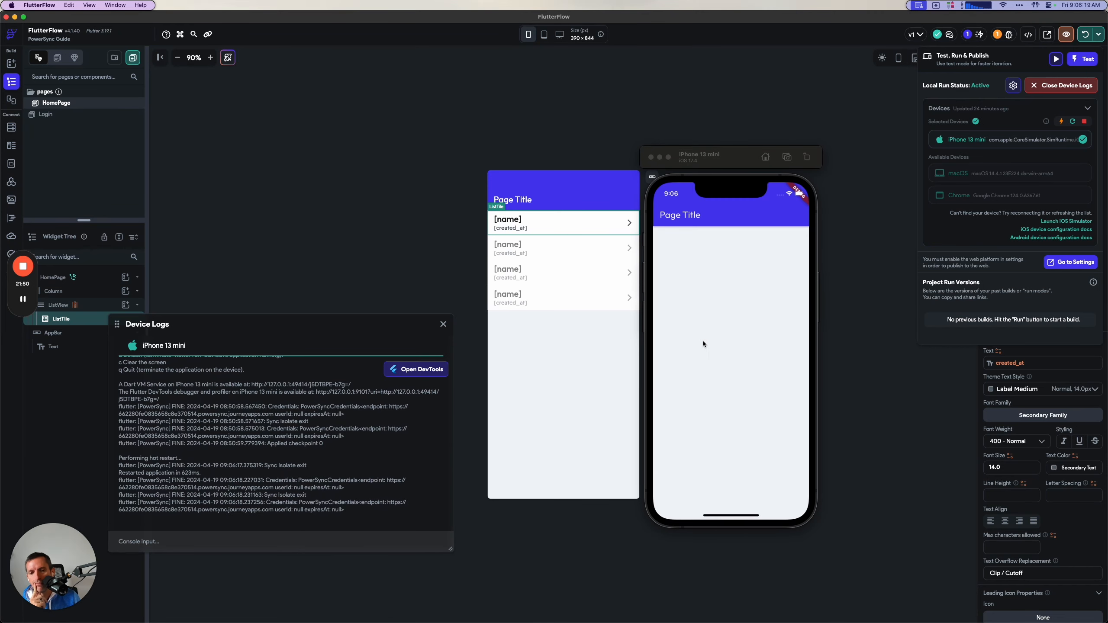
pyautogui.click(654, 329)
# Review the guide's test row instructions in the browser, switch to Supabase and start inserting a row in the lists table.
pyautogui.press('super+Tab')
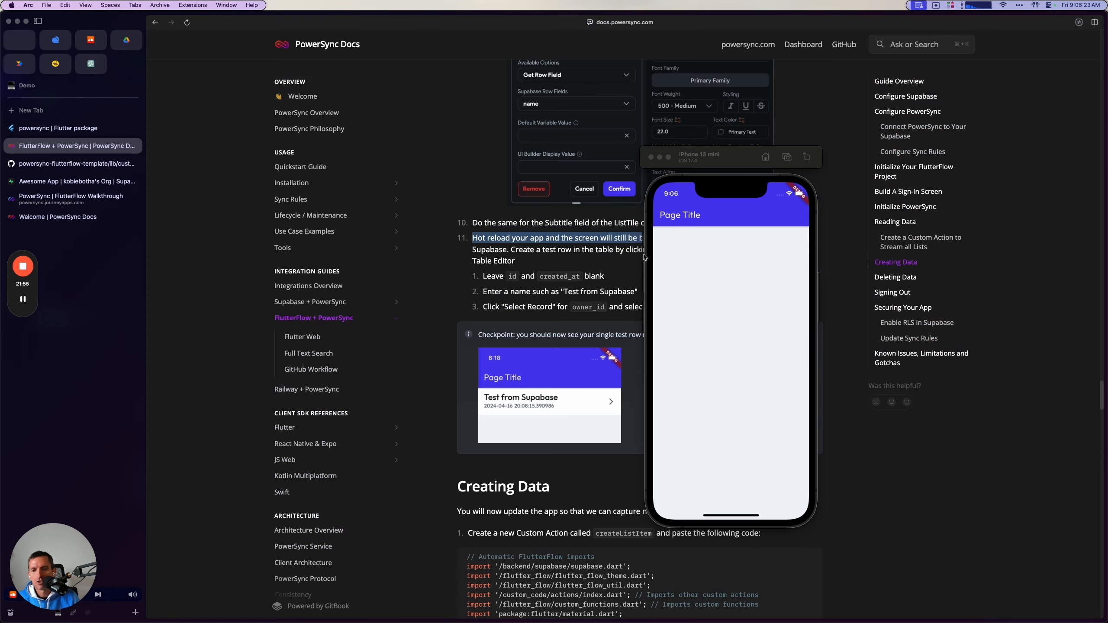
pyautogui.moveTo(746, 164); pyautogui.dragTo(949, 175)
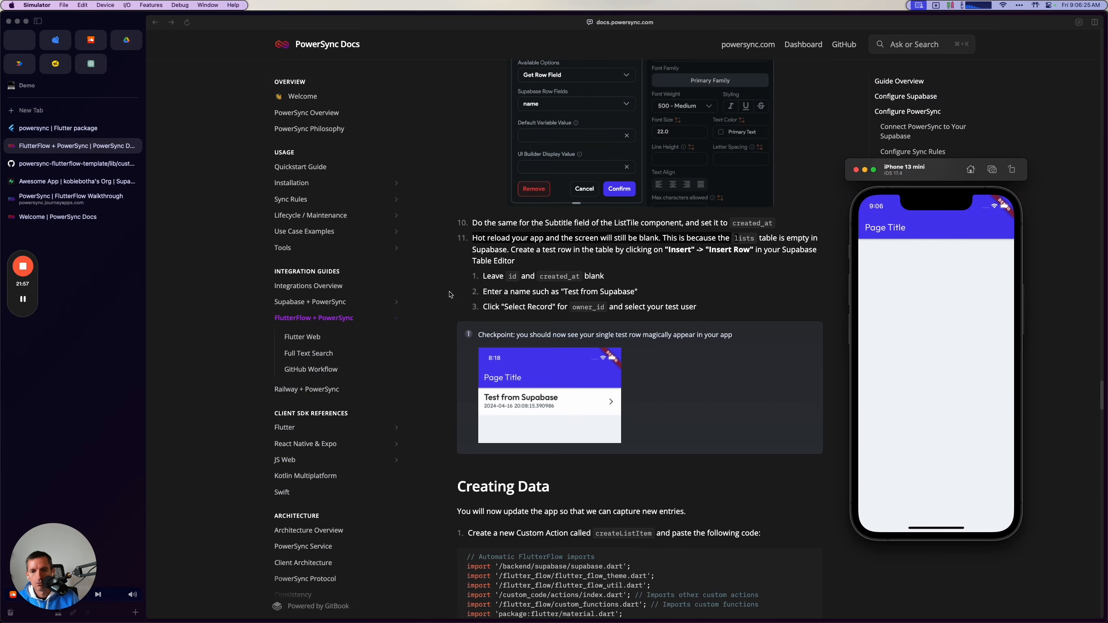
pyautogui.moveTo(518, 251); pyautogui.dragTo(609, 250)
pyautogui.click(49, 184)
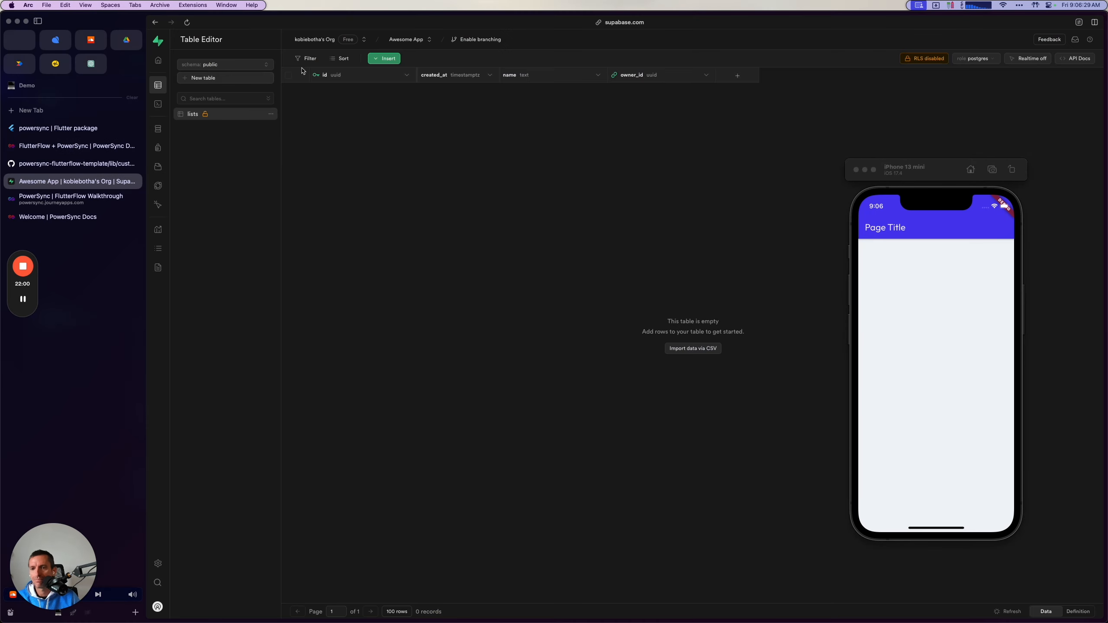
pyautogui.click(375, 60)
pyautogui.click(384, 74)
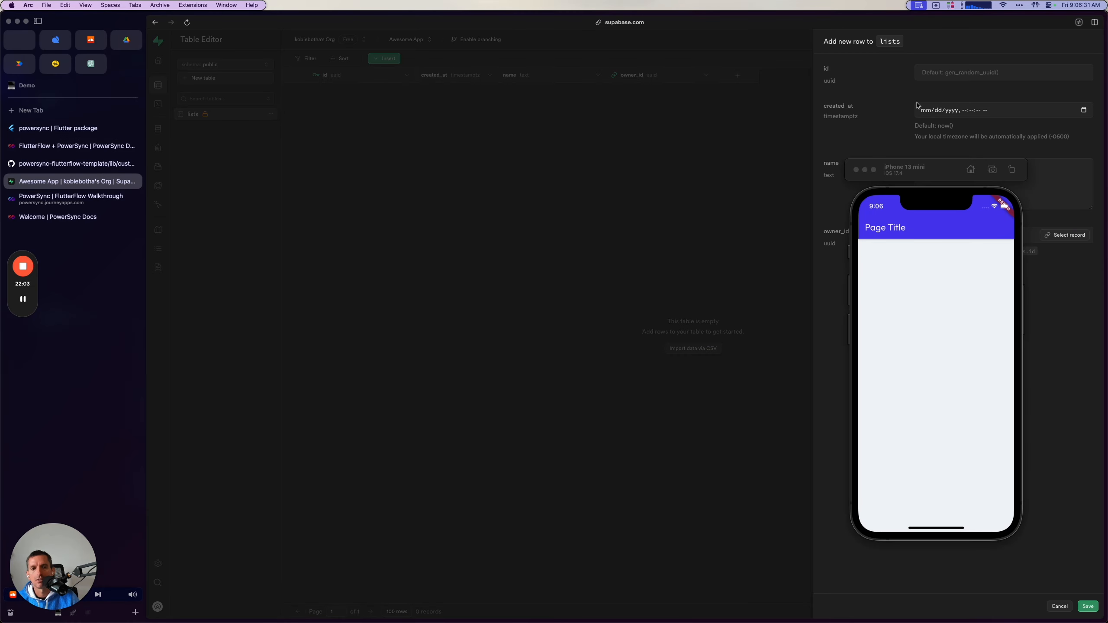
# Fill the new lists row with the name "Hello sync!" and the test user's record as owner_id, and save it.
pyautogui.moveTo(944, 167); pyautogui.dragTo(678, 156)
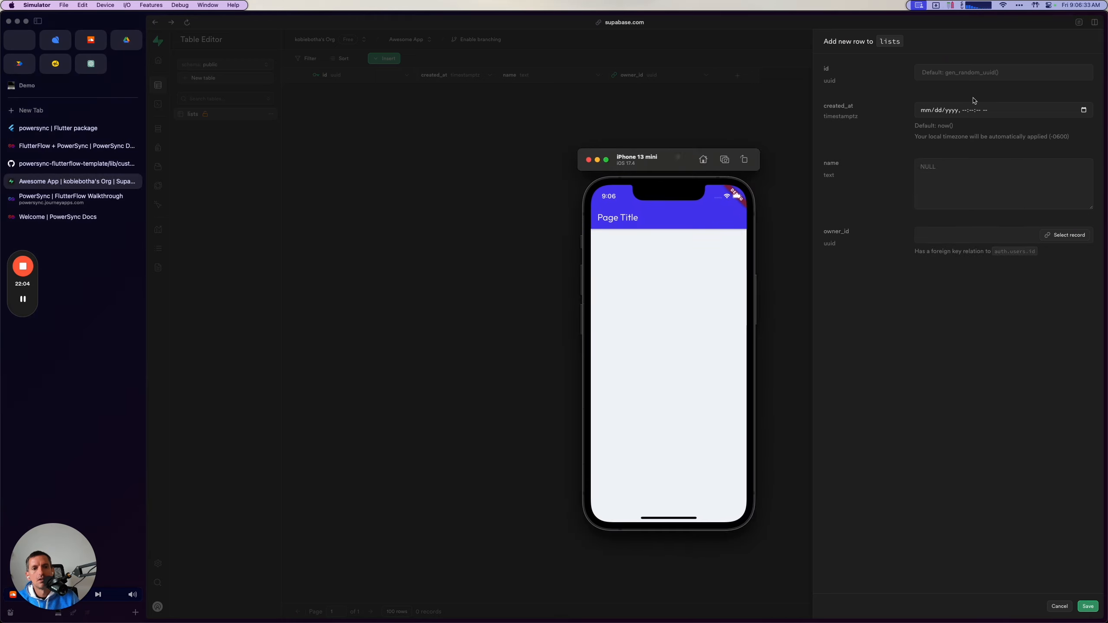
pyautogui.click(971, 192)
pyautogui.click(966, 186)
pyautogui.write('Hello sync!')
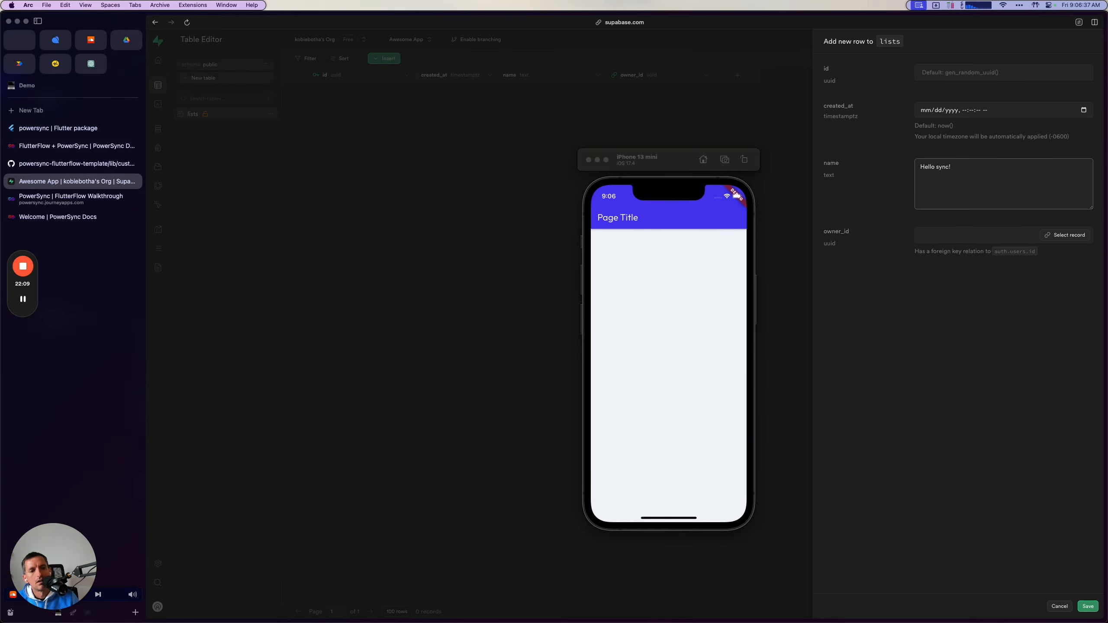
pyautogui.click(1065, 235)
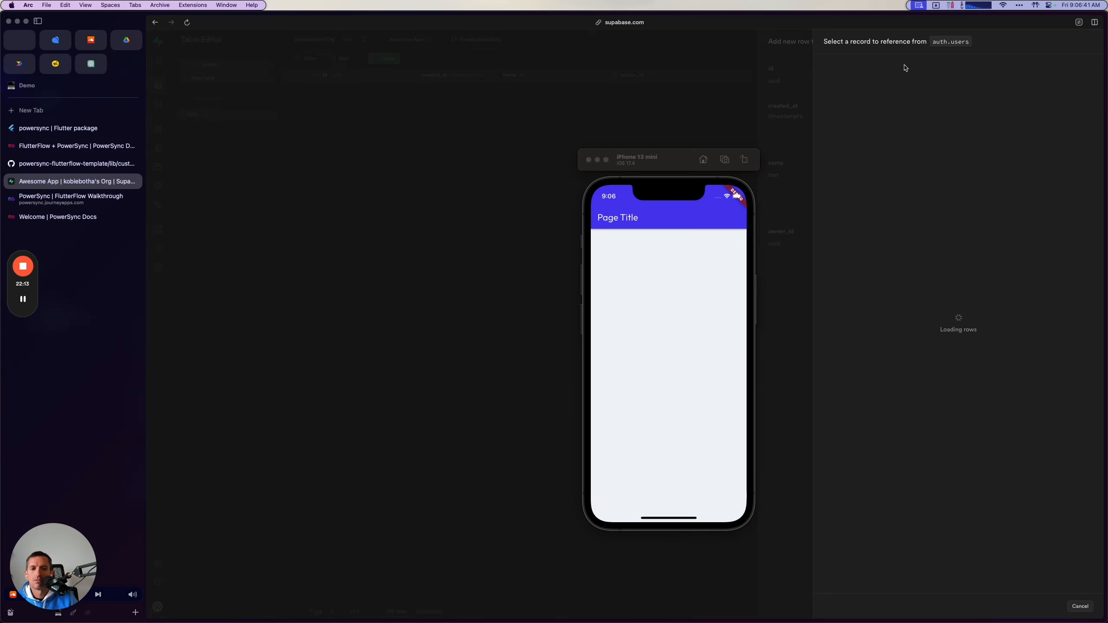
pyautogui.click(878, 94)
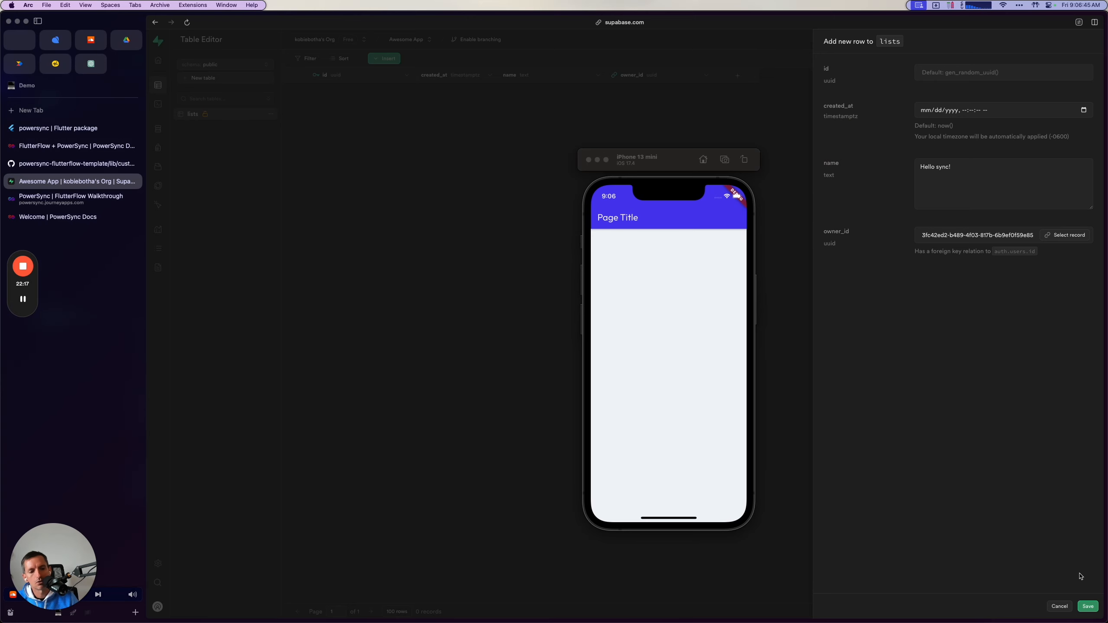
pyautogui.click(1093, 607)
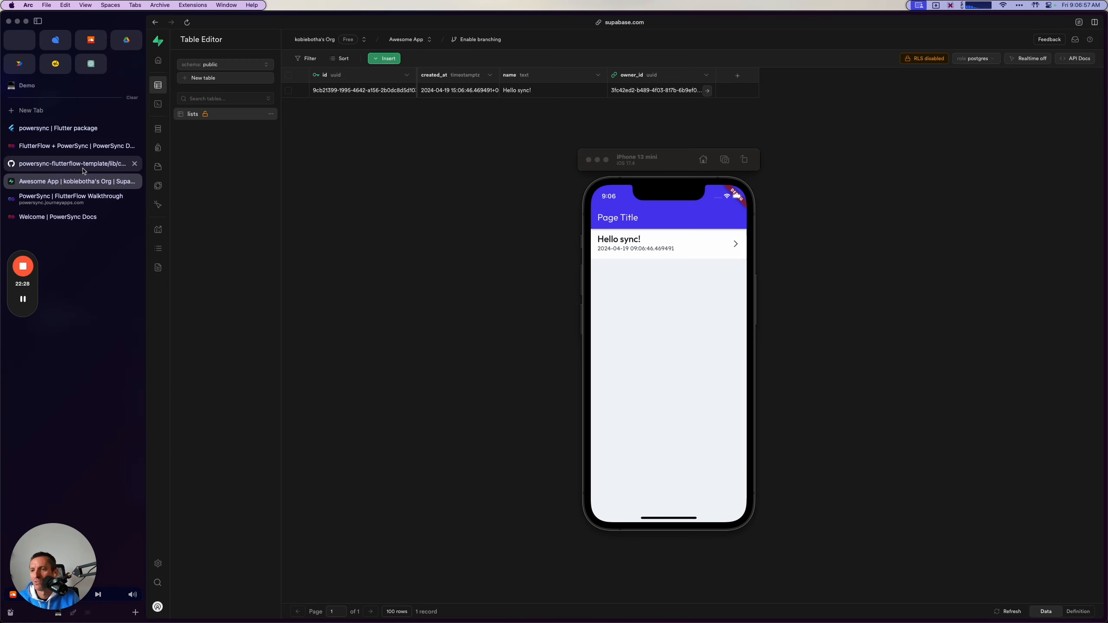
# Switch to the PowerSync guide, move the simulator clear of the text and review the test row checkpoint and the Creating Data section.
pyautogui.click(80, 148)
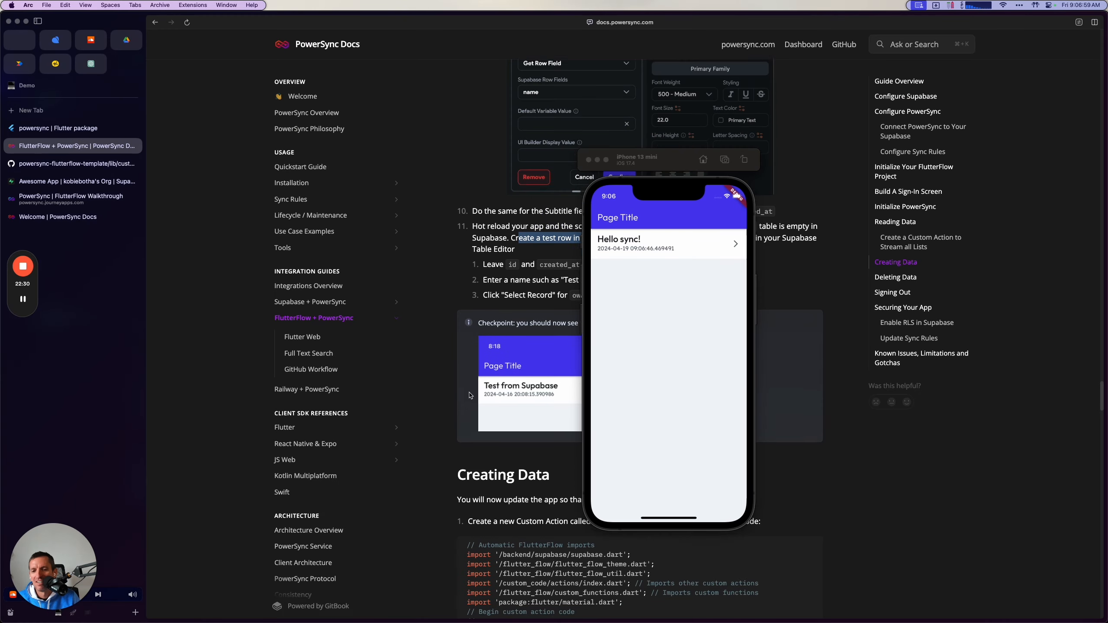
pyautogui.click(642, 299)
pyautogui.moveTo(695, 164); pyautogui.dragTo(978, 199)
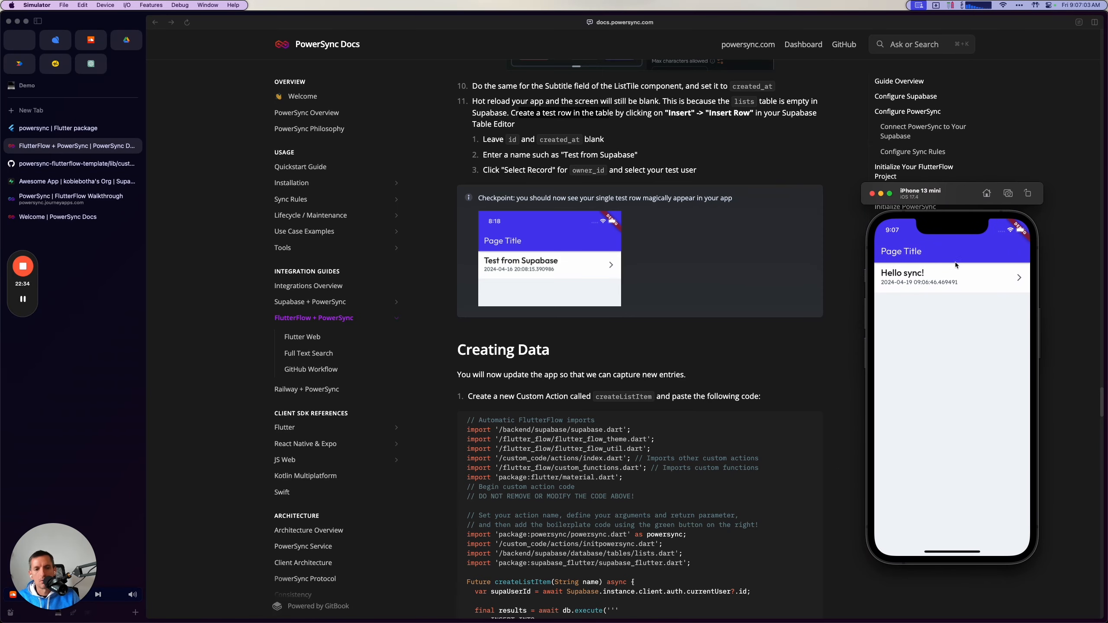
pyautogui.scroll(-5, 668, 446)
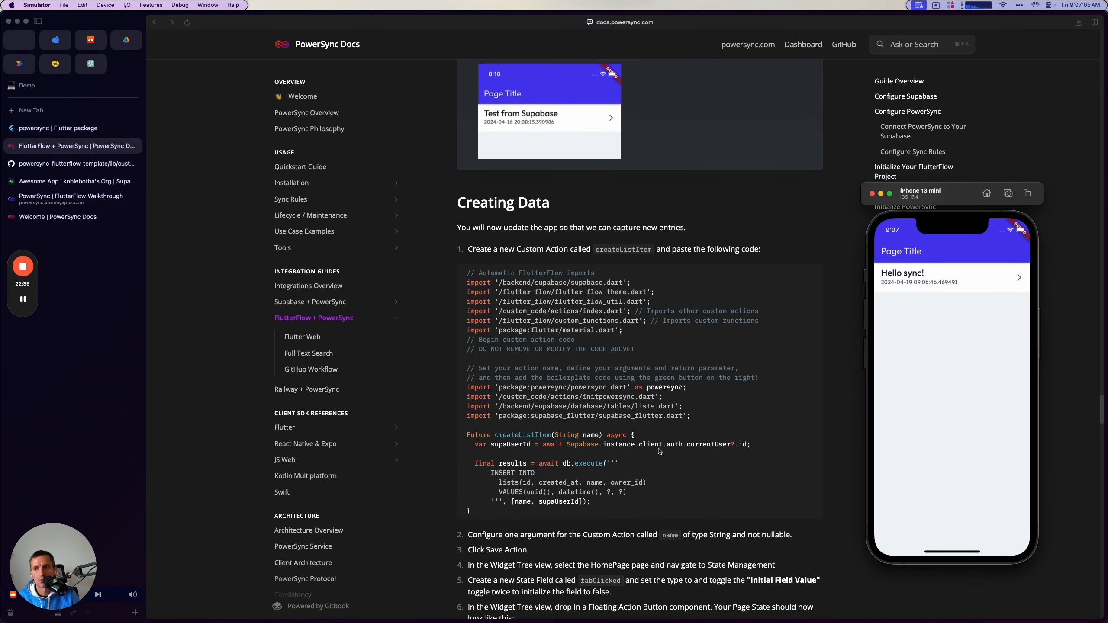
pyautogui.click(23, 299)
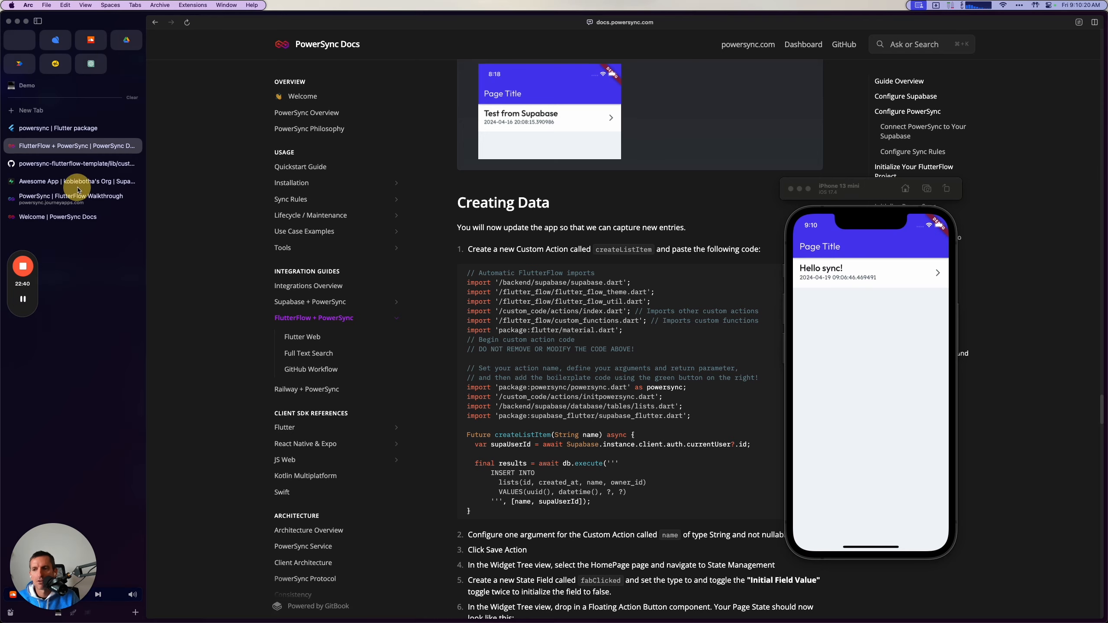
# Switch to Supabase and change the name of the lists row to "Hello sync! Edit".
pyautogui.click(74, 181)
pyautogui.doubleClick(565, 92)
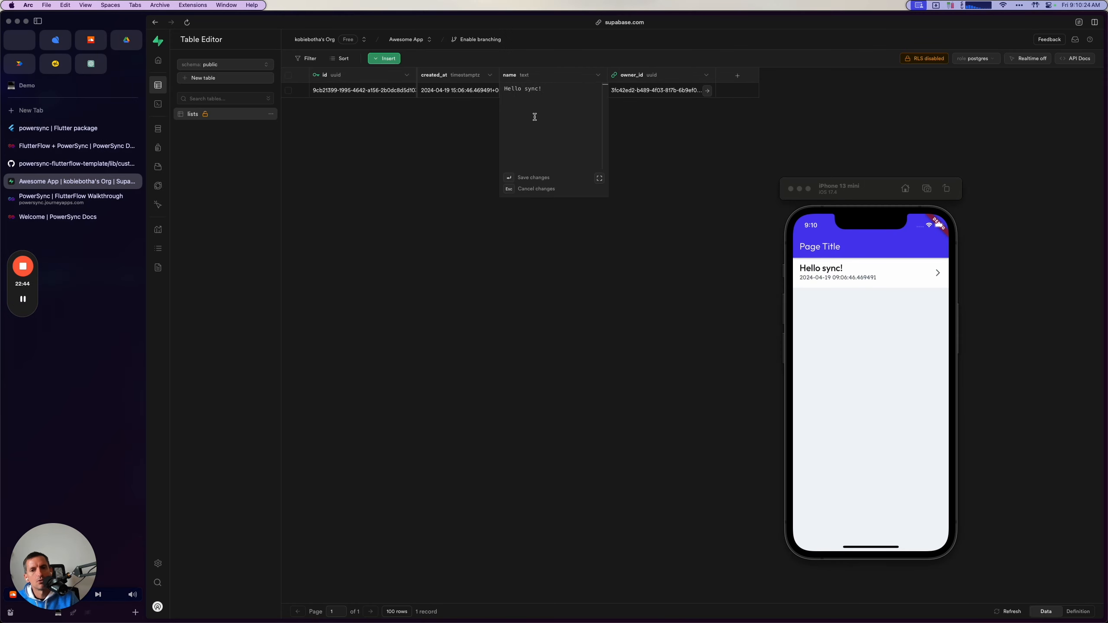
pyautogui.write('Edit')
pyautogui.press('Return')
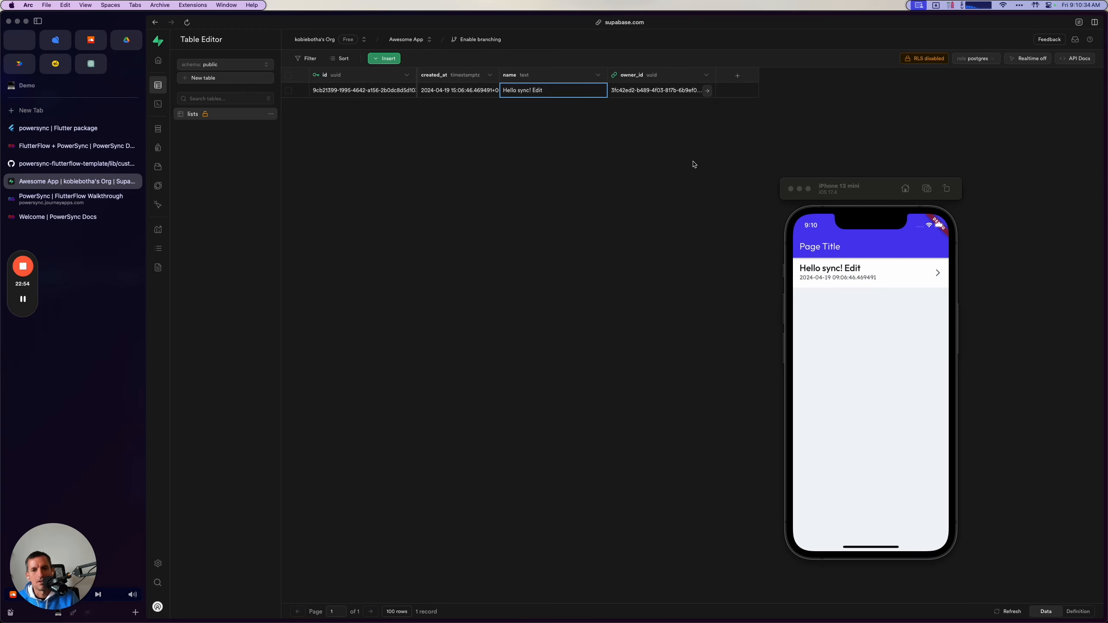
# Delete the test row from the lists table and confirm the deletion.
pyautogui.click(288, 90)
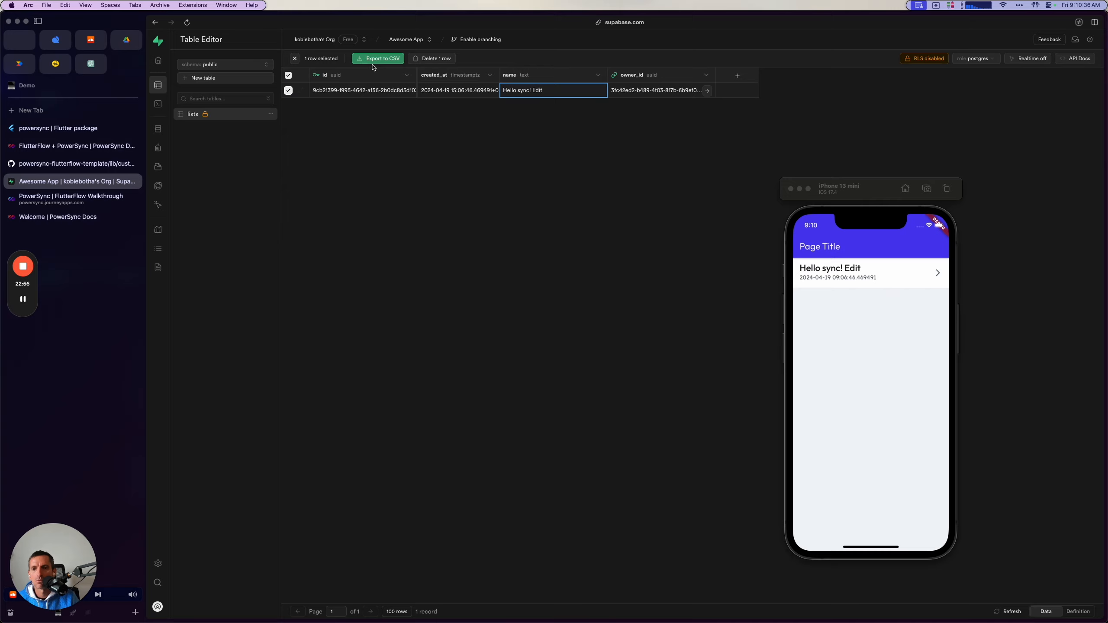
pyautogui.click(421, 58)
pyautogui.click(662, 353)
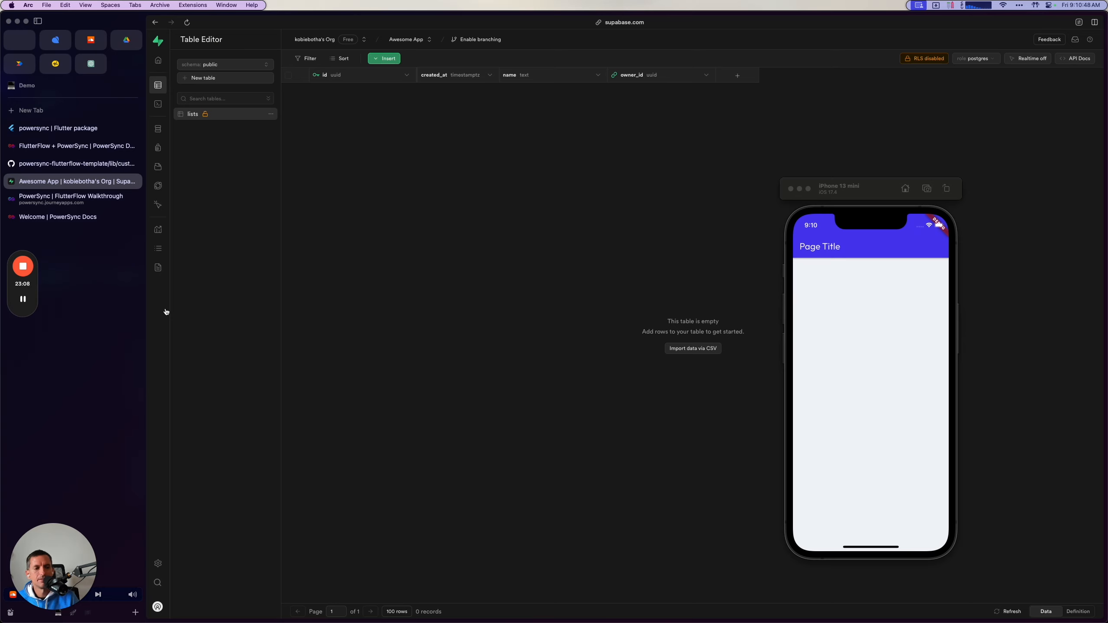
# Return to the PowerSync guide and read the note on how many Custom Actions watched queries need per table.
pyautogui.click(69, 146)
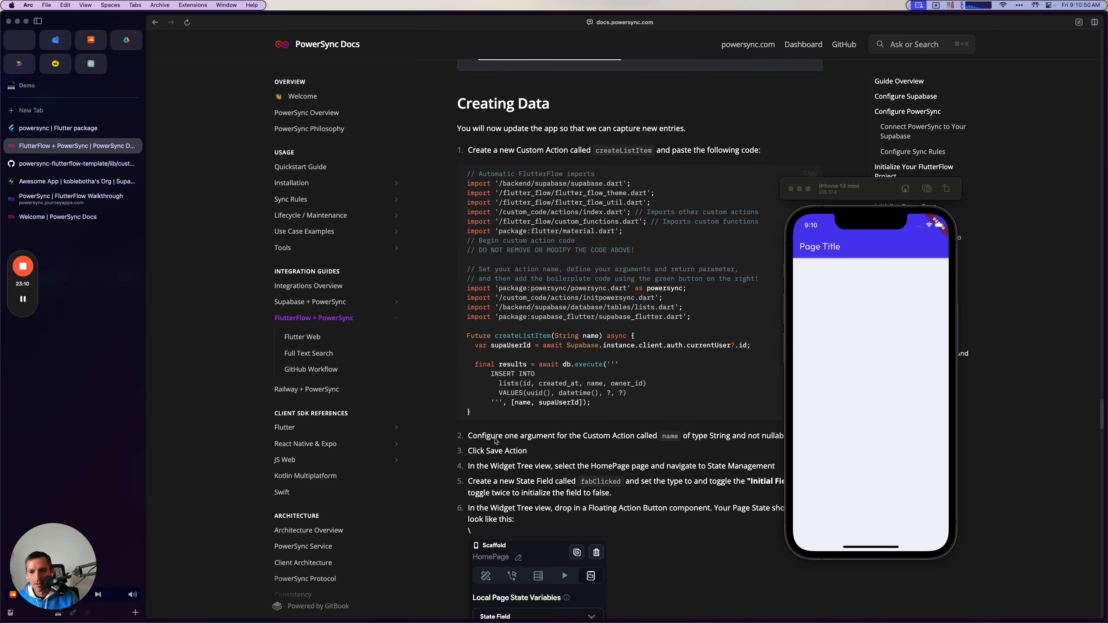
pyautogui.scroll(-1, 496, 441)
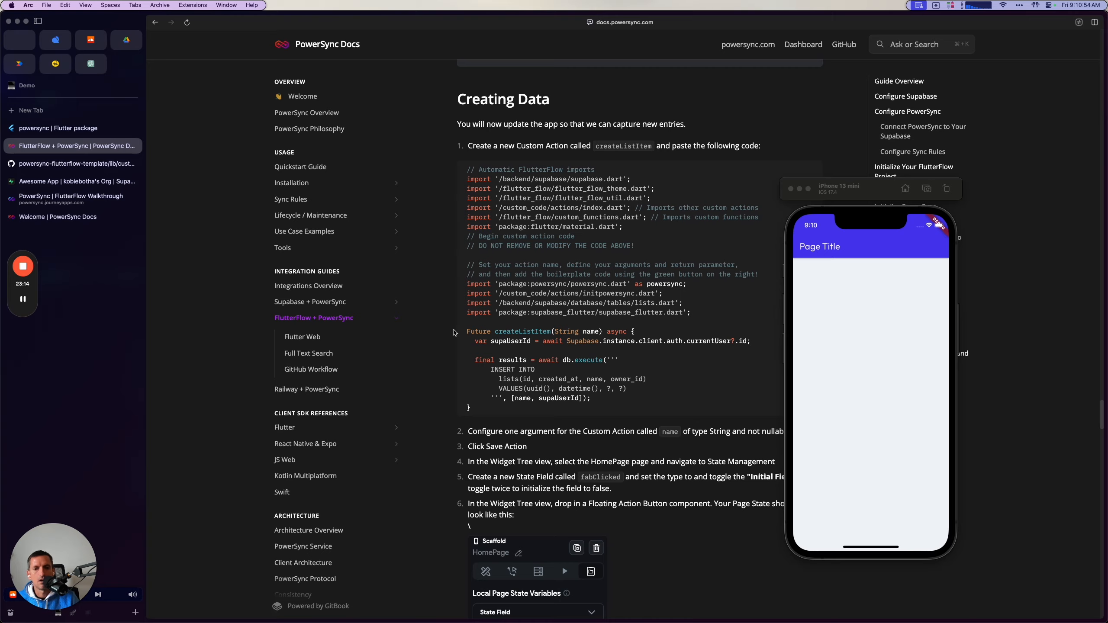
pyautogui.scroll(10, 454, 332)
pyautogui.scroll(15, 453, 332)
pyautogui.scroll(12, 454, 333)
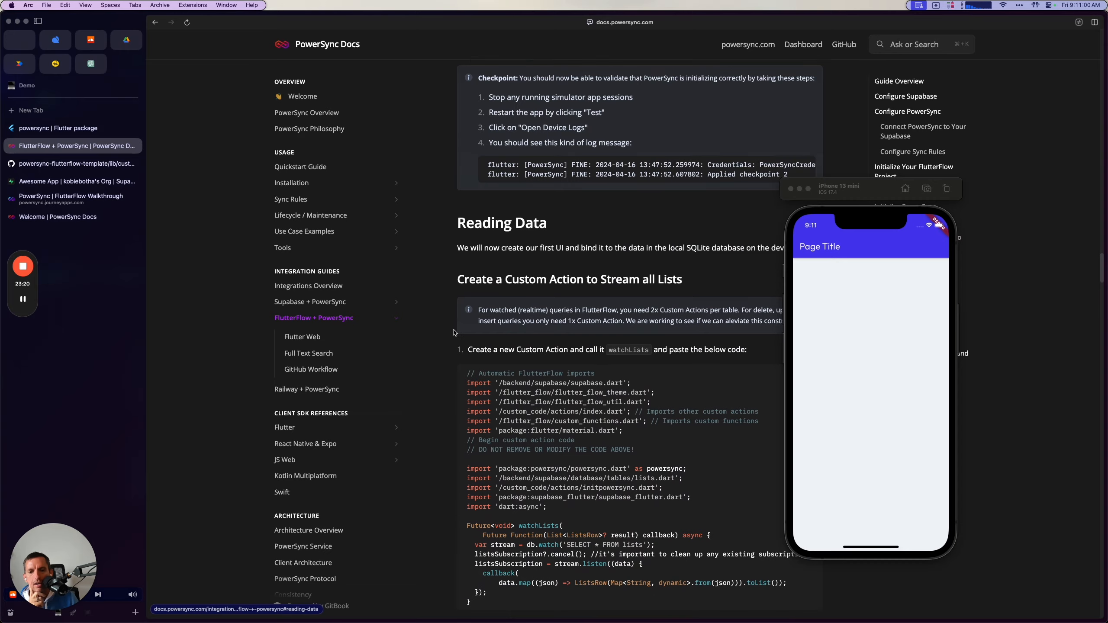
pyautogui.scroll(-4, 454, 333)
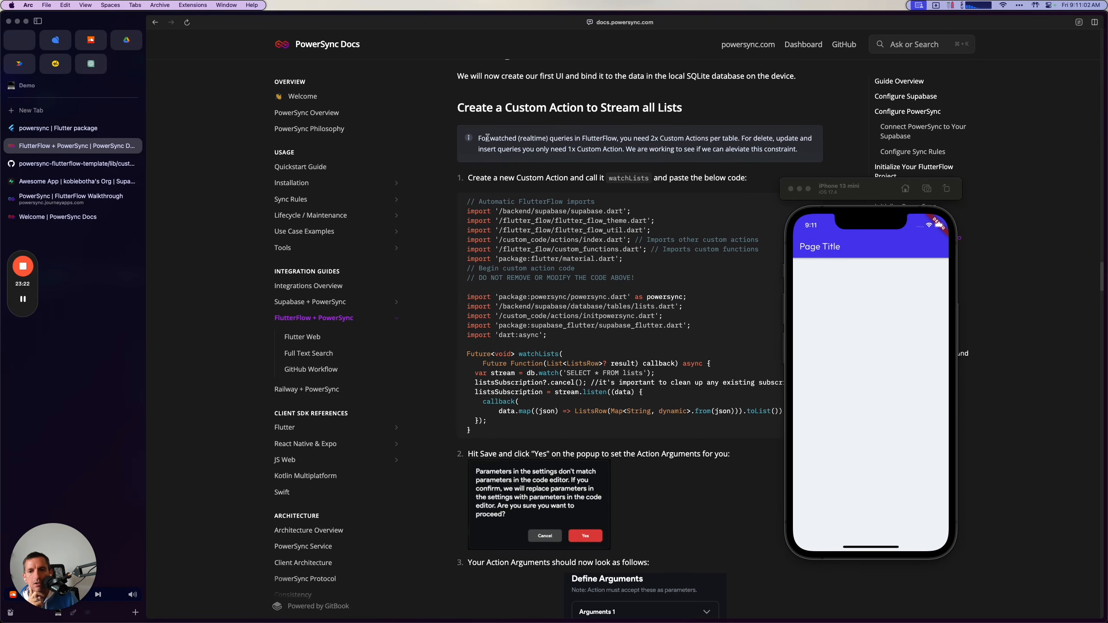
# Switch to FlutterFlow, view the watchLists and getLists custom actions and move the device logs clear of the code.
pyautogui.moveTo(666, 615)
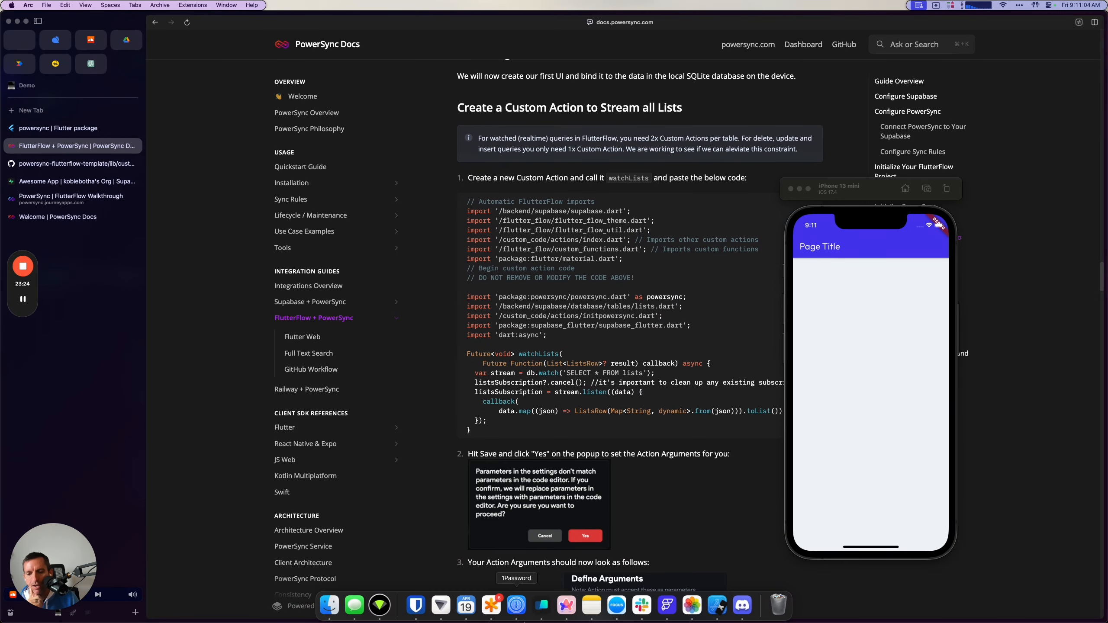
pyautogui.click(666, 606)
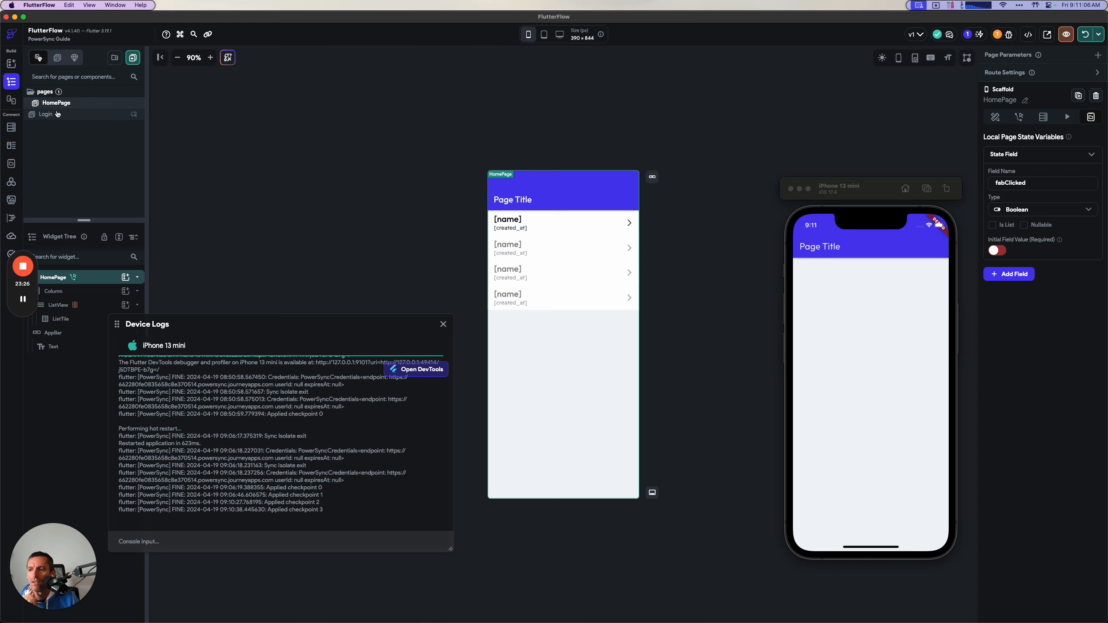
pyautogui.click(10, 215)
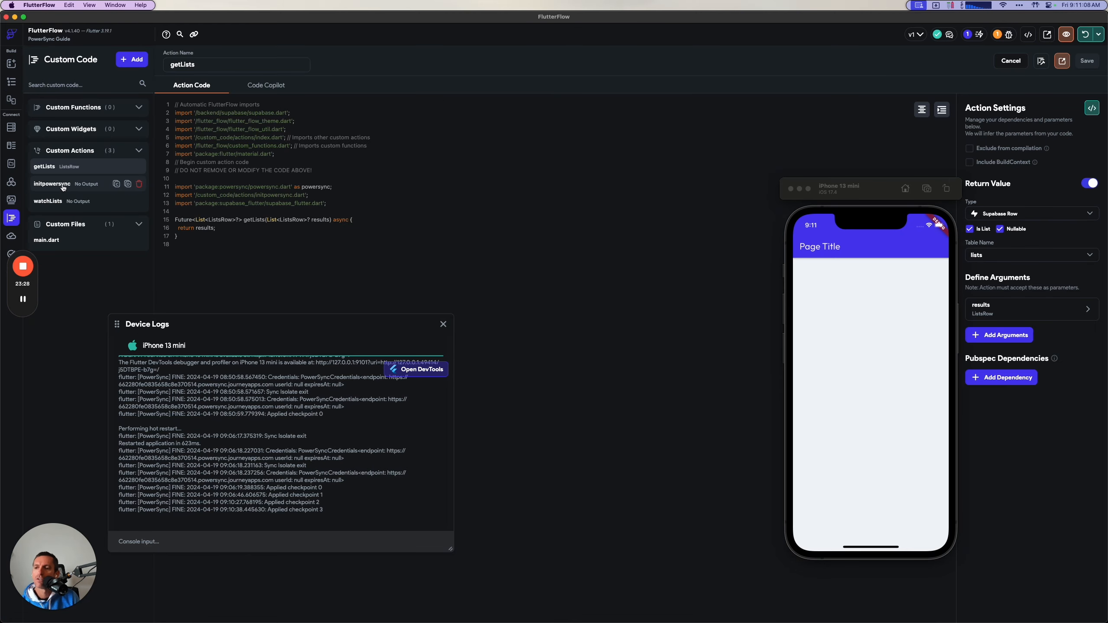
pyautogui.click(109, 201)
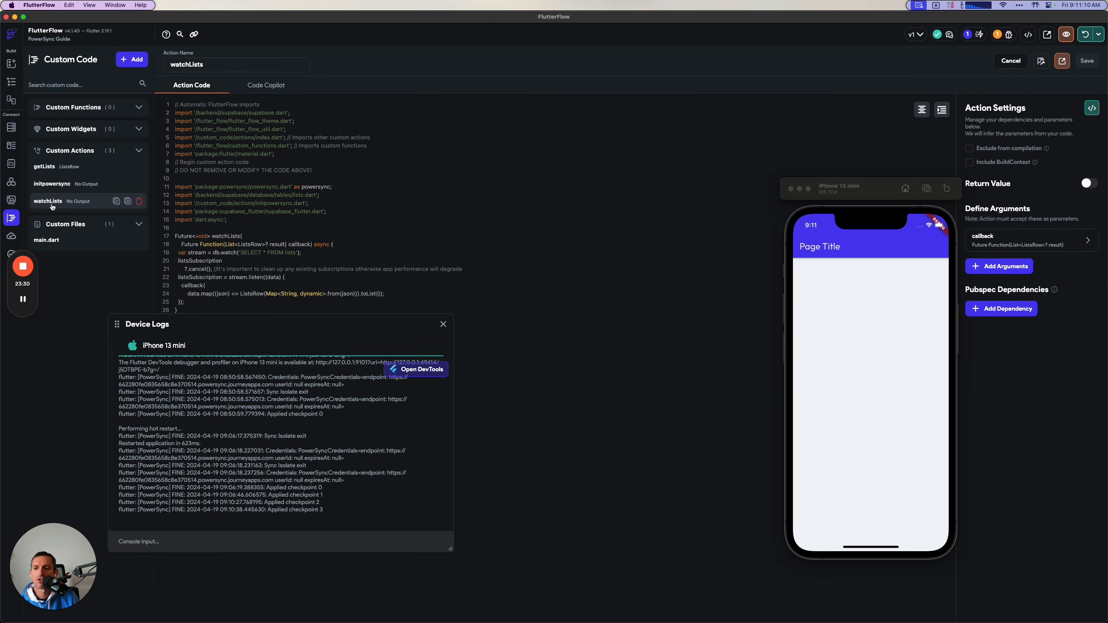
pyautogui.click(109, 166)
pyautogui.moveTo(198, 326); pyautogui.dragTo(416, 393)
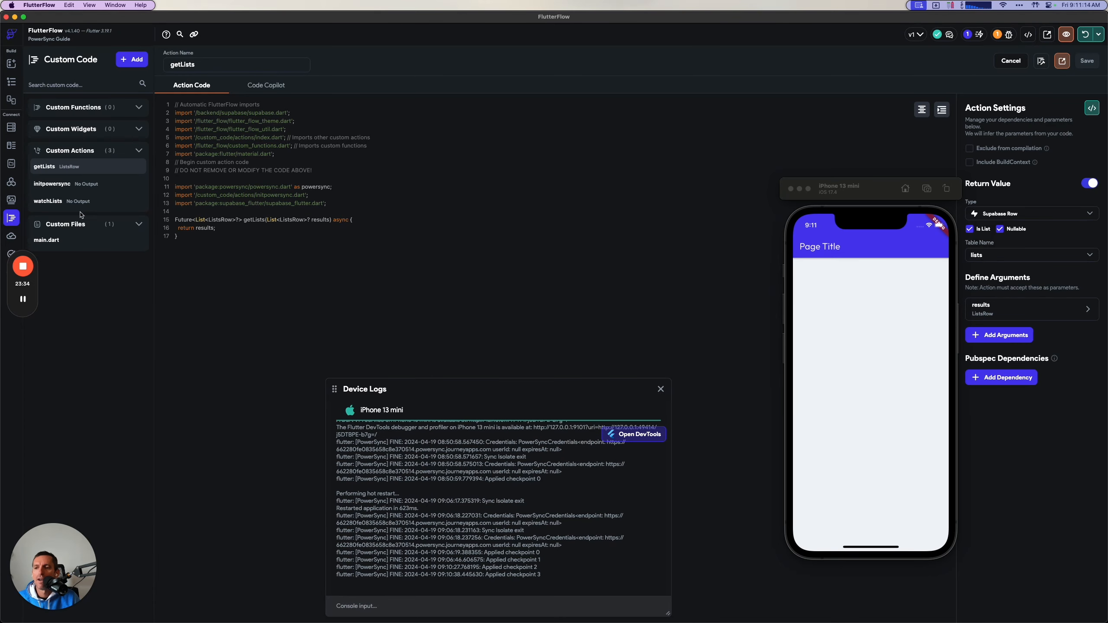
# Examine the watch call and callback parameter in watchLists, and the results returned by getLists.
pyautogui.click(53, 200)
pyautogui.doubleClick(228, 252)
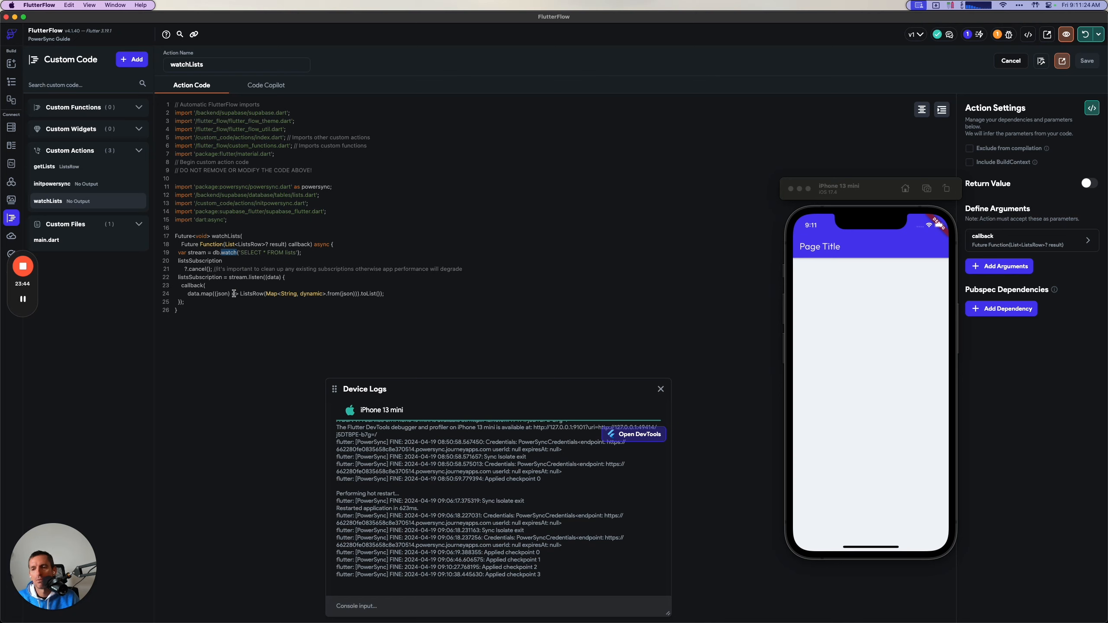
pyautogui.moveTo(196, 244); pyautogui.dragTo(340, 241)
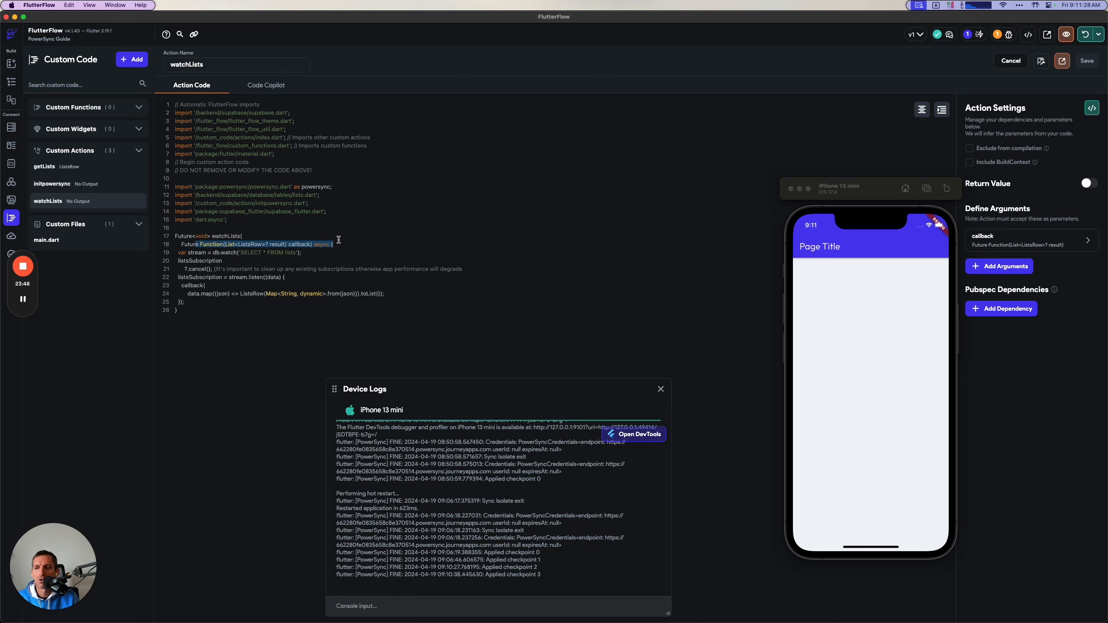
pyautogui.click(86, 170)
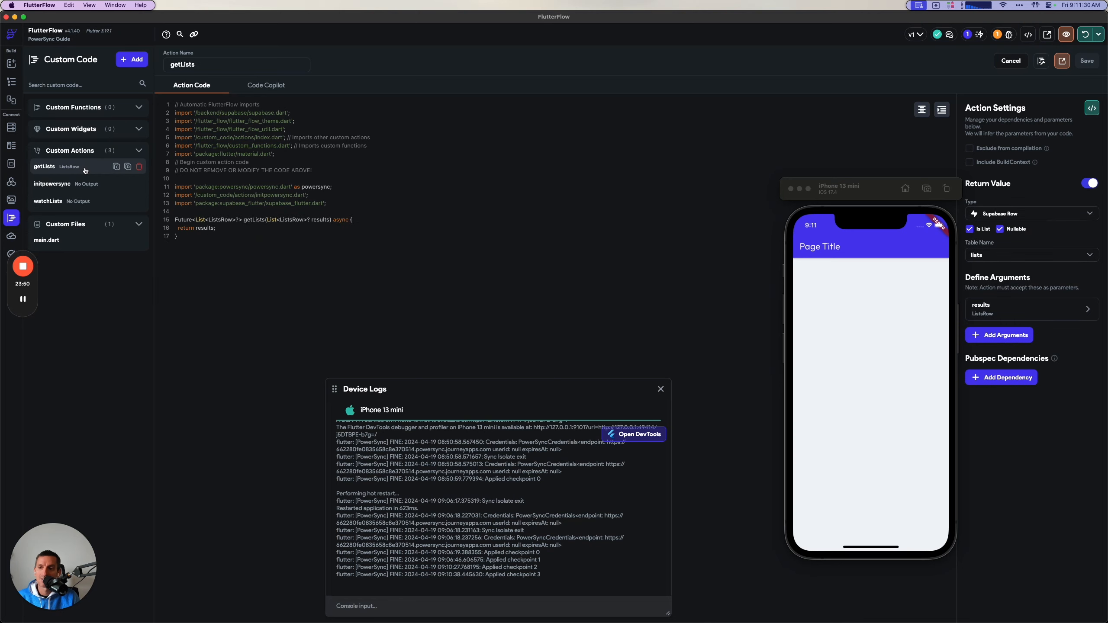
pyautogui.tripleClick(177, 227)
pyautogui.click(325, 228)
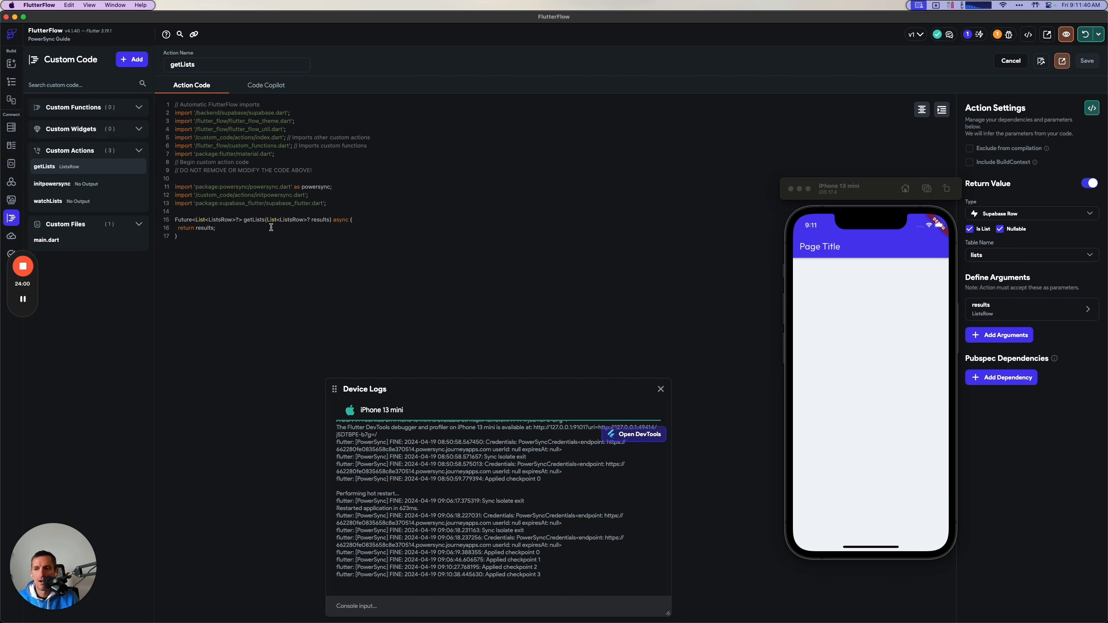
pyautogui.click(224, 247)
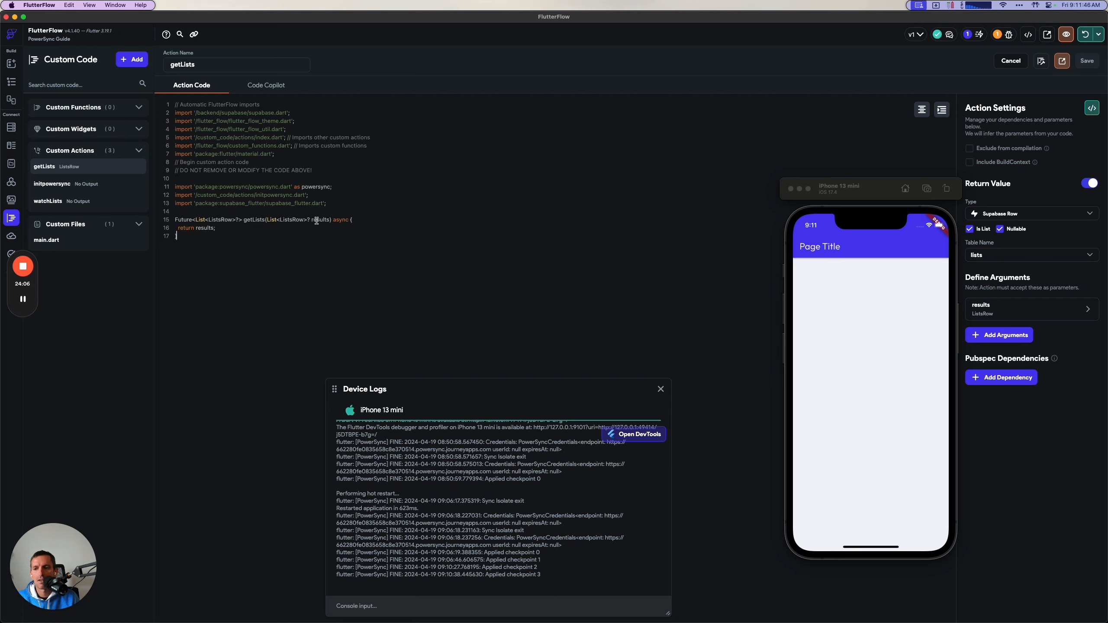
# Compare the two custom actions, looking at the SELECT query in watchLists and the function body in getLists.
pyautogui.click(80, 205)
pyautogui.click(78, 163)
pyautogui.click(77, 199)
pyautogui.click(82, 167)
pyautogui.click(73, 201)
pyautogui.click(81, 168)
pyautogui.click(71, 203)
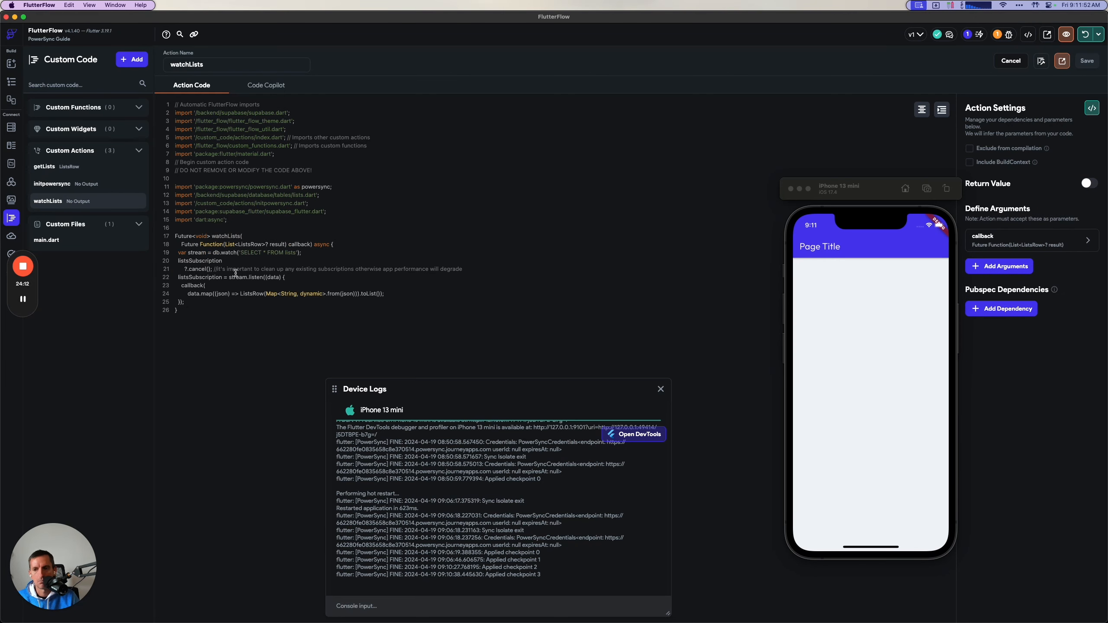
pyautogui.moveTo(239, 253); pyautogui.dragTo(298, 253)
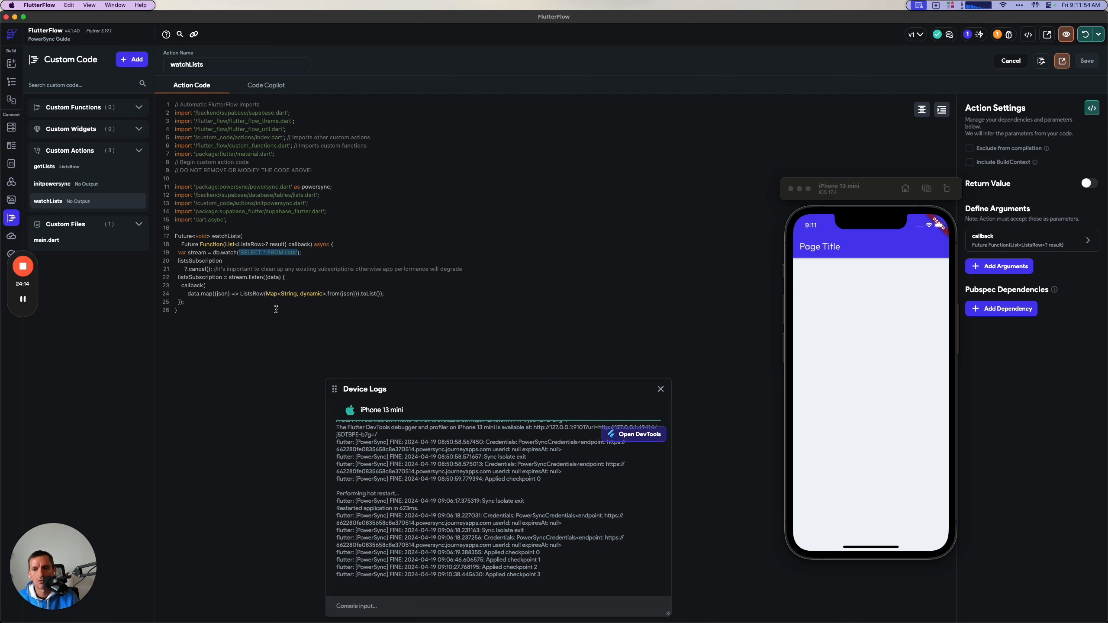
pyautogui.click(66, 167)
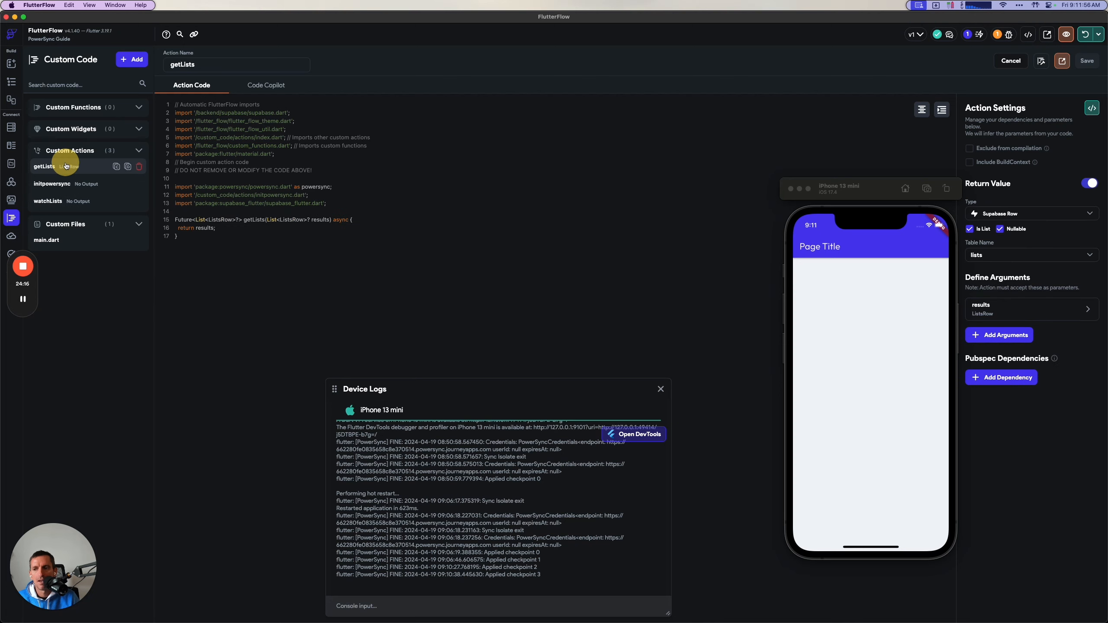
pyautogui.click(219, 234)
pyautogui.moveTo(218, 234); pyautogui.dragTo(169, 216)
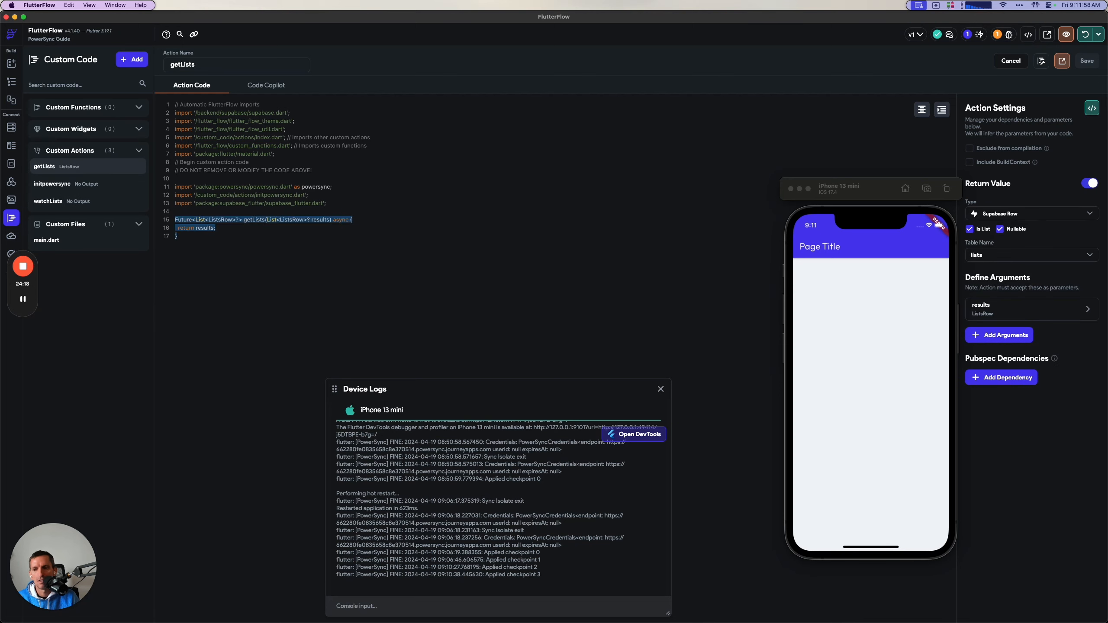
pyautogui.click(202, 271)
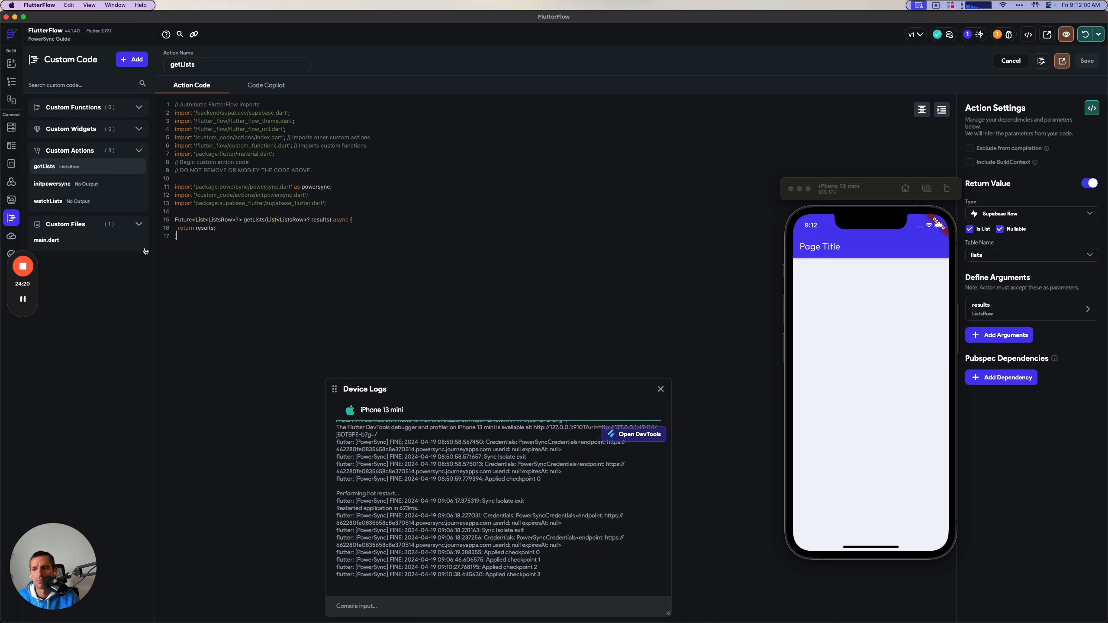
pyautogui.click(66, 203)
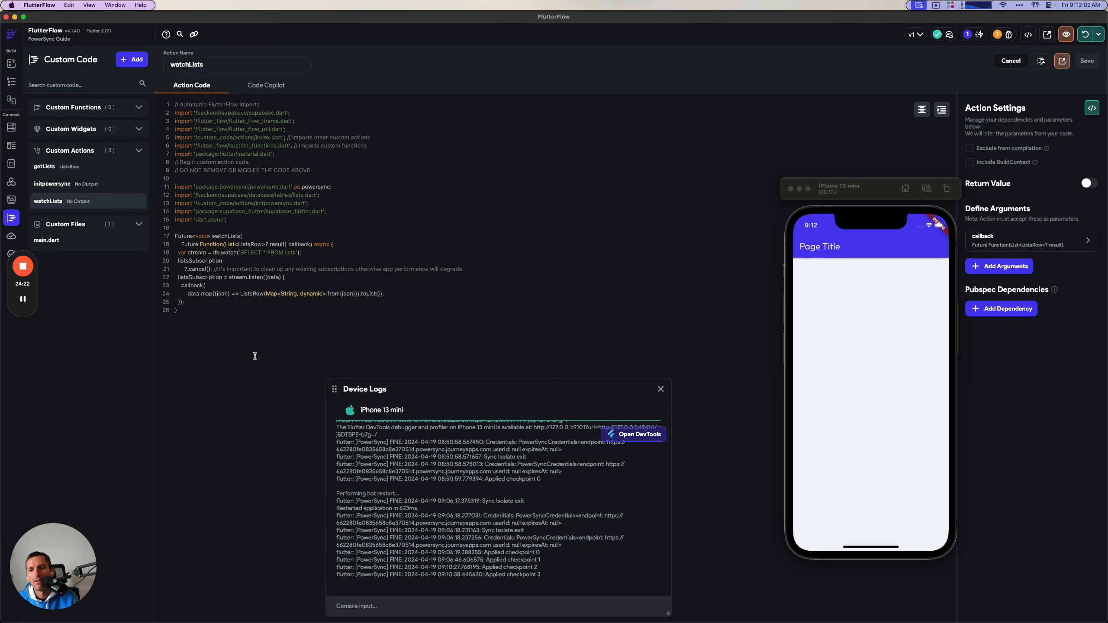
pyautogui.click(291, 253)
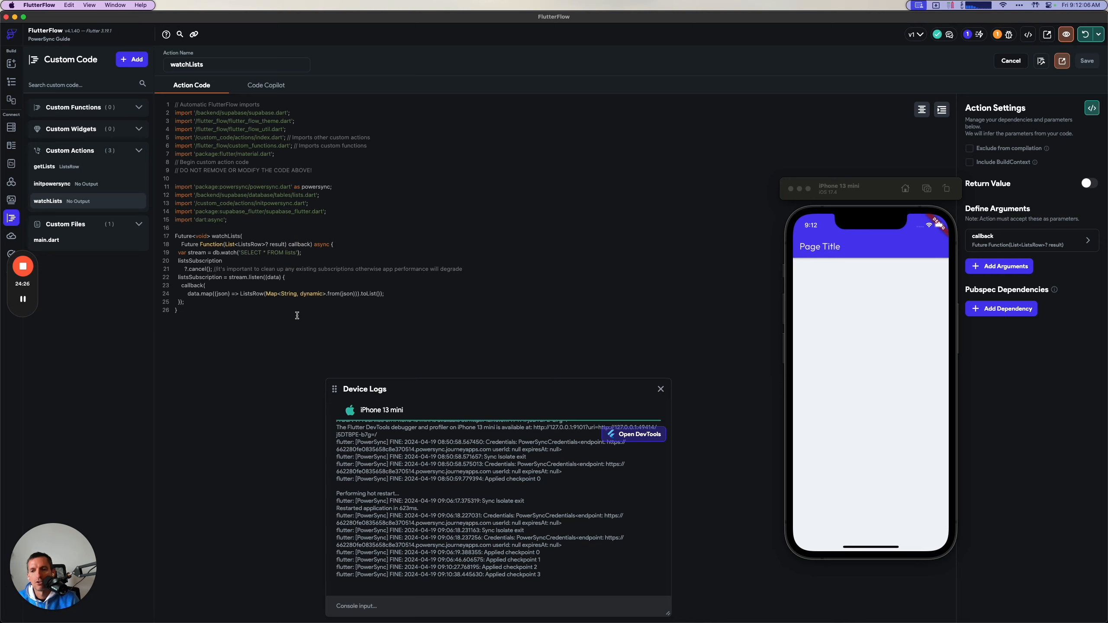
pyautogui.press('BackSpace')
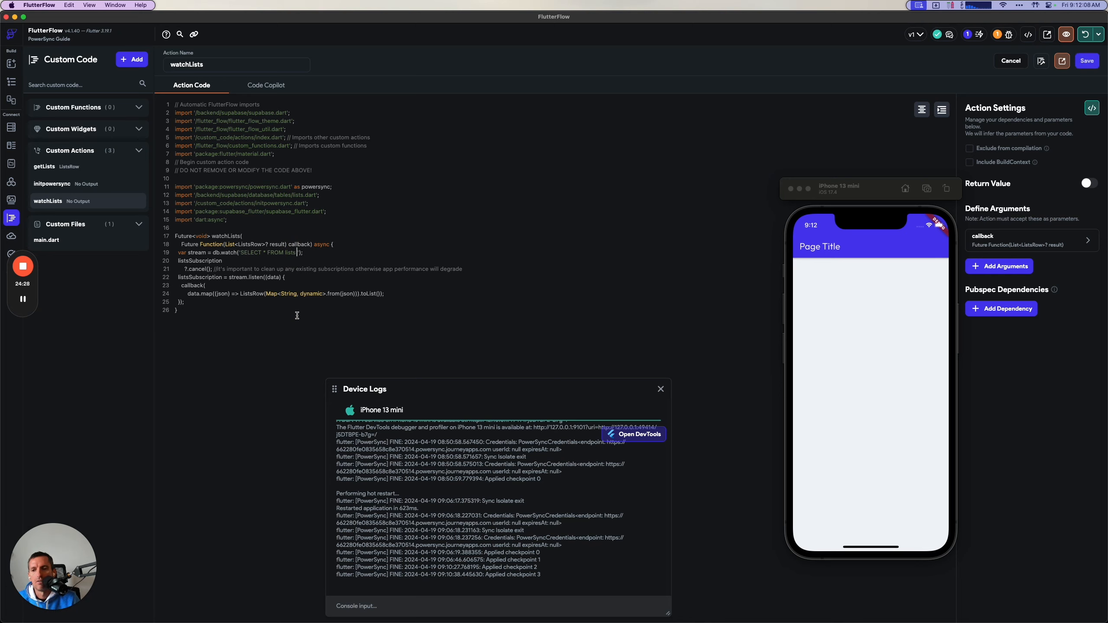
pyautogui.press('BackSpace')
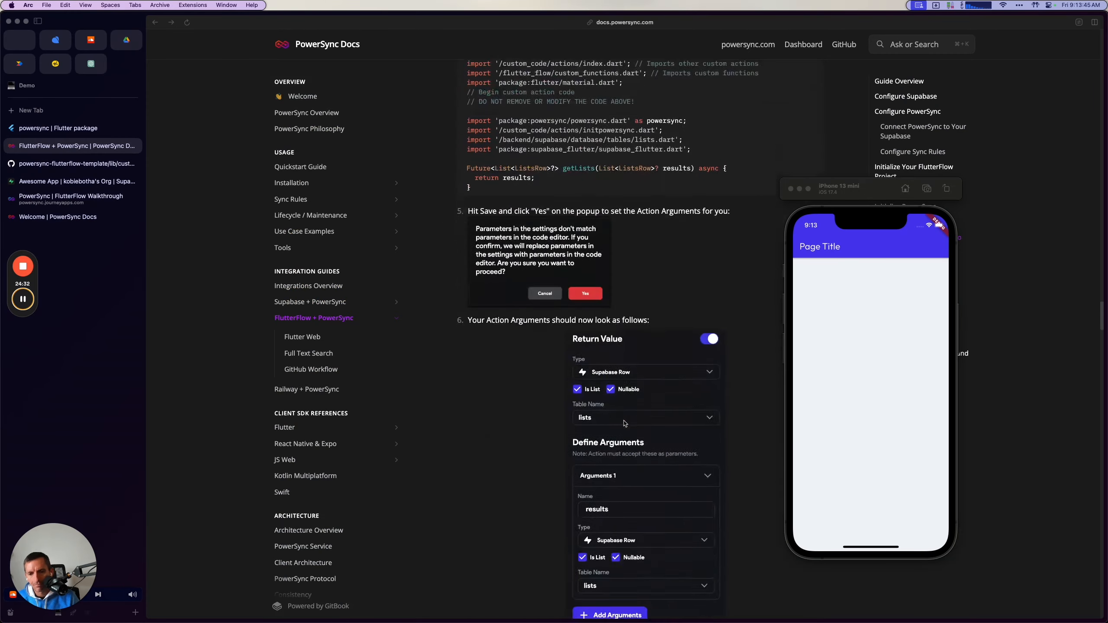
# Copy the createListItem custom action code from the guide's Creating Data section, moving the simulator clear of it.
pyautogui.scroll(-20, 625, 424)
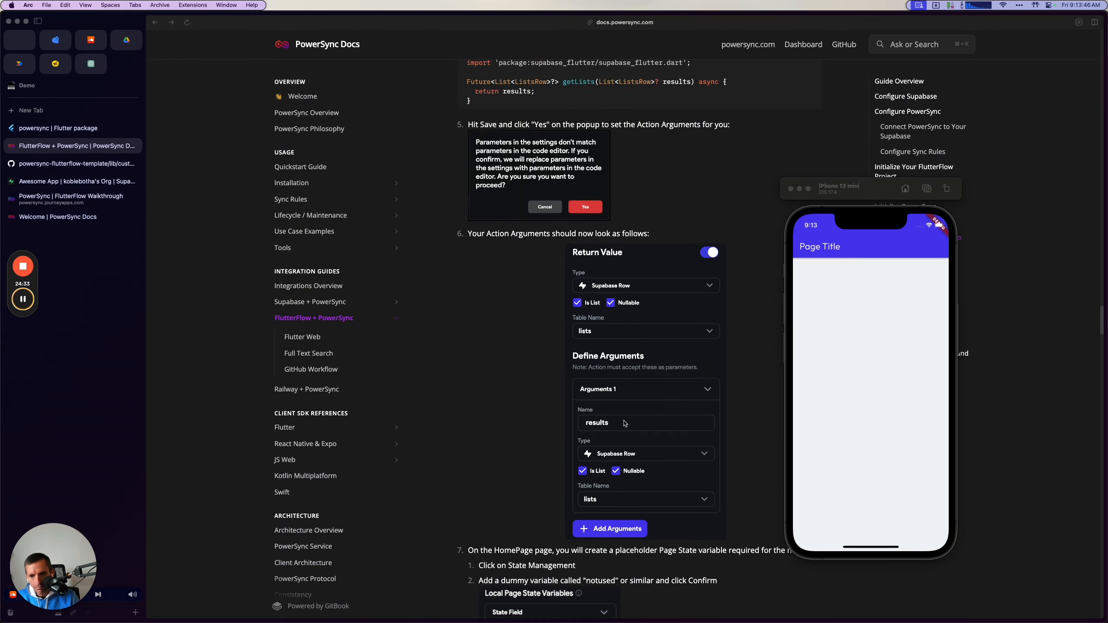
pyautogui.scroll(-20, 625, 424)
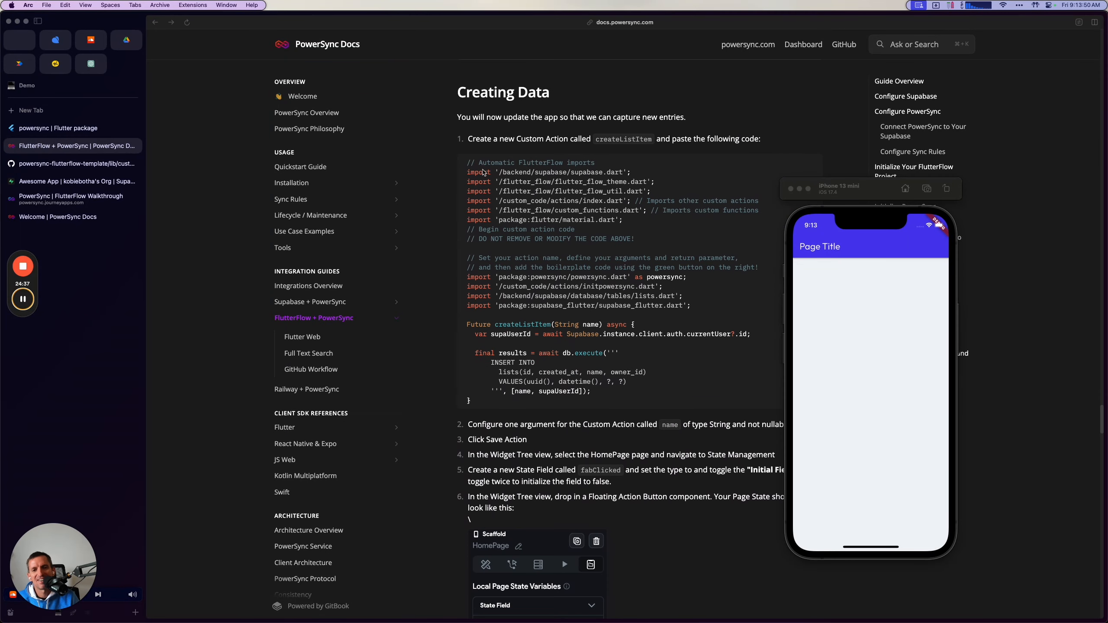
pyautogui.moveTo(887, 197); pyautogui.dragTo(1012, 195)
pyautogui.click(811, 162)
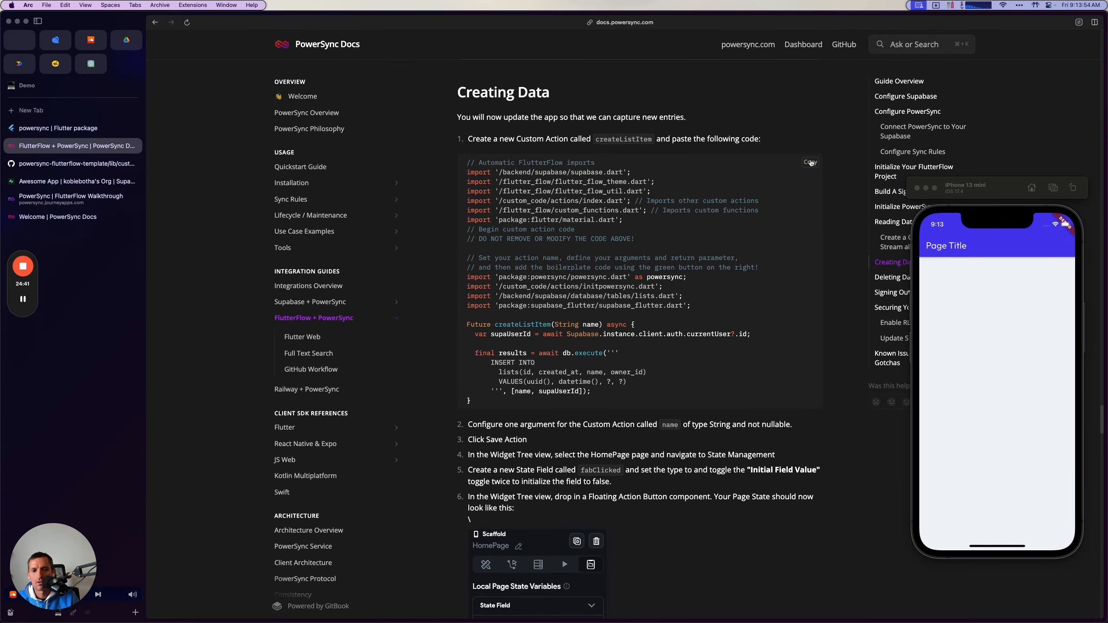
# Switch to FlutterFlow and create a new custom action named createListItem, checking the name against the guide.
pyautogui.press('super+Tab')
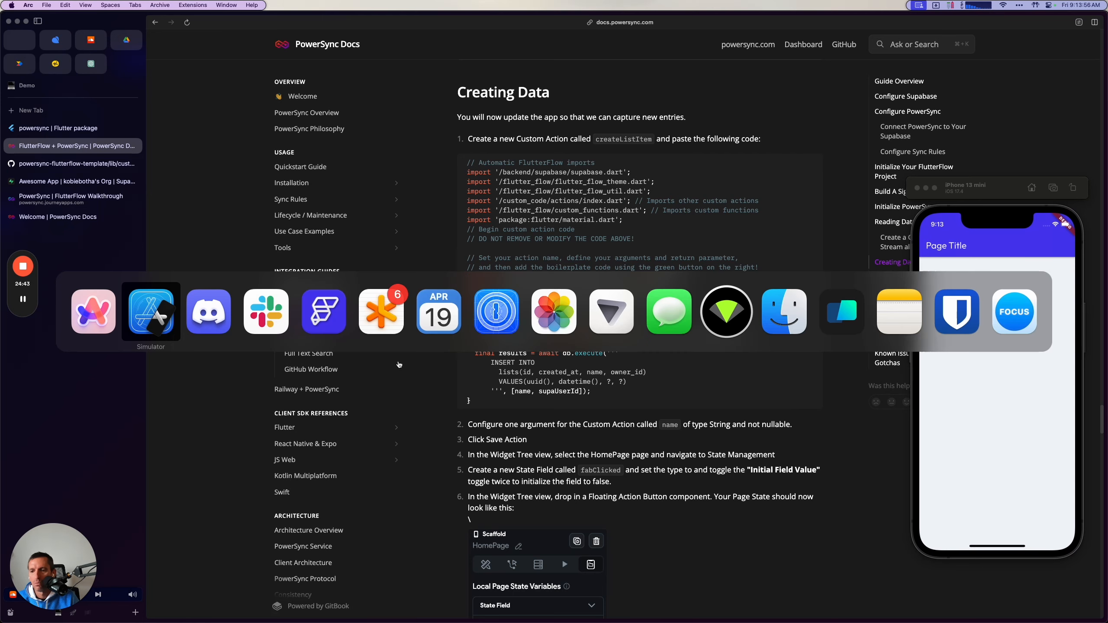
pyautogui.press('super+Tab')
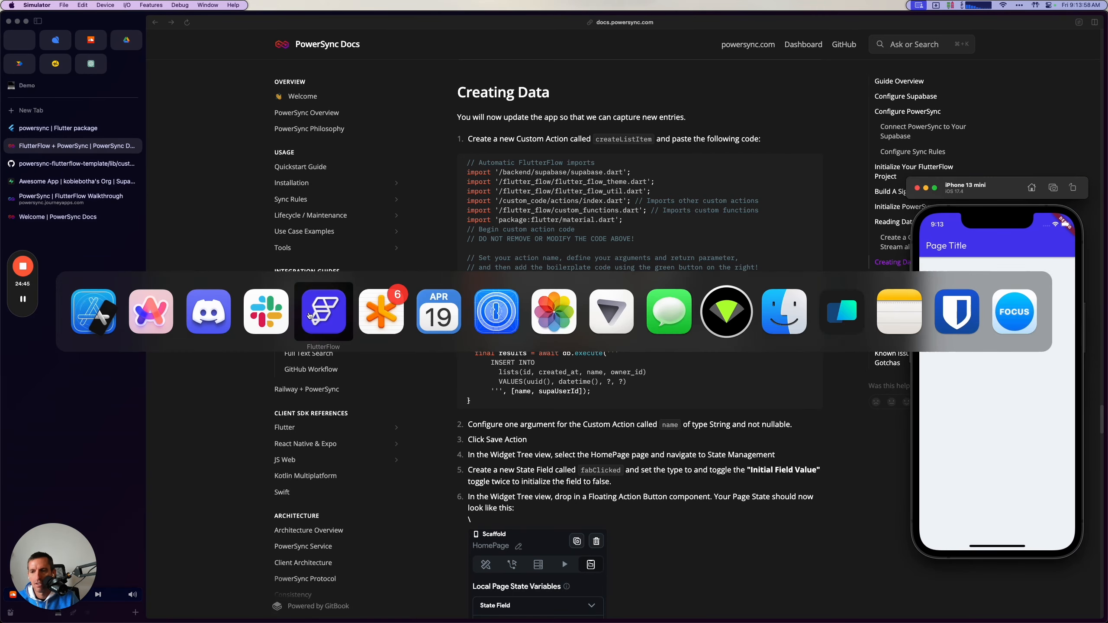
pyautogui.click(326, 310)
pyautogui.click(132, 60)
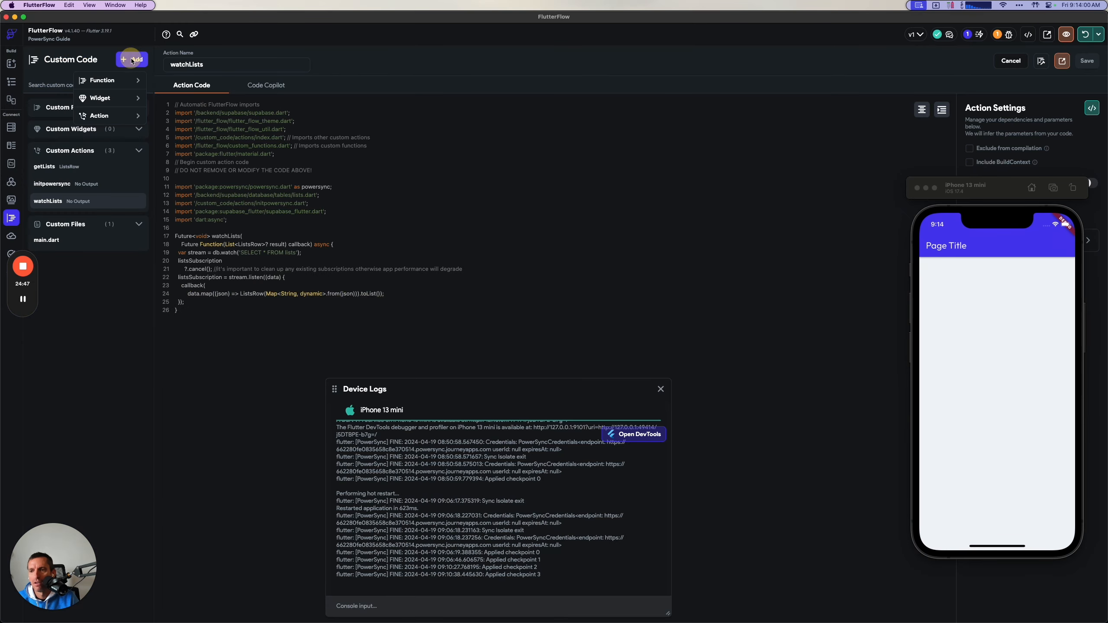
pyautogui.click(96, 116)
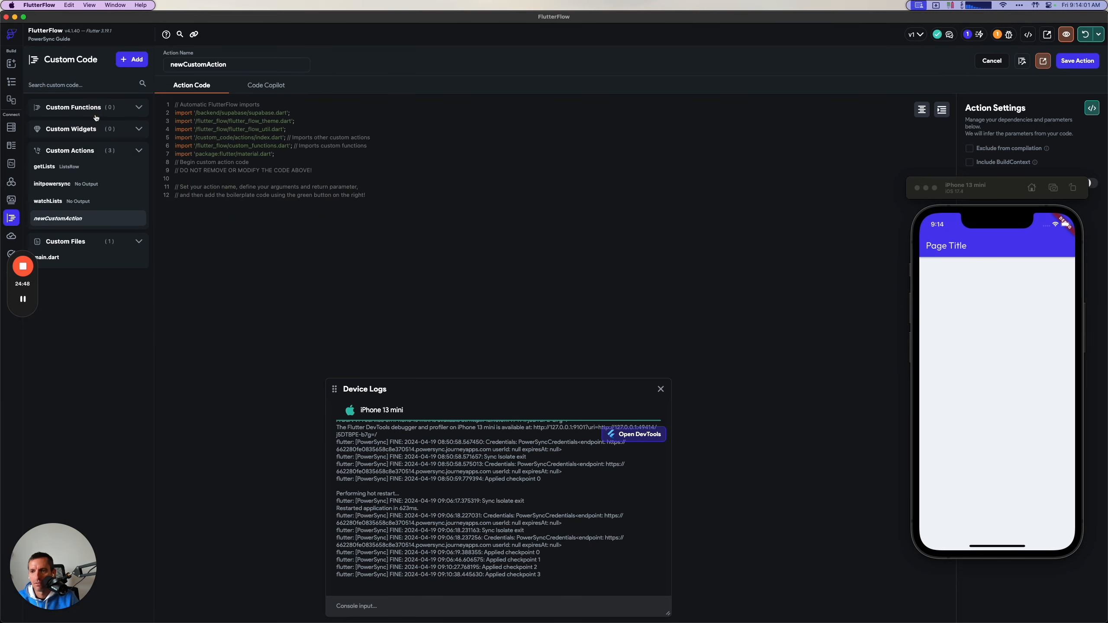
pyautogui.doubleClick(222, 62)
pyautogui.write('createL')
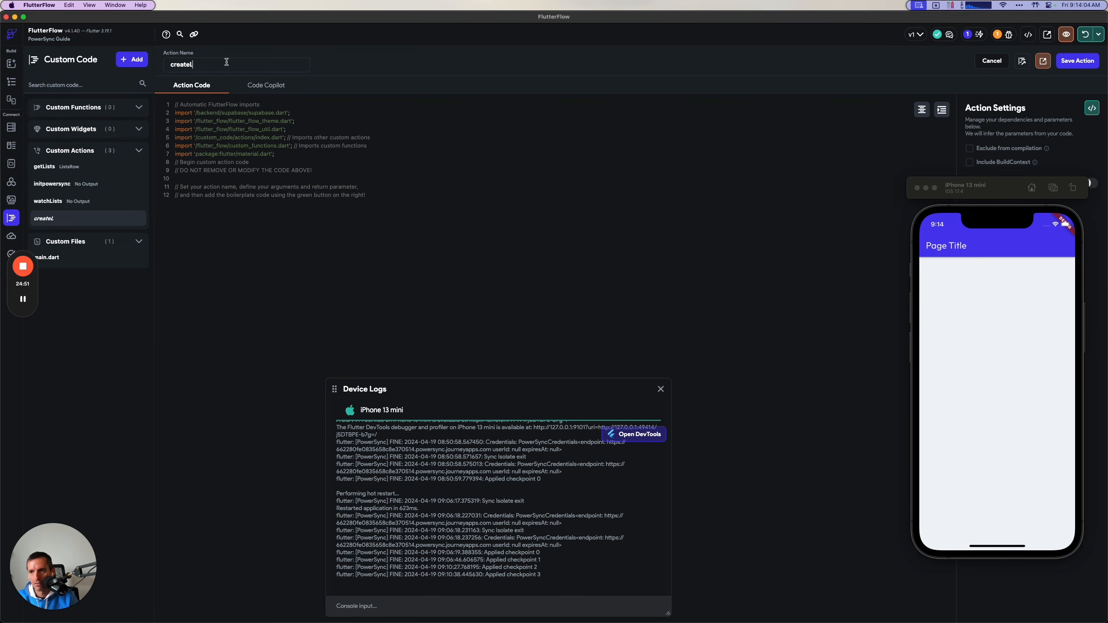
pyautogui.press('super+Tab')
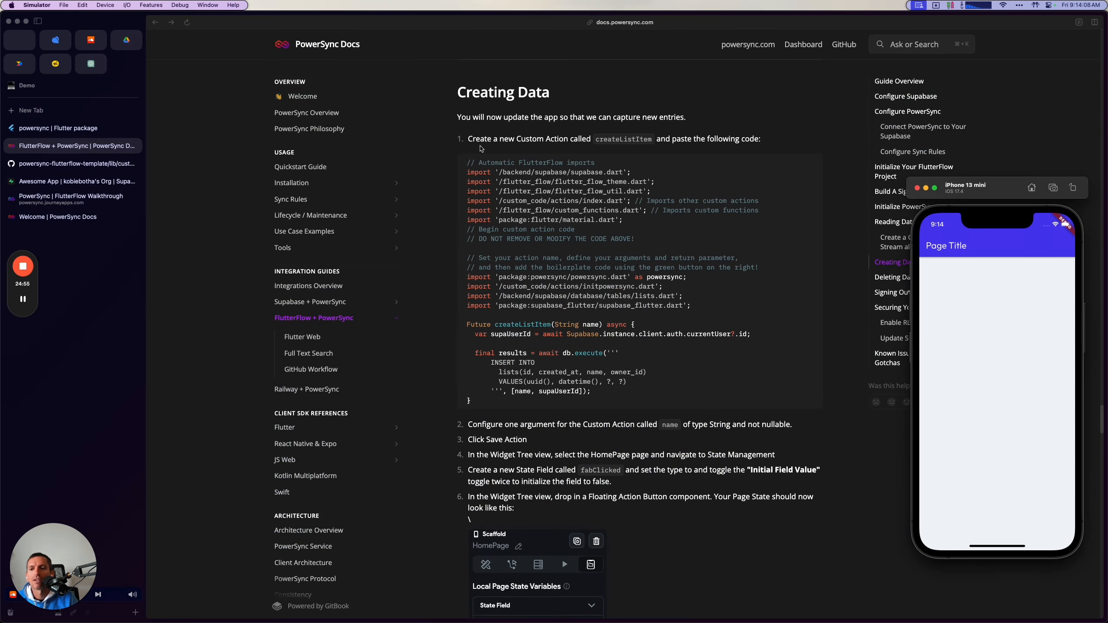
pyautogui.press('super+Tab')
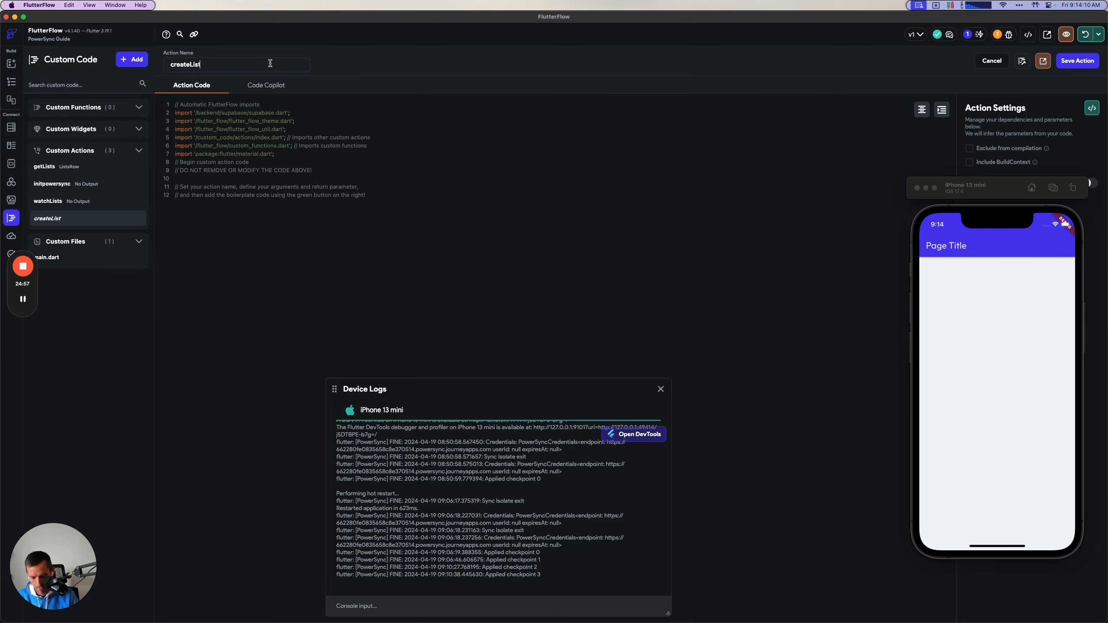
pyautogui.write('Item')
# Paste the copied code into createListItem and save the action, accepting the replacement of its parameters with those in the code.
pyautogui.click(389, 203)
pyautogui.press('super+v')
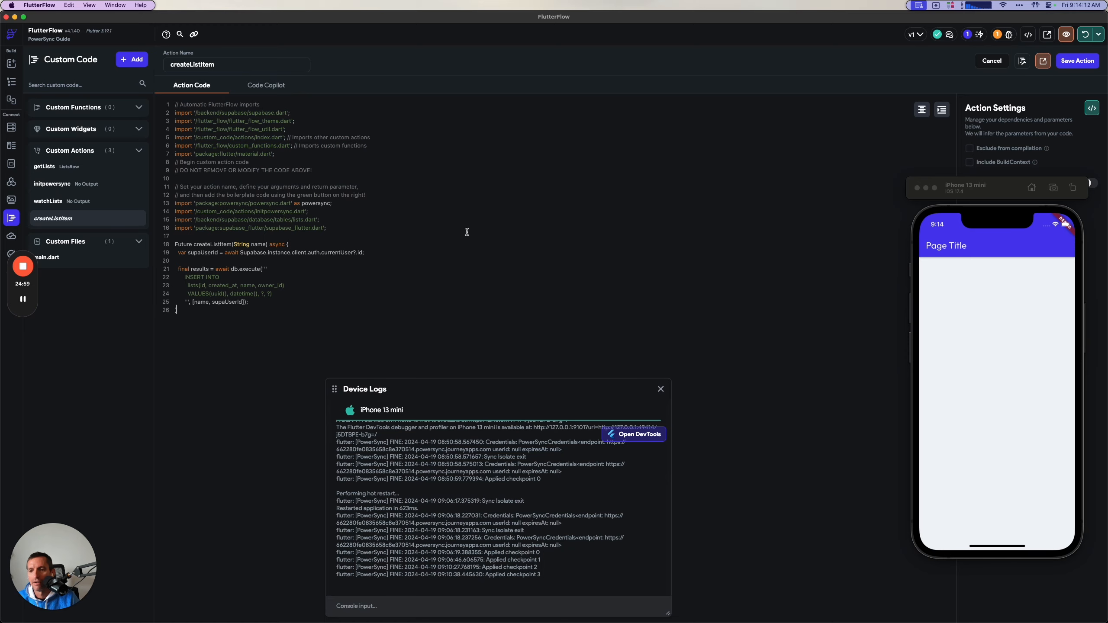
pyautogui.moveTo(991, 192); pyautogui.dragTo(805, 188)
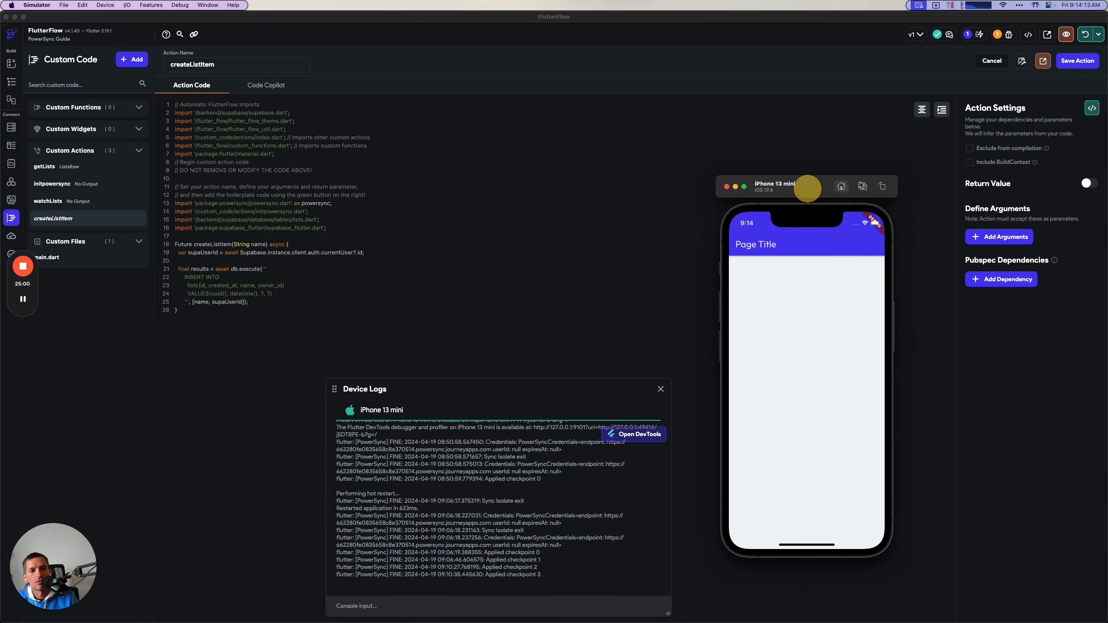
pyautogui.click(1067, 61)
pyautogui.press('super+Tab')
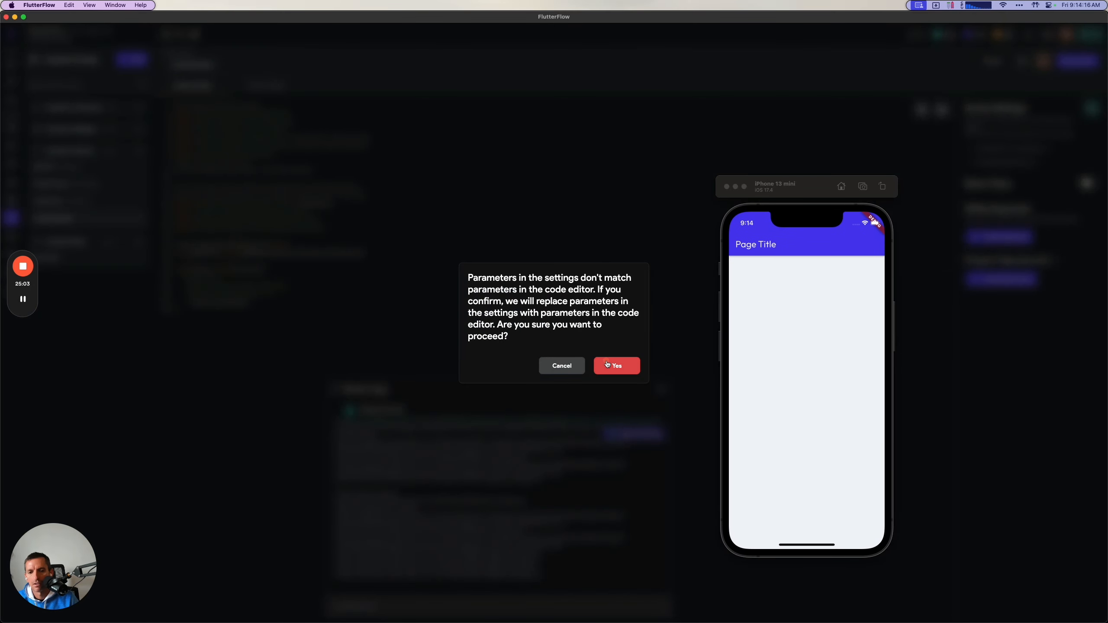
pyautogui.click(606, 361)
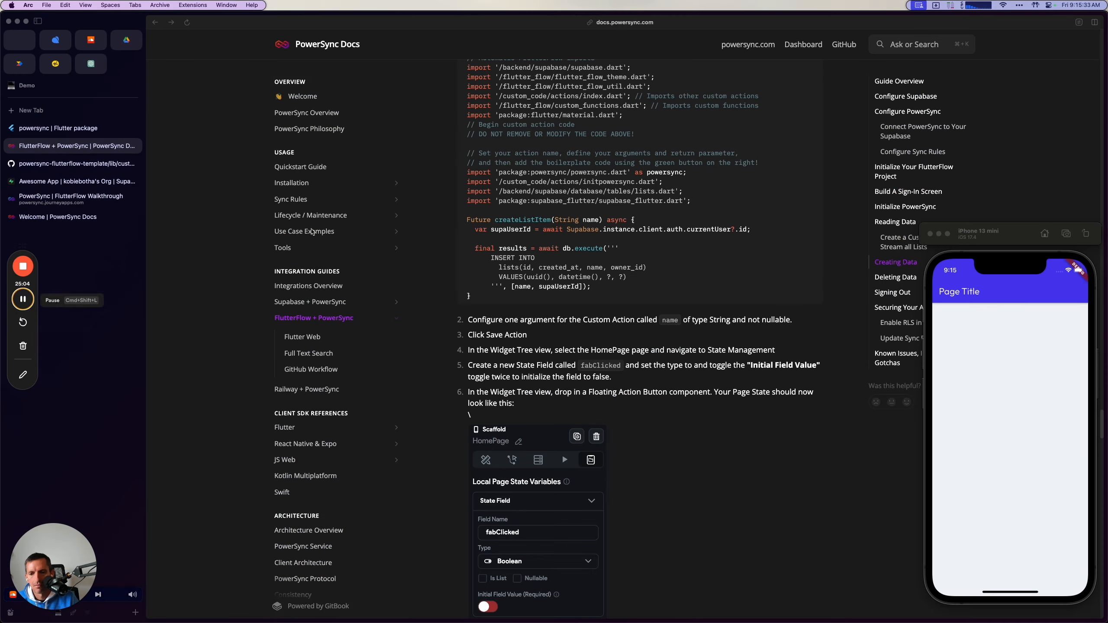
# Read the guide's Creating Data steps on the fabClicked page state field and the Floating Action Button's Update Page State action.
pyautogui.scroll(-6, 555, 366)
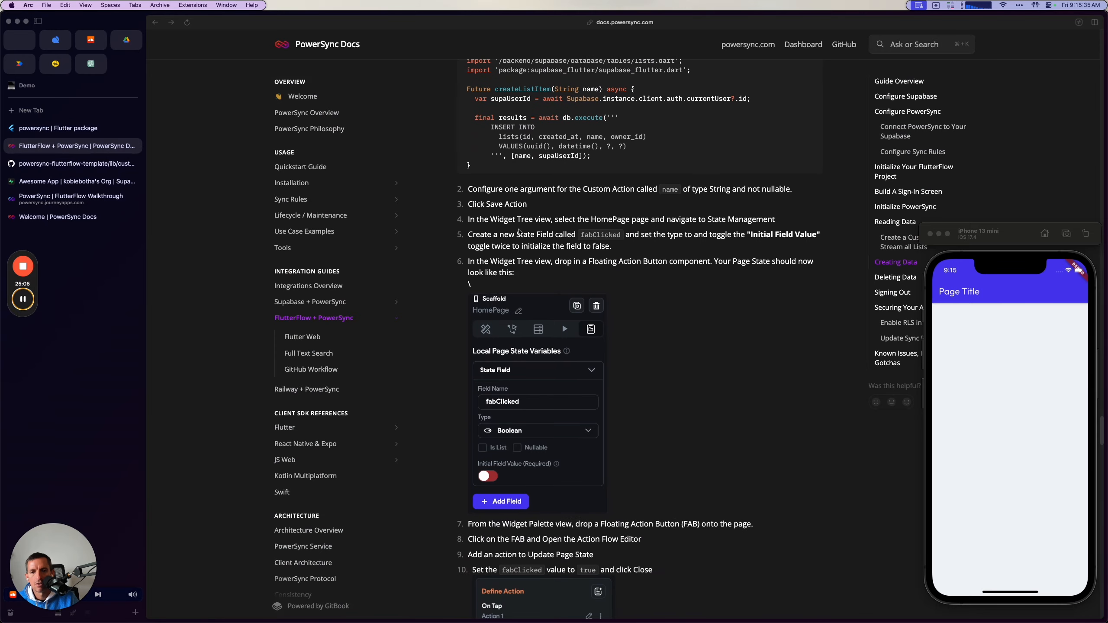
pyautogui.press('super+Tab')
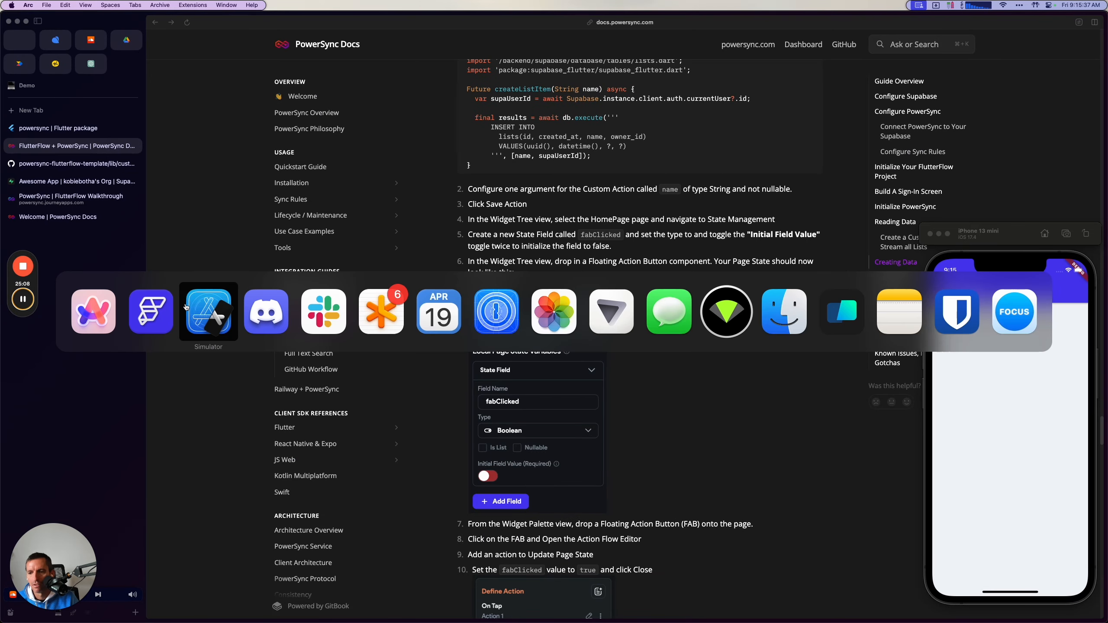
pyautogui.click(146, 318)
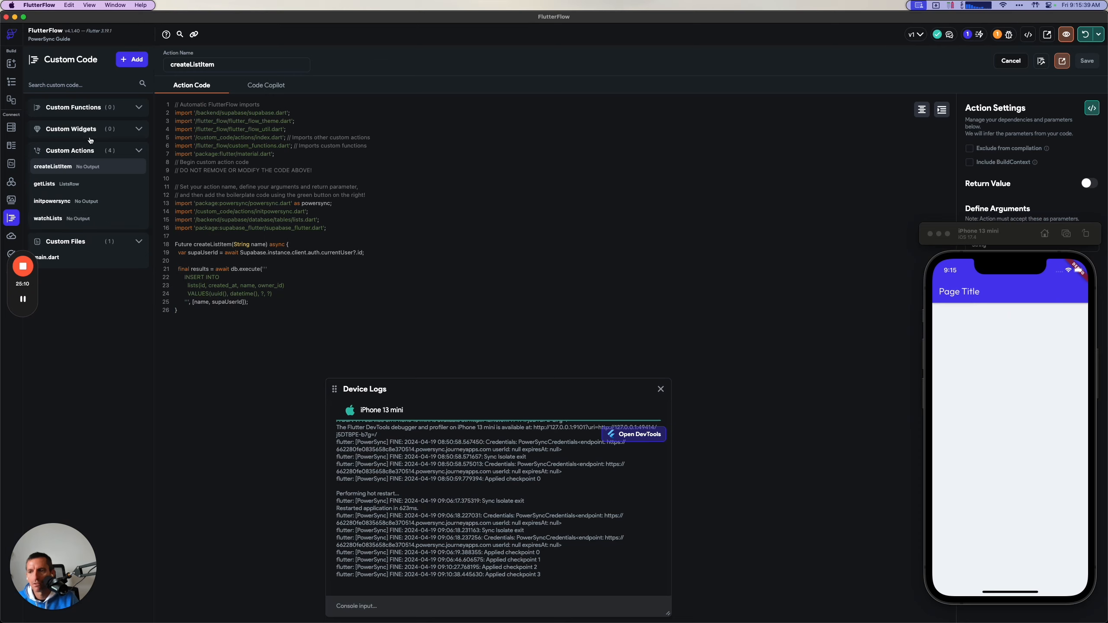
pyautogui.press('super+Tab')
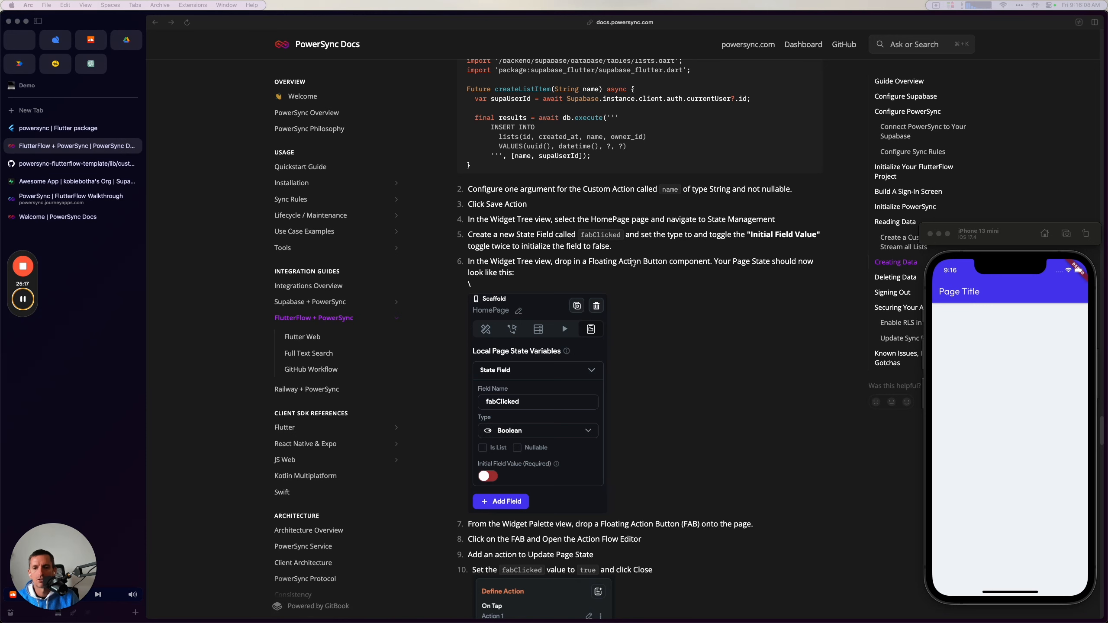
pyautogui.scroll(-2, 569, 237)
pyautogui.doubleClick(601, 195)
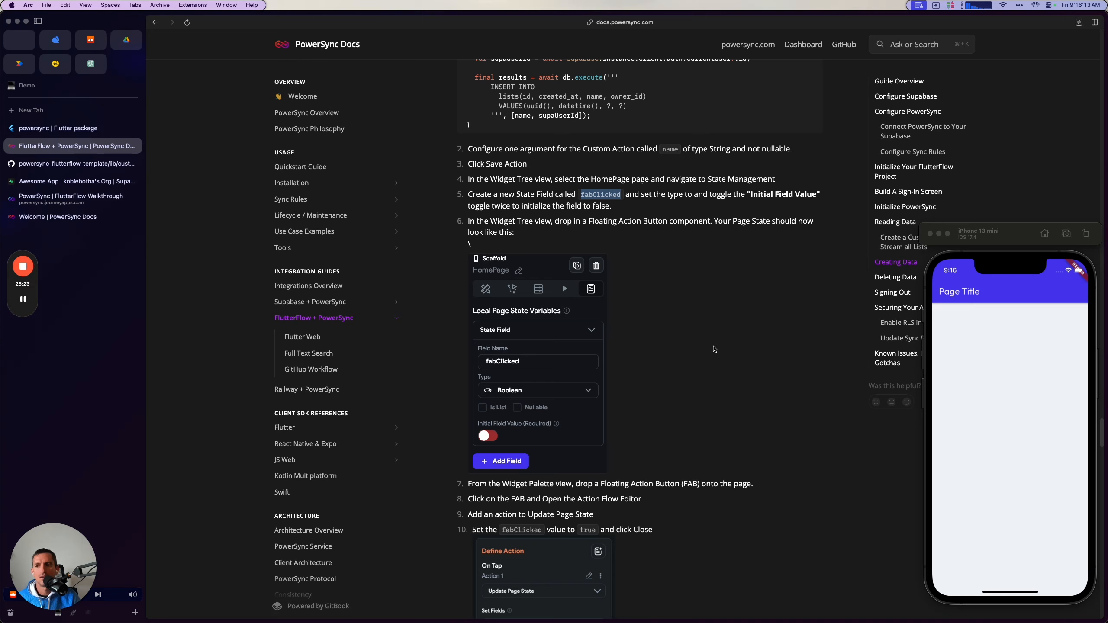
pyautogui.scroll(-3, 714, 350)
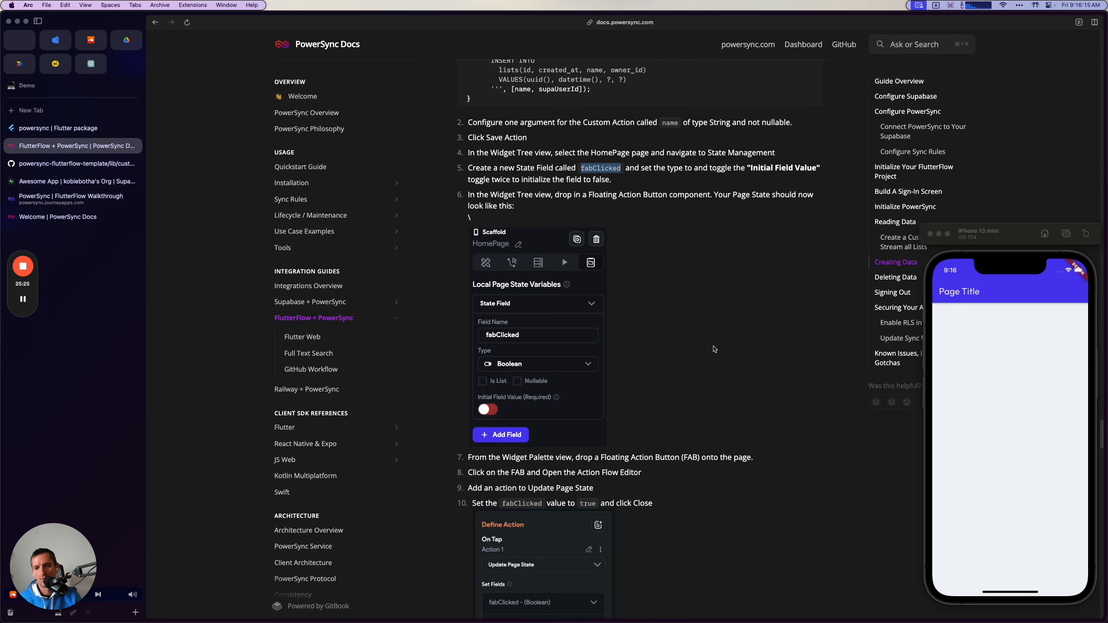
pyautogui.scroll(-1, 645, 252)
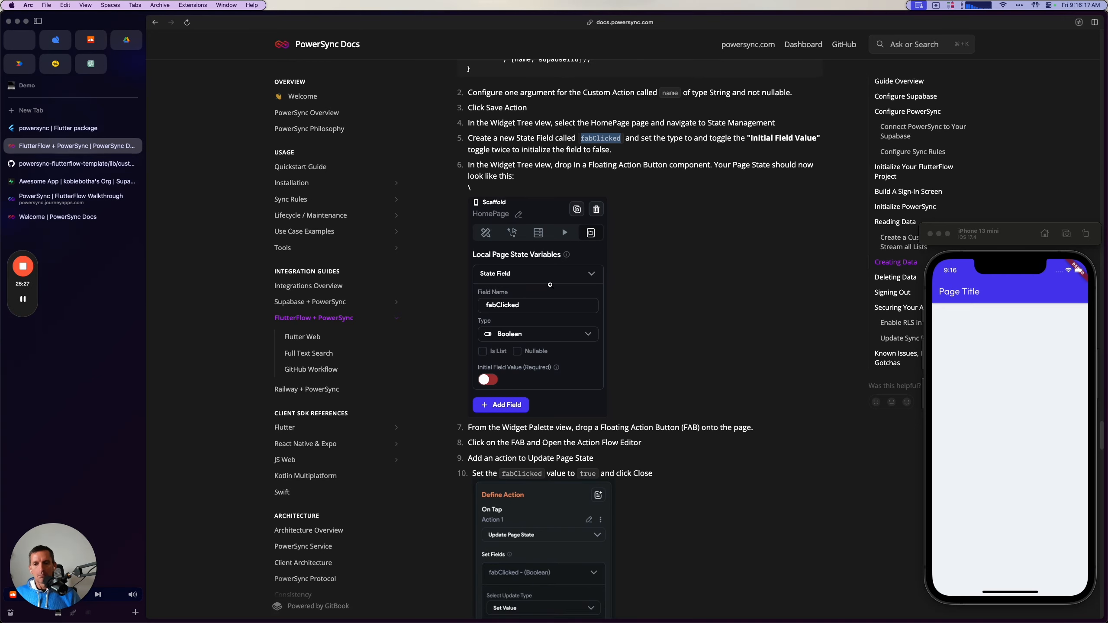
pyautogui.scroll(-12, 547, 288)
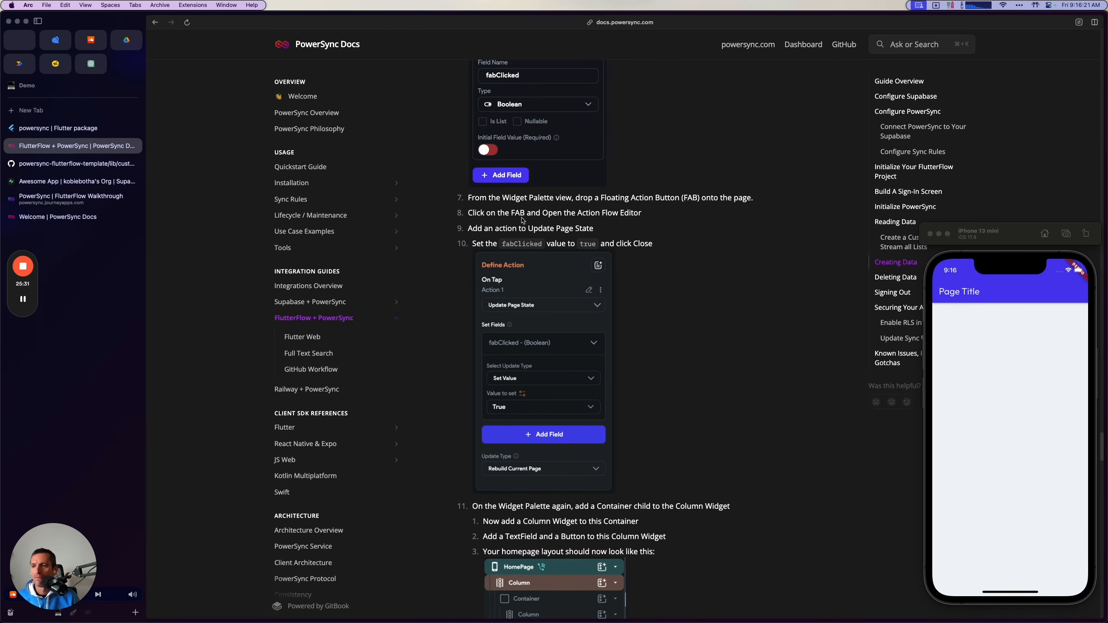
# Switch to FlutterFlow and place a floating action button (FAB) on the HomePage.
pyautogui.press('super+Tab')
pyautogui.press('super+Tab')
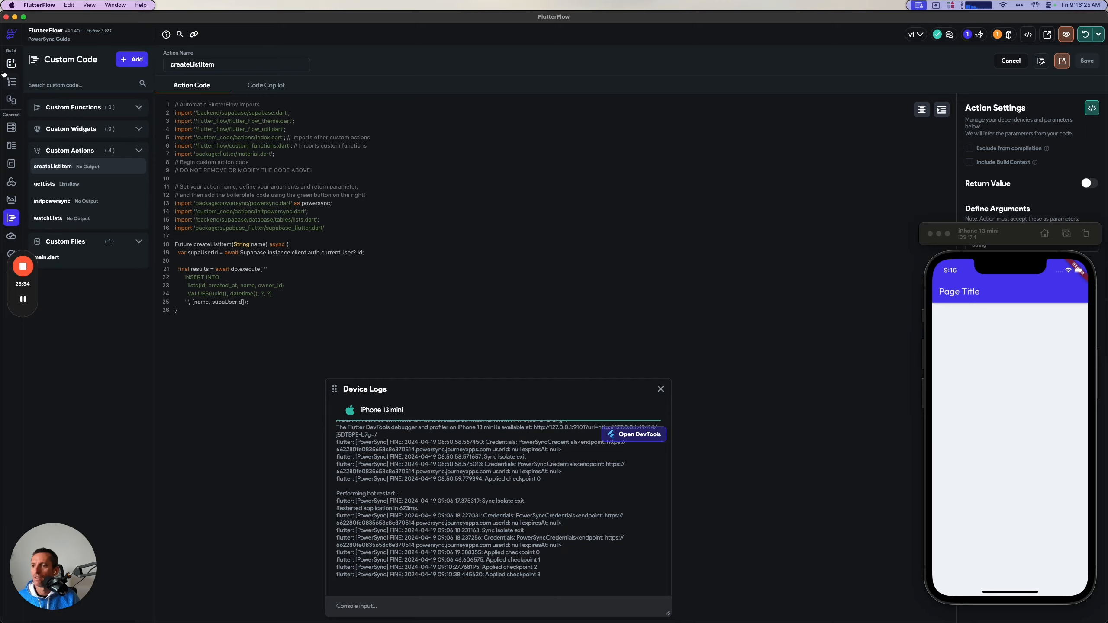
pyautogui.click(13, 84)
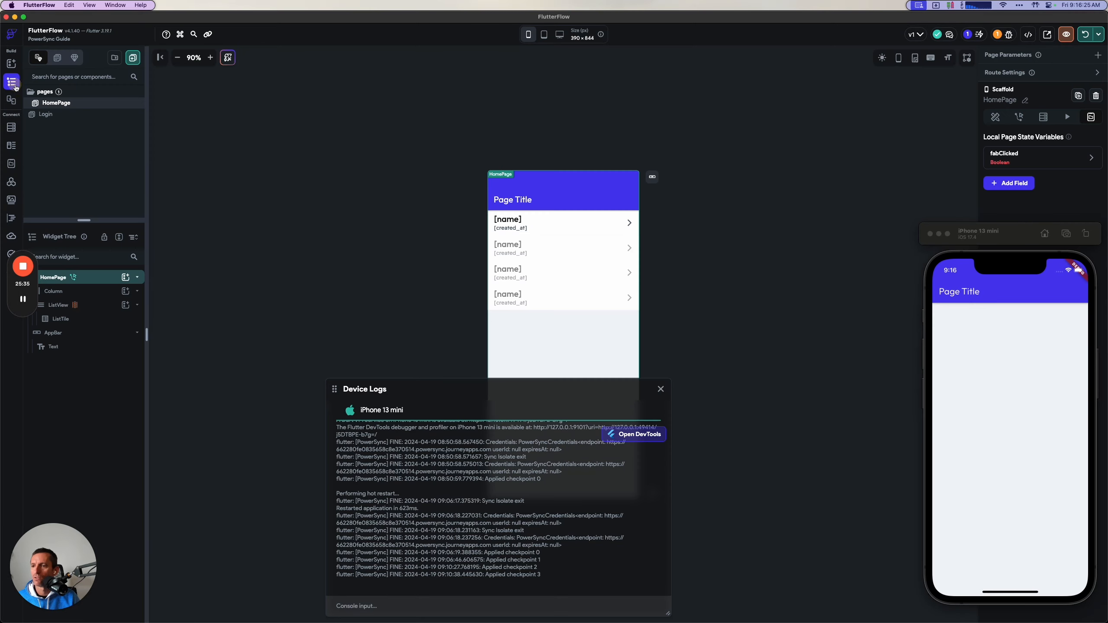
pyautogui.click(11, 64)
pyautogui.click(75, 80)
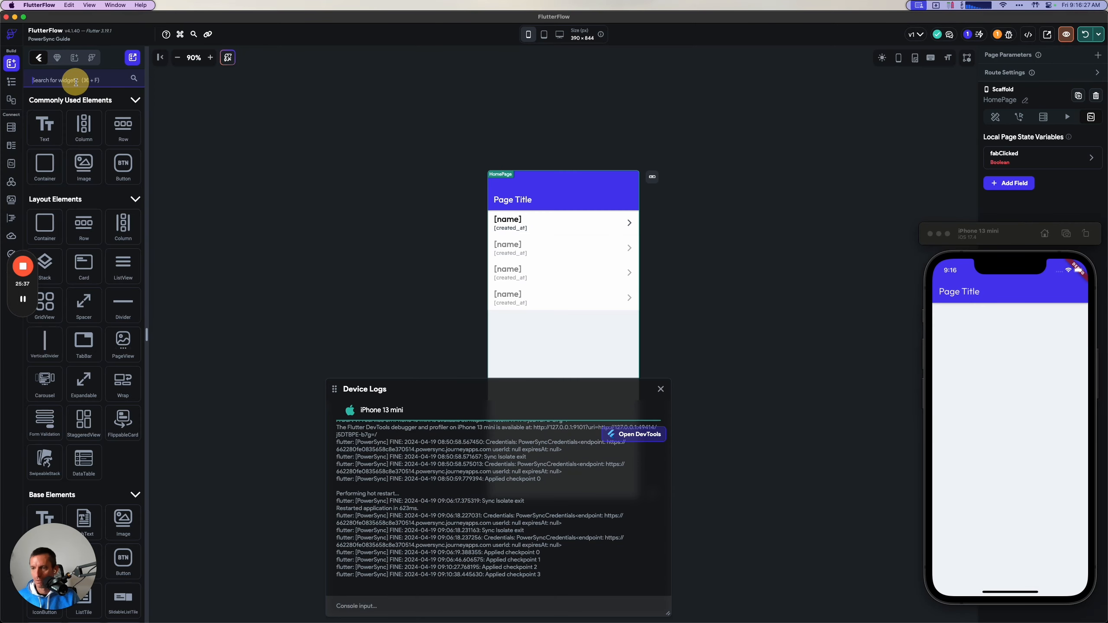
pyautogui.write('floating')
pyautogui.moveTo(44, 150); pyautogui.dragTo(569, 315)
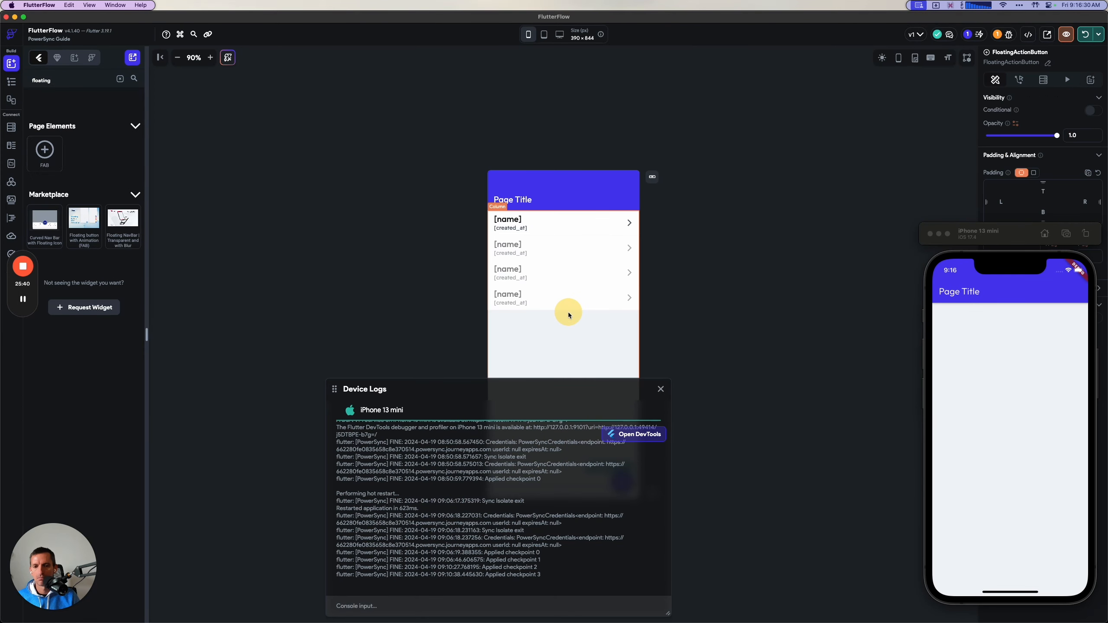
# Close the device logs, move the simulator off the canvas and select the new floating action button.
pyautogui.click(660, 389)
pyautogui.moveTo(991, 238); pyautogui.dragTo(388, 211)
pyautogui.click(625, 485)
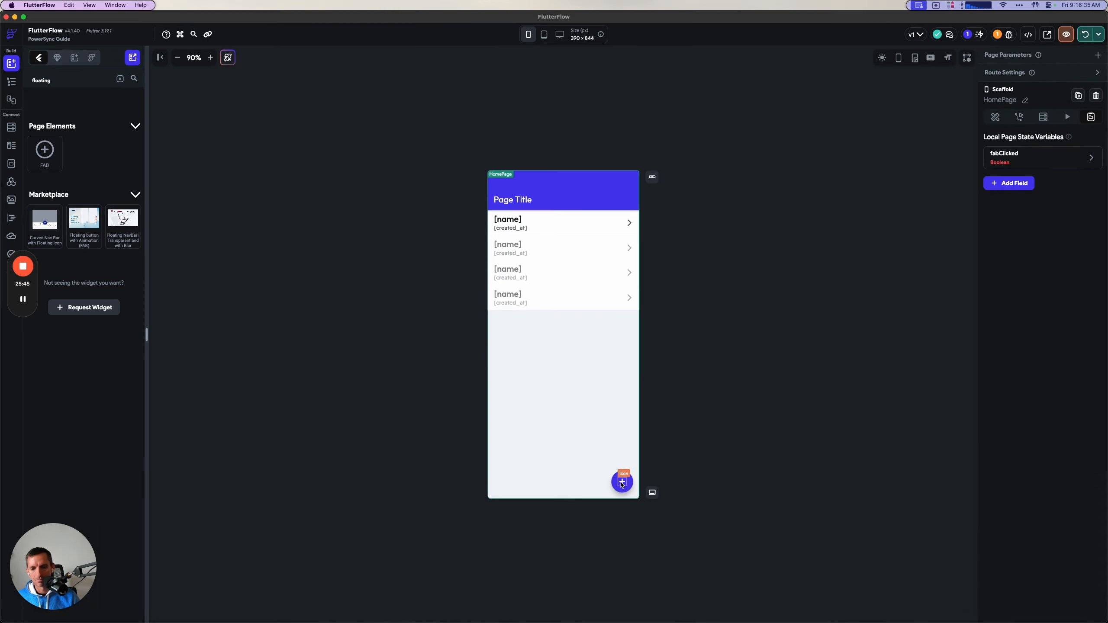
pyautogui.click(624, 483)
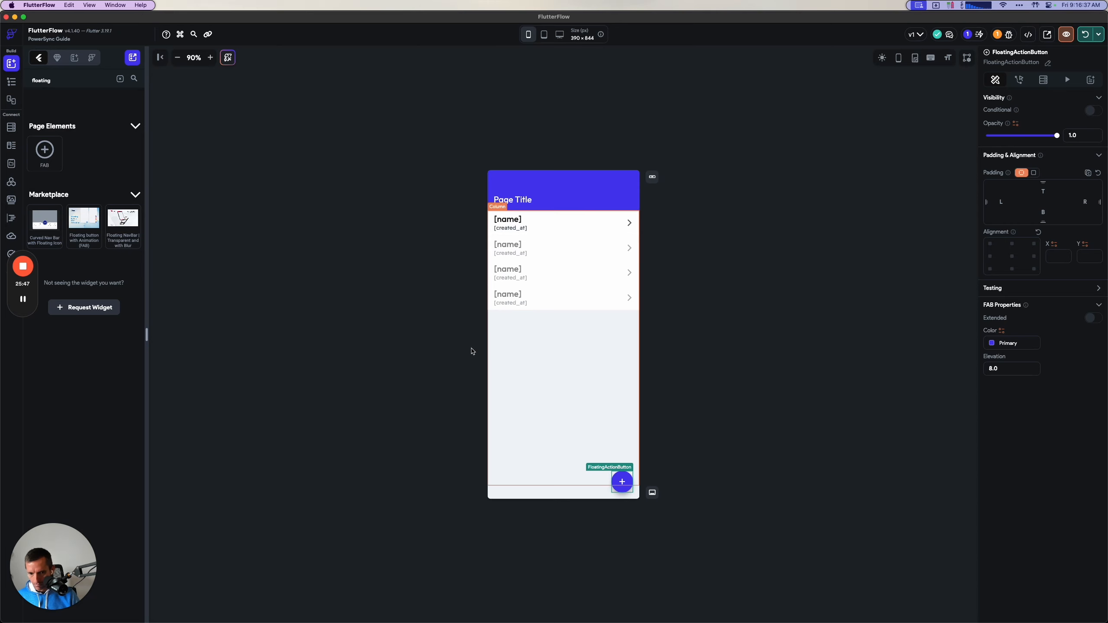
# Check the guide's FAB action instructions, return to FlutterFlow and open the action flow editor for the floating action button.
pyautogui.press('super+Tab')
pyautogui.press('super+Tab')
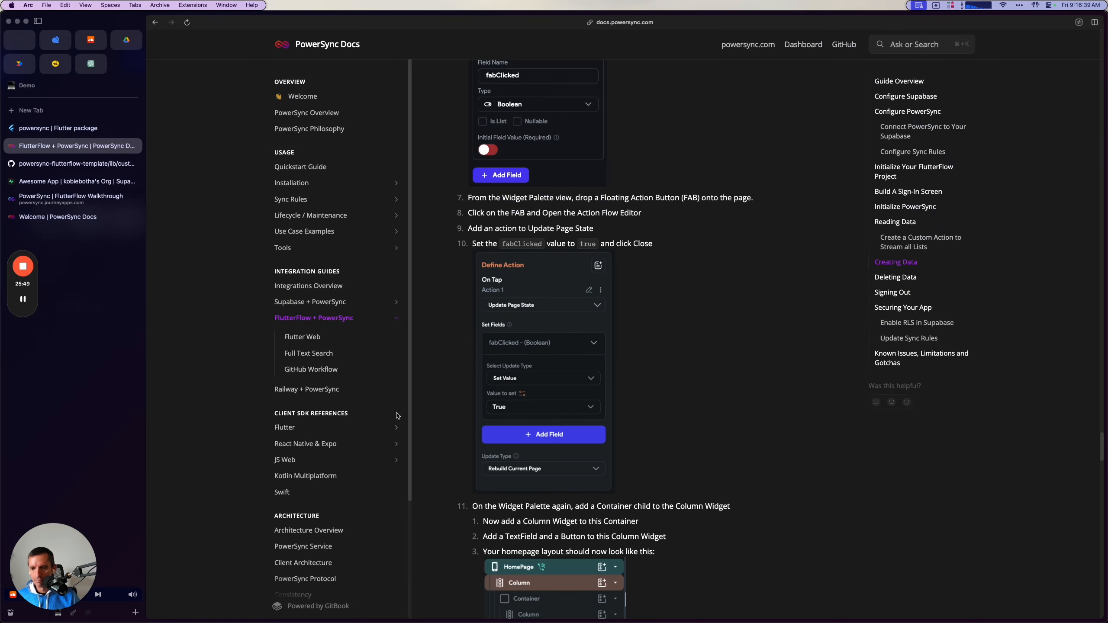
pyautogui.scroll(-3, 654, 469)
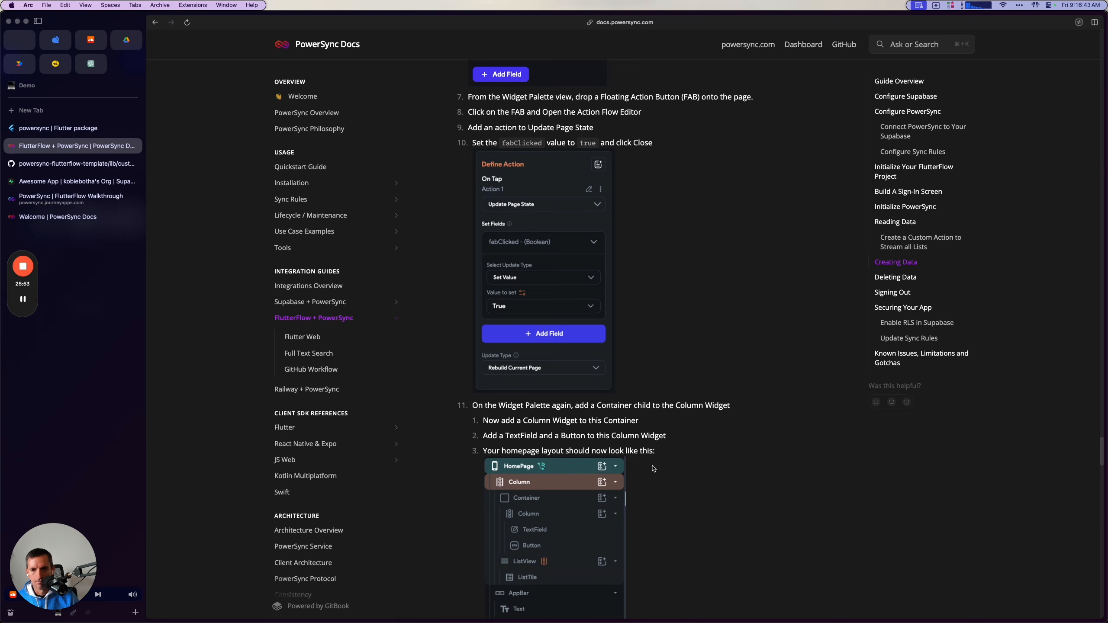
pyautogui.press('super+Tab')
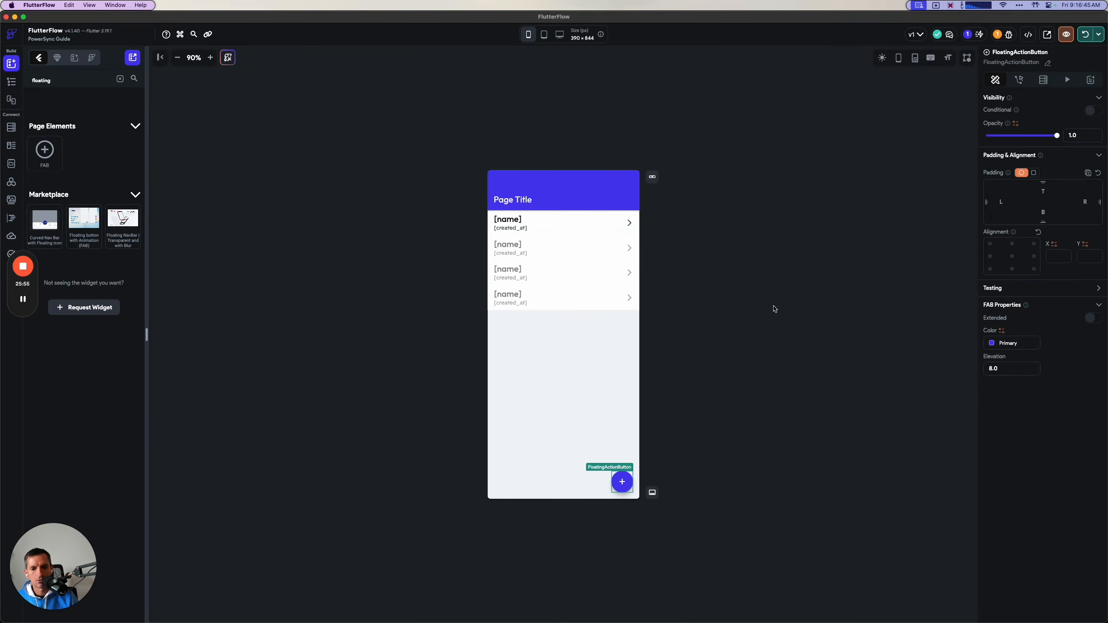
pyautogui.click(1018, 80)
pyautogui.click(1081, 127)
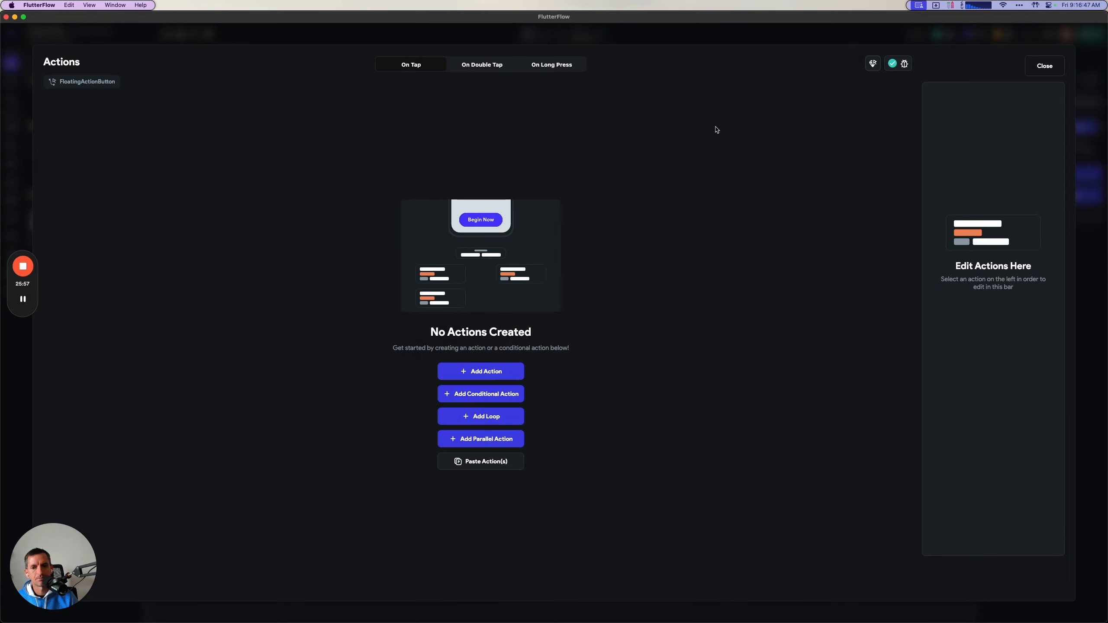
# Add an Update Page State action to the floating action button's On Tap flow.
pyautogui.click(519, 370)
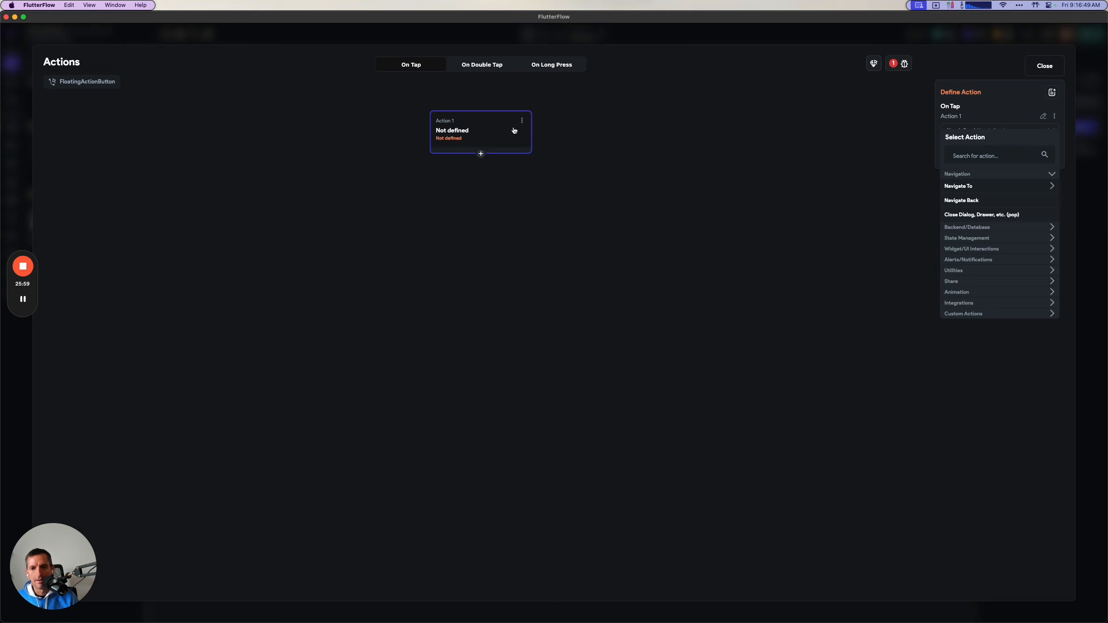
pyautogui.click(997, 149)
pyautogui.write('state')
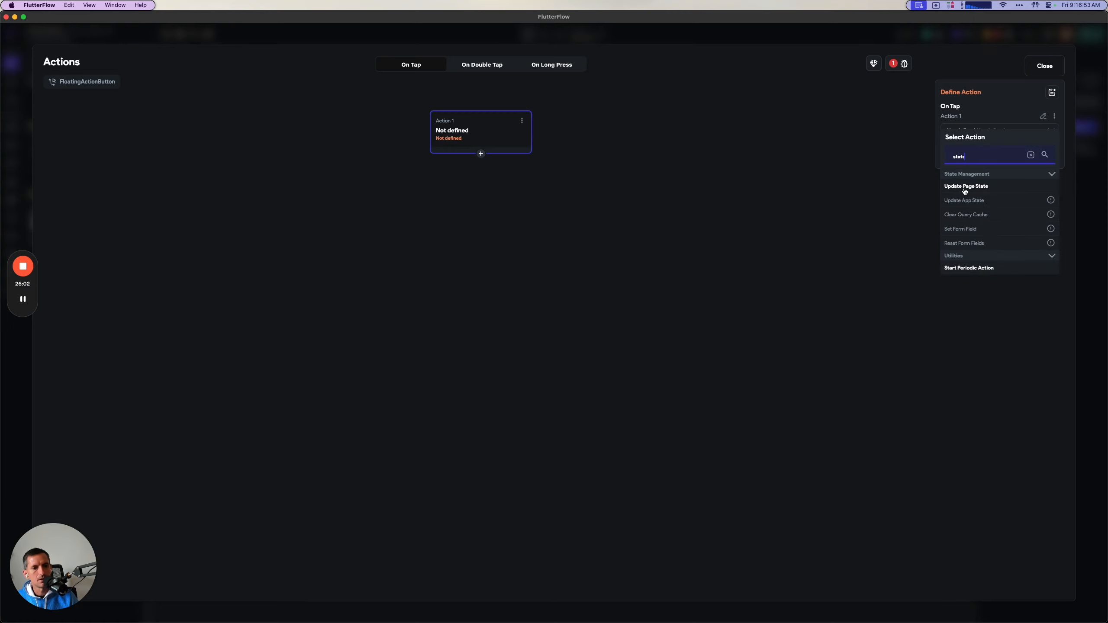
pyautogui.click(965, 188)
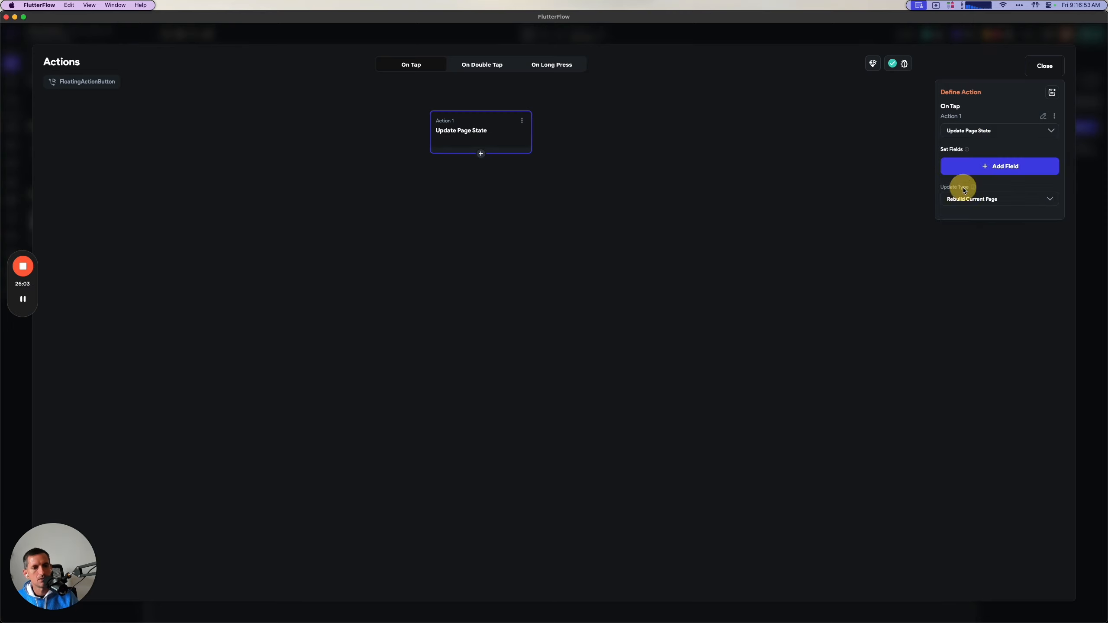
# Add the fabClicked field to the action, set its value to True and close the action flow editor.
pyautogui.click(980, 173)
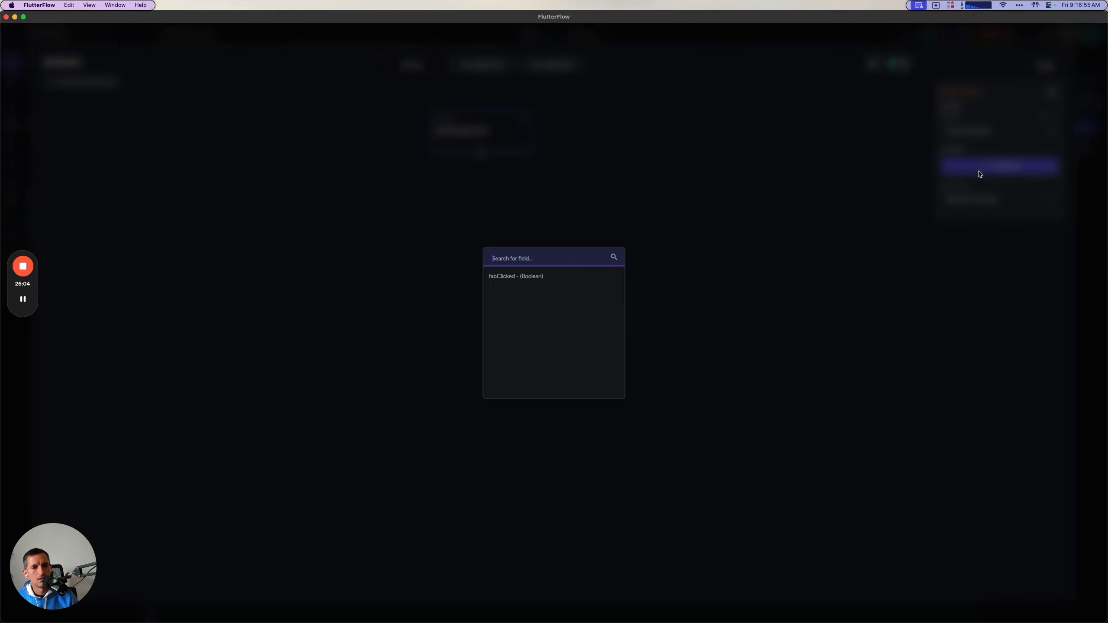
pyautogui.click(561, 283)
pyautogui.click(994, 200)
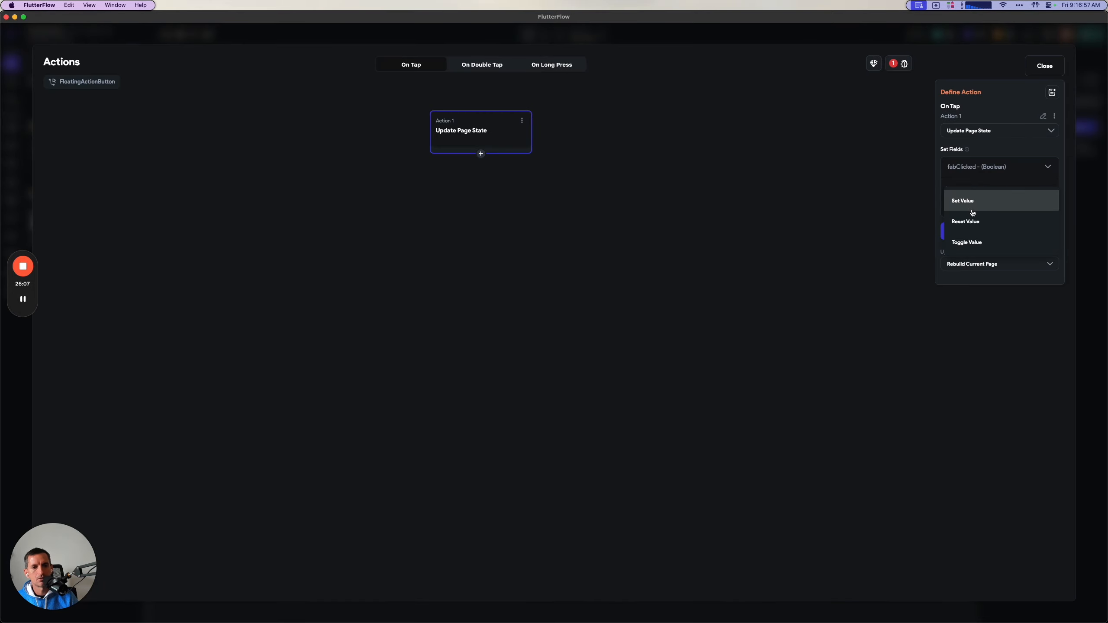
pyautogui.click(973, 212)
pyautogui.click(972, 227)
pyautogui.click(976, 209)
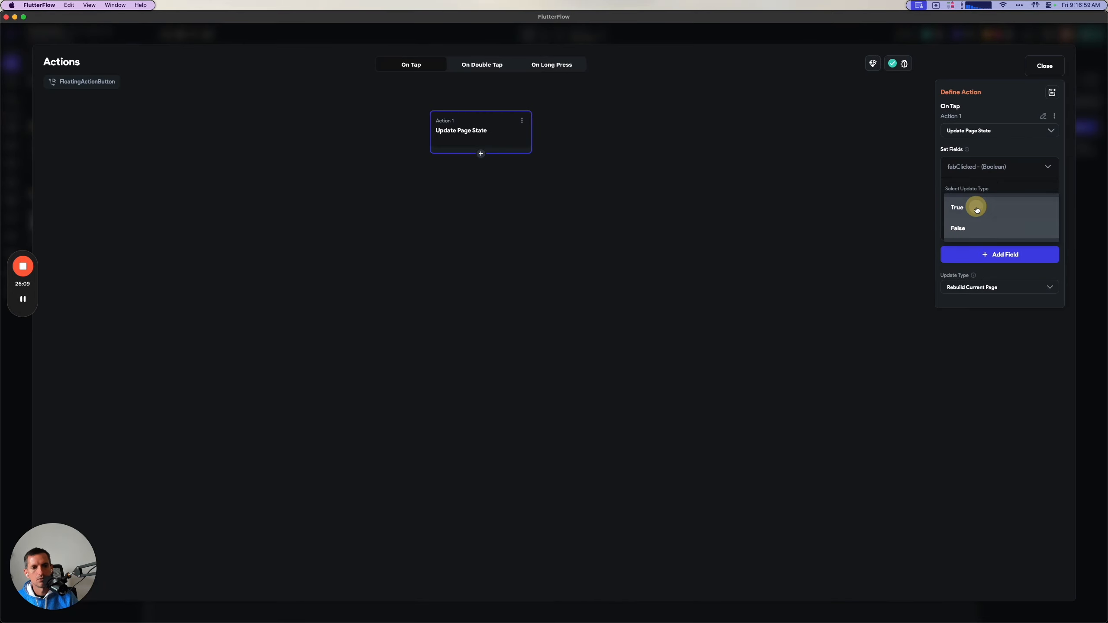
pyautogui.click(1040, 68)
# Read the guide's steps on adding a Container, Column, TextField and Button to the homepage, then return to FlutterFlow.
pyautogui.press('super+Tab')
pyautogui.scroll(-6, 624, 385)
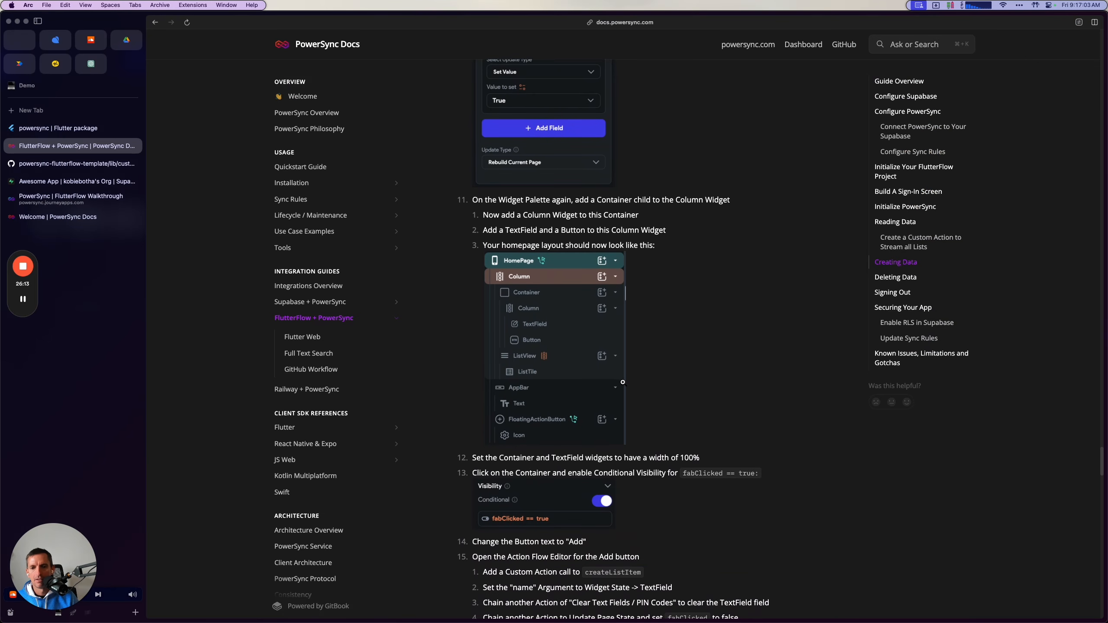
pyautogui.scroll(-2, 623, 382)
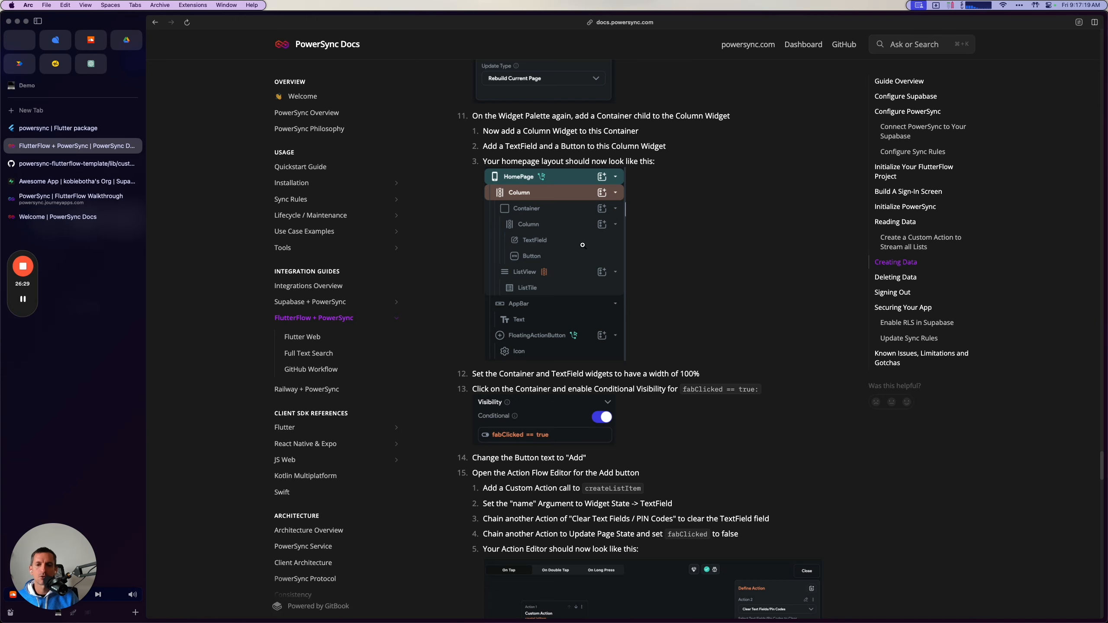
pyautogui.scroll(-1, 601, 277)
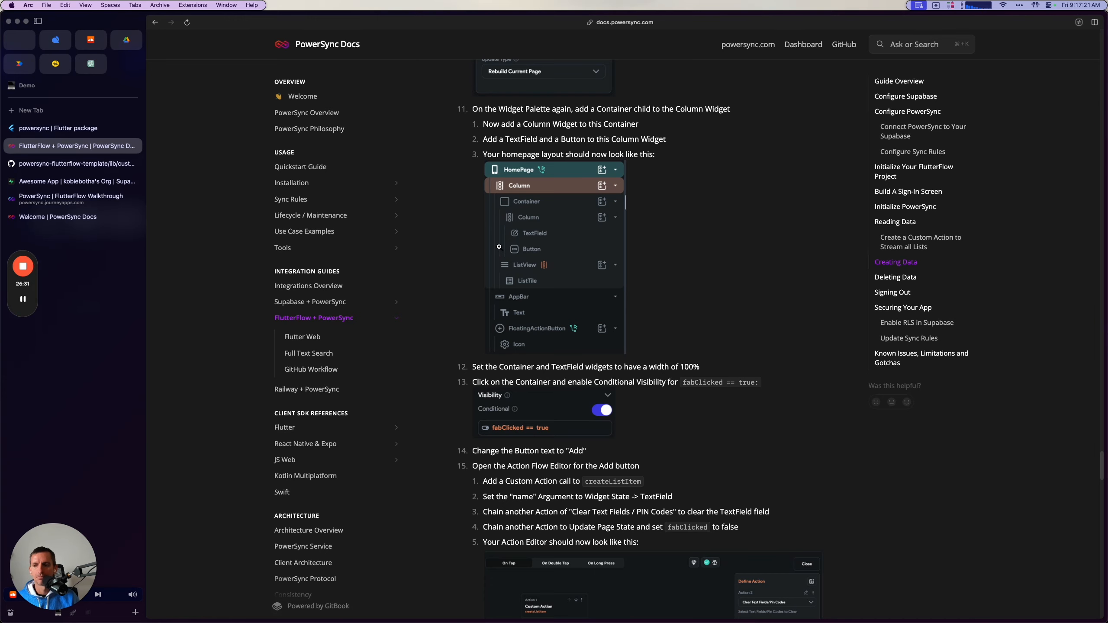
pyautogui.press('super+Tab')
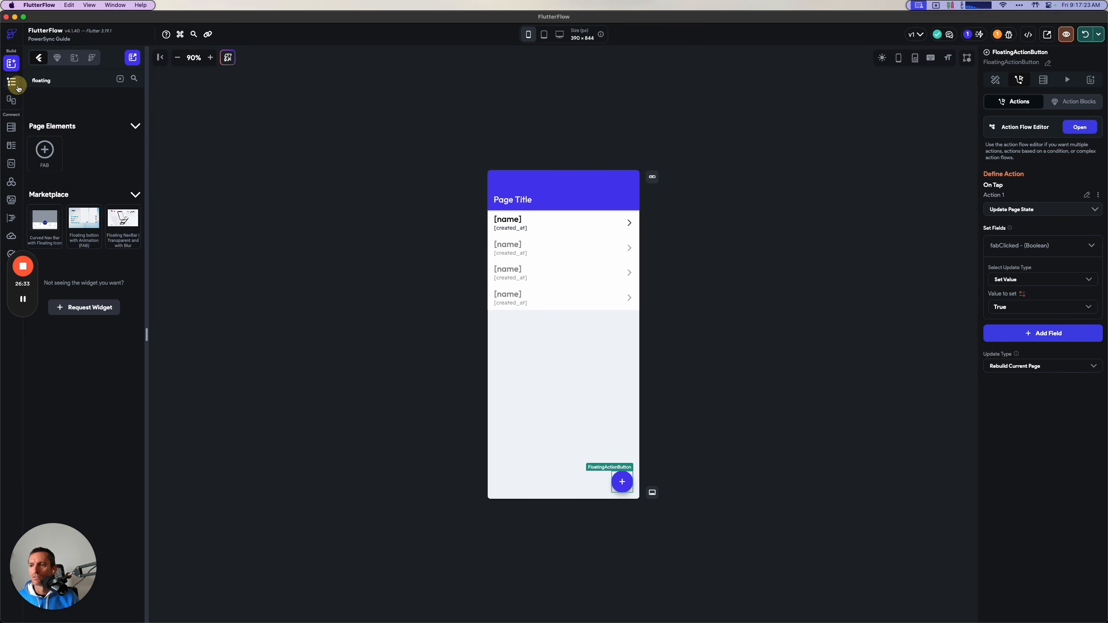
# Add a Container to the HomePage's Column and move it above the ListView in the widget tree.
pyautogui.click(11, 81)
pyautogui.moveTo(35, 287); pyautogui.dragTo(33, 402)
pyautogui.click(82, 291)
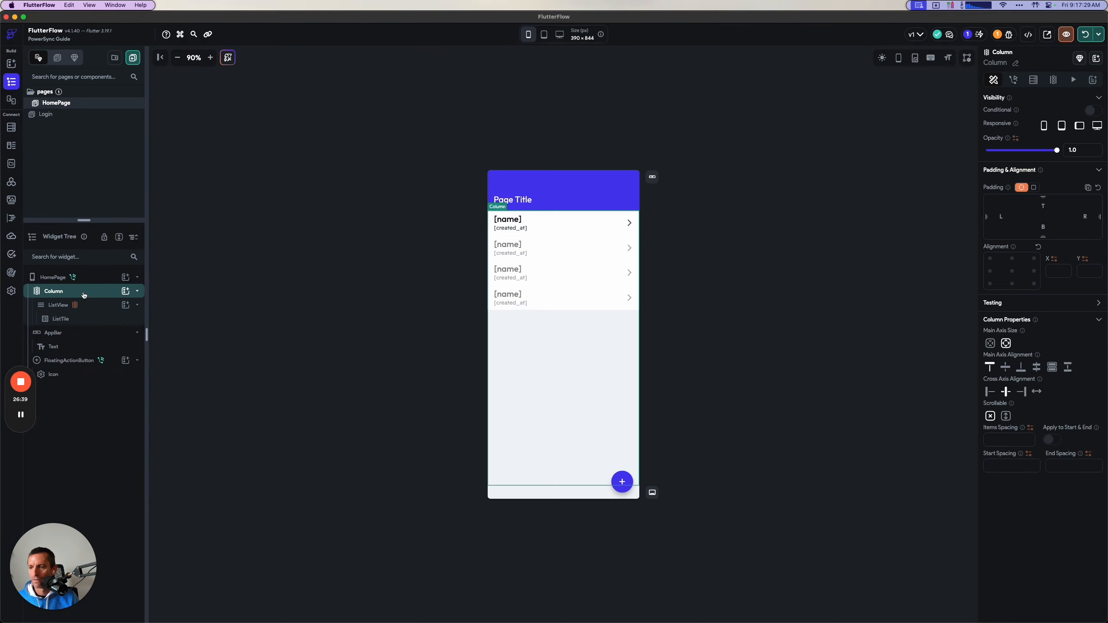
pyautogui.click(12, 63)
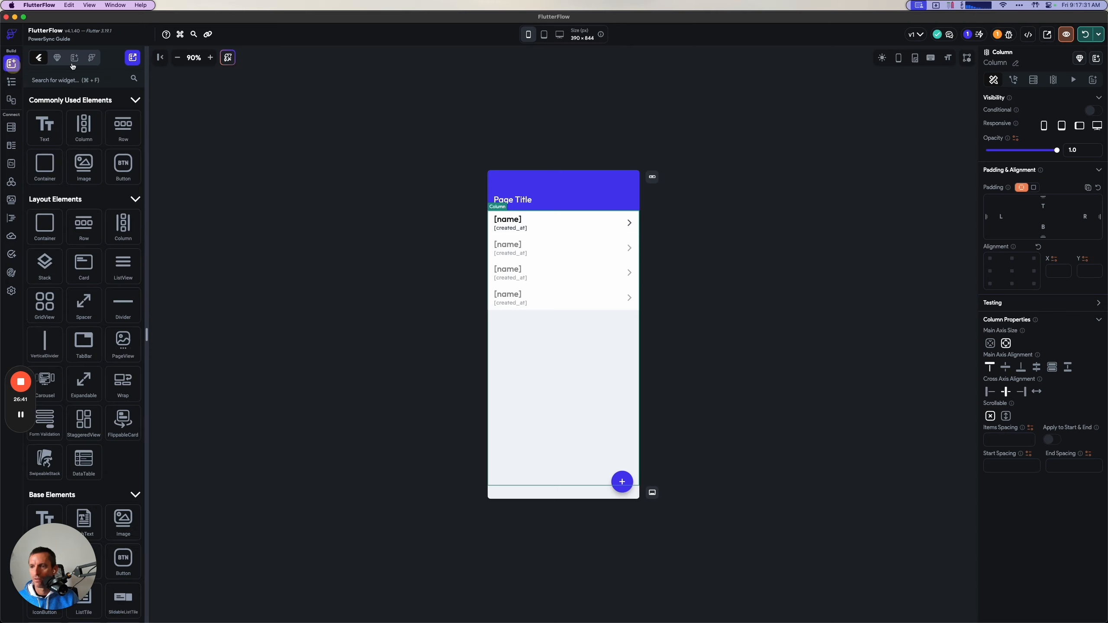
pyautogui.click(12, 83)
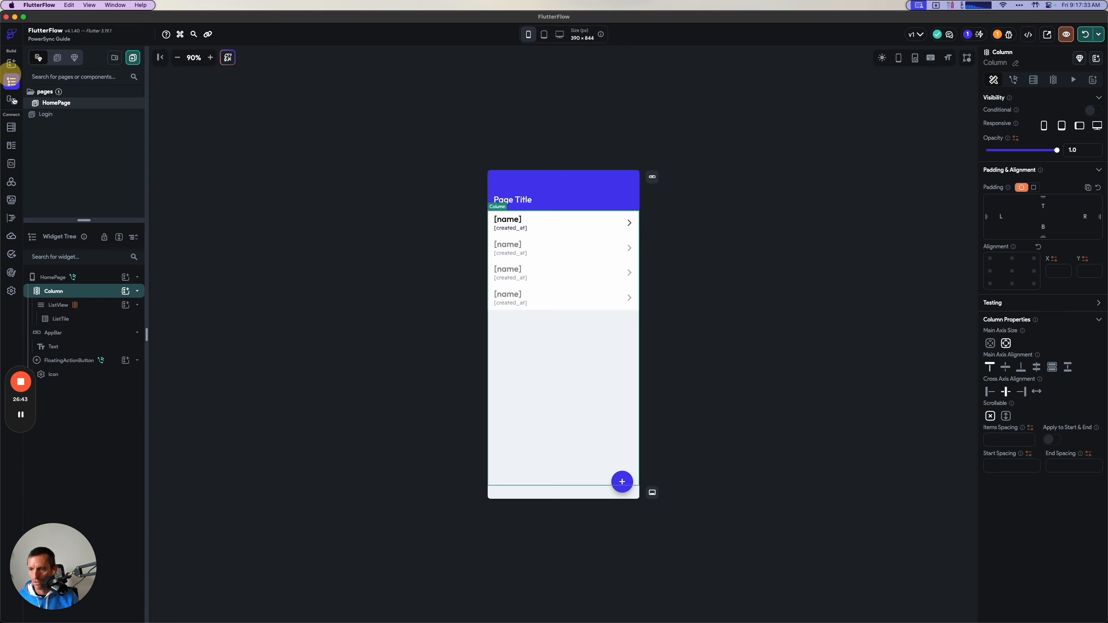
pyautogui.click(128, 292)
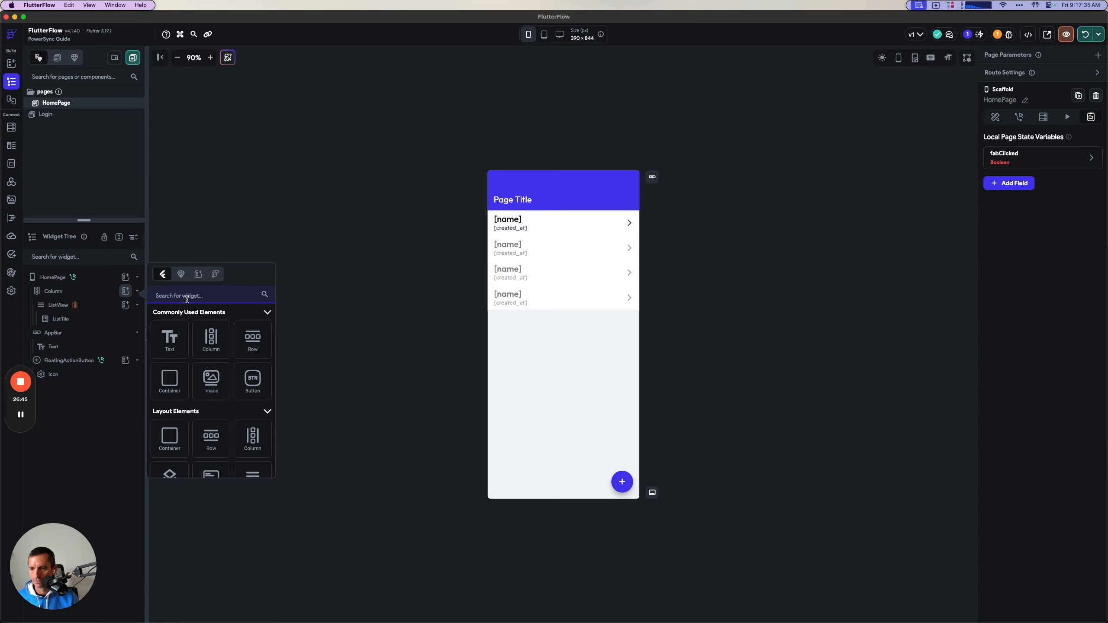
pyautogui.click(173, 381)
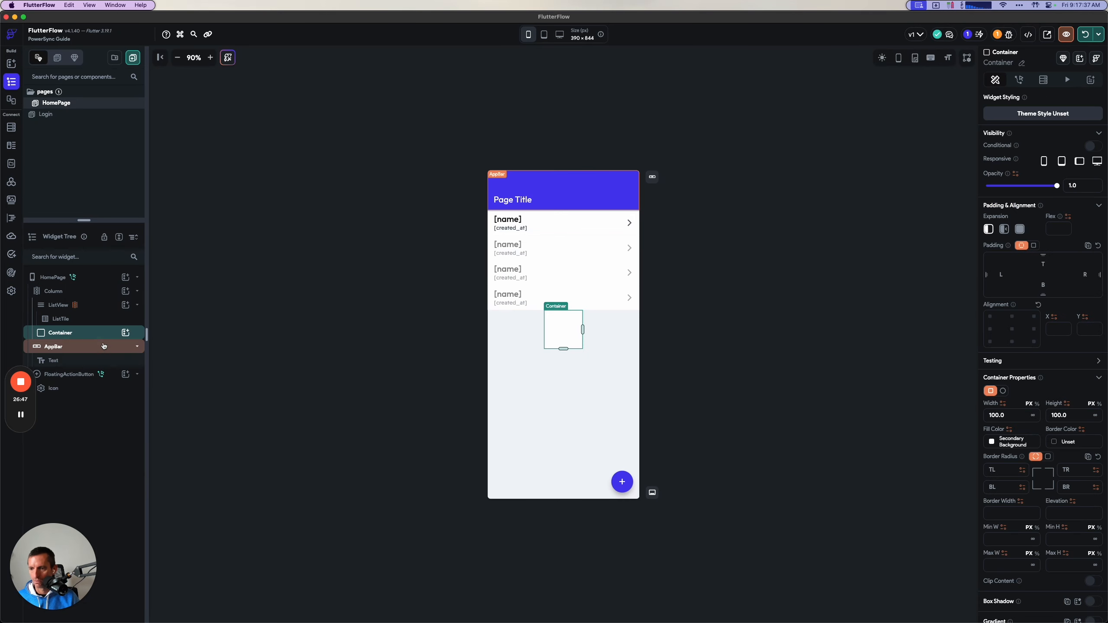
pyautogui.moveTo(100, 337); pyautogui.dragTo(98, 298)
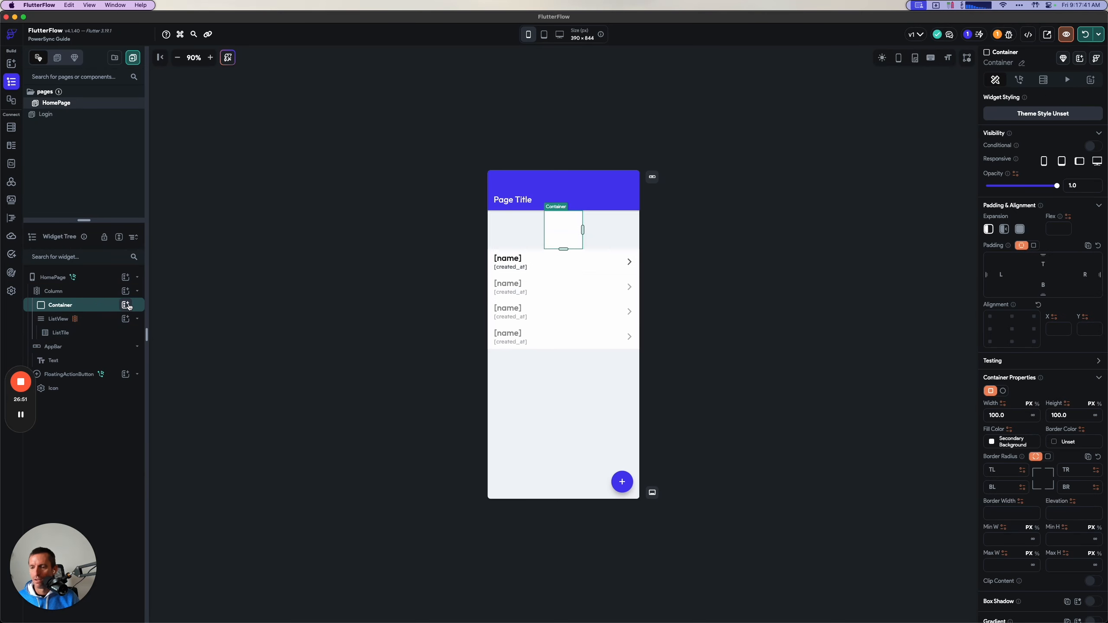
# Add a Column inside the new Container.
pyautogui.click(132, 305)
pyautogui.write('colum')
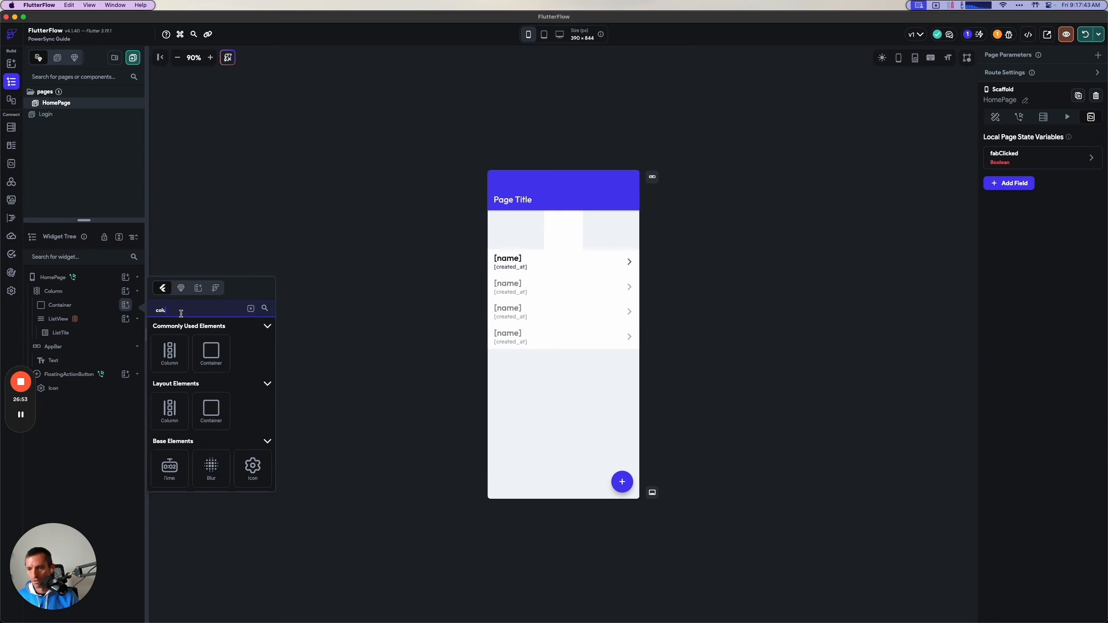
pyautogui.click(171, 362)
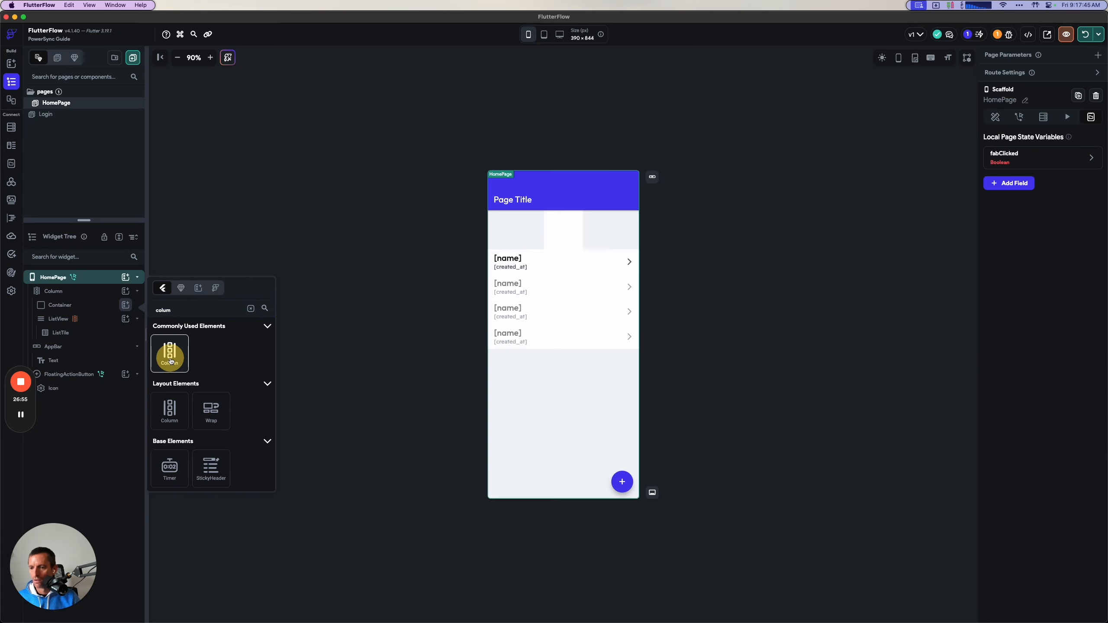
# Add a TextField and a Button to the Container's Column.
pyautogui.click(125, 318)
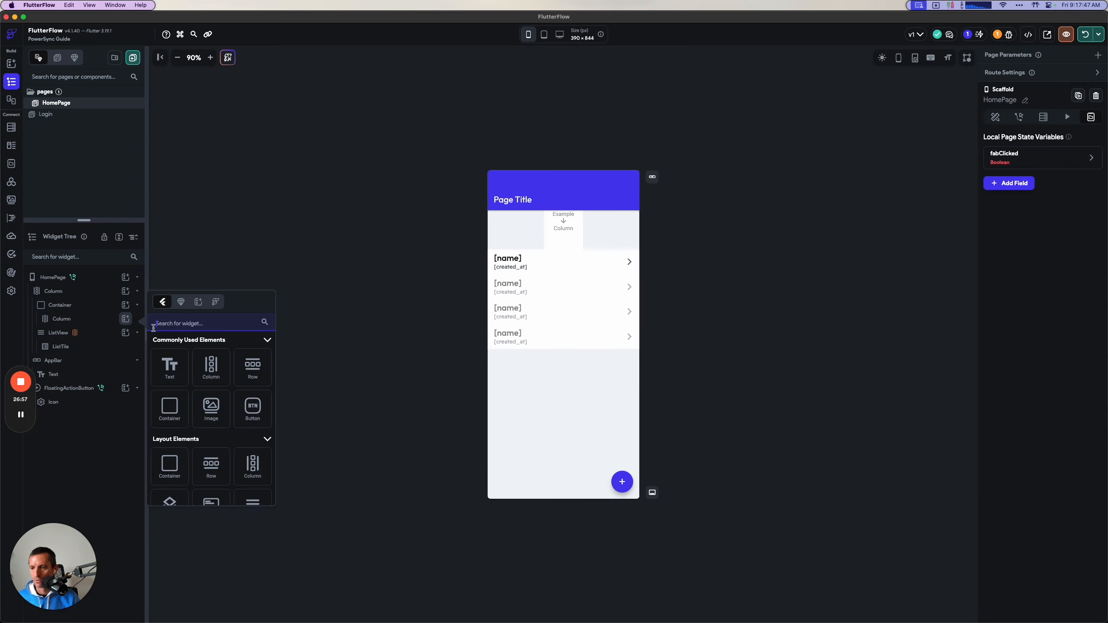
pyautogui.write('text')
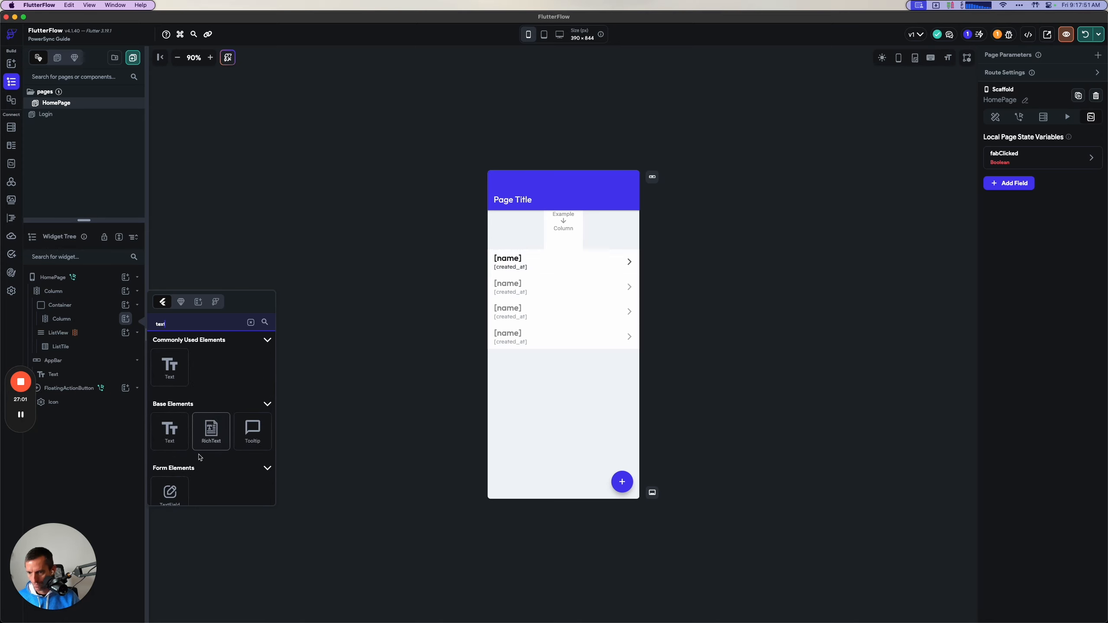
pyautogui.scroll(-3, 198, 456)
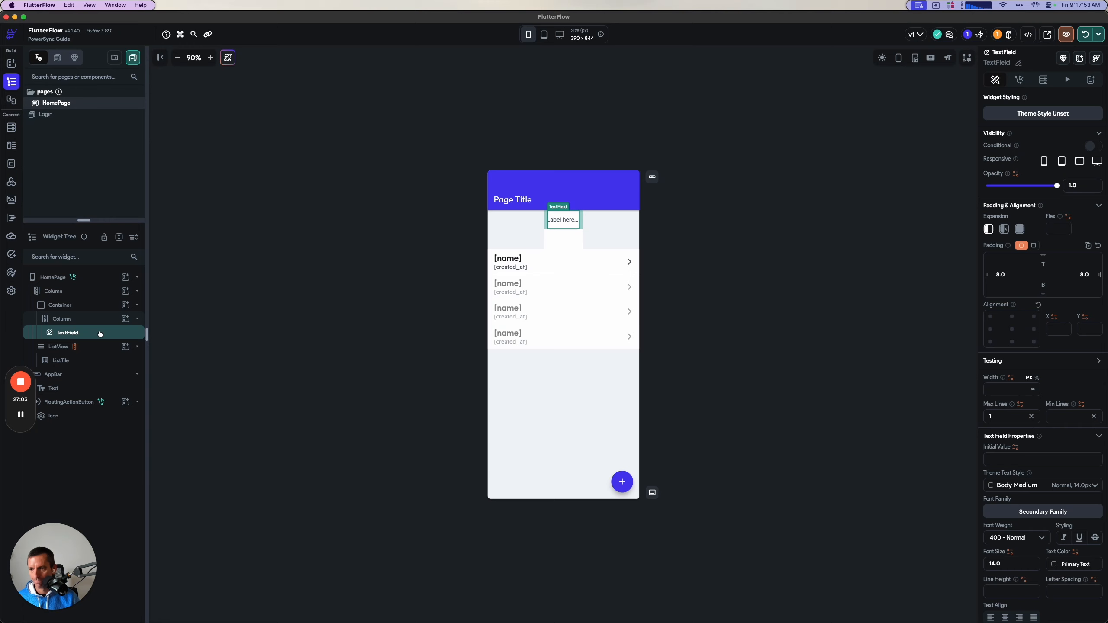
pyautogui.click(126, 319)
pyautogui.write('button')
pyautogui.click(186, 367)
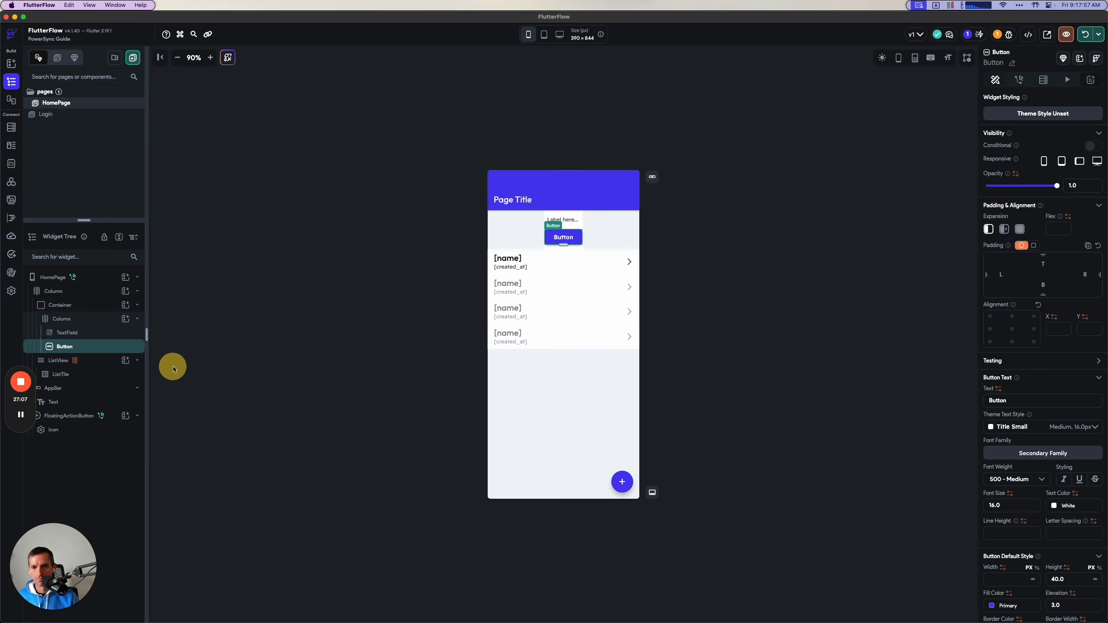
# Check the guide's step on the Container and TextField widths and return to FlutterFlow.
pyautogui.press('super+Tab')
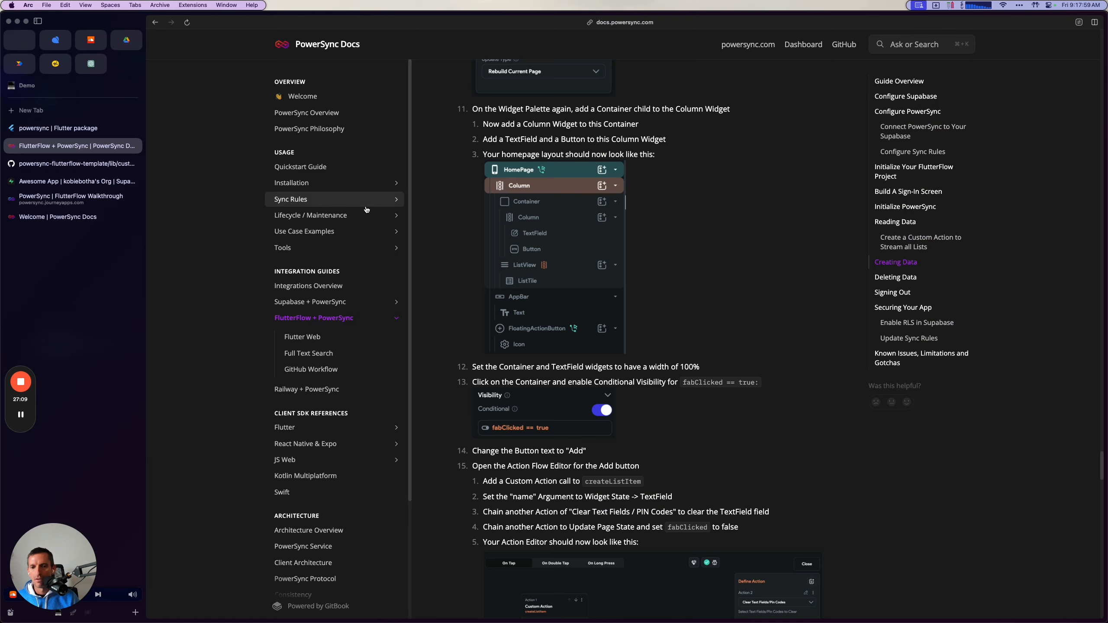
pyautogui.tripleClick(619, 353)
pyautogui.press('super+Tab')
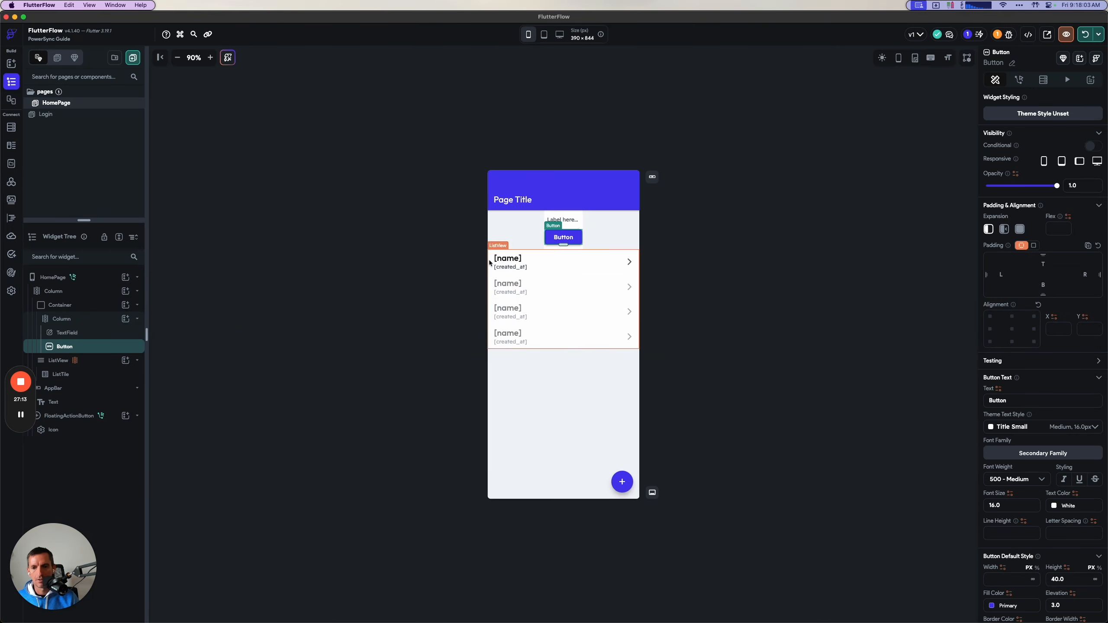
# Set the Container's width to 100%.
pyautogui.click(89, 305)
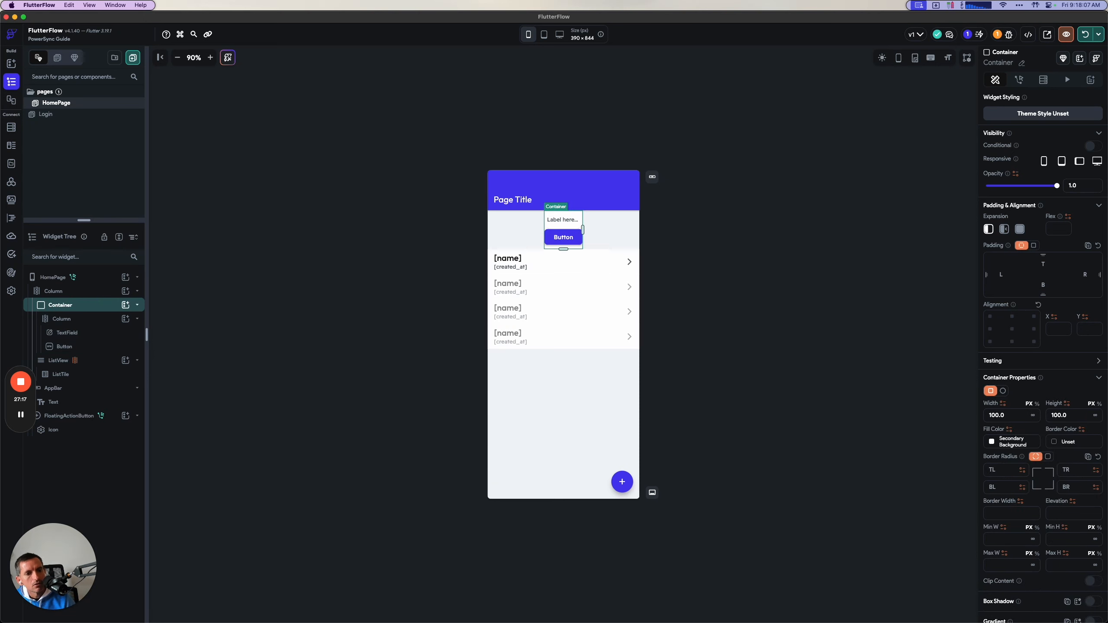
pyautogui.scroll(-1, 1045, 364)
pyautogui.click(1038, 385)
pyautogui.click(1009, 395)
pyautogui.write('100')
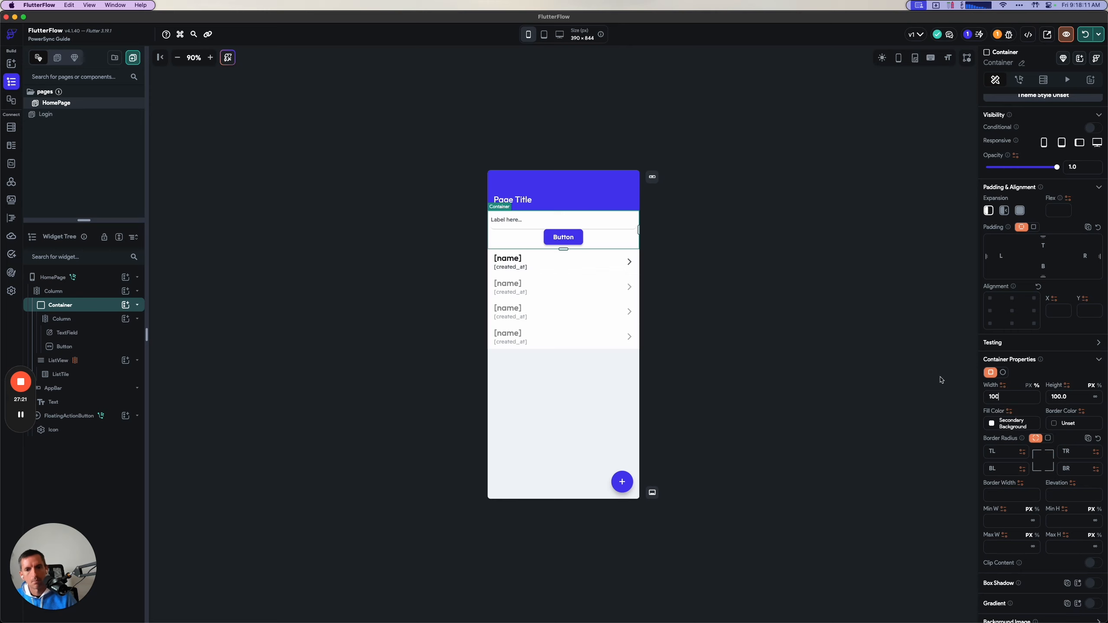
# Change the text of the button below the text field to "Add".
pyautogui.click(534, 220)
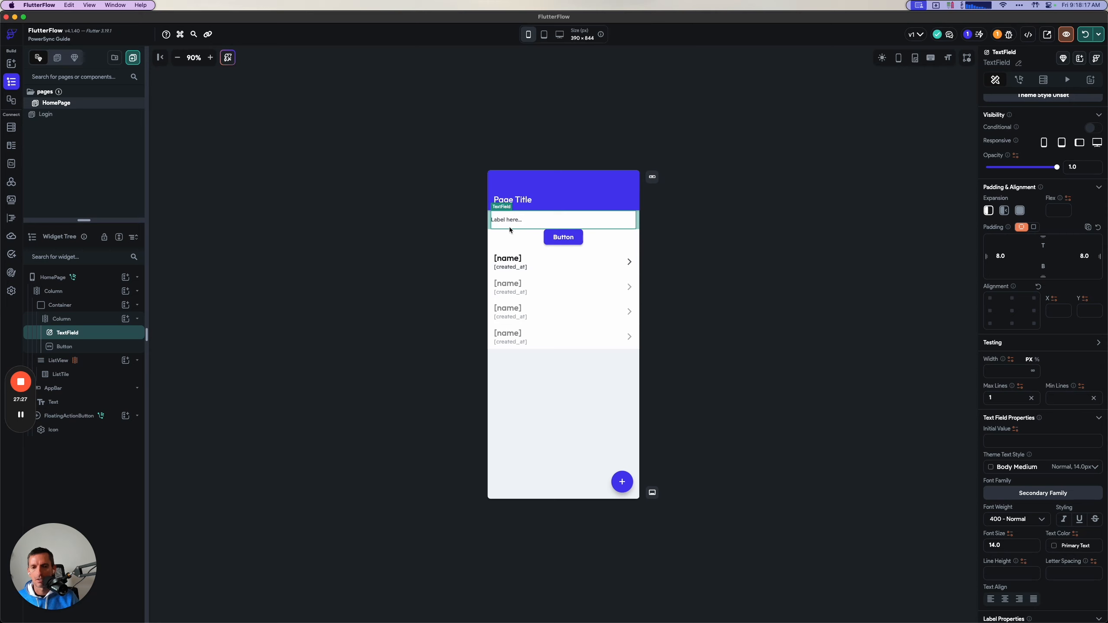
pyautogui.click(562, 237)
pyautogui.click(1017, 382)
pyautogui.doubleClick(1017, 382)
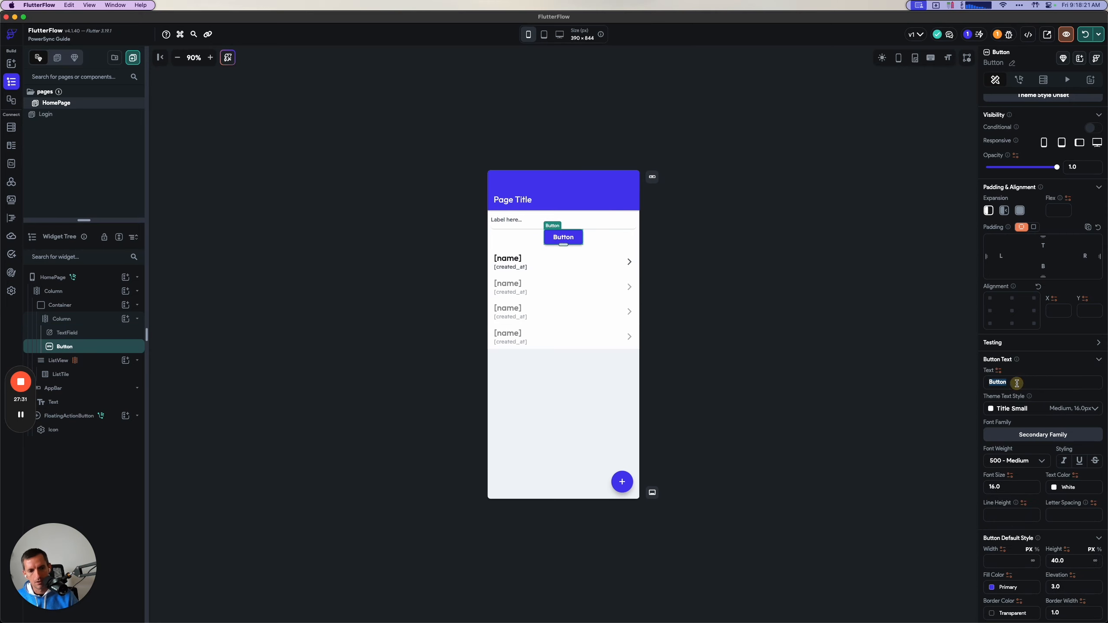
pyautogui.write('Add')
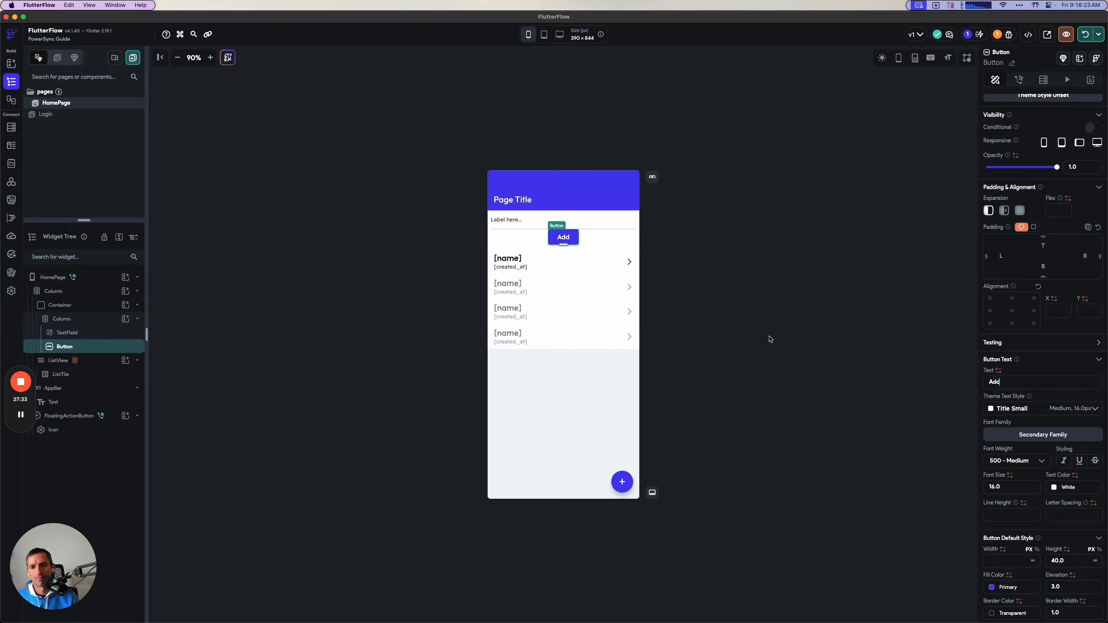
# Check the guide's step on the Container's conditional visibility for fabClicked and return to FlutterFlow.
pyautogui.press('super+Tab')
pyautogui.scroll(-2, 696, 441)
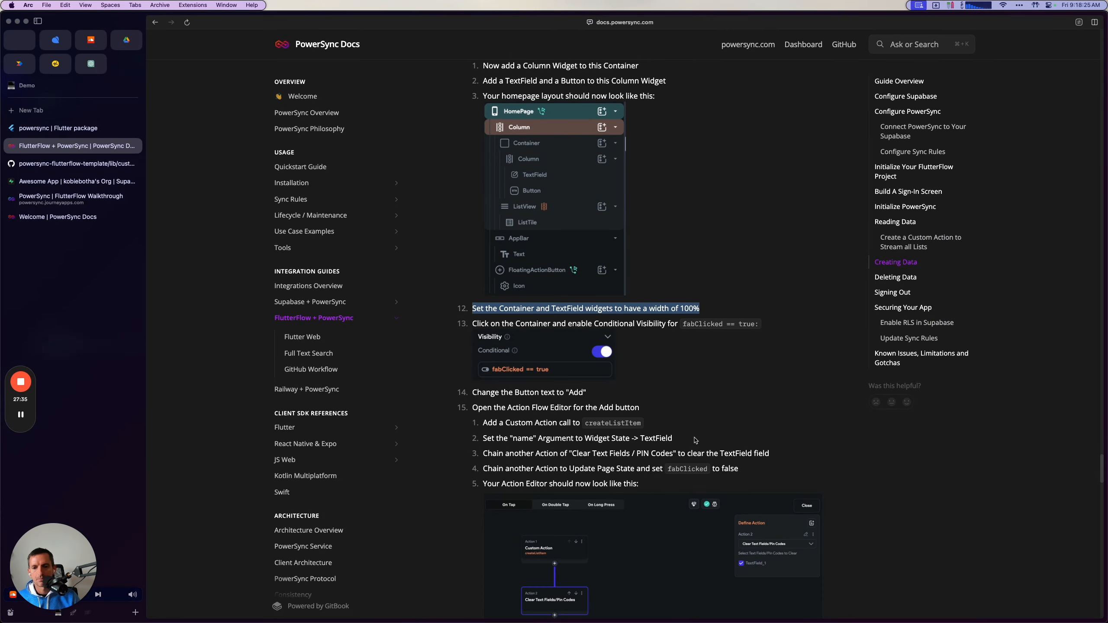
pyautogui.click(503, 321)
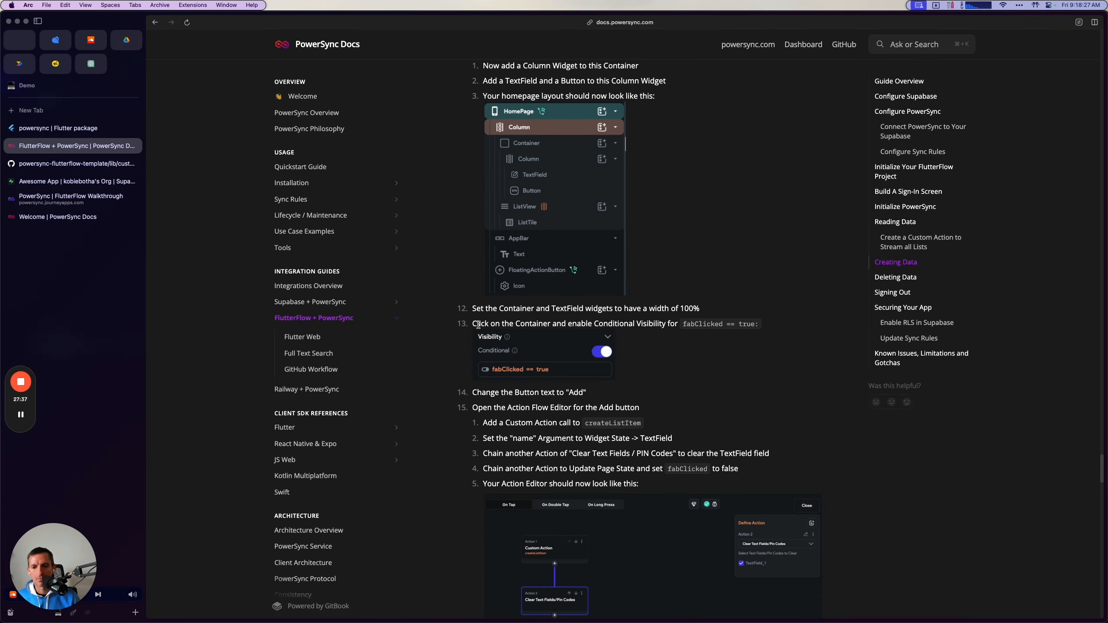
pyautogui.press('super+Tab')
# Enable conditional visibility for the Container that holds the text field and the Add button.
pyautogui.click(515, 225)
pyautogui.click(558, 238)
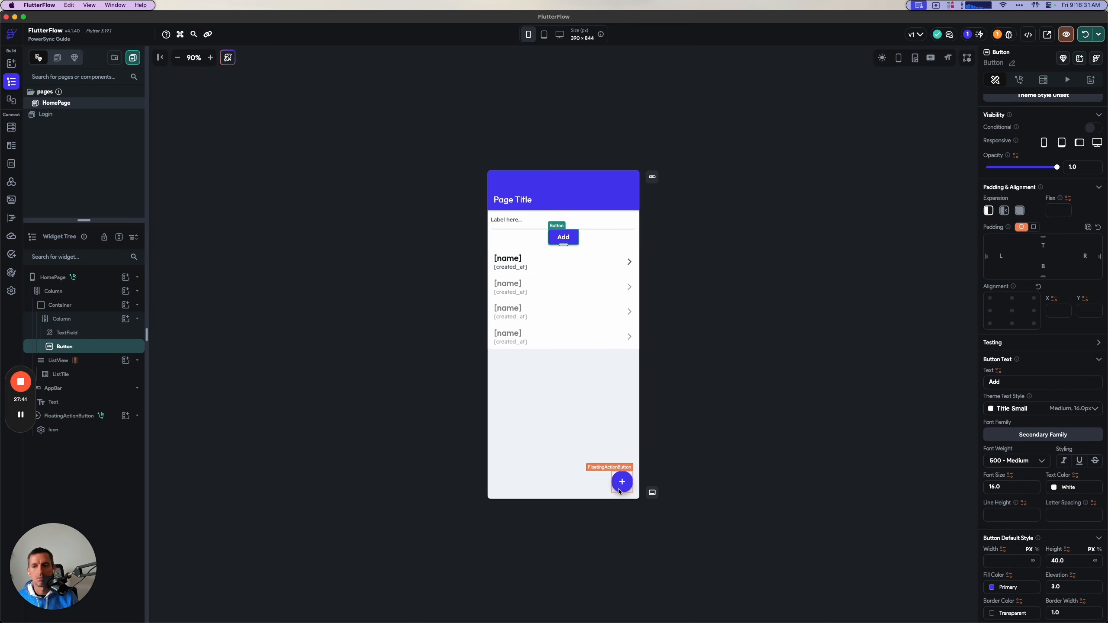
pyautogui.click(81, 306)
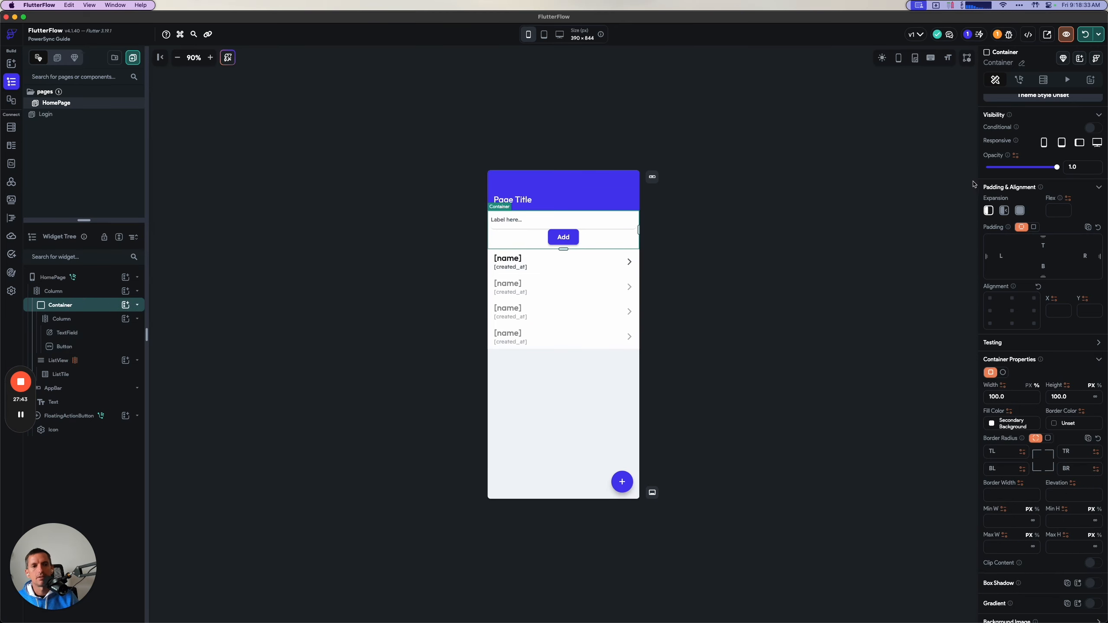
pyautogui.scroll(1, 1026, 148)
pyautogui.click(1093, 145)
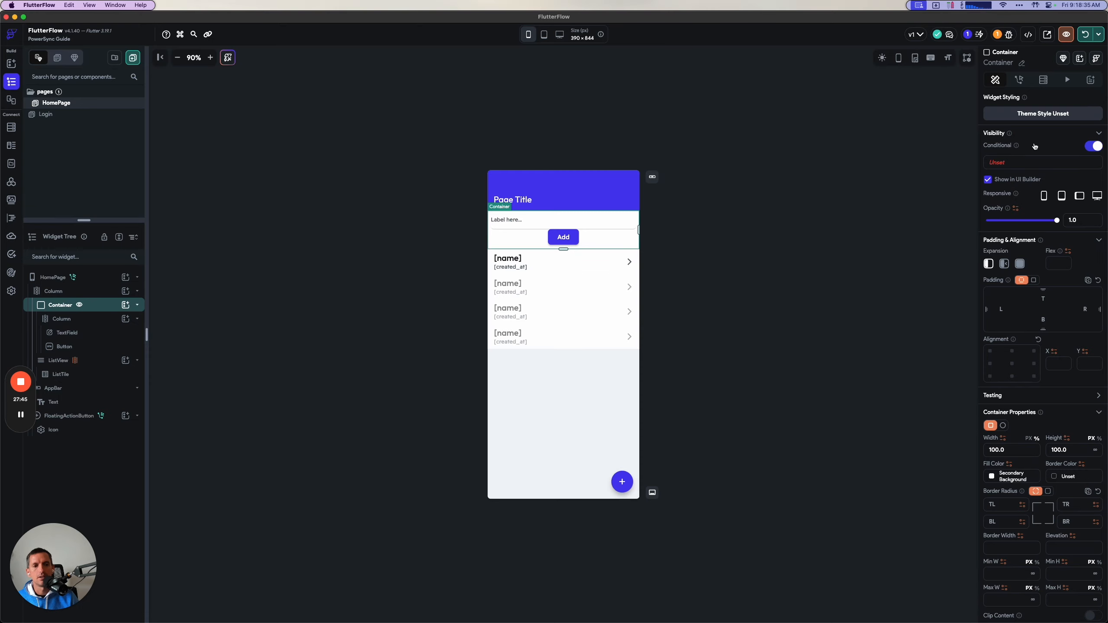
# Base the Container's visibility on a single condition with the page state variable fabClicked as its first value.
pyautogui.click(1009, 162)
pyautogui.click(892, 202)
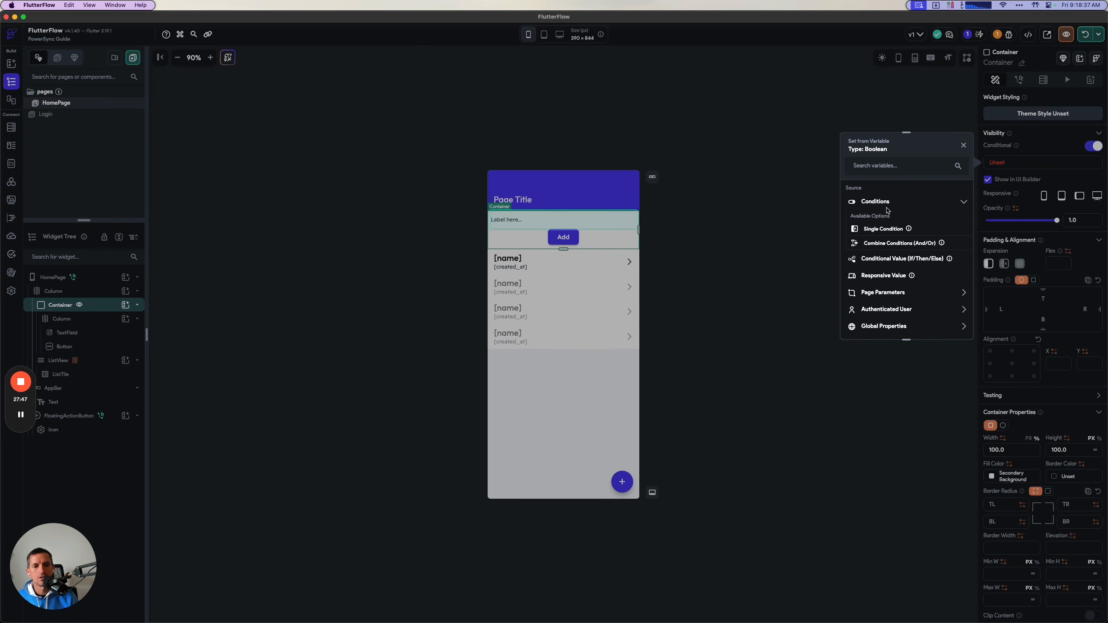
pyautogui.click(879, 232)
pyautogui.click(870, 215)
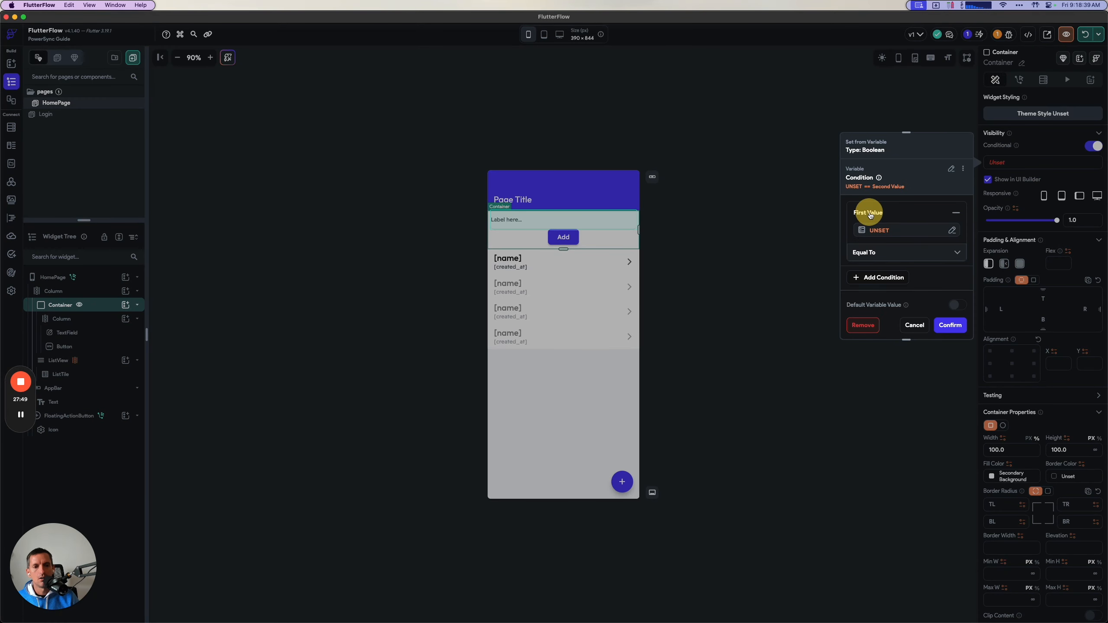
pyautogui.click(872, 227)
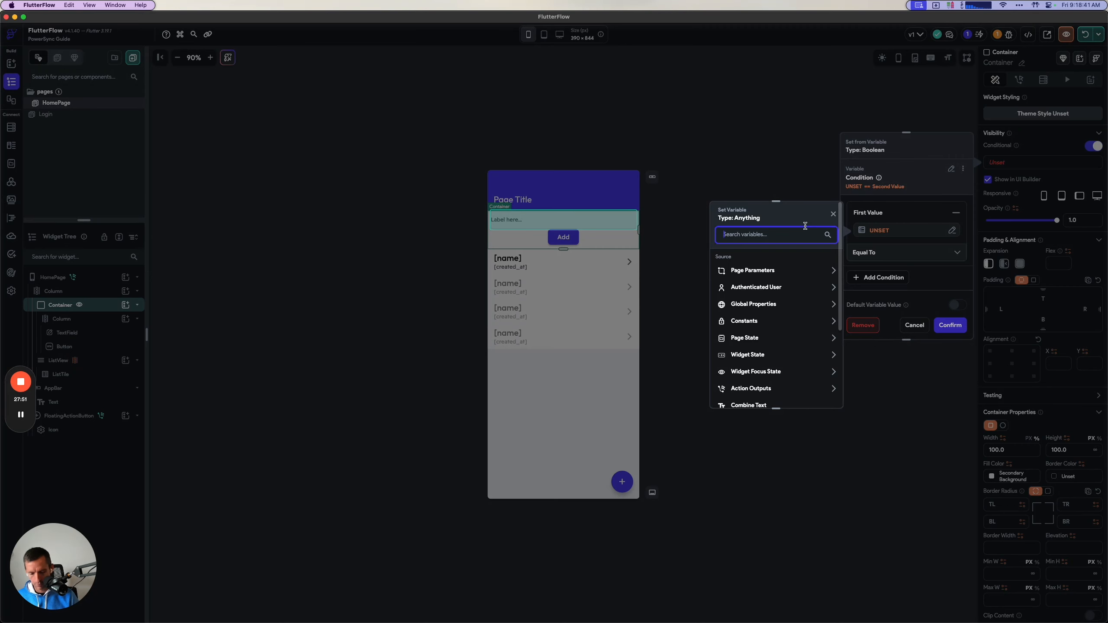
pyautogui.write('fab')
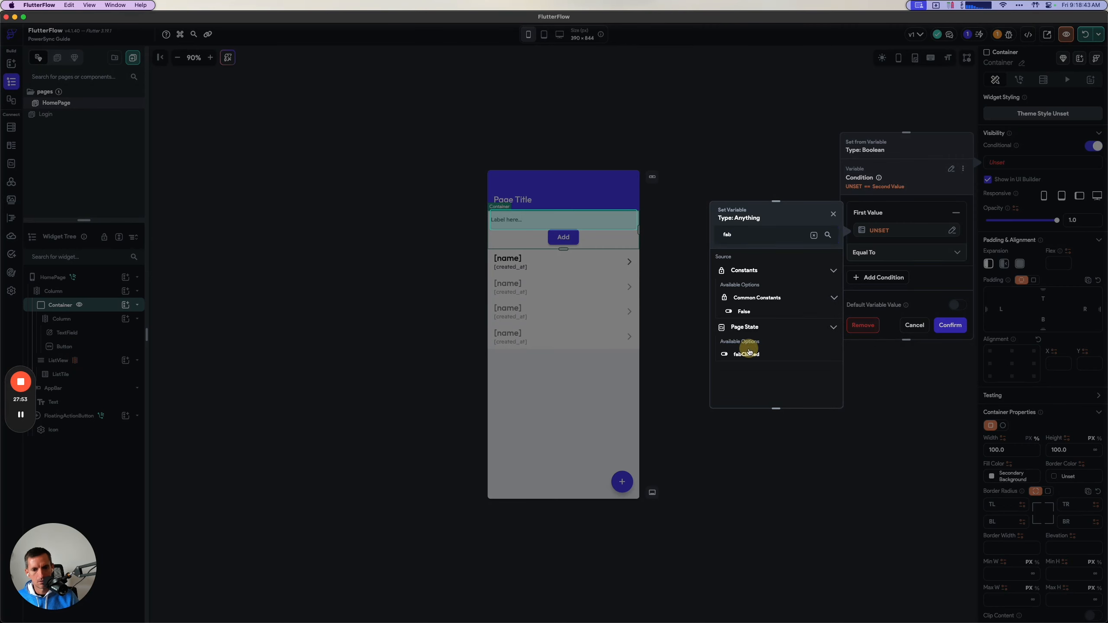
pyautogui.click(746, 353)
# Set the second value of the visibility condition to True and confirm the condition.
pyautogui.scroll(-1, 879, 266)
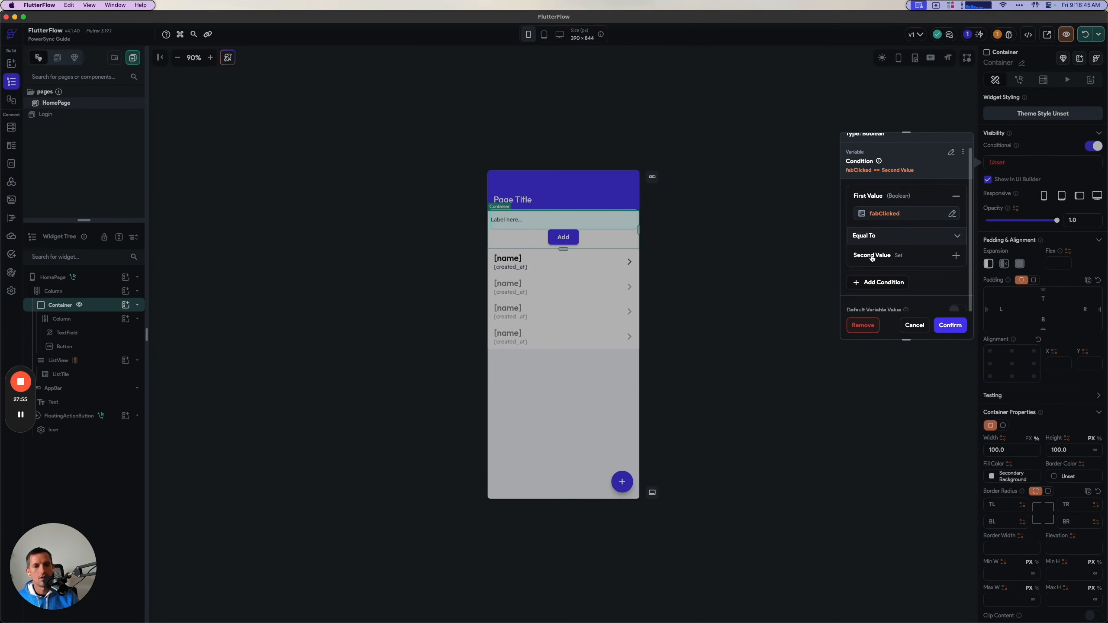
pyautogui.click(869, 260)
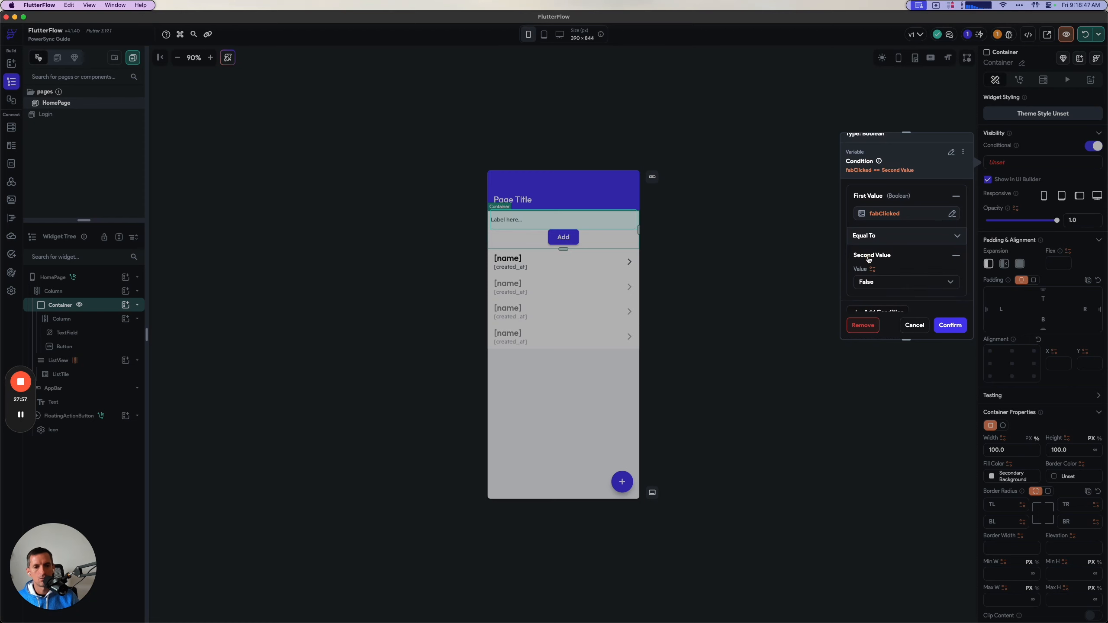
pyautogui.click(871, 284)
pyautogui.click(872, 259)
pyautogui.scroll(-2, 912, 272)
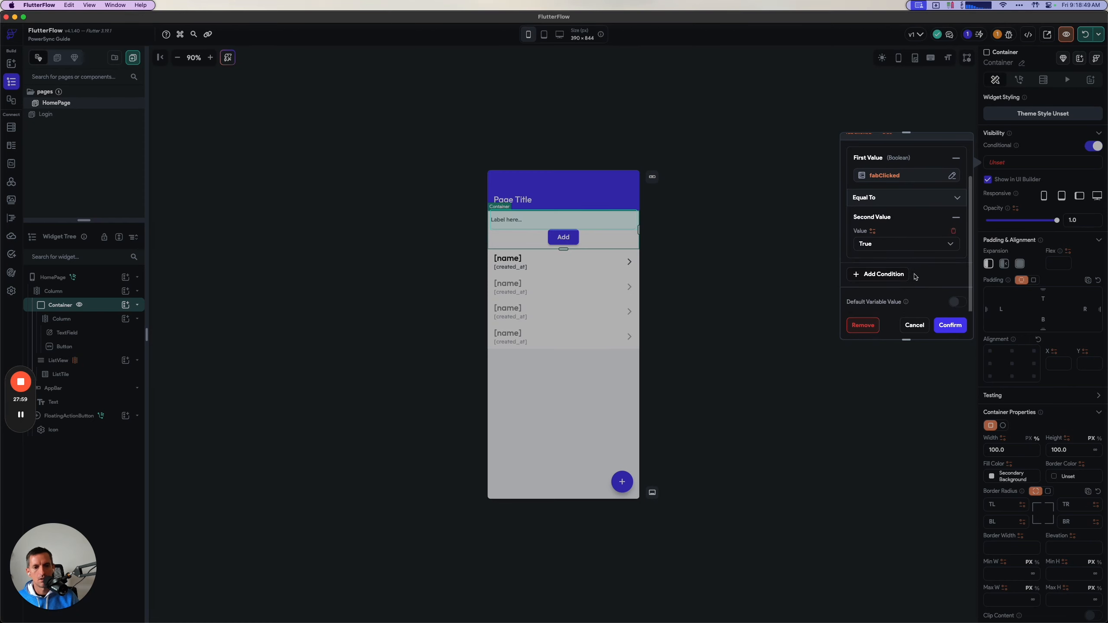
pyautogui.click(950, 325)
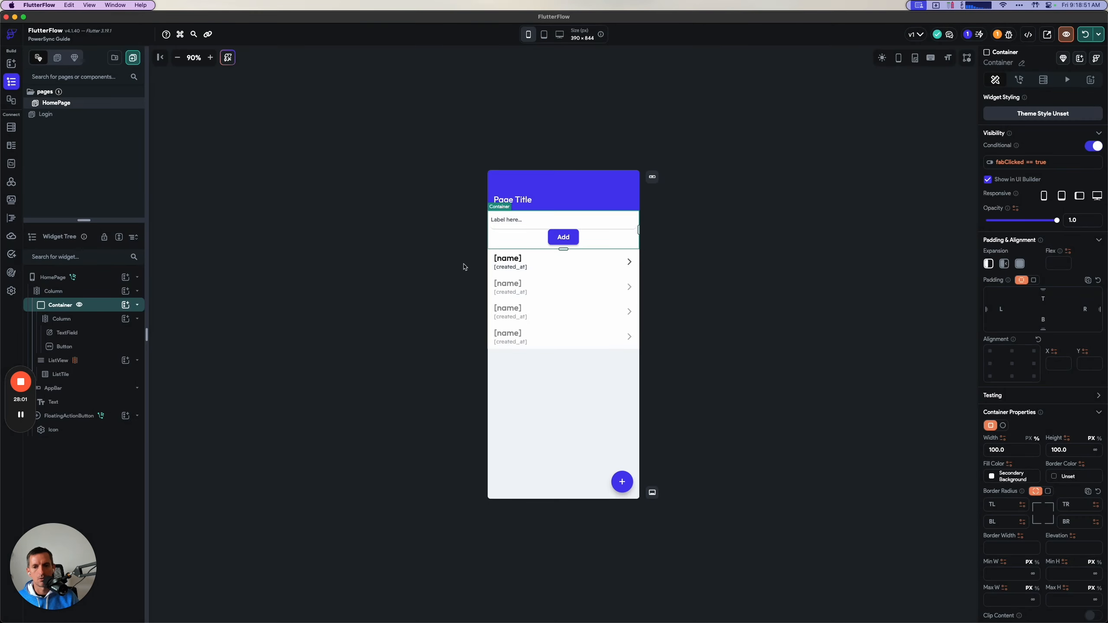
# Read the guide's step on the Add button's action flow and return to FlutterFlow.
pyautogui.press('super+Tab')
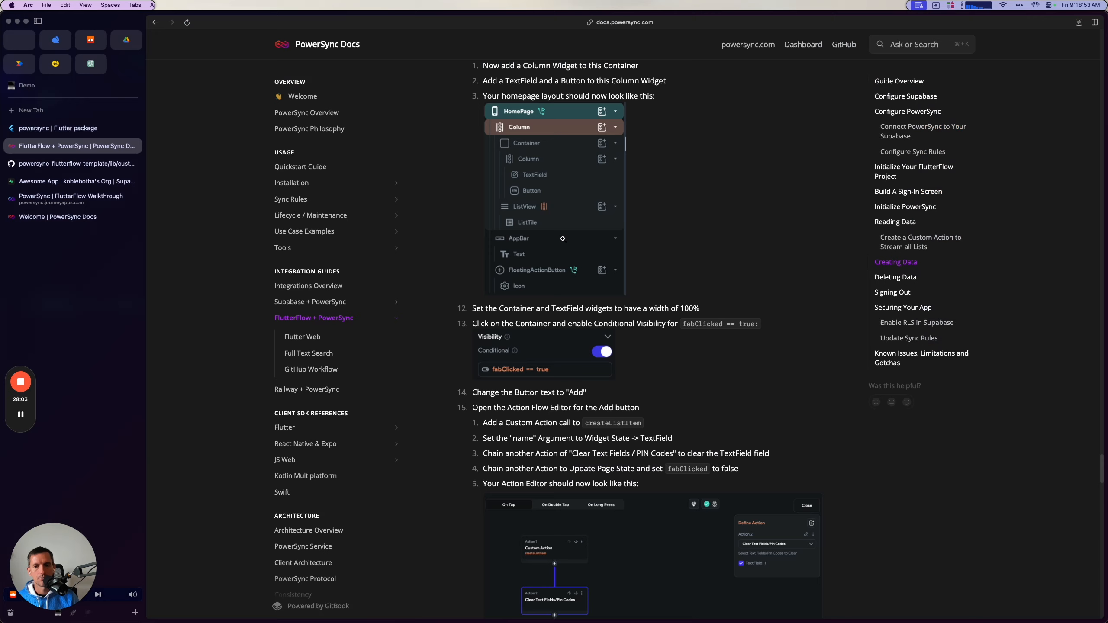
pyautogui.scroll(-3, 606, 392)
pyautogui.scroll(-4, 607, 392)
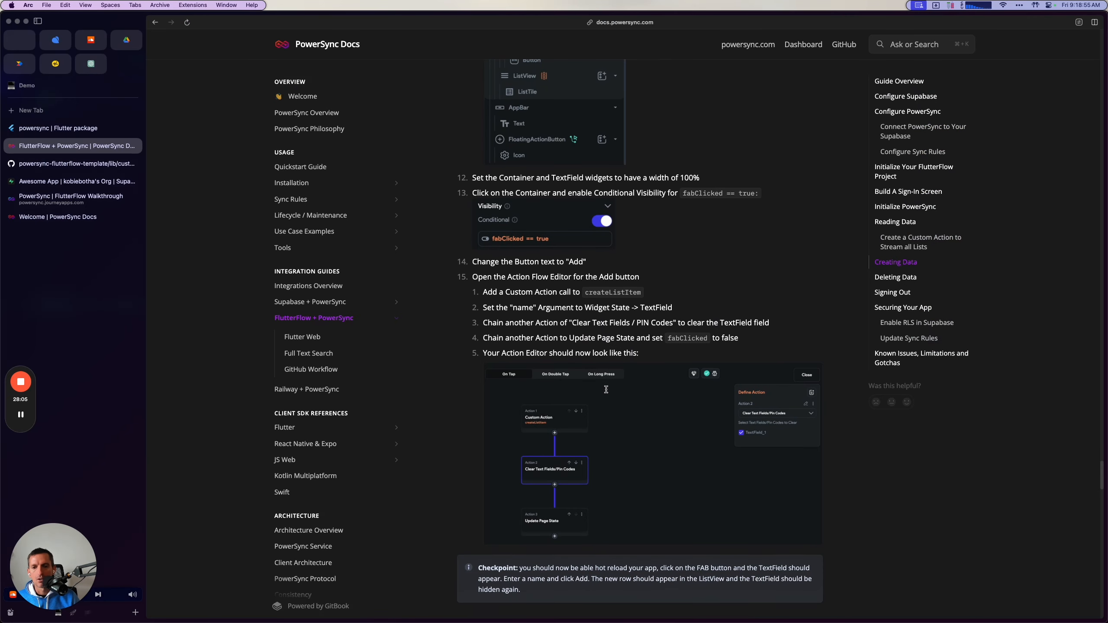
pyautogui.scroll(-2, 606, 389)
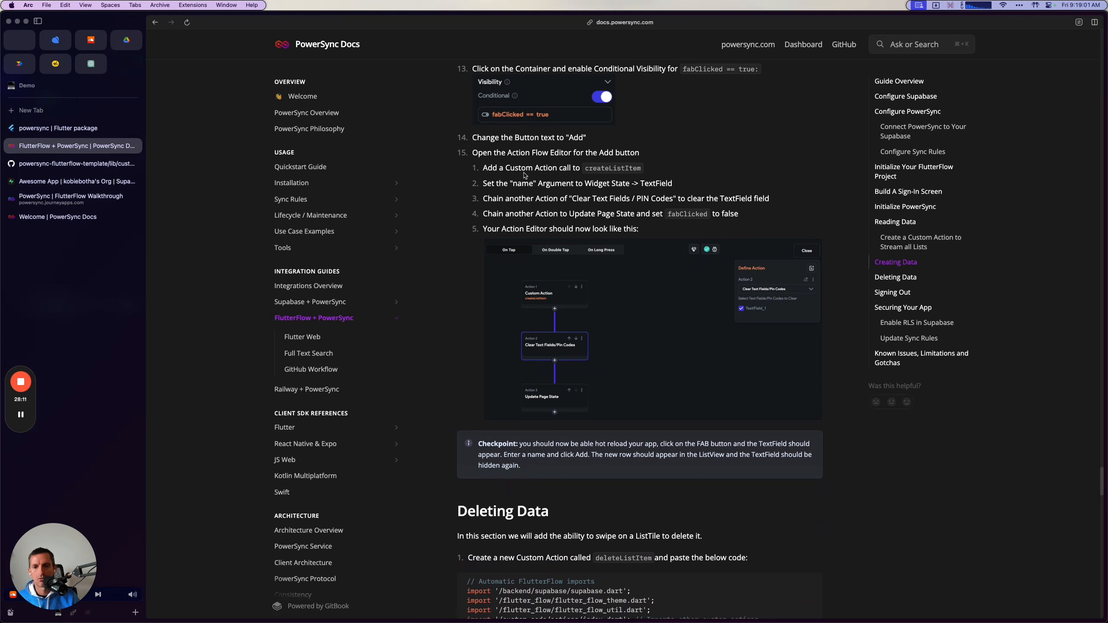
pyautogui.doubleClick(577, 136)
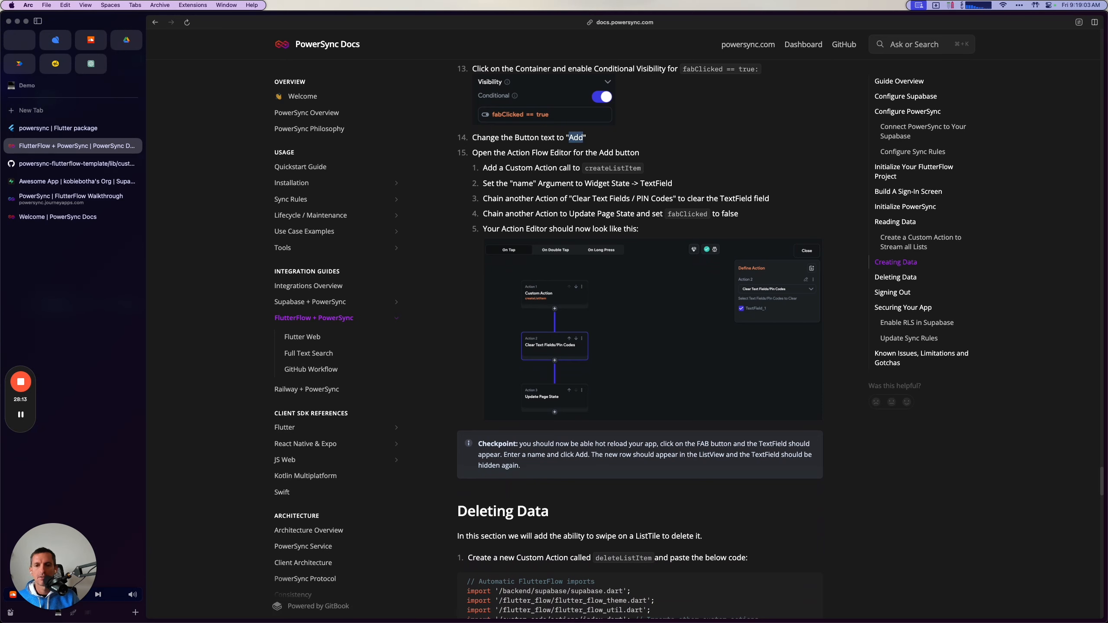
pyautogui.moveTo(472, 152); pyautogui.dragTo(640, 153)
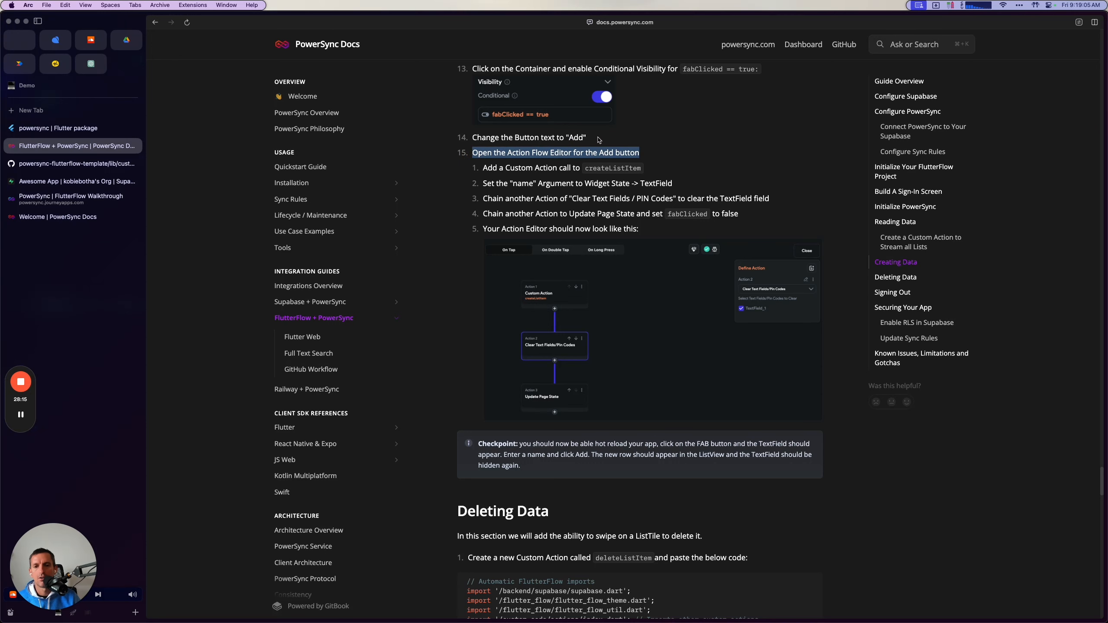
pyautogui.doubleClick(605, 168)
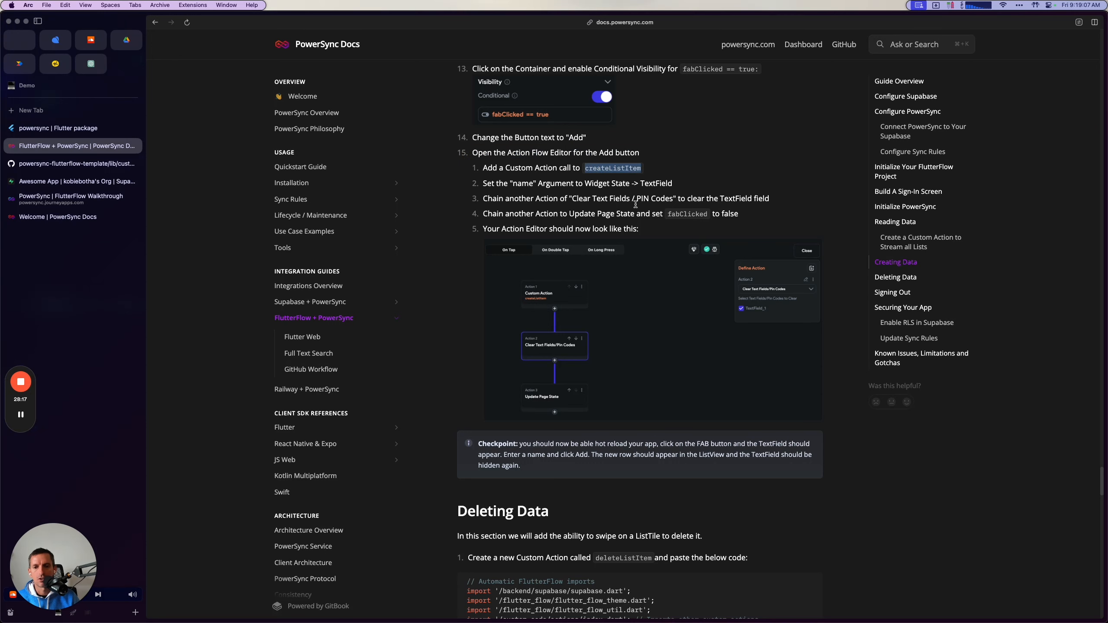
pyautogui.scroll(-1, 666, 172)
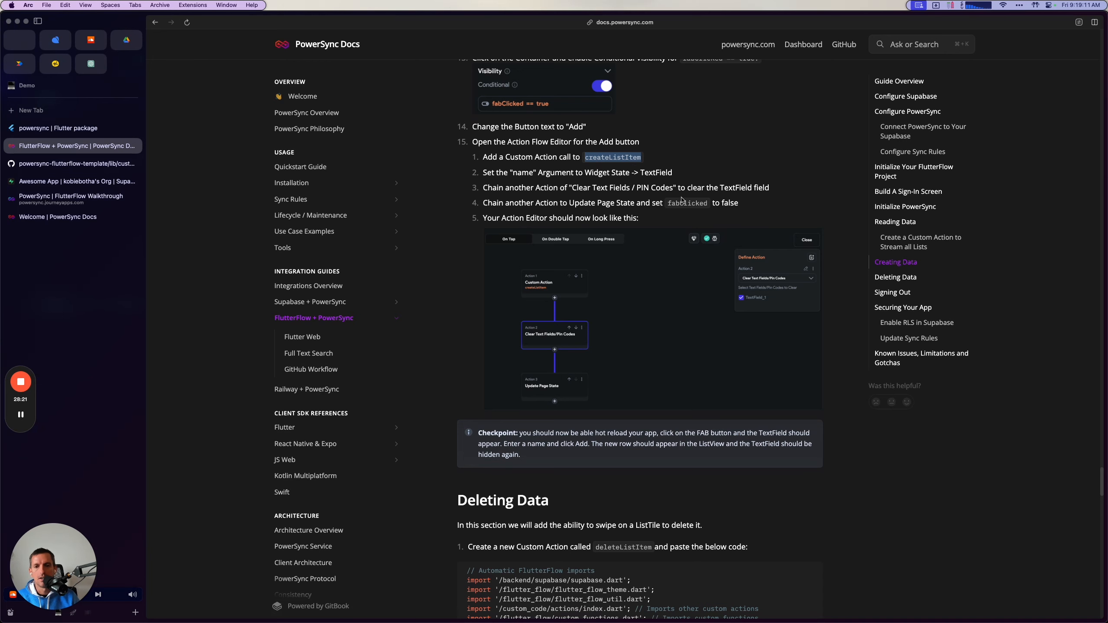
pyautogui.scroll(-2, 596, 217)
pyautogui.scroll(1, 576, 331)
pyautogui.press('super+Tab')
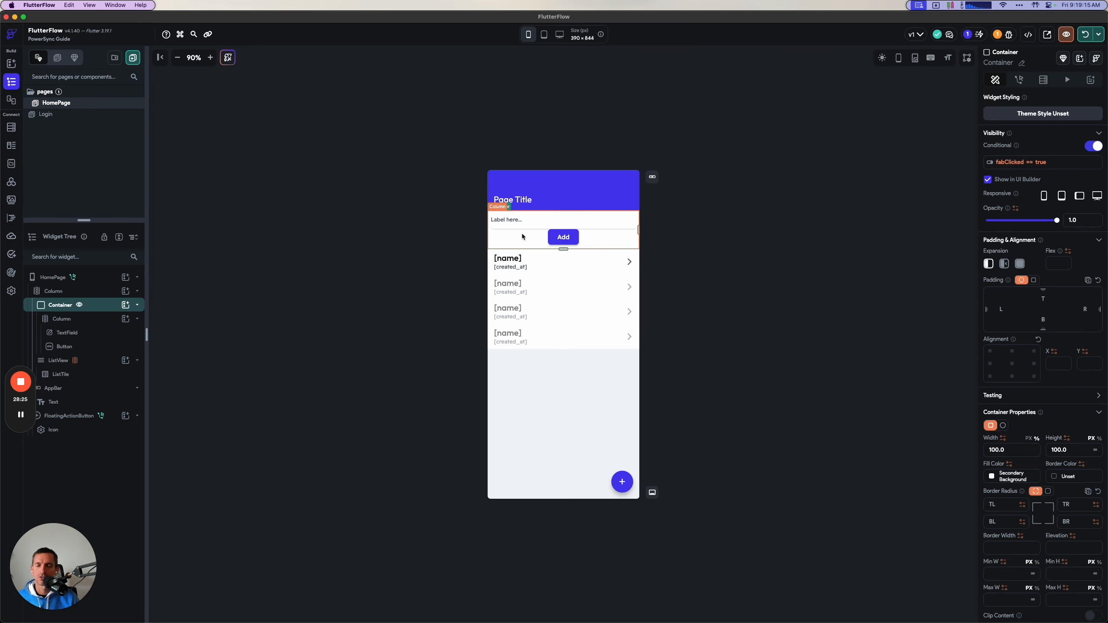
# Add the custom action createListItem to the Add button's On Tap action flow.
pyautogui.click(550, 240)
pyautogui.click(1019, 79)
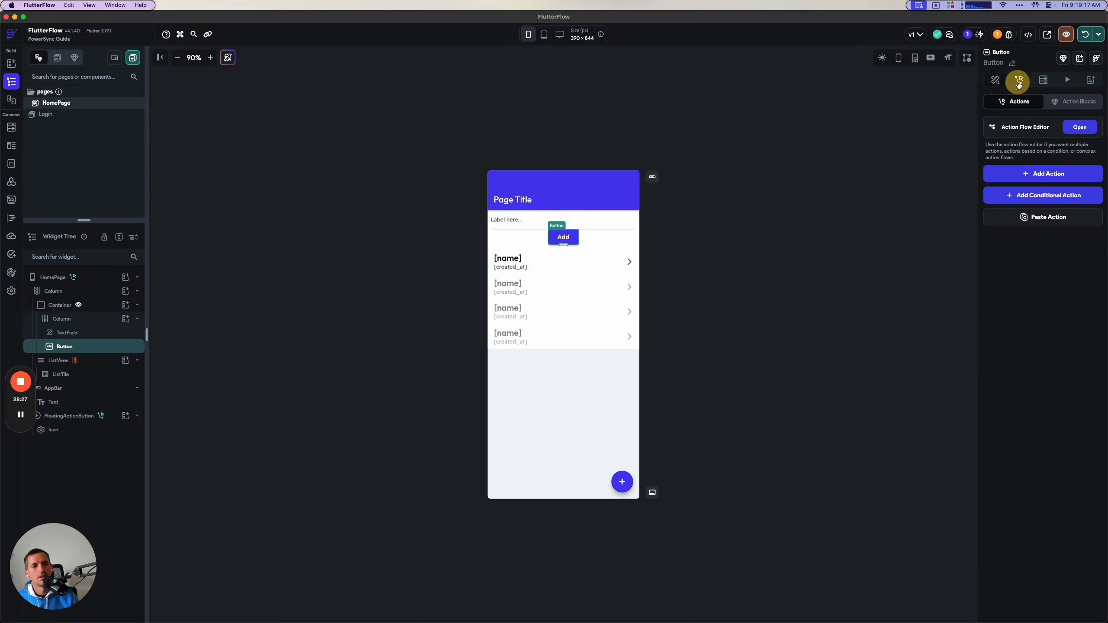
pyautogui.click(1079, 126)
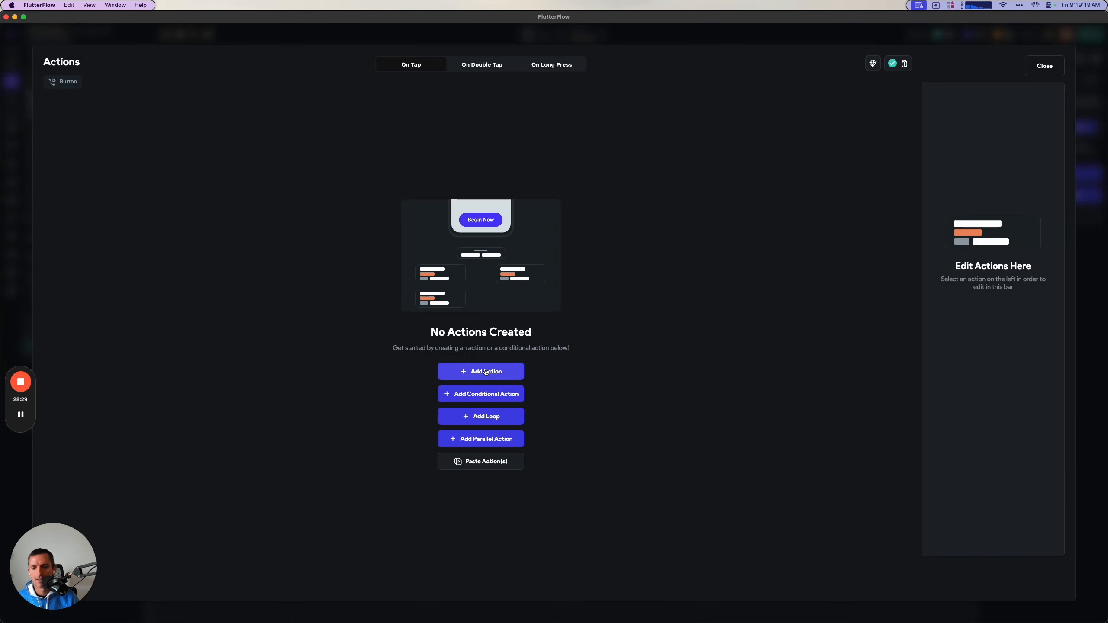
pyautogui.click(481, 371)
pyautogui.click(956, 152)
pyautogui.write('create')
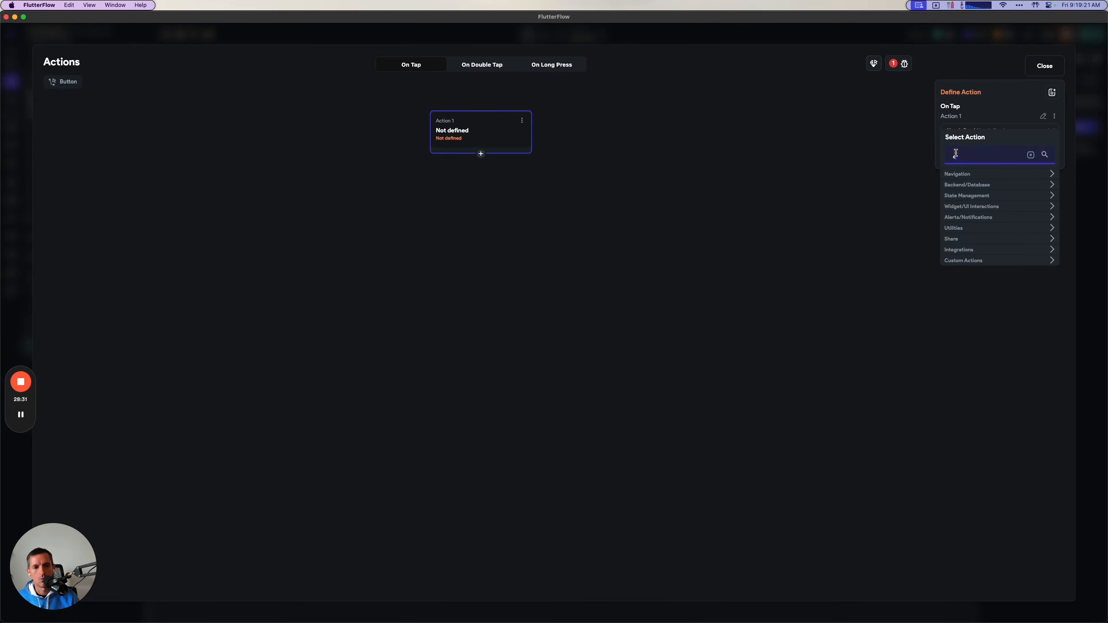
pyautogui.click(962, 255)
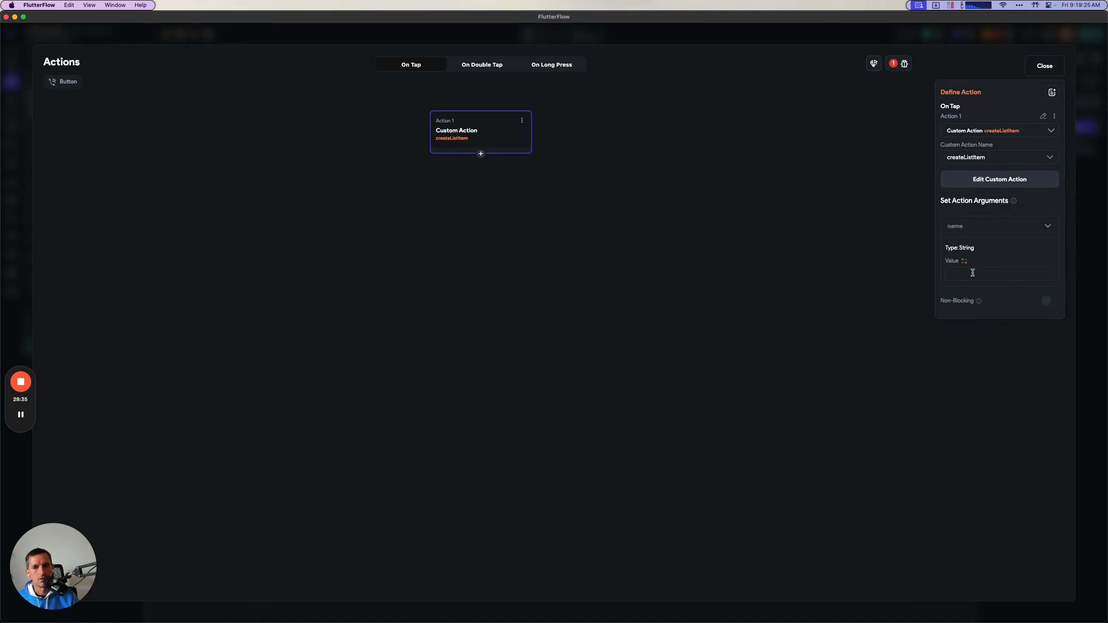
# Set the name argument of createListItem to the TextField's widget state.
pyautogui.click(964, 261)
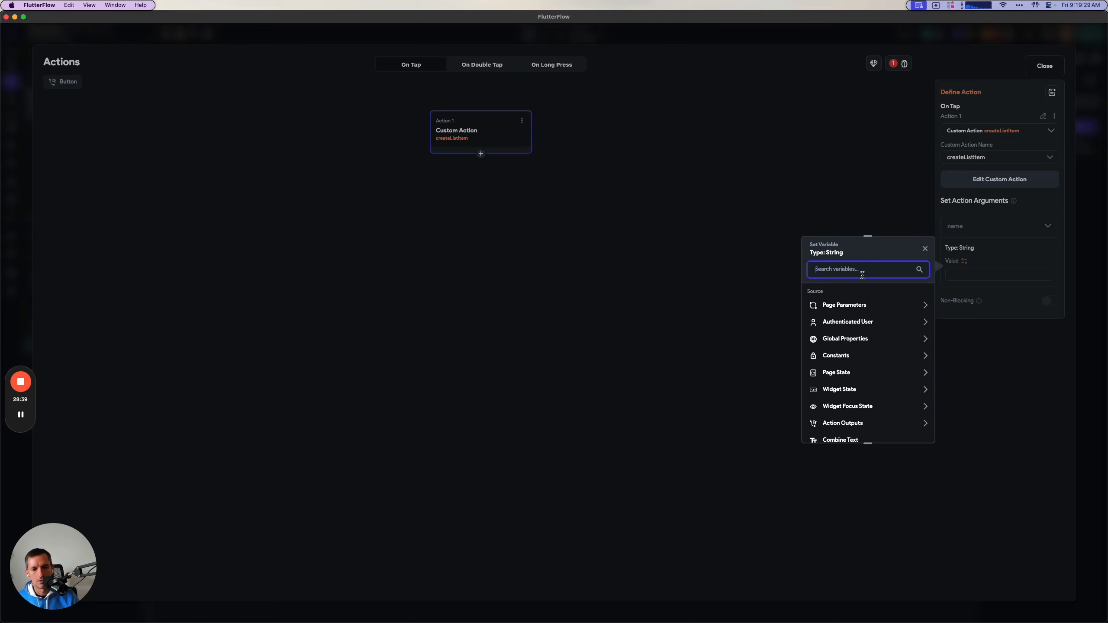
pyautogui.write('text')
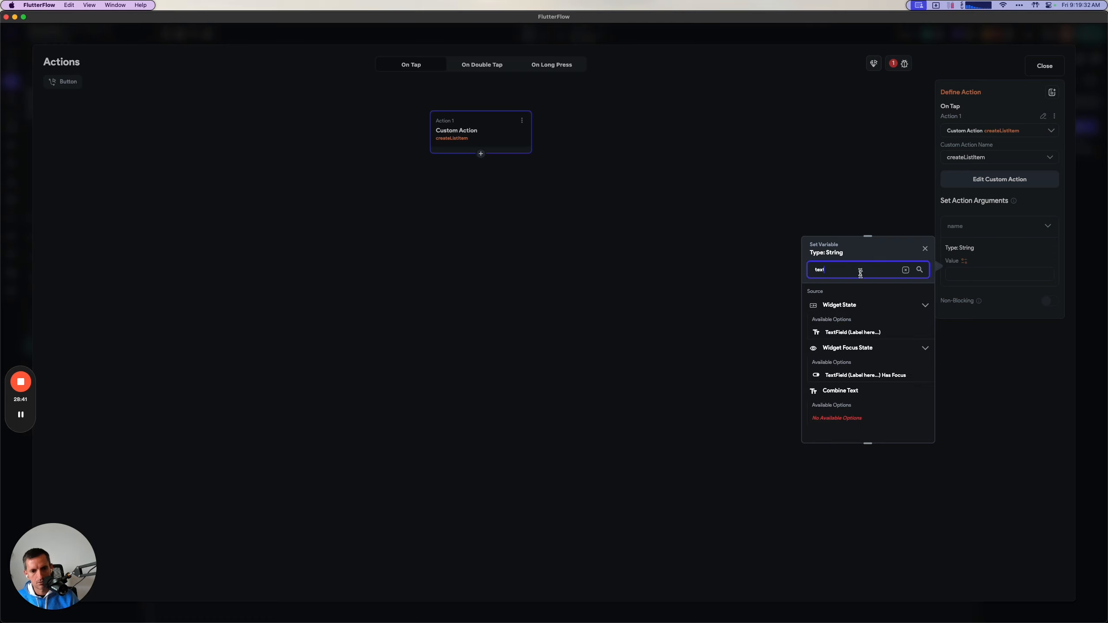
pyautogui.click(833, 330)
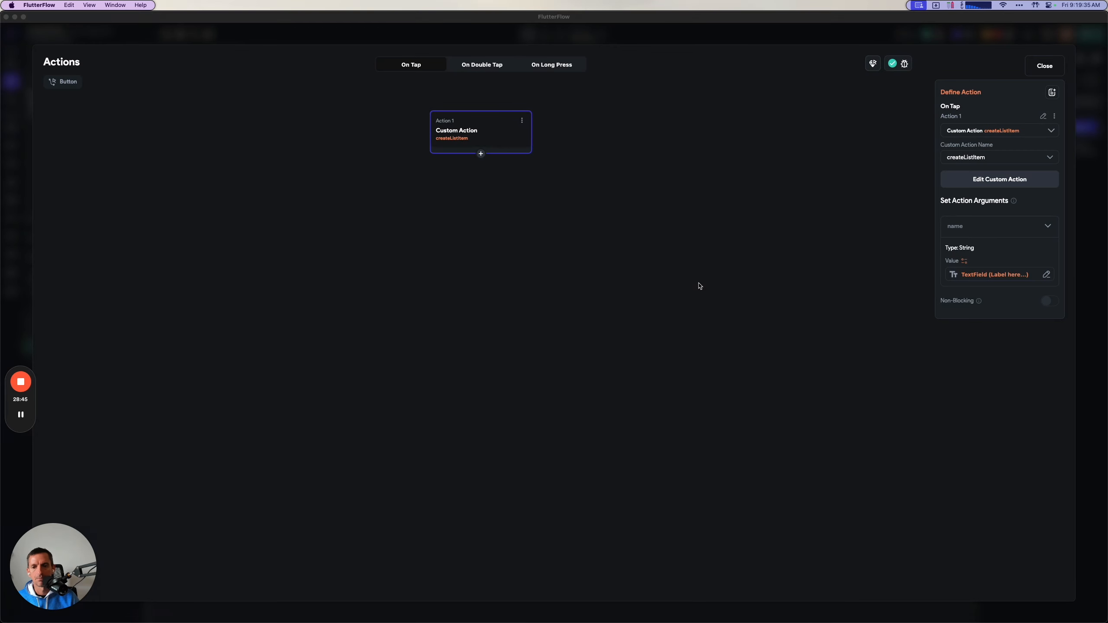
# Following the guide, chain a Clear Text Fields/Pin Codes action after createListItem and select TextField_1 as the field to clear.
pyautogui.press('super+Tab')
pyautogui.scroll(-1, 541, 373)
pyautogui.press('super+Tab')
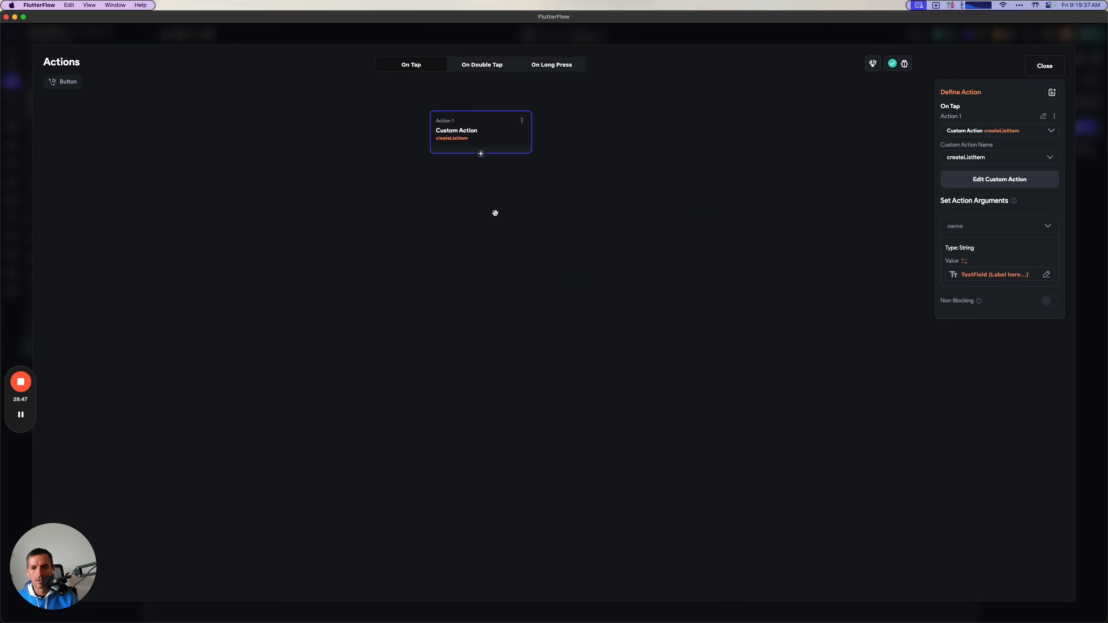
pyautogui.click(481, 153)
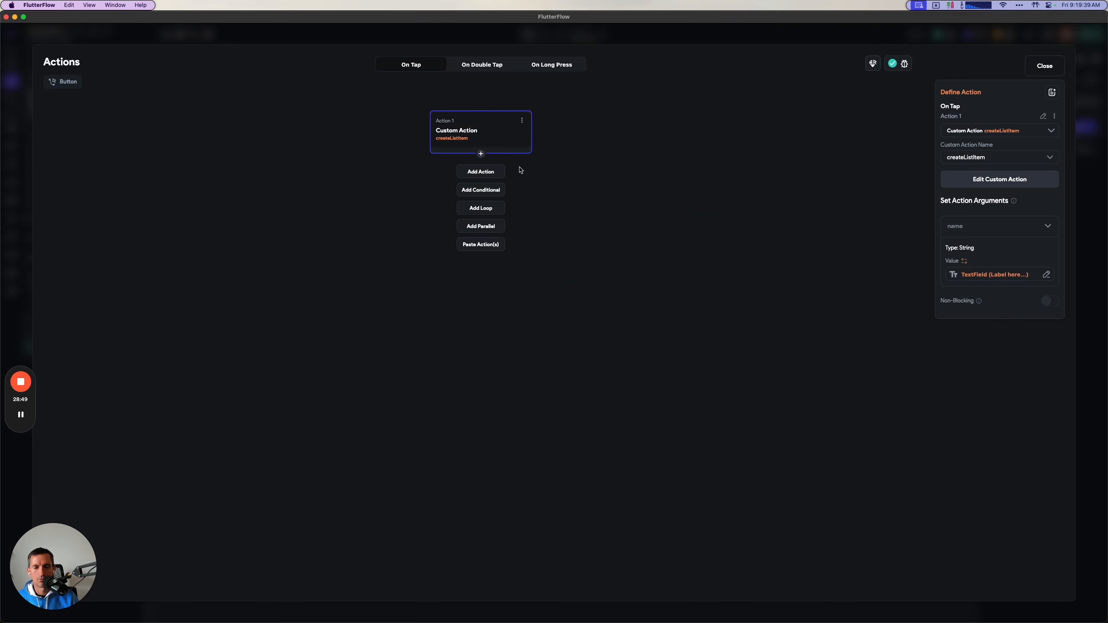
pyautogui.click(482, 171)
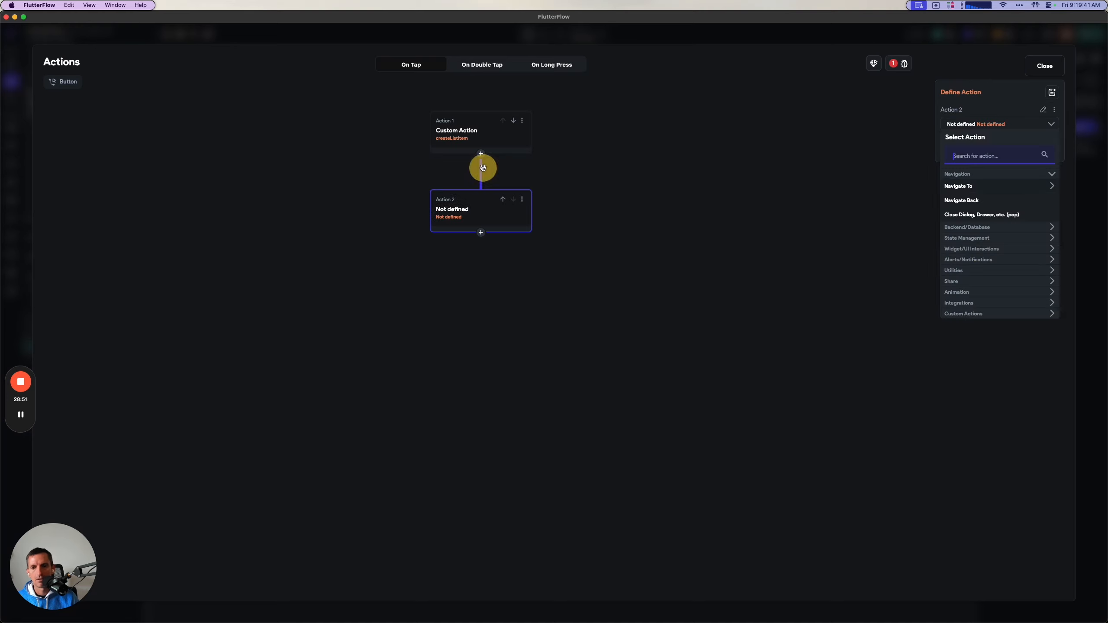
pyautogui.write('clear')
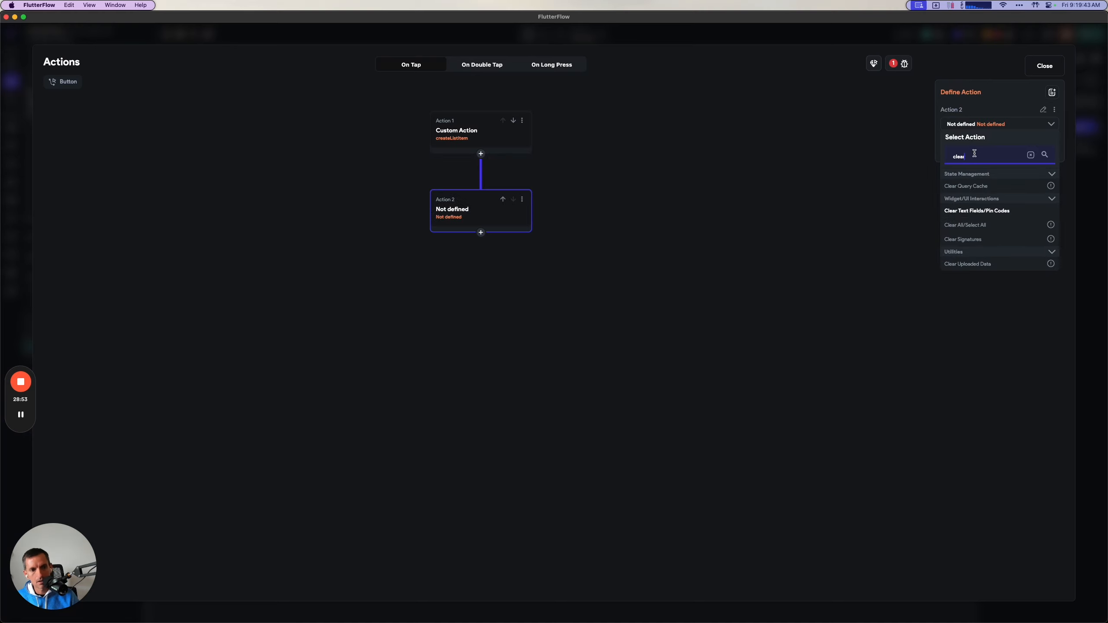
pyautogui.click(969, 211)
pyautogui.click(944, 153)
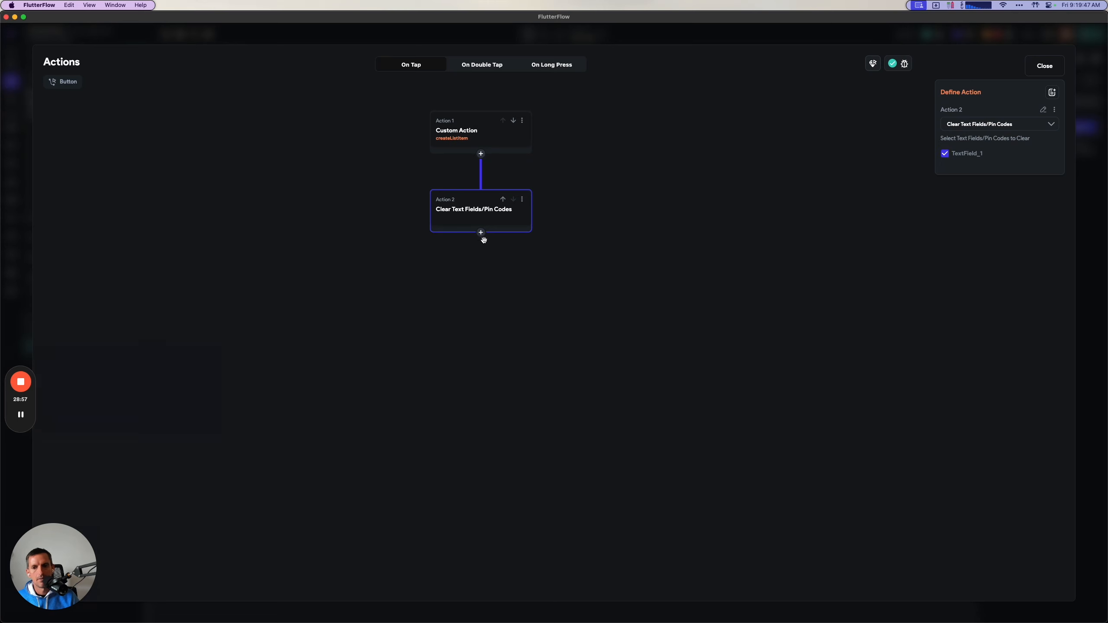
# Following the guide, chain an Update Page State action after the Clear Text Fields/Pin Codes action.
pyautogui.press('super+Tab')
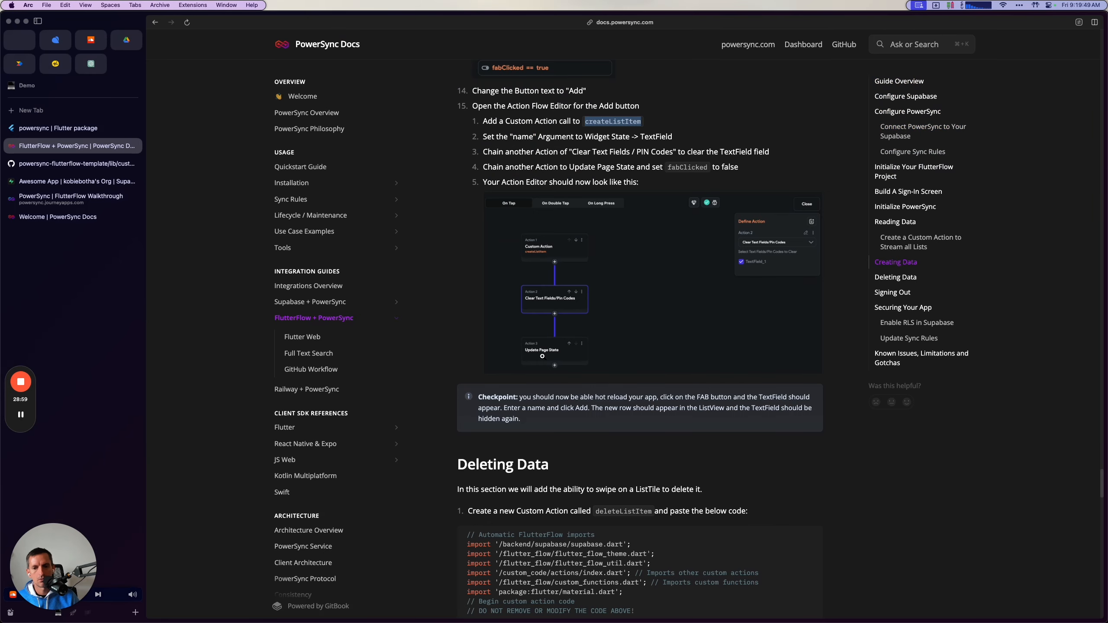
pyautogui.press('super+Tab')
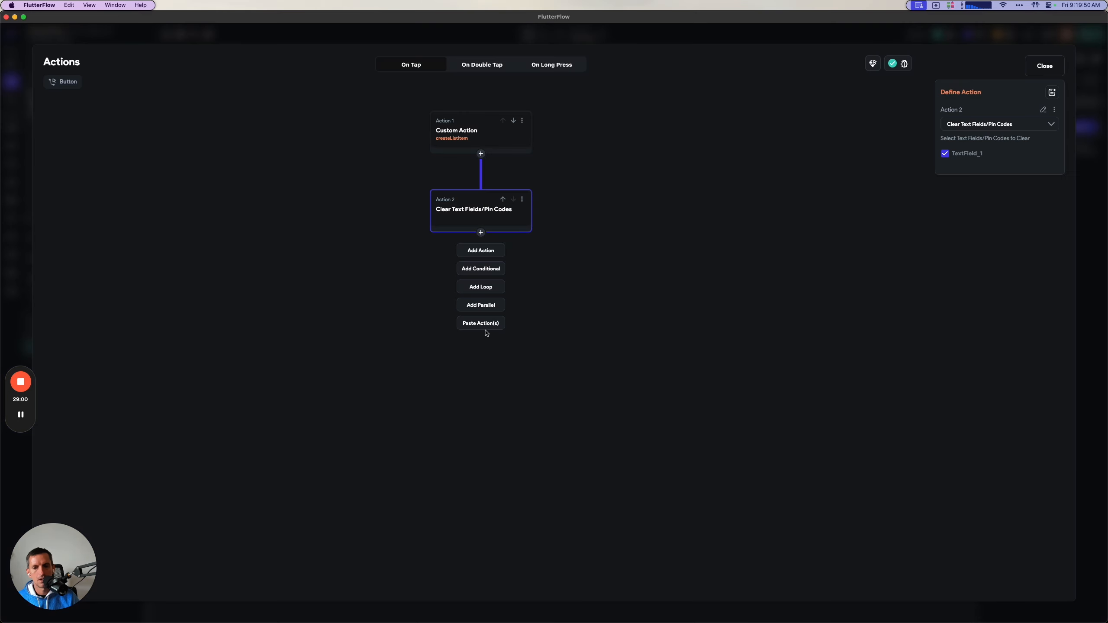
pyautogui.click(492, 255)
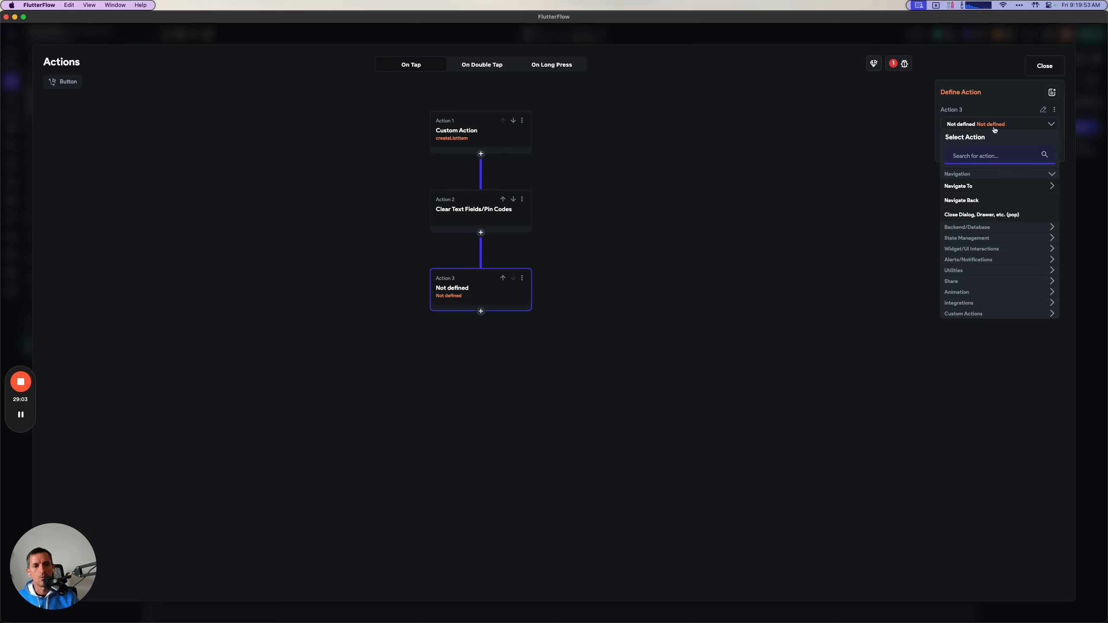
pyautogui.press('super+Tab')
pyautogui.press('super+Tab')
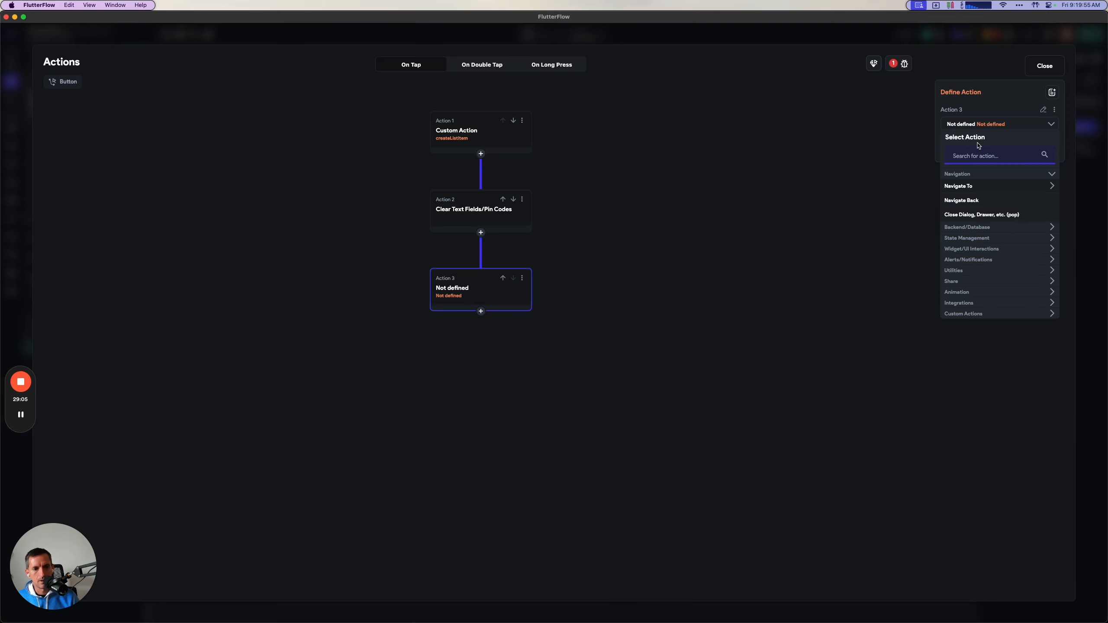
pyautogui.write('state')
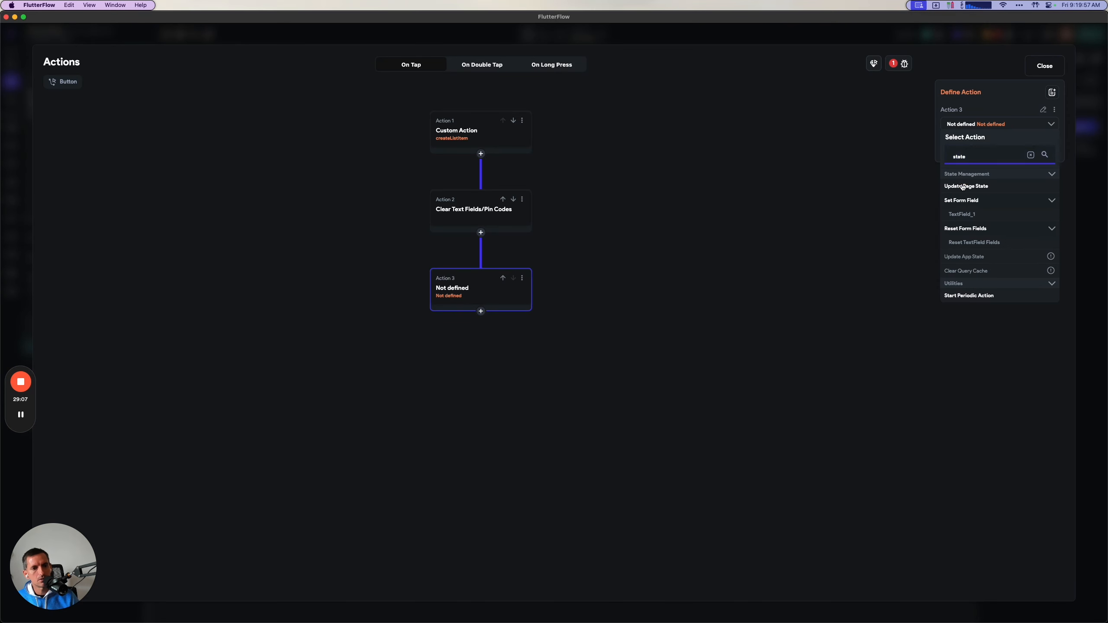
pyautogui.click(962, 187)
# Add the fabClicked field to the Update Page State action with Set Value set to False, and close the action flow editor.
pyautogui.click(1002, 160)
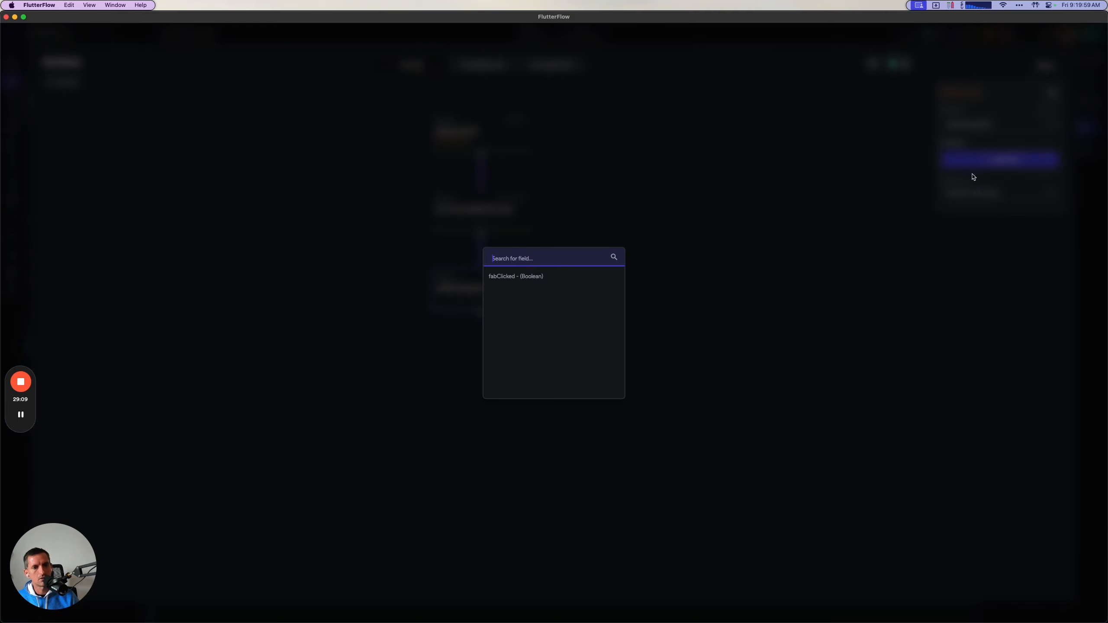
pyautogui.click(603, 276)
pyautogui.click(959, 197)
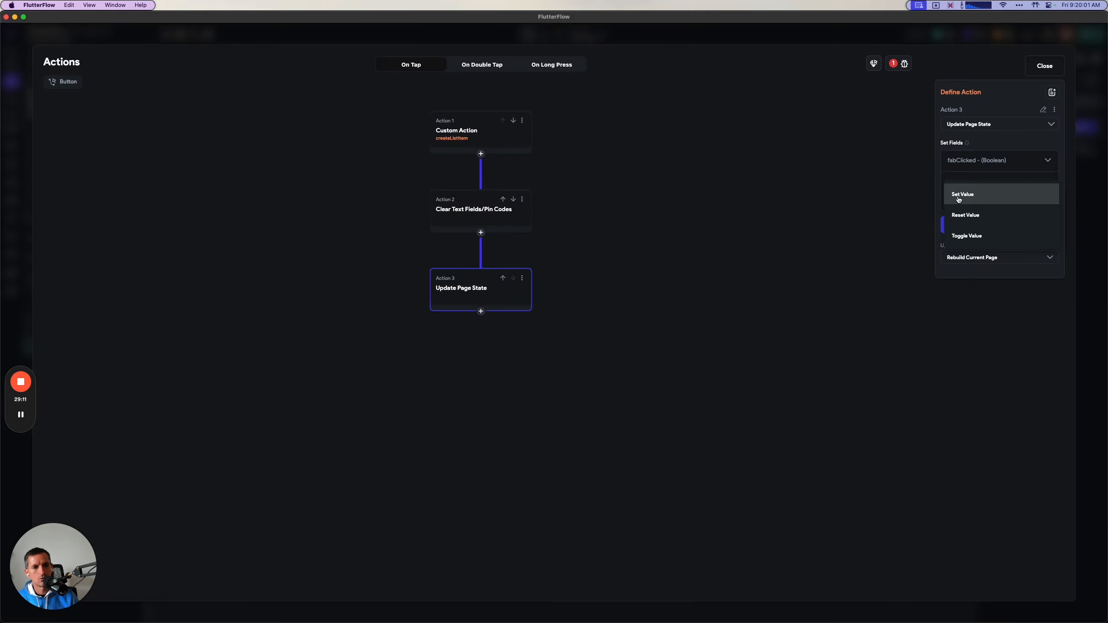
pyautogui.click(964, 194)
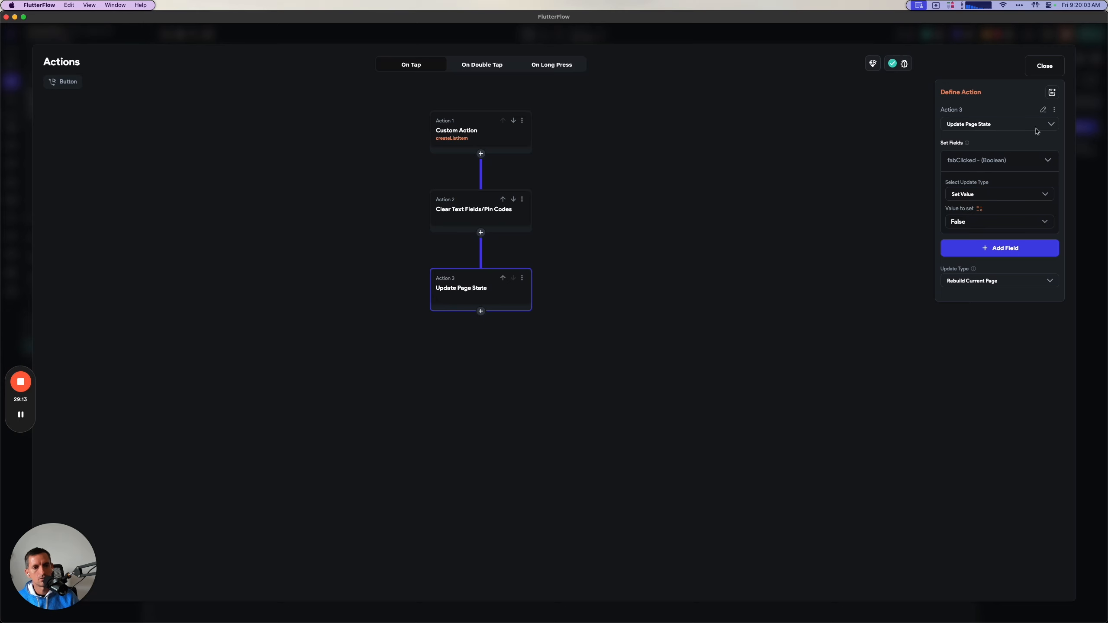
pyautogui.click(762, 245)
pyautogui.click(1044, 65)
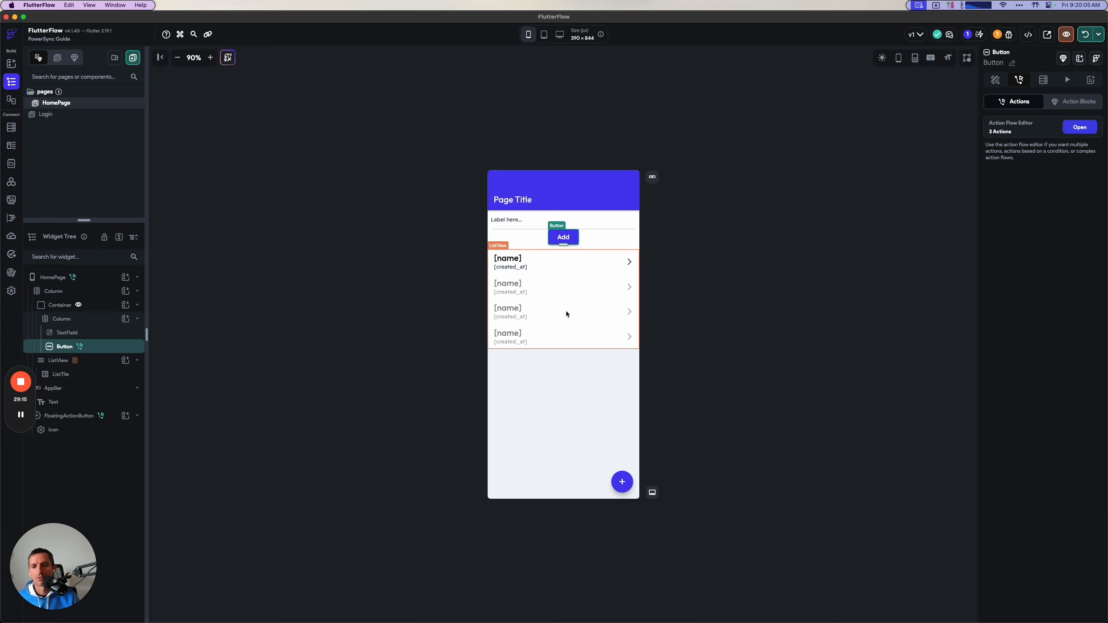
# Read the guide's checkpoint, bring up the iPhone 13 mini simulator beside FlutterFlow and hot restart the running app.
pyautogui.press('super+Tab')
pyautogui.scroll(-2, 785, 330)
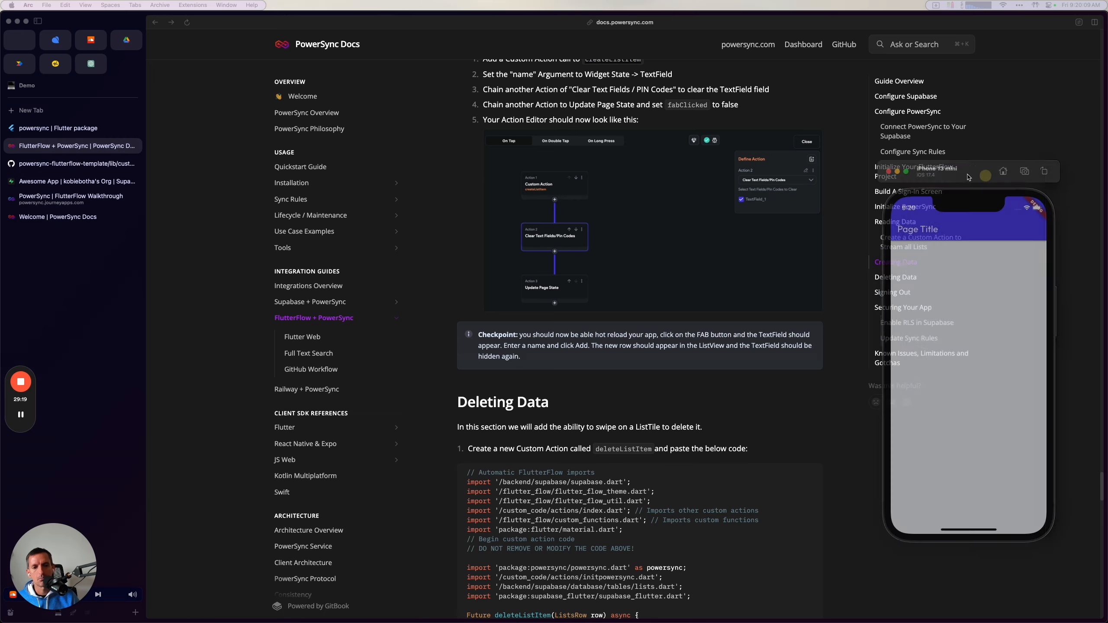
pyautogui.press('super+Tab')
pyautogui.press('Tab')
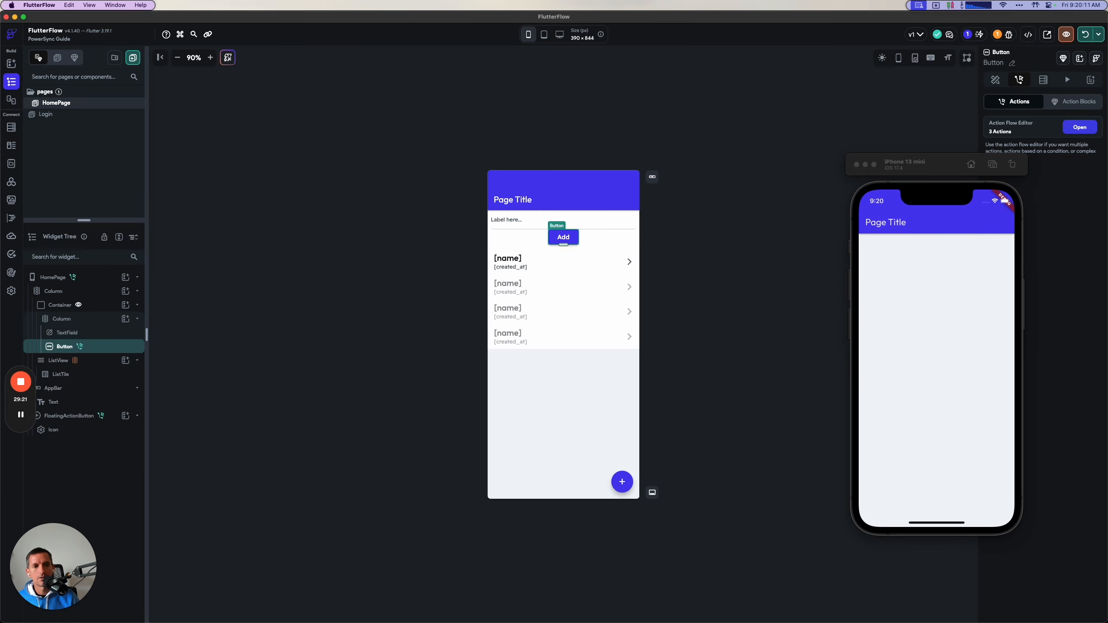
pyautogui.click(1097, 35)
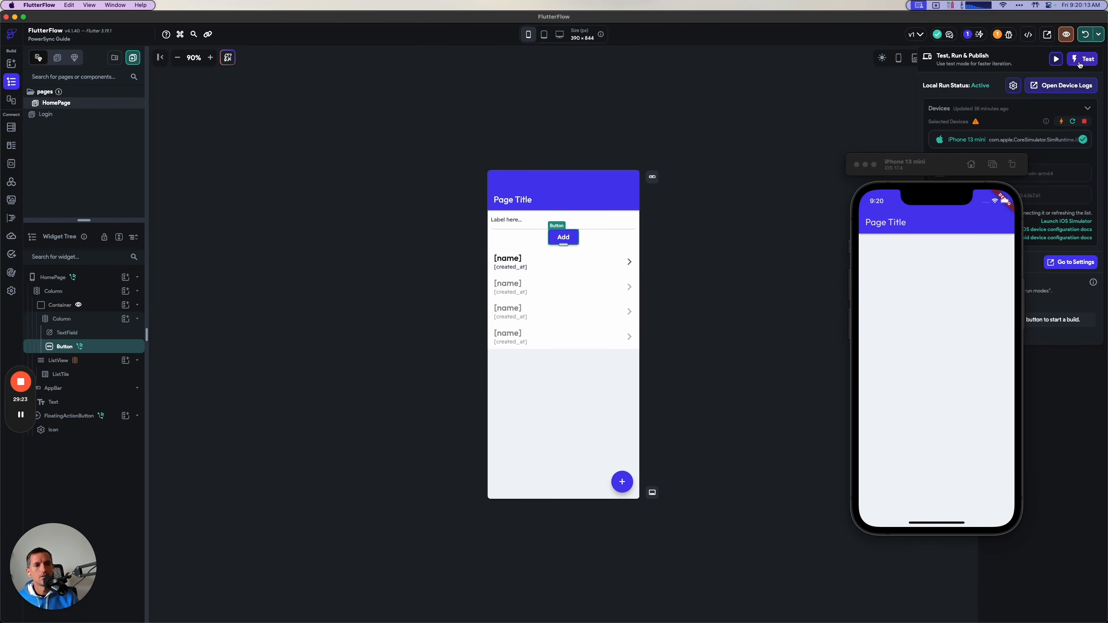
pyautogui.click(1073, 121)
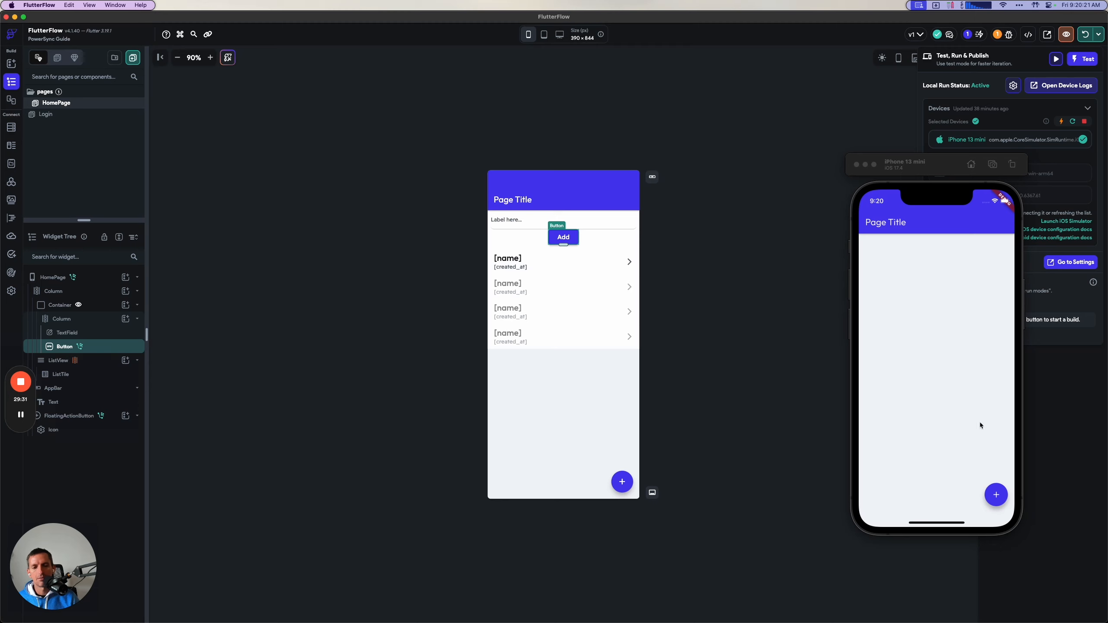
# In the simulator app, open the new item field and add a list item named "created locally".
pyautogui.click(995, 494)
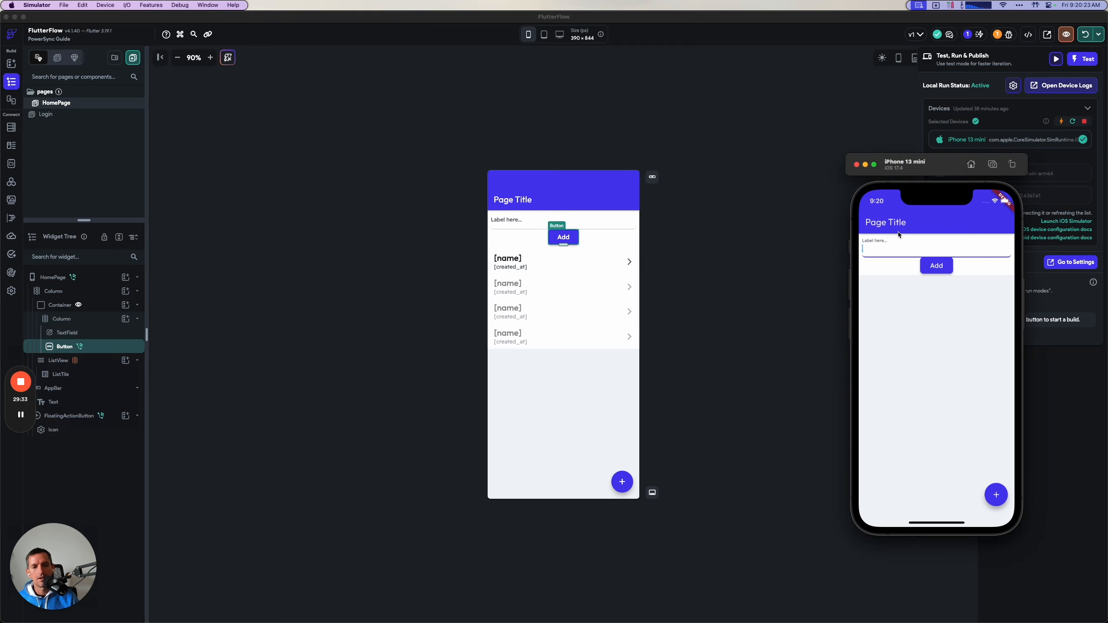
pyautogui.write('crea')
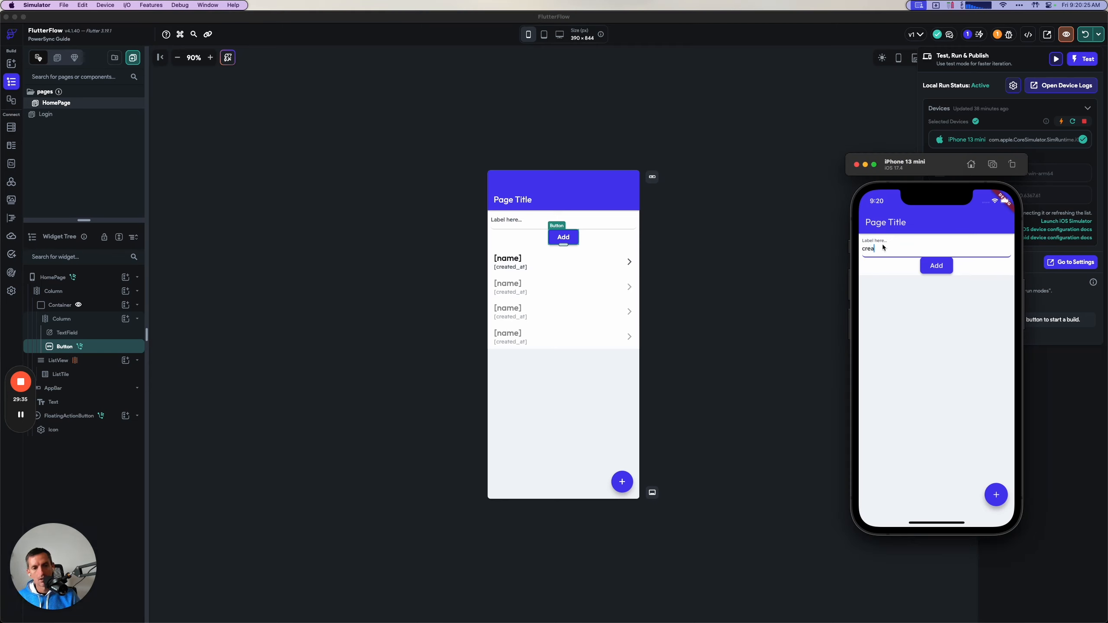
pyautogui.write('ted locally')
pyautogui.click(934, 272)
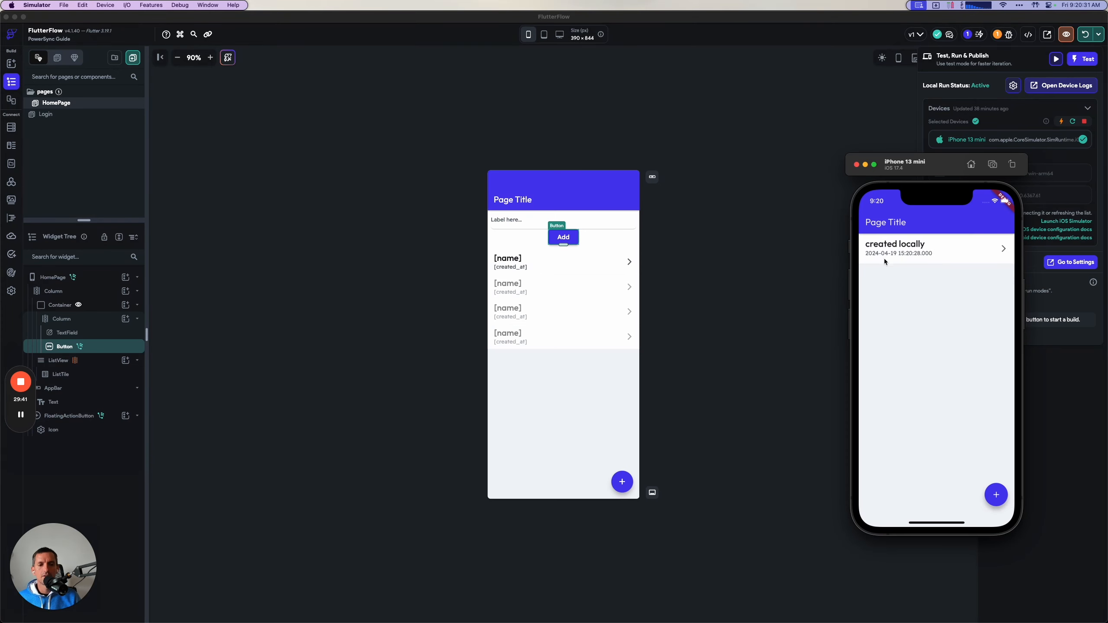
# Switch to Supabase and check the lists table for the "created locally" row against the simulator's list.
pyautogui.press('super+Tab')
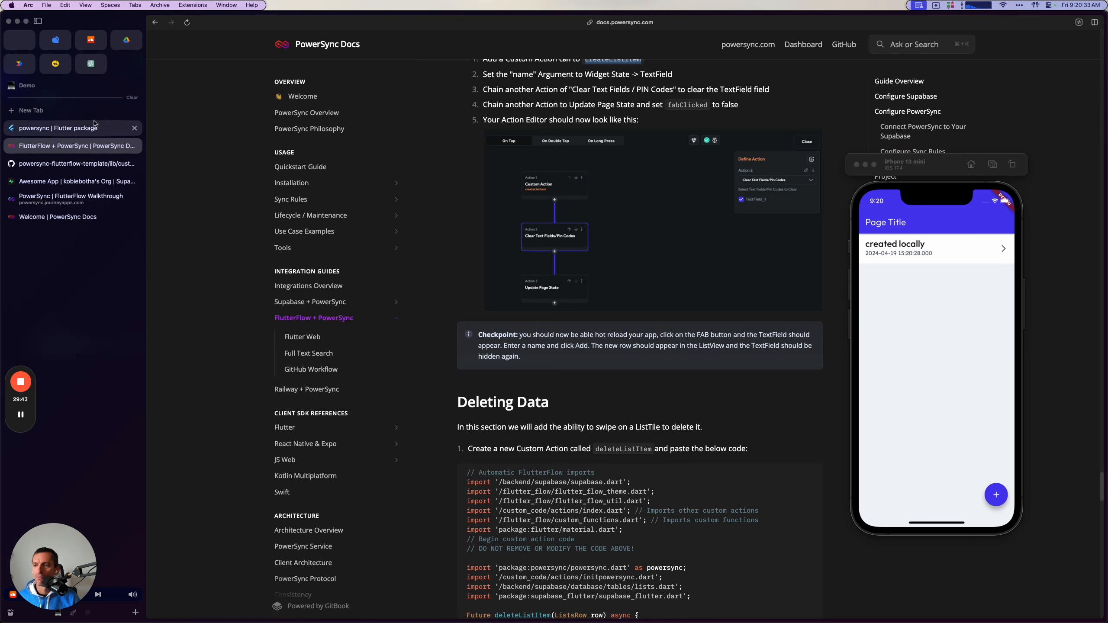
pyautogui.click(79, 180)
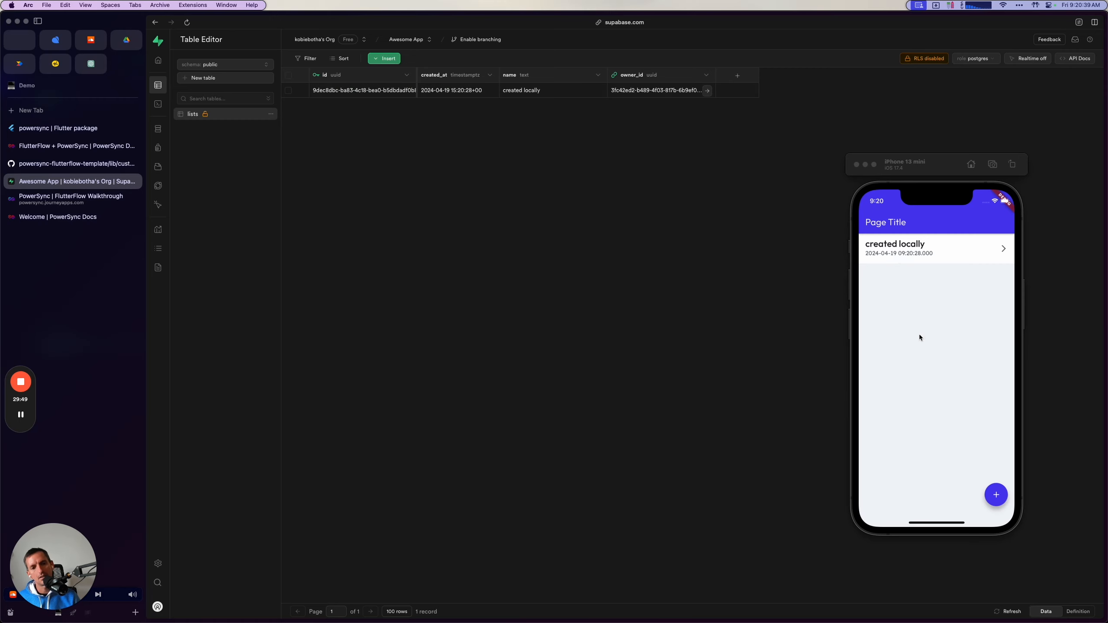
pyautogui.click(940, 174)
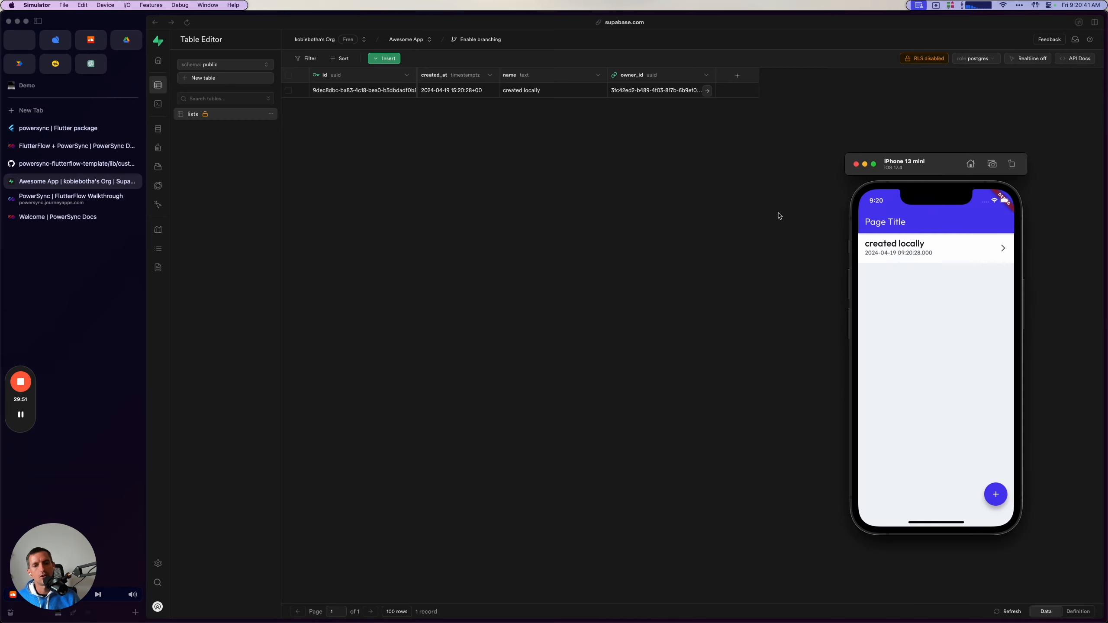
pyautogui.click(536, 89)
pyautogui.click(915, 166)
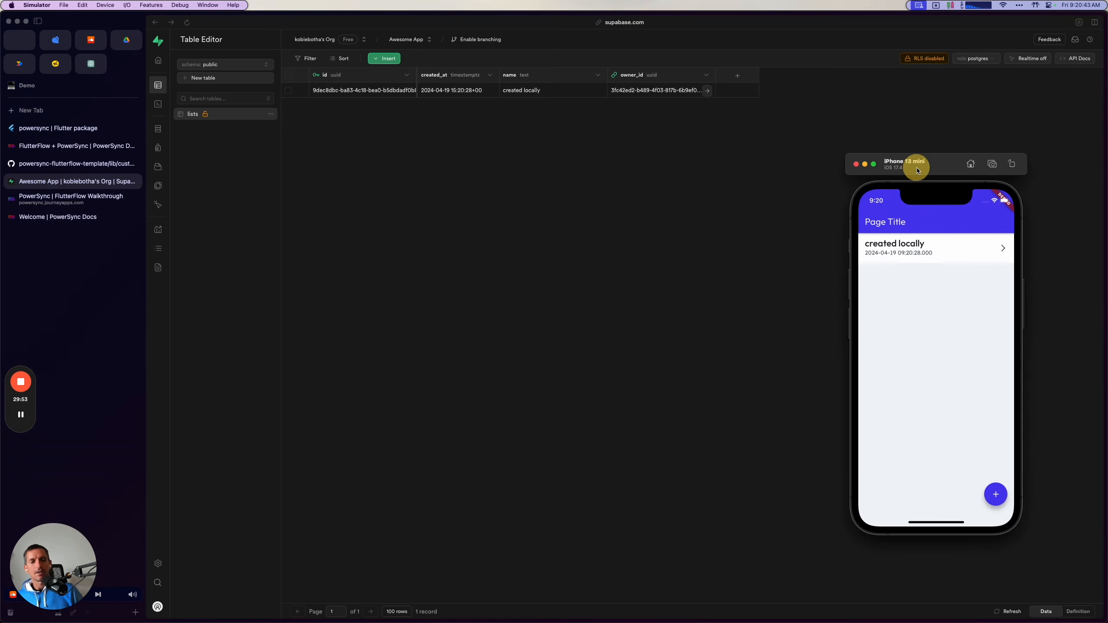
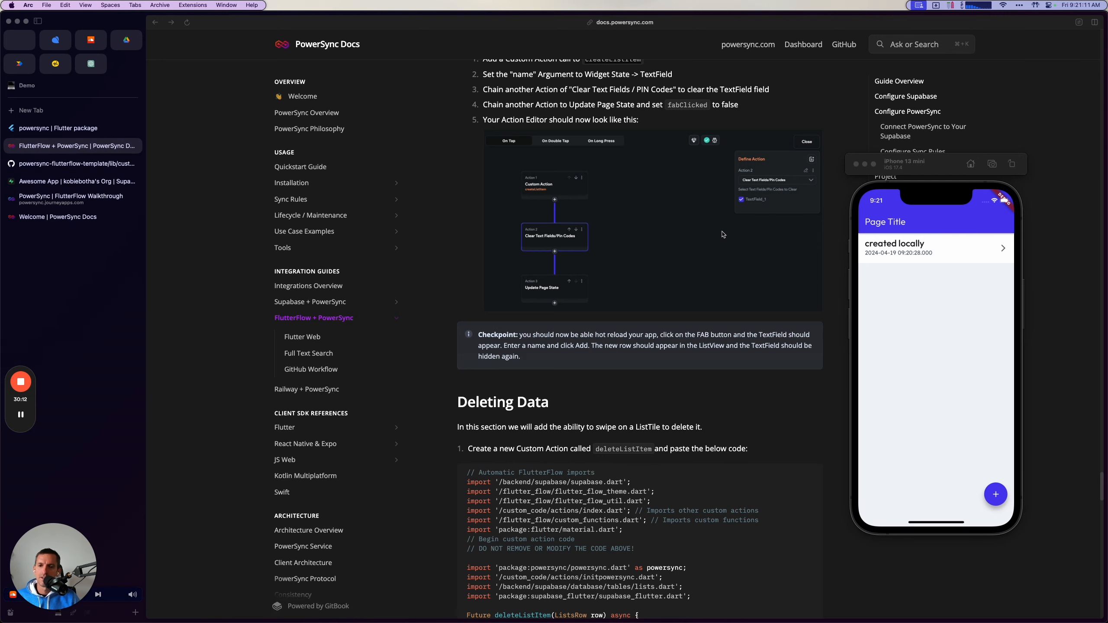
# Go to the guide's Deleting Data section and copy the deleteListItem custom action code.
pyautogui.scroll(-5, 676, 423)
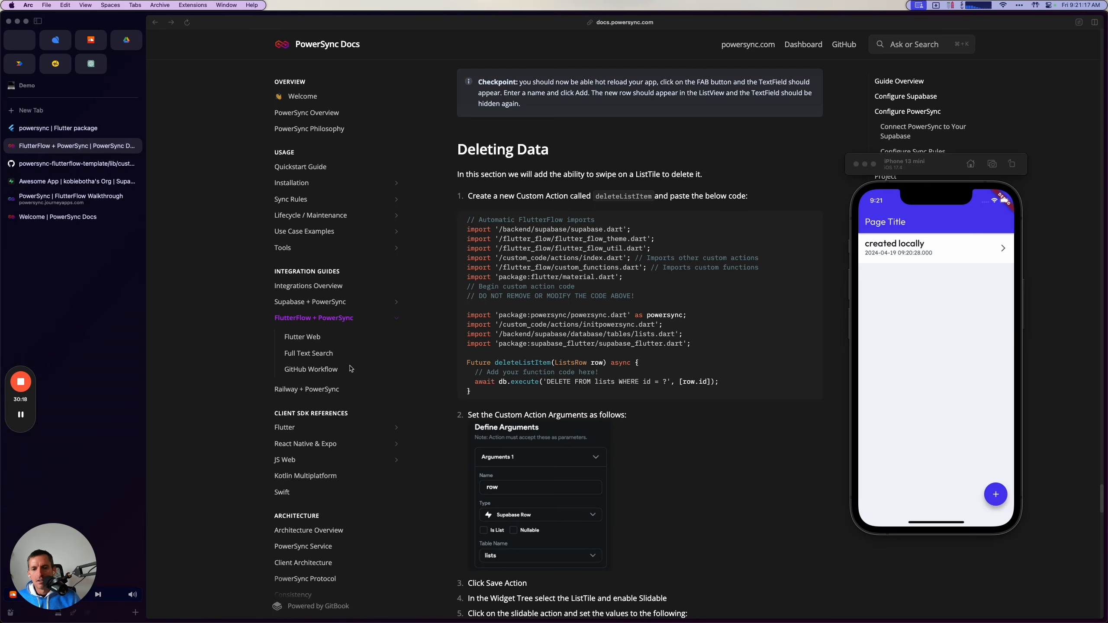
pyautogui.scroll(-1, 664, 369)
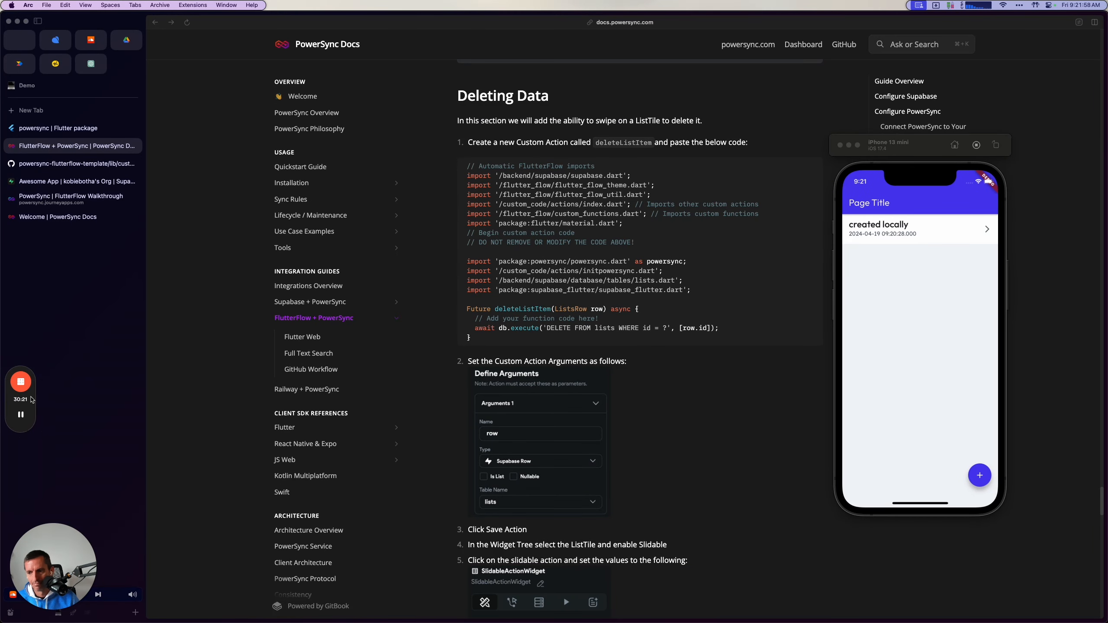
pyautogui.click(21, 414)
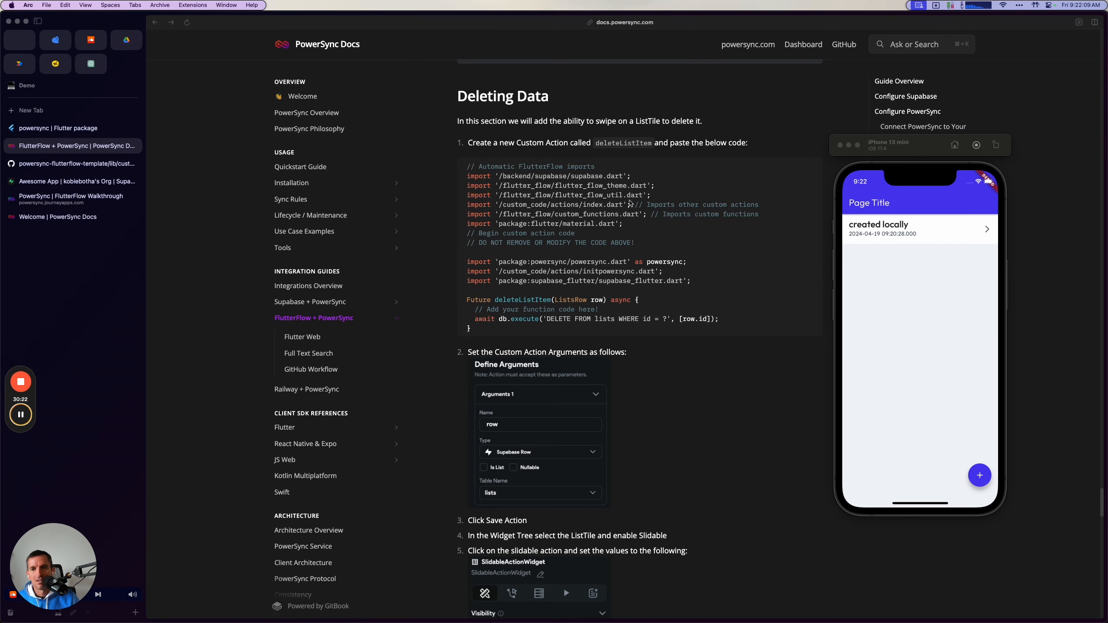
pyautogui.click(739, 166)
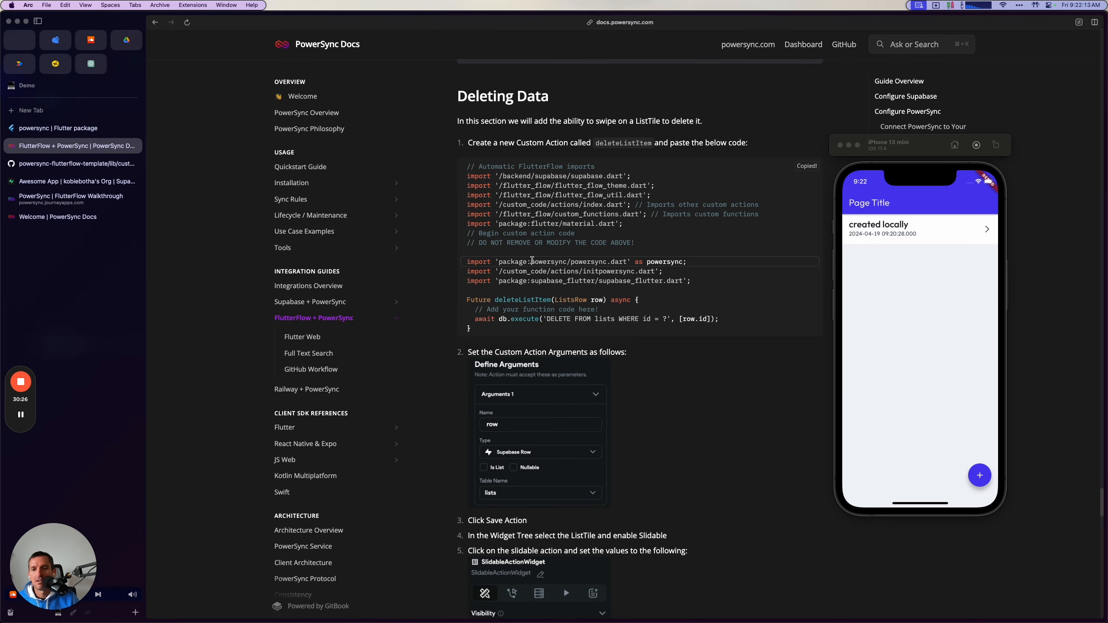
# Switch to FlutterFlow and create a new custom action named deleteListItem.
pyautogui.press('super+Tab')
pyautogui.click(258, 334)
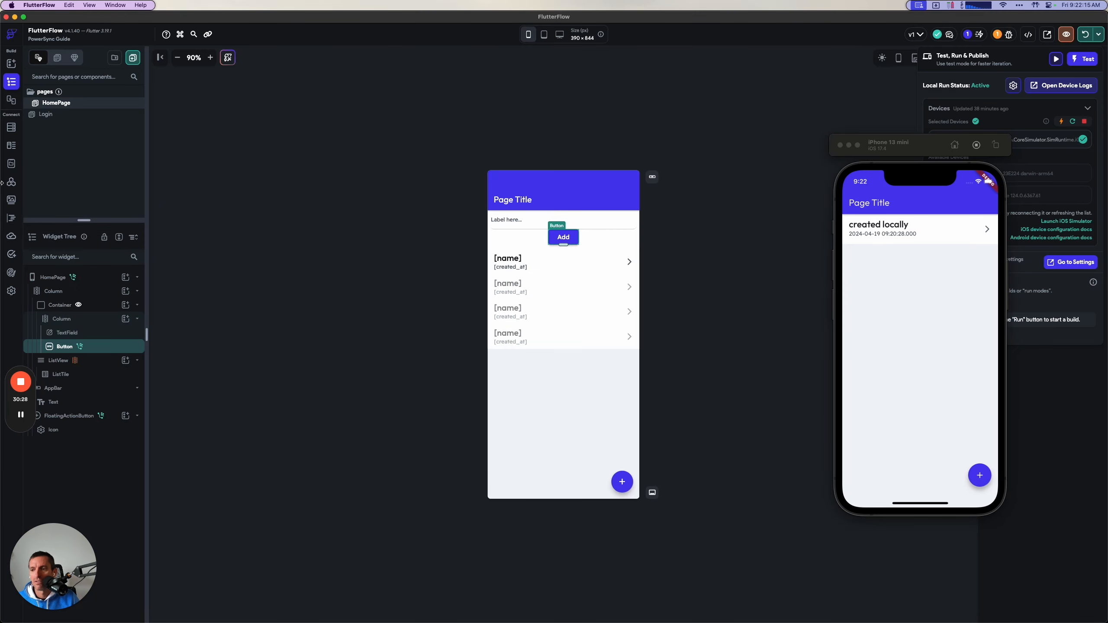
pyautogui.click(12, 219)
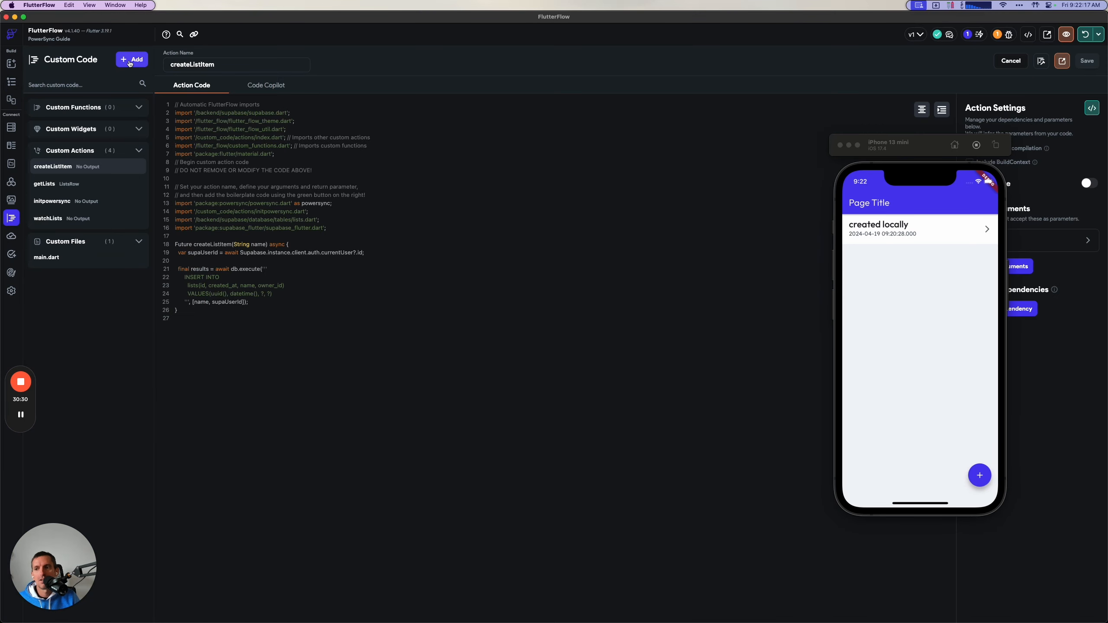
pyautogui.click(131, 61)
pyautogui.click(111, 116)
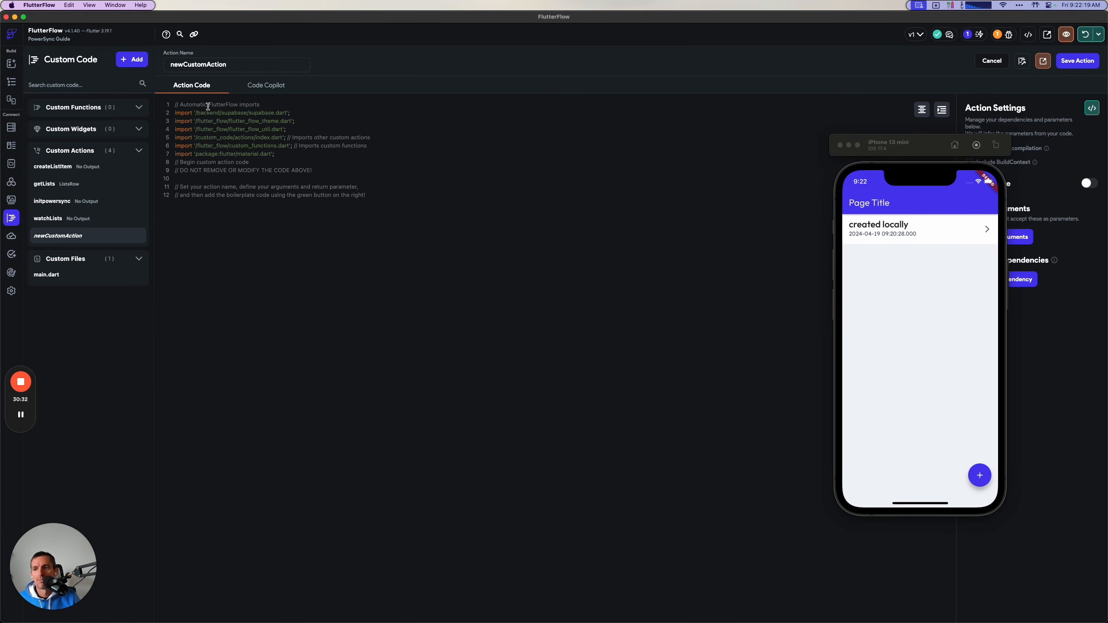
pyautogui.doubleClick(218, 65)
pyautogui.press('super+Tab')
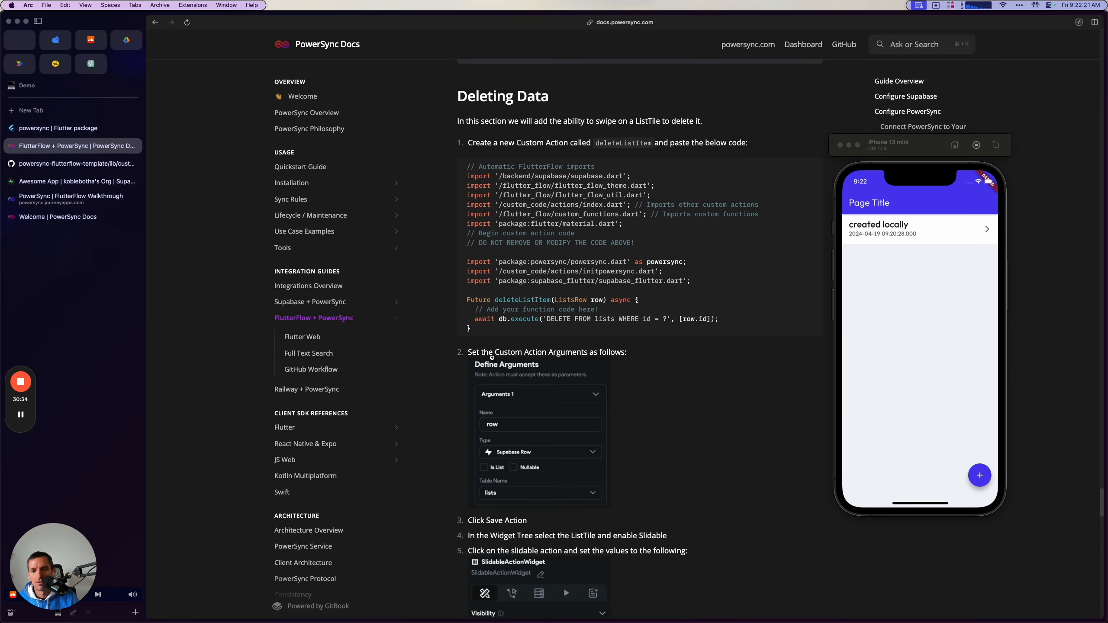
pyautogui.press('super+Tab')
pyautogui.write('de')
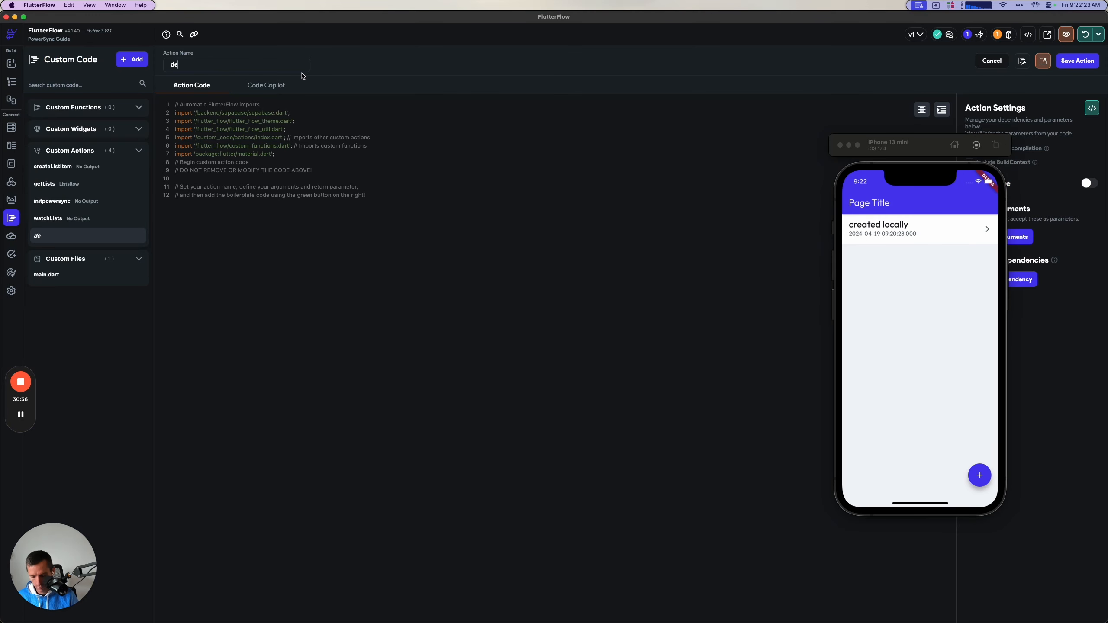
# Replace the deleteListItem boilerplate with the copied guide code, save the action and accept replacing its parameters with those from the code.
pyautogui.click(381, 197)
pyautogui.press('super+a')
pyautogui.write("// Automatic FlutterFlow imports import '/backend/supabase/supabase.dart'; import '/flutter_flow/flutter_flow_theme.dart'; import '/flutter_flow/flutter_flow_util.dart'; import '/custom_code/actions/index.dart'; // Imports other custom actions import '/flutter_flow/custom_functions.dart'; // Imports custom functions import 'package:flutter/material.dart'; // Begin custom action code // DO NOT REMOVE OR MODIFY THE CODE ABOVE!  import 'package:powersync/powersync.dart' as powersync; import '/custom_code/actions/initpowersync.dart'; import 'package:supabase_flutter/supabase_flutter.dart';  Future deleteListItem(ListsRow row) async {   // Add your function code here!   await db.execute('DELETE FROM lists WHERE id = ?', [row.id]); }")
pyautogui.click(1064, 62)
pyautogui.click(609, 365)
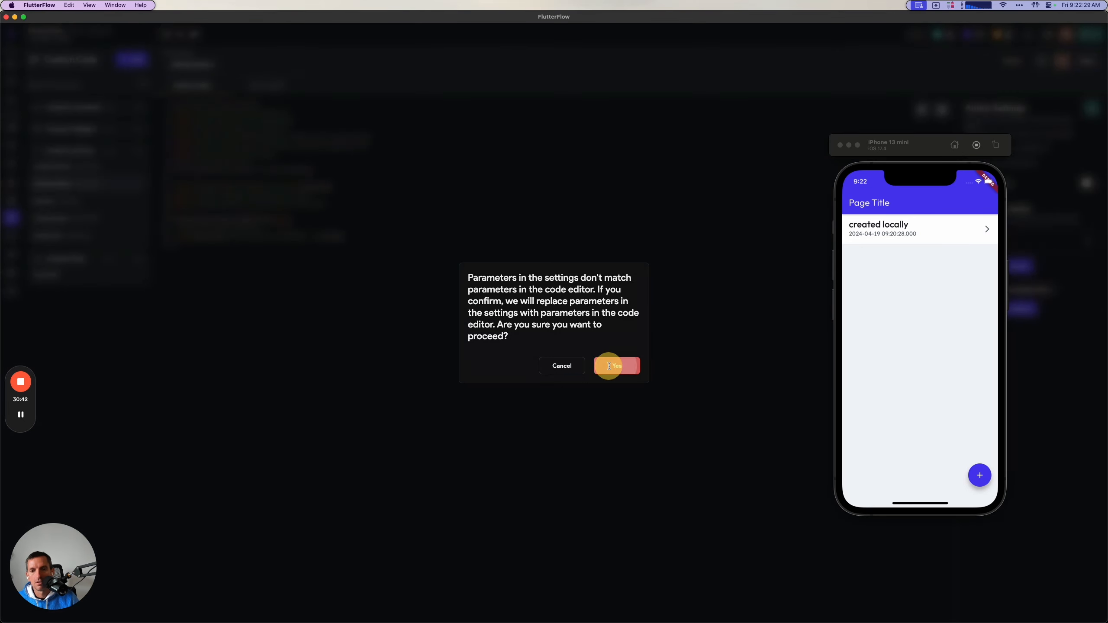
# Review the guide's argument and slidable instructions, and check the ListsRow row parameter in the deleteListItem code.
pyautogui.press('super+Tab')
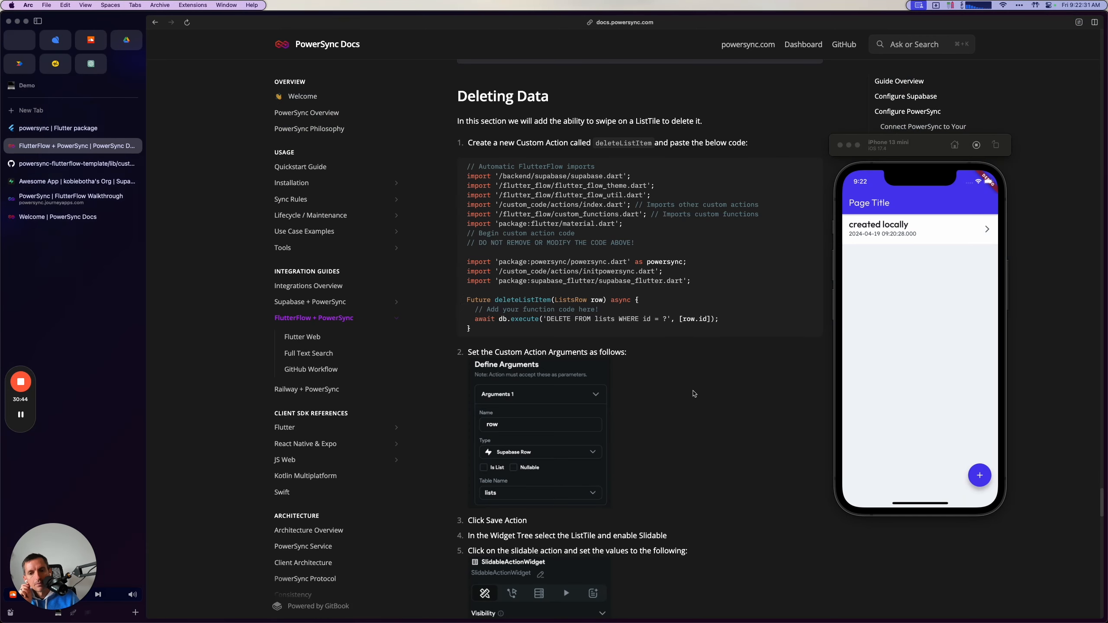
pyautogui.scroll(-3, 686, 413)
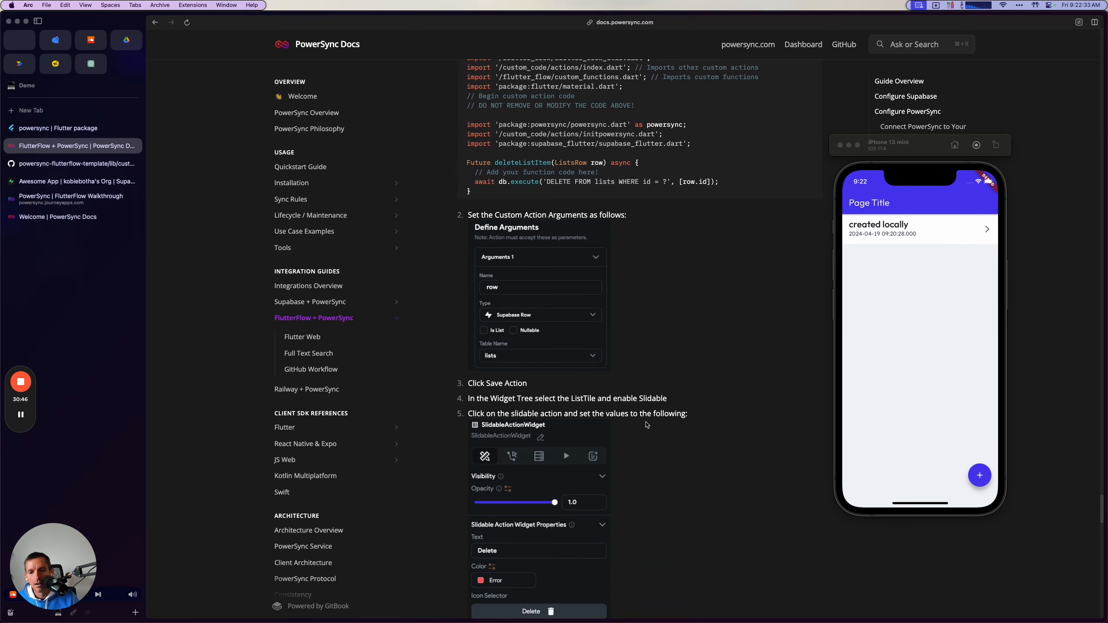
pyautogui.scroll(-2, 627, 436)
pyautogui.press('super+Tab')
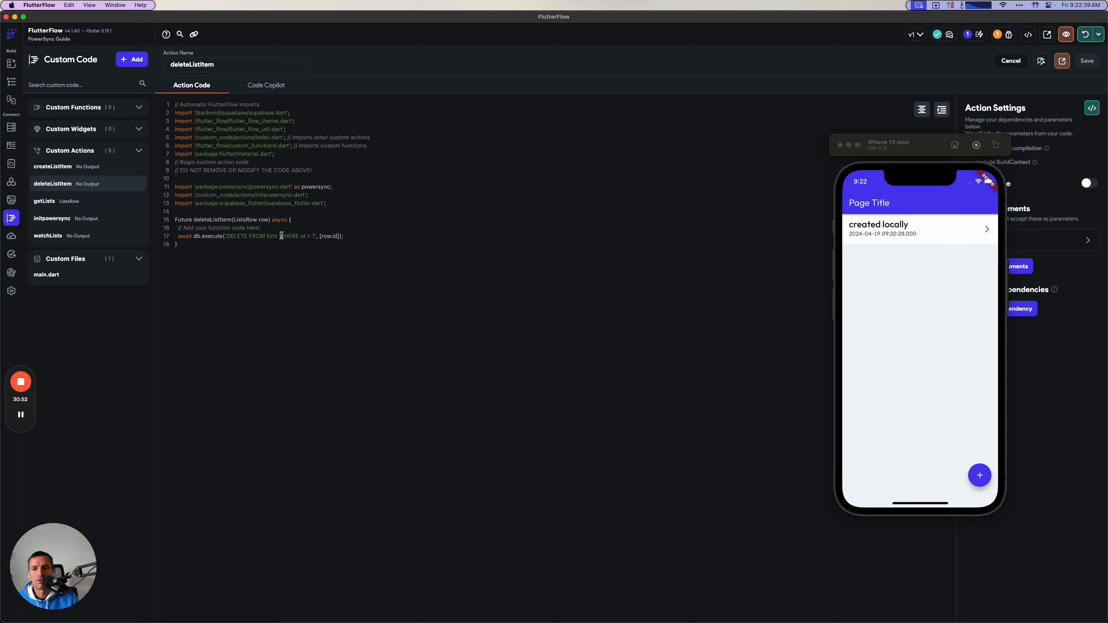
pyautogui.moveTo(235, 218); pyautogui.dragTo(261, 220)
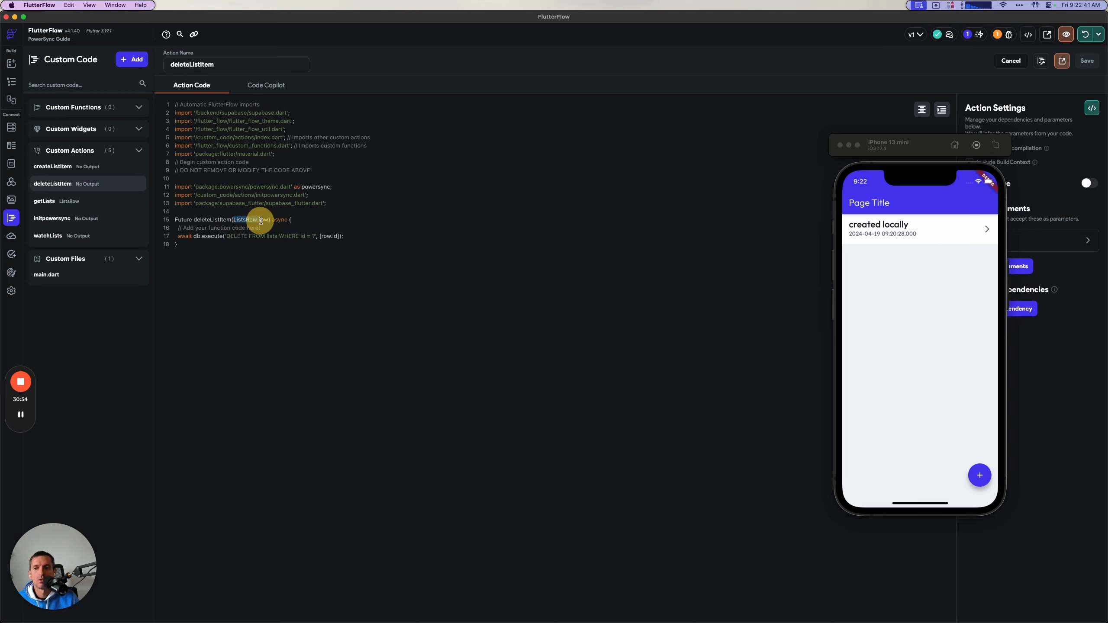
pyautogui.click(262, 220)
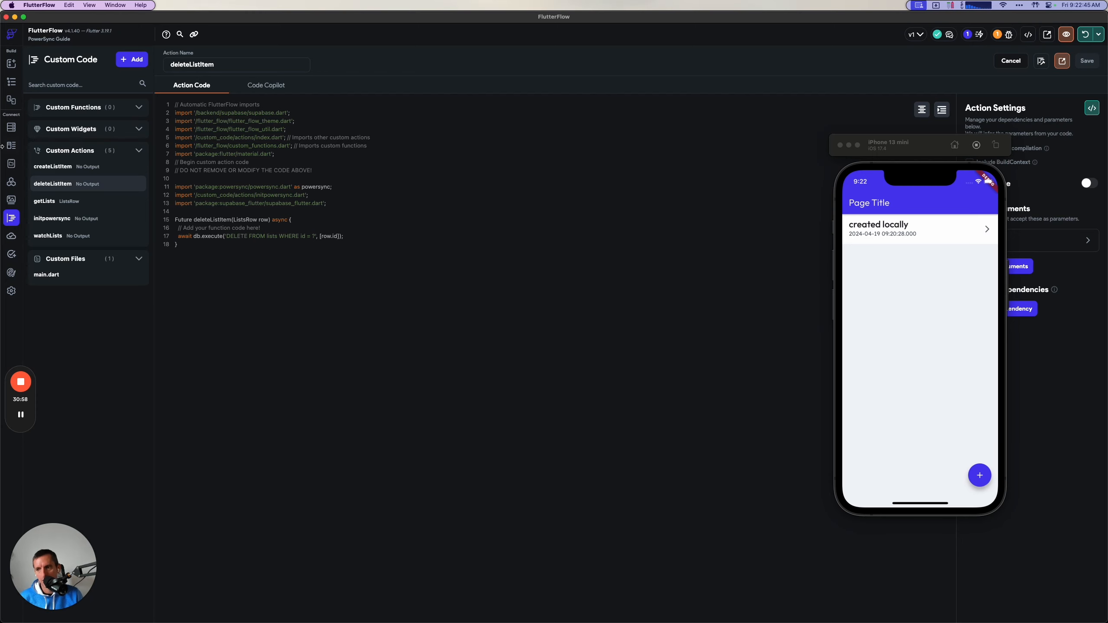
# Select the ListTile on HomePage, enable its Slidable property and open the slidable.
pyautogui.click(11, 82)
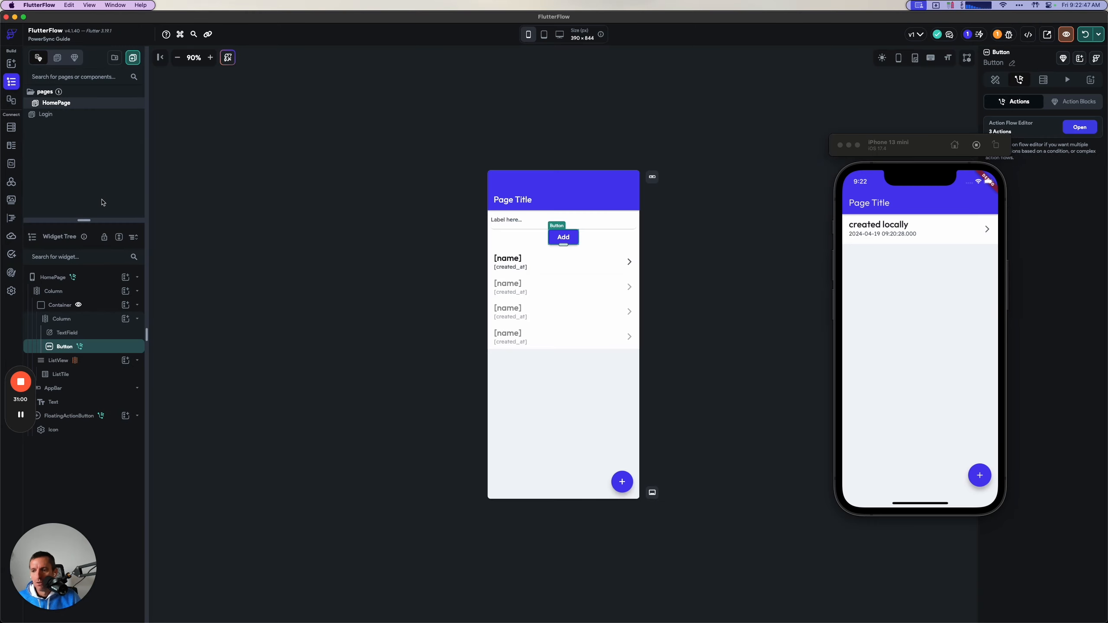
pyautogui.click(576, 262)
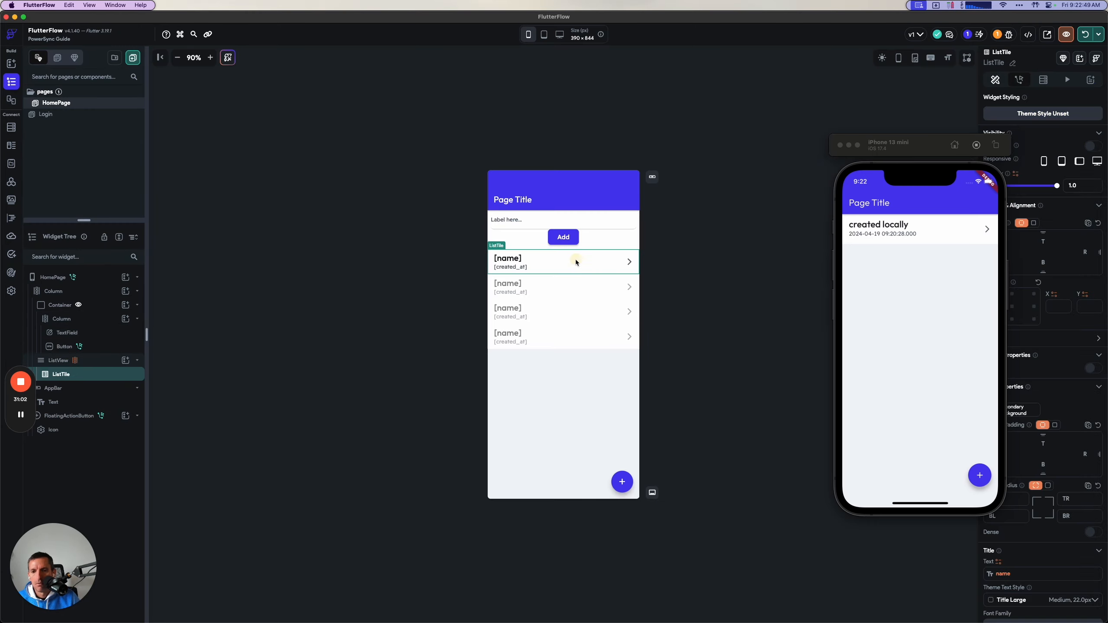
pyautogui.moveTo(922, 145); pyautogui.dragTo(768, 169)
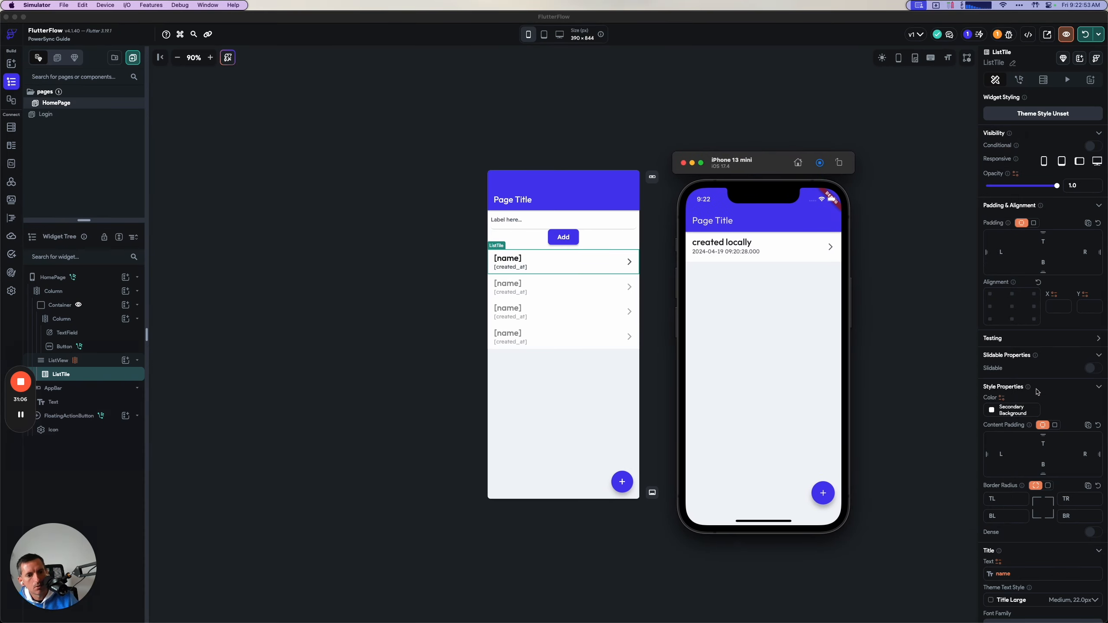
pyautogui.click(1085, 369)
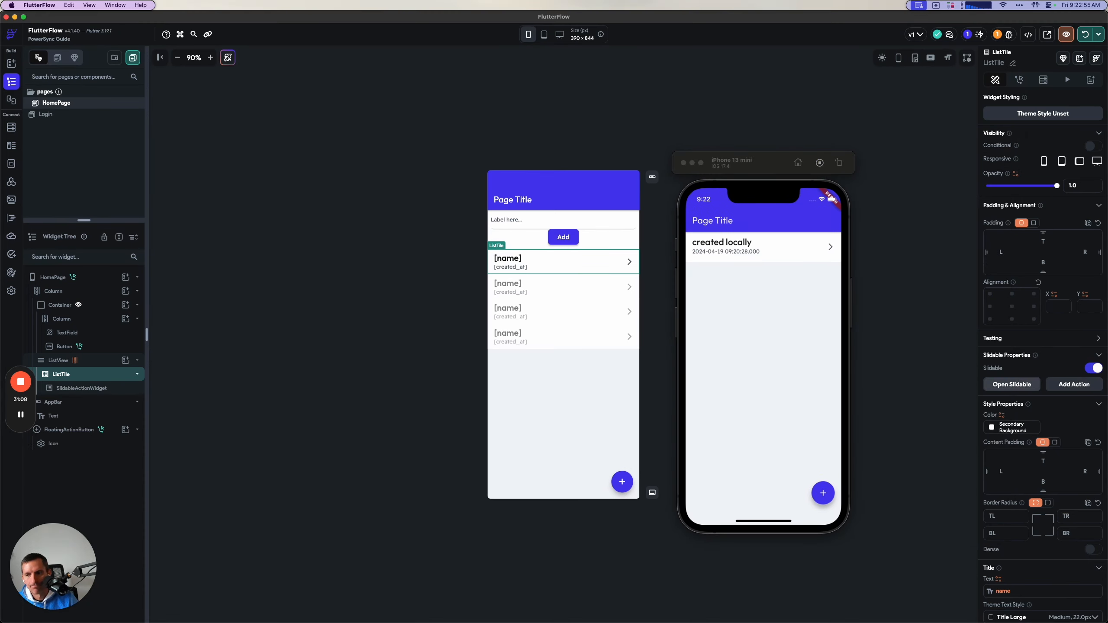
pyautogui.click(1012, 384)
# Set the SlidableActionWidget's colour to the Error theme colour.
pyautogui.click(613, 262)
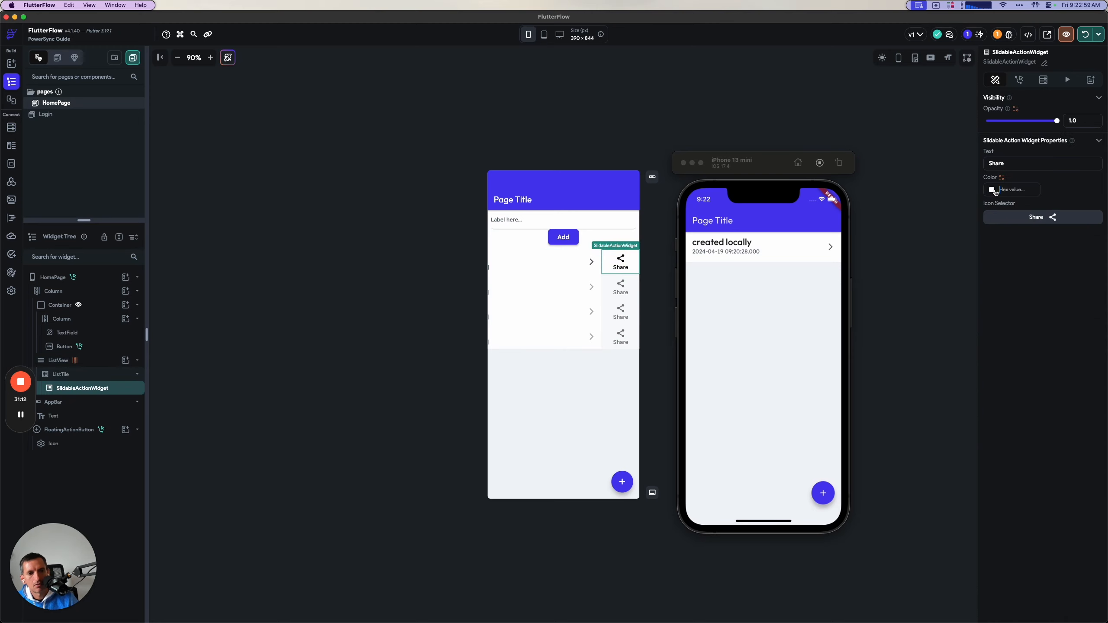
pyautogui.click(1012, 189)
pyautogui.scroll(-5, 916, 325)
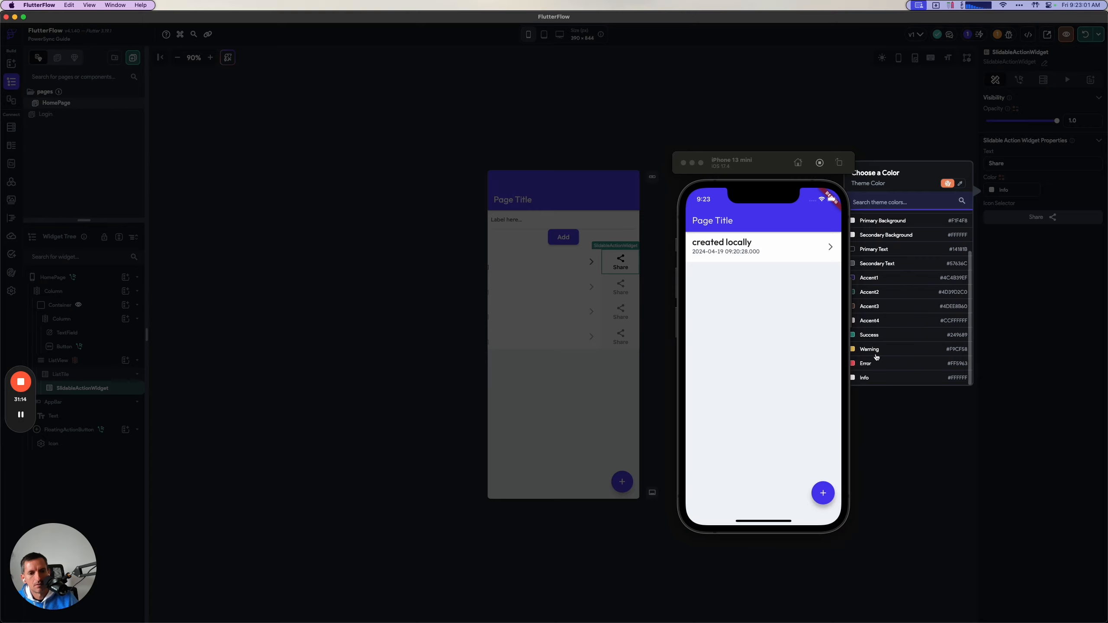
pyautogui.click(871, 362)
# Give the SlidableActionWidget the Material delete trash-can icon and set its text to Delete.
pyautogui.click(1018, 217)
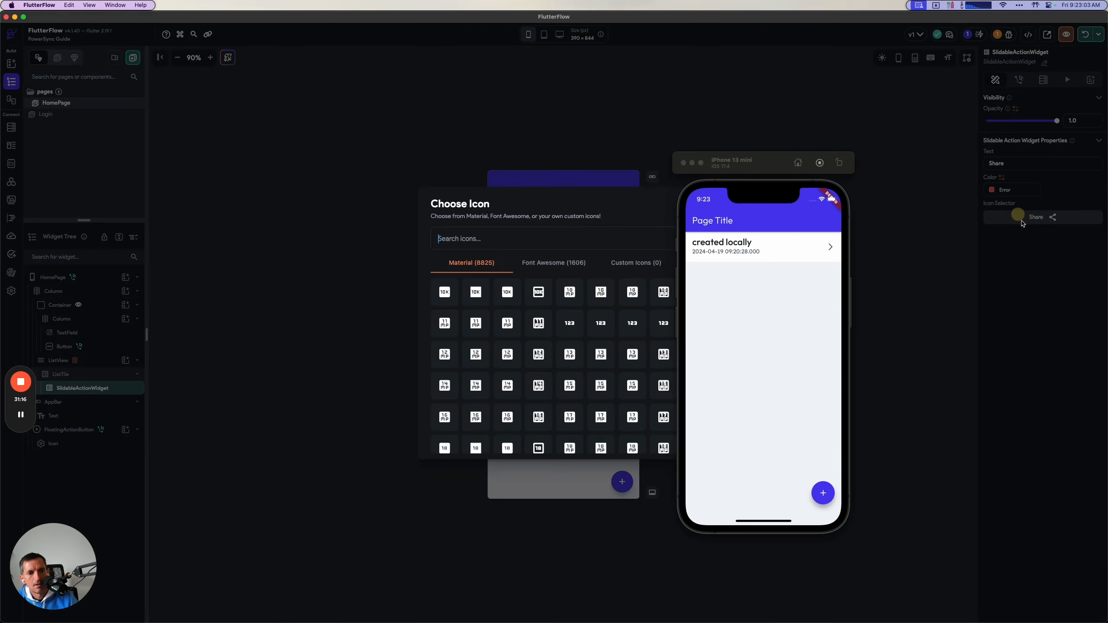
pyautogui.click(540, 228)
pyautogui.write('trash')
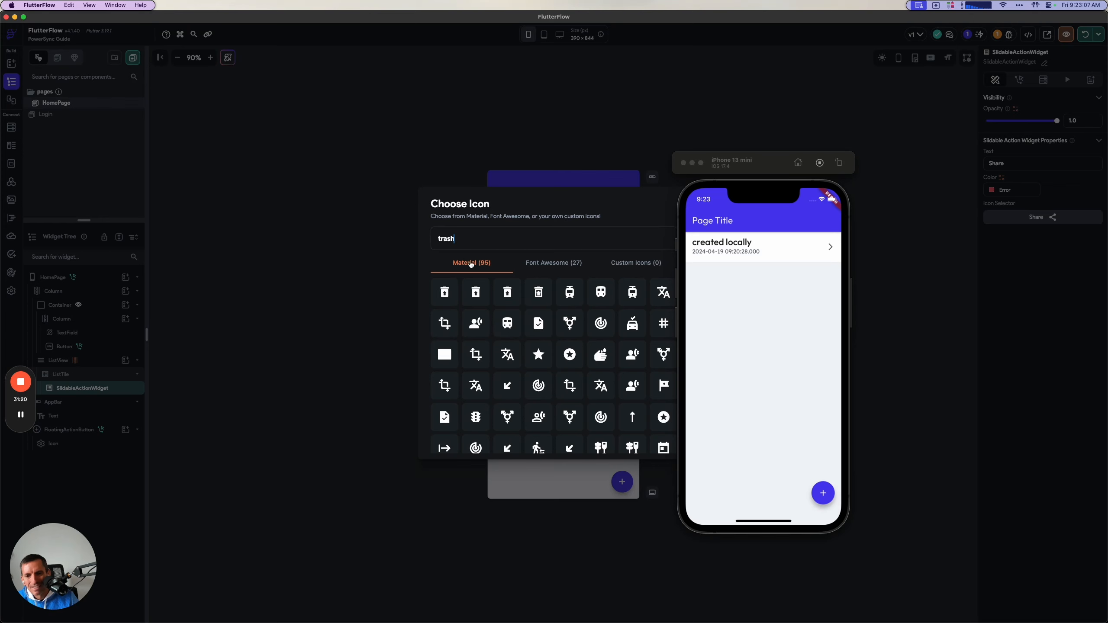
pyautogui.press('super+a')
pyautogui.write('delete')
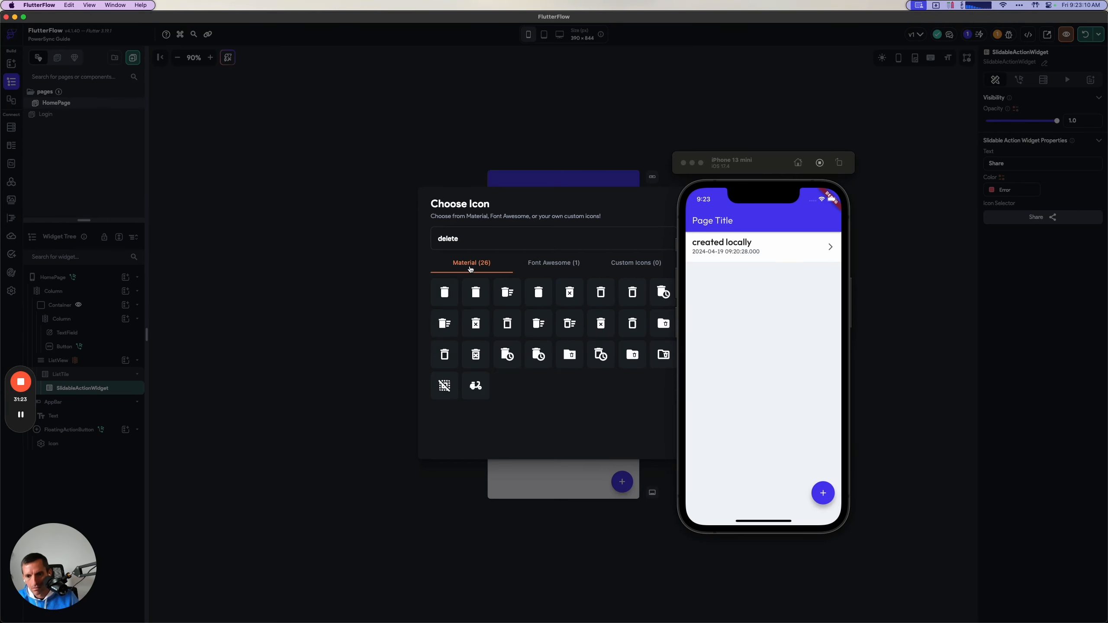
pyautogui.click(451, 293)
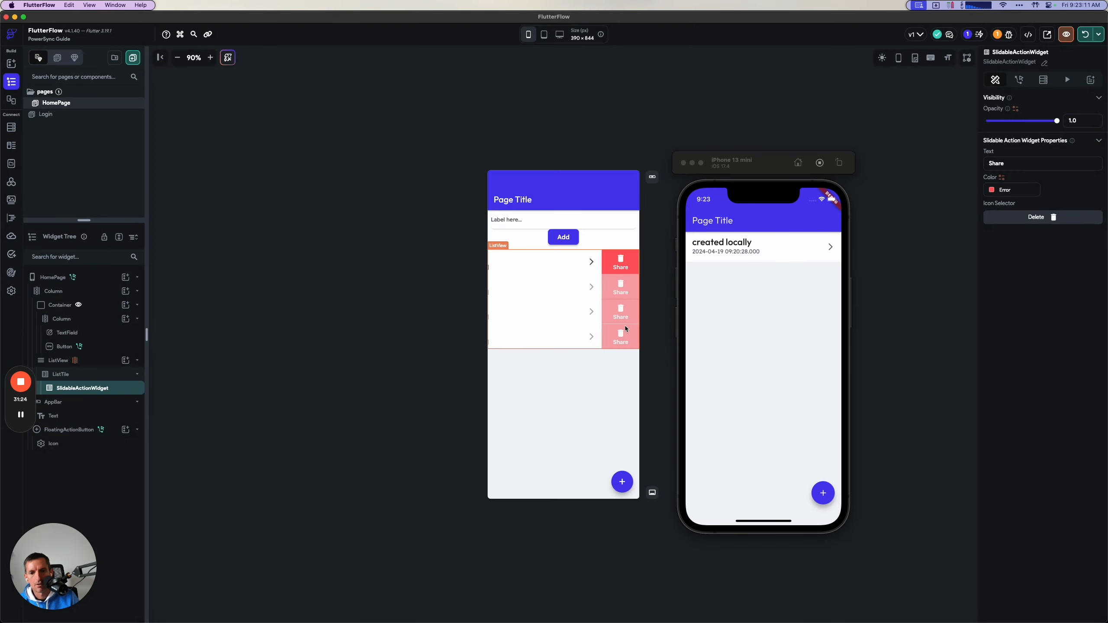
pyautogui.click(1020, 164)
pyautogui.write('Delete')
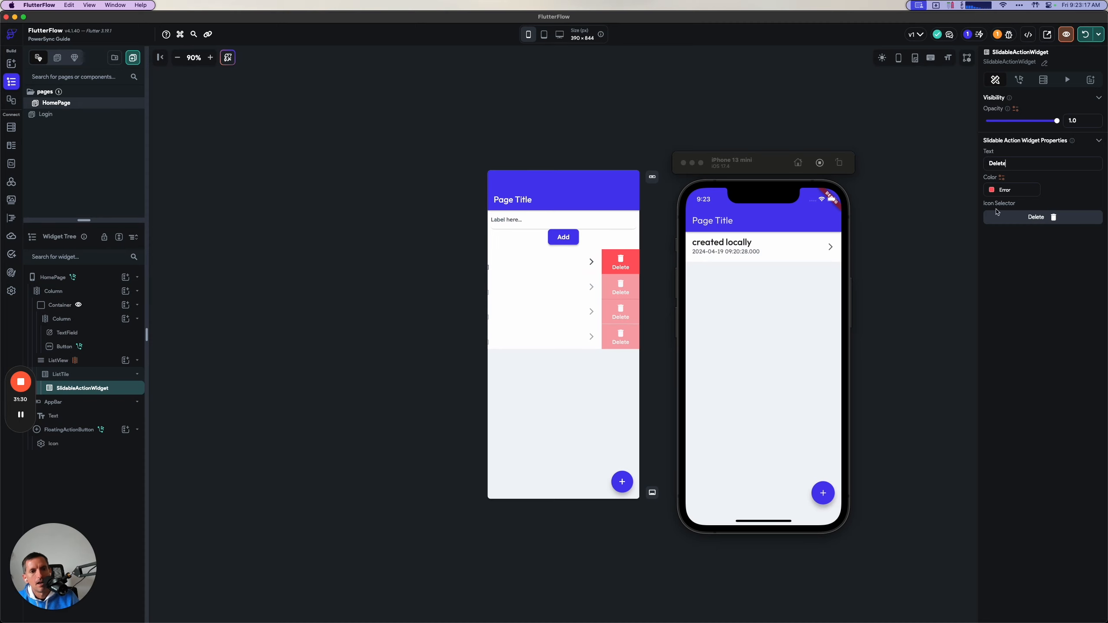
# Add the deleteListItem custom action to the SlidableActionWidget's On Tap trigger in the Action Flow Editor.
pyautogui.click(1020, 80)
pyautogui.click(1078, 129)
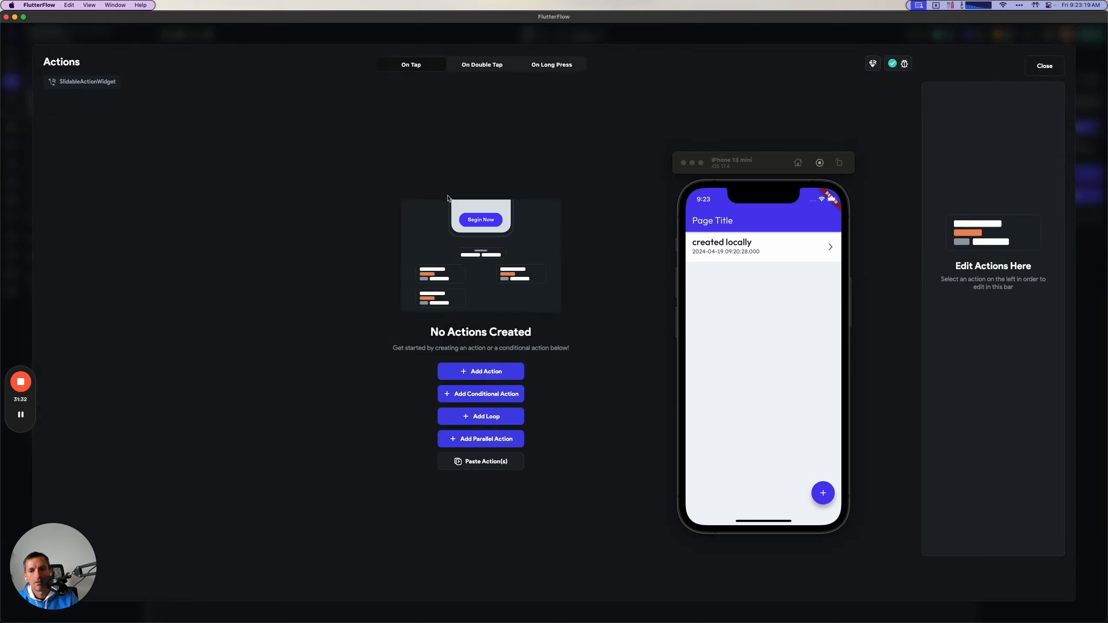
pyautogui.click(500, 370)
pyautogui.click(949, 151)
pyautogui.write('dele')
pyautogui.click(953, 315)
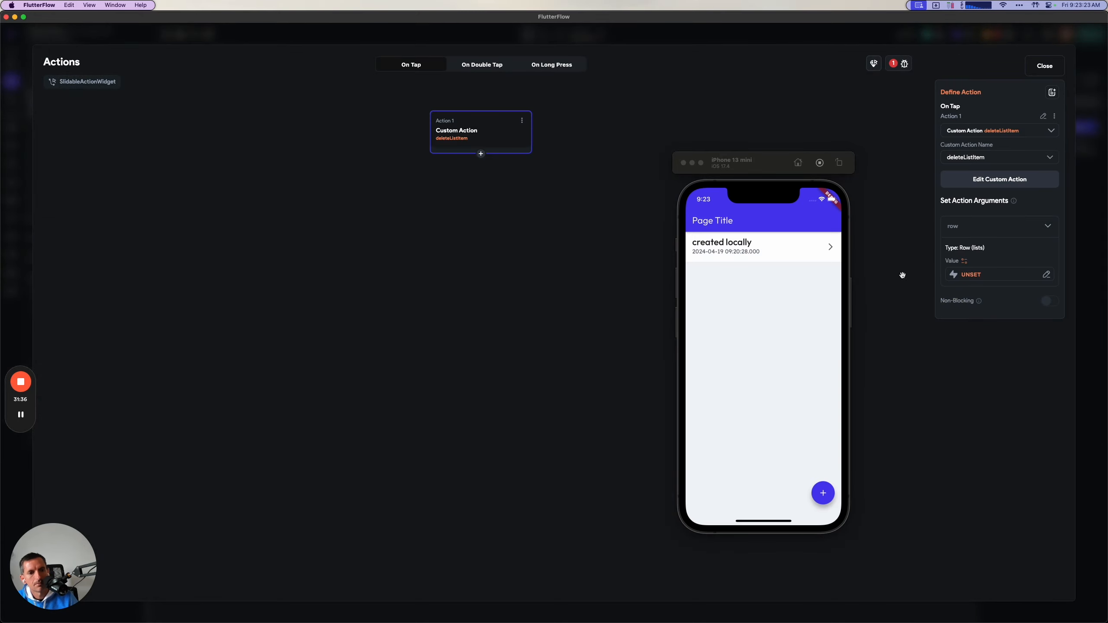
# Set the action's row argument to boundLists Item with No Further Changes, and close the action flow editor.
pyautogui.click(962, 280)
pyautogui.moveTo(768, 163); pyautogui.dragTo(686, 240)
pyautogui.click(836, 331)
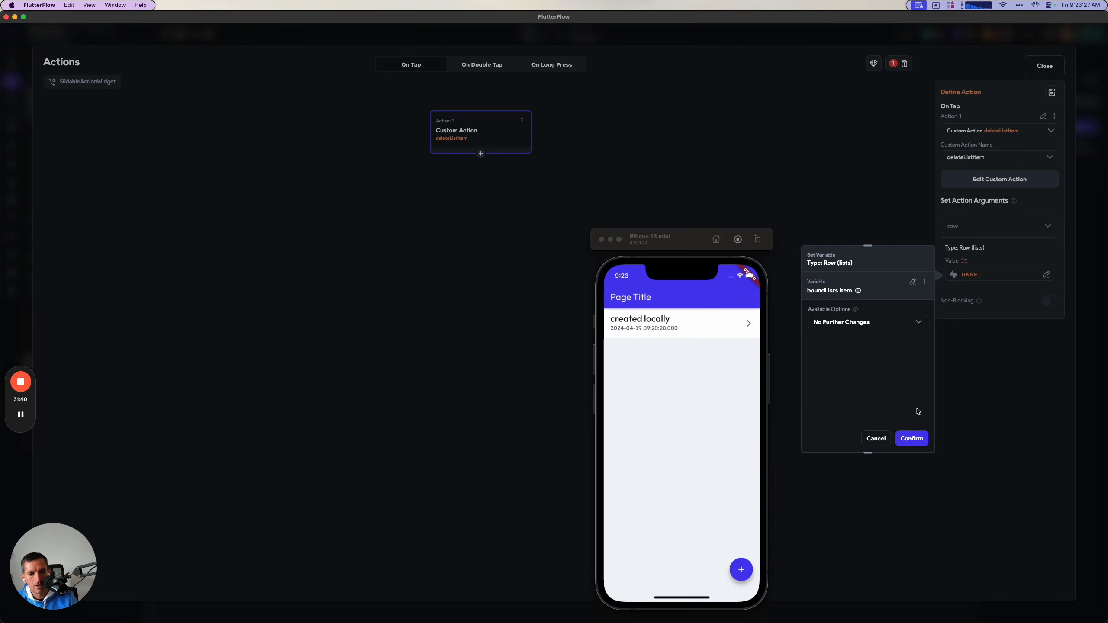
pyautogui.click(911, 439)
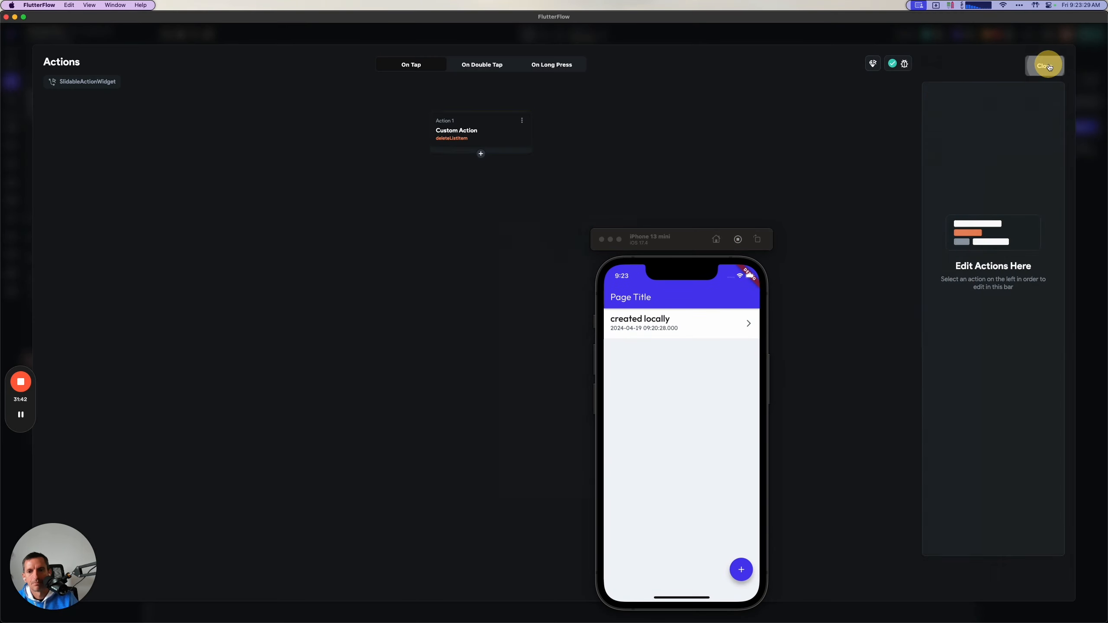
pyautogui.click(1046, 66)
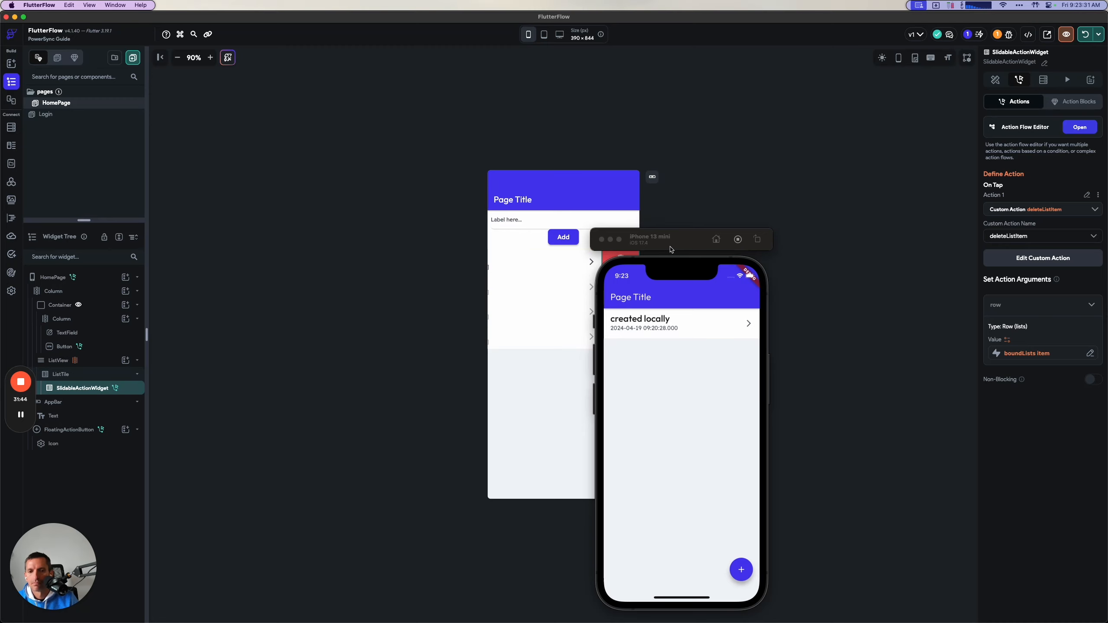
# Move the simulator aside and check the guide's deleteListItem action settings and its checkpoint on relaunching the app.
pyautogui.moveTo(675, 247); pyautogui.dragTo(839, 251)
pyautogui.press('super+Tab')
pyautogui.press('super+Tab')
pyautogui.scroll(-10, 521, 399)
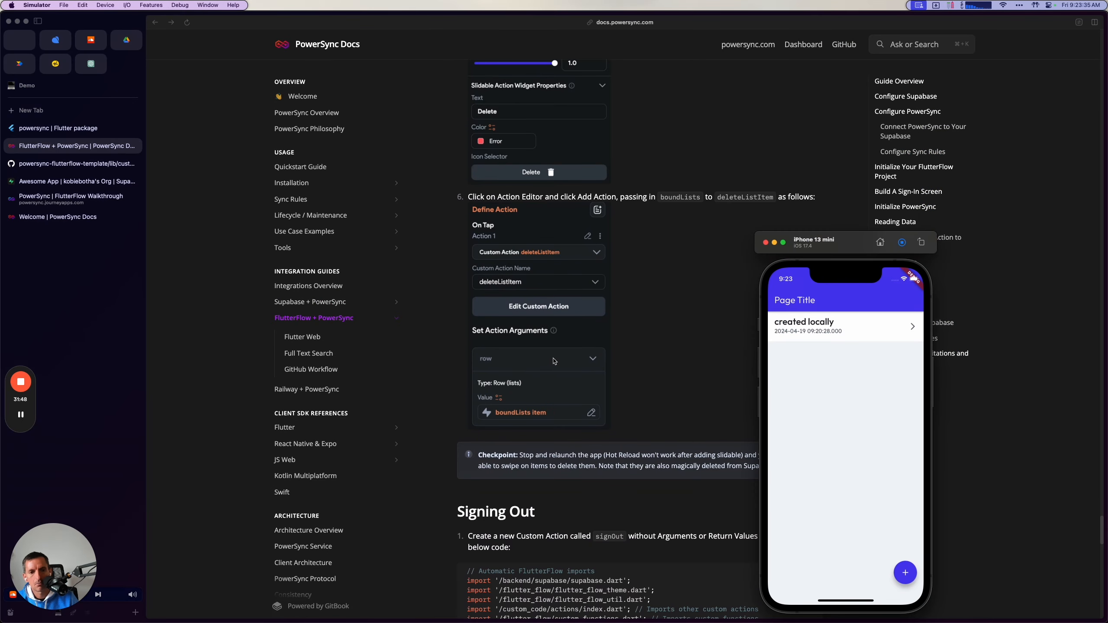
# Return to FlutterFlow, try to hot restart the app on the iPhone 13 mini, and stop the local run.
pyautogui.press('super+Tab')
pyautogui.click(1097, 38)
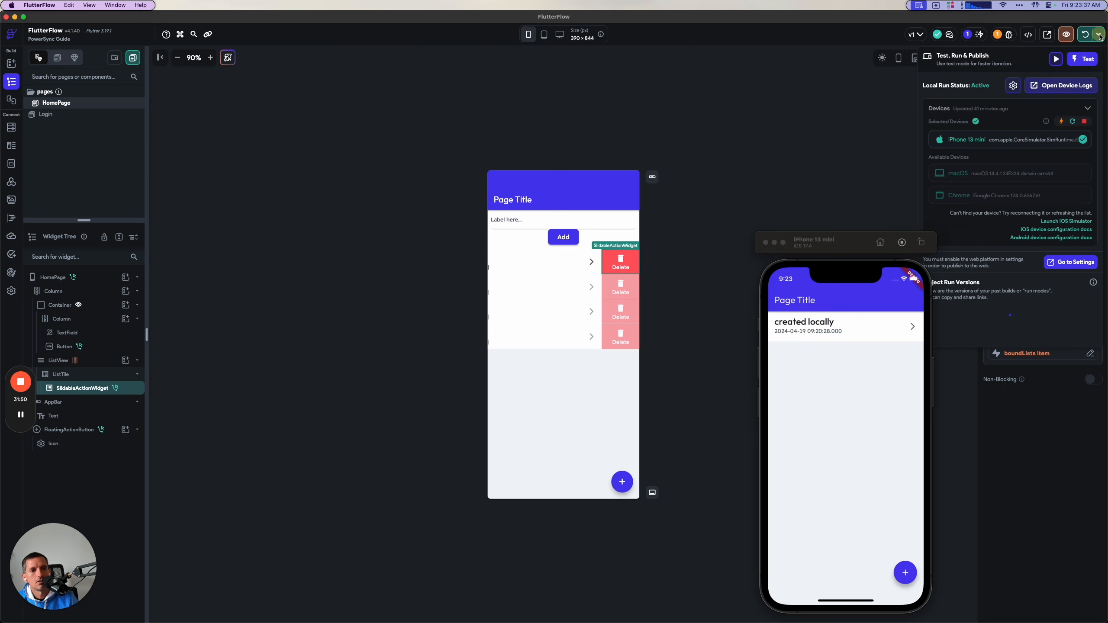
pyautogui.click(1073, 122)
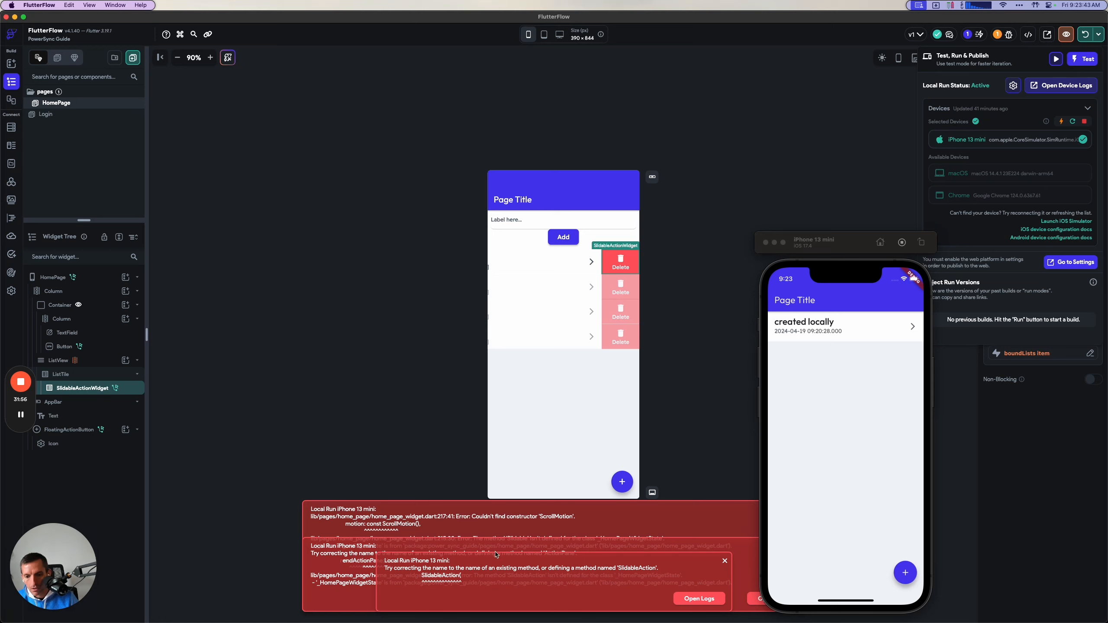
pyautogui.click(1085, 122)
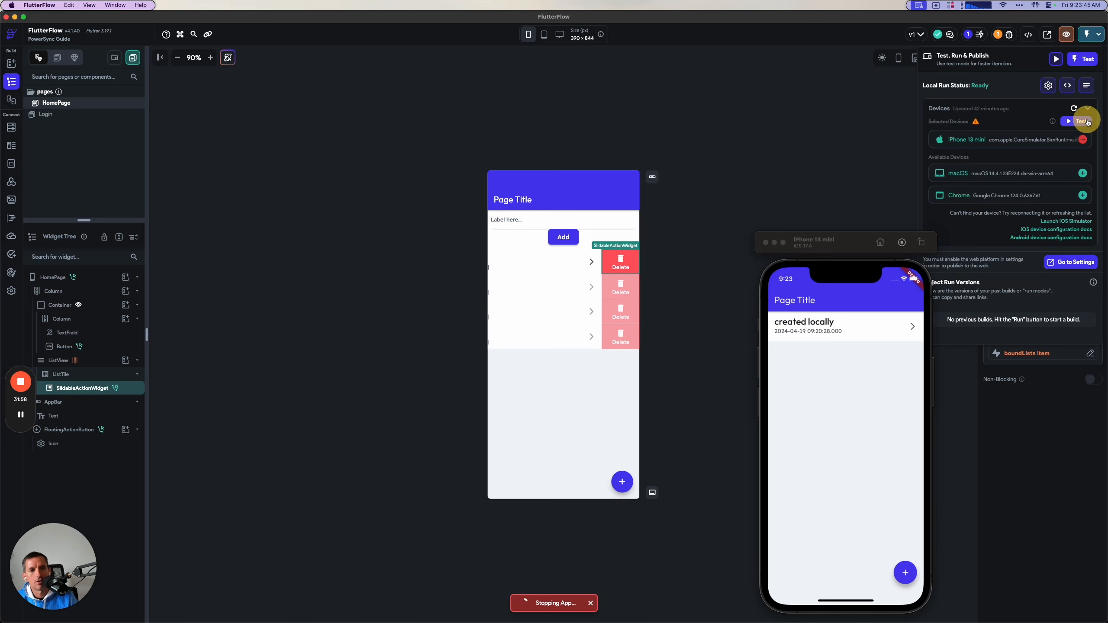
# Start a new test run of the app on the iPhone 13 mini and bring FlutterFlow back to the front.
pyautogui.click(1078, 122)
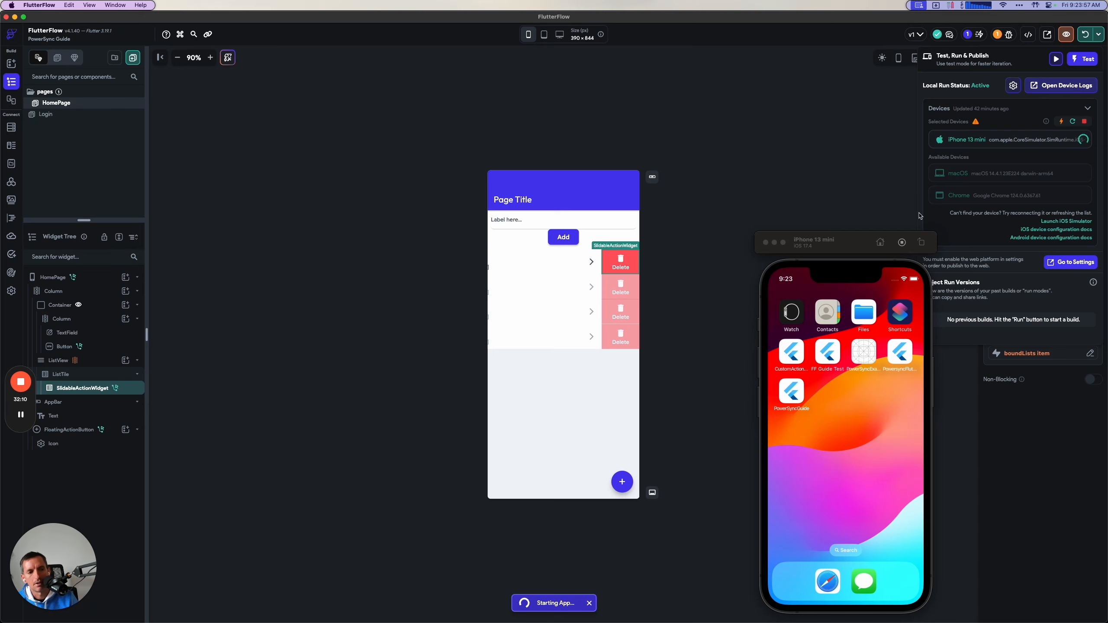
pyautogui.click(21, 415)
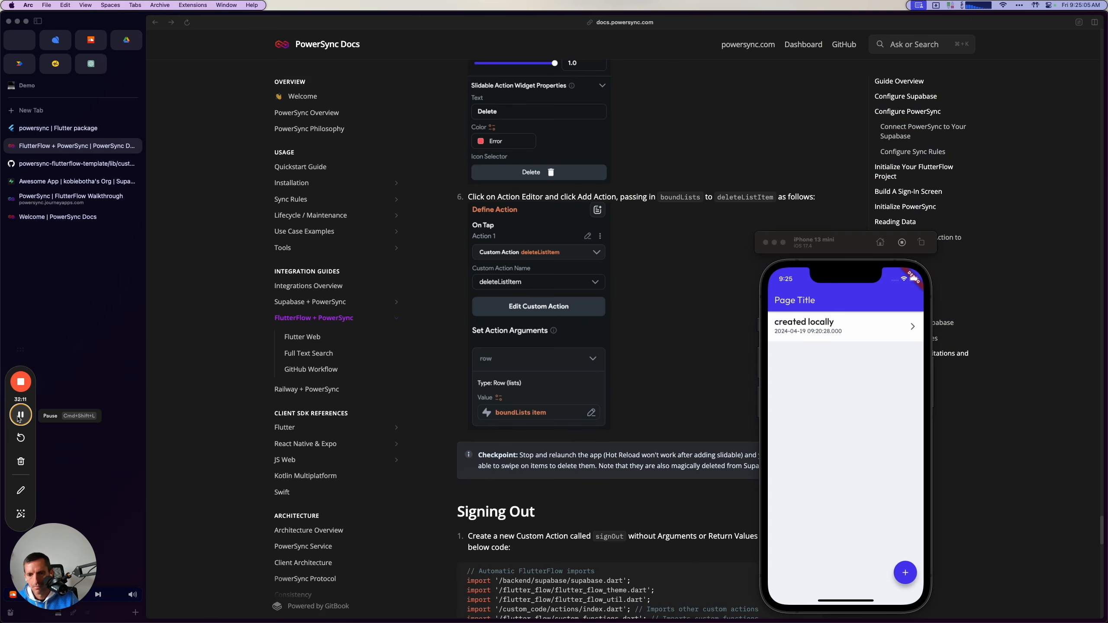
pyautogui.press('super+Tab')
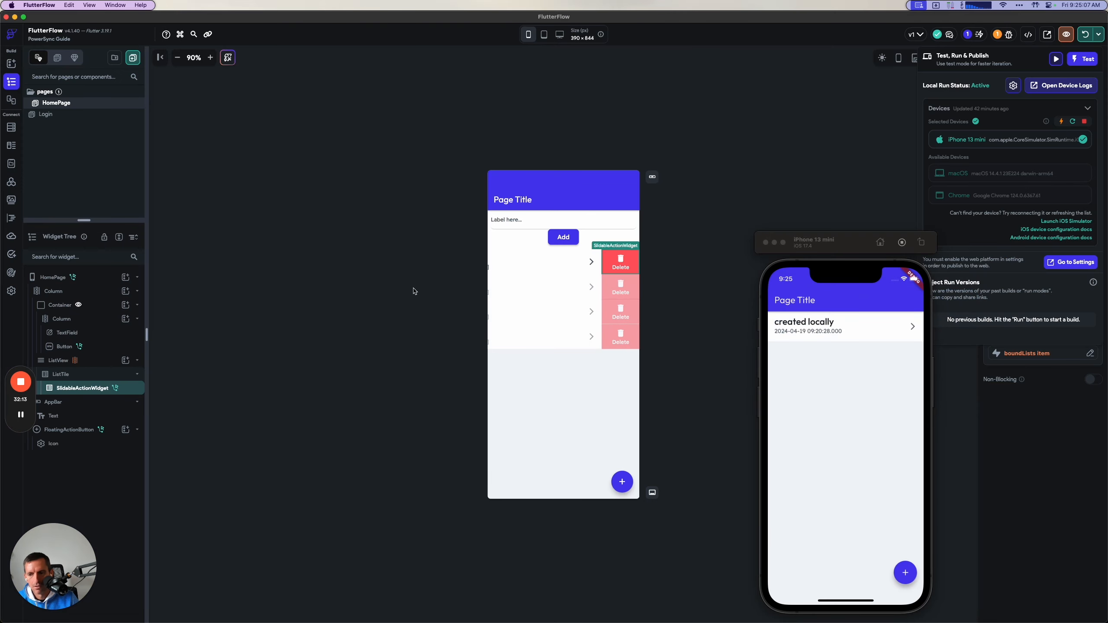
# Add a list item named "second item" in the app running on the iPhone 13 mini simulator.
pyautogui.click(848, 353)
pyautogui.click(905, 573)
pyautogui.click(829, 324)
pyautogui.write('second item')
pyautogui.click(846, 343)
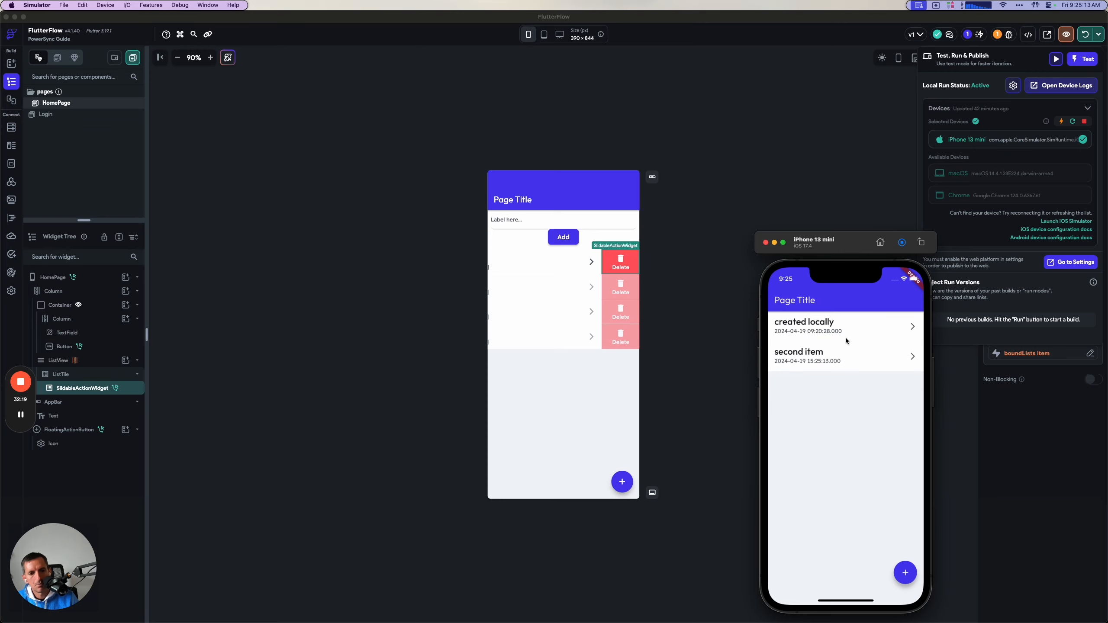
# Open the Supabase lists table, delete the "created locally" item in the simulator app, and check the table again.
pyautogui.press('super+Tab')
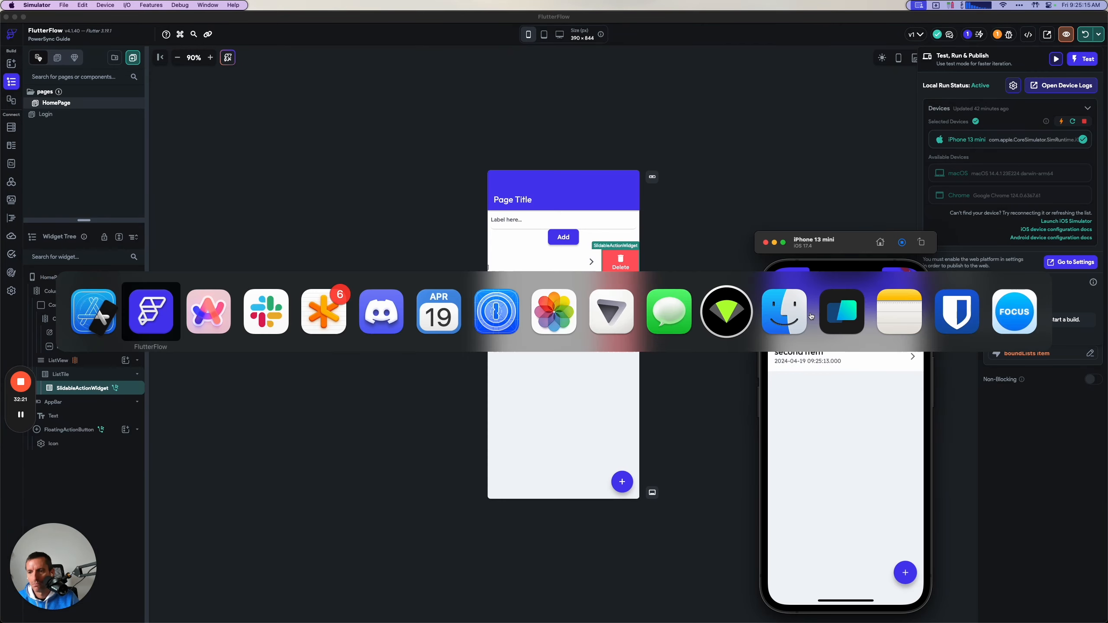
pyautogui.click(74, 180)
pyautogui.click(475, 190)
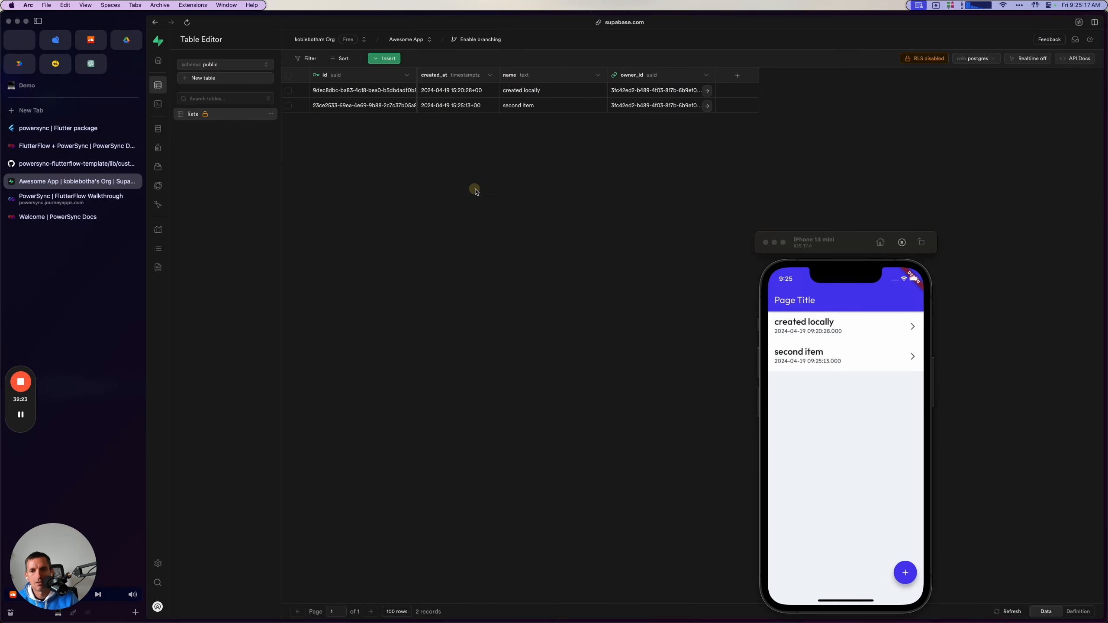
pyautogui.moveTo(888, 340); pyautogui.dragTo(783, 331)
pyautogui.click(904, 330)
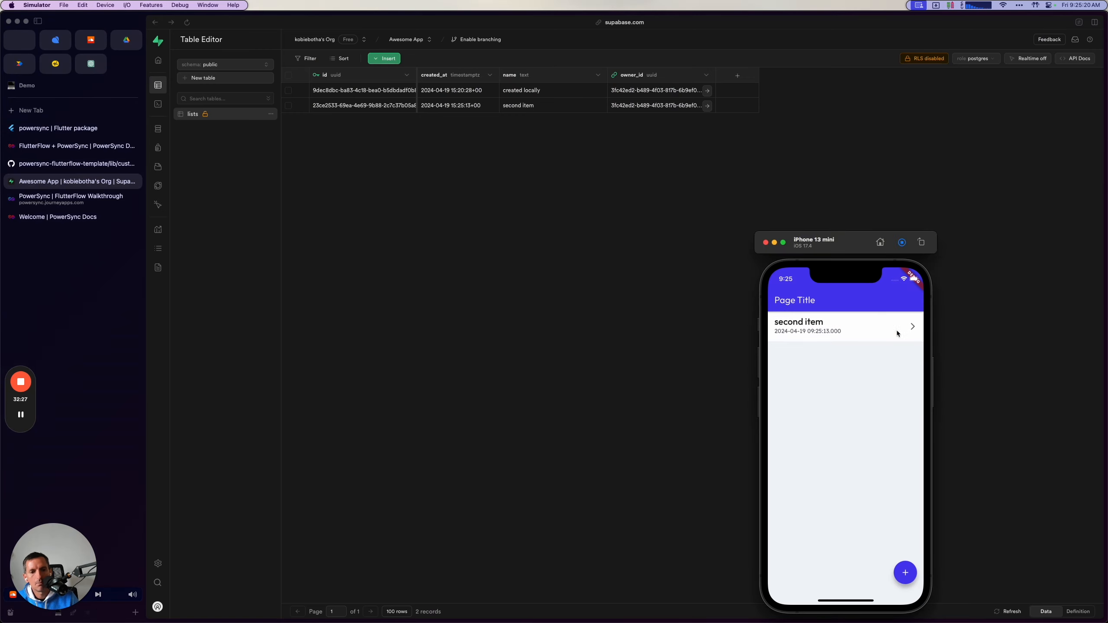
pyautogui.click(599, 271)
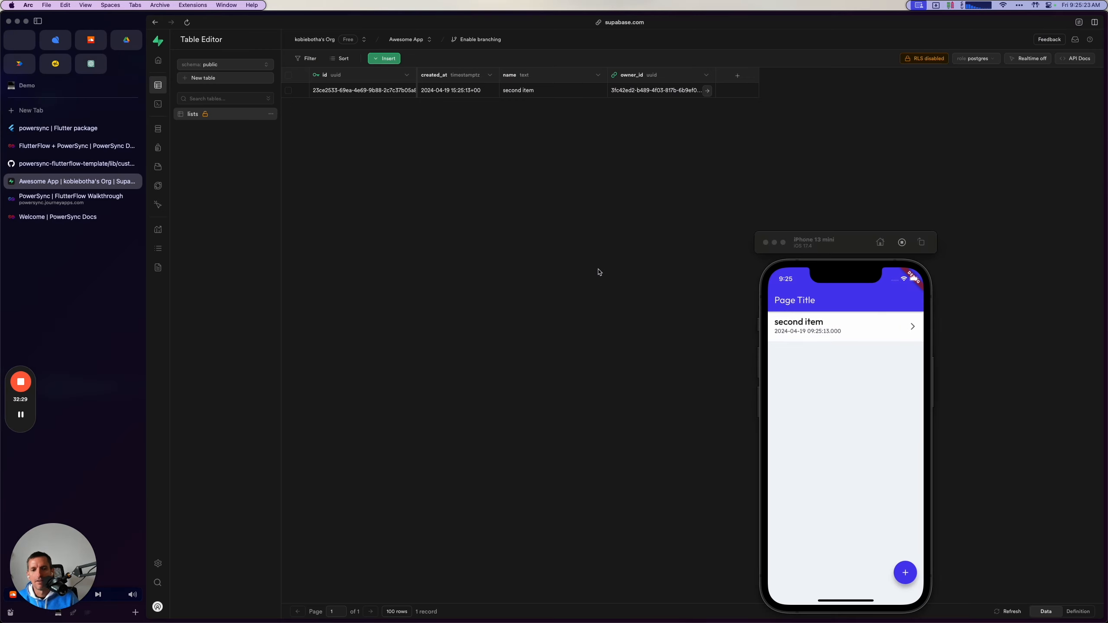
# Delete "second item" in the simulator app and check the lists table in Supabase.
pyautogui.moveTo(872, 332); pyautogui.dragTo(785, 330)
pyautogui.click(911, 330)
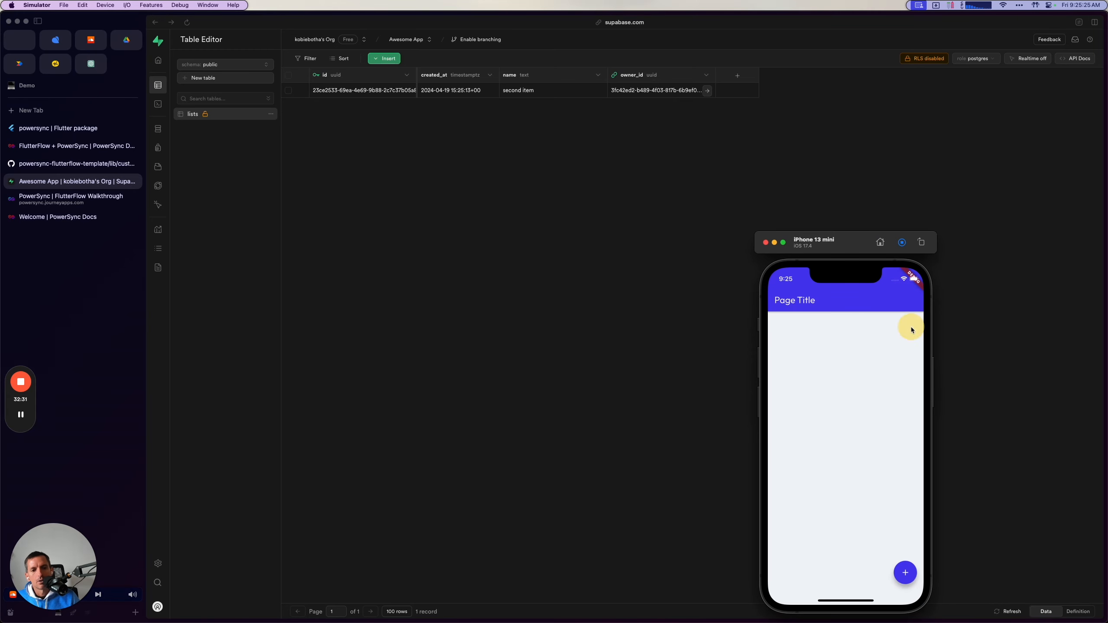
pyautogui.click(591, 191)
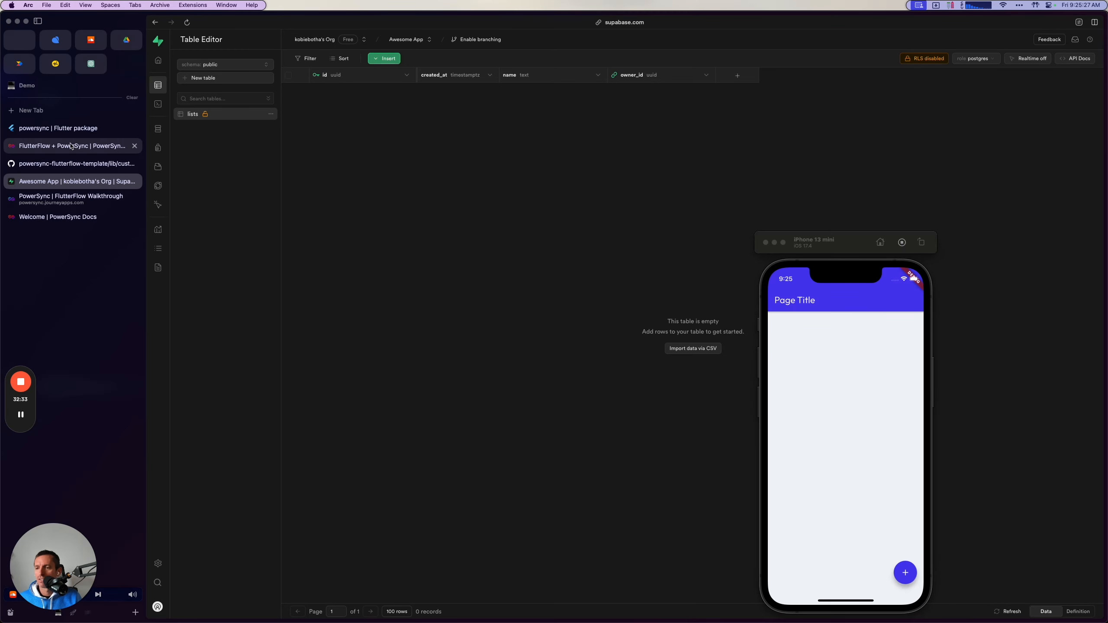
# Review the PowerSync guide's Signing Out section and return to FlutterFlow.
pyautogui.click(71, 146)
pyautogui.scroll(-3, 498, 469)
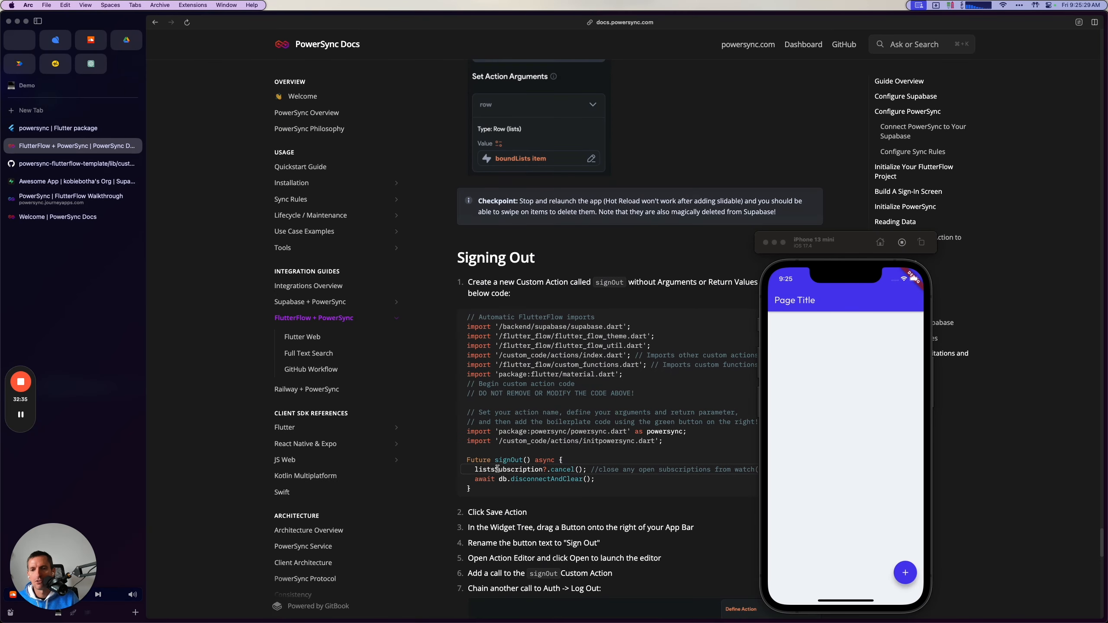
pyautogui.scroll(-3, 498, 468)
pyautogui.press('super+Tab')
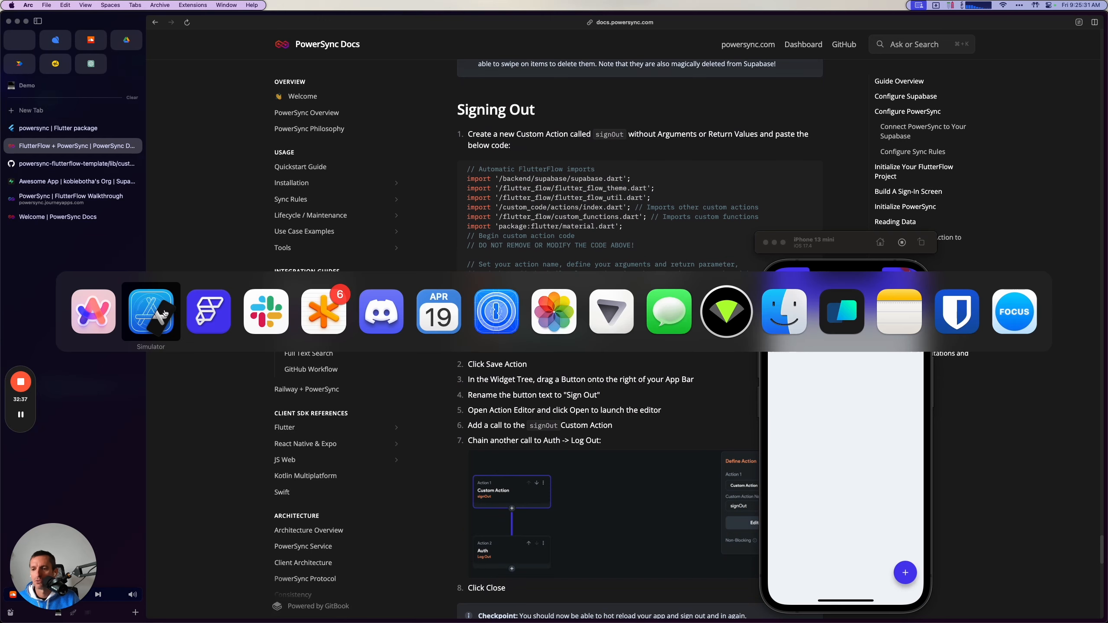
pyautogui.click(206, 318)
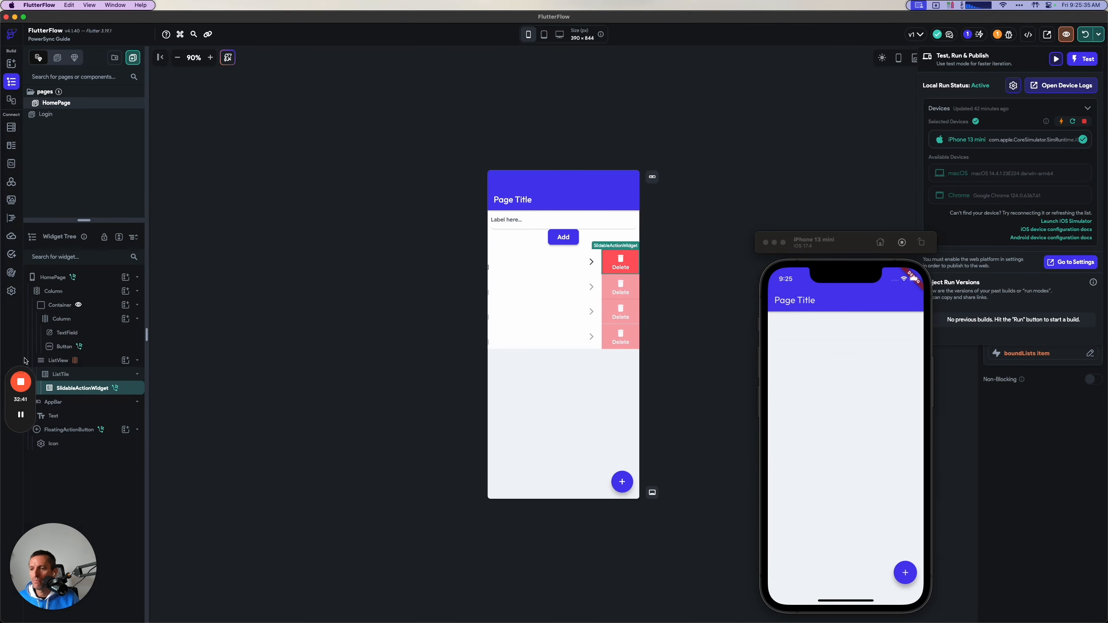
pyautogui.click(21, 415)
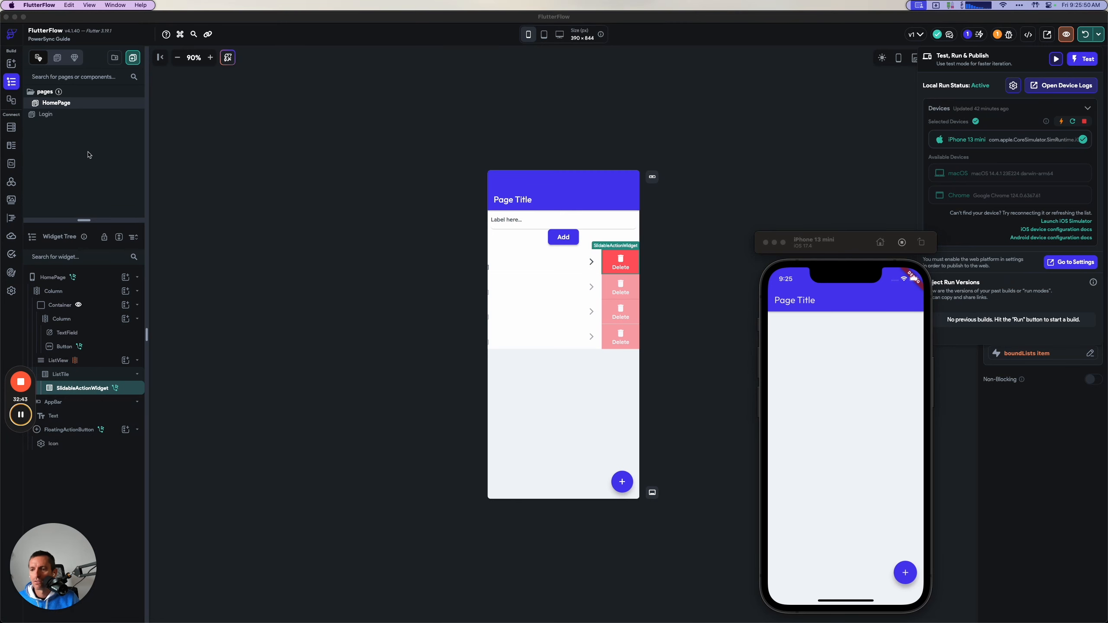
# Add a Button to the right side of the HomePage app bar and set its text to "Sign Out".
pyautogui.click(11, 63)
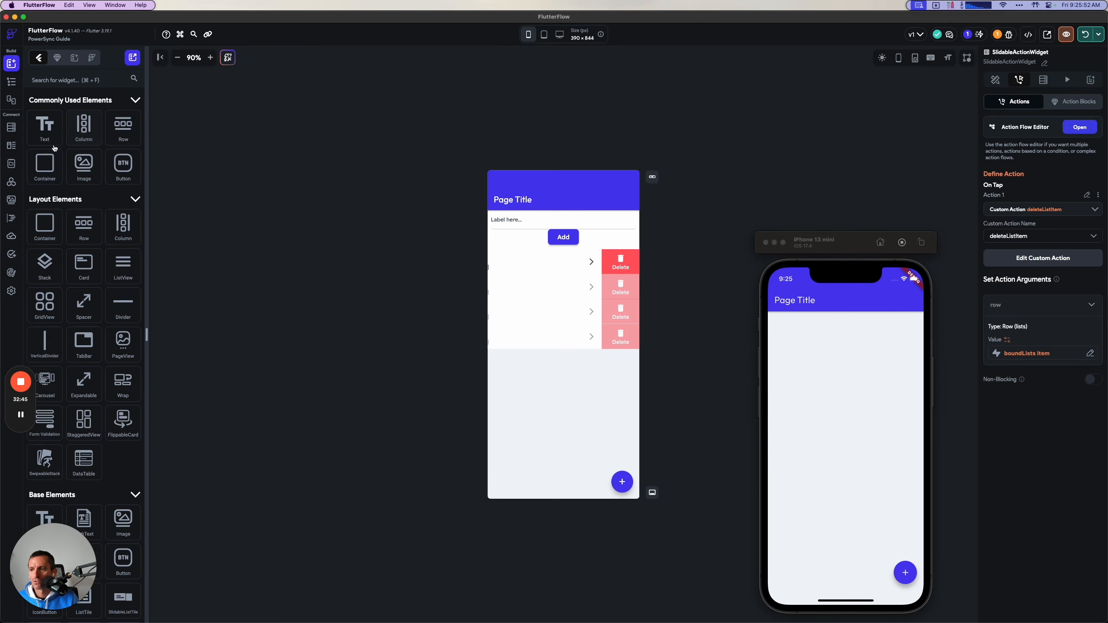
pyautogui.moveTo(123, 163); pyautogui.dragTo(619, 201)
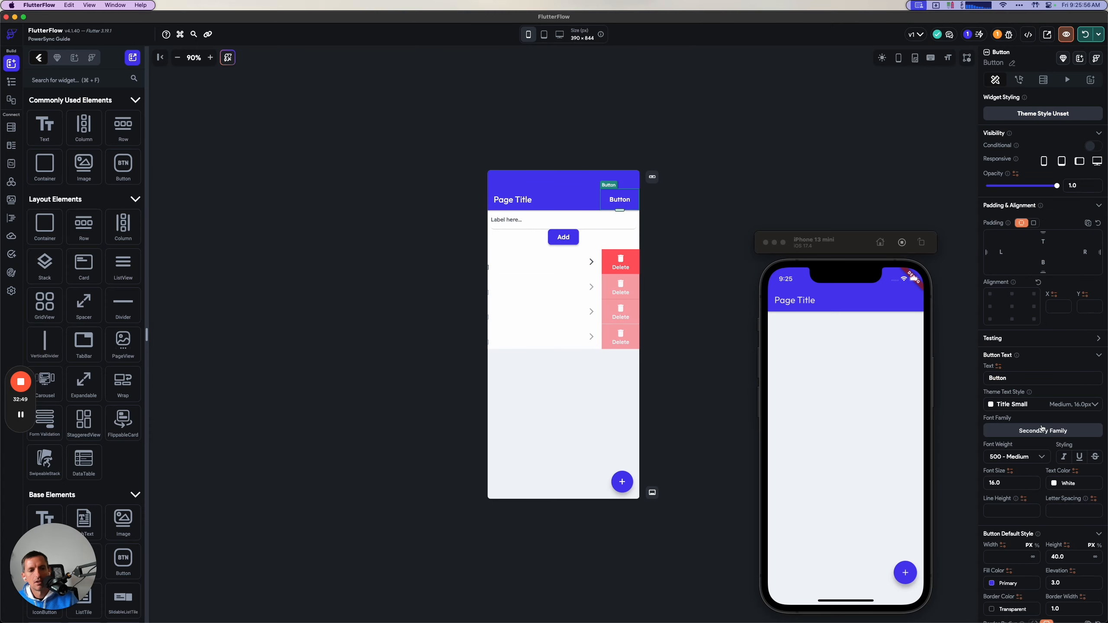
pyautogui.doubleClick(1011, 377)
pyautogui.write('S')
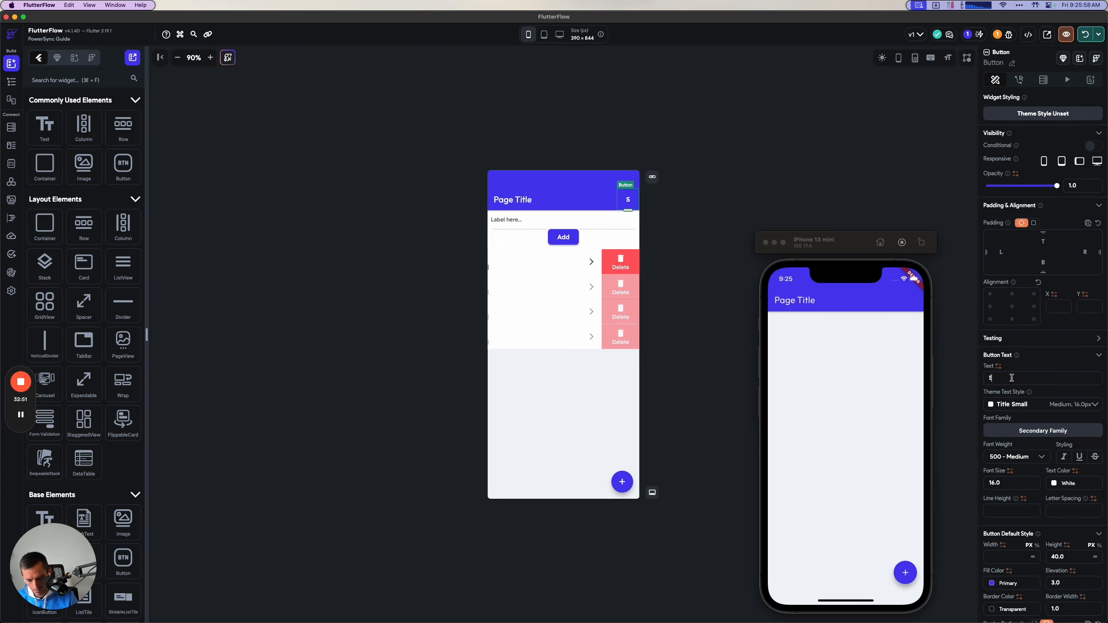
pyautogui.write('ign OUt')
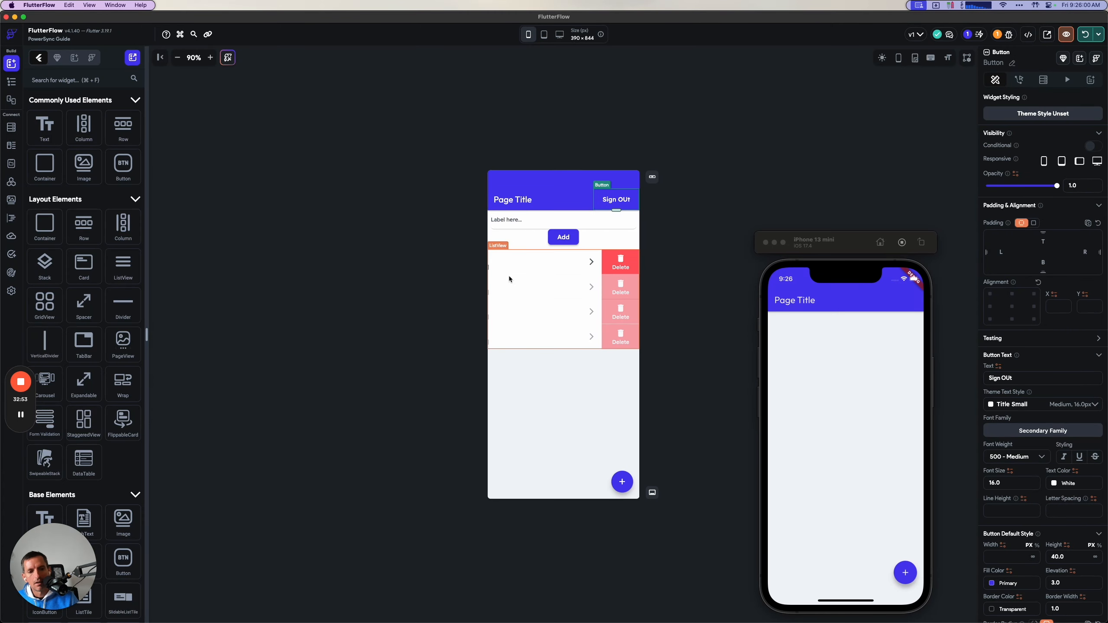
pyautogui.press('BackSpace')
pyautogui.press('BackSpace')
pyautogui.write('ut')
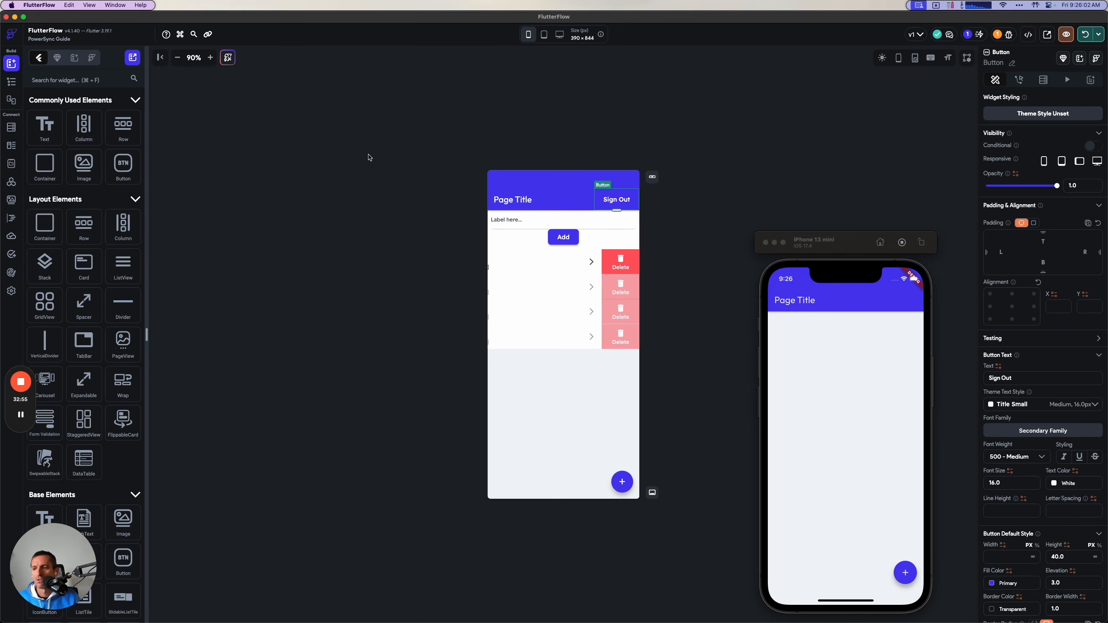
# Create a new custom action in FlutterFlow's custom code and name it signOut.
pyautogui.click(11, 218)
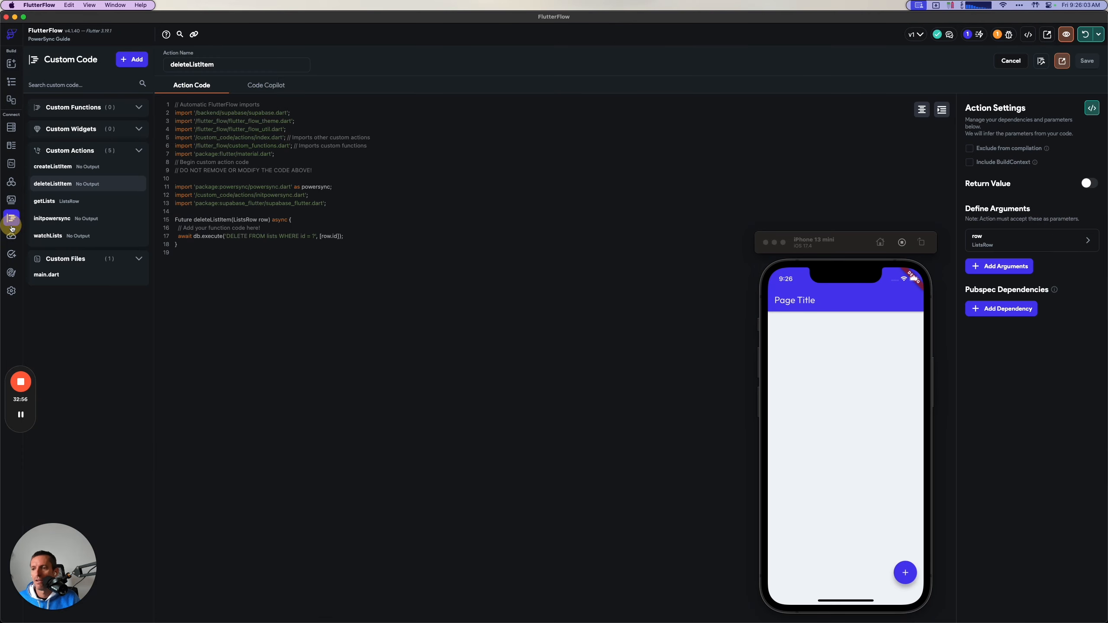
pyautogui.click(130, 60)
pyautogui.click(115, 117)
pyautogui.click(230, 63)
pyautogui.press('super+a')
pyautogui.write('s')
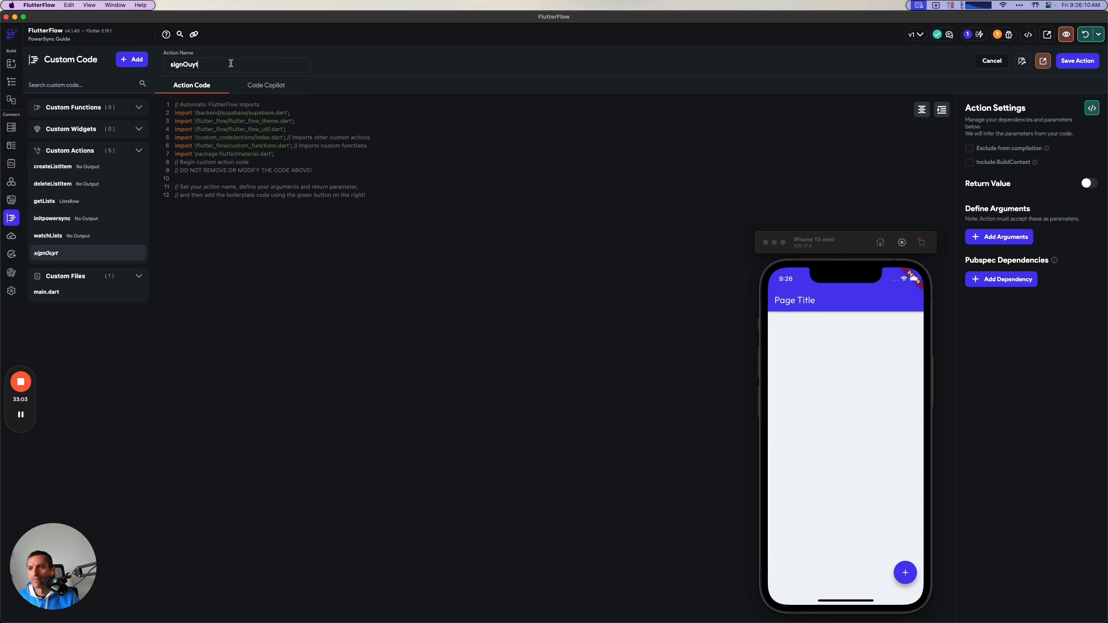
# Copy the signOut code from the guide into the signOut custom action and save it.
pyautogui.press('super+Tab')
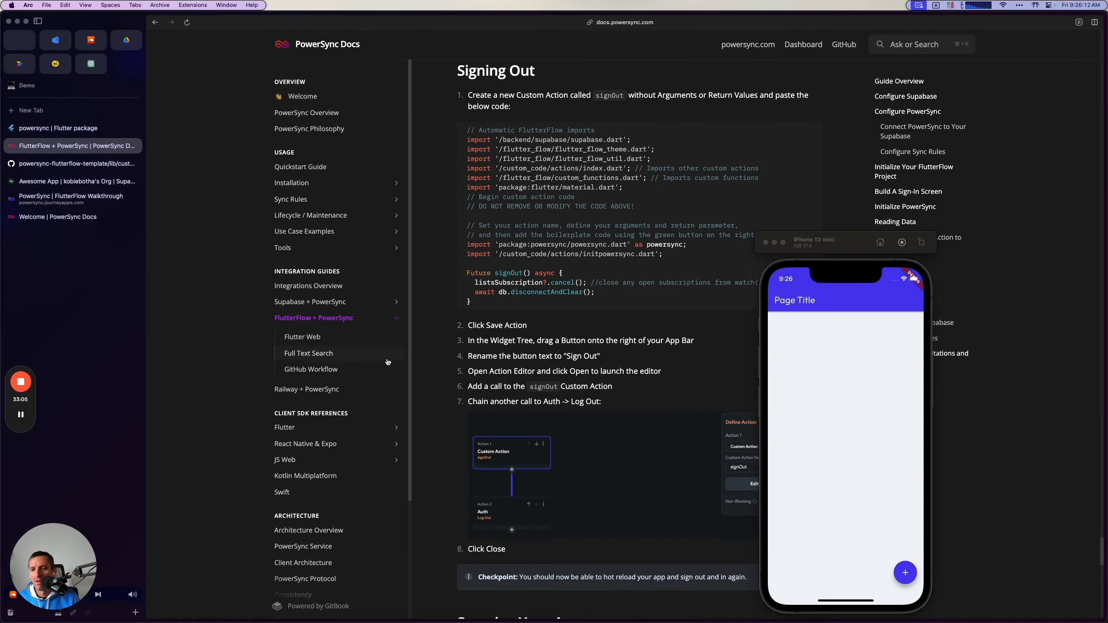
pyautogui.click(813, 134)
pyautogui.press('super+Tab')
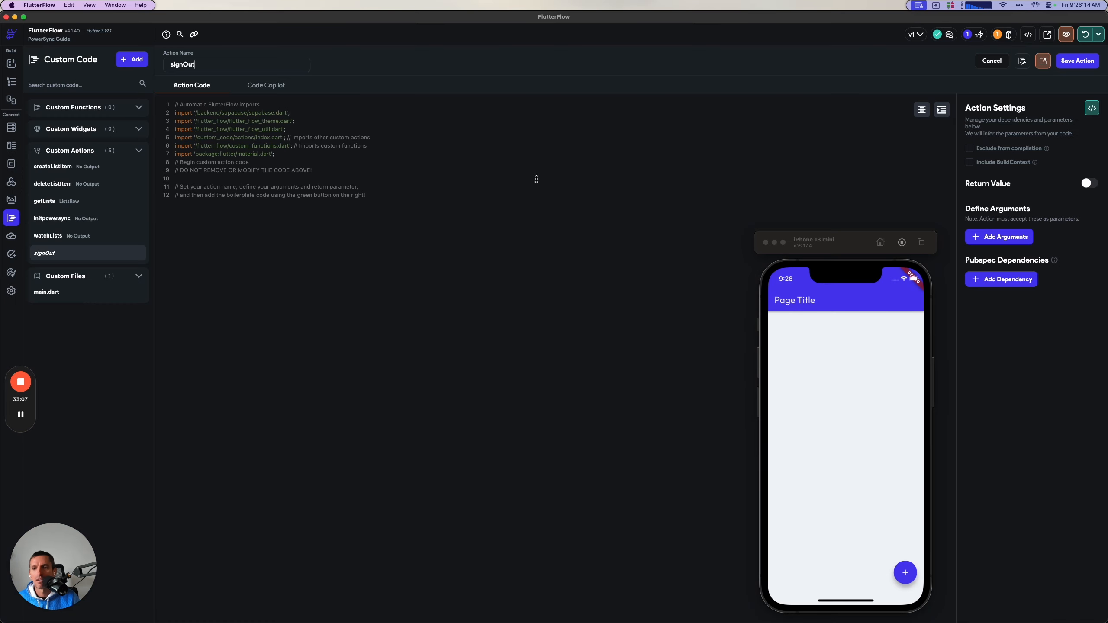
pyautogui.click(430, 174)
pyautogui.click(1058, 60)
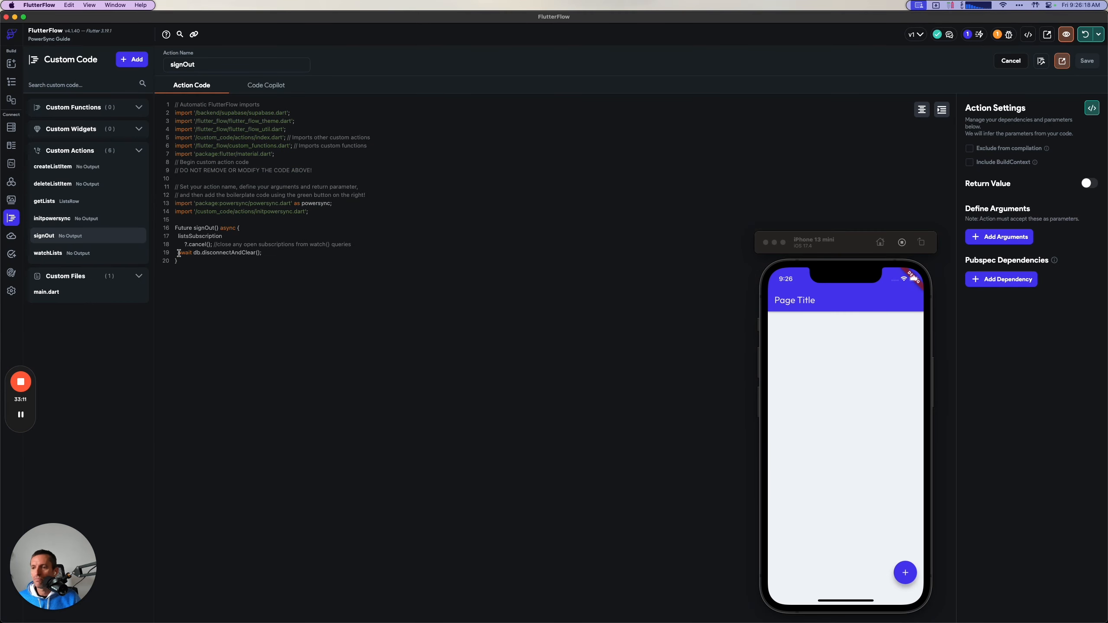
# Consult the guide's remaining sign-out steps and add the signOut custom action to the Sign Out button's On Tap trigger.
pyautogui.press('super+Tab')
pyautogui.scroll(-3, 447, 353)
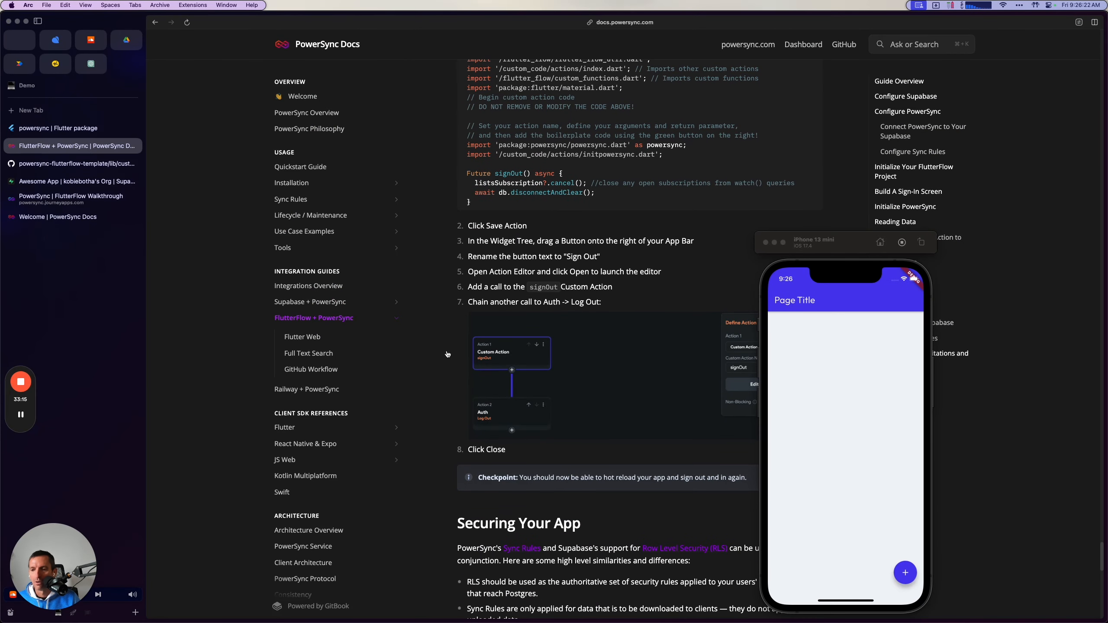
pyautogui.press('super+Tab')
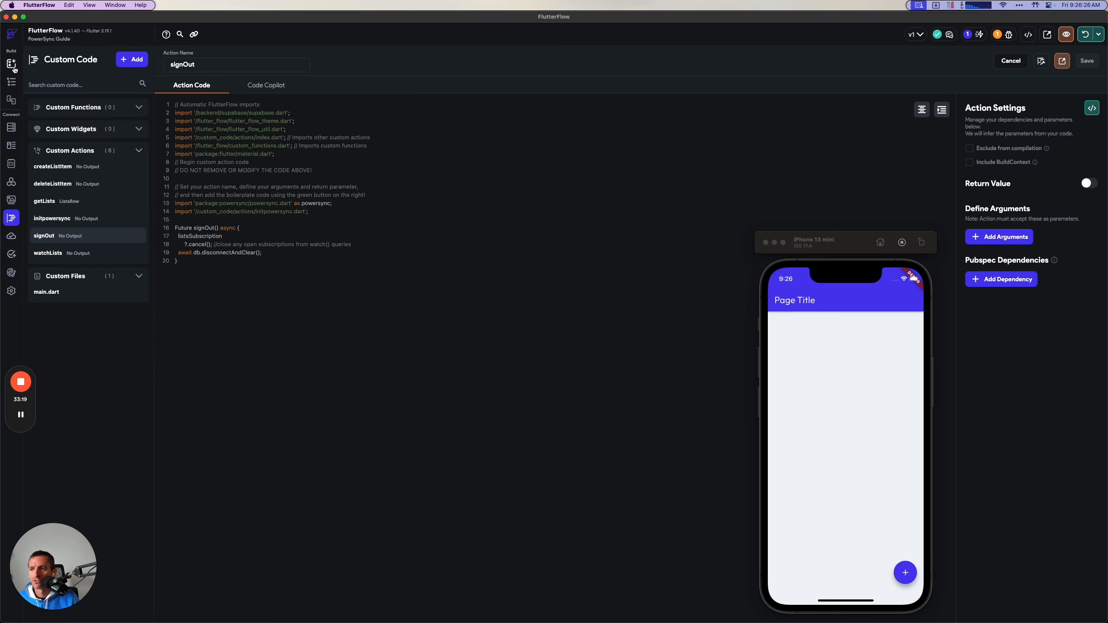
pyautogui.click(11, 82)
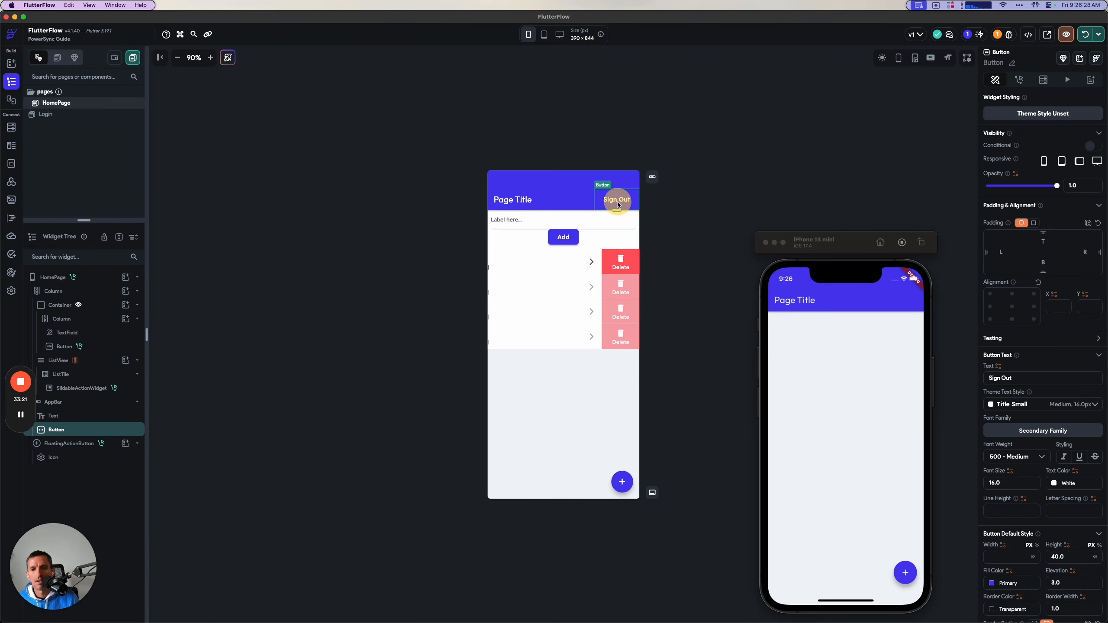
pyautogui.click(1019, 80)
pyautogui.click(1082, 131)
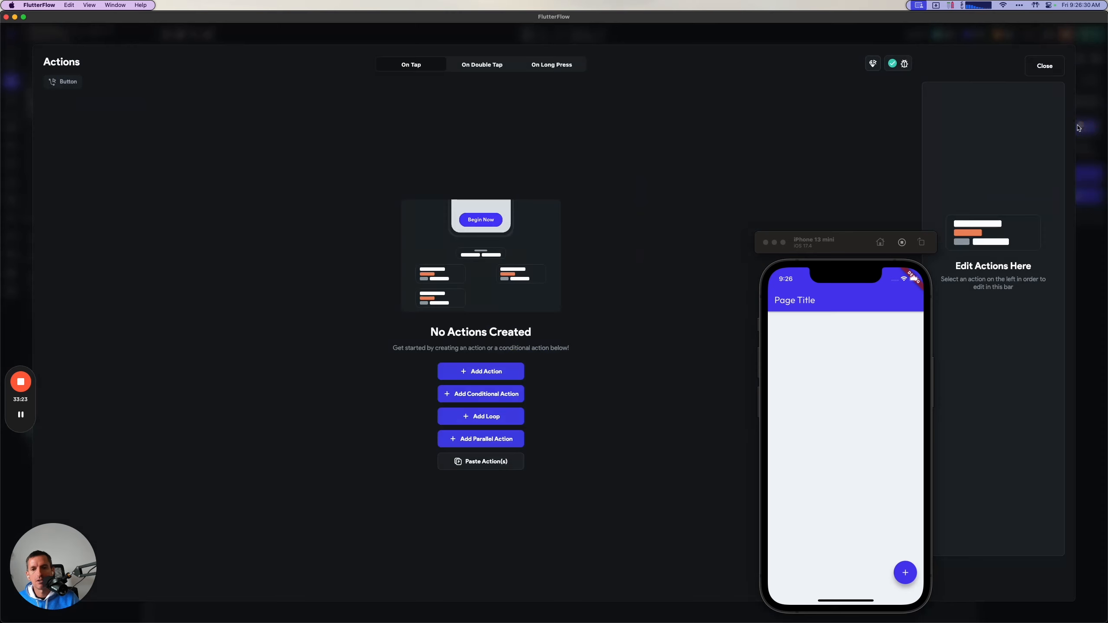
pyautogui.click(508, 371)
pyautogui.click(973, 150)
pyautogui.write('signou')
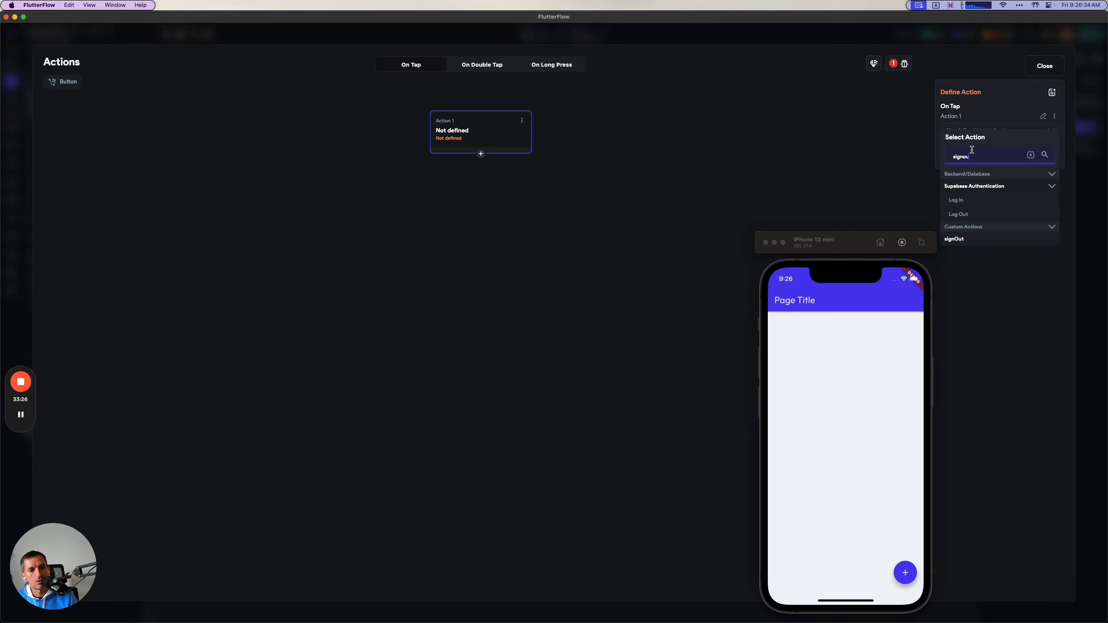
pyautogui.click(958, 239)
# Chain a Supabase Authentication Log Out action after signOut and close the action flow editor.
pyautogui.click(481, 154)
pyautogui.click(482, 172)
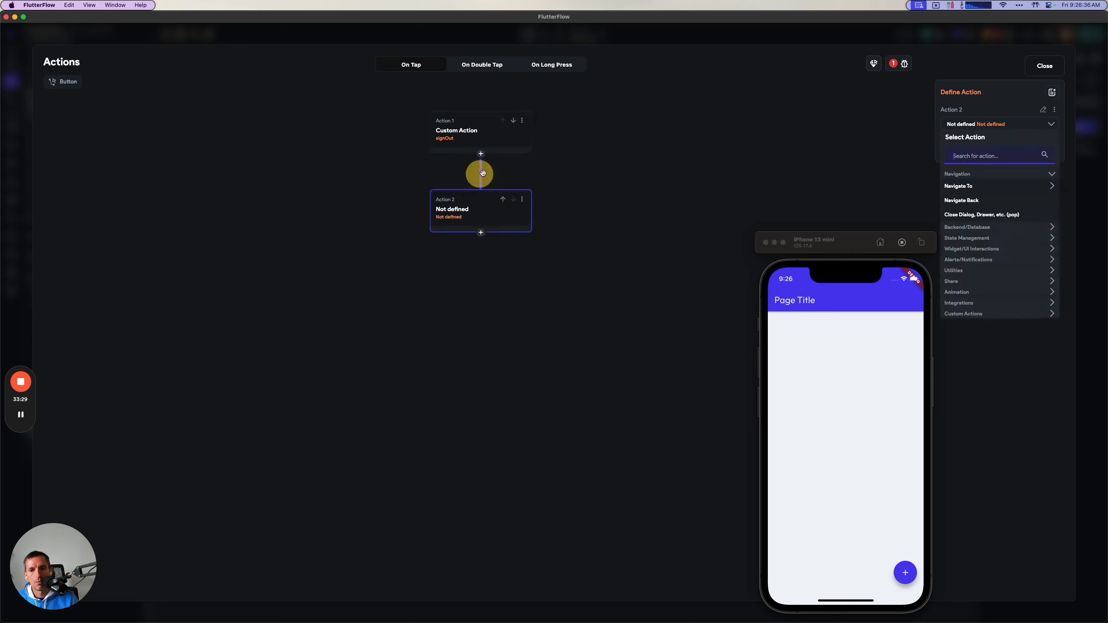
pyautogui.click(973, 155)
pyautogui.write('auth')
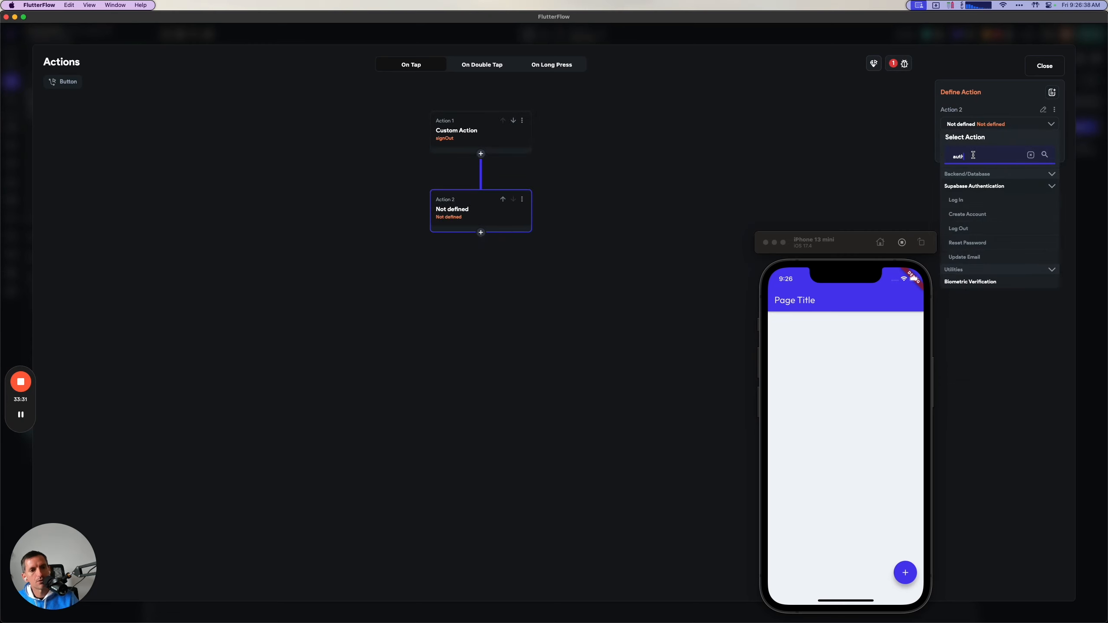
pyautogui.click(953, 230)
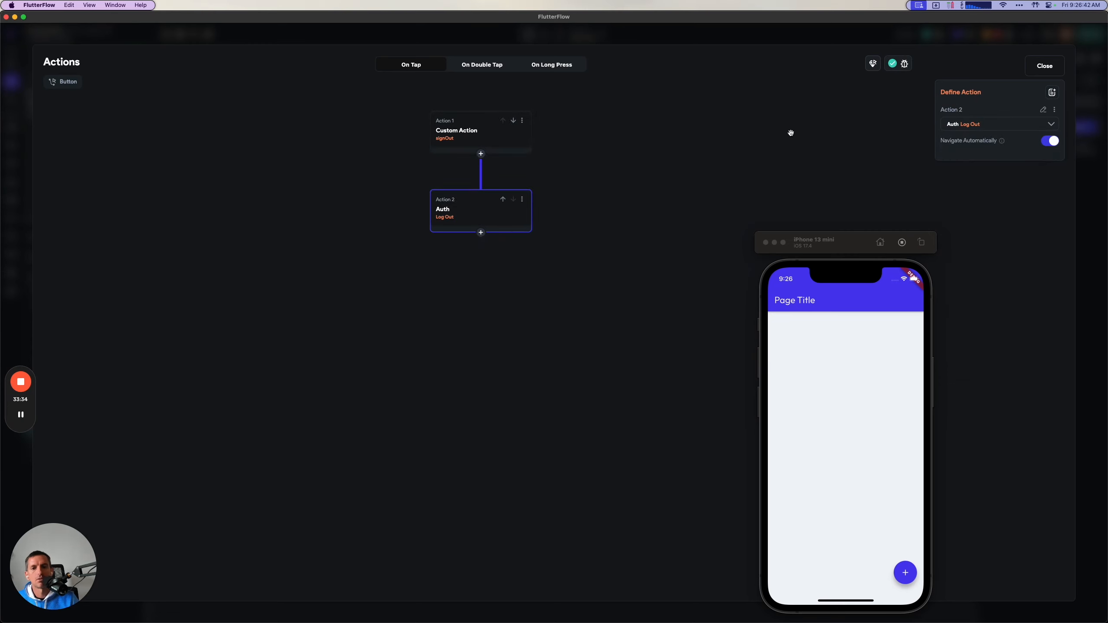
pyautogui.click(1045, 65)
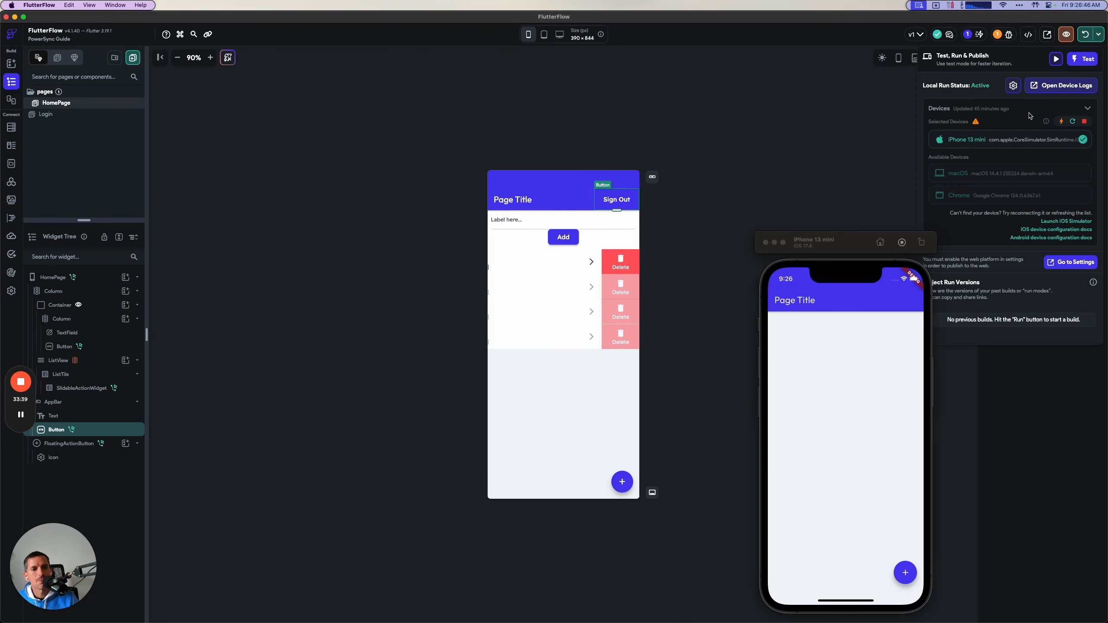
# Restart the app on the iPhone 13 mini simulator and open its form for adding a list.
pyautogui.click(1073, 123)
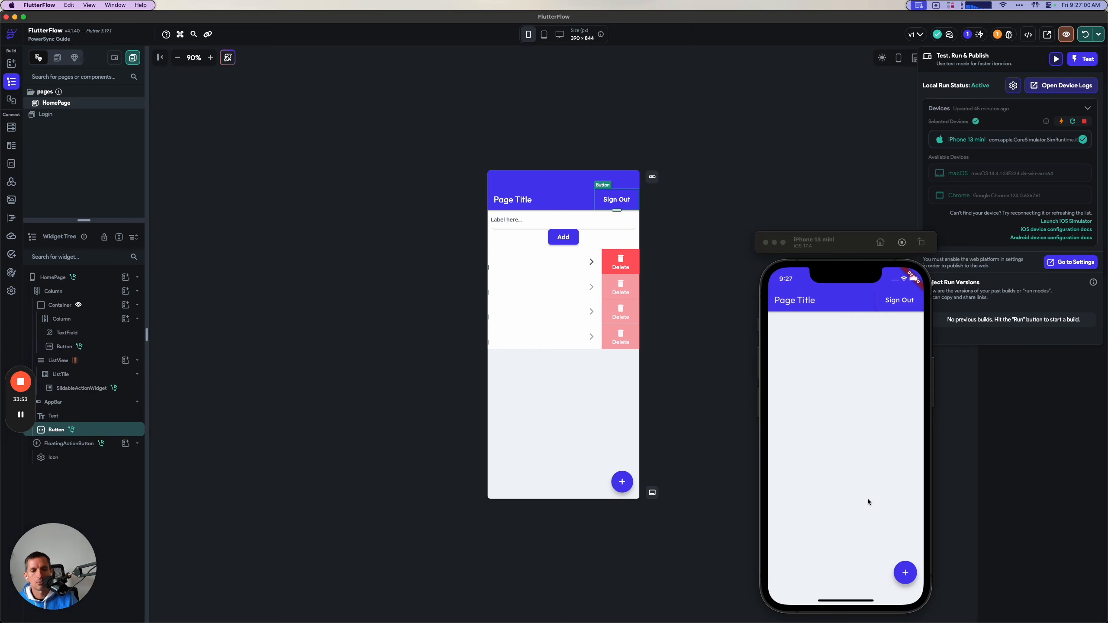
pyautogui.click(903, 574)
# Review the signOut custom action's code in FlutterFlow, focusing on the db.disconnectAndClear() call.
pyautogui.click(11, 218)
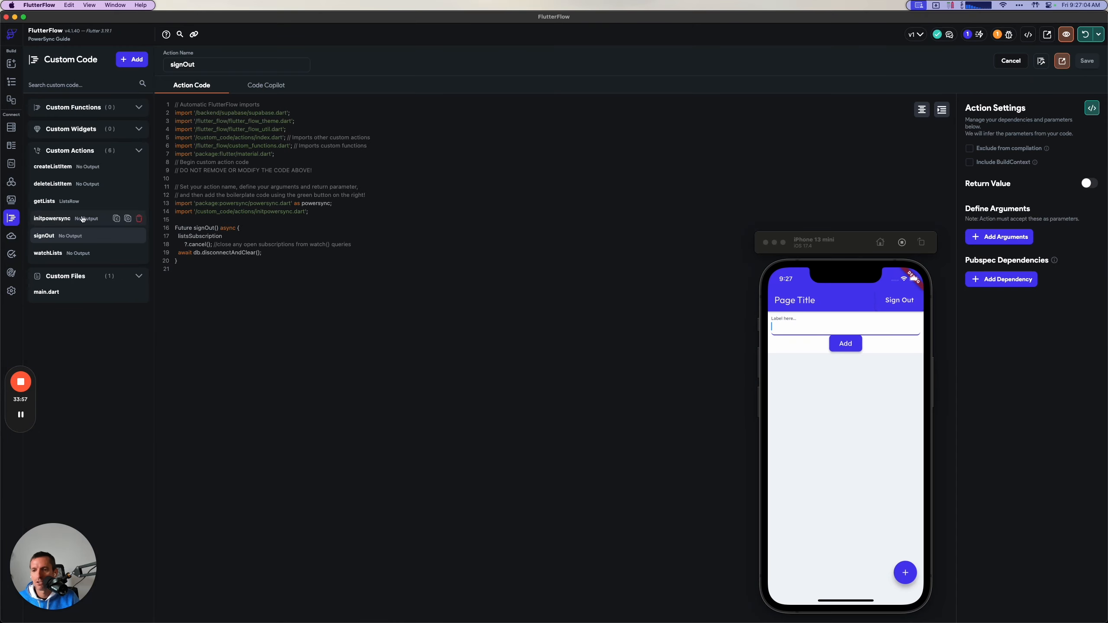
pyautogui.click(199, 253)
pyautogui.moveTo(215, 253); pyautogui.dragTo(274, 253)
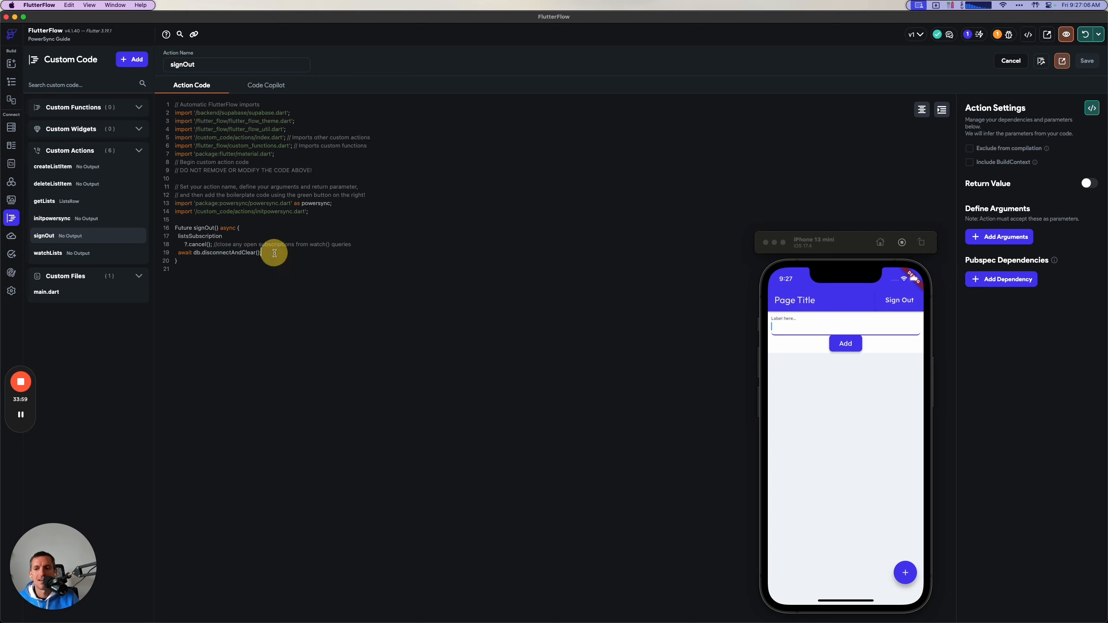
pyautogui.tripleClick(273, 253)
pyautogui.click(229, 251)
pyautogui.doubleClick(230, 252)
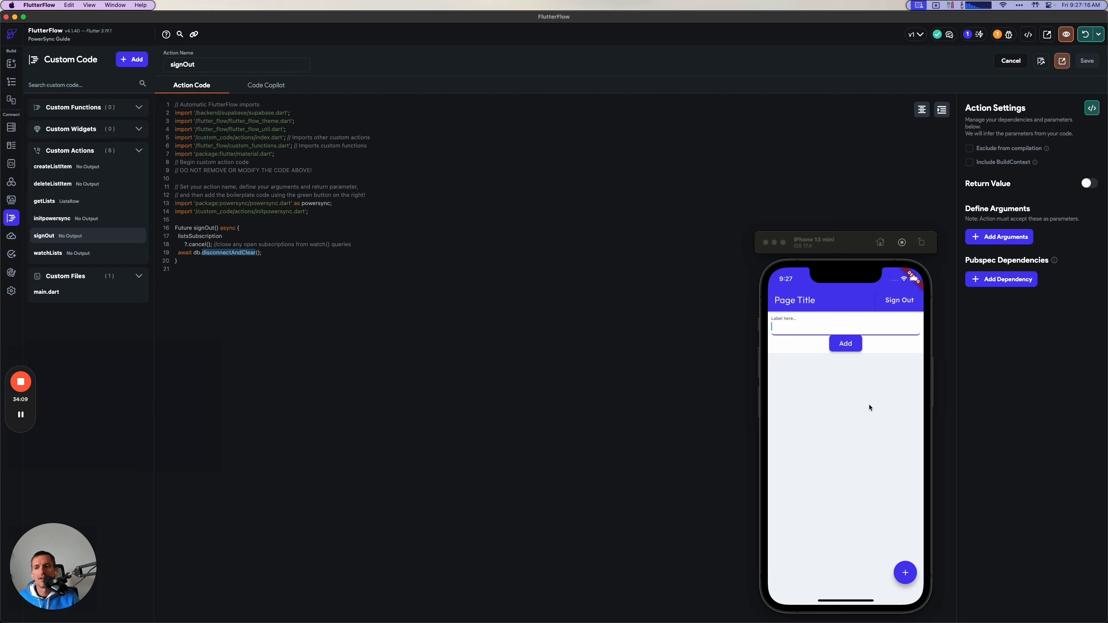
pyautogui.moveTo(231, 253); pyautogui.dragTo(195, 251)
pyautogui.click(195, 251)
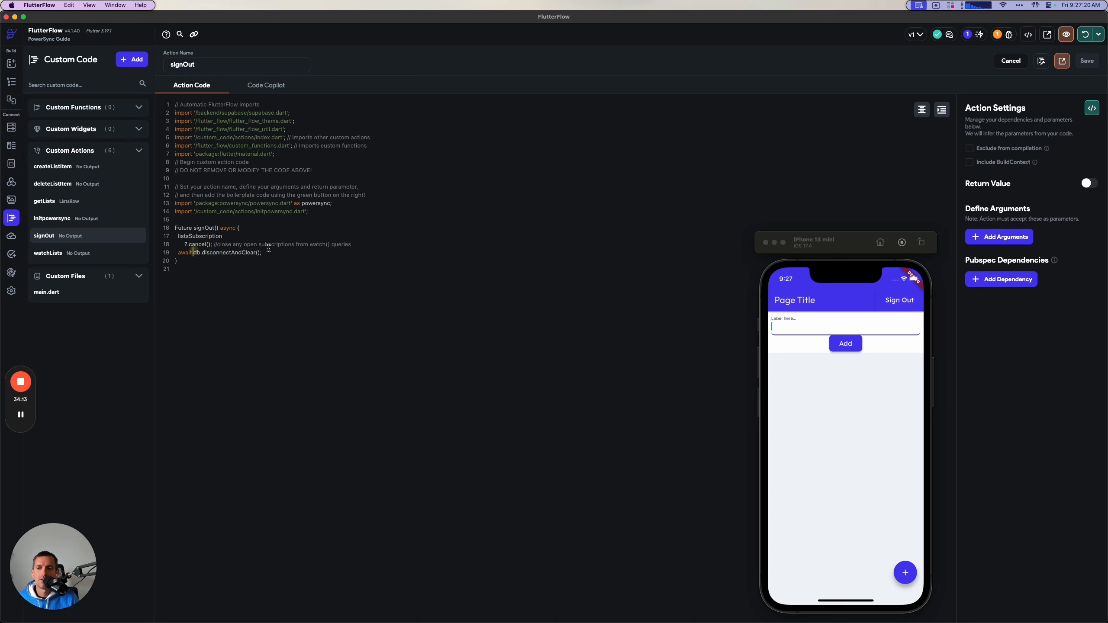
# Add two test lists in the simulator app, named "list one" and "item two".
pyautogui.click(788, 333)
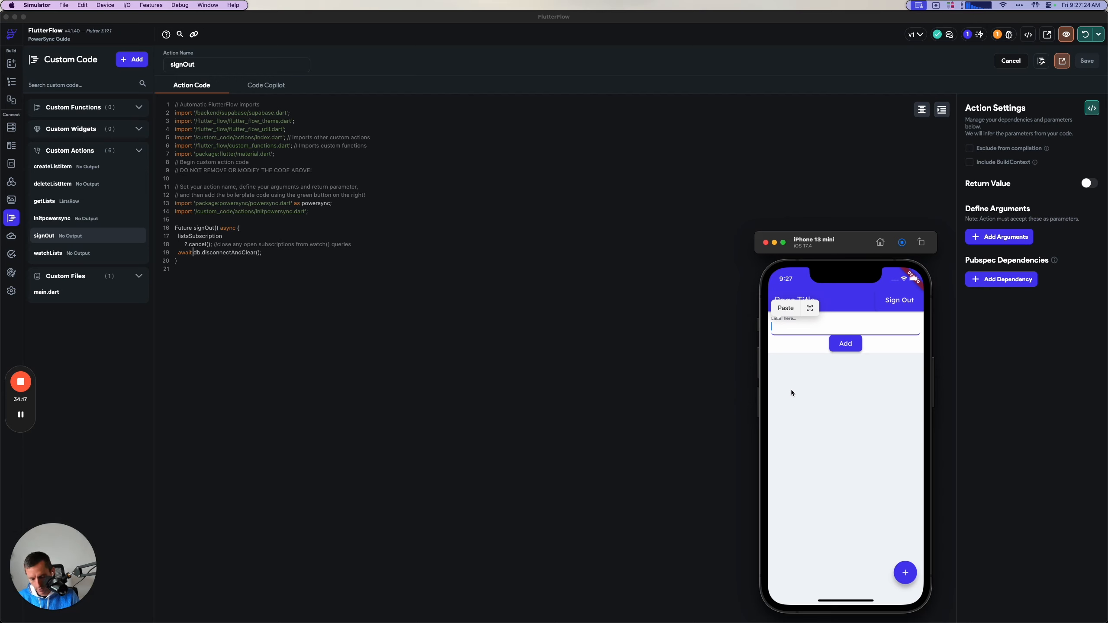
pyautogui.write('list one')
pyautogui.click(842, 349)
pyautogui.click(905, 573)
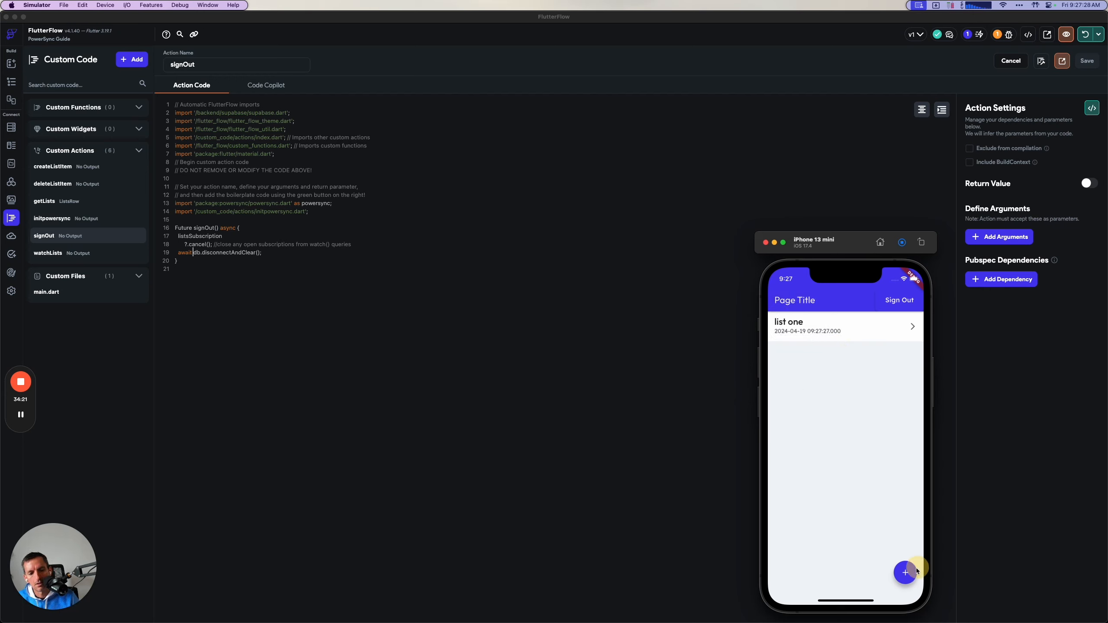
pyautogui.click(802, 327)
pyautogui.write('item two')
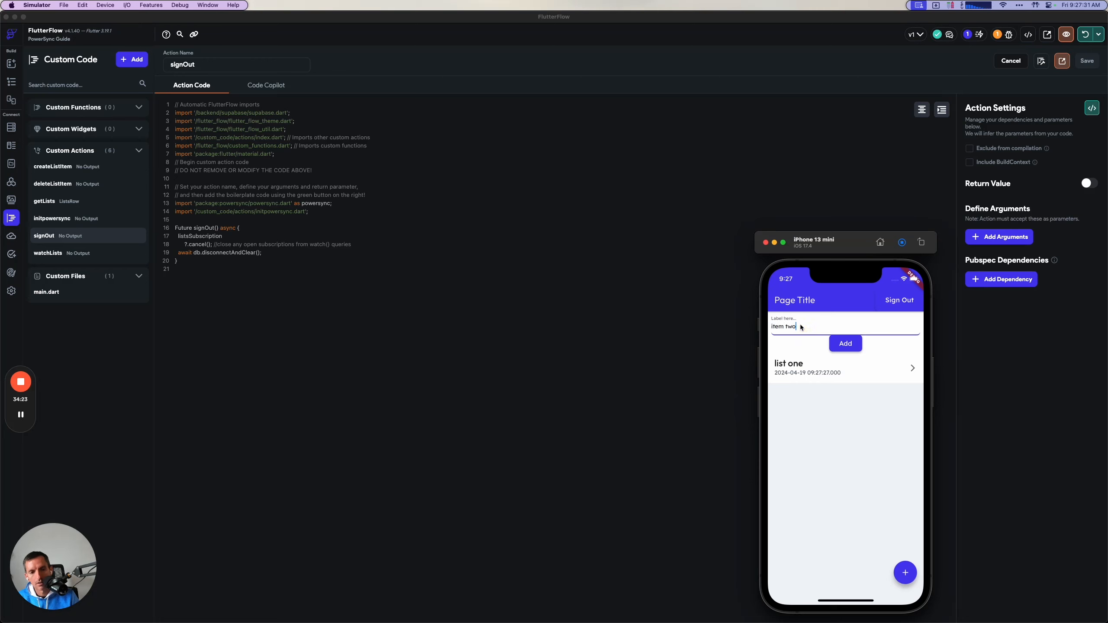
pyautogui.click(837, 348)
# Sign out of the simulator app and sign back in with the account's email and password.
pyautogui.click(895, 302)
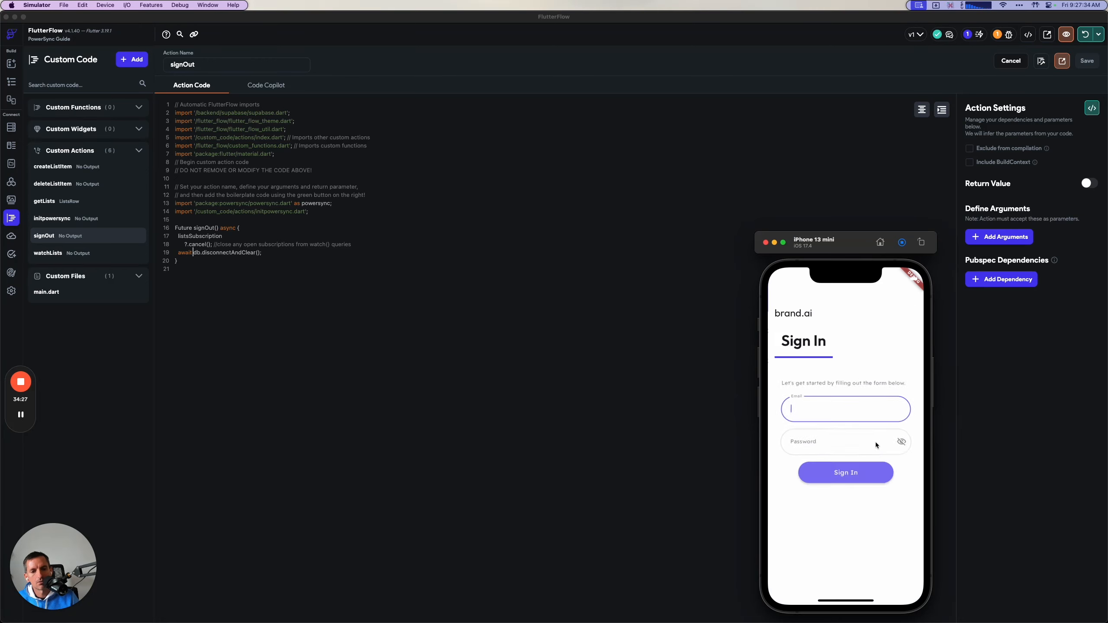
pyautogui.click(812, 408)
pyautogui.press('Tab')
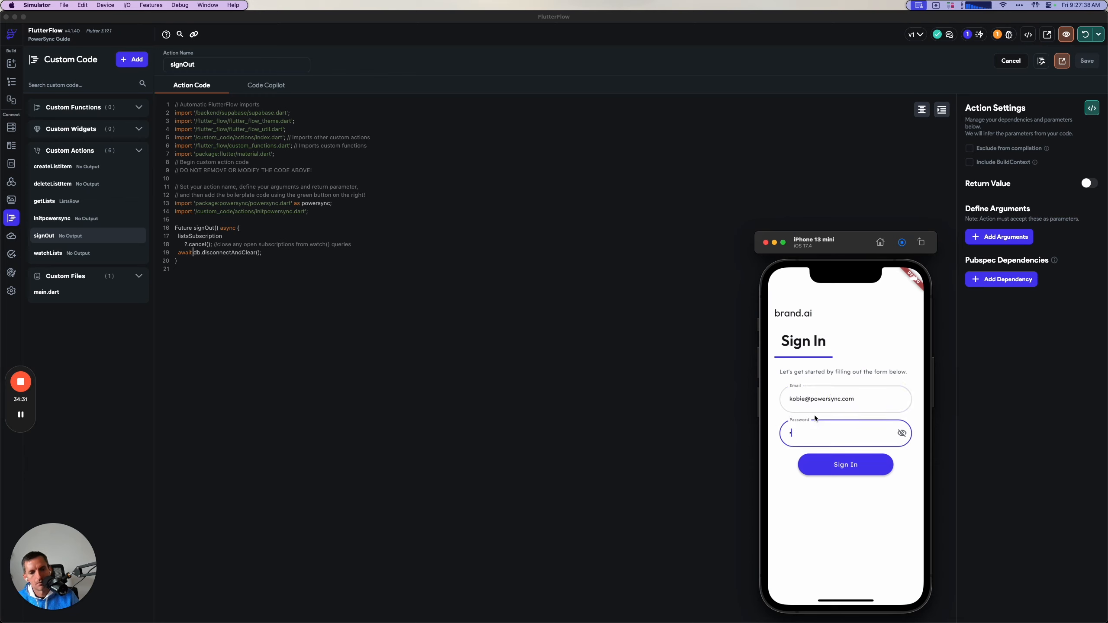
pyautogui.click(832, 466)
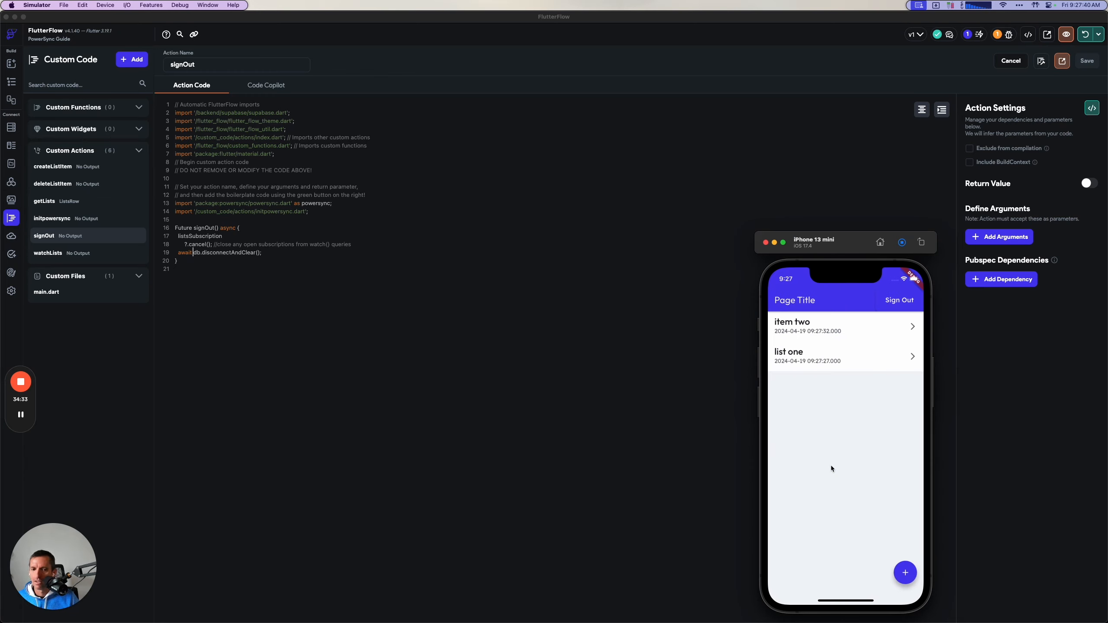
# Switch to the PowerSync docs in Arc and read the Securing Your App section with the simulator moved aside.
pyautogui.press('super+Tab')
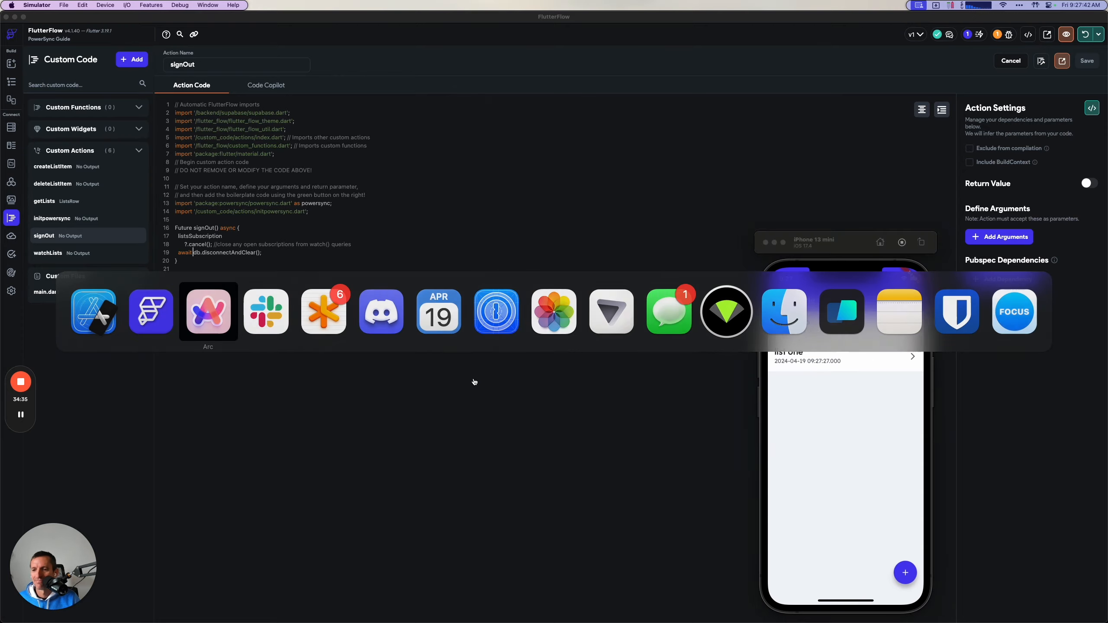
pyautogui.scroll(-4, 535, 500)
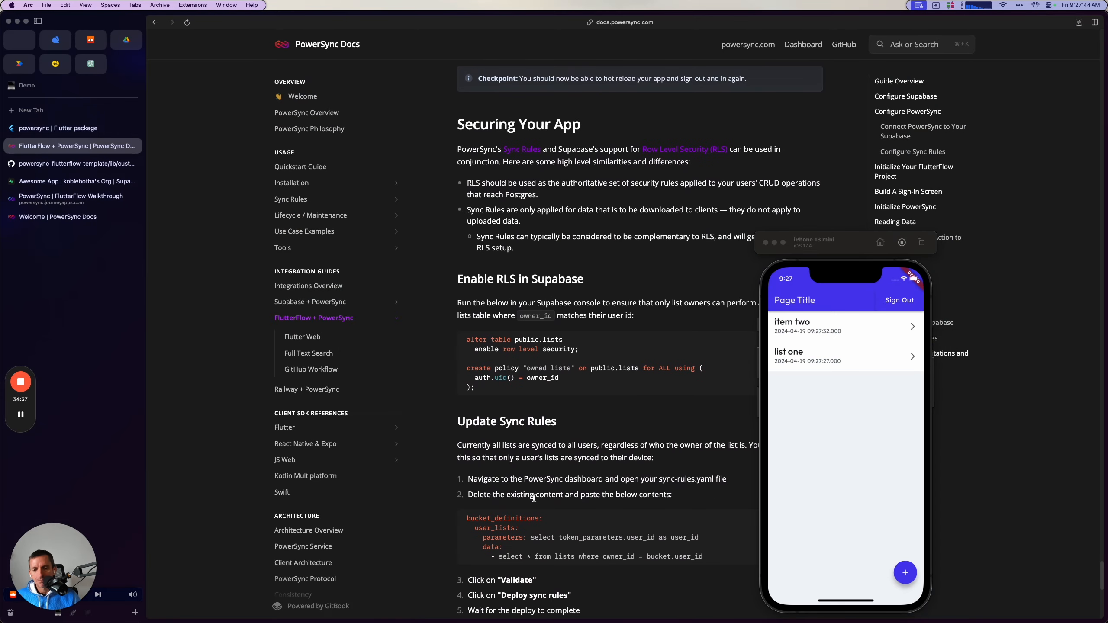
pyautogui.moveTo(840, 241); pyautogui.dragTo(961, 231)
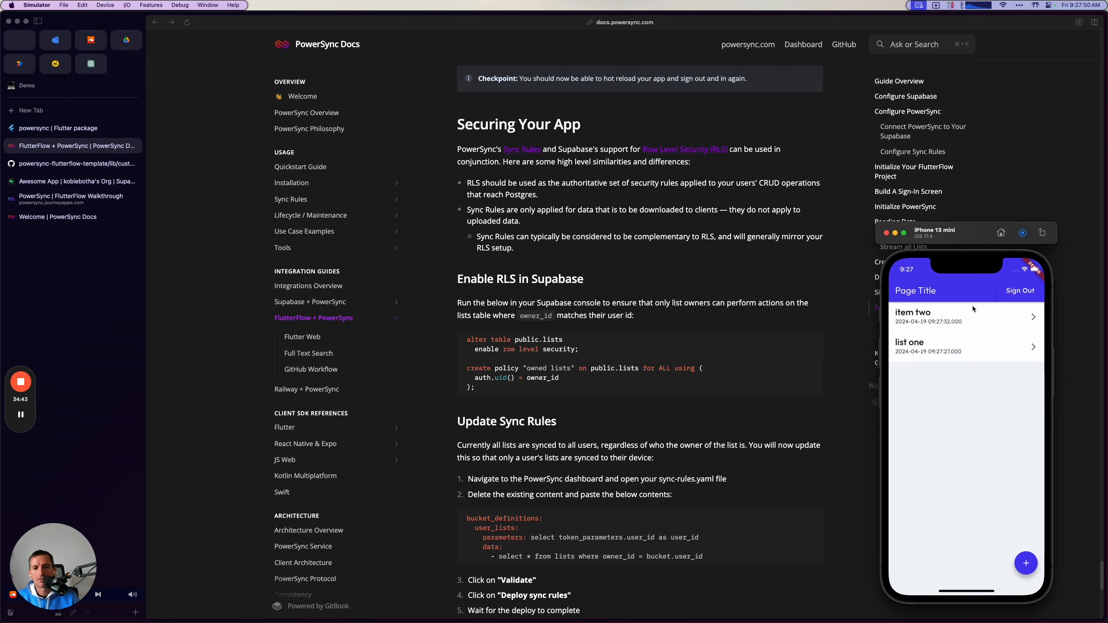
# Examine the current sync-rules.yaml query on the lists table in the PowerSync dashboard.
pyautogui.click(76, 202)
pyautogui.click(94, 197)
pyautogui.moveTo(404, 89); pyautogui.dragTo(272, 74)
pyautogui.doubleClick(387, 129)
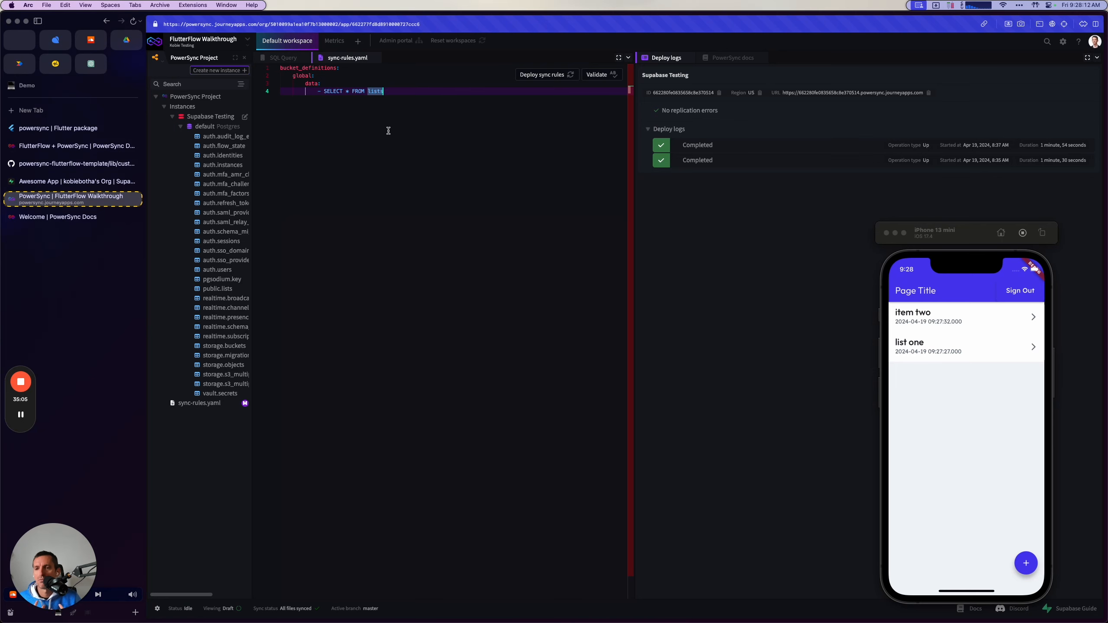
# Return to the guide's Securing Your App section and copy the SQL under Enable RLS in Supabase.
pyautogui.click(86, 148)
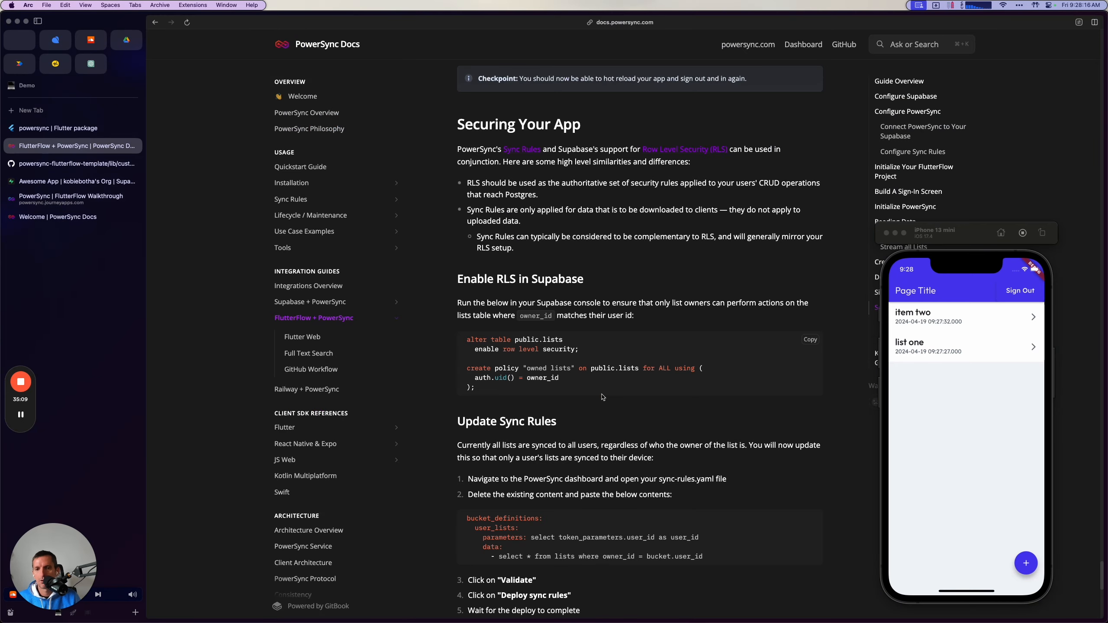
pyautogui.scroll(-2, 603, 397)
pyautogui.click(21, 416)
pyautogui.click(21, 416)
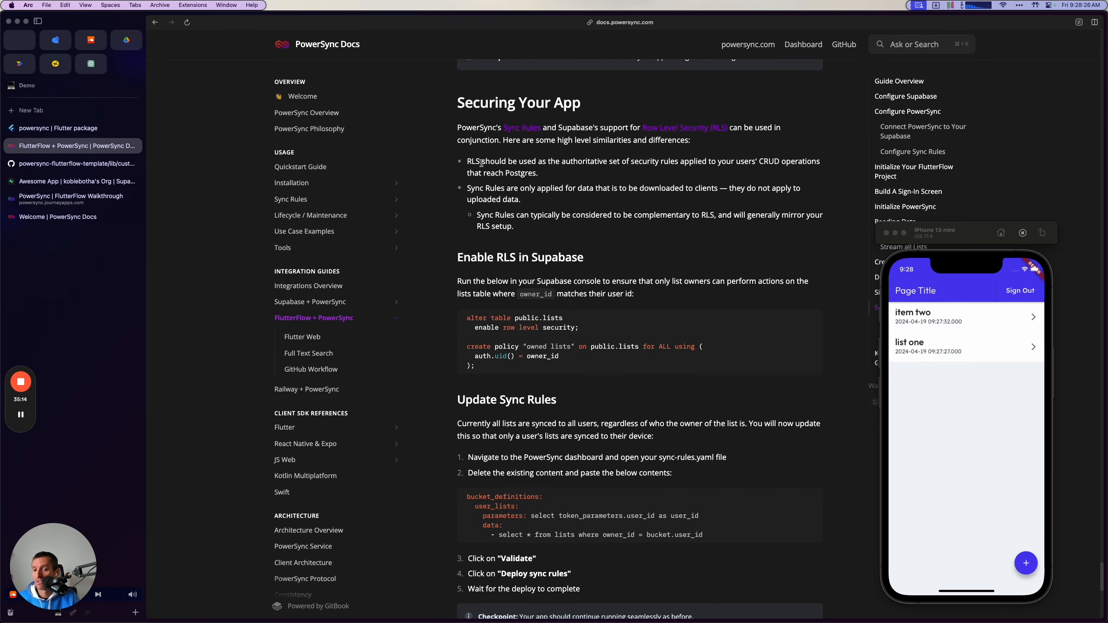
pyautogui.scroll(-1, 468, 393)
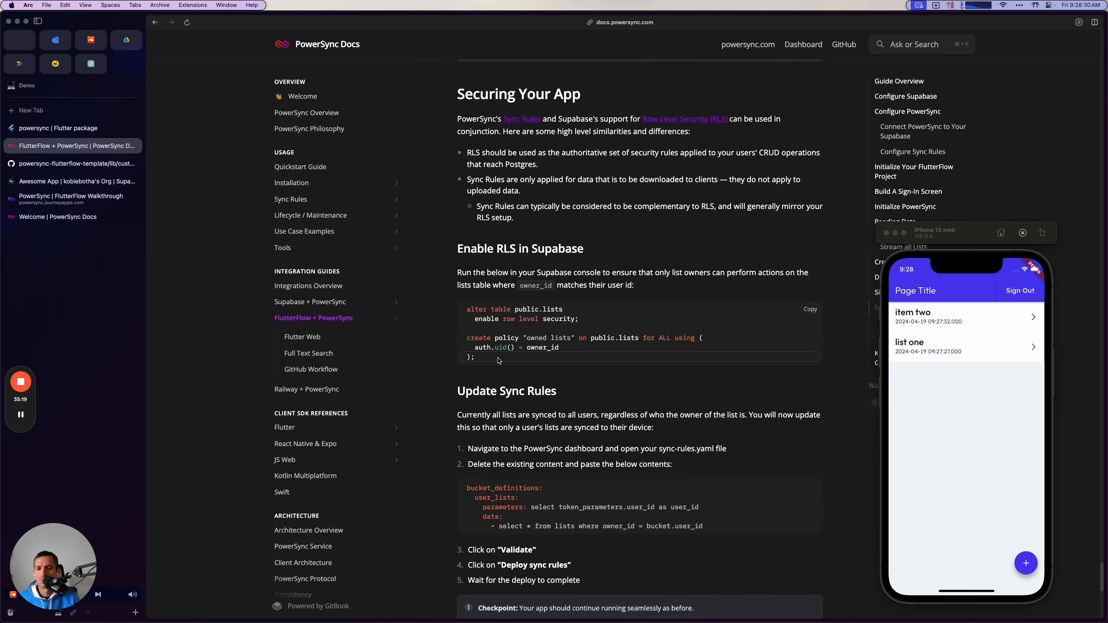
# Switch to Supabase and inspect the lists table's rows and RLS status.
pyautogui.click(44, 181)
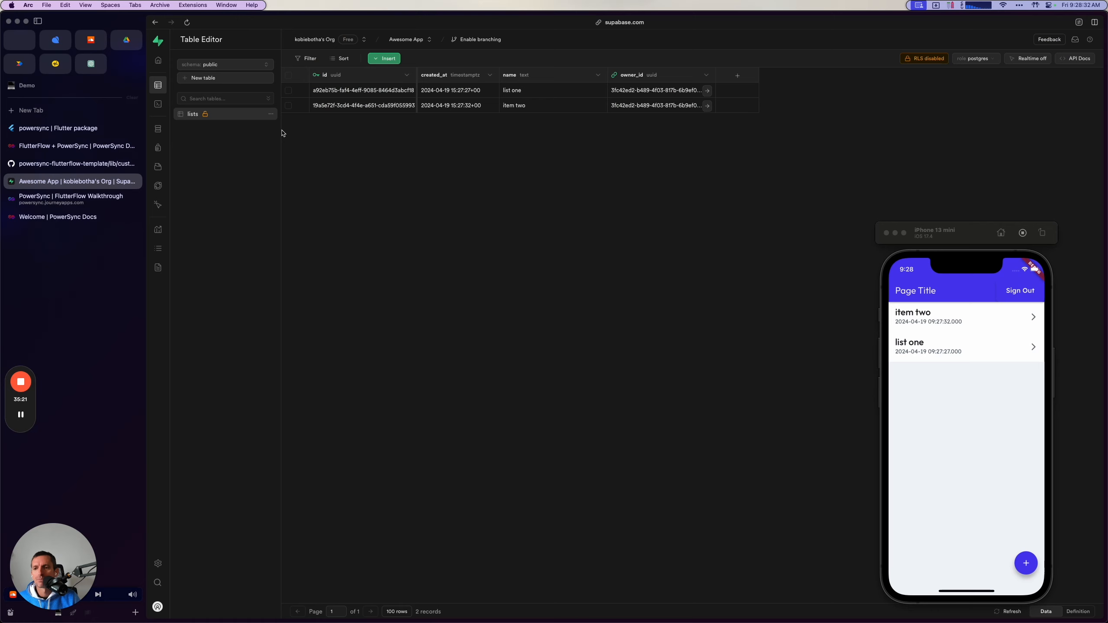
pyautogui.click(171, 103)
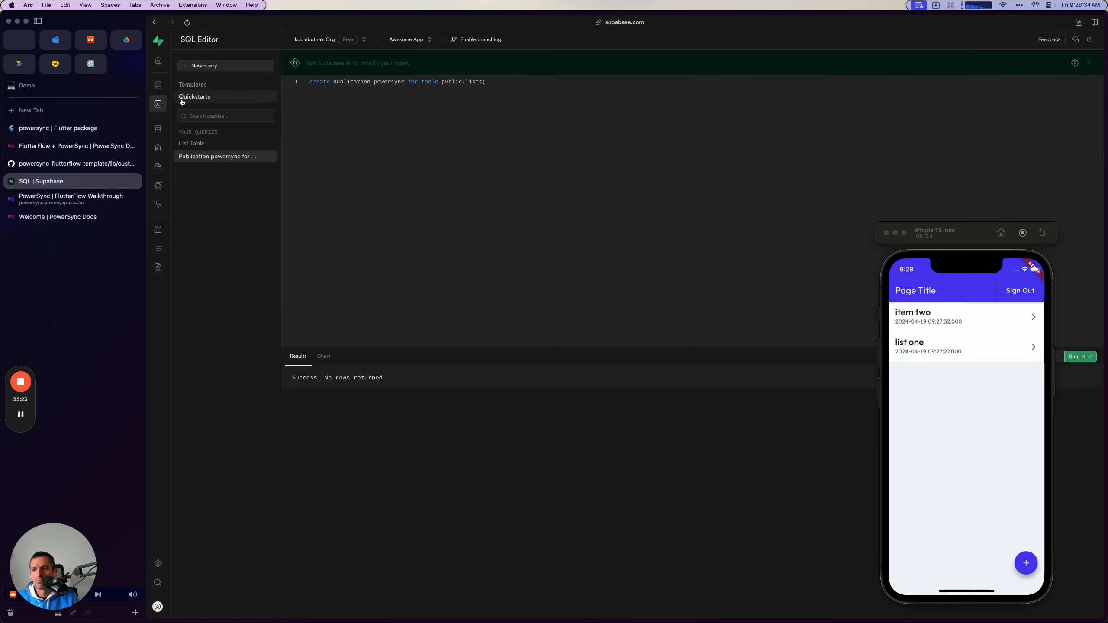
pyautogui.click(156, 84)
pyautogui.click(196, 113)
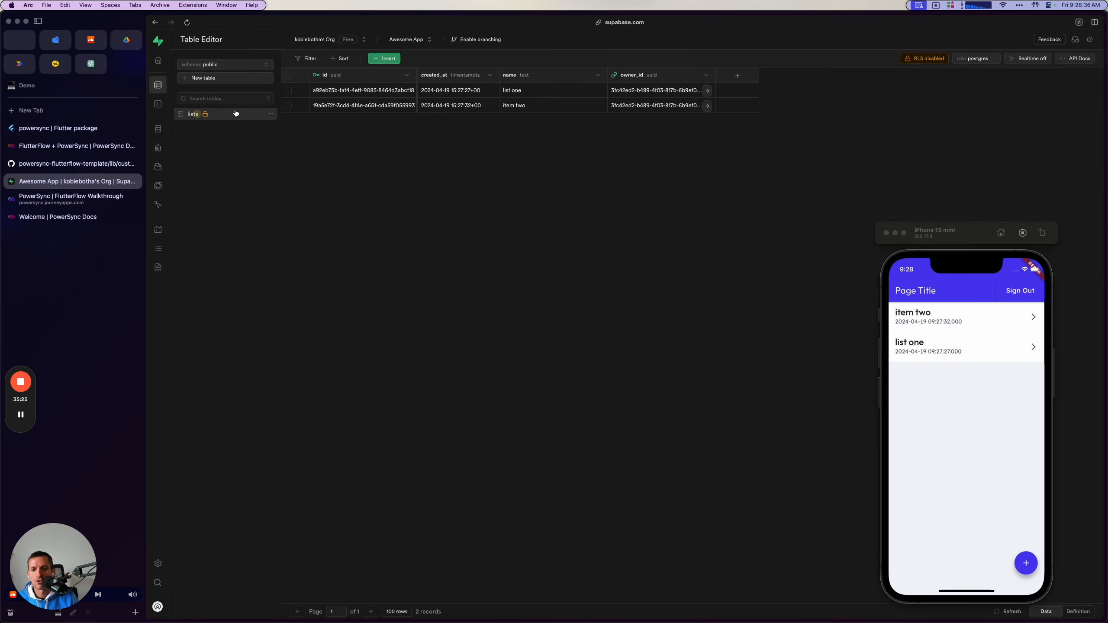
pyautogui.click(925, 61)
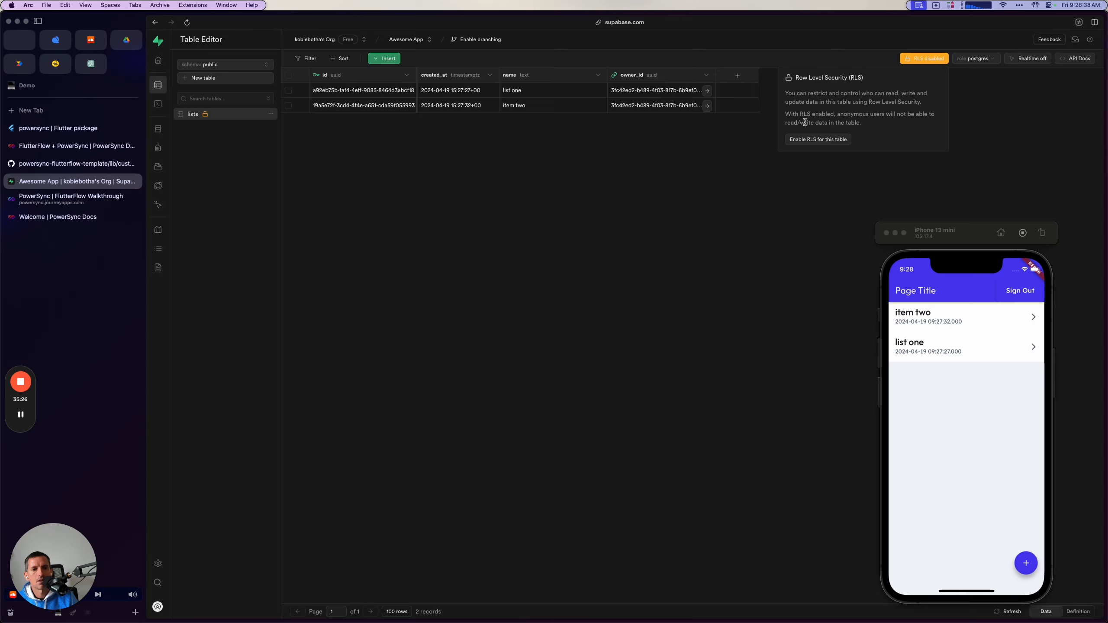
pyautogui.click(814, 141)
pyautogui.click(592, 348)
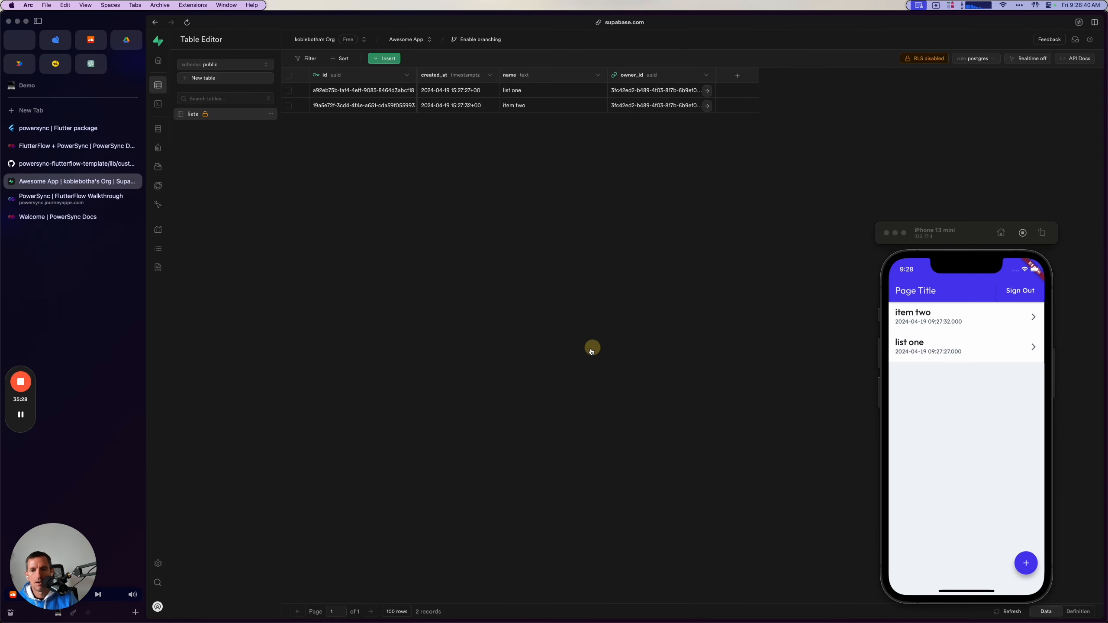
# Create a new query in Supabase's SQL Editor and paste the copied row level security SQL for public.lists.
pyautogui.click(158, 104)
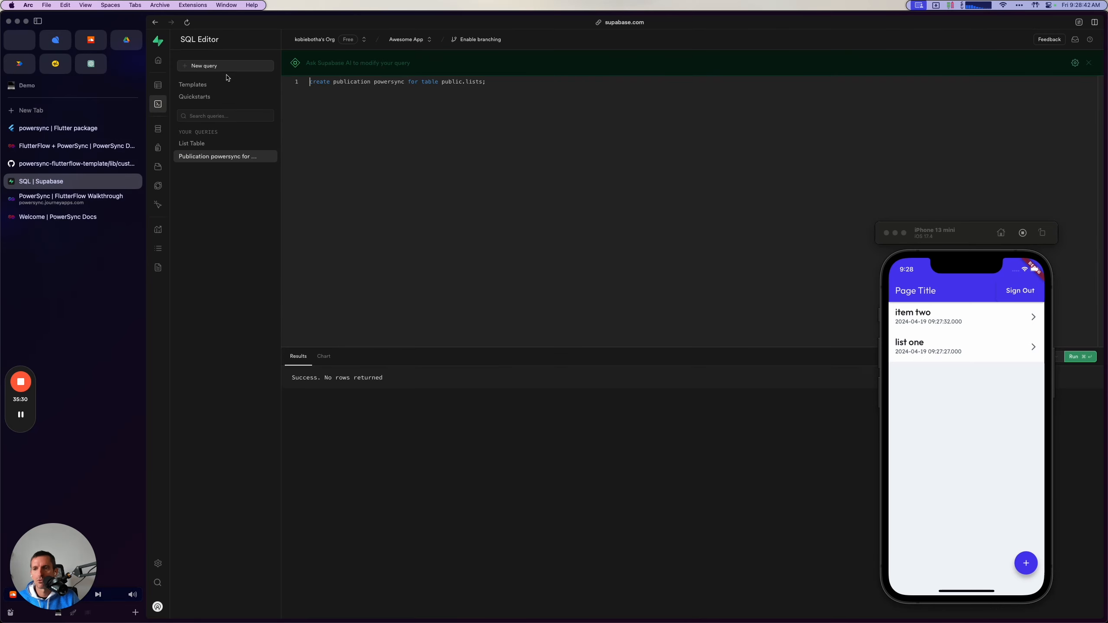
pyautogui.click(213, 64)
pyautogui.write('alter table public.lists   enable row level security;  create policy "owned lists" on public.lists for ALL using (   auth.uid() = owner_id );')
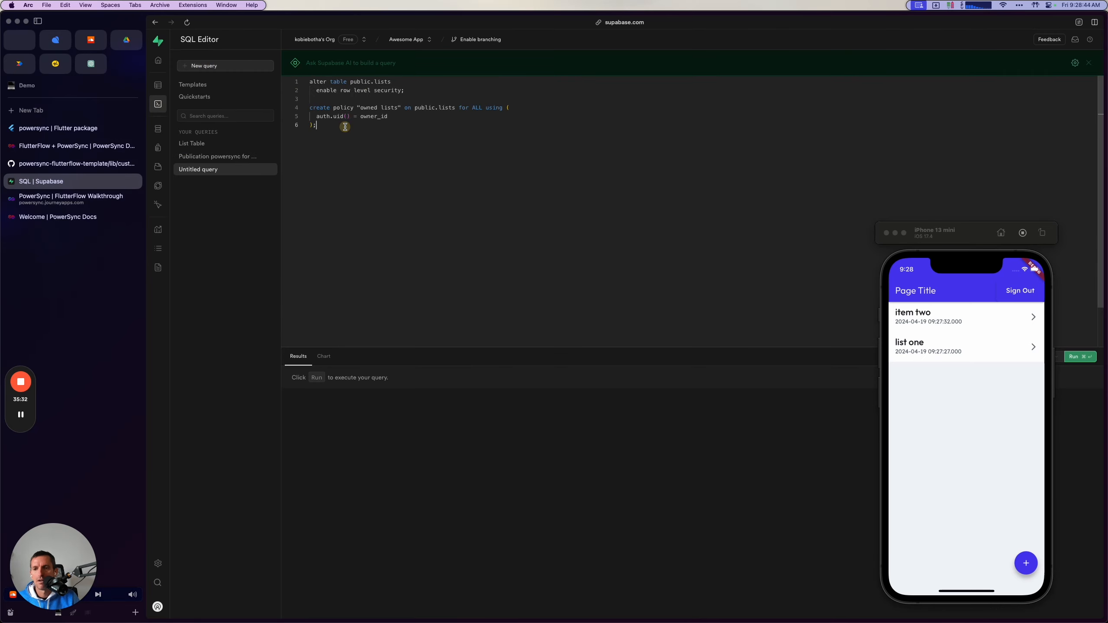
# Review the pasted SQL's row level security statement and the "owned lists" policy condition comparing auth.uid() with owner_id.
pyautogui.moveTo(316, 90); pyautogui.dragTo(402, 89)
pyautogui.click(402, 90)
pyautogui.doubleClick(331, 85)
pyautogui.click(435, 143)
pyautogui.moveTo(460, 107); pyautogui.dragTo(483, 107)
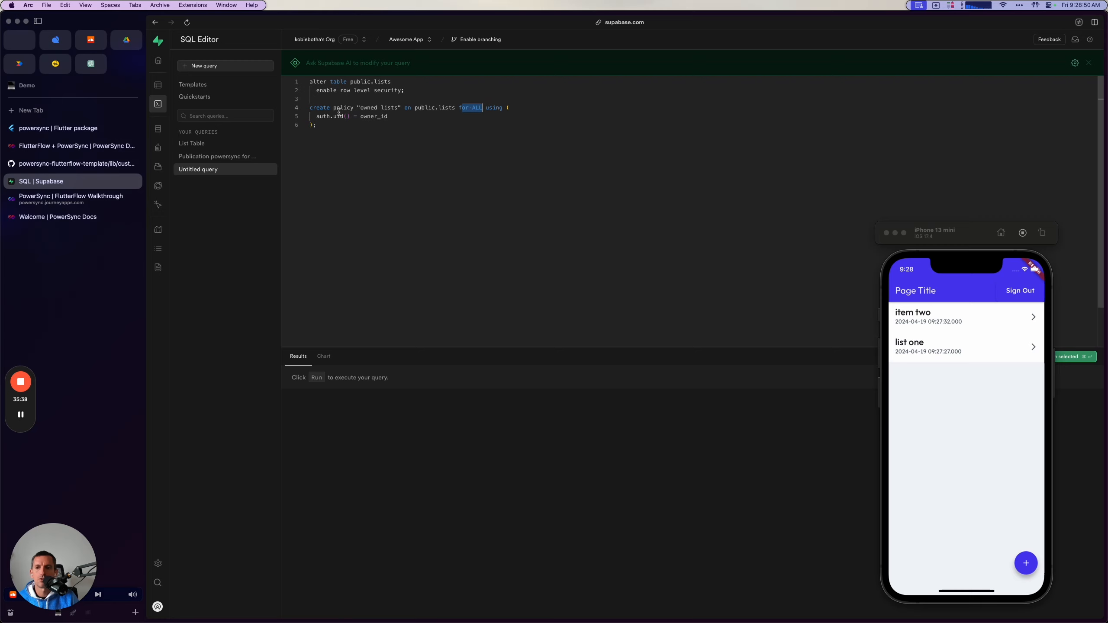
pyautogui.moveTo(321, 118); pyautogui.dragTo(391, 116)
pyautogui.doubleClick(392, 117)
pyautogui.doubleClick(378, 116)
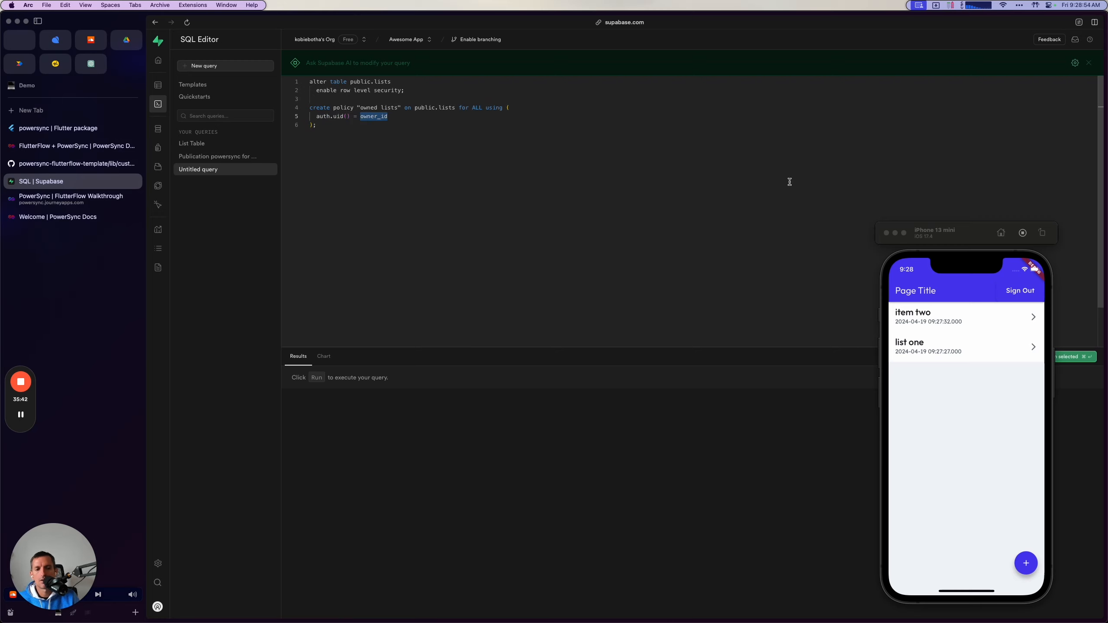
# Remove the query's final semicolon and run the full SQL to enable row level security and create the "owned lists" policy.
pyautogui.press('super+Return')
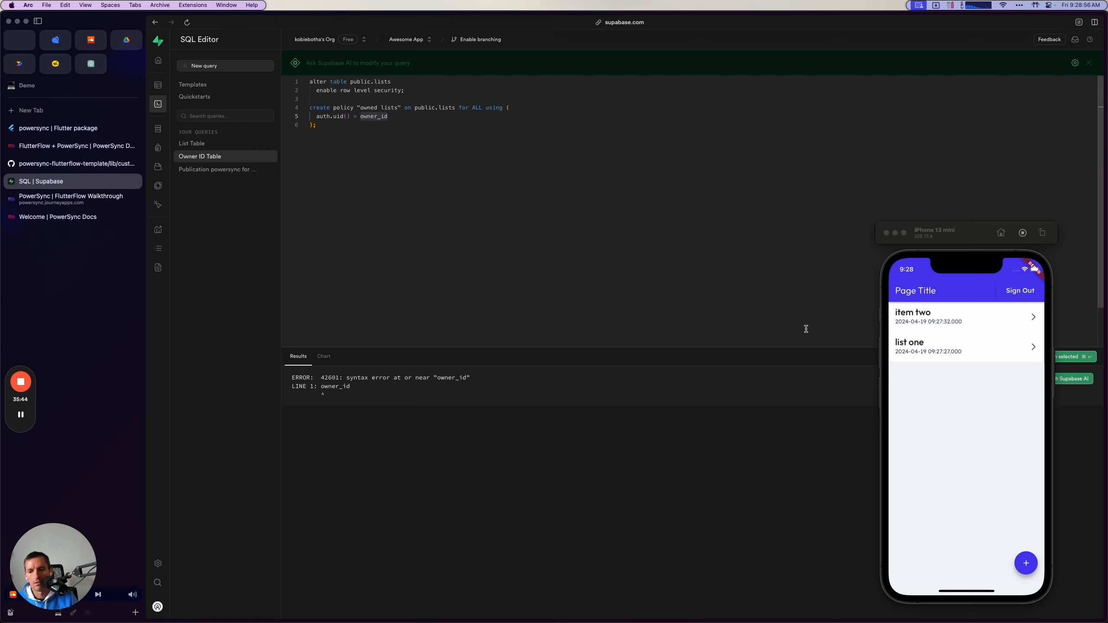
pyautogui.click(437, 164)
pyautogui.press('BackSpace')
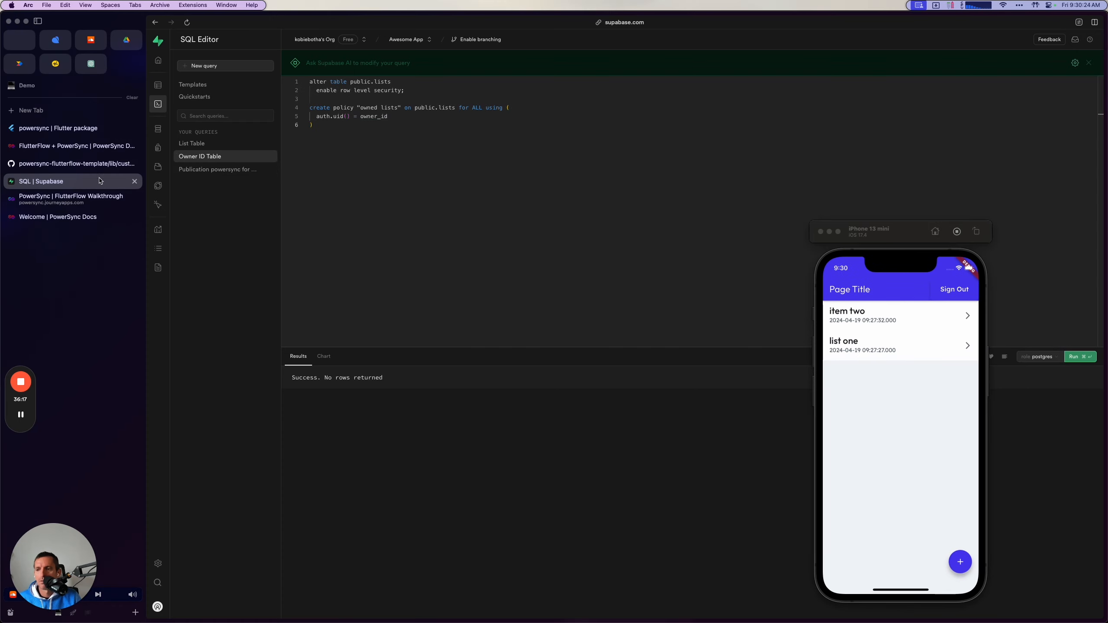
# Return to the guide's Update Sync Rules section, move the simulator aside and copy the user_lists bucket definition.
pyautogui.click(82, 194)
pyautogui.click(74, 146)
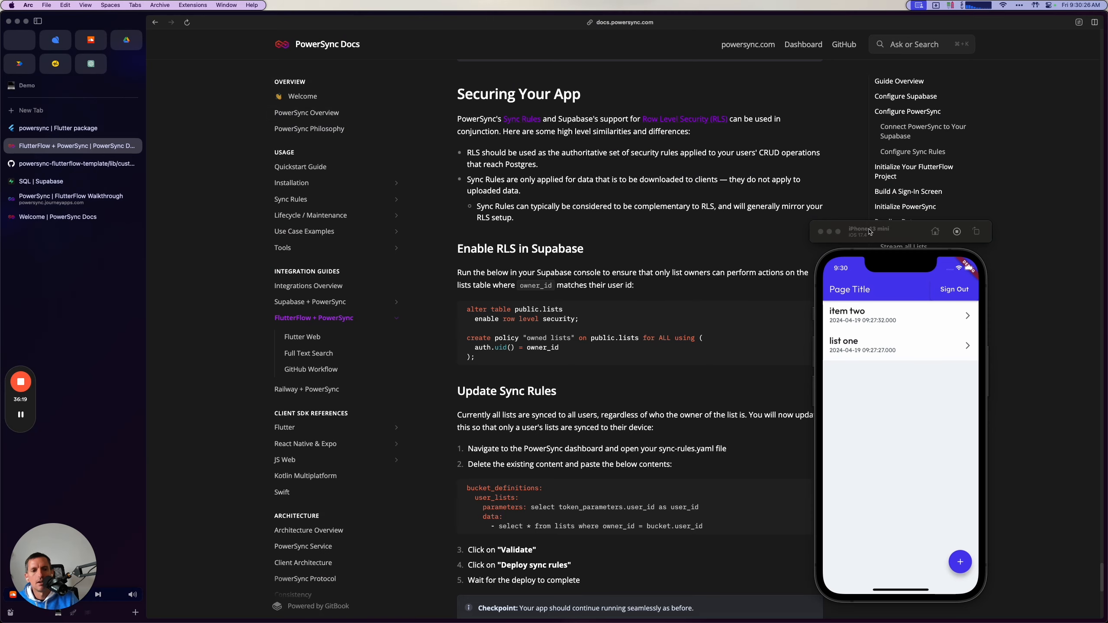
pyautogui.scroll(-5, 608, 336)
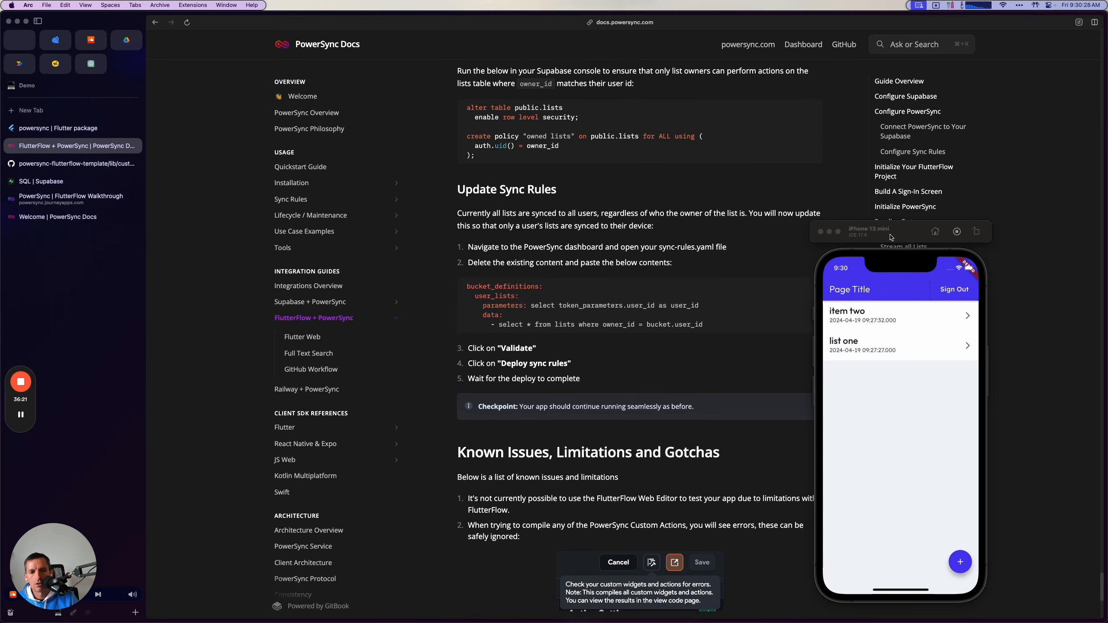
pyautogui.moveTo(891, 236); pyautogui.dragTo(959, 237)
pyautogui.click(808, 286)
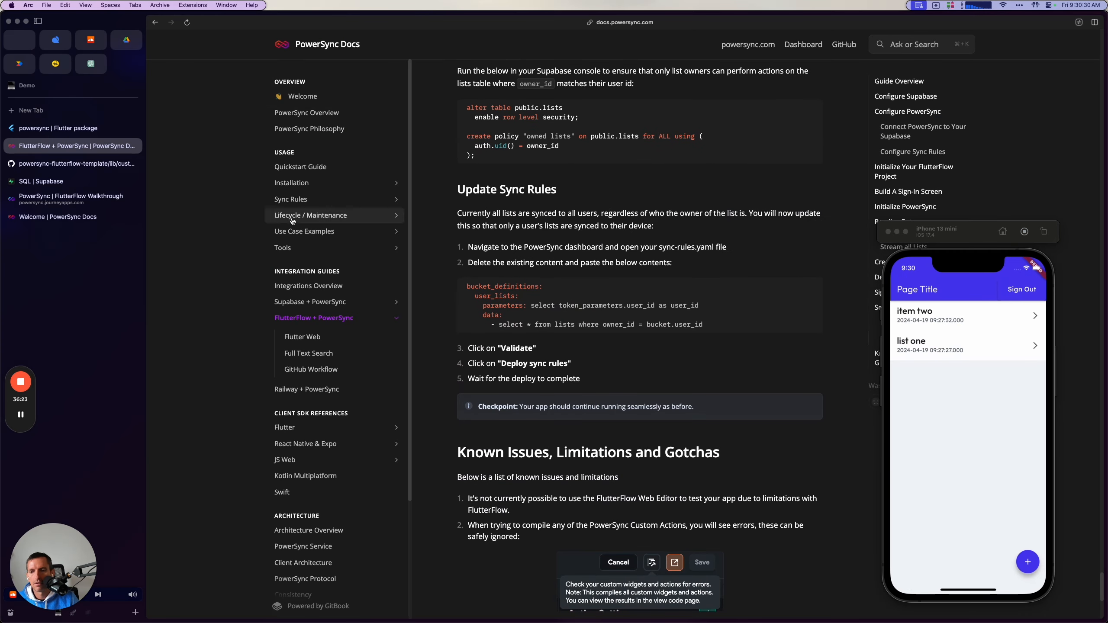
# Switch to the PowerSync dashboard, replace sync-rules.yaml's contents with the copied user_lists bucket definition and validate it against the Supabase Testing instance.
pyautogui.click(71, 196)
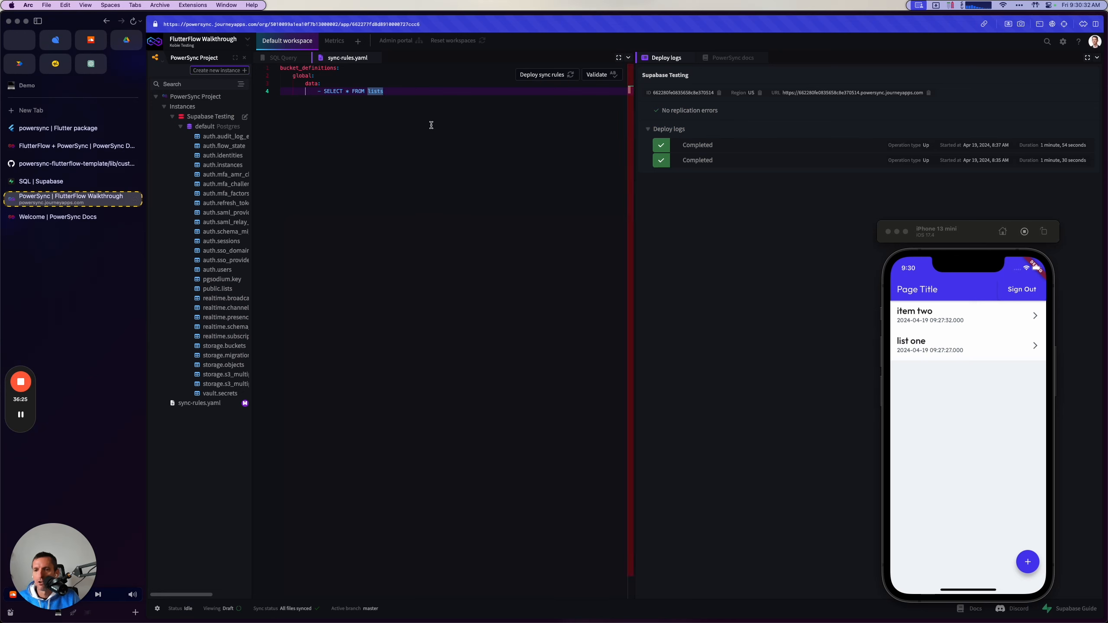
pyautogui.press('super+a')
pyautogui.write('bucket_definitions:   user_lists:     parameters: select token_parameters.user_id as user_id     data:       - select * from lists where owner_id = bucket.user_id')
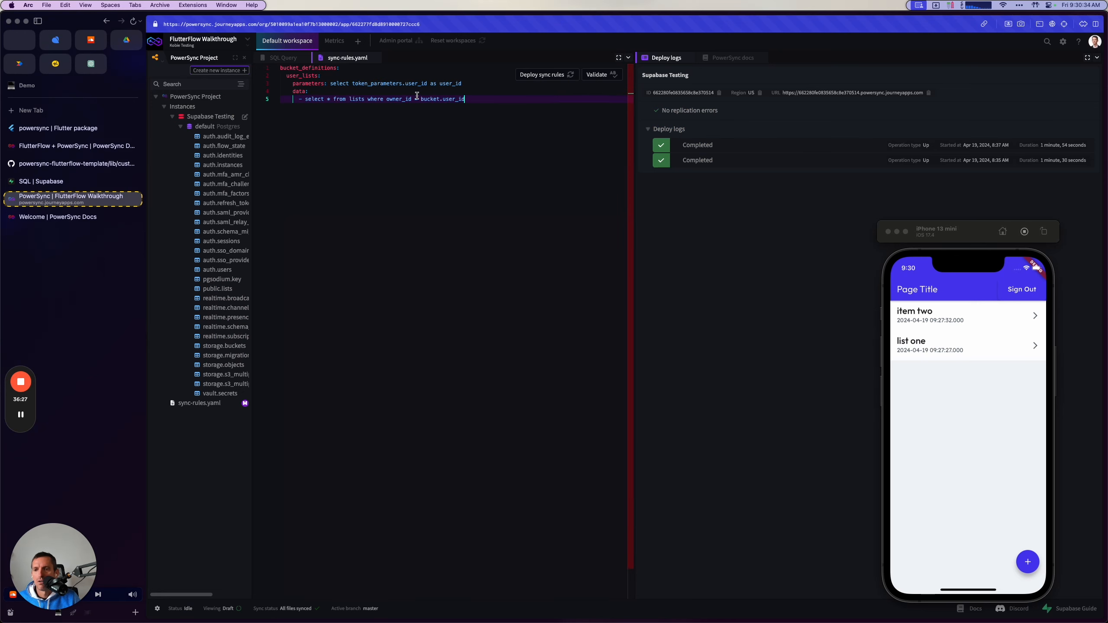
pyautogui.click(597, 75)
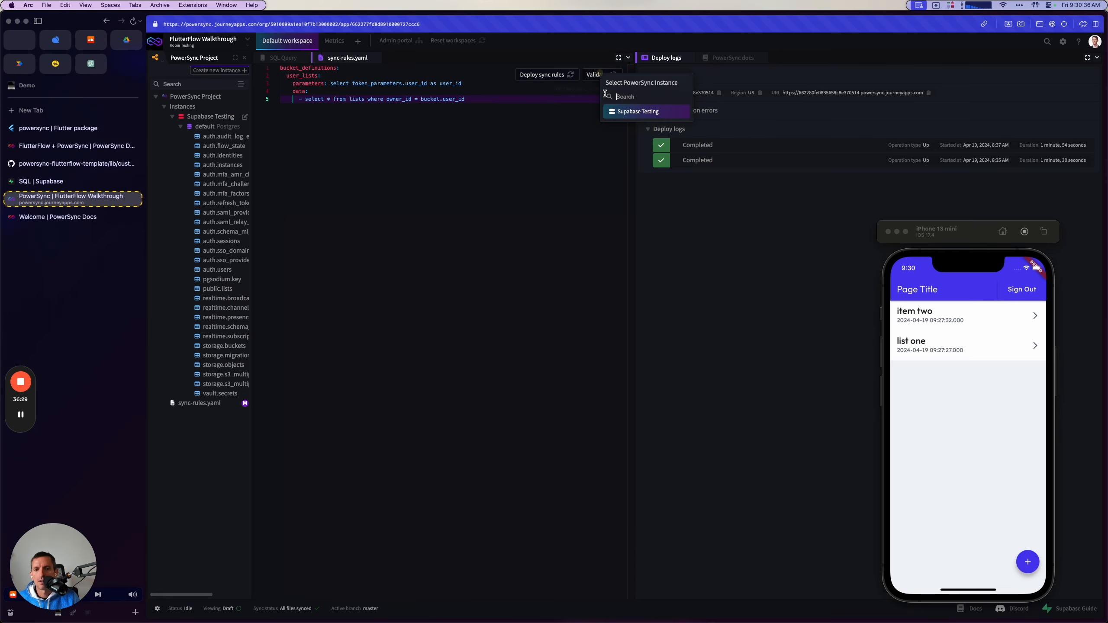
pyautogui.click(629, 116)
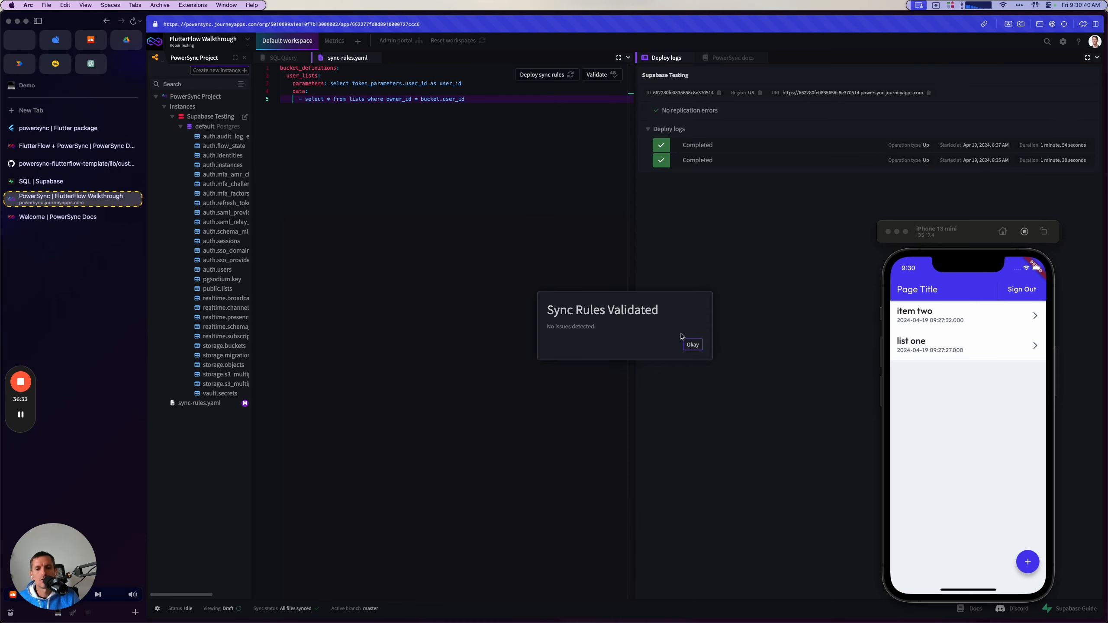
pyautogui.click(693, 345)
# Deploy the updated sync rules to the Supabase Testing instance.
pyautogui.click(541, 74)
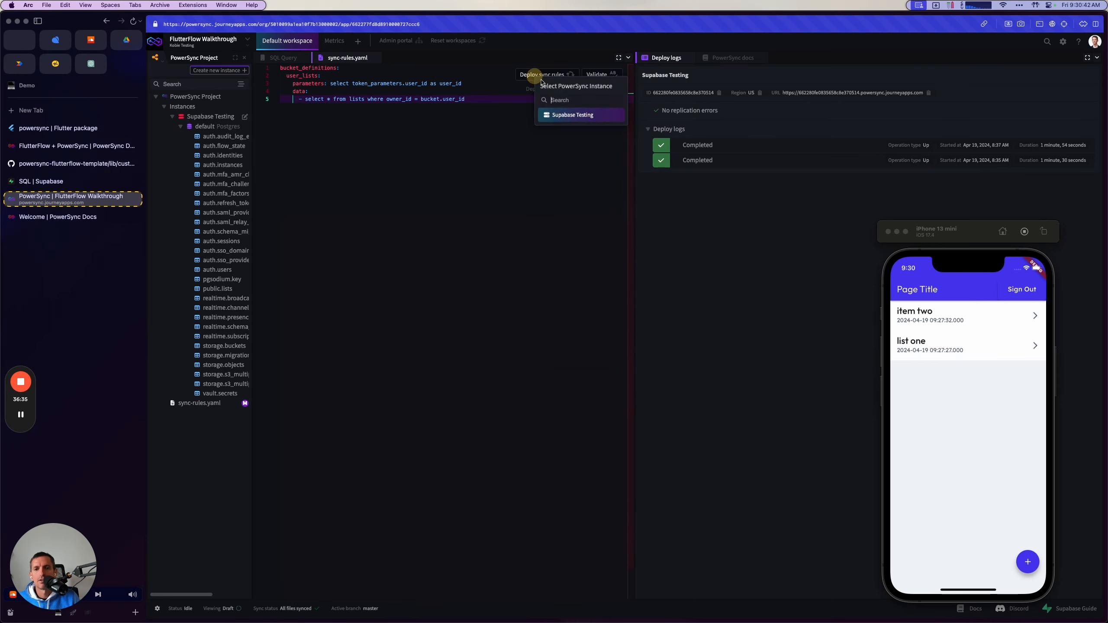
pyautogui.click(576, 122)
pyautogui.click(687, 332)
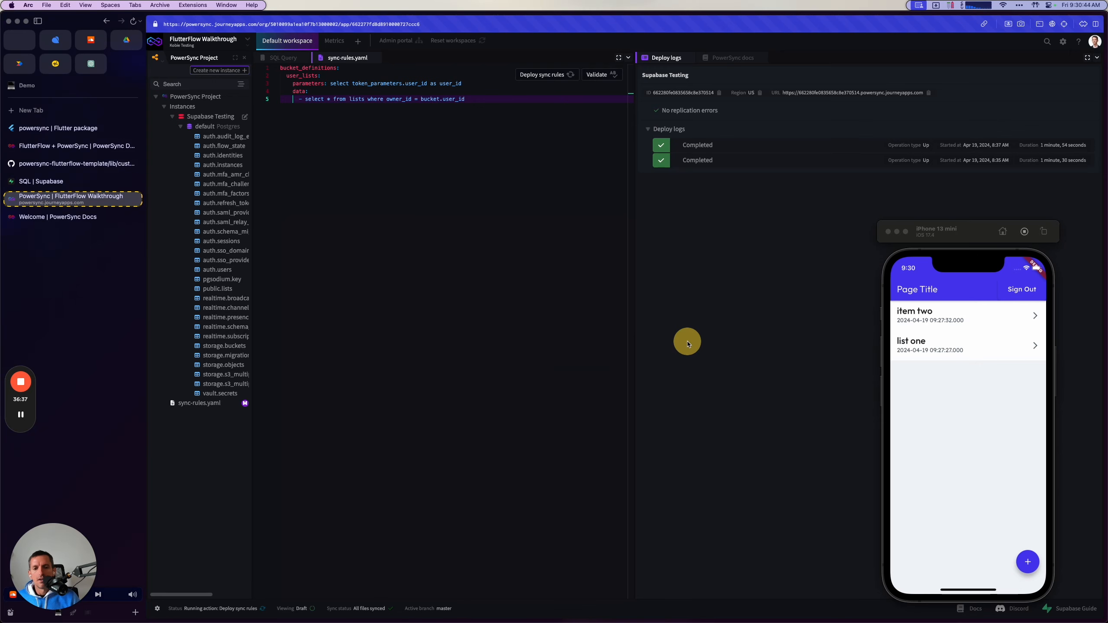
# Review the user_lists bucket name and its parameters query, including token_parameters.user_id and the user_id alias.
pyautogui.doubleClick(300, 76)
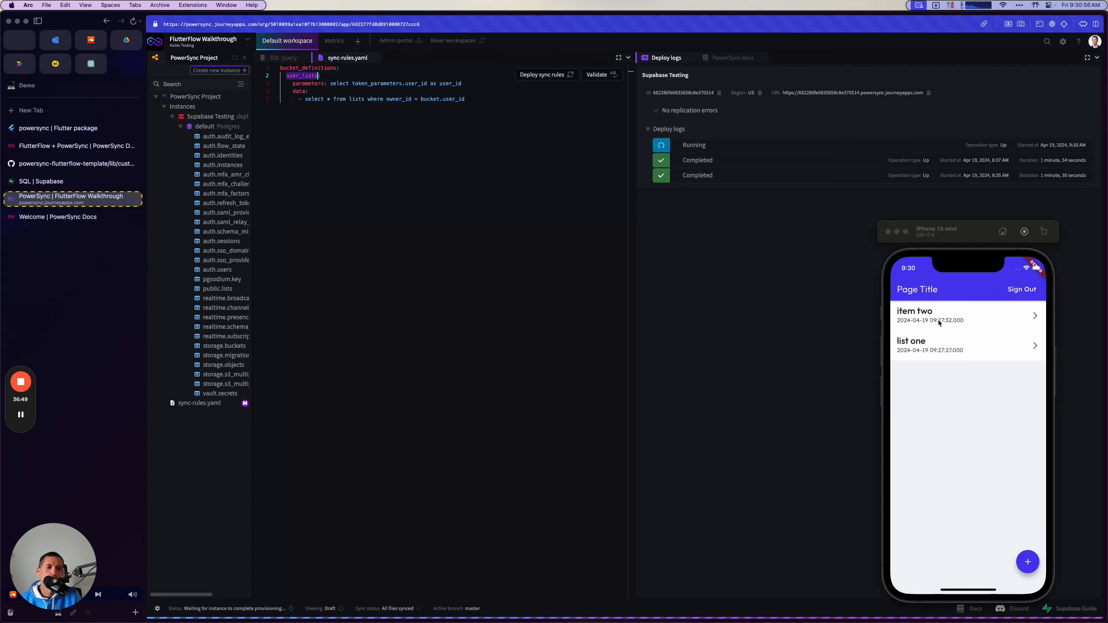
pyautogui.click(288, 82)
pyautogui.click(463, 81)
pyautogui.click(483, 85)
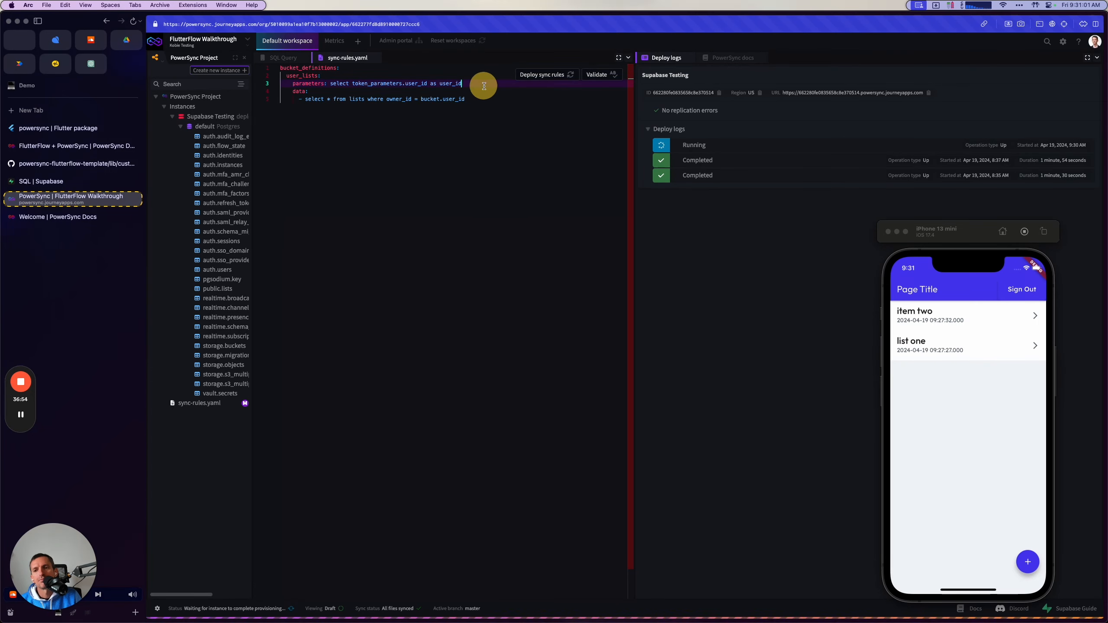
pyautogui.doubleClick(297, 83)
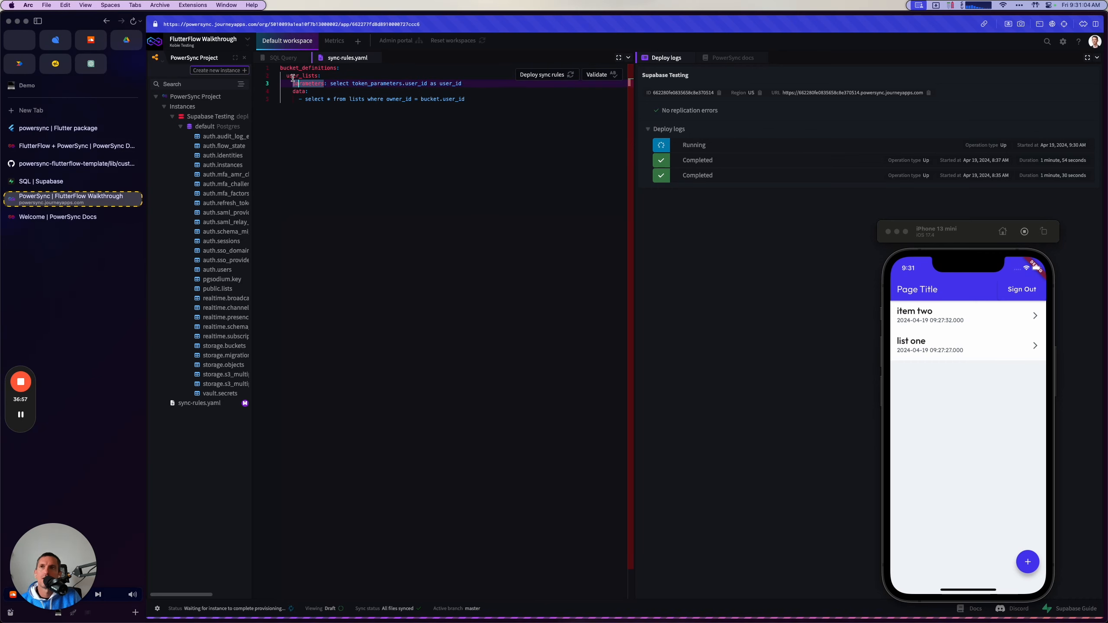
pyautogui.doubleClick(297, 90)
pyautogui.doubleClick(297, 83)
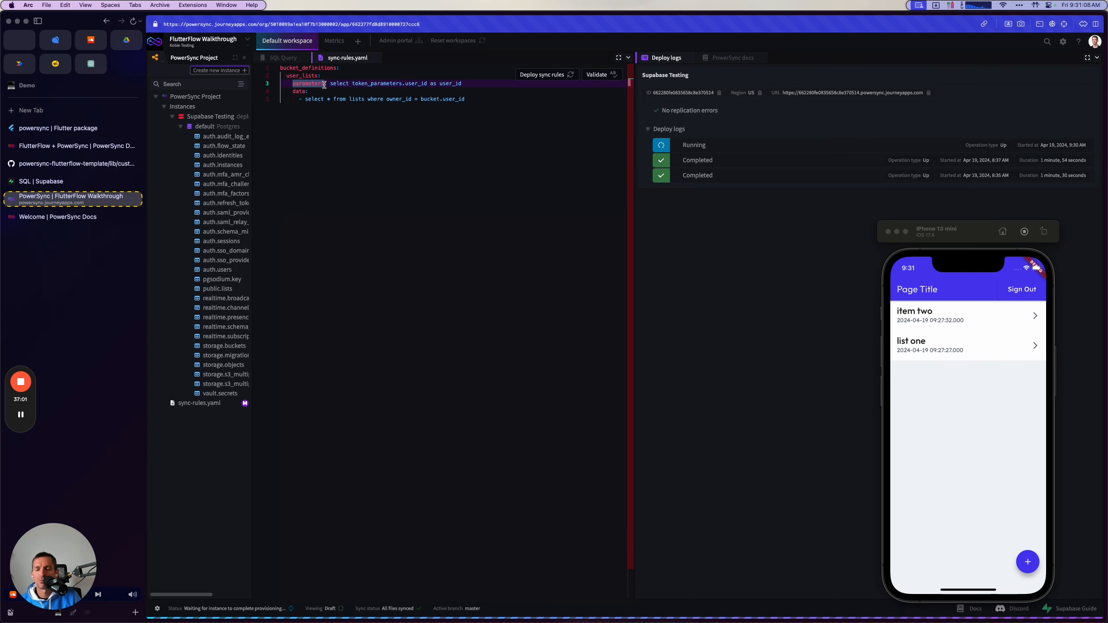
pyautogui.doubleClick(418, 83)
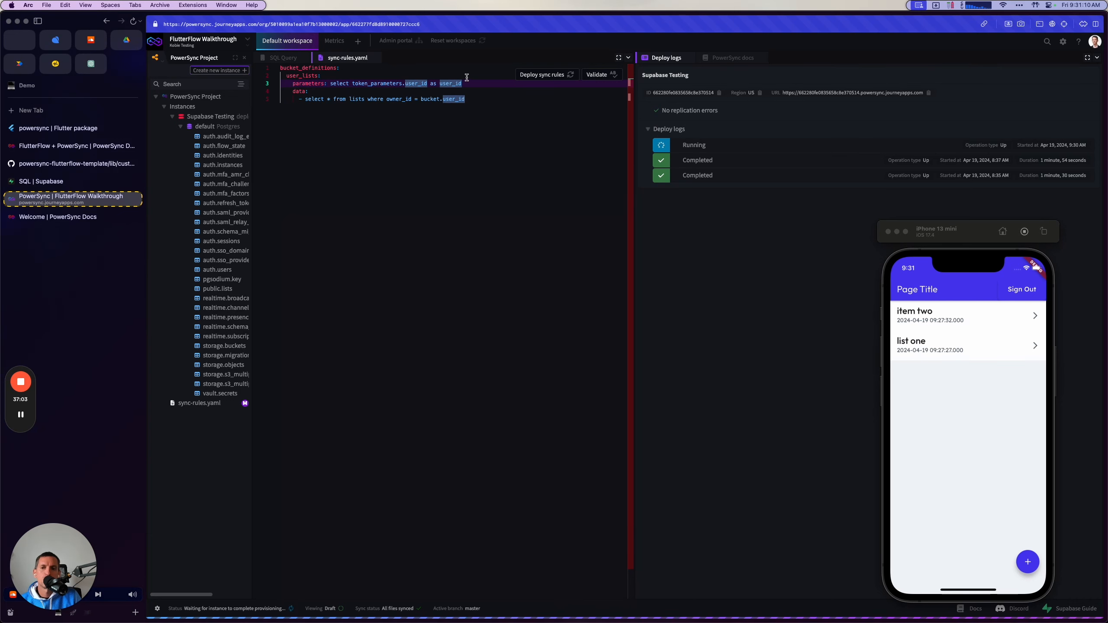
pyautogui.click(477, 84)
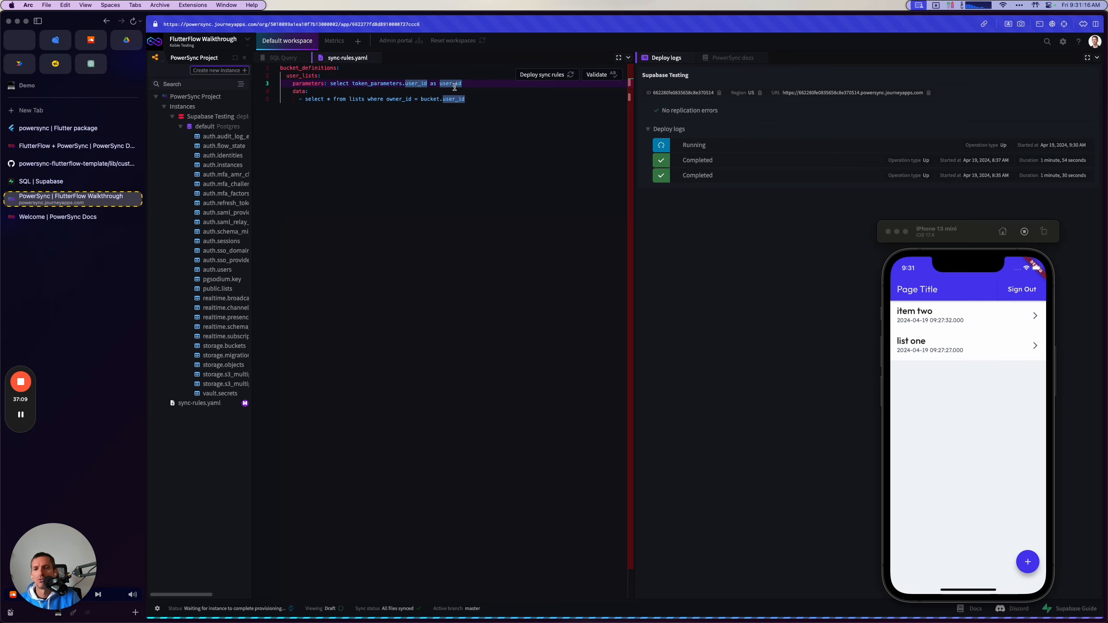
# Examine the bucket's data query and how it matches owner_id with bucket.user_id.
pyautogui.click(295, 91)
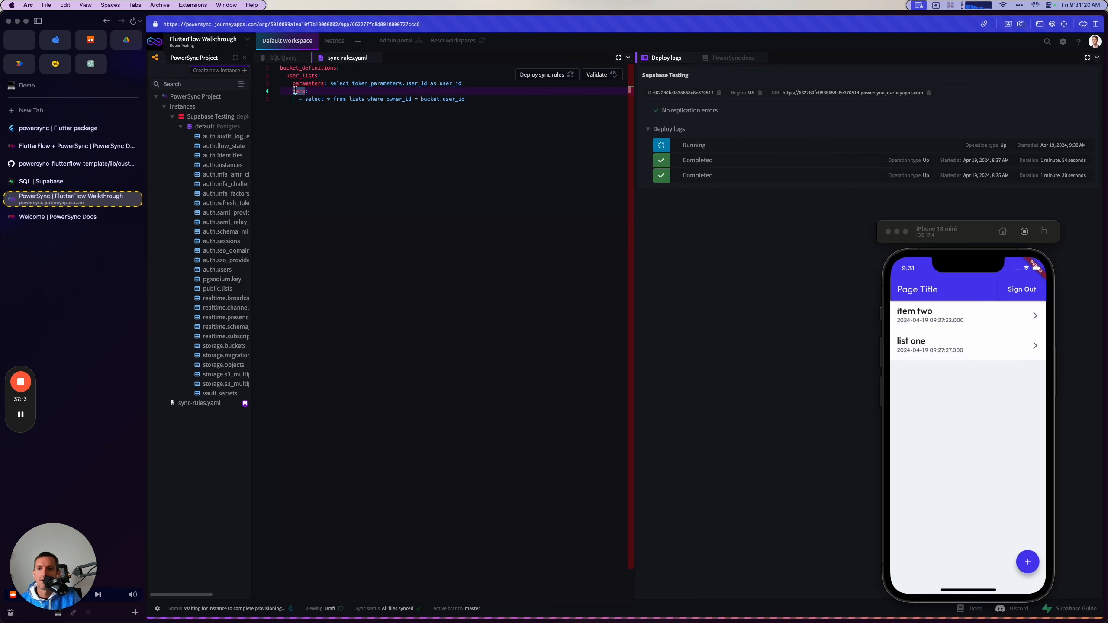
pyautogui.click(298, 99)
pyautogui.write('-')
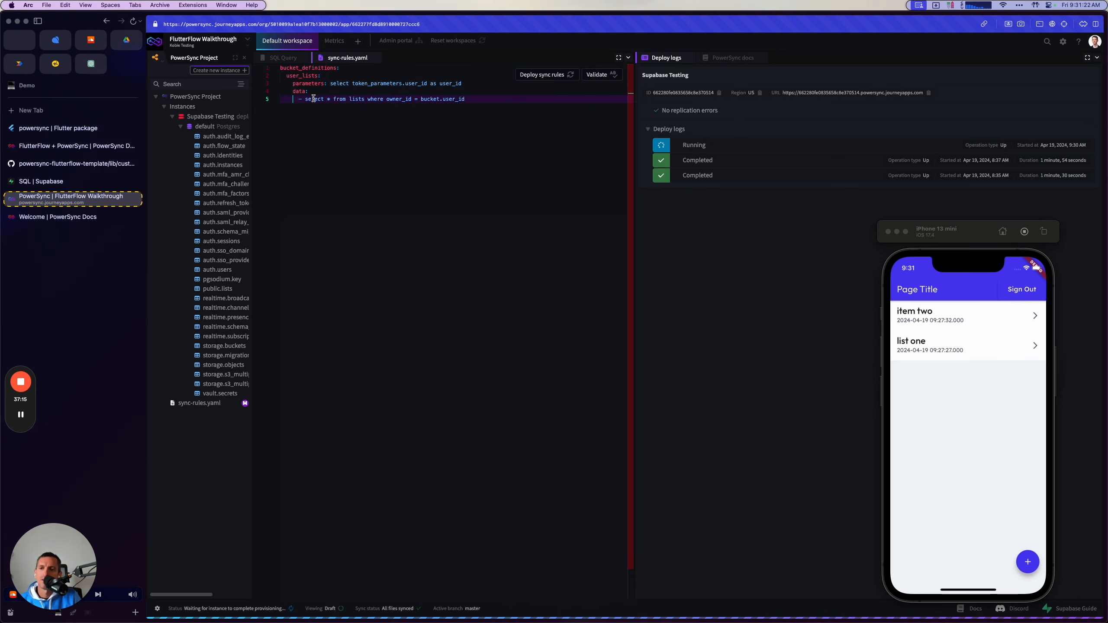
pyautogui.click(387, 99)
pyautogui.click(457, 100)
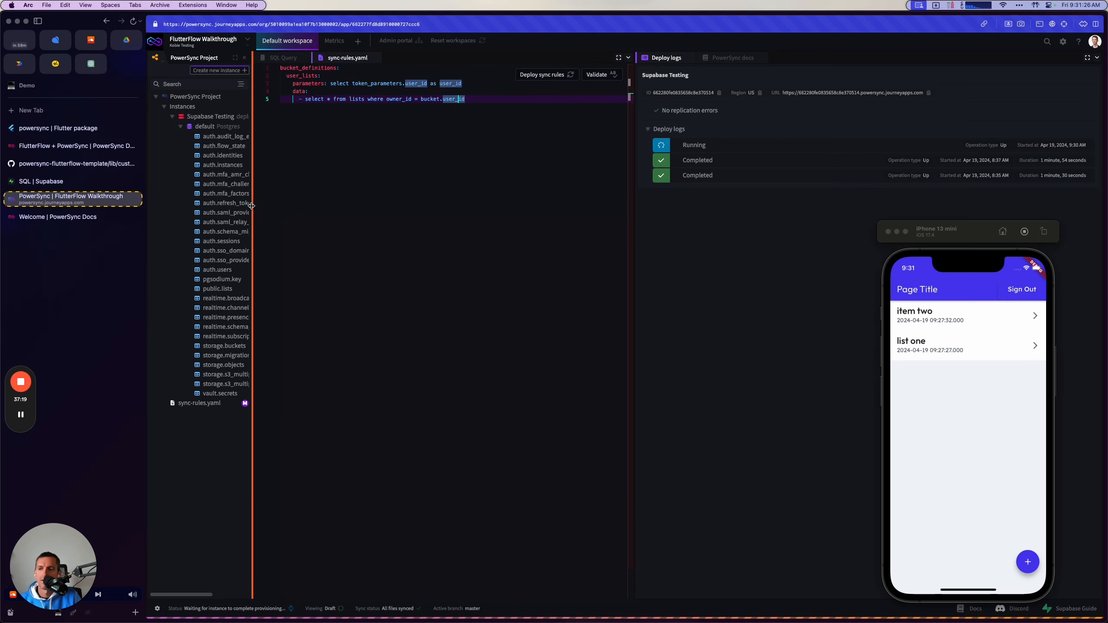
# Switch to Supabase, open the lists table and compare its rows and owner_id values with the simulator's list.
pyautogui.click(51, 186)
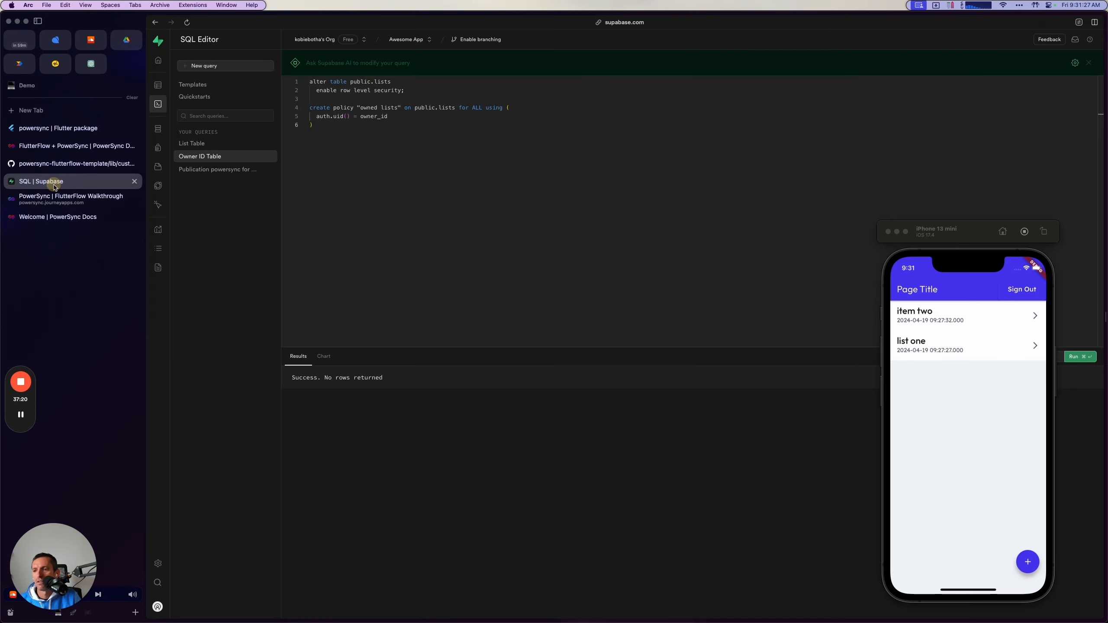
pyautogui.click(158, 83)
pyautogui.click(212, 113)
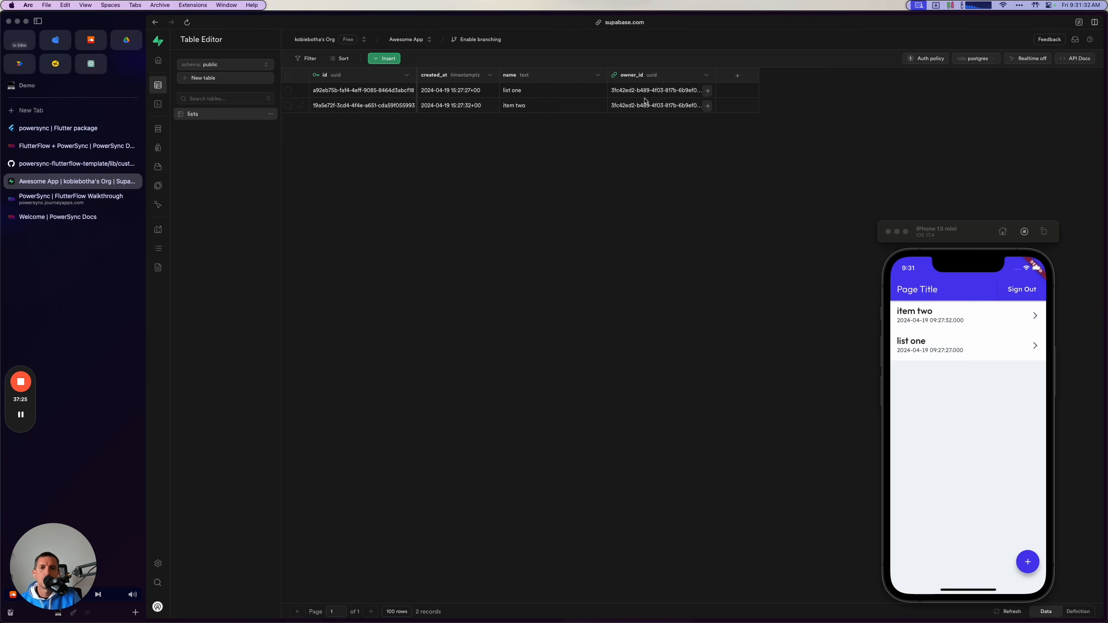
pyautogui.click(979, 425)
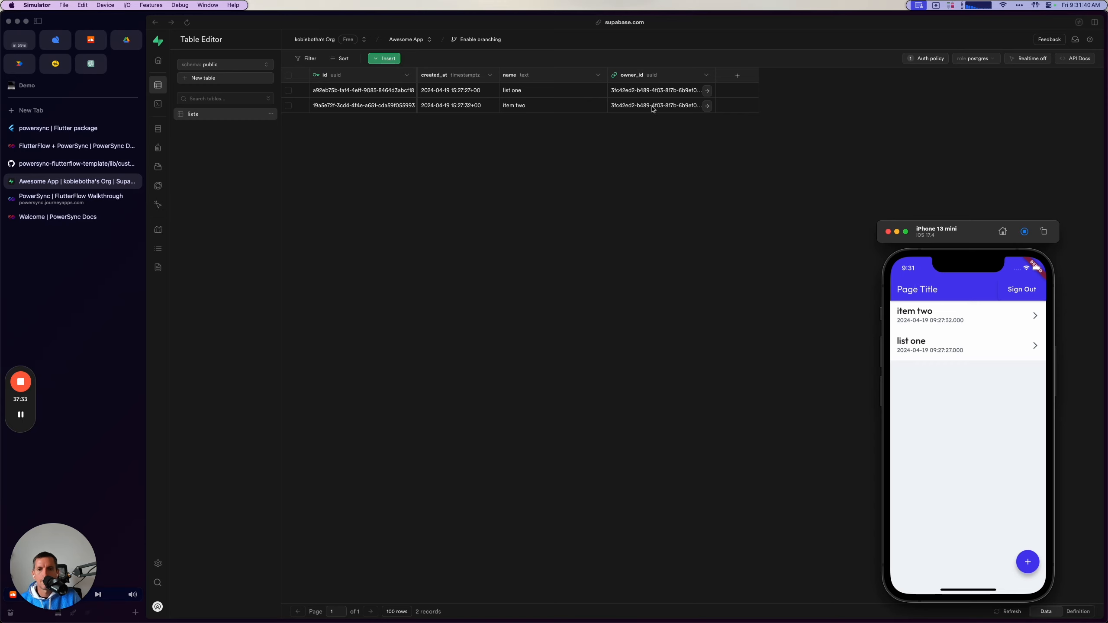
pyautogui.click(371, 58)
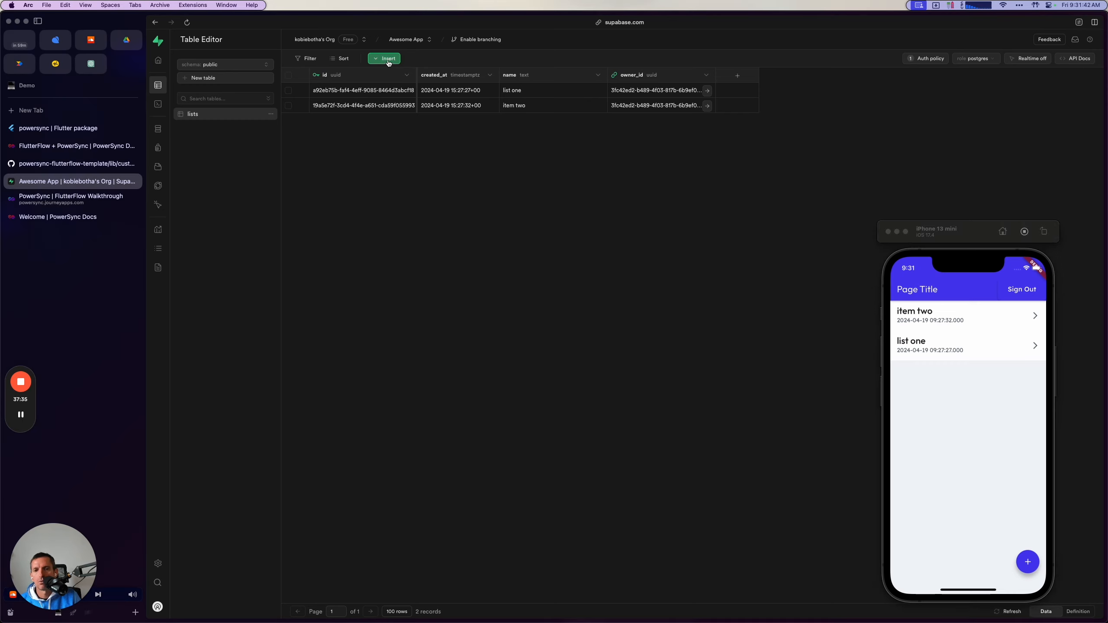
pyautogui.click(384, 58)
pyautogui.click(999, 102)
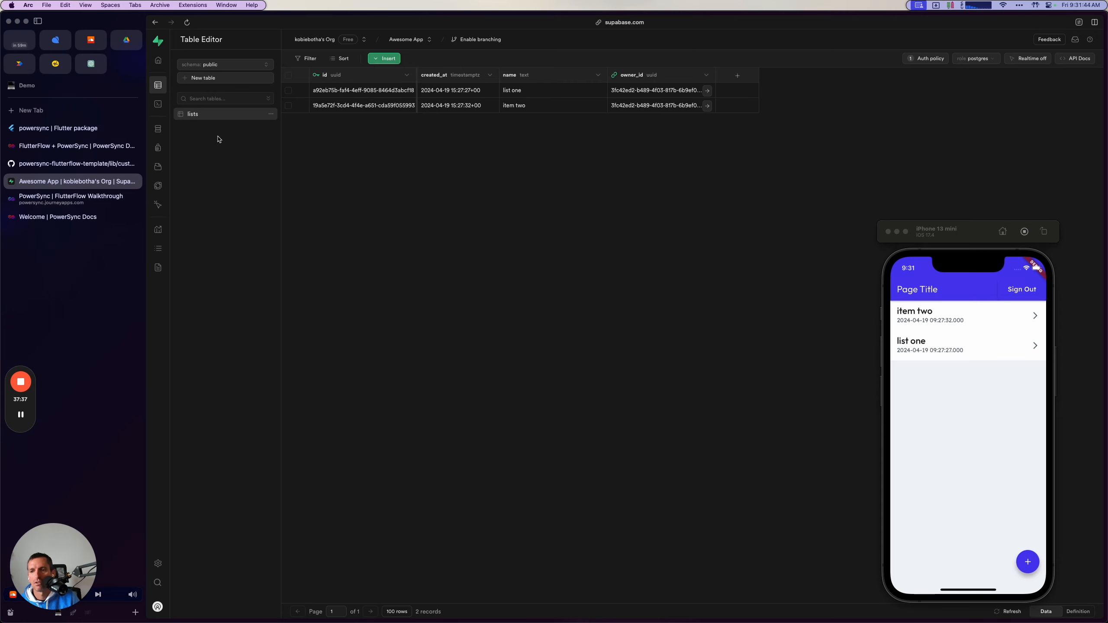
# Create an auto-confirmed user in Supabase Authentication with a second user's e-mail and password, and compare both accounts in the user list.
pyautogui.click(187, 148)
pyautogui.click(1064, 67)
pyautogui.click(1003, 97)
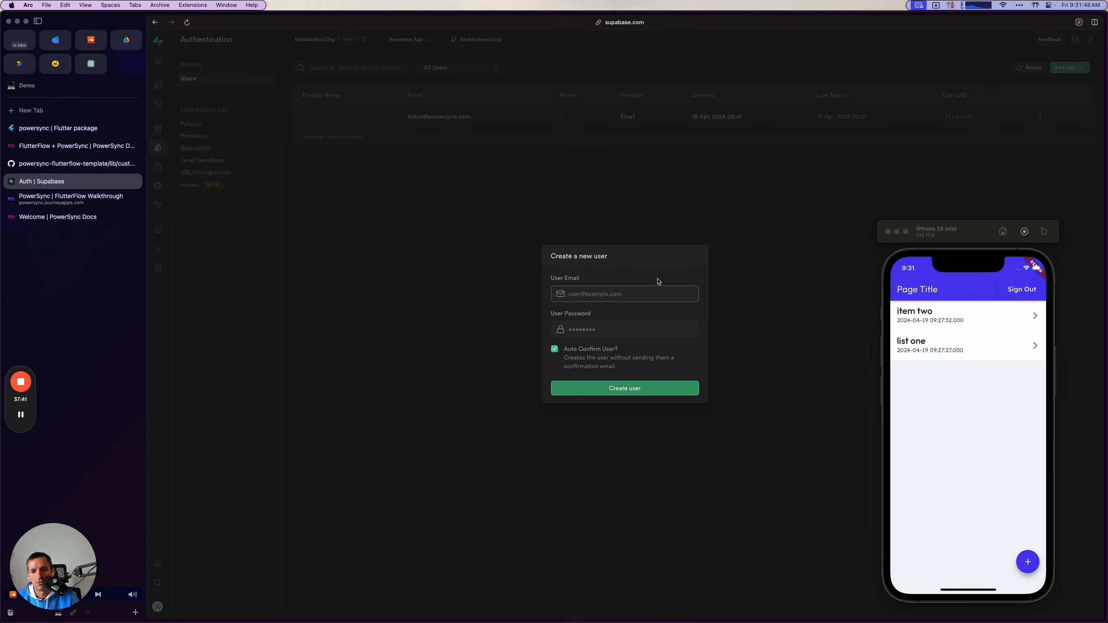
pyautogui.click(655, 290)
pyautogui.click(690, 327)
pyautogui.write('a')
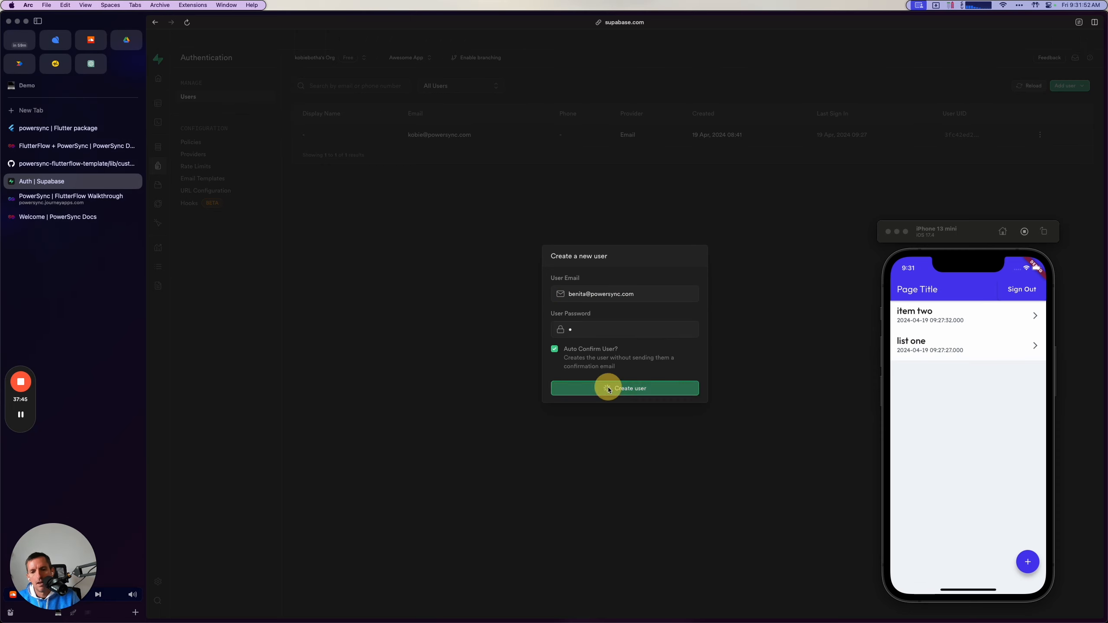
pyautogui.click(618, 388)
pyautogui.click(1002, 37)
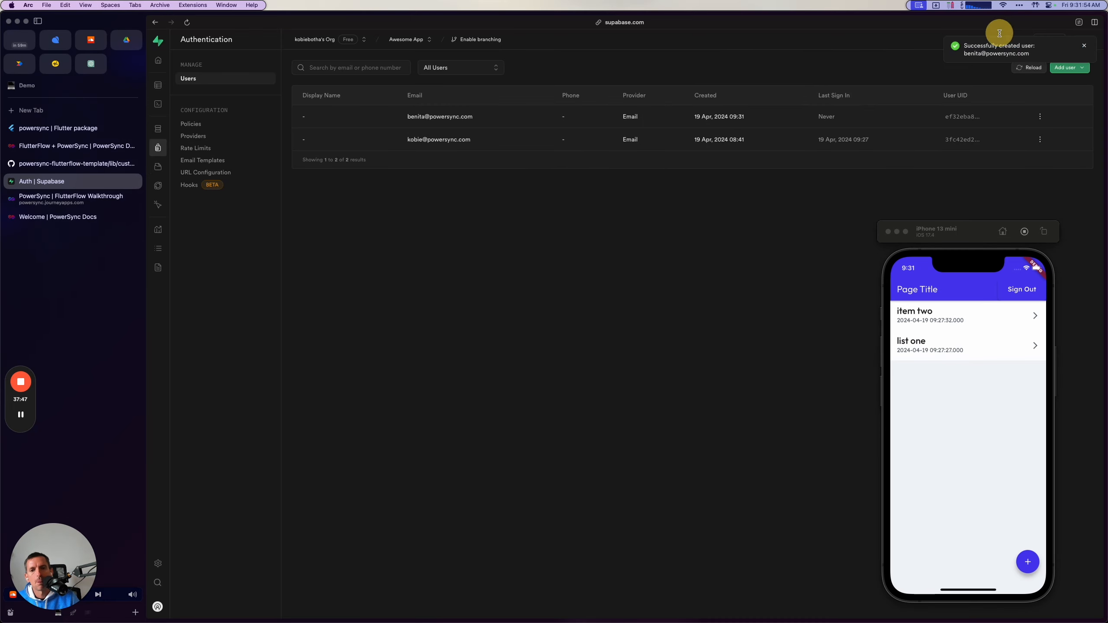
pyautogui.moveTo(404, 140); pyautogui.dragTo(525, 139)
pyautogui.moveTo(404, 117); pyautogui.dragTo(567, 116)
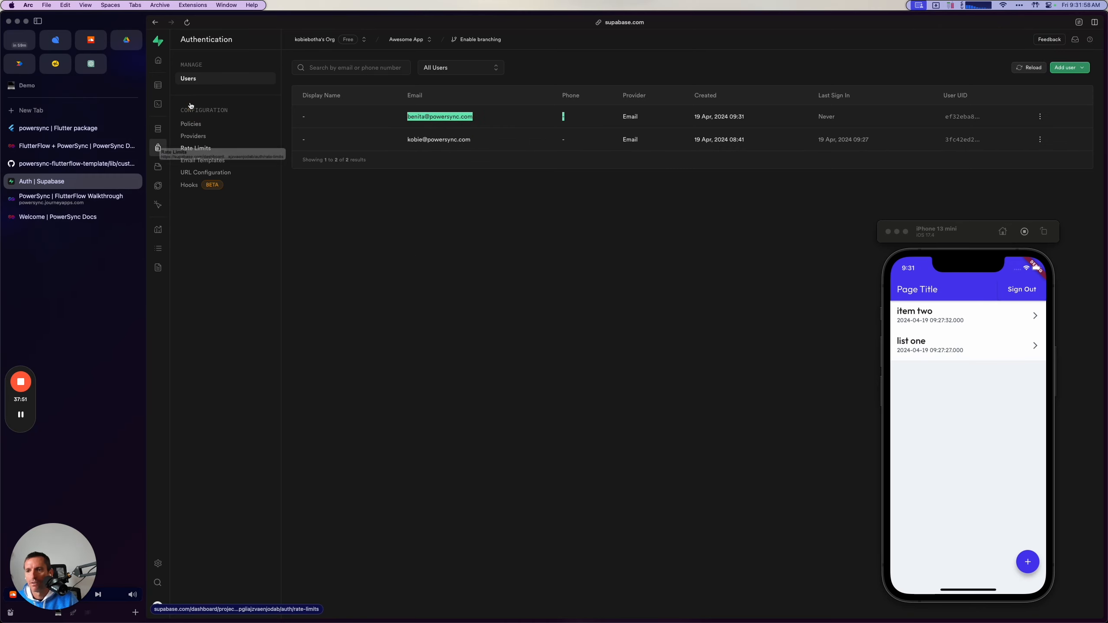
# Start a new row in the lists table and set its name to "not my item!".
pyautogui.click(158, 84)
pyautogui.click(259, 101)
pyautogui.click(242, 112)
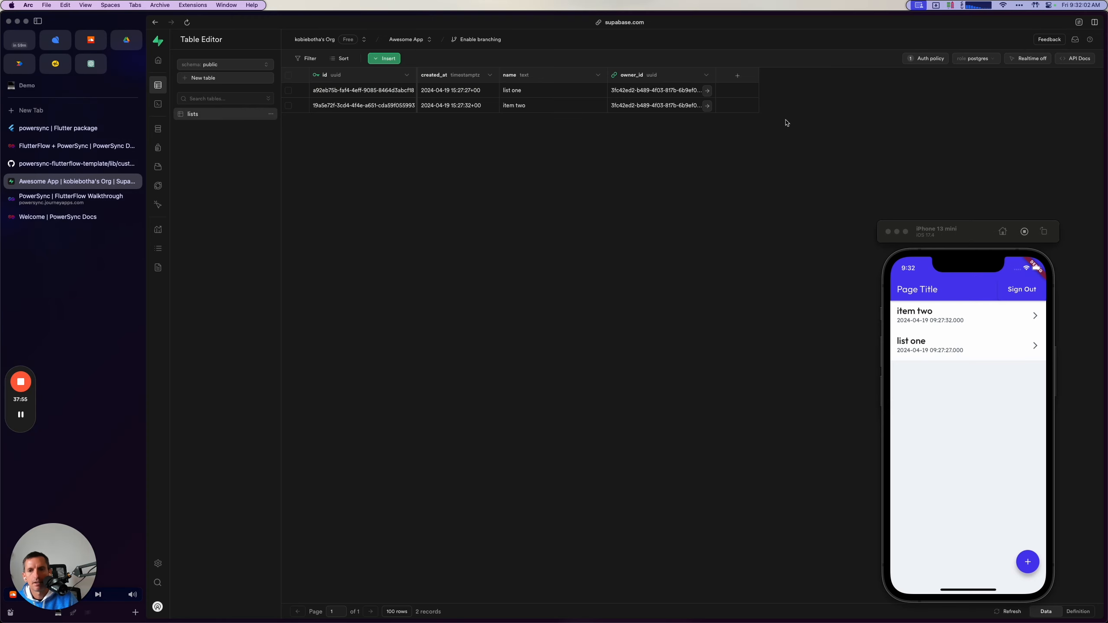
pyautogui.click(384, 58)
pyautogui.click(391, 70)
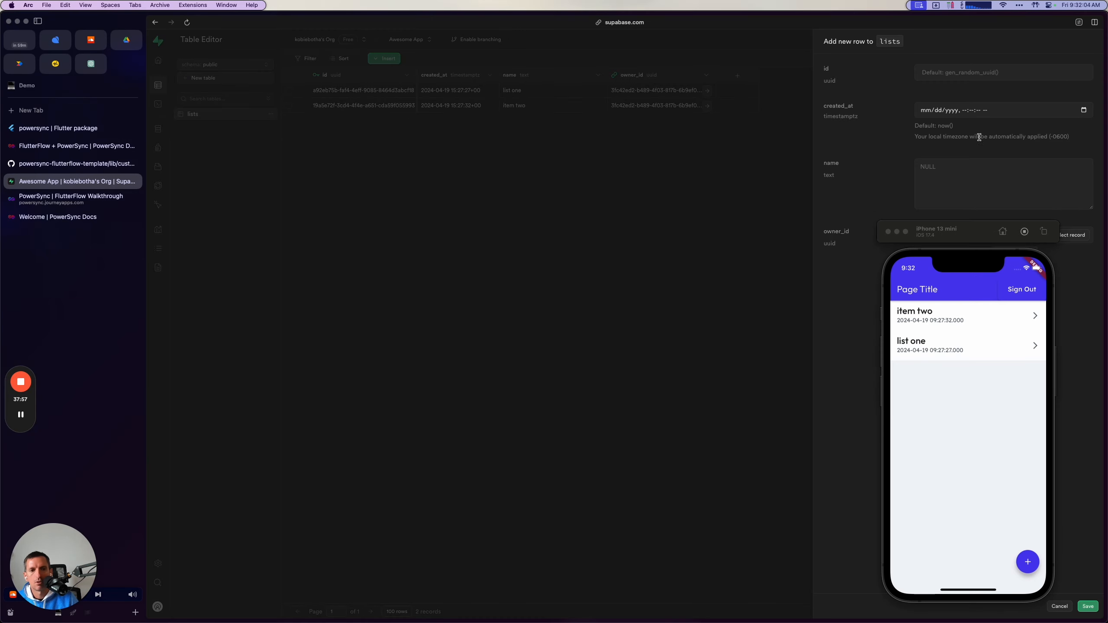
pyautogui.click(960, 172)
pyautogui.write('not my ')
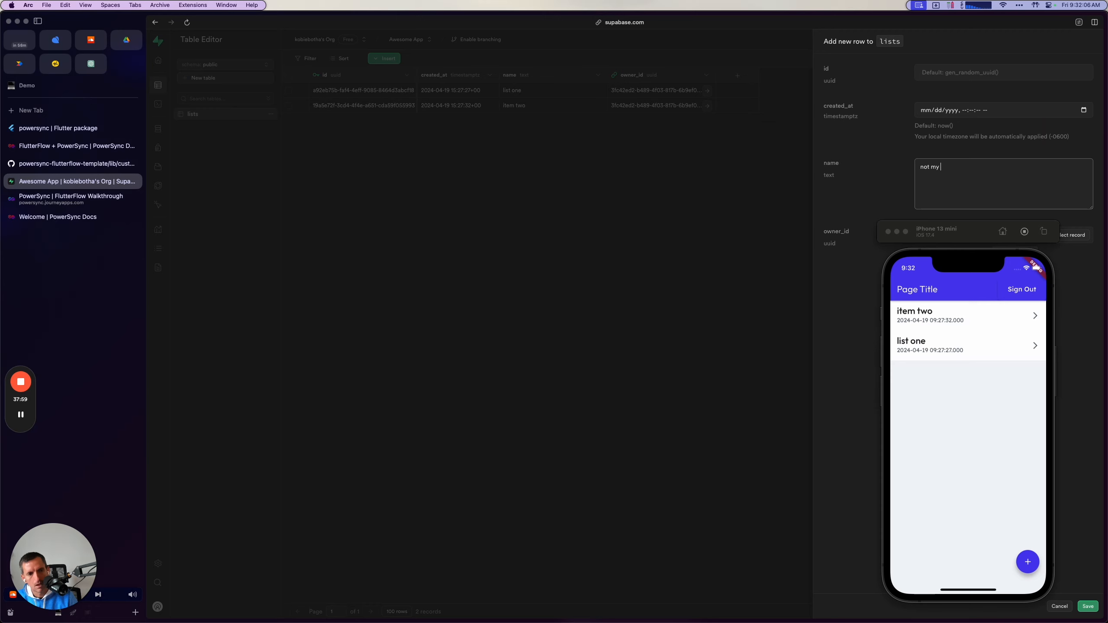
pyautogui.write('litem!')
# Move the simulator aside, choose the newly created user from auth.users as the row's owner_id and save the row.
pyautogui.moveTo(966, 235); pyautogui.dragTo(776, 236)
pyautogui.click(1074, 234)
pyautogui.click(1071, 235)
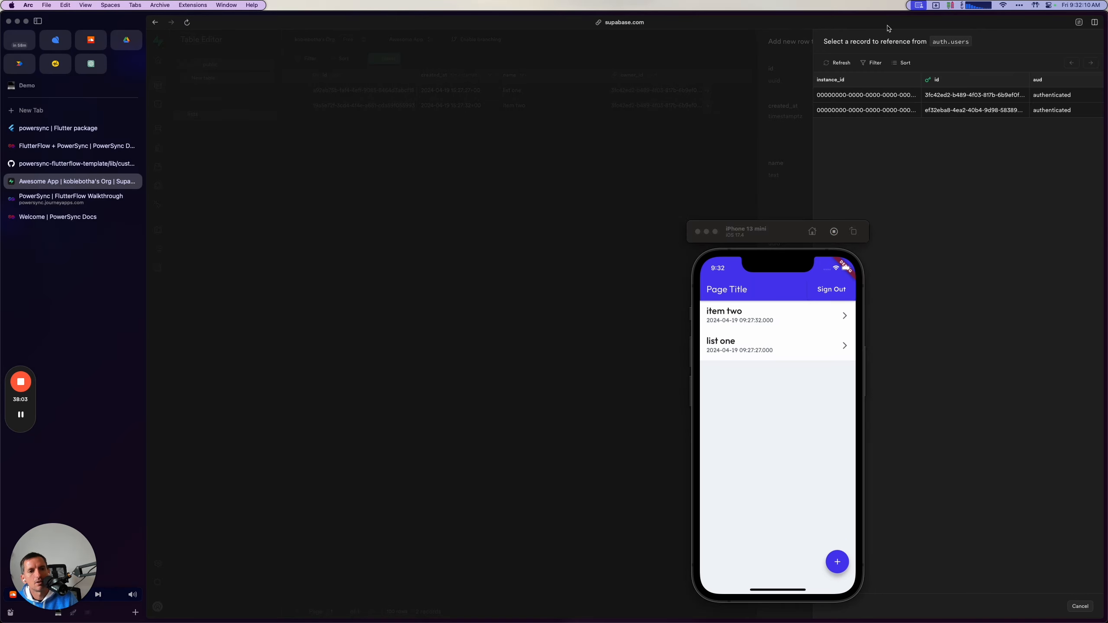
pyautogui.hscroll(10, 1054, 110)
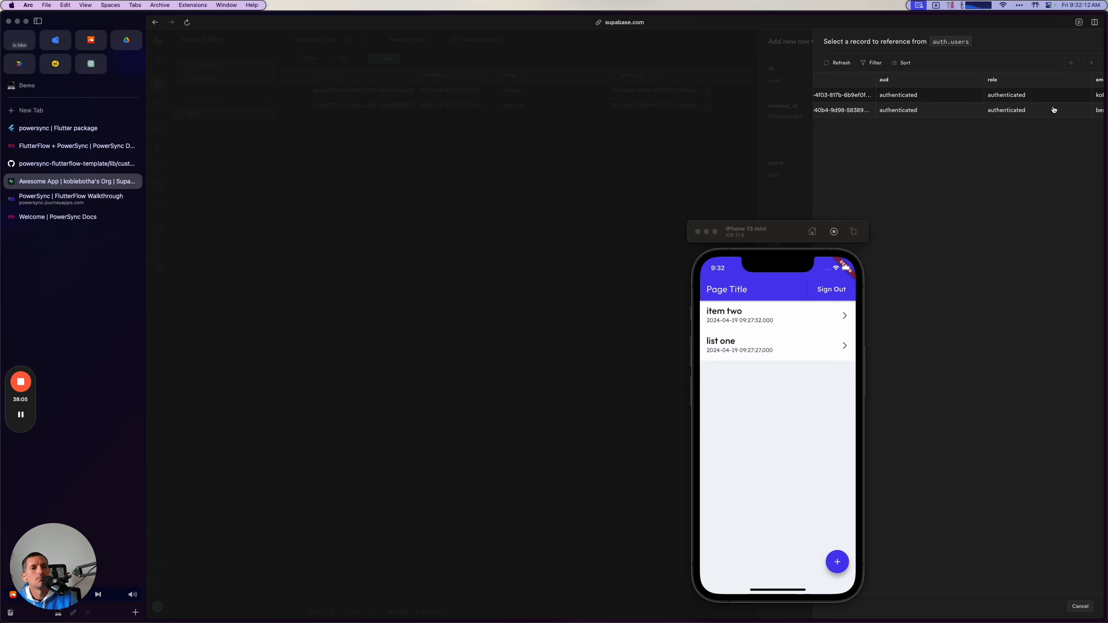
pyautogui.click(1014, 110)
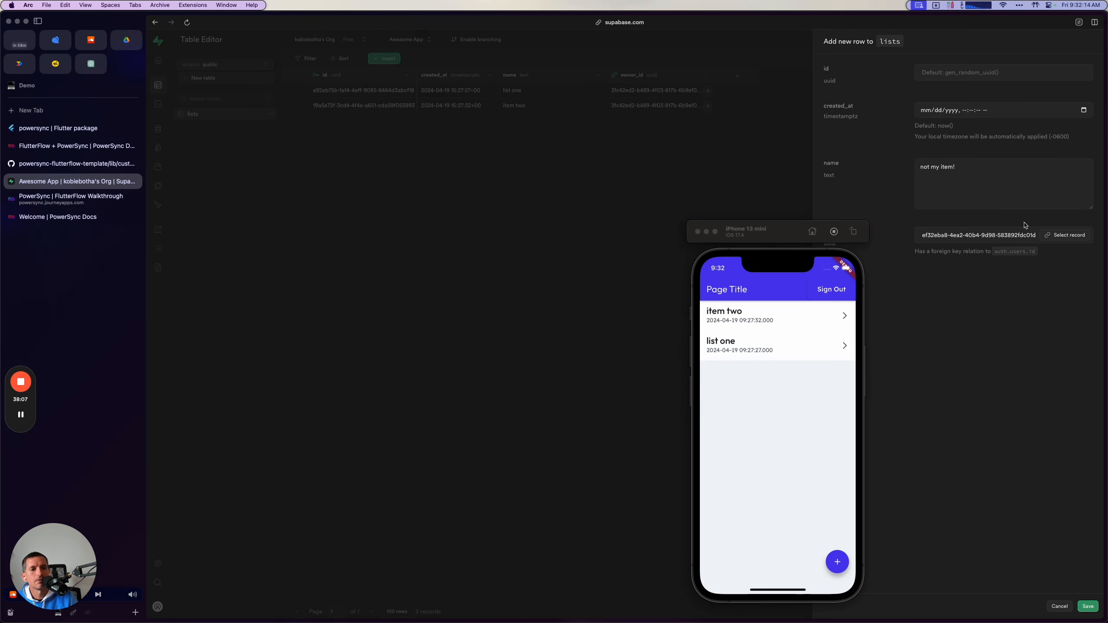
pyautogui.click(1088, 608)
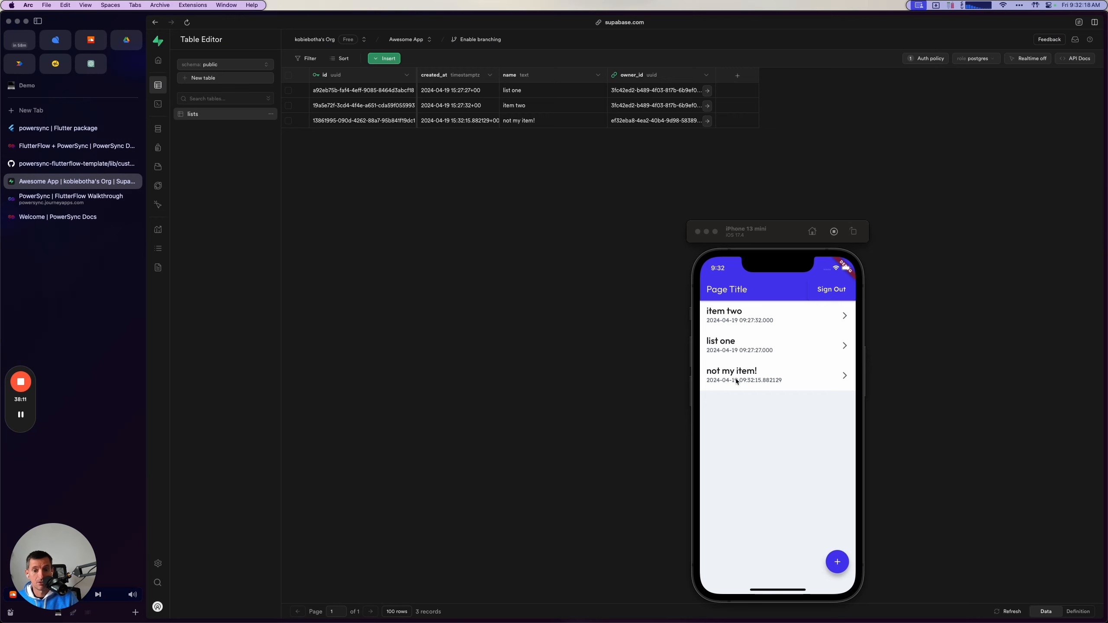
# Check the sync rules deployment in PowerSync, compare the simulator's list with Supabase's lists table and return to the FlutterFlow guide.
pyautogui.click(70, 199)
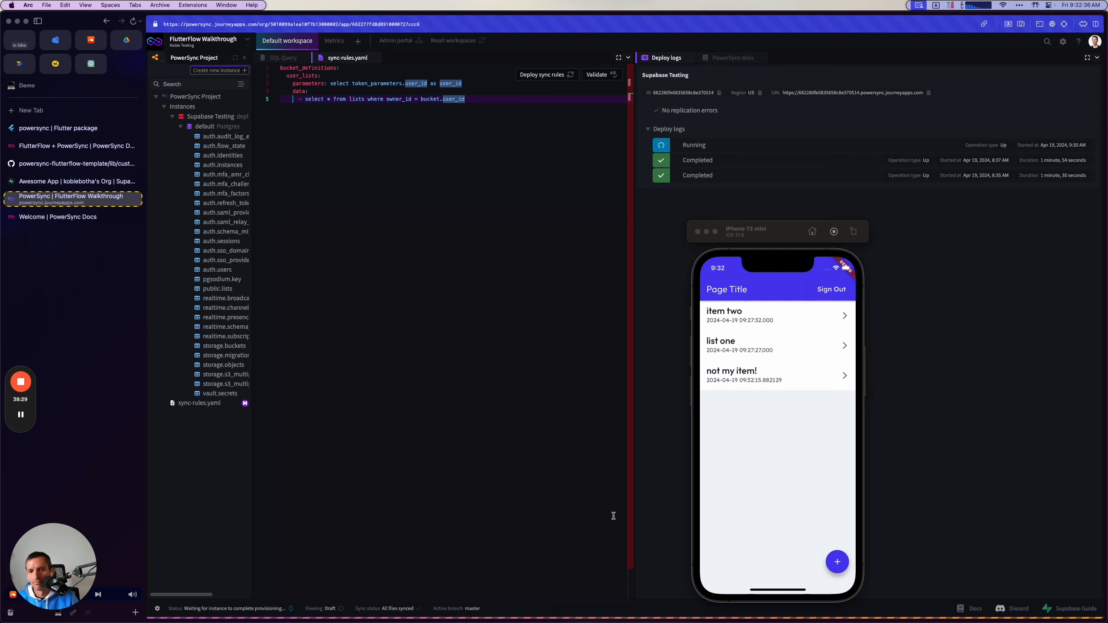
pyautogui.click(21, 415)
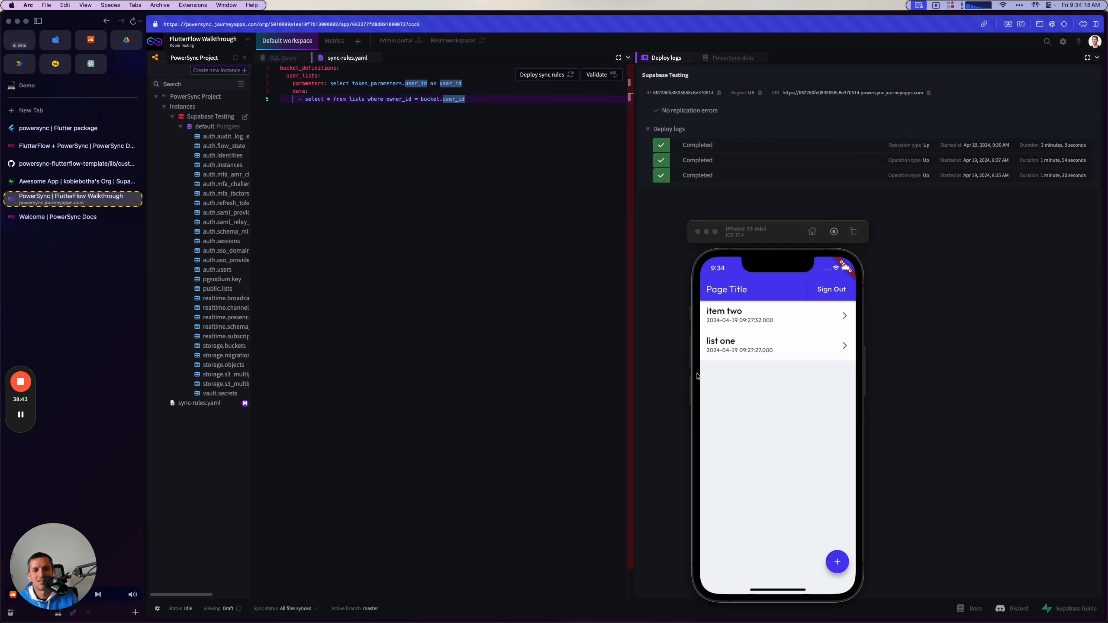
pyautogui.click(37, 181)
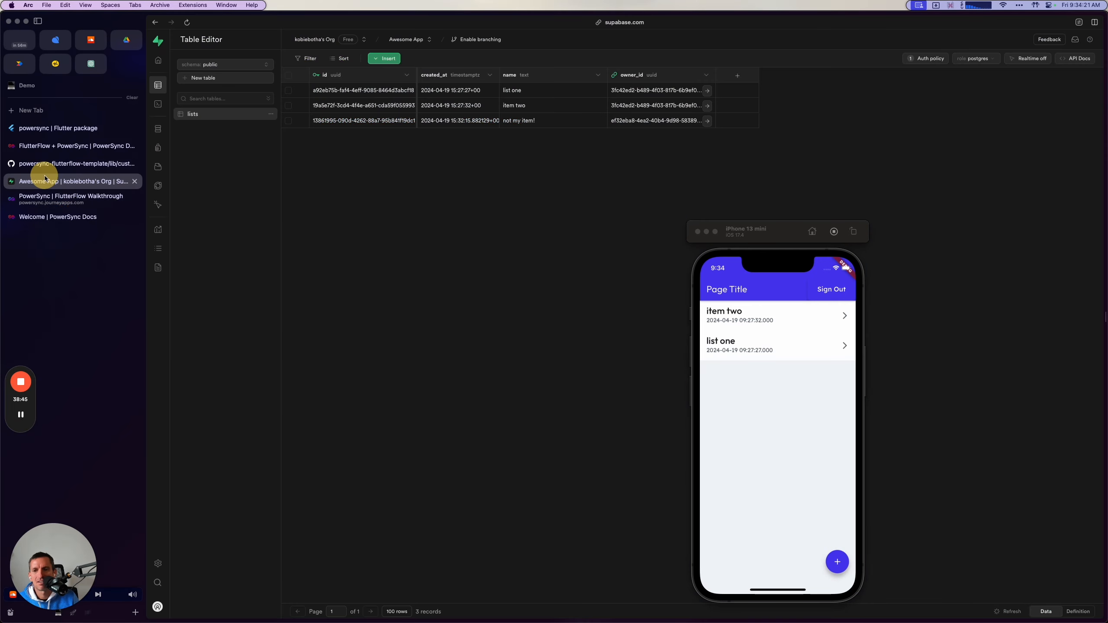
pyautogui.click(88, 143)
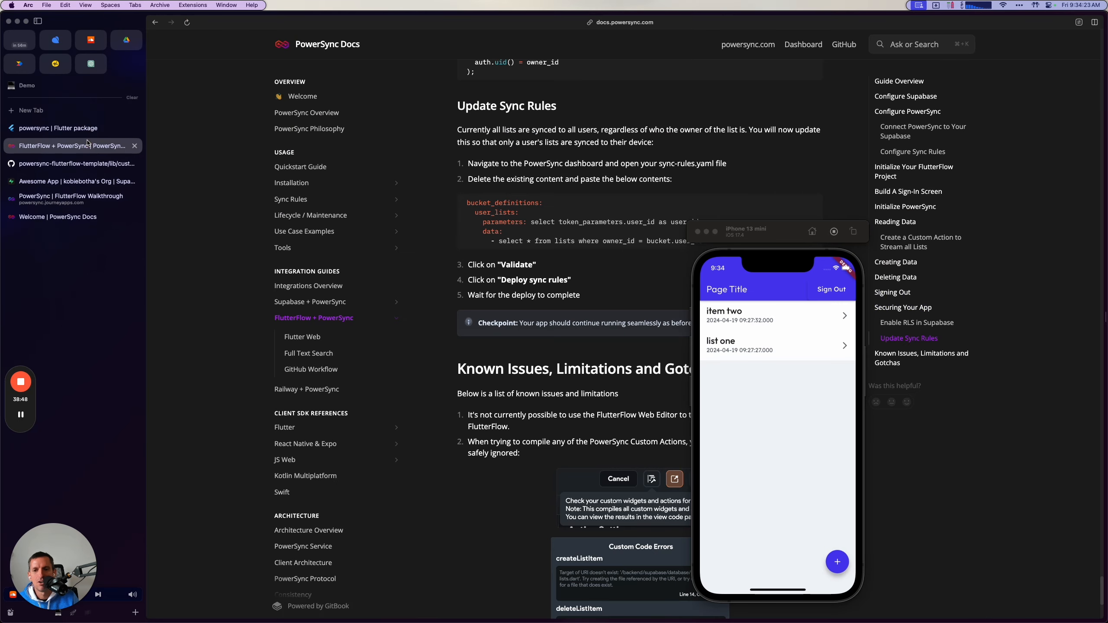
# Minimize the simulator and read the guide's known issues about testing in the FlutterFlow Web Editor and compiling PowerSync custom actions.
pyautogui.doubleClick(761, 241)
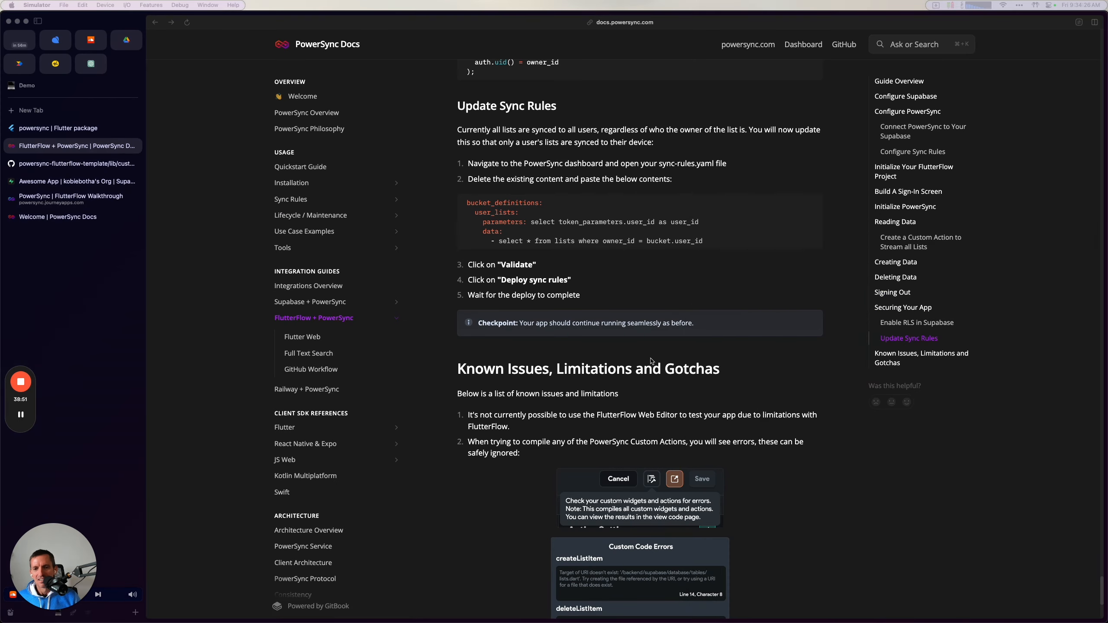
pyautogui.scroll(-3, 651, 362)
pyautogui.scroll(-2, 611, 371)
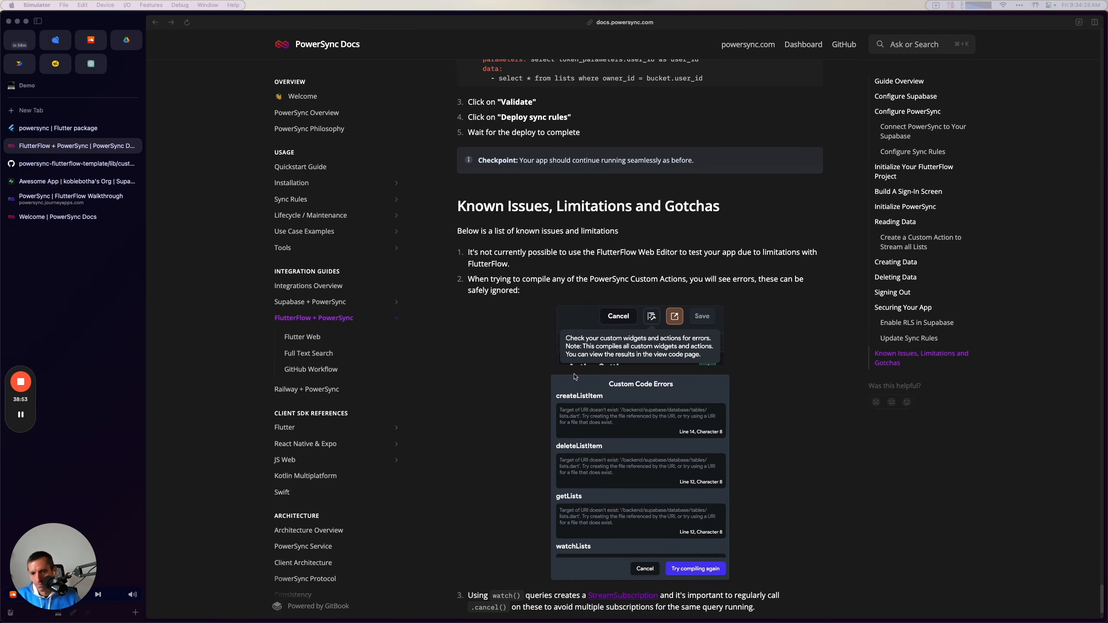
pyautogui.moveTo(543, 250)
pyautogui.mouseDown()
pyautogui.moveTo(688, 251)
pyautogui.moveTo(537, 253)
pyautogui.moveTo(547, 253)
pyautogui.mouseUp()
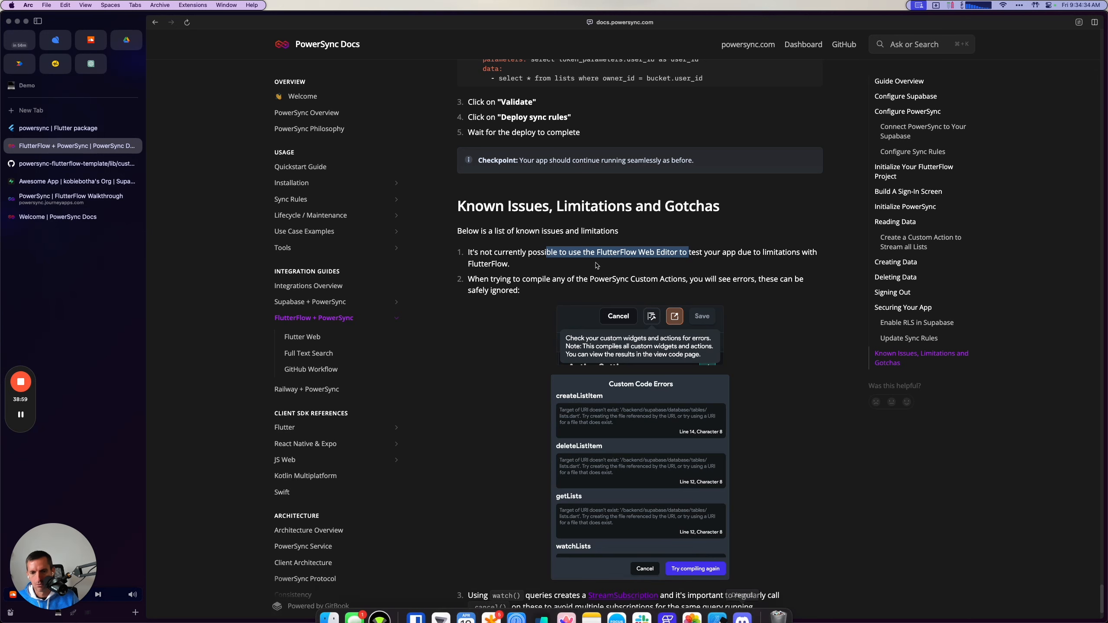
pyautogui.scroll(-3, 516, 437)
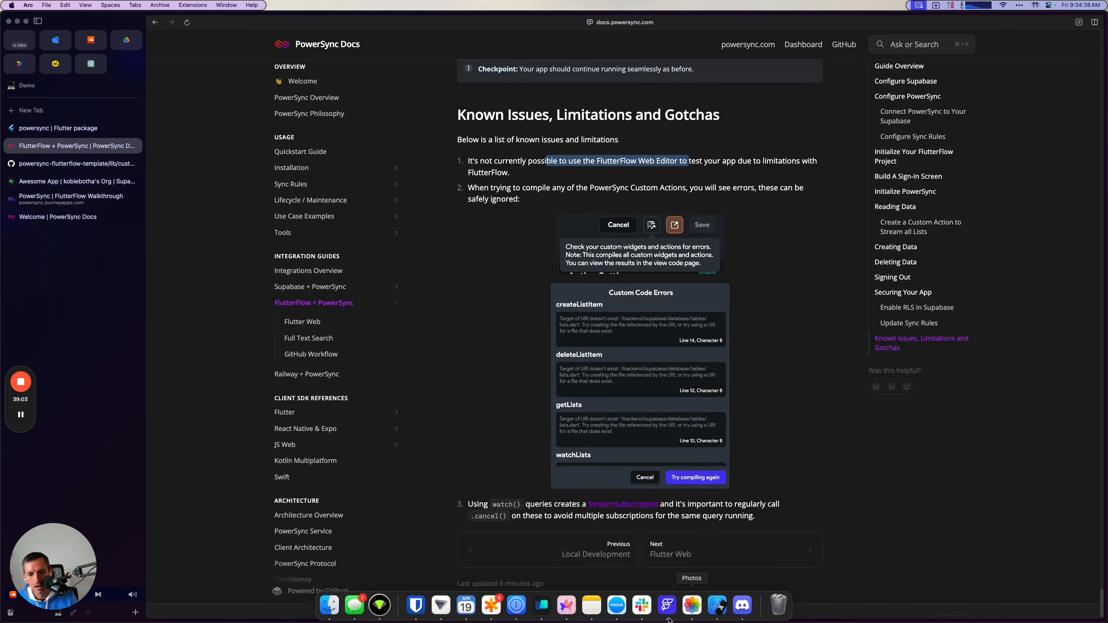
# Locate the custom code compile check in FlutterFlow, and return to the guide to read the note on cancelling watch() subscriptions.
pyautogui.click(667, 613)
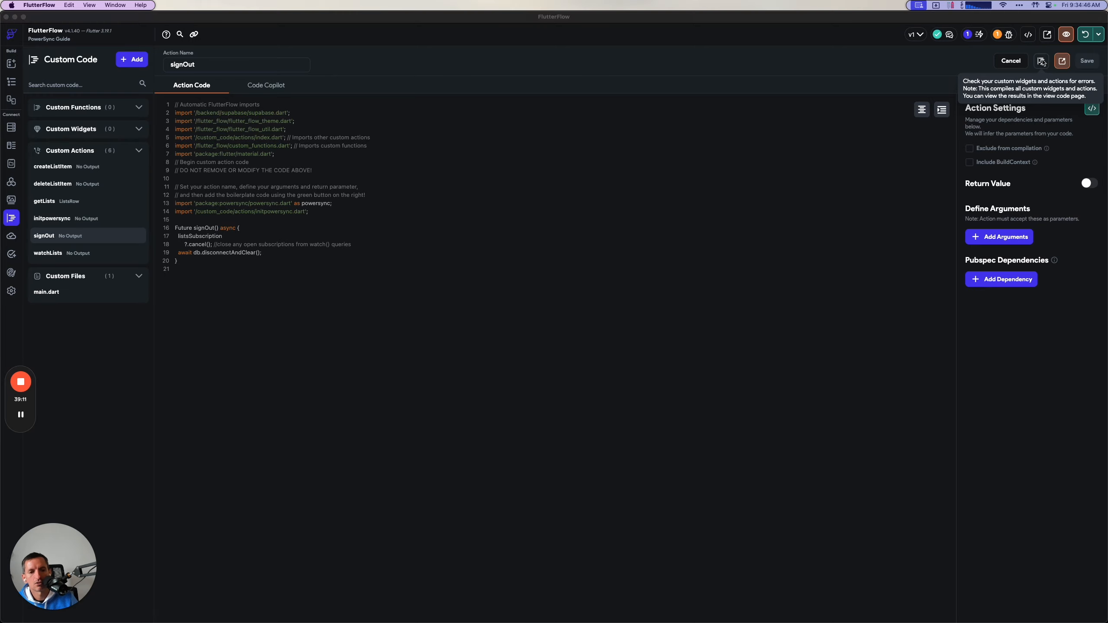
pyautogui.press('super+Tab')
pyautogui.scroll(-2, 673, 375)
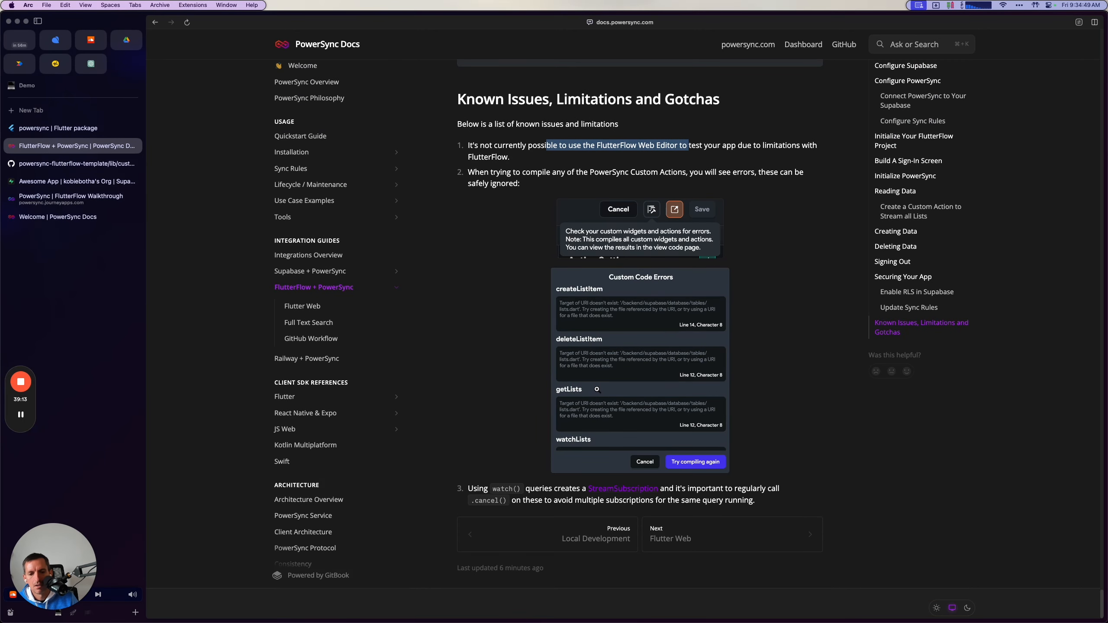
pyautogui.scroll(1, 597, 390)
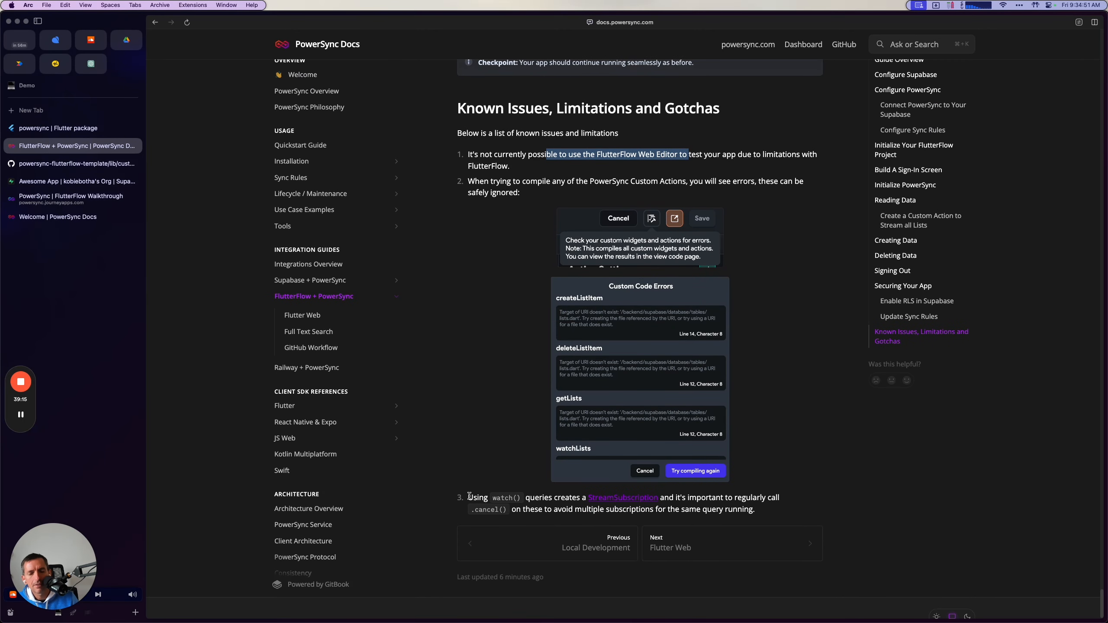
pyautogui.doubleClick(506, 500)
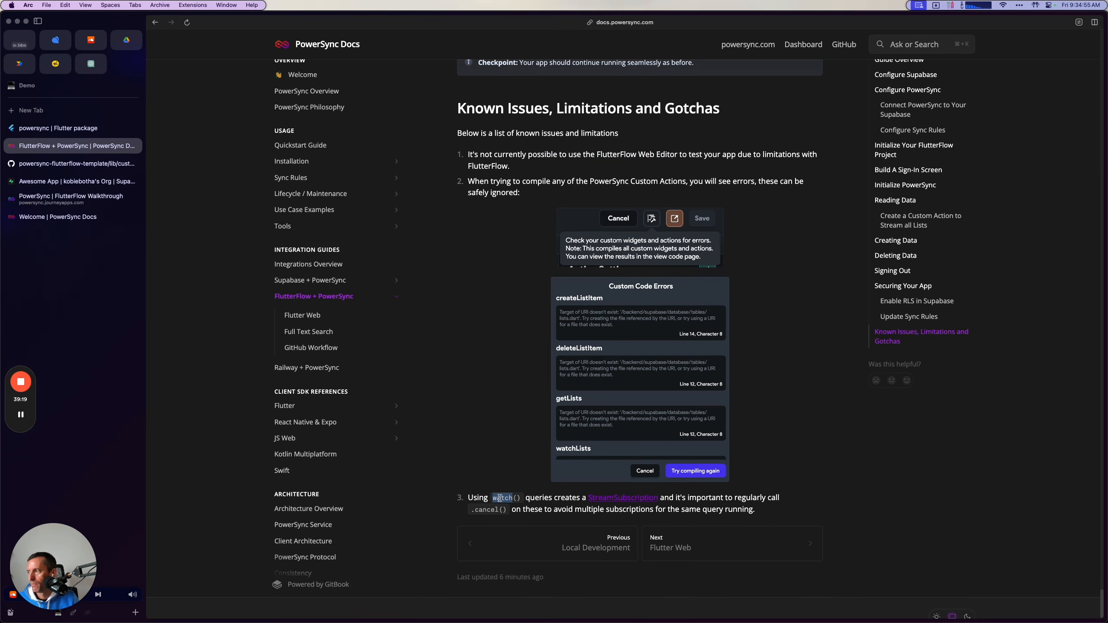
pyautogui.doubleClick(497, 510)
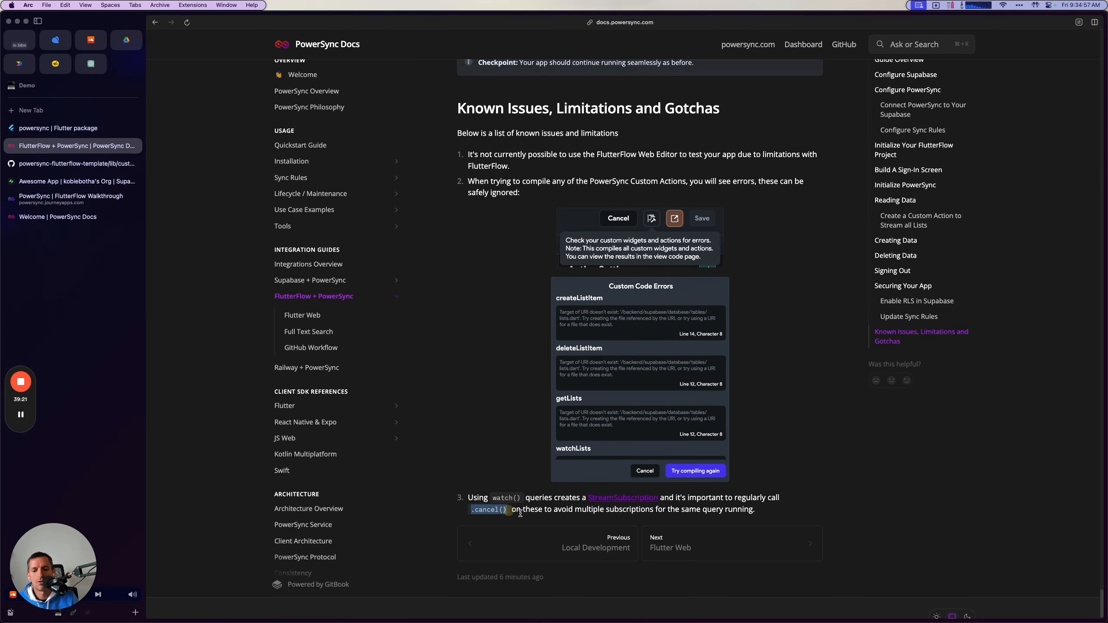
# Switch to FlutterFlow, open the watchLists custom action and examine its db.watch query and the cancel() call on listsSubscription.
pyautogui.press('super+Tab')
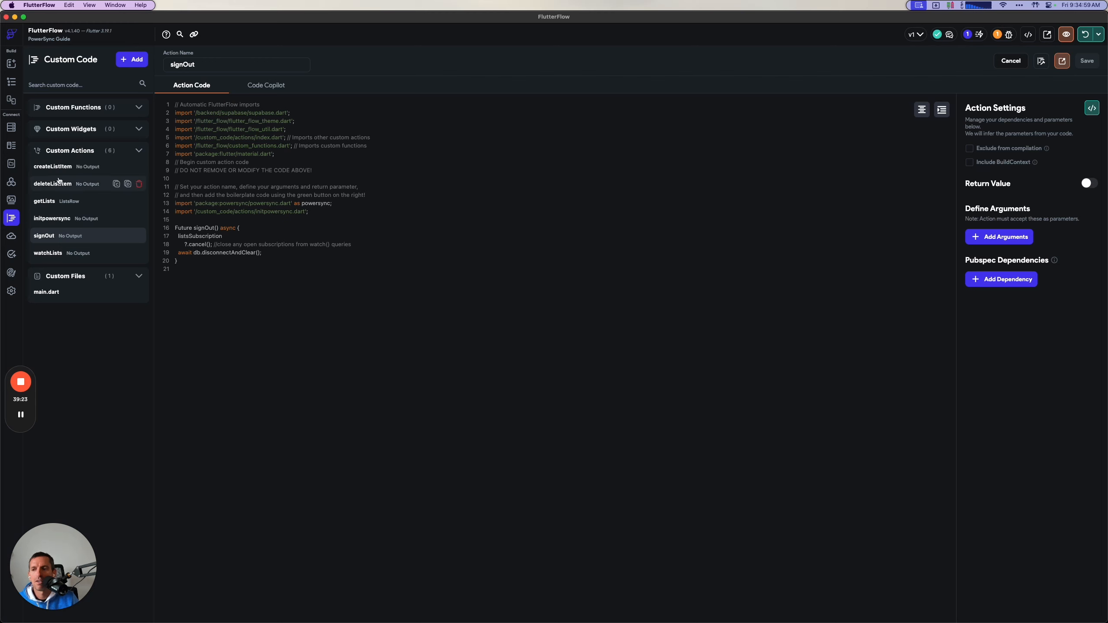
pyautogui.click(52, 257)
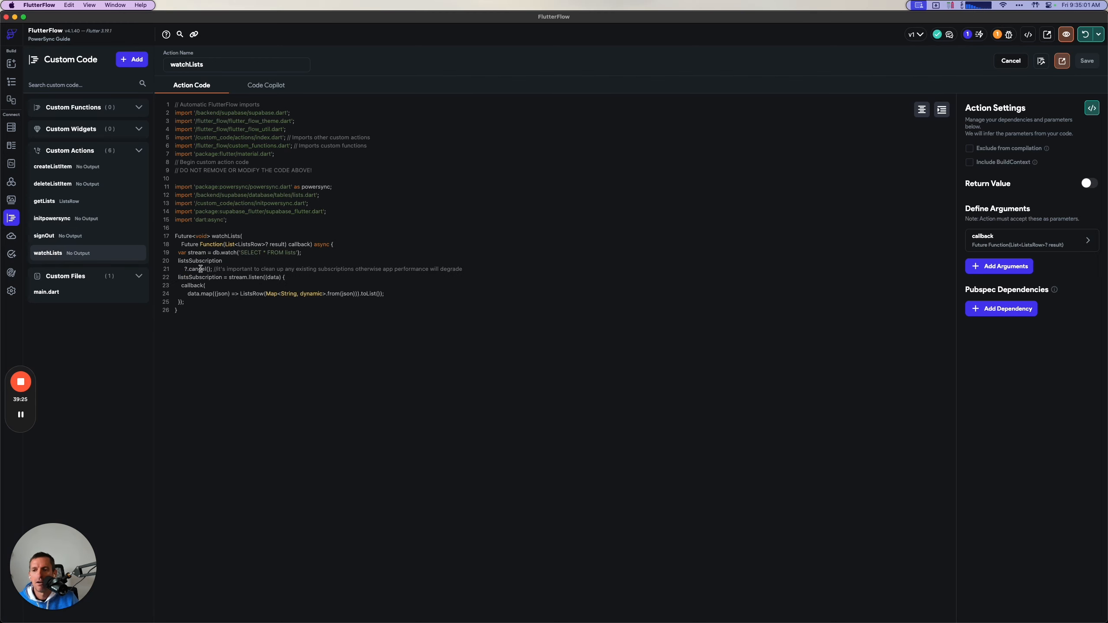
pyautogui.moveTo(210, 270); pyautogui.dragTo(489, 271)
pyautogui.click(489, 271)
pyautogui.doubleClick(217, 252)
pyautogui.moveTo(182, 270); pyautogui.dragTo(206, 269)
pyautogui.click(206, 269)
pyautogui.click(182, 270)
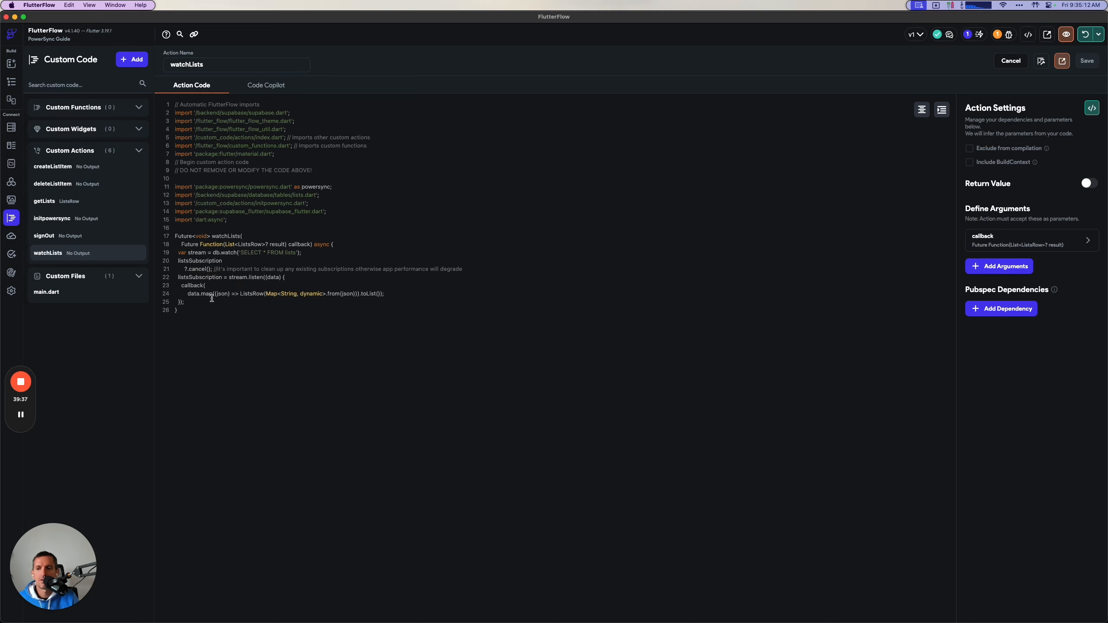
pyautogui.moveTo(189, 271); pyautogui.dragTo(165, 197)
pyautogui.click(236, 197)
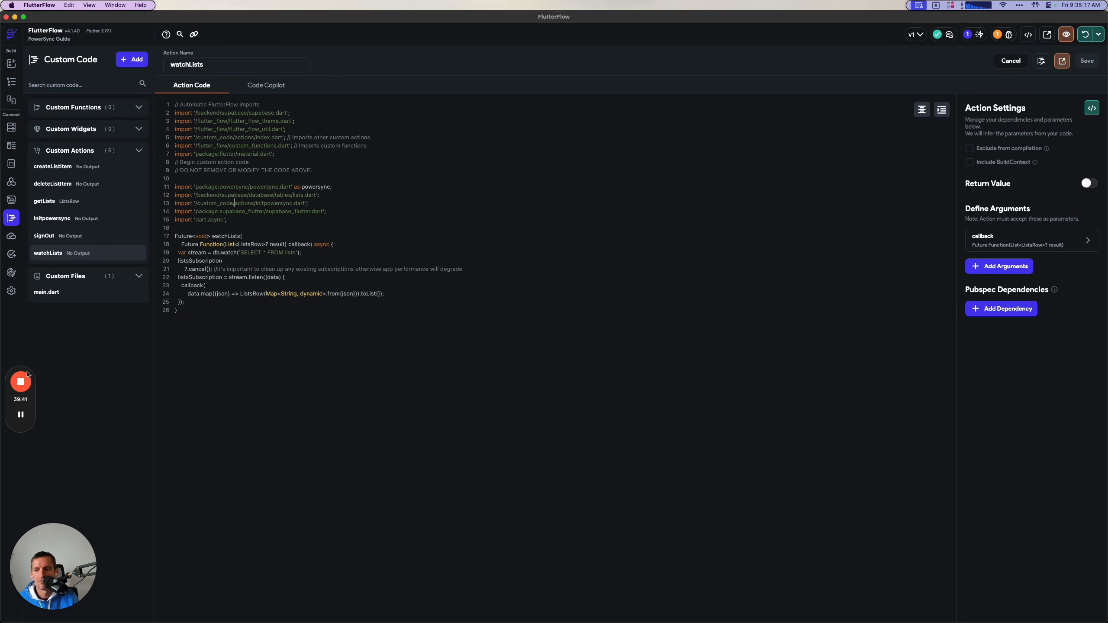
pyautogui.click(23, 381)
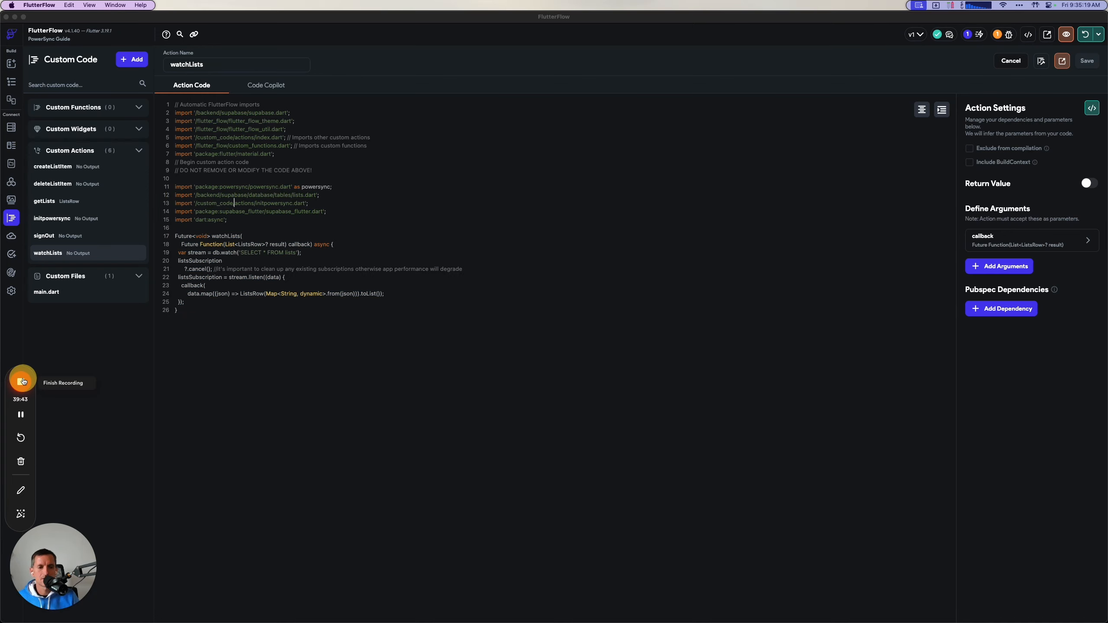